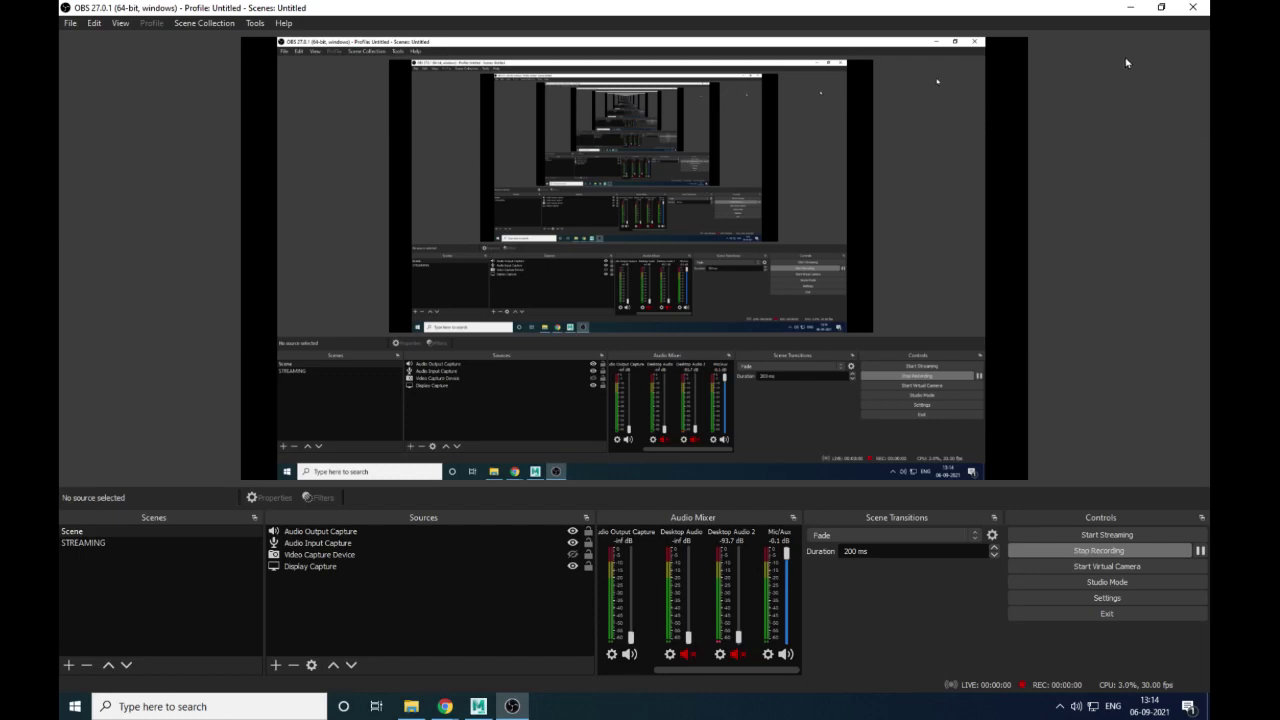
Switch to the HourGlass Maya MASH video on YouTube and check the channel's comment notifications
click(1131, 8)
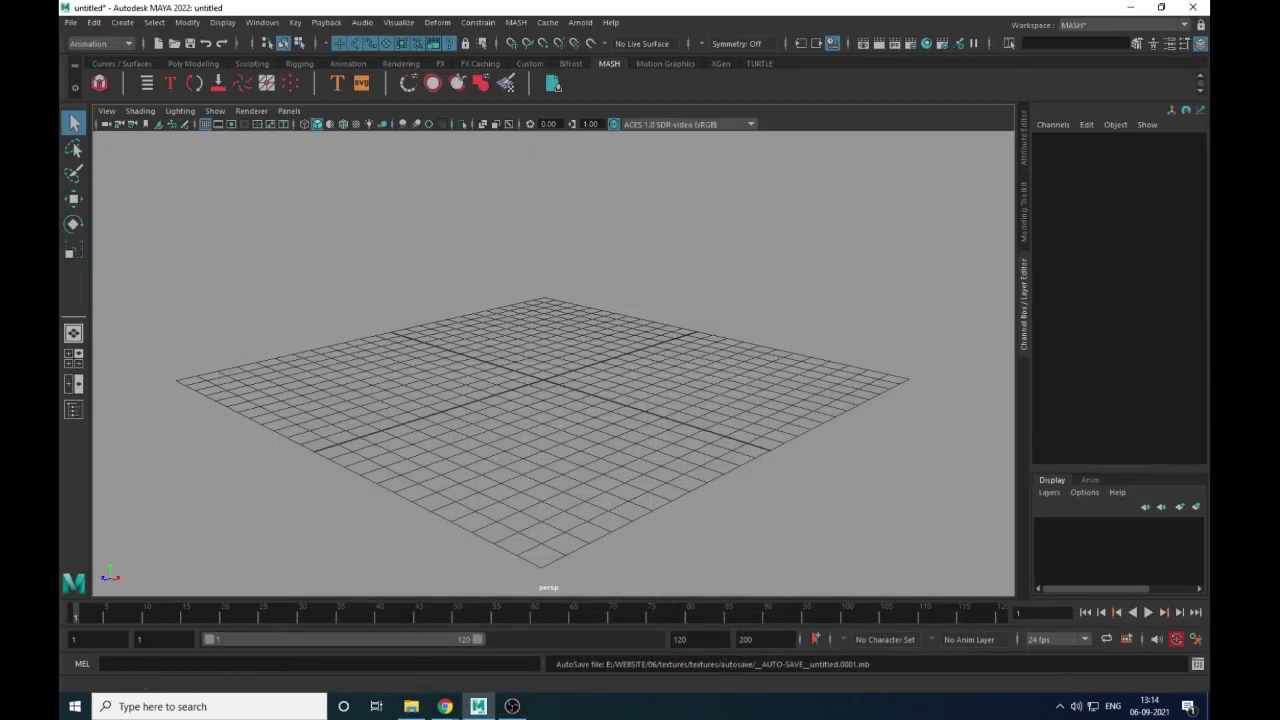
mouse_move(448, 711)
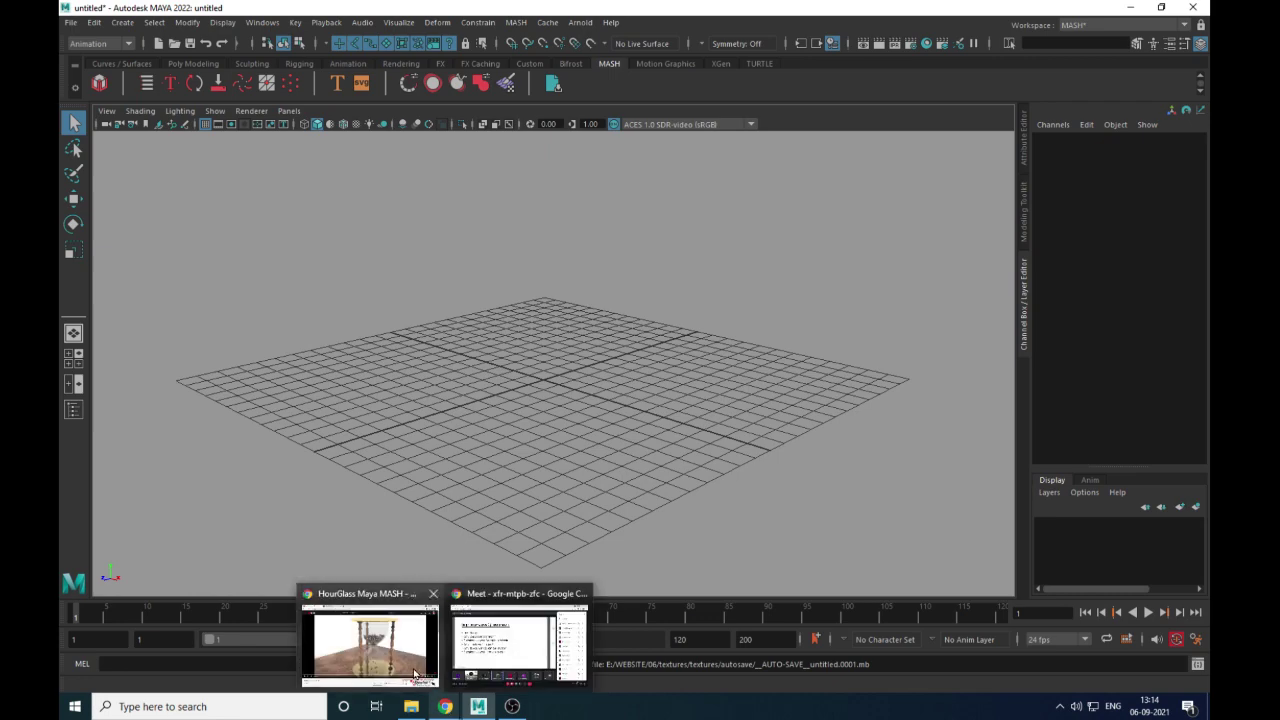
click(401, 657)
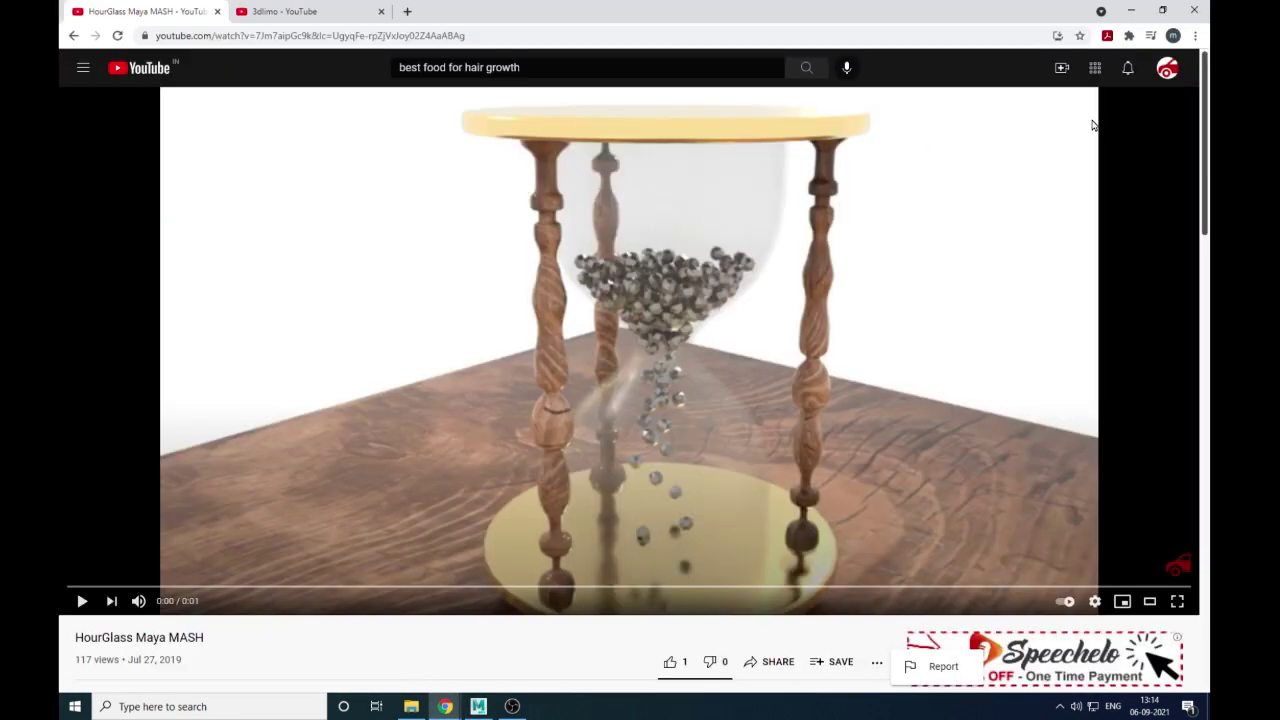
click(1127, 67)
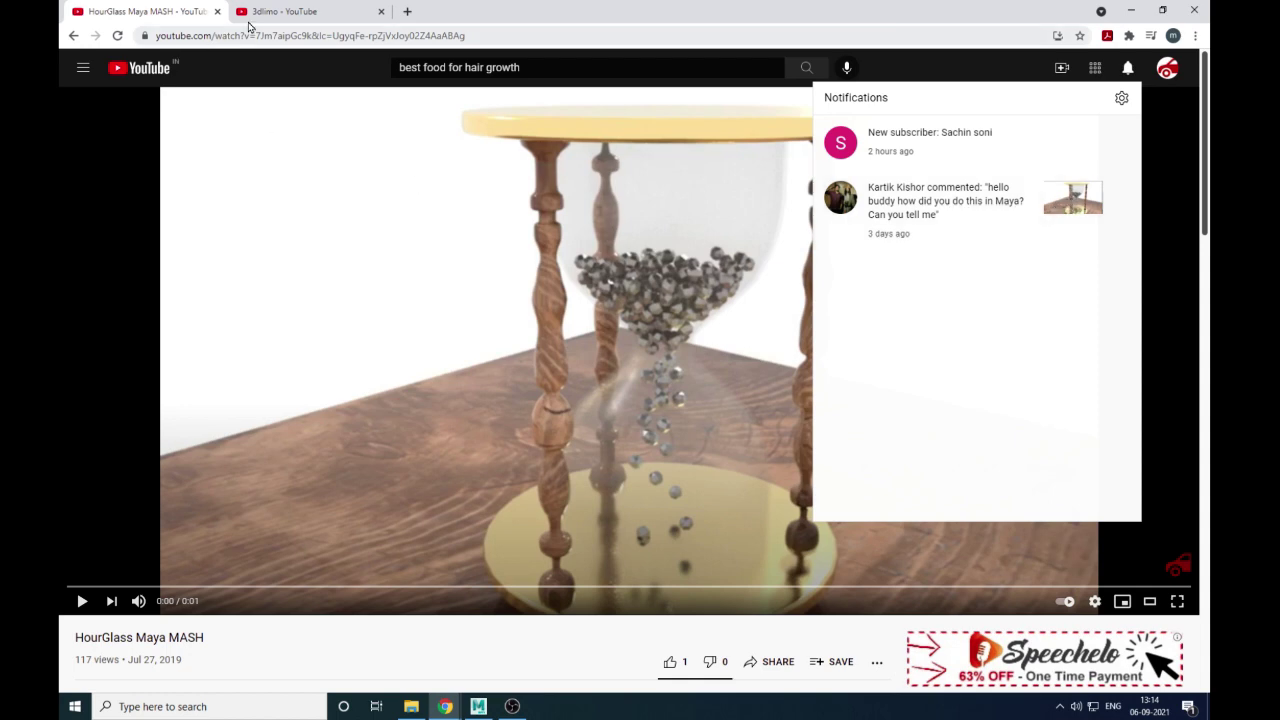
click(281, 14)
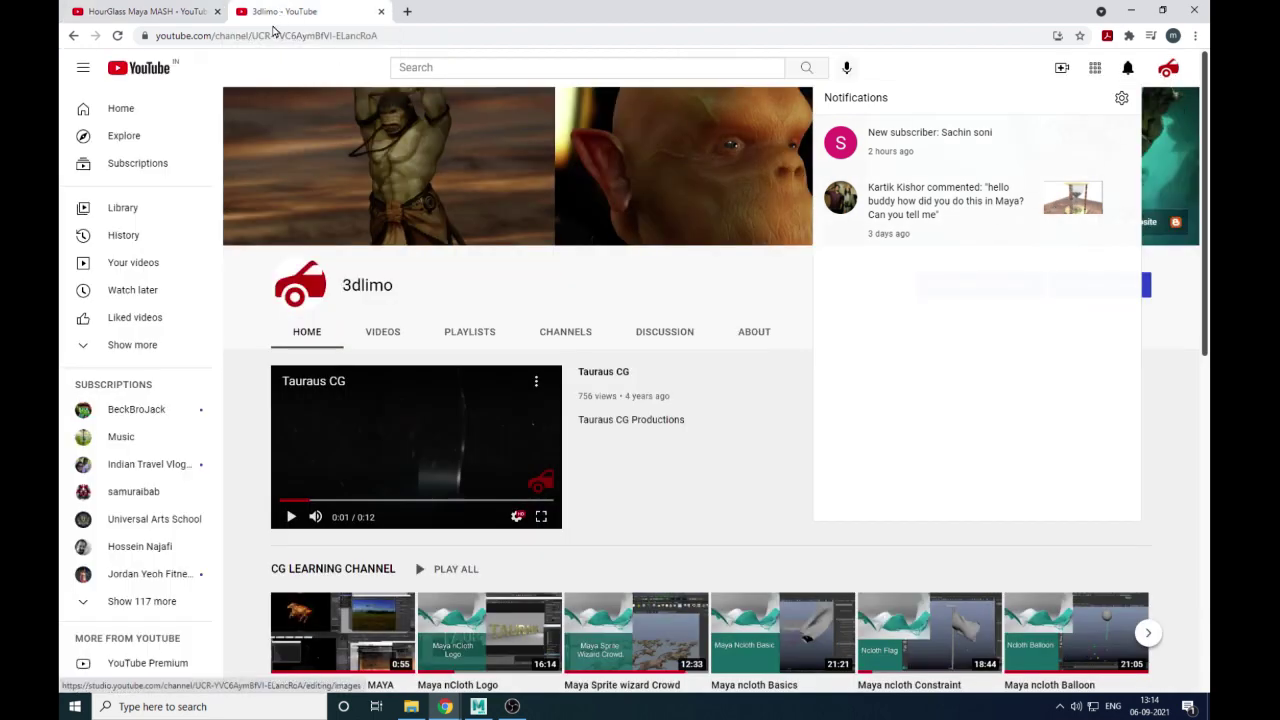
click(181, 17)
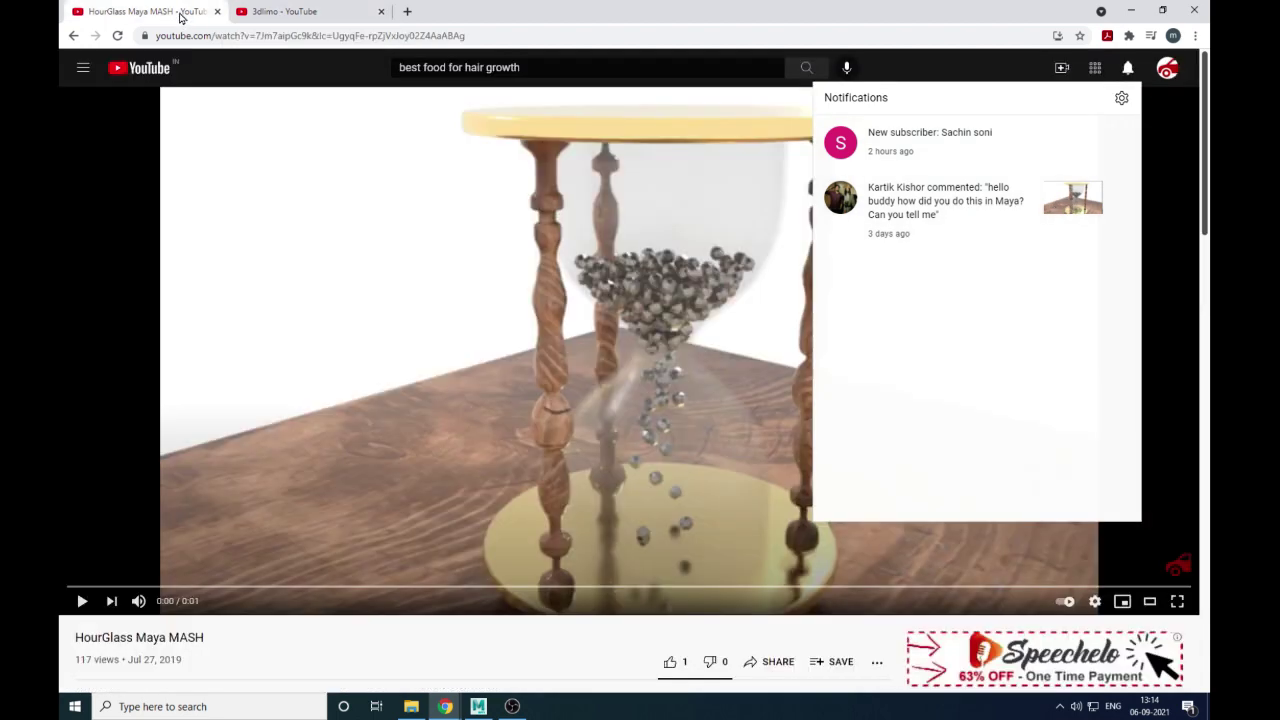
click(905, 79)
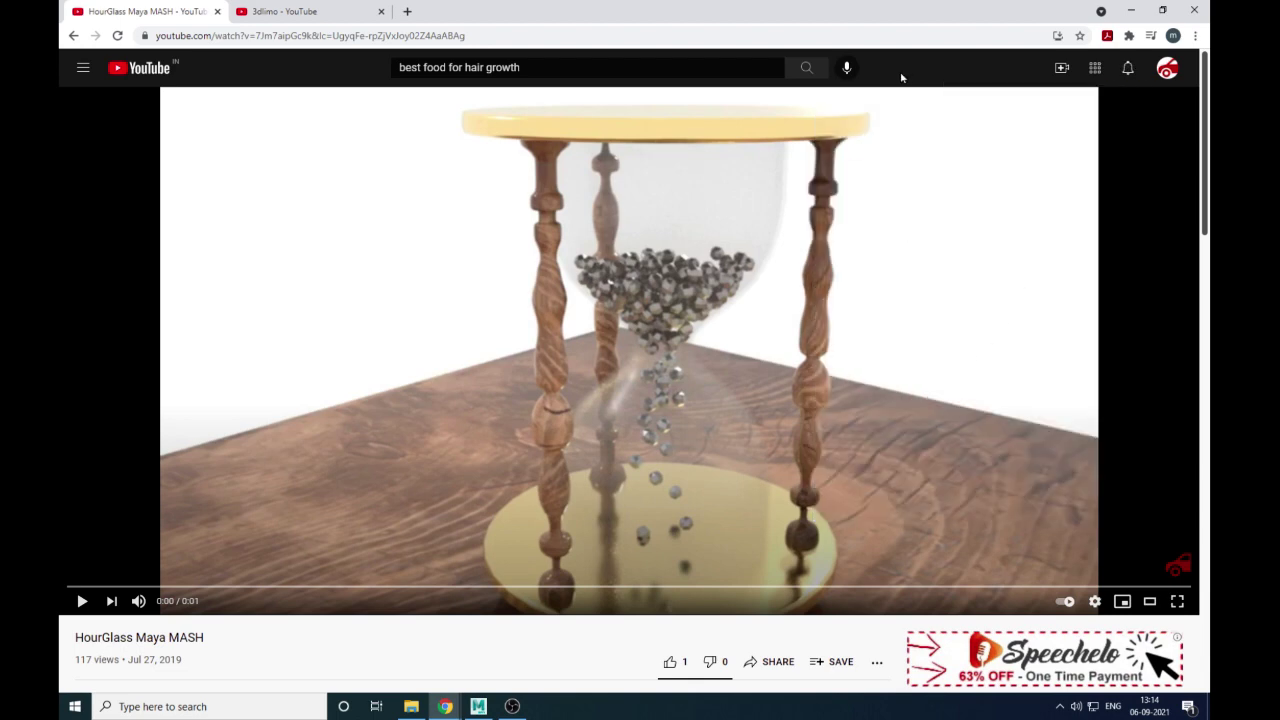
Play the hourglass reference video to study the falling beads, and return to Maya
click(84, 606)
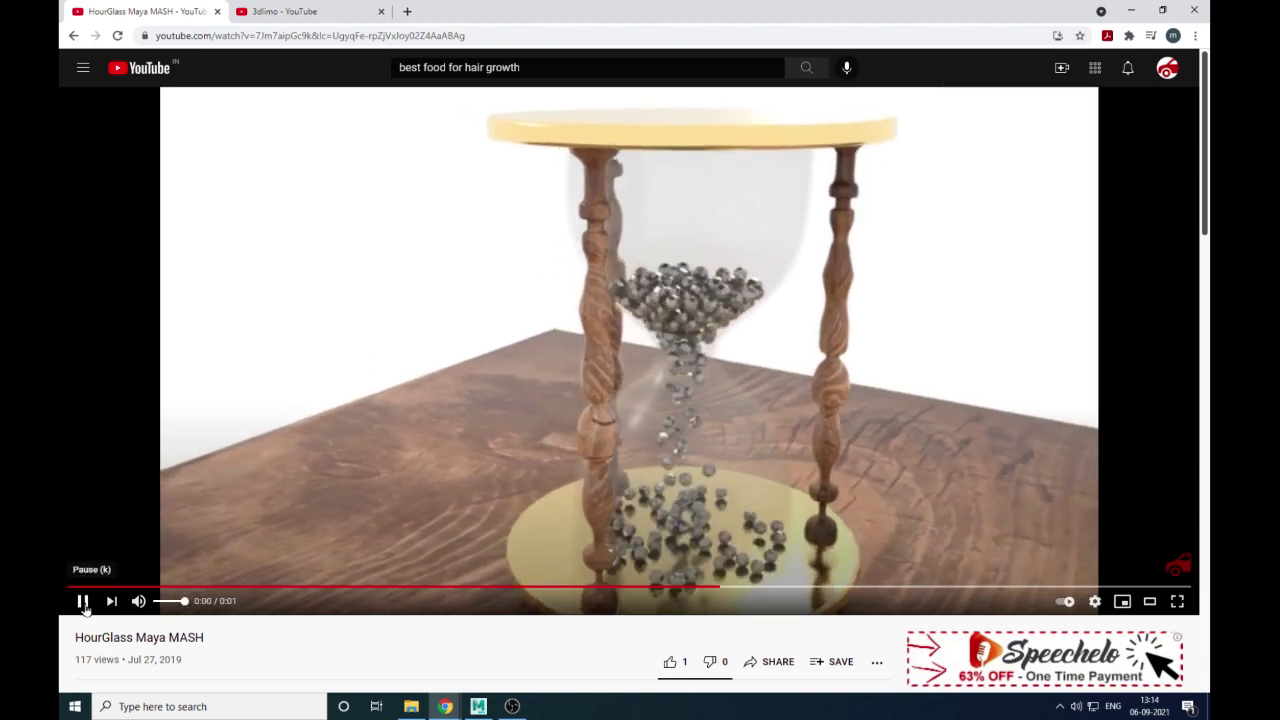
click(84, 604)
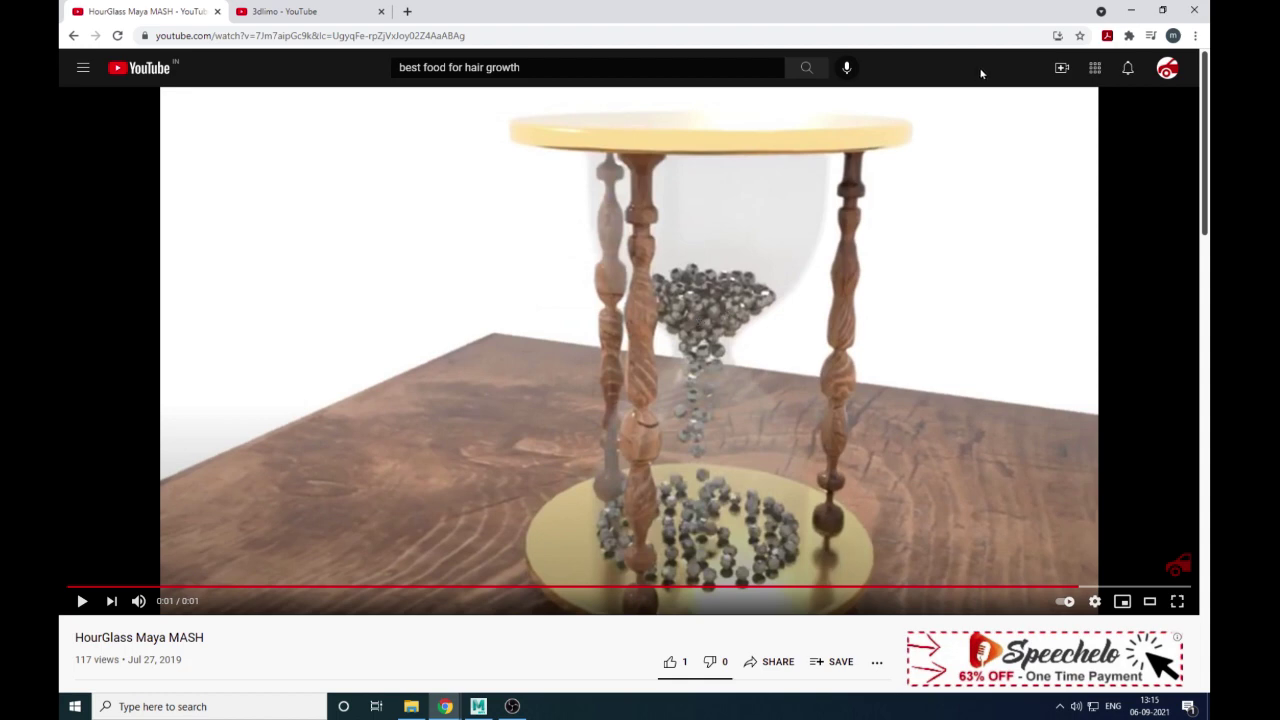
click(1131, 10)
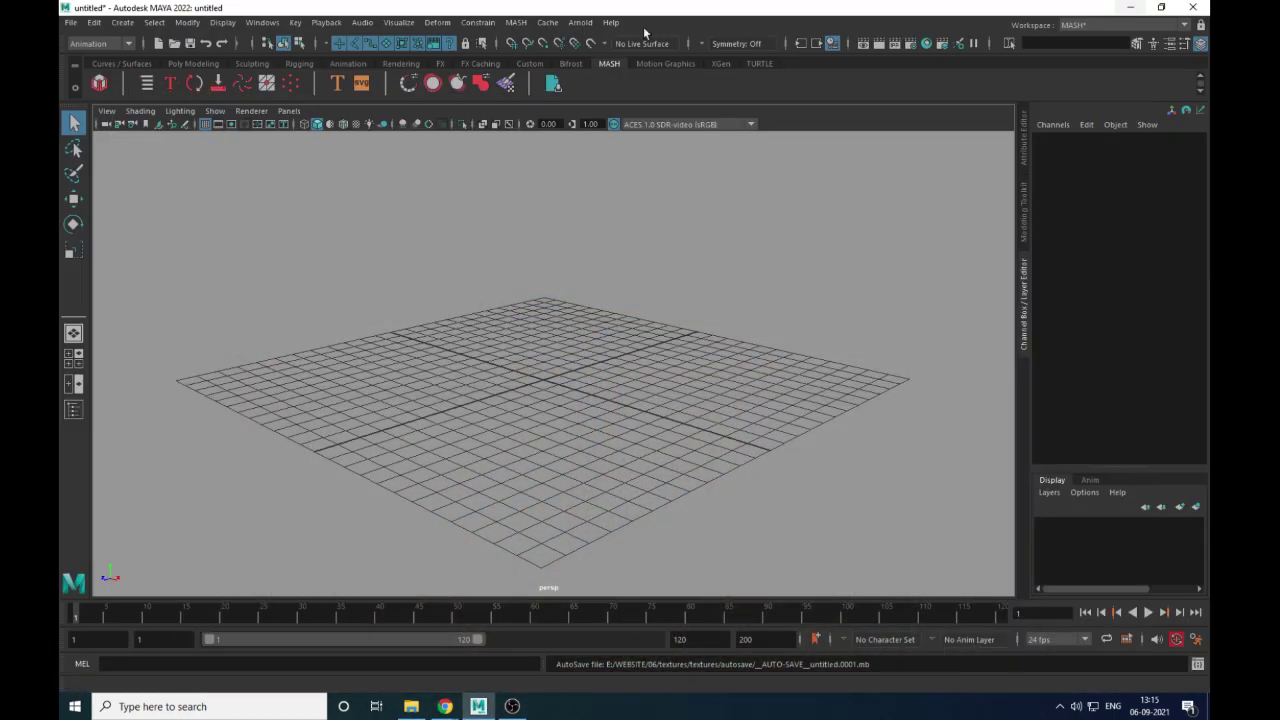
Switch the workspace to Maya Classic and back to MASH
alt+drag(572, 358, 541, 372)
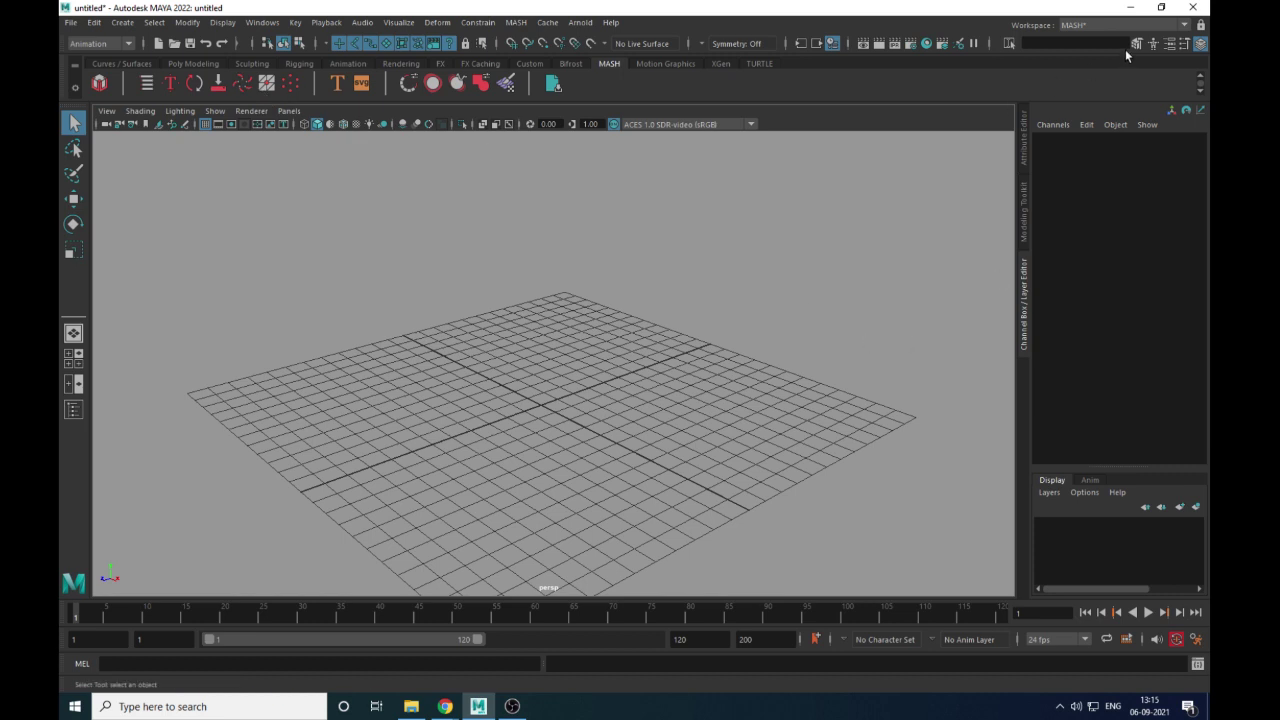
click(1185, 28)
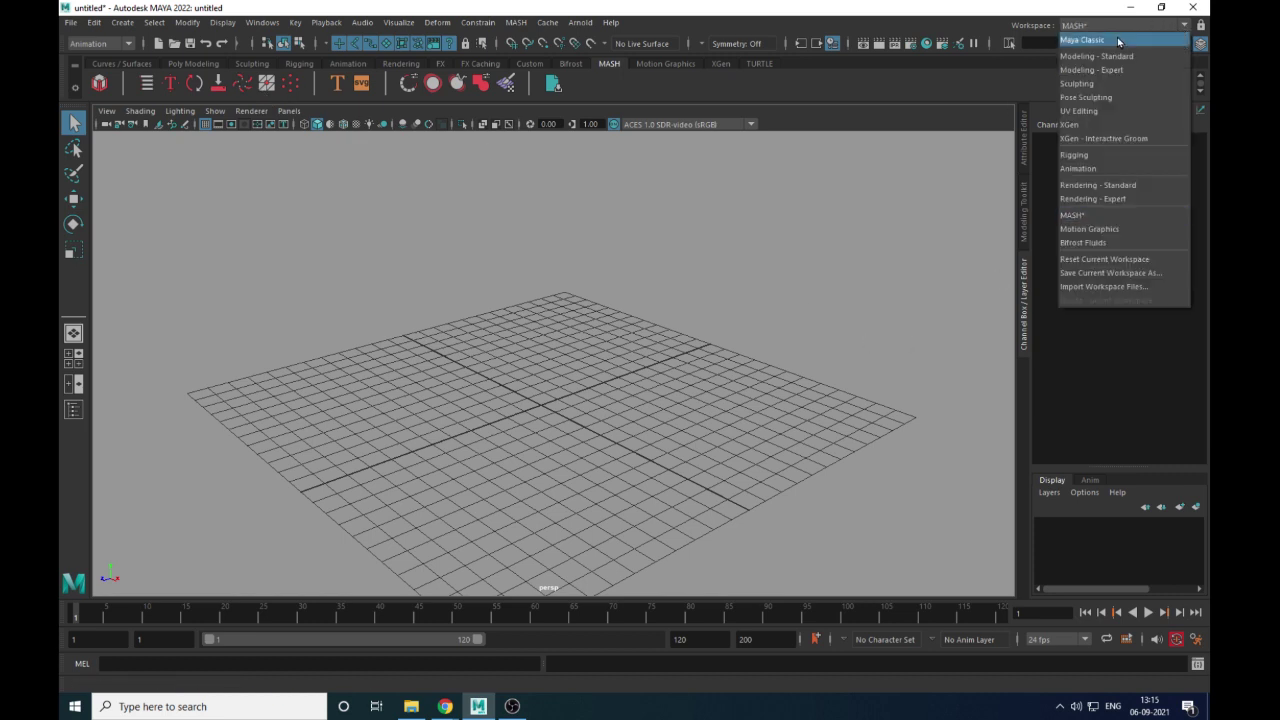
click(1146, 40)
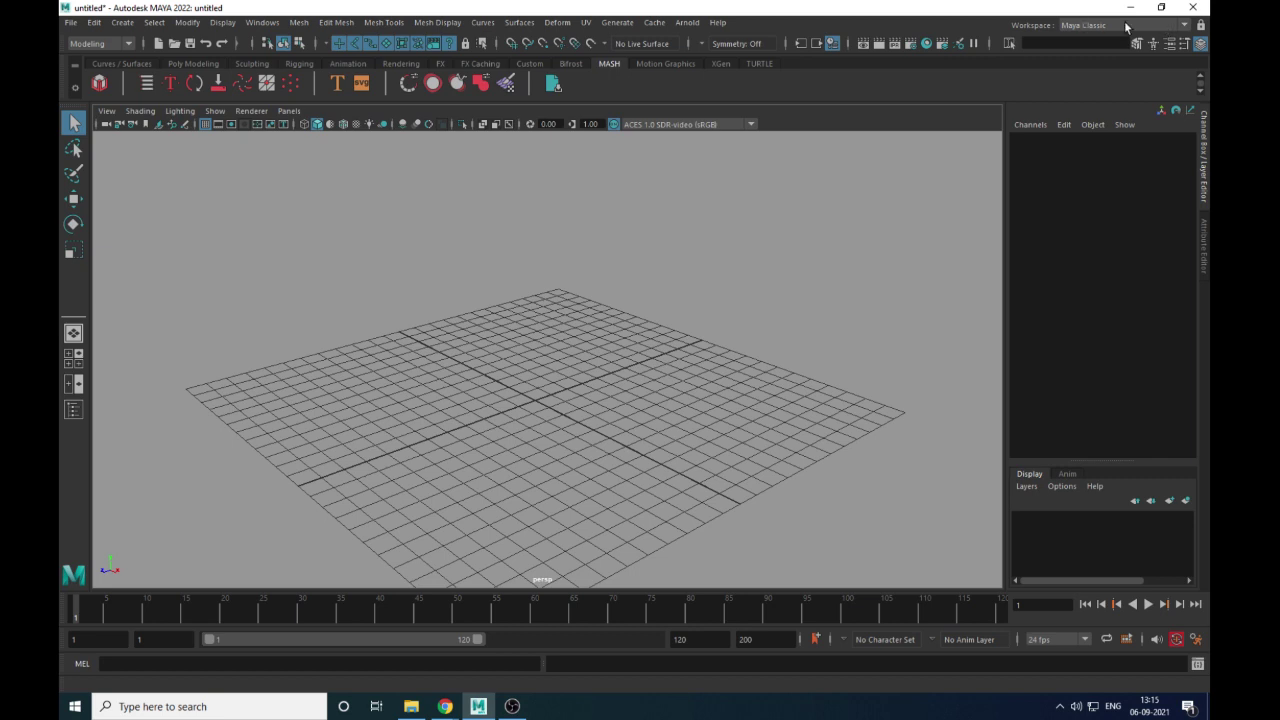
click(1127, 27)
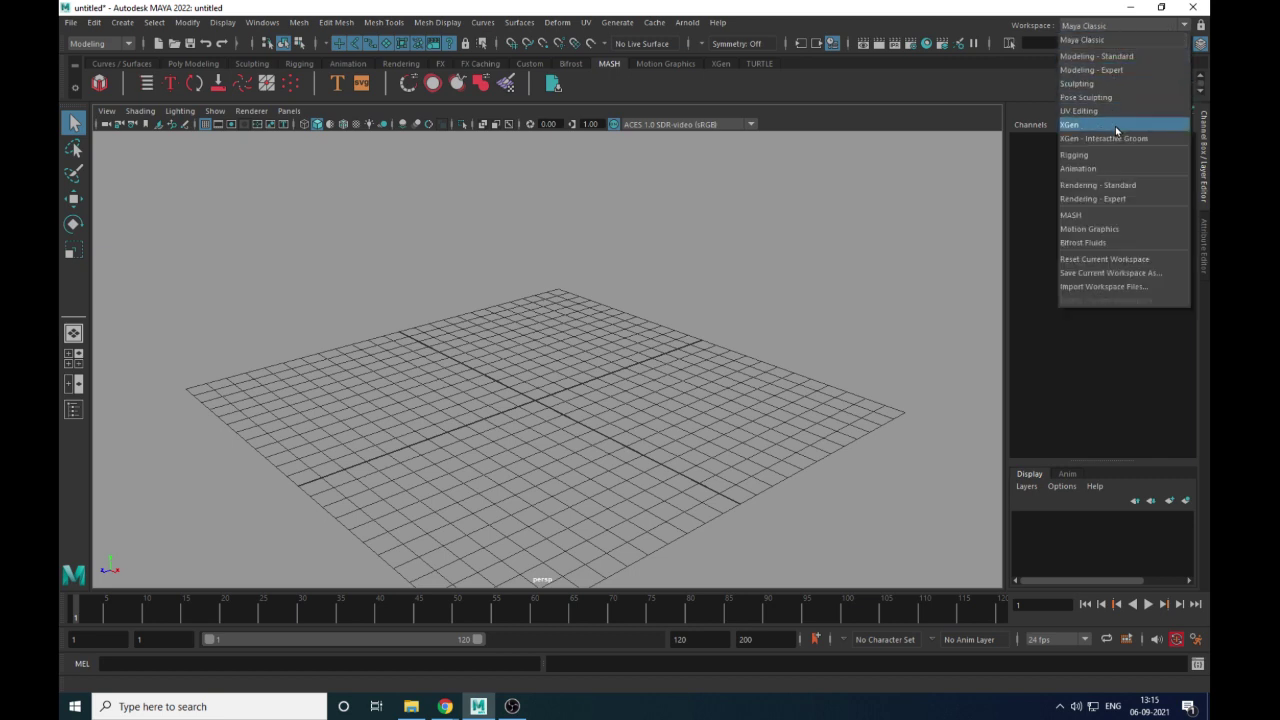
click(1113, 215)
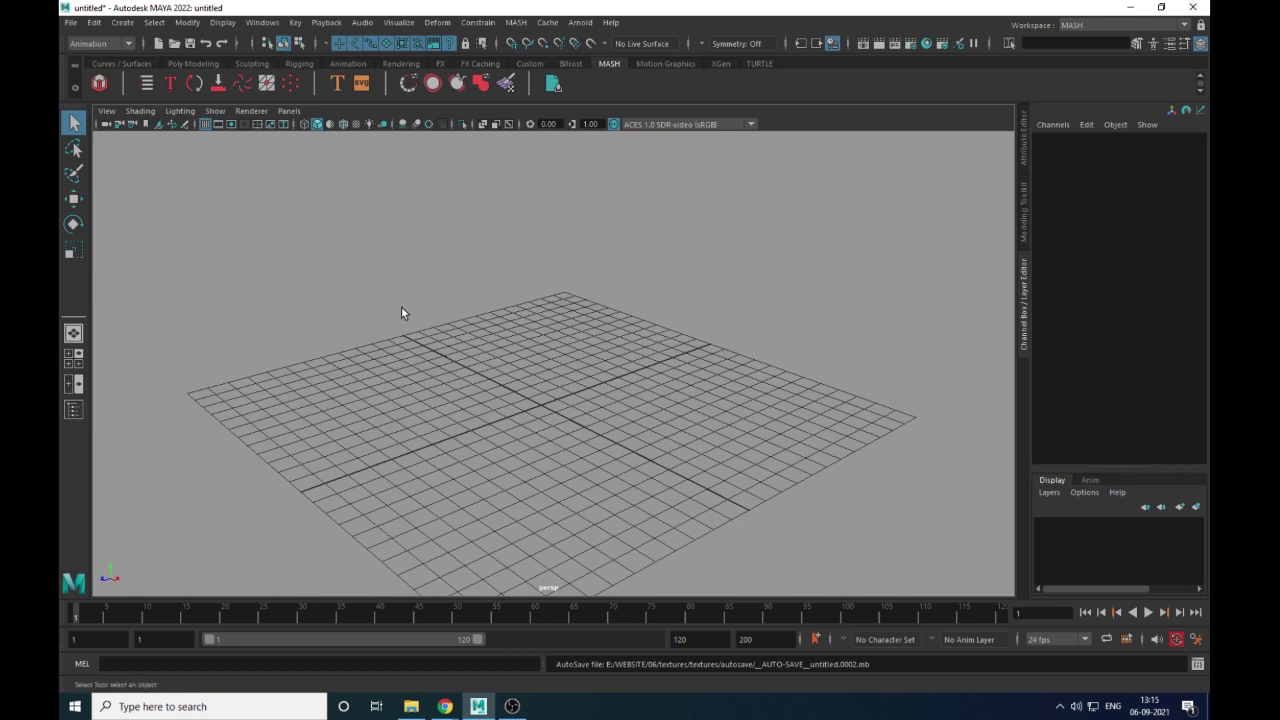
Create a polygon cylinder at the grid centre with a radius of about 2.6 and a height of about 9
alt+drag(669, 382, 523, 341)
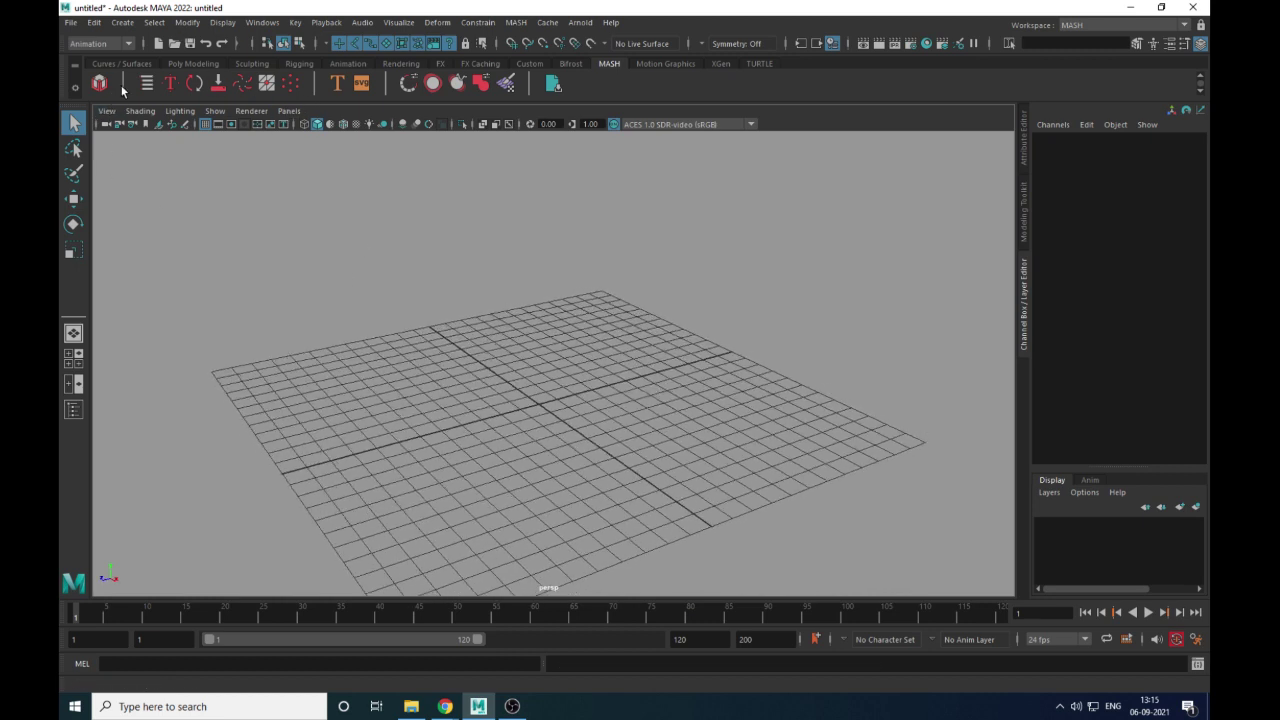
click(122, 22)
mouse_move(280, 71)
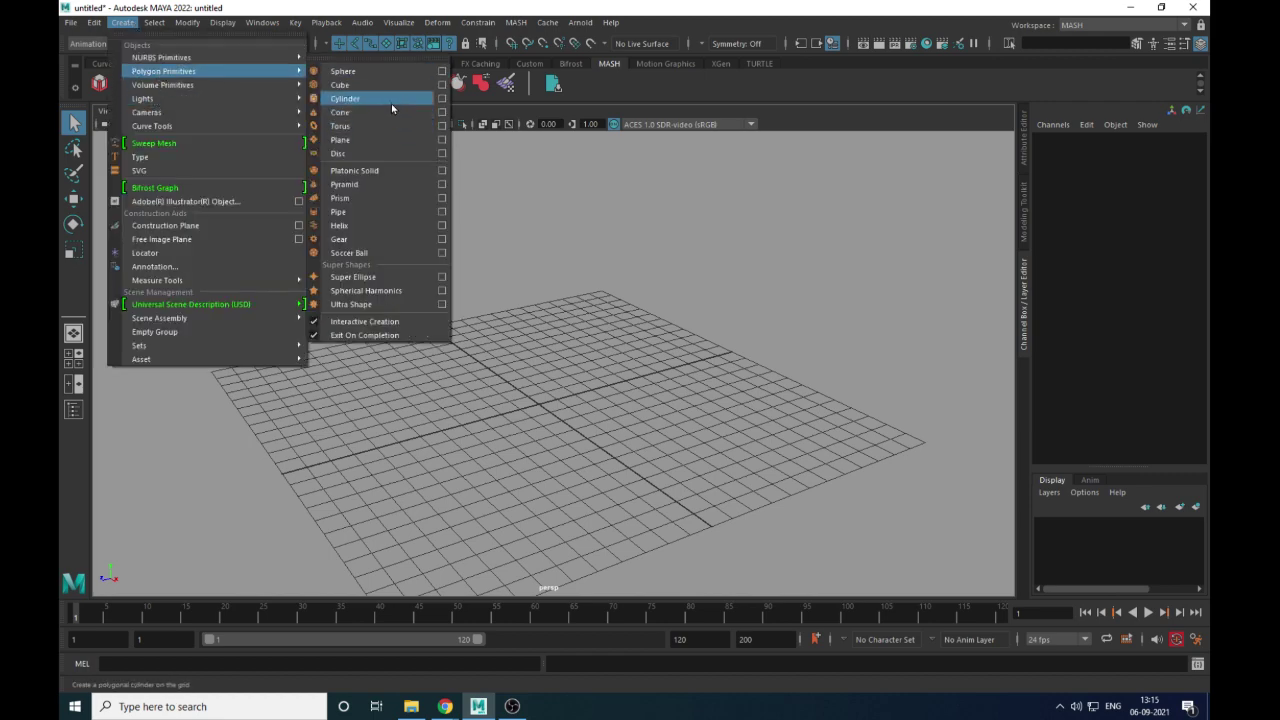
click(391, 99)
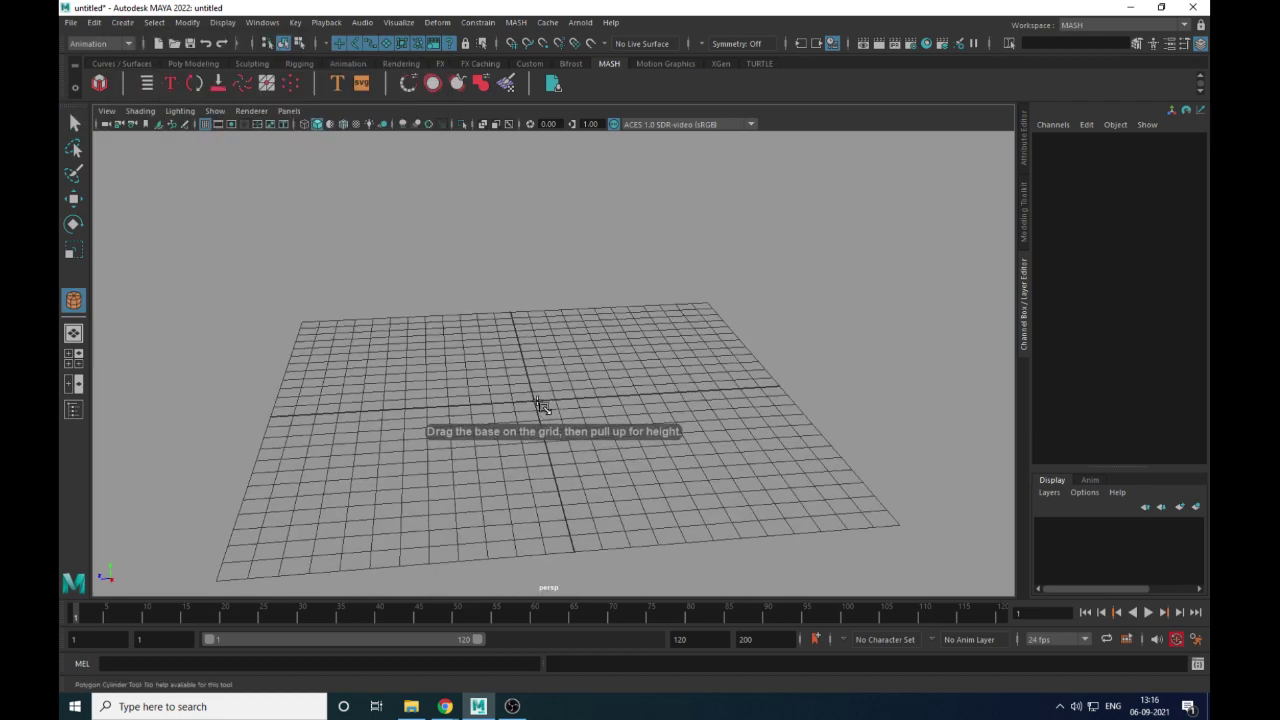
drag(537, 401, 590, 402)
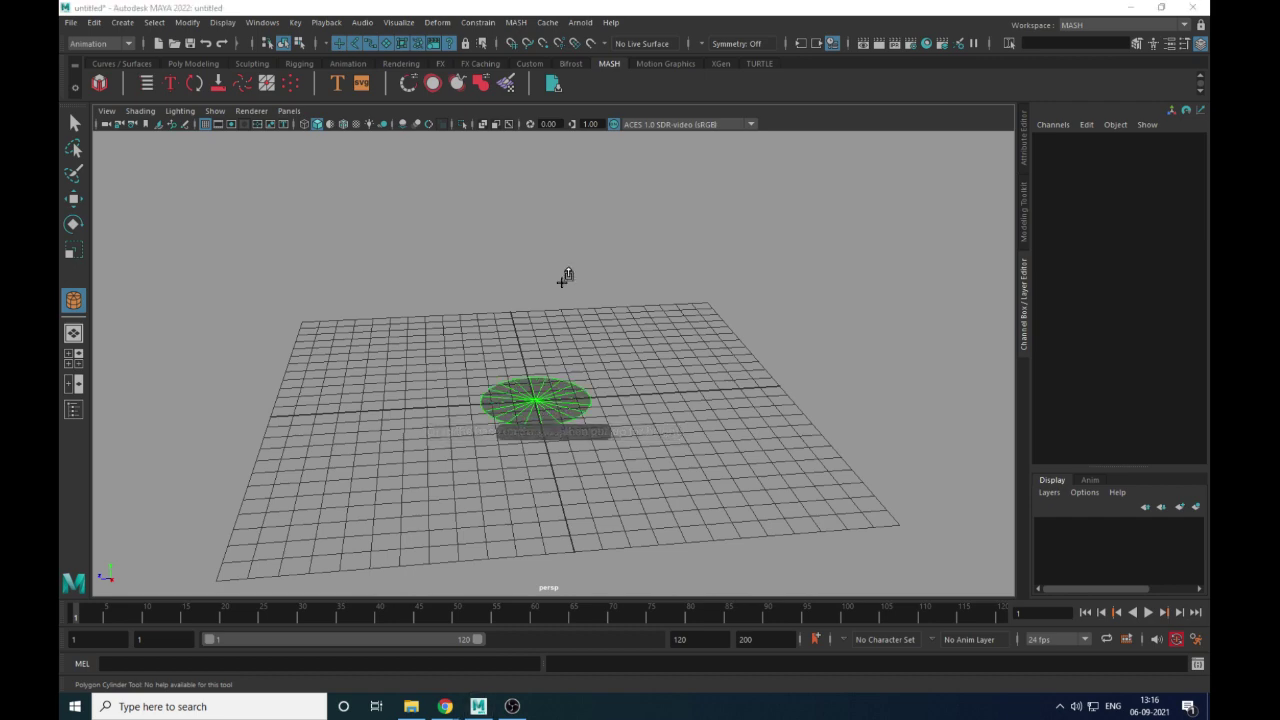
drag(564, 257, 573, 206)
In the front view, set the cylinder's height subdivisions to 7
alt+drag(600, 500, 620, 431)
key(space)
alt+middle_drag(620, 431, 607, 564)
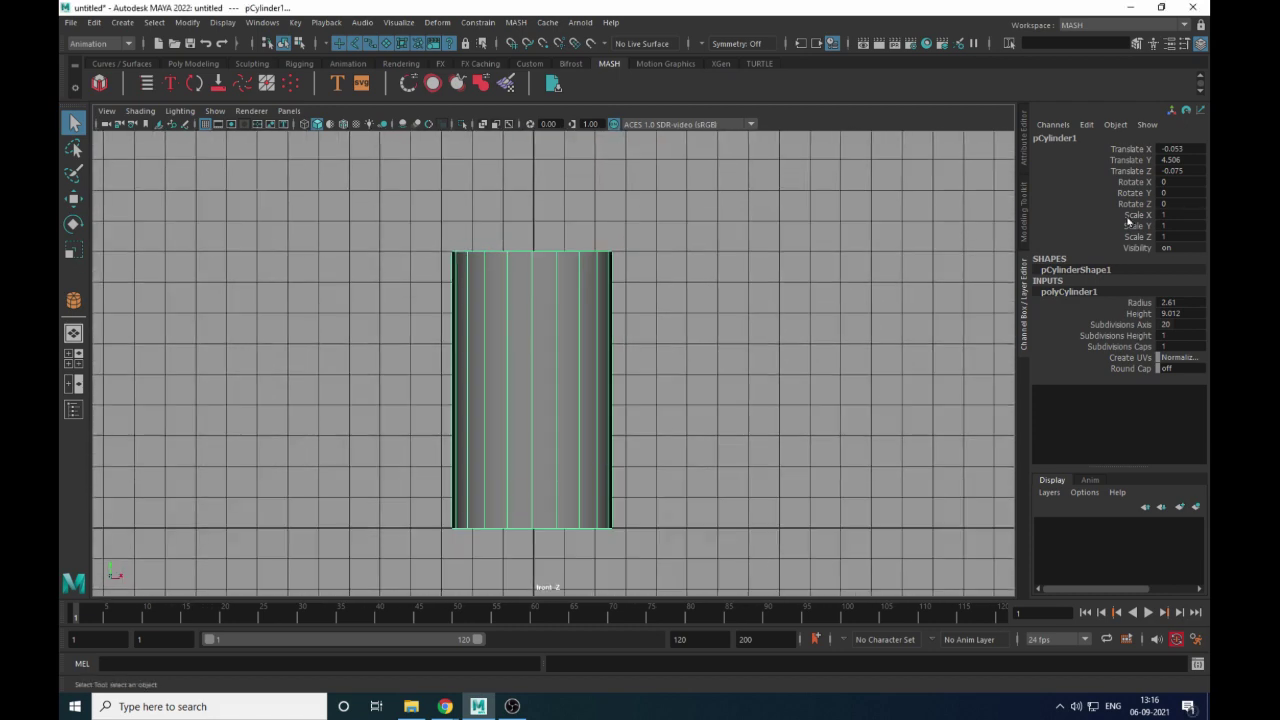
click(1130, 336)
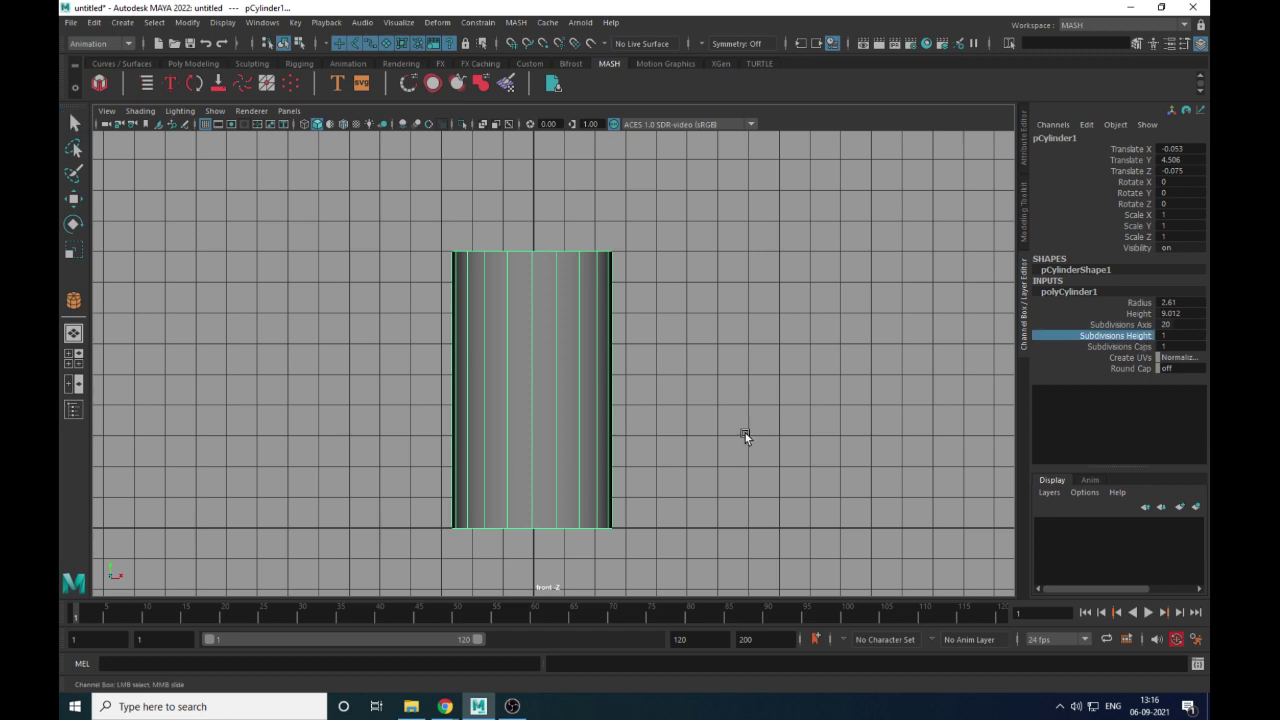
middle_drag(660, 455, 700, 469)
scroll(615, 394, up, 2)
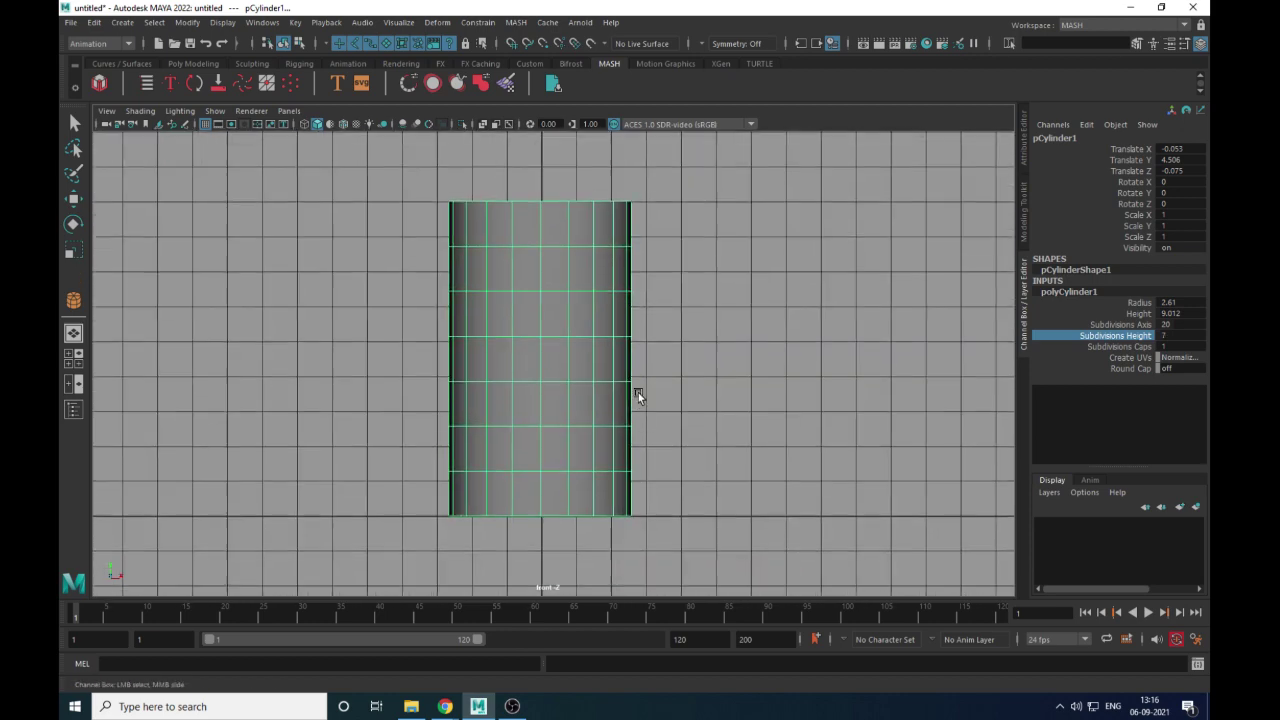
Select only the cylinder's top and bottom cap faces and delete them, leaving the side faces
right_drag(591, 332, 592, 366)
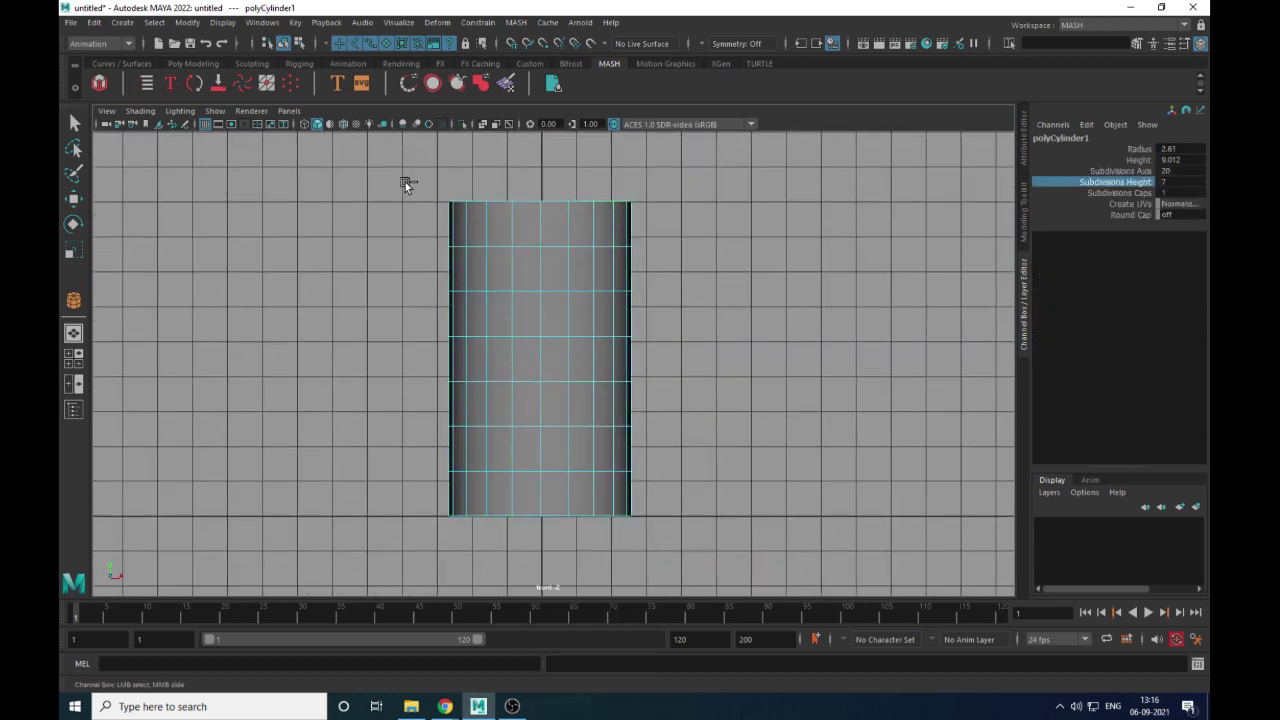
drag(405, 185, 741, 224)
drag(309, 142, 654, 228)
shift+drag(670, 541, 386, 491)
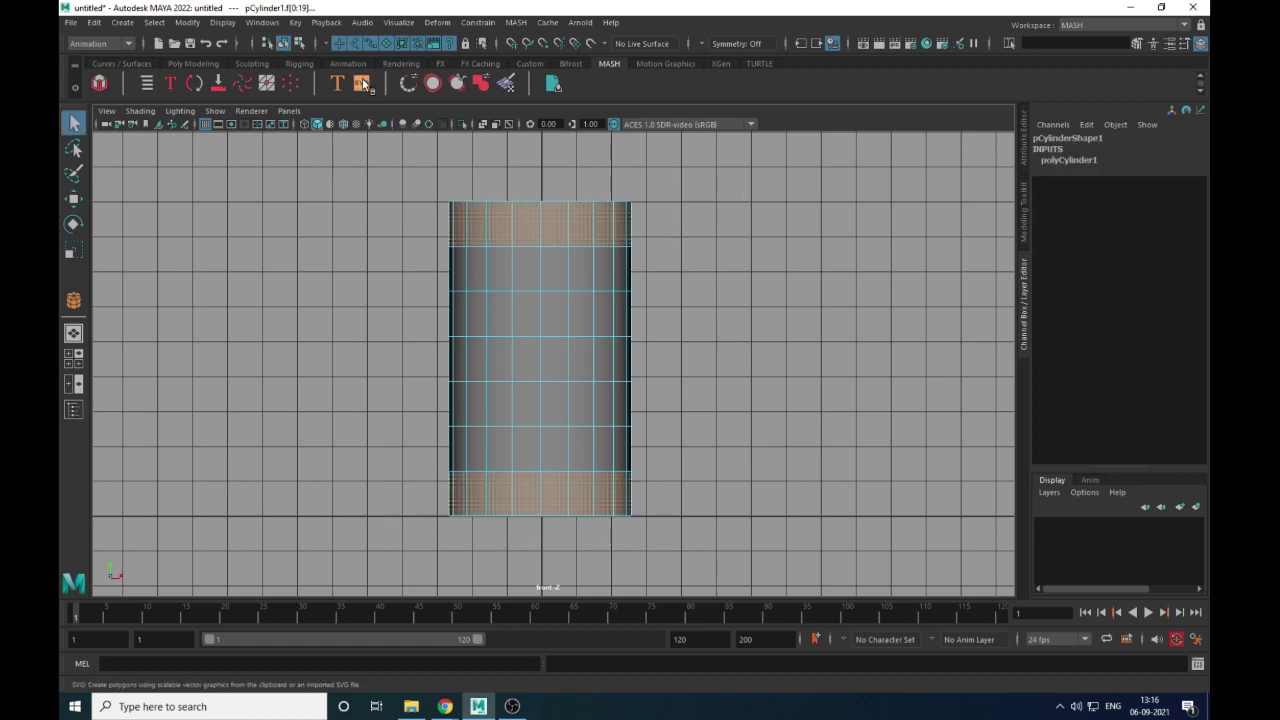
drag(357, 225, 714, 311)
ctrl+drag(260, 402, 789, 494)
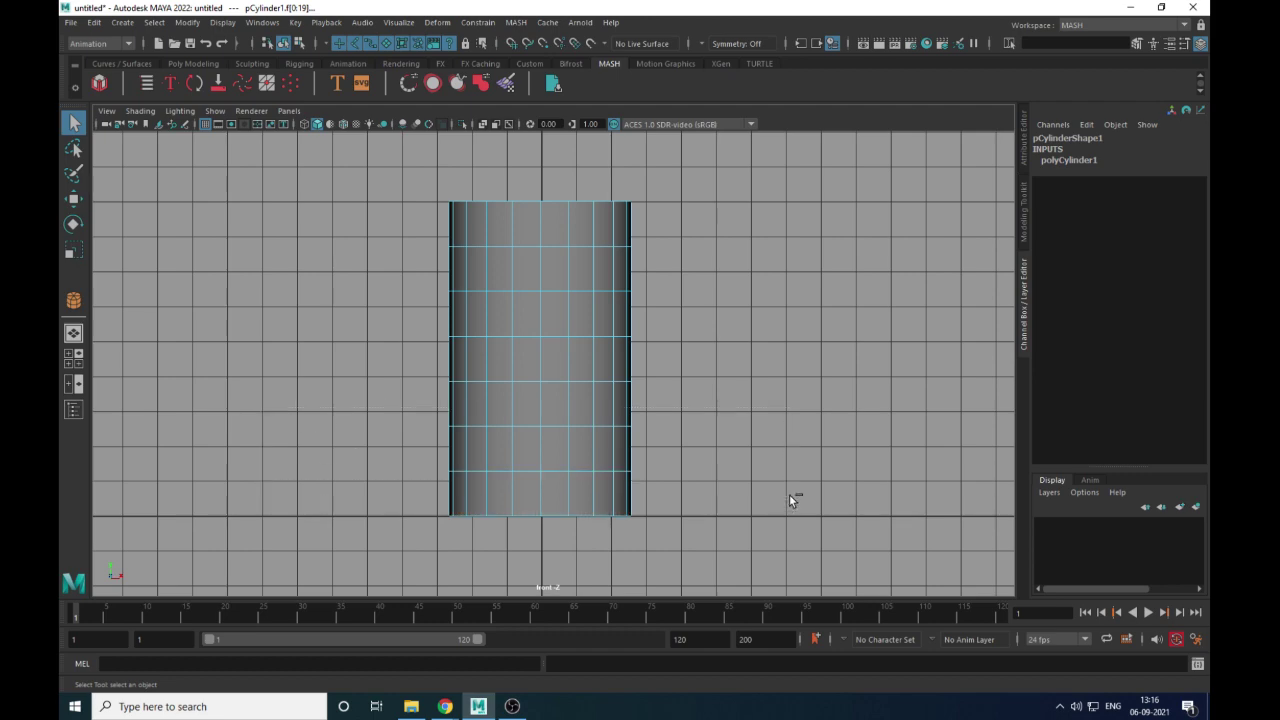
key(space)
drag(756, 422, 757, 376)
alt+drag(750, 350, 688, 330)
key(Delete)
Scale the two middle vertex rings uniformly to about 0.33 to form the hourglass neck
key(space)
right_click(560, 316)
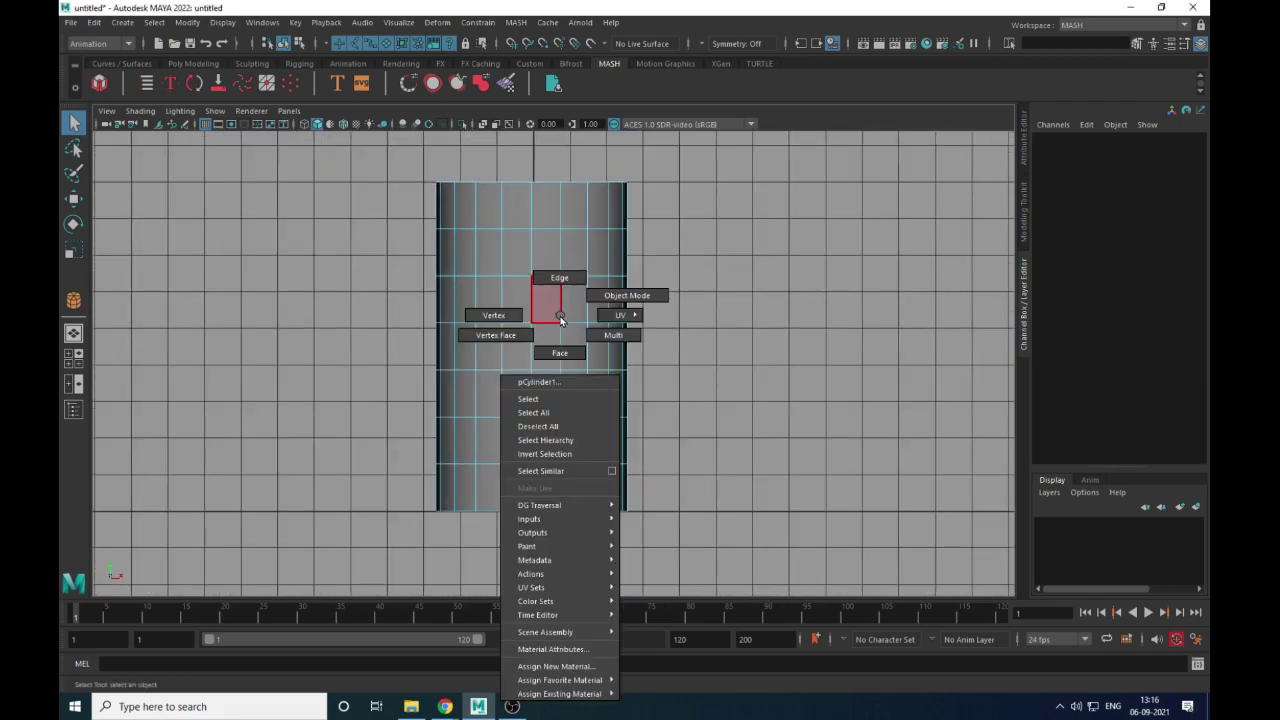
click(494, 315)
drag(342, 306, 623, 386)
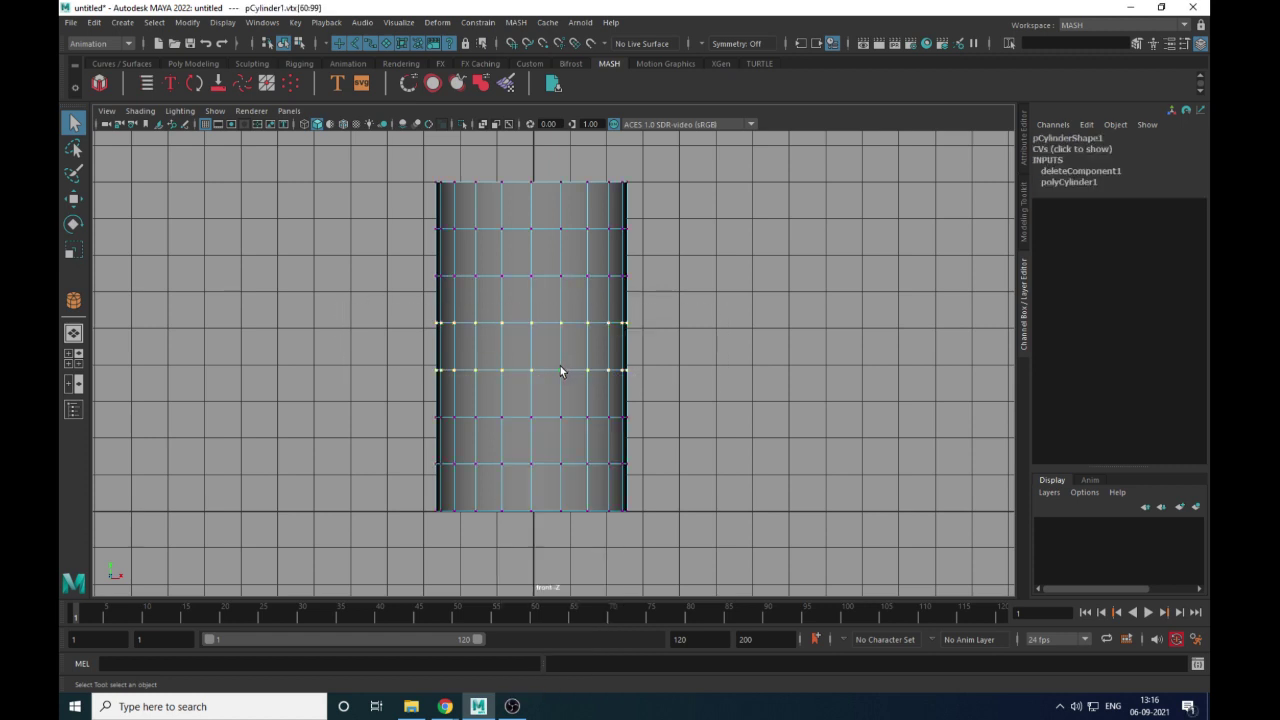
key(e)
key(r)
drag(514, 343, 440, 362)
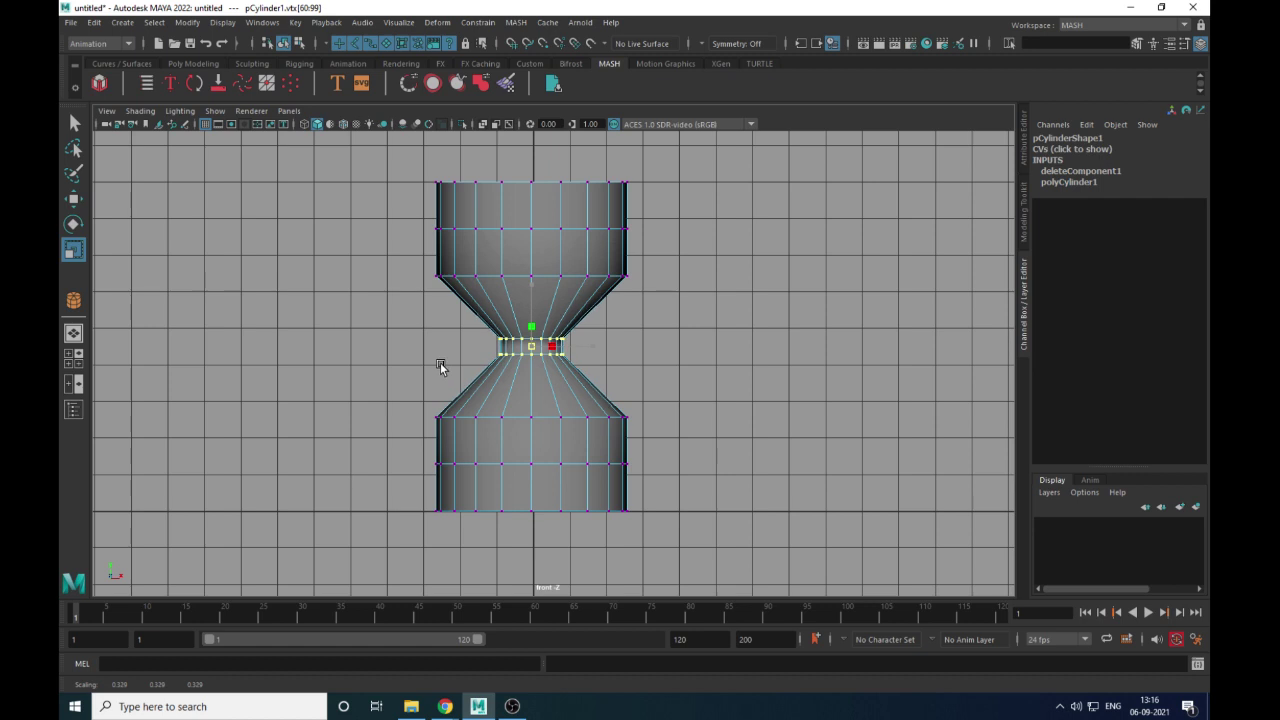
scroll(574, 391, up, 2)
alt+middle_drag(574, 391, 572, 411)
drag(529, 366, 520, 366)
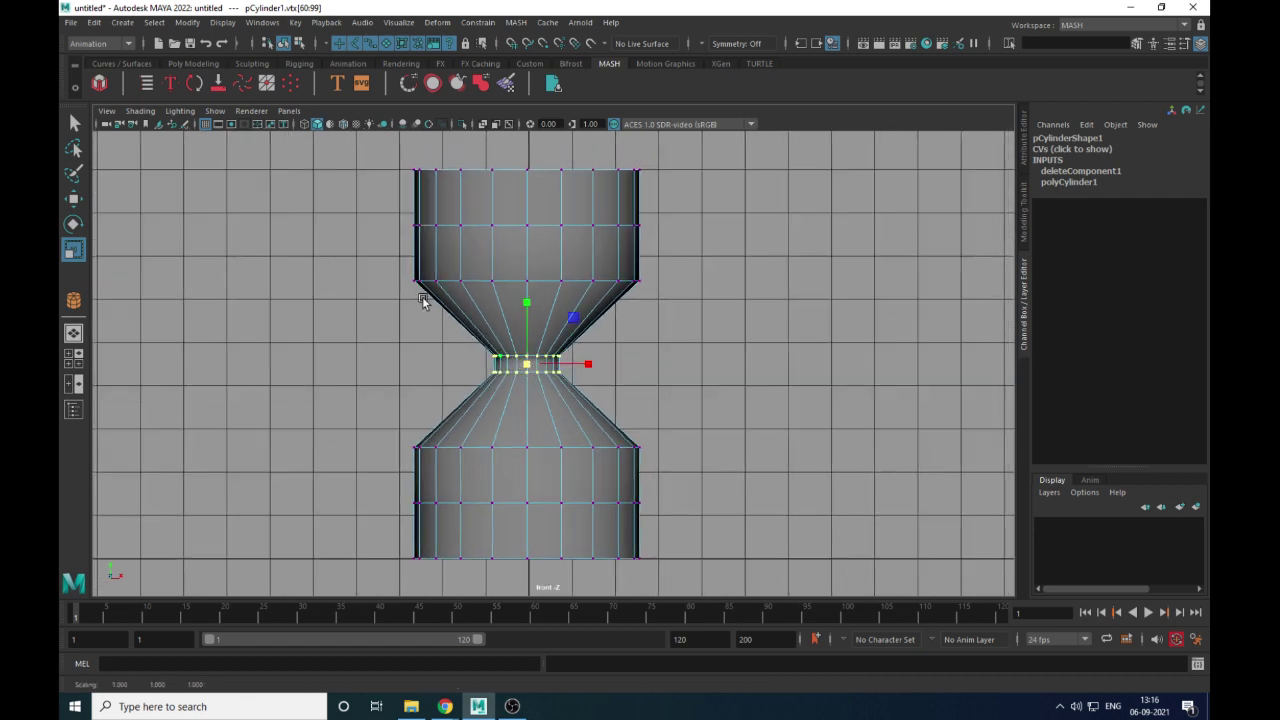
Scale the vertex rings just above and just below the neck inward to round the two bulbs
drag(356, 242, 654, 311)
drag(527, 284, 500, 288)
drag(348, 424, 720, 460)
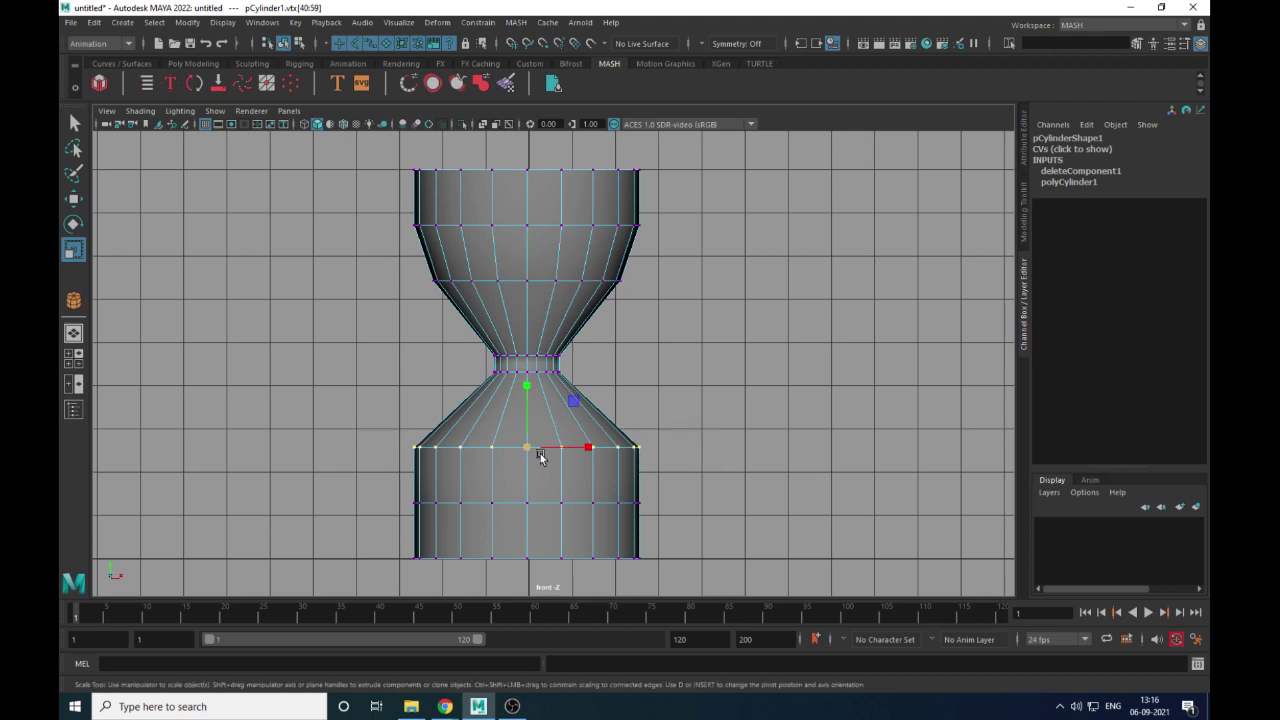
drag(540, 453, 491, 459)
In the perspective view, scale the two neck vertex rings apart along Y to lengthen the neck
key(space)
drag(730, 407, 333, 292)
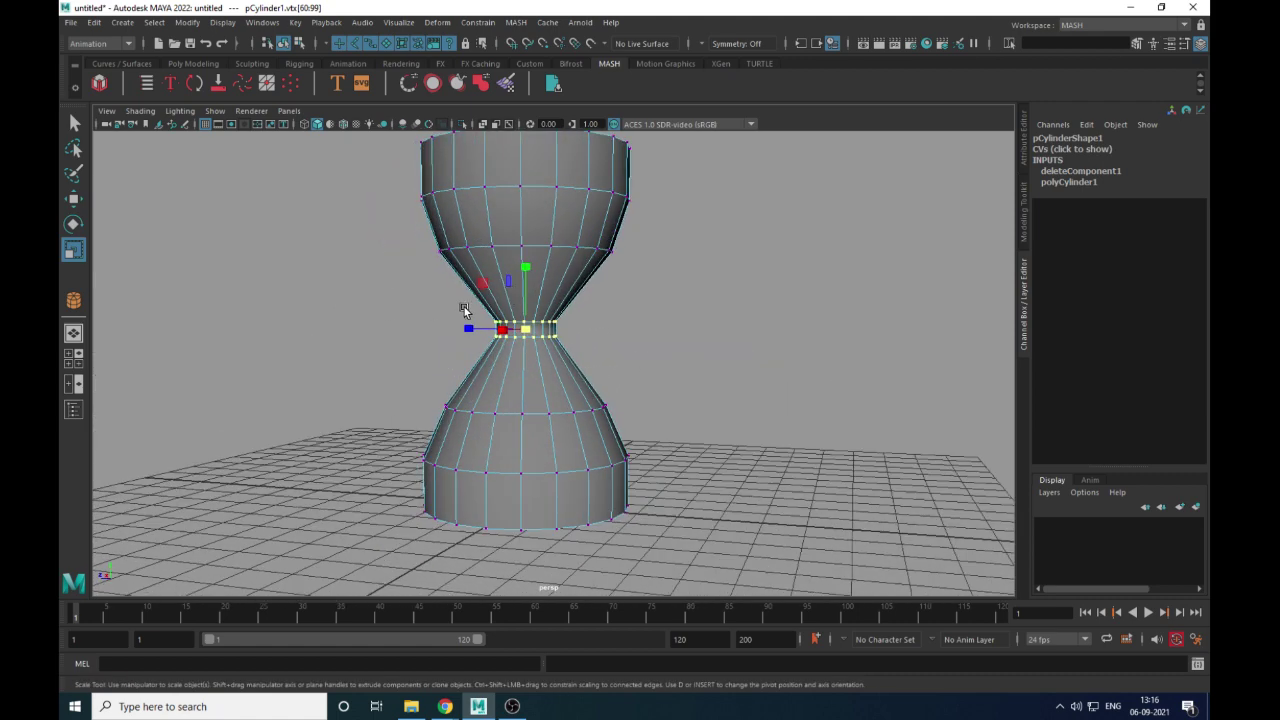
drag(525, 268, 528, 206)
alt+drag(572, 356, 600, 370)
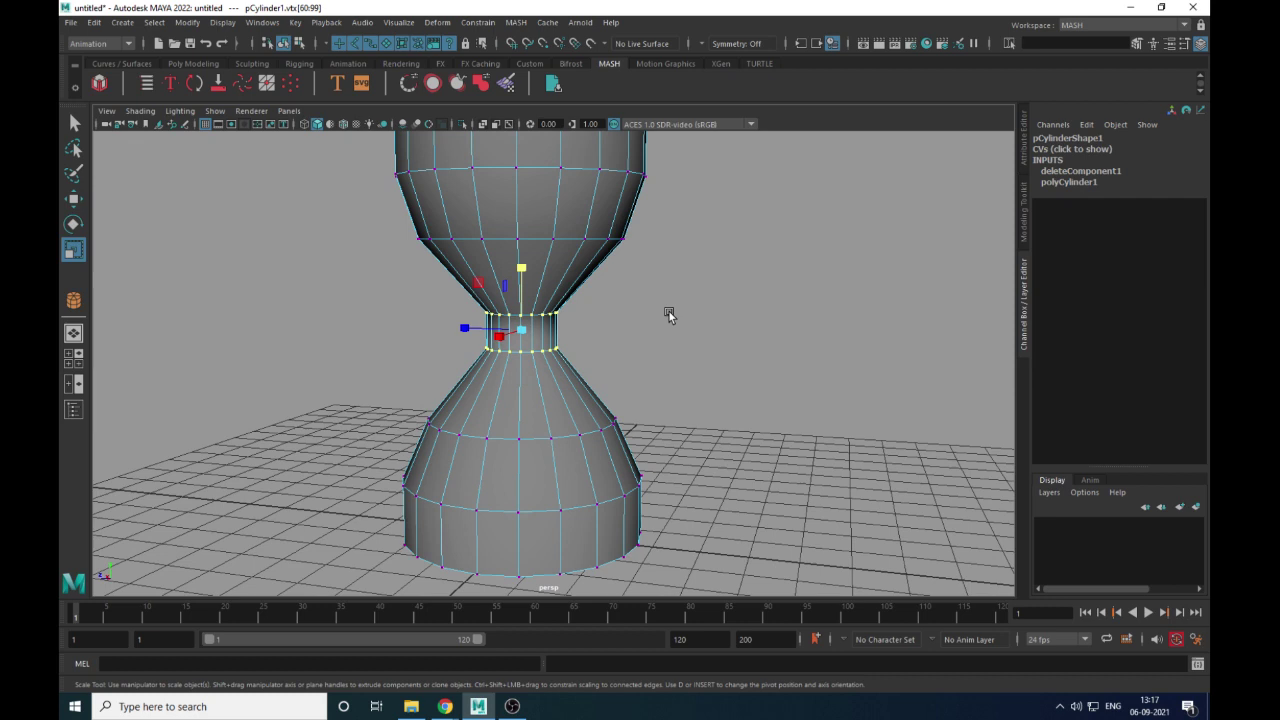
Insert a new edge loop around the middle of the hourglass neck
key(F8)
right_click(592, 241)
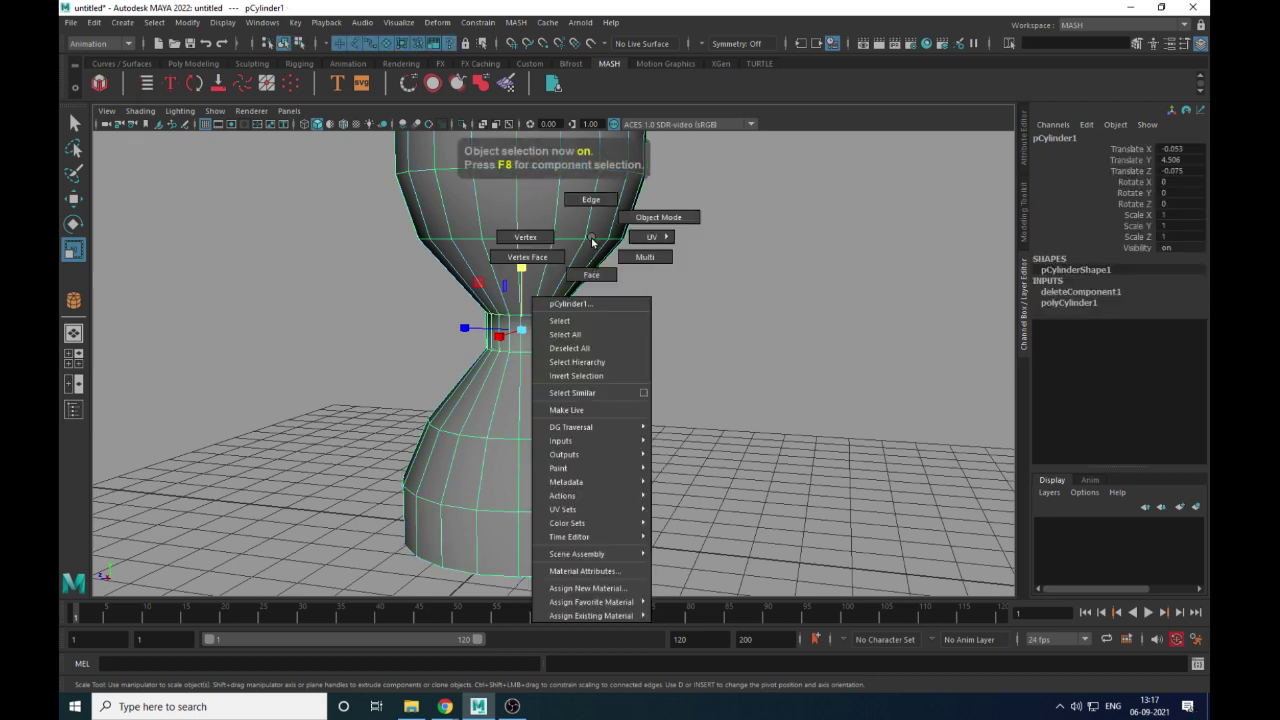
right_drag(592, 241, 591, 300)
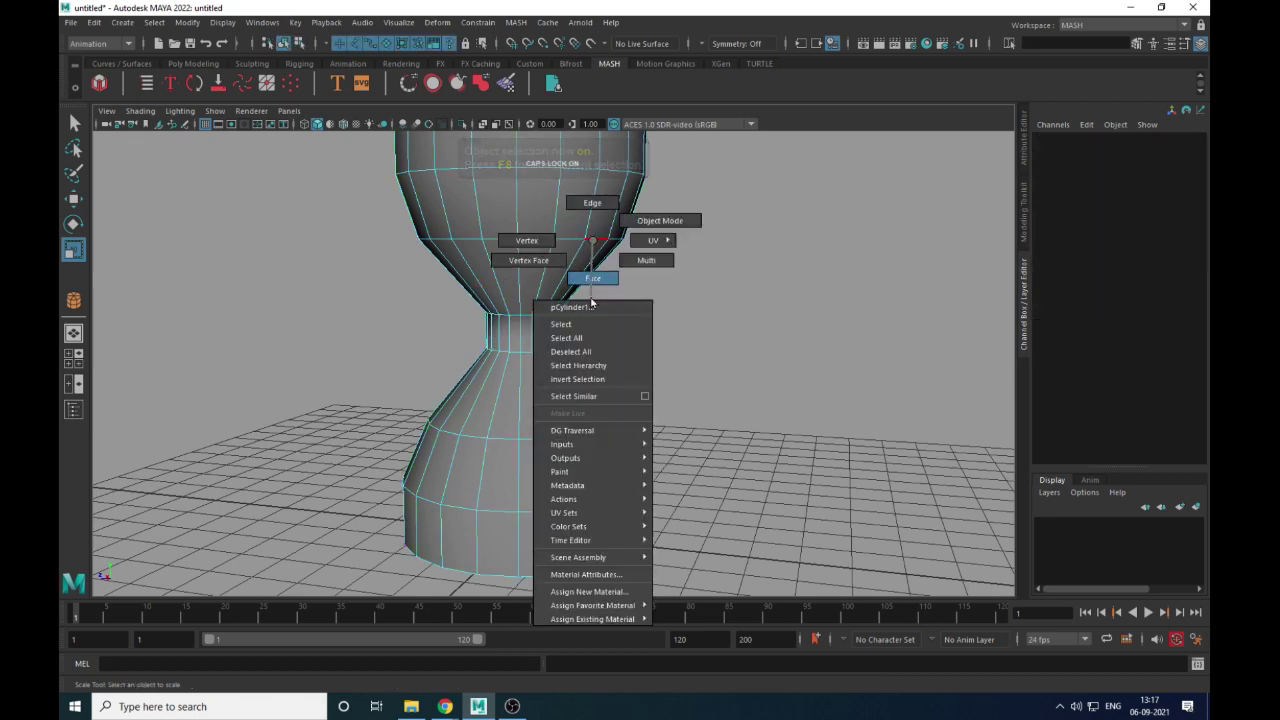
click(592, 238)
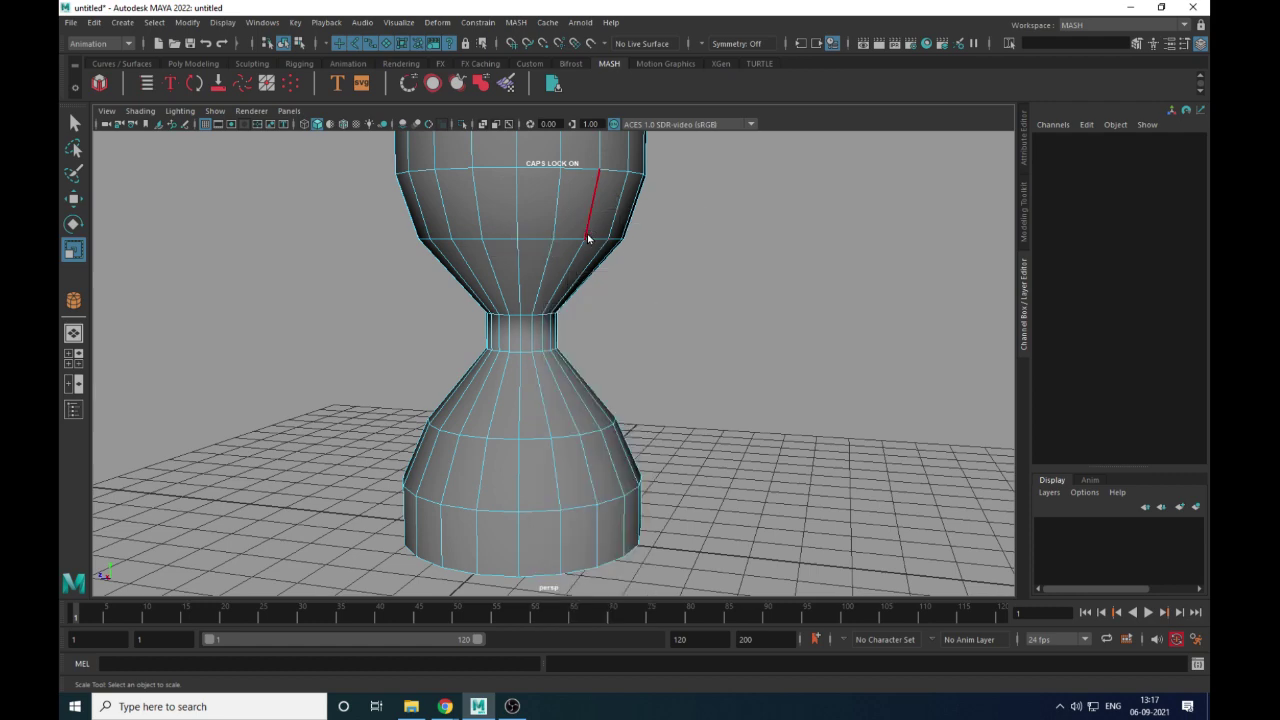
shift+right_click(588, 238)
click(586, 328)
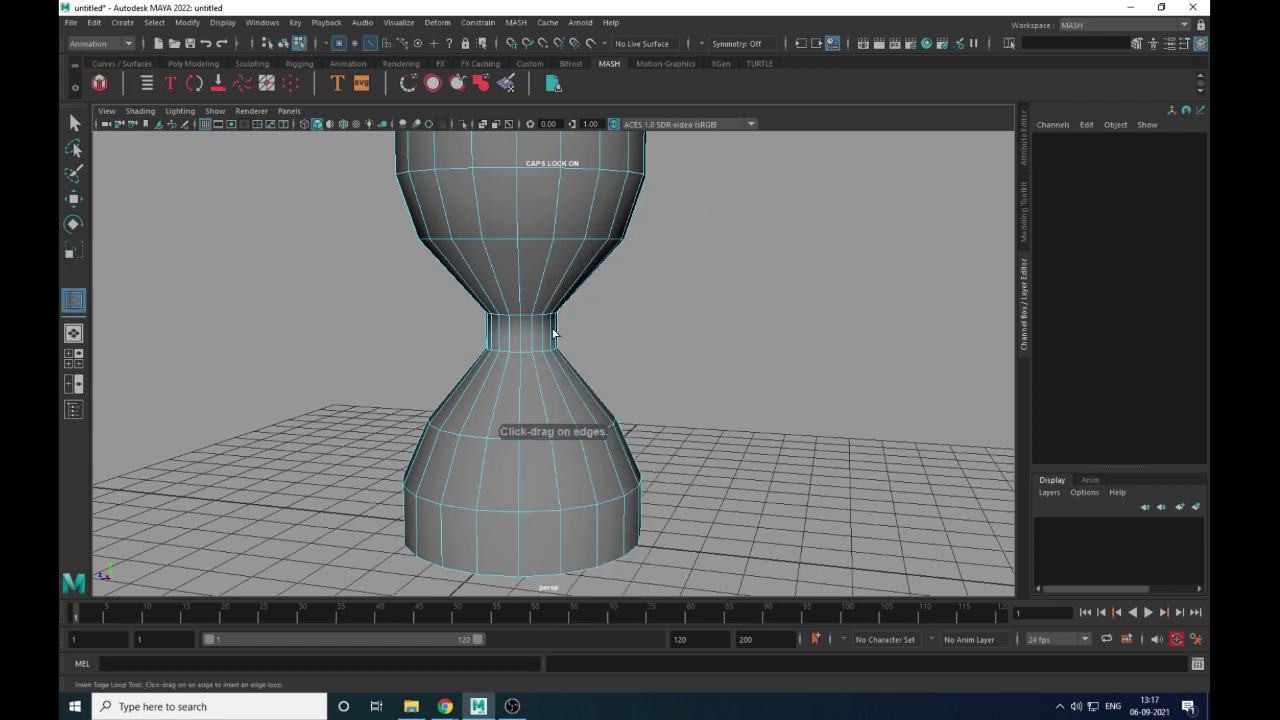
click(544, 332)
alt+drag(569, 354, 605, 348)
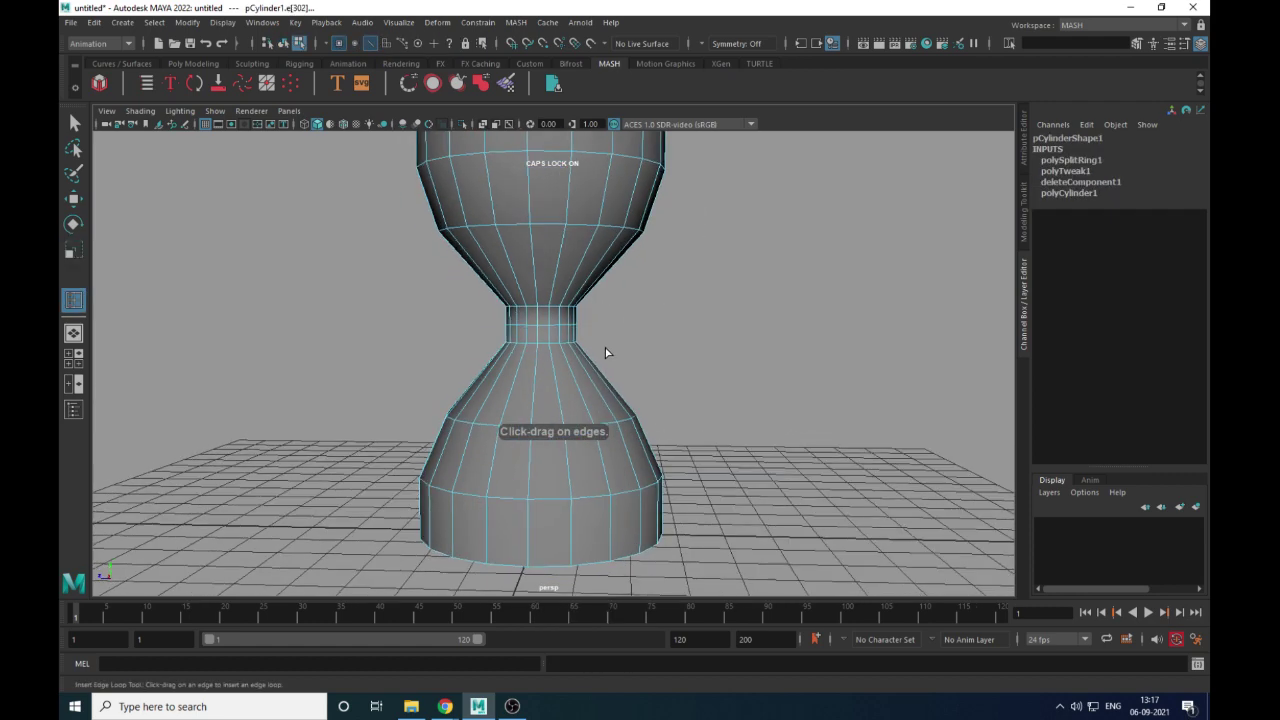
Scale the neck's middle edge loop uniformly inward to pinch the waist, and clear the selection
key(r)
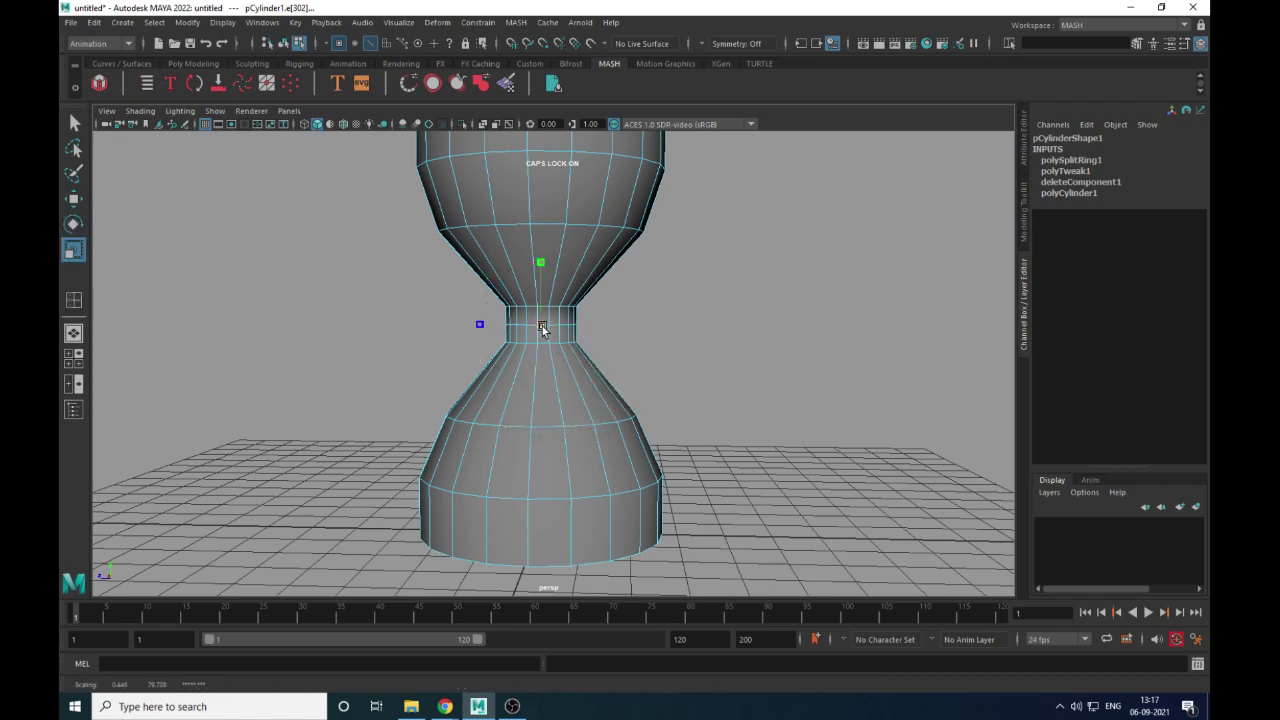
mouse_move(535, 326)
alt+mouse_down()
mouse_move(664, 392)
mouse_move(571, 443)
mouse_move(558, 367)
mouse_move(515, 340)
alt+mouse_up()
scroll(589, 389, down, 4)
alt+drag(589, 389, 628, 380)
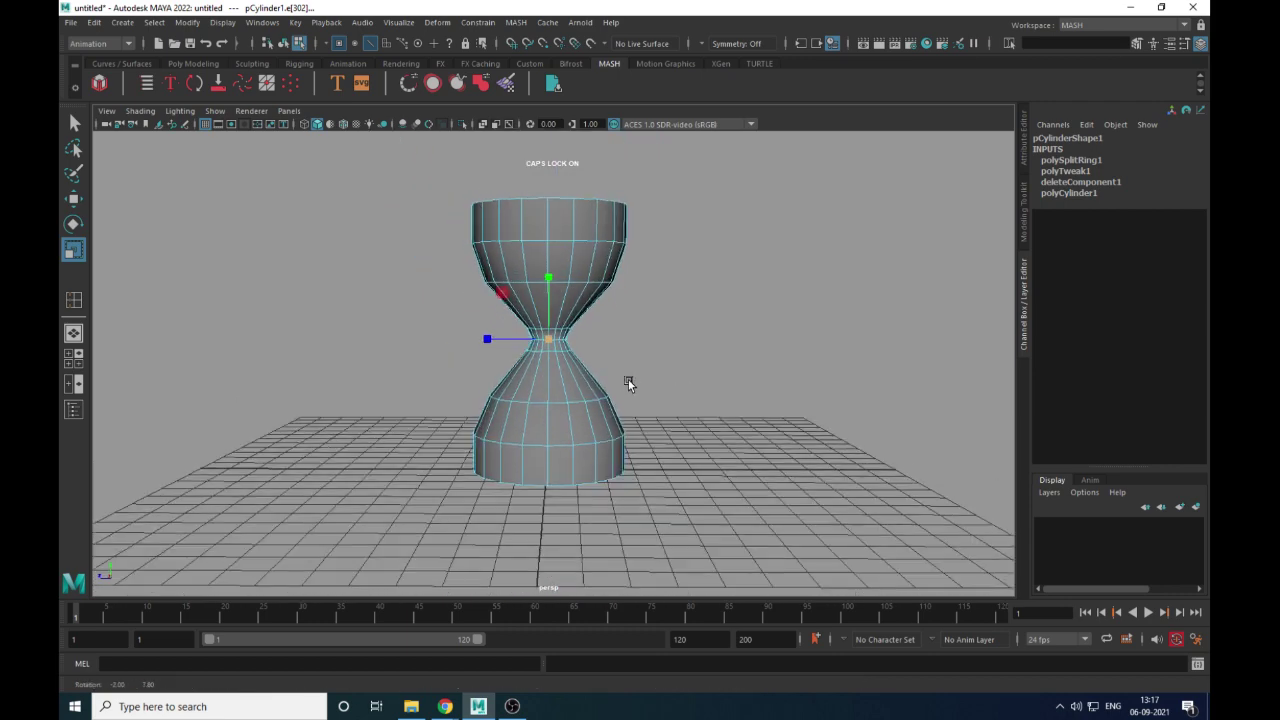
alt+middle_drag(628, 382, 588, 422)
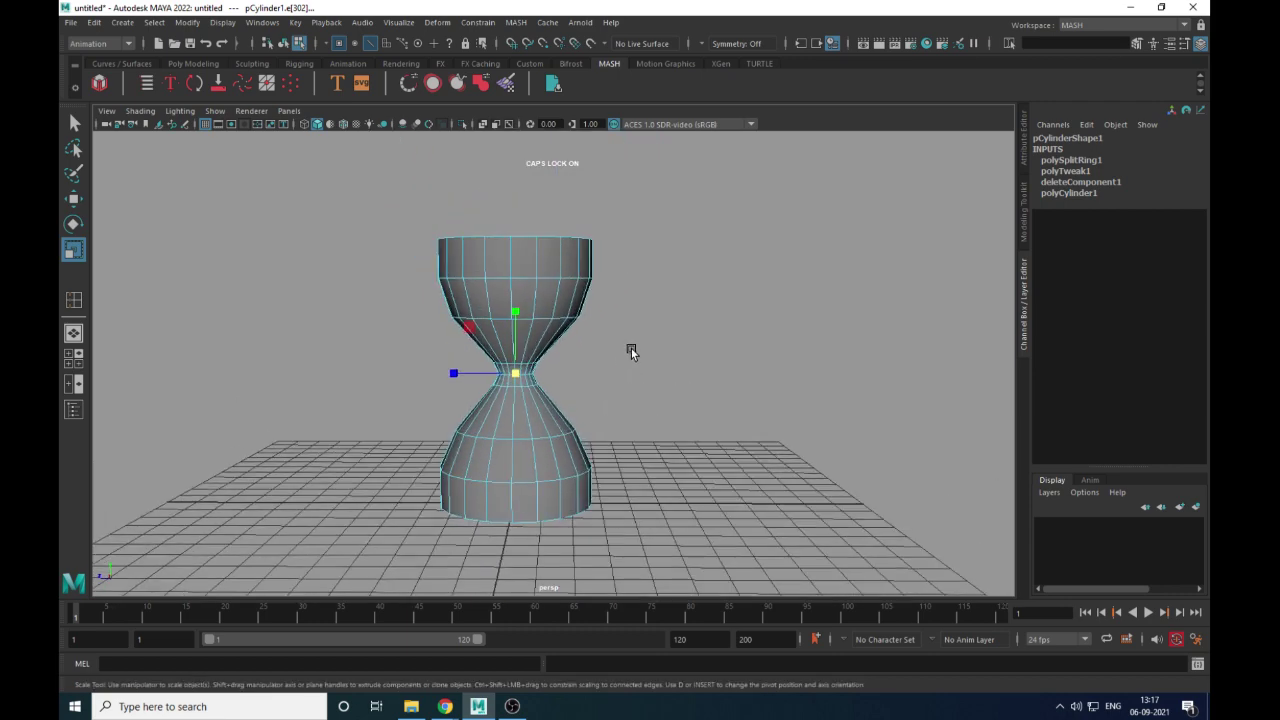
alt+drag(631, 348, 694, 391)
click(588, 371)
Examine the hourglass's open top rim, inner surface and overall shape from several angles
scroll(694, 391, down, 3)
click(122, 22)
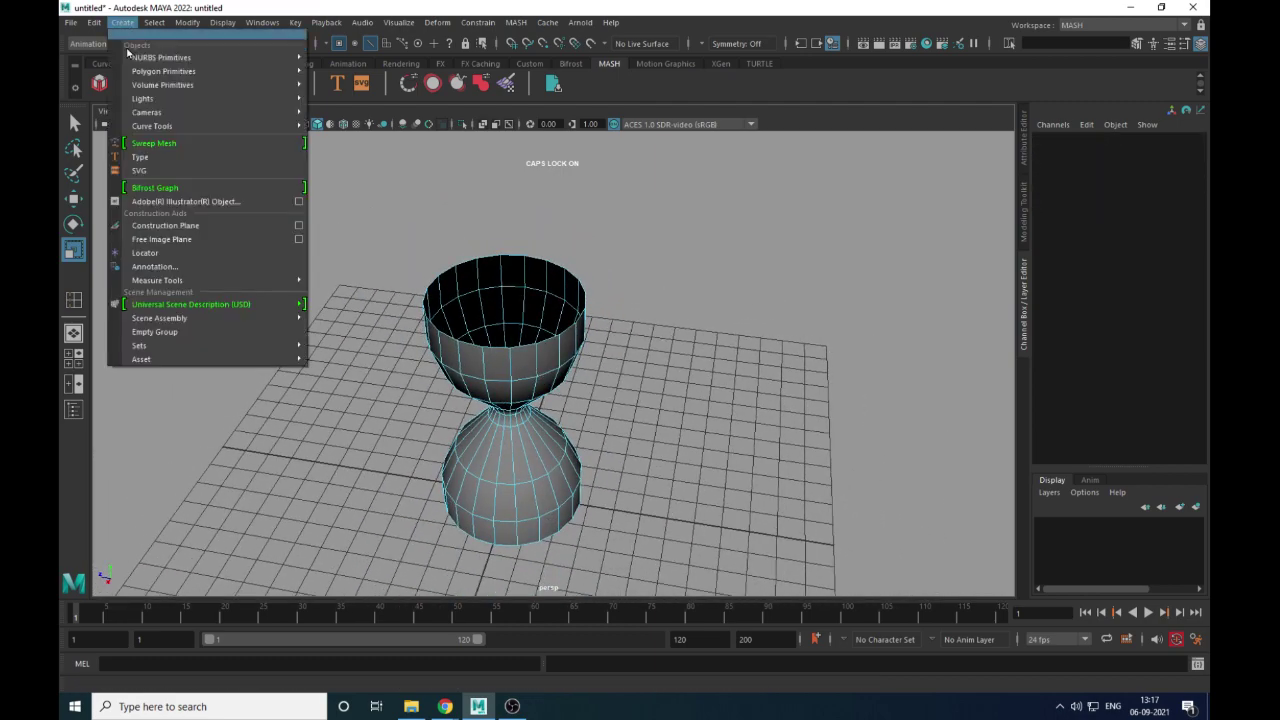
mouse_move(171, 118)
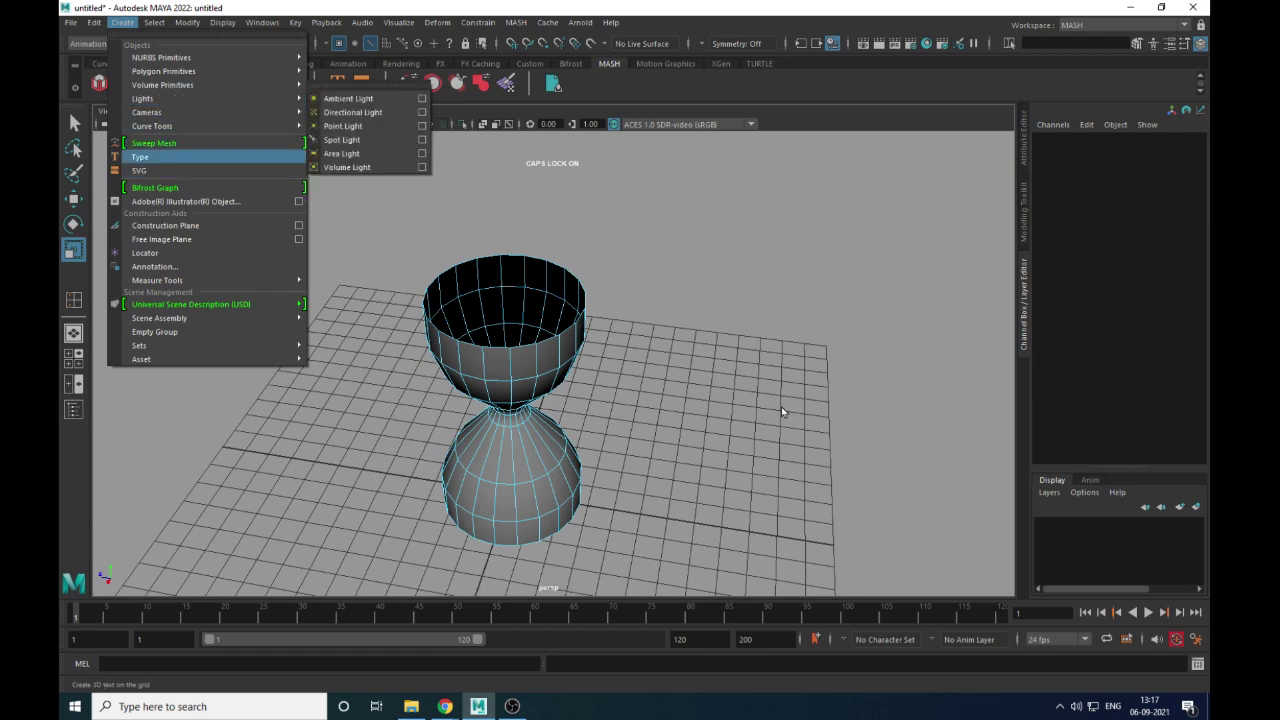
click(614, 350)
alt+drag(614, 350, 694, 353)
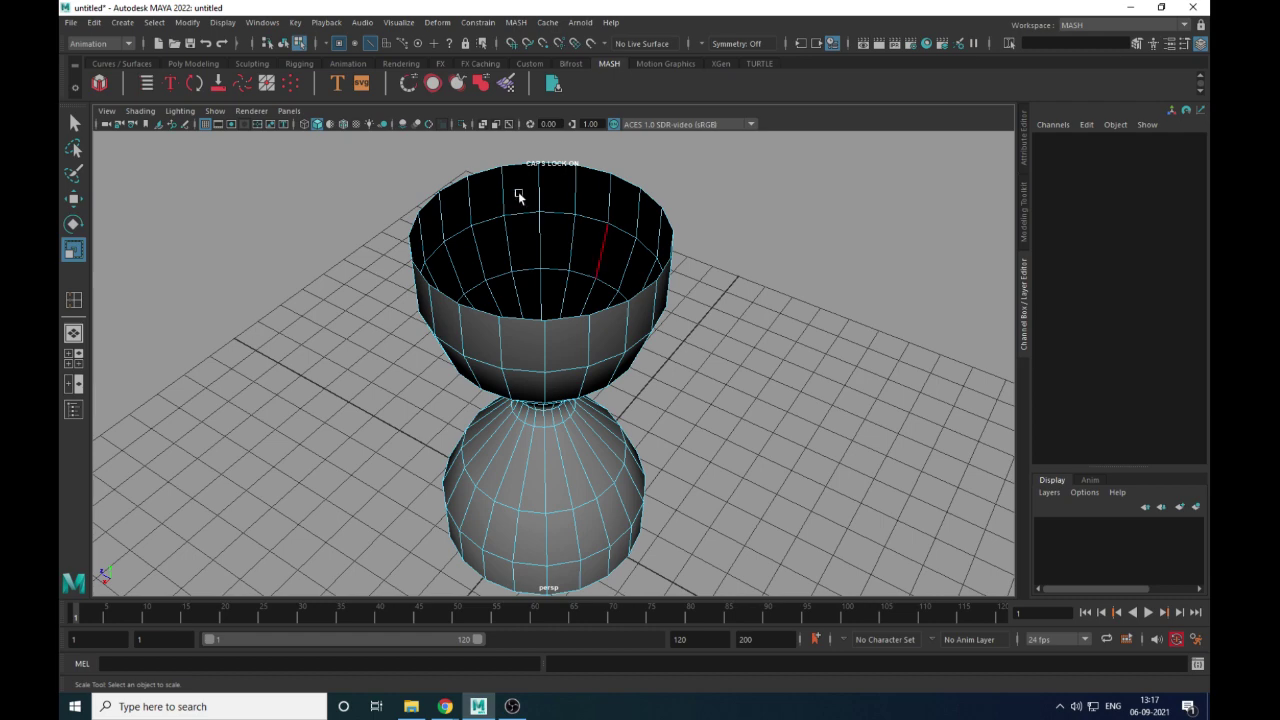
alt+drag(660, 257, 629, 282)
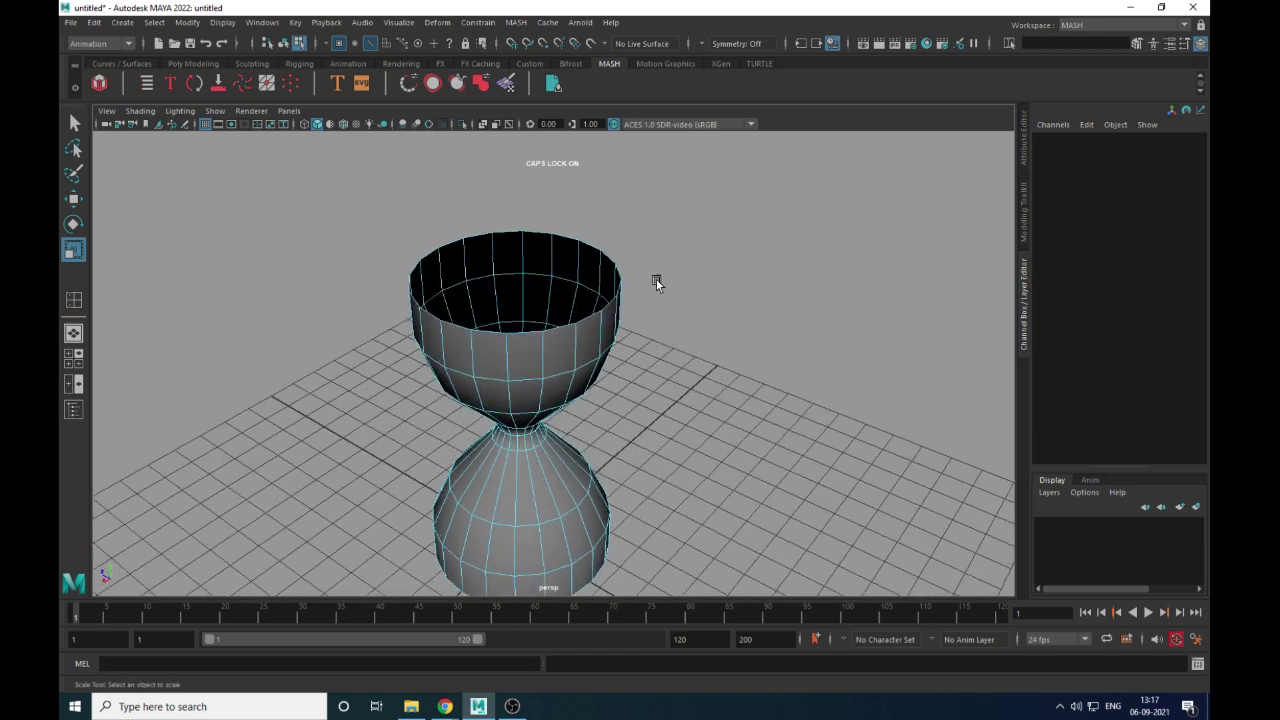
alt+drag(660, 359, 659, 380)
alt+drag(657, 318, 650, 270)
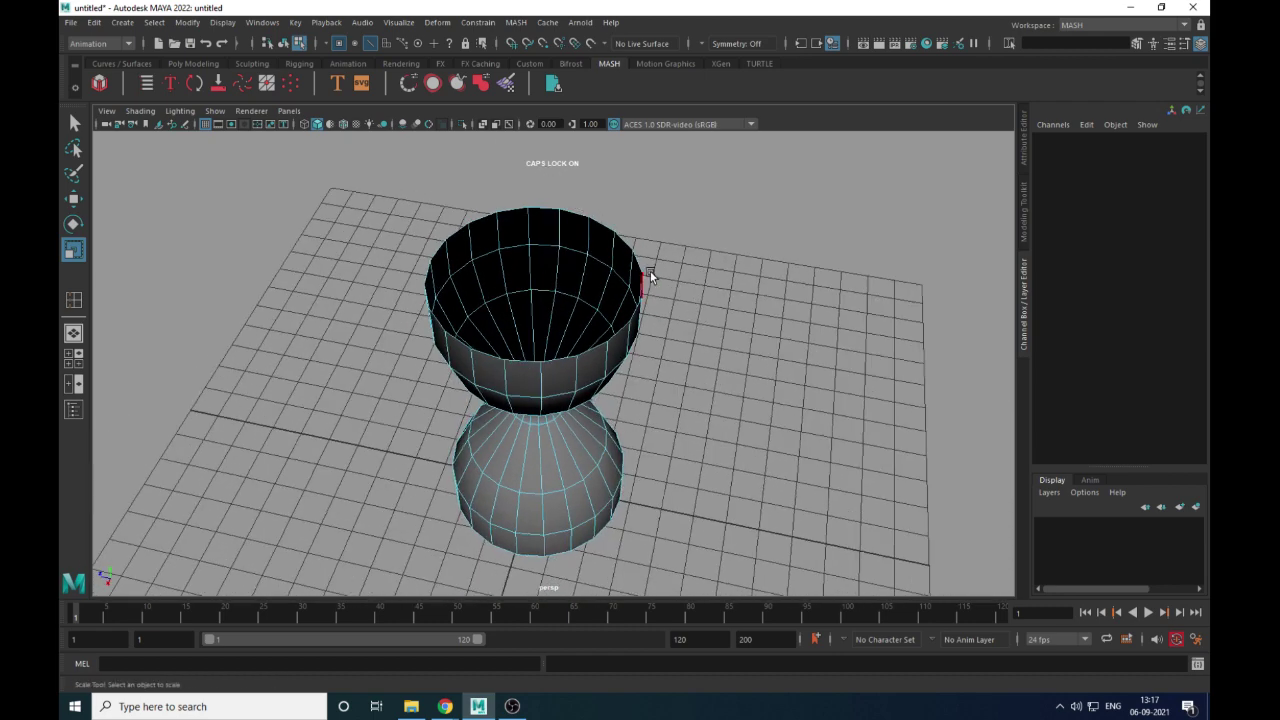
alt+drag(666, 315, 626, 289)
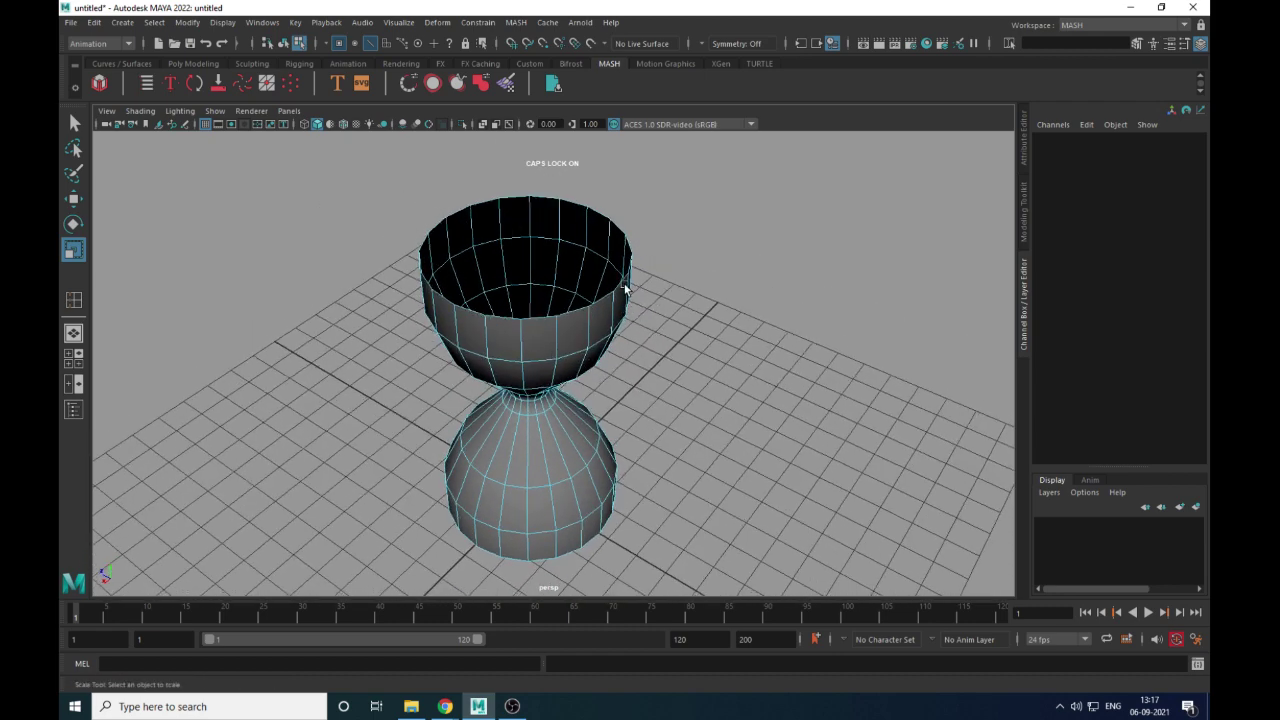
scroll(690, 365, up, 3)
alt+drag(688, 330, 668, 295)
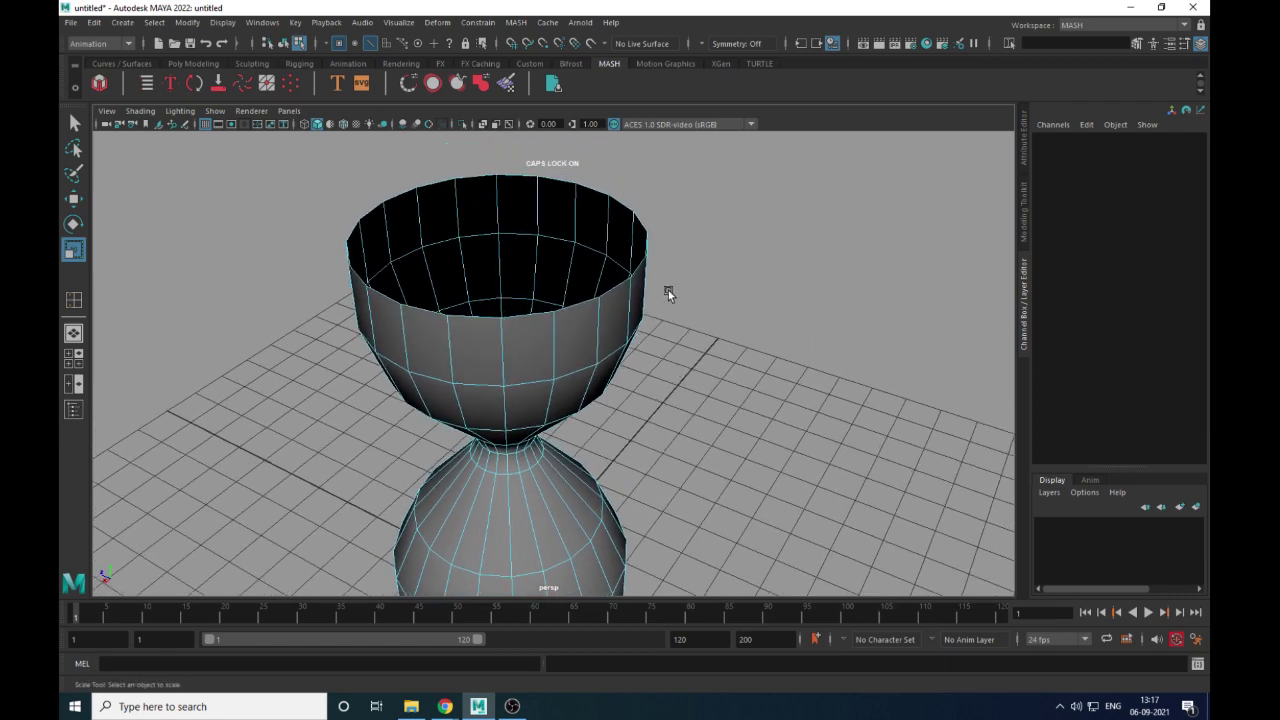
scroll(668, 378, down, 2)
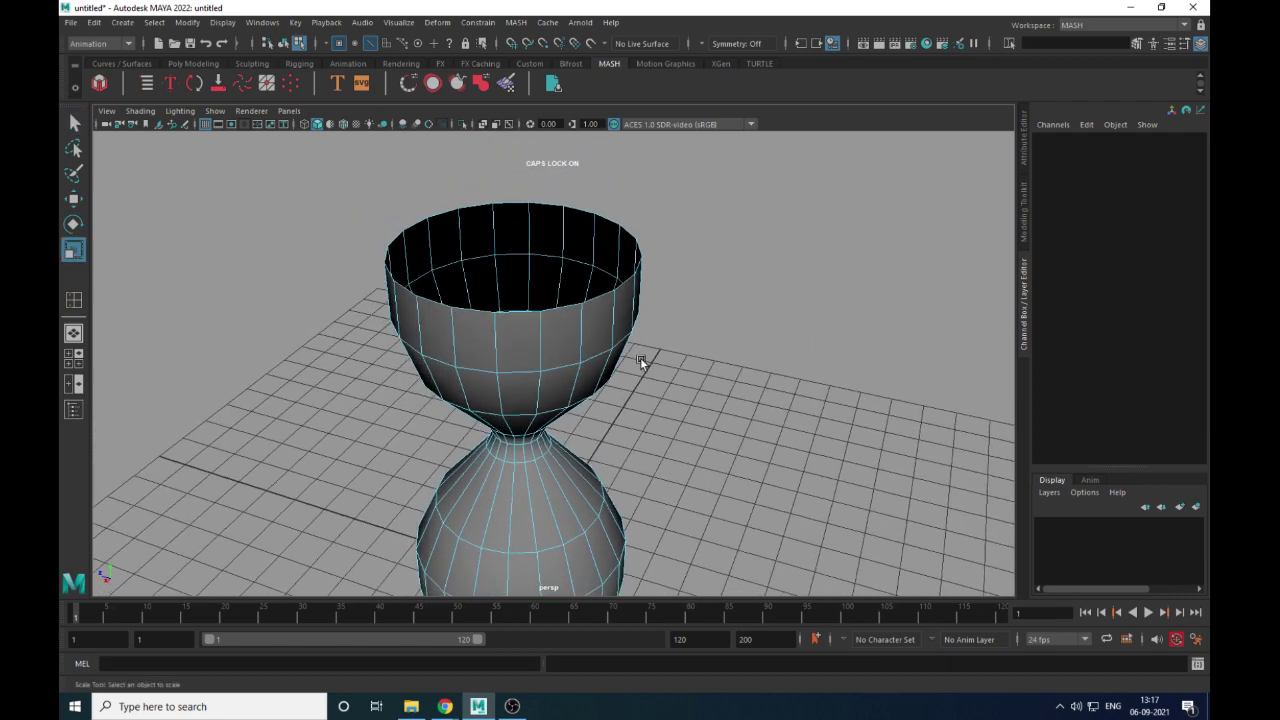
Extrude all faces of the whole hourglass object to give its walls thickness
key(ctrl+e)
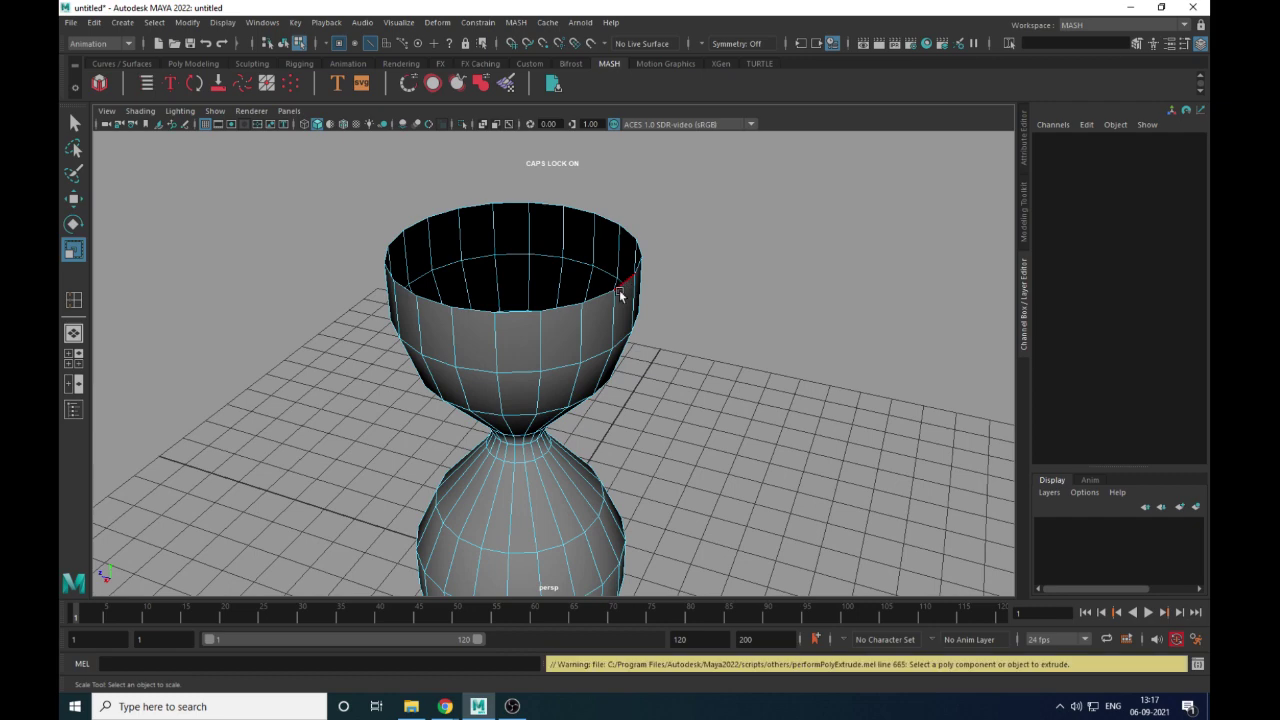
key(F8)
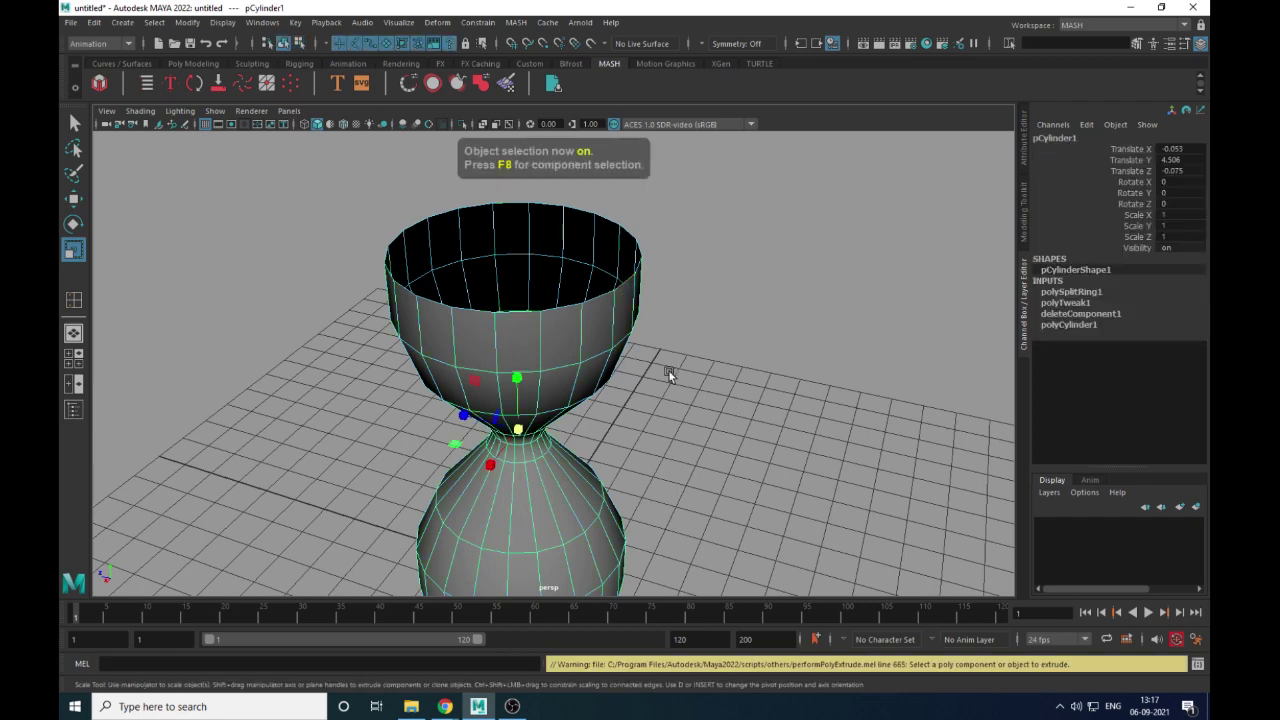
key(ctrl+e)
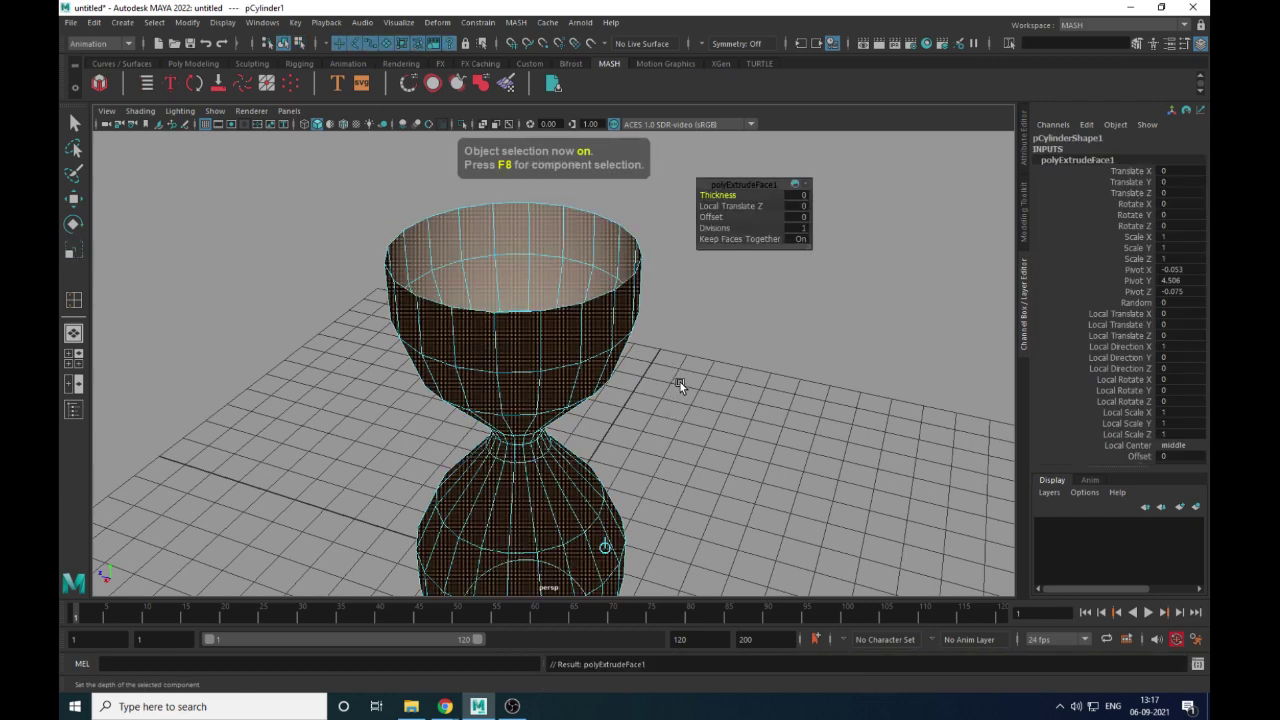
alt+drag(680, 382, 656, 393)
alt+middle_drag(656, 393, 639, 297)
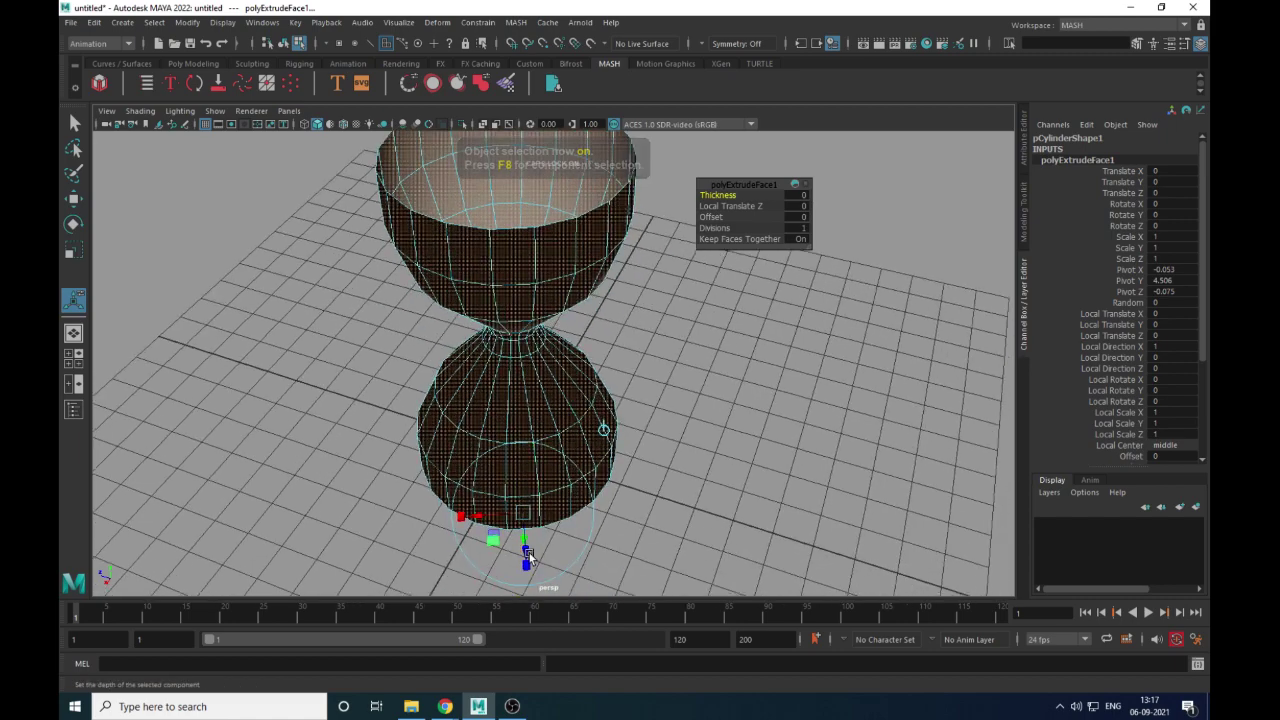
drag(523, 551, 535, 512)
alt+drag(590, 403, 512, 345)
alt+drag(565, 404, 723, 357)
click(718, 364)
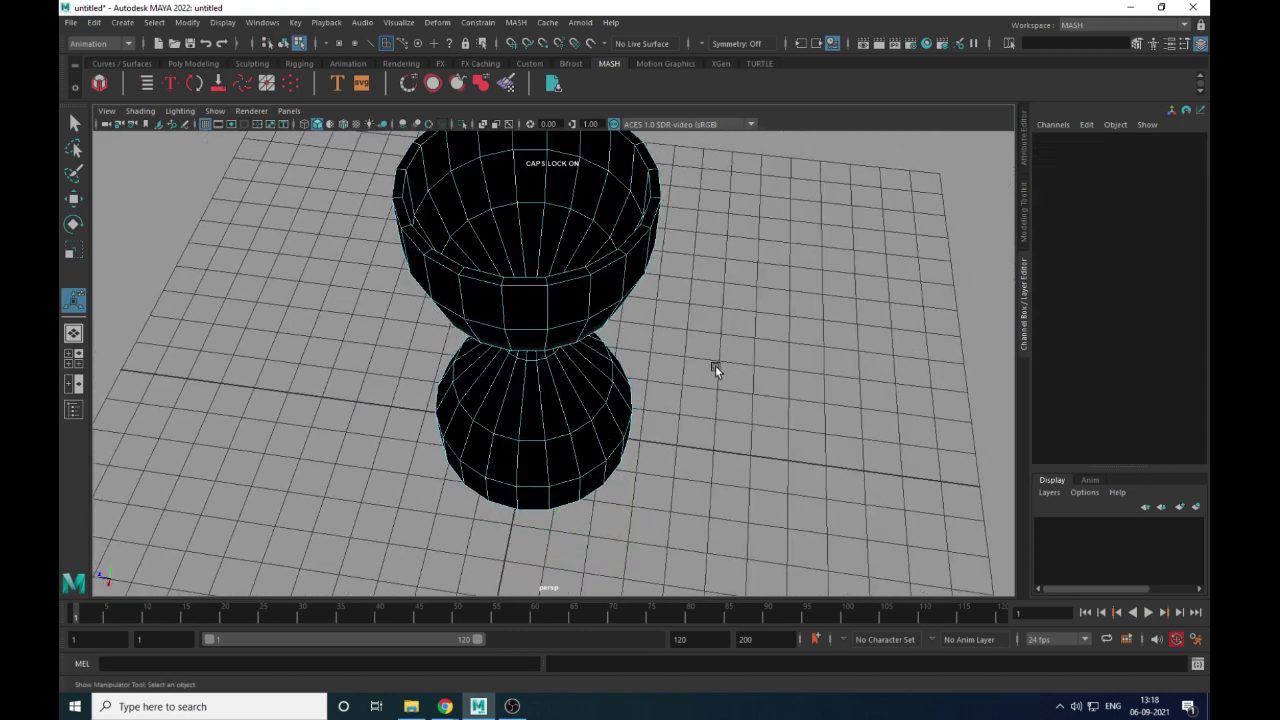
Reverse the normals of the thickened hourglass mesh using the Modeling menu set
key(F8)
click(712, 375)
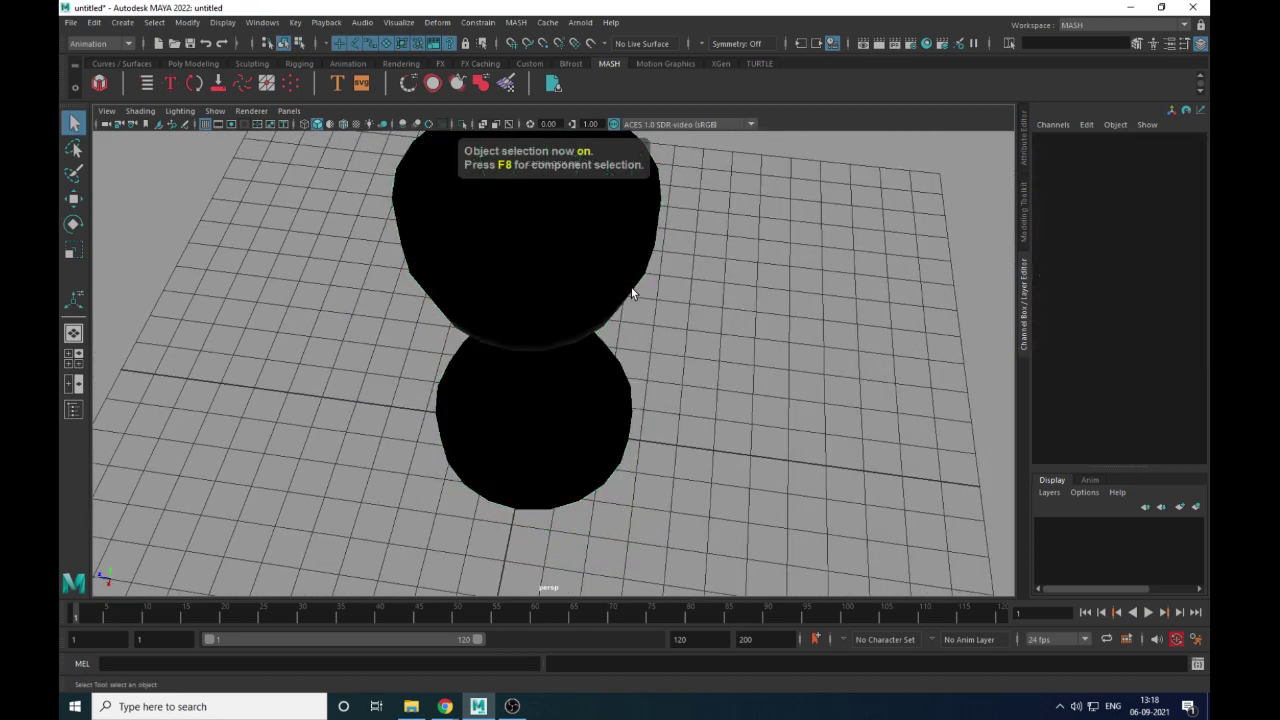
click(631, 287)
alt+drag(676, 338, 672, 312)
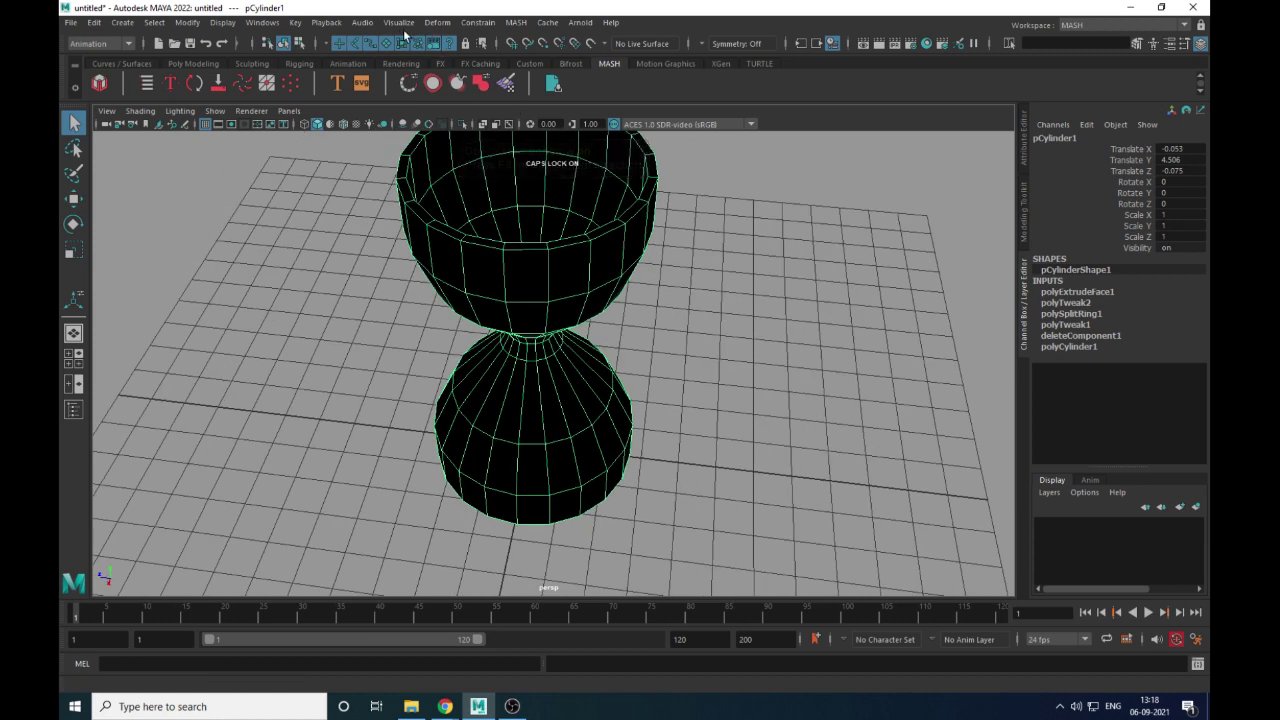
click(100, 43)
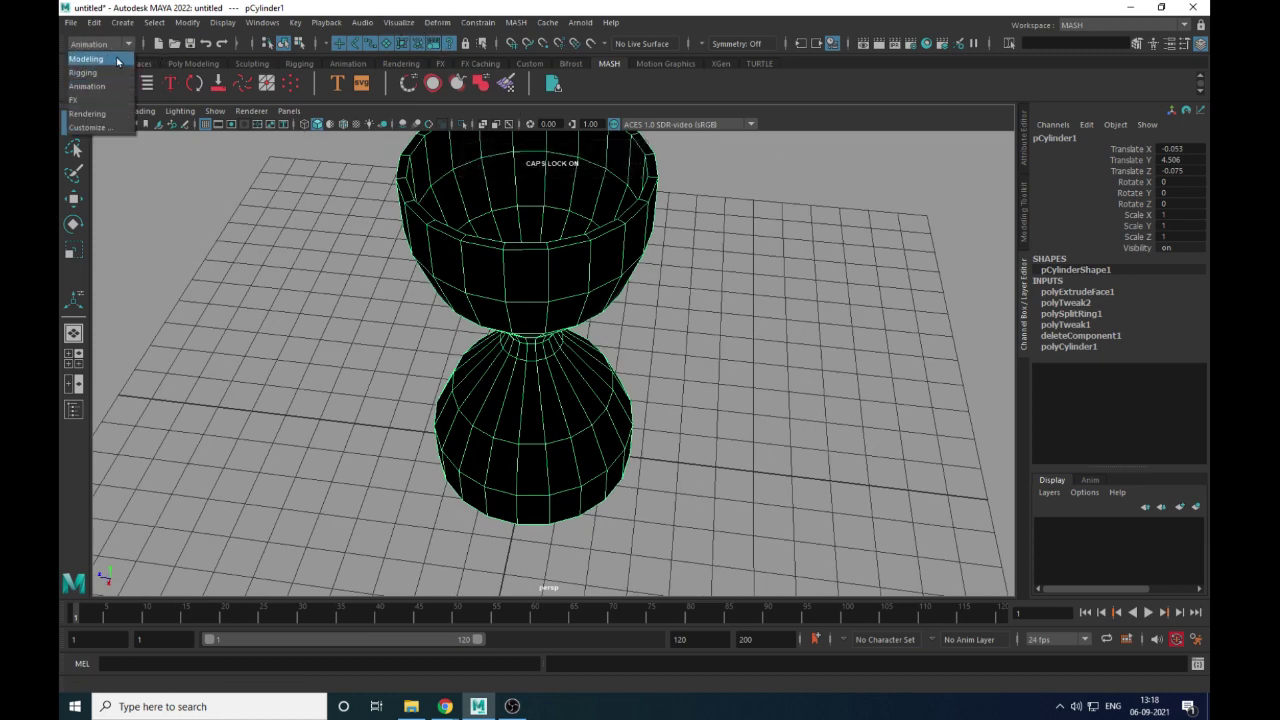
click(95, 57)
alt+drag(842, 290, 760, 330)
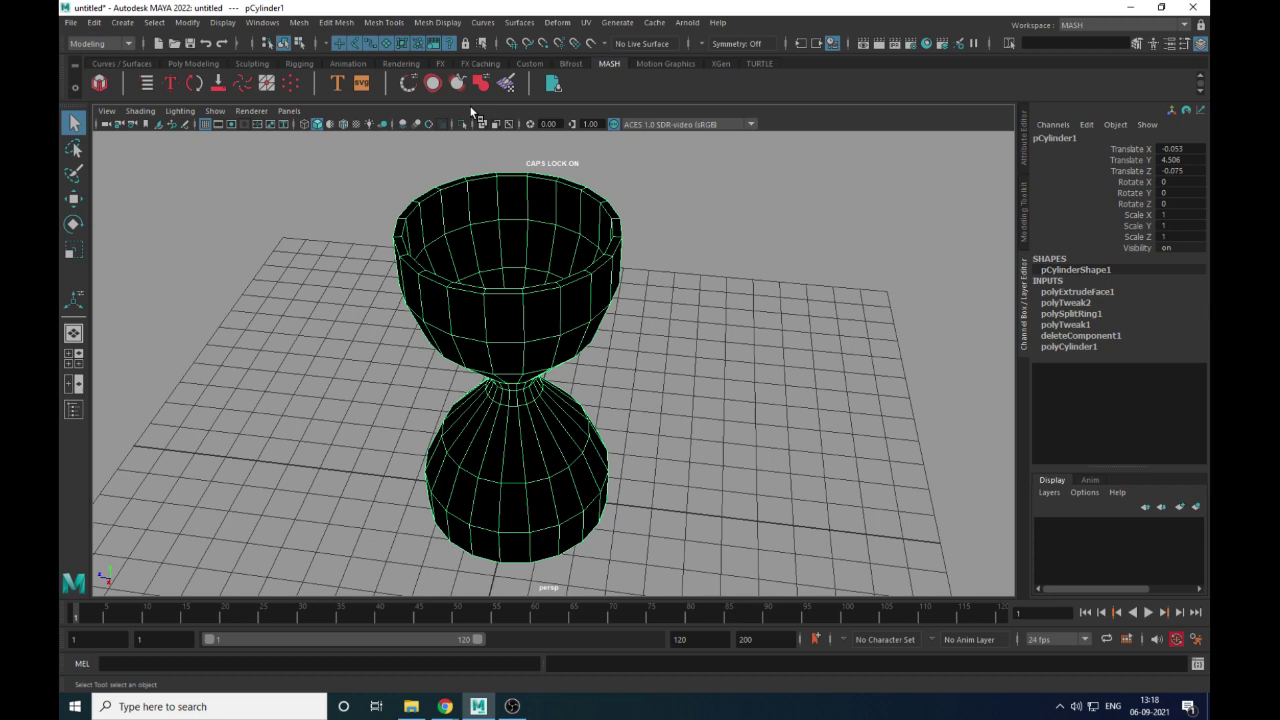
click(446, 25)
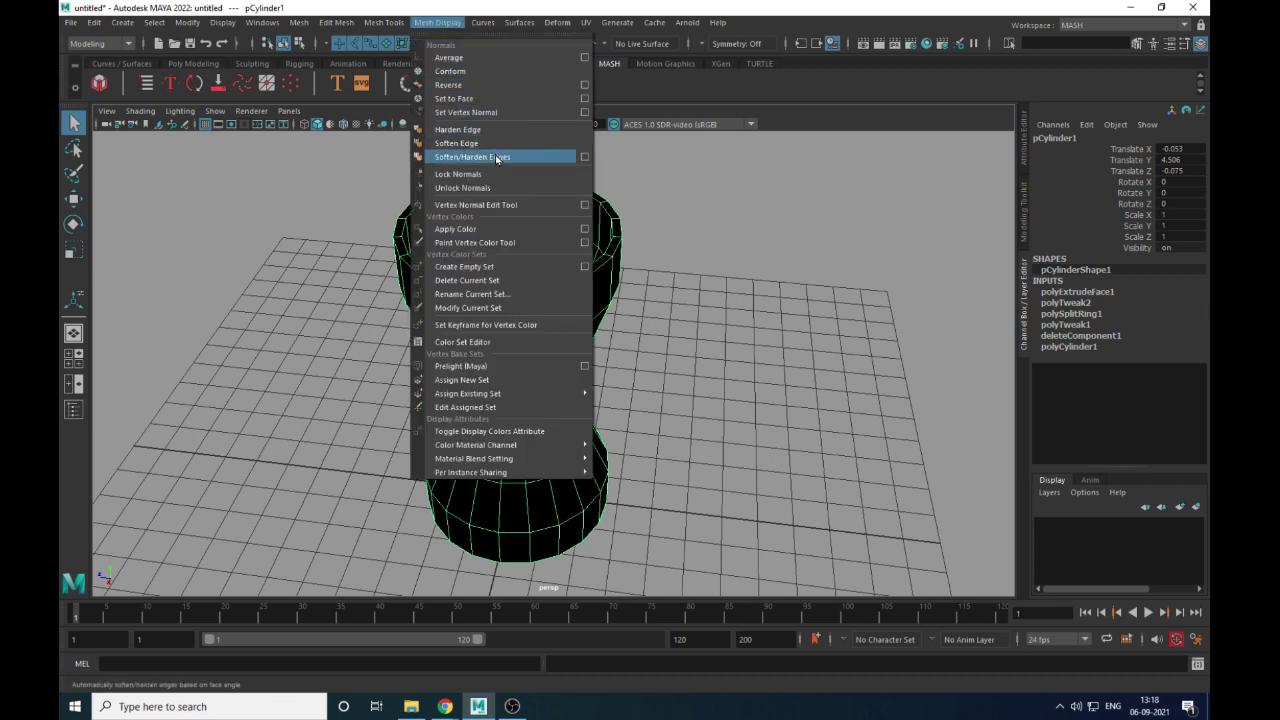
click(490, 85)
alt+right_drag(697, 292, 651, 308)
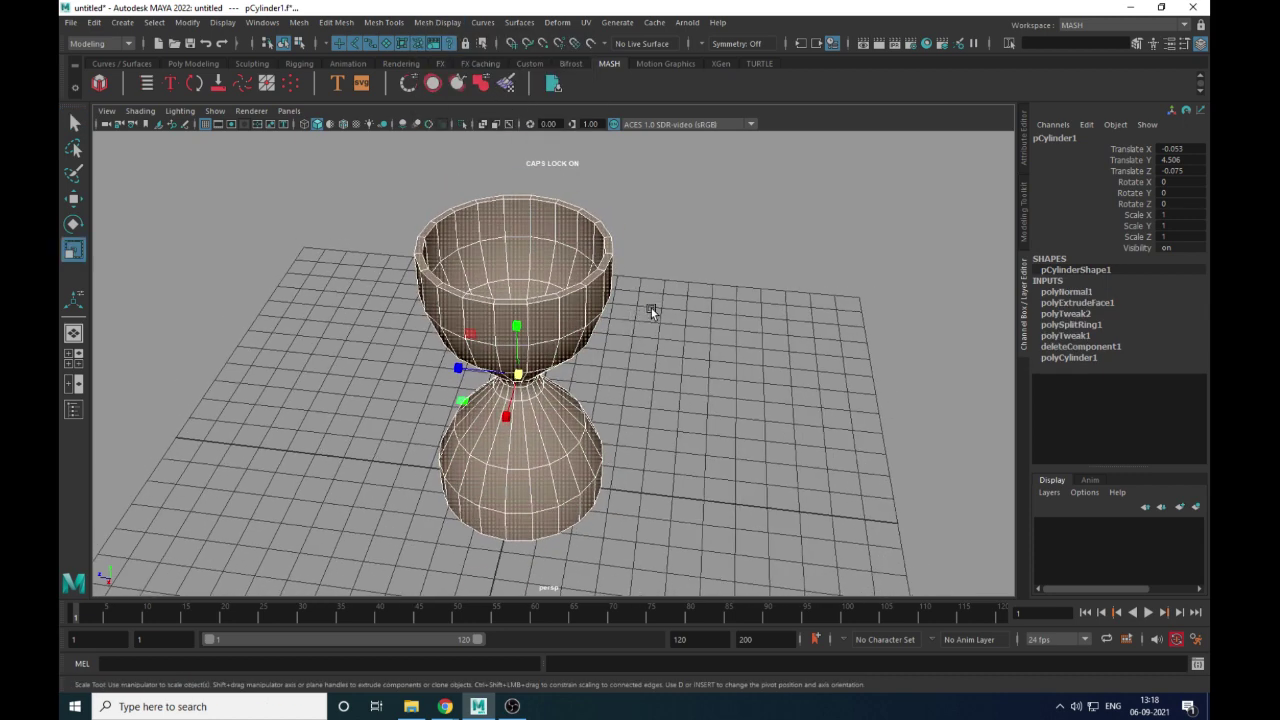
click(623, 349)
alt+drag(651, 308, 601, 343)
scroll(618, 328, up, 1)
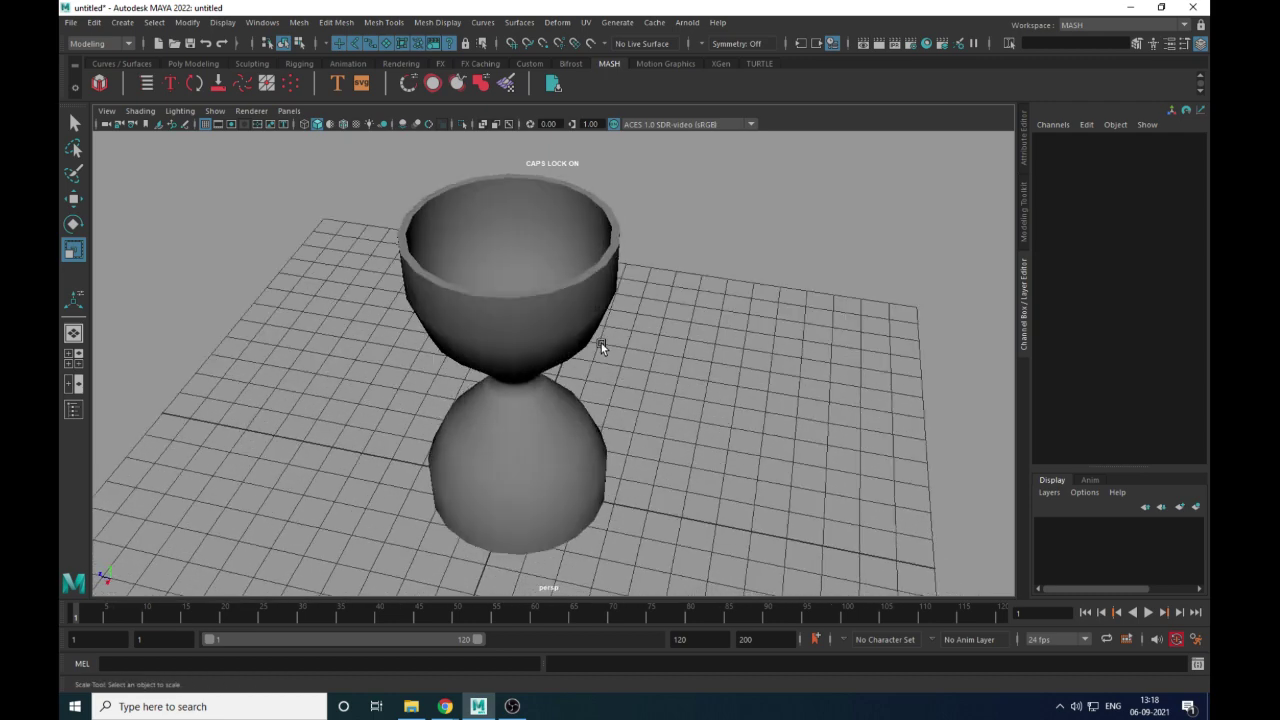
Insert supporting edge loops close to the top rim on both the inner and outer walls of the hourglass
scroll(584, 278, up, 3)
alt+drag(584, 278, 564, 326)
click(564, 326)
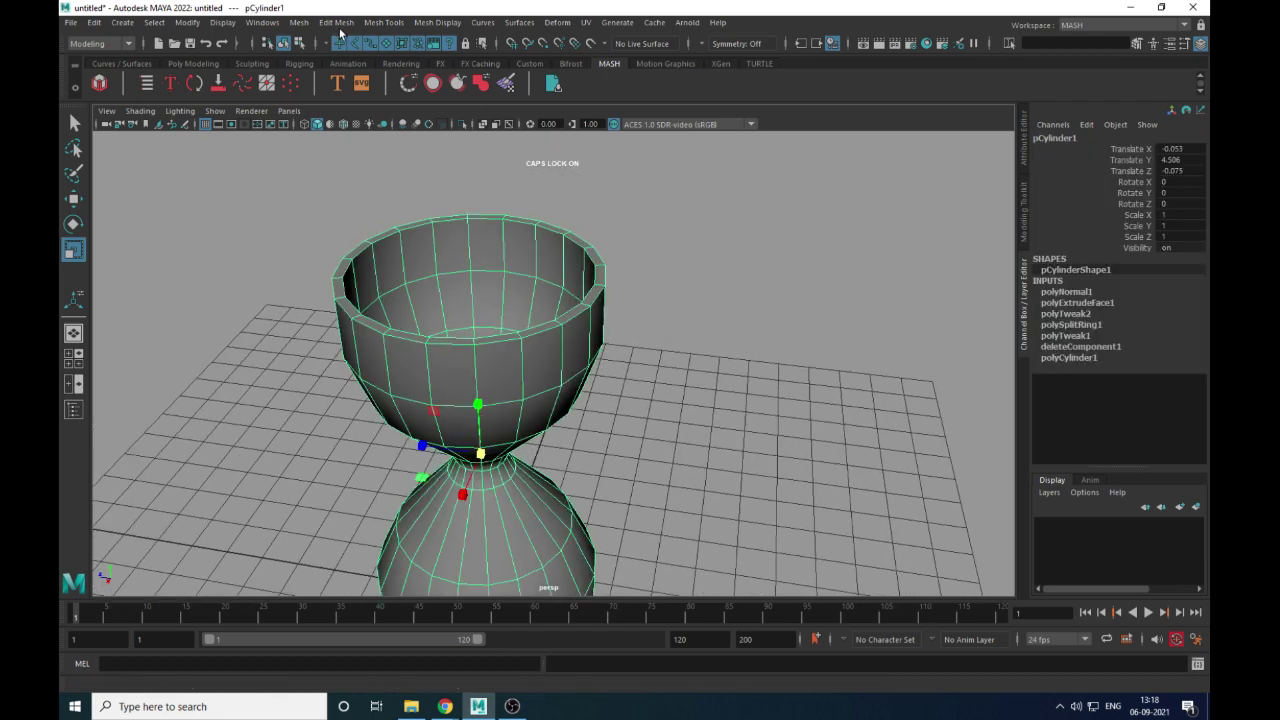
click(378, 24)
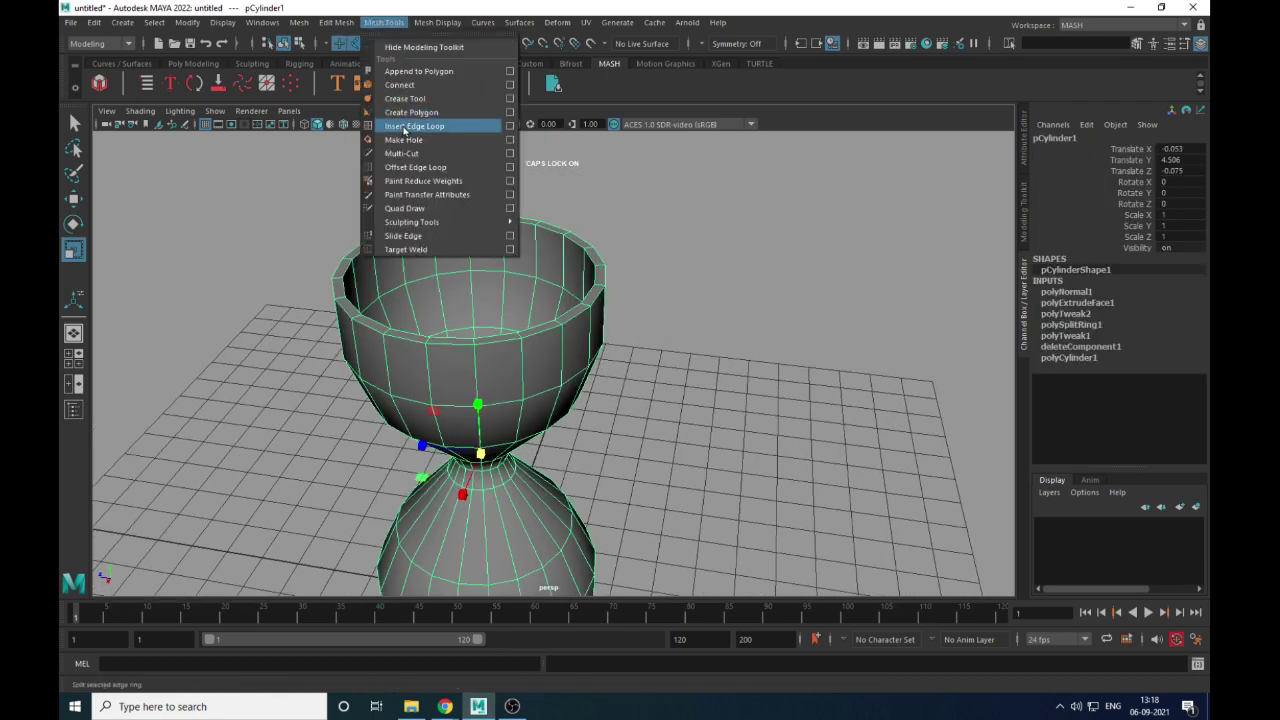
click(432, 130)
drag(512, 231, 516, 222)
alt+drag(620, 268, 491, 317)
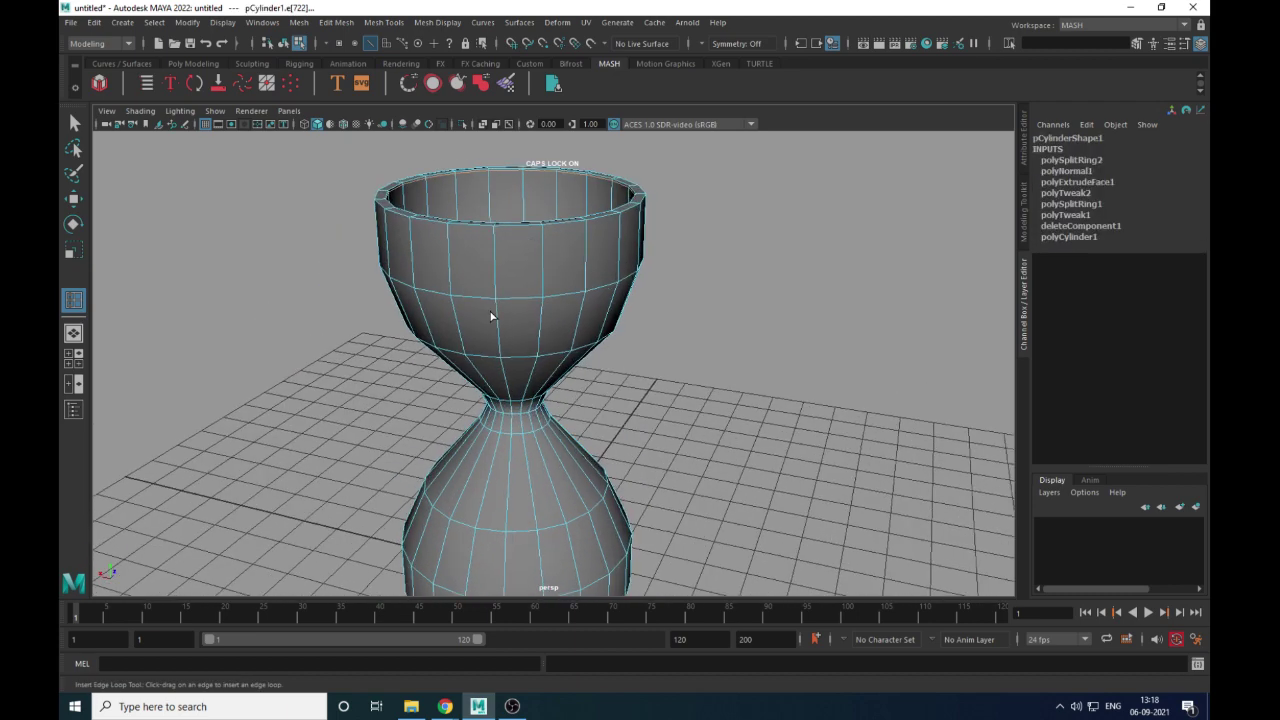
drag(543, 237, 543, 227)
alt+right_drag(655, 302, 620, 292)
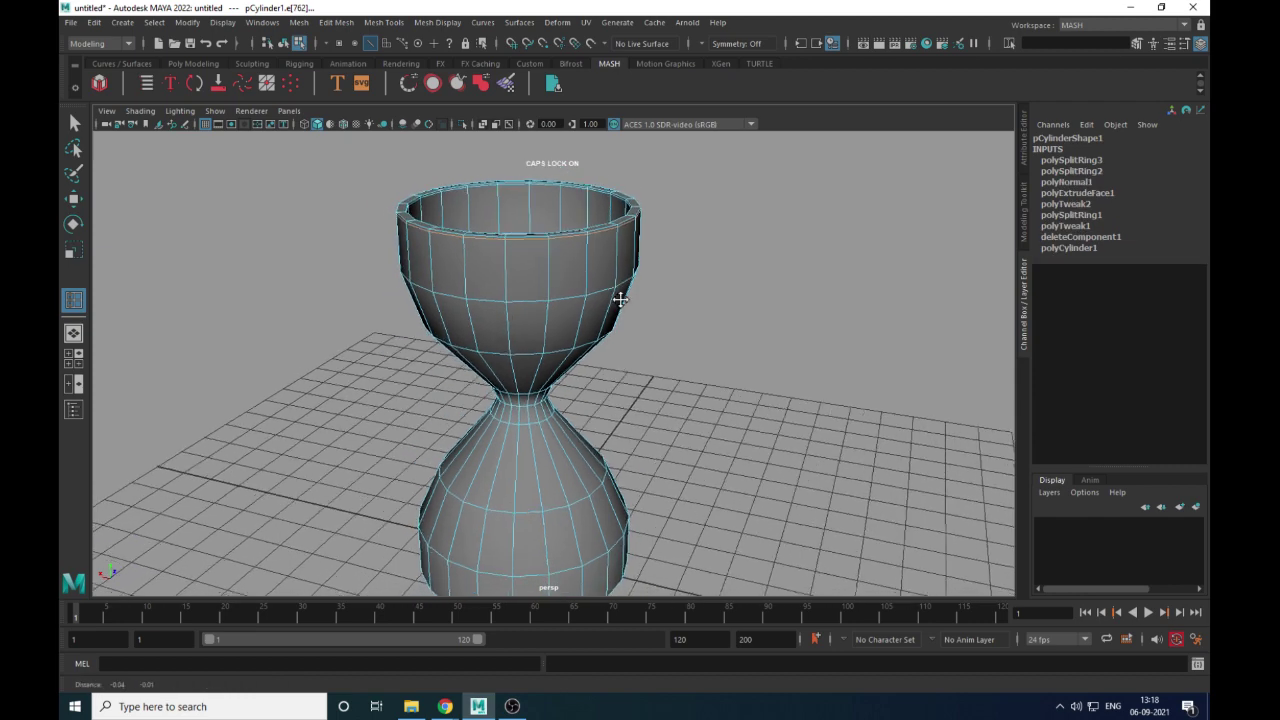
Insert supporting edge loops close to the bottom rim on both the outer and inner walls of the hourglass
alt+drag(590, 306, 551, 245)
alt+middle_drag(559, 364, 604, 258)
alt+right_drag(604, 263, 605, 382)
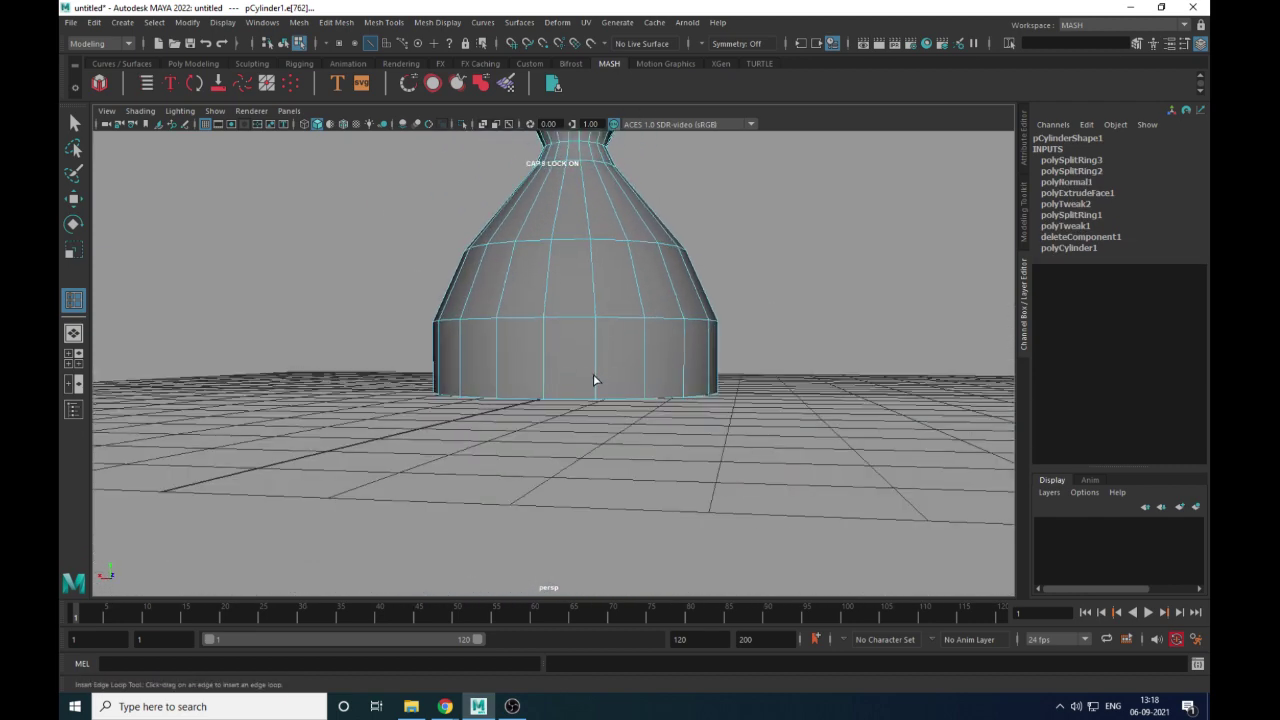
click(594, 401)
alt+drag(594, 401, 614, 499)
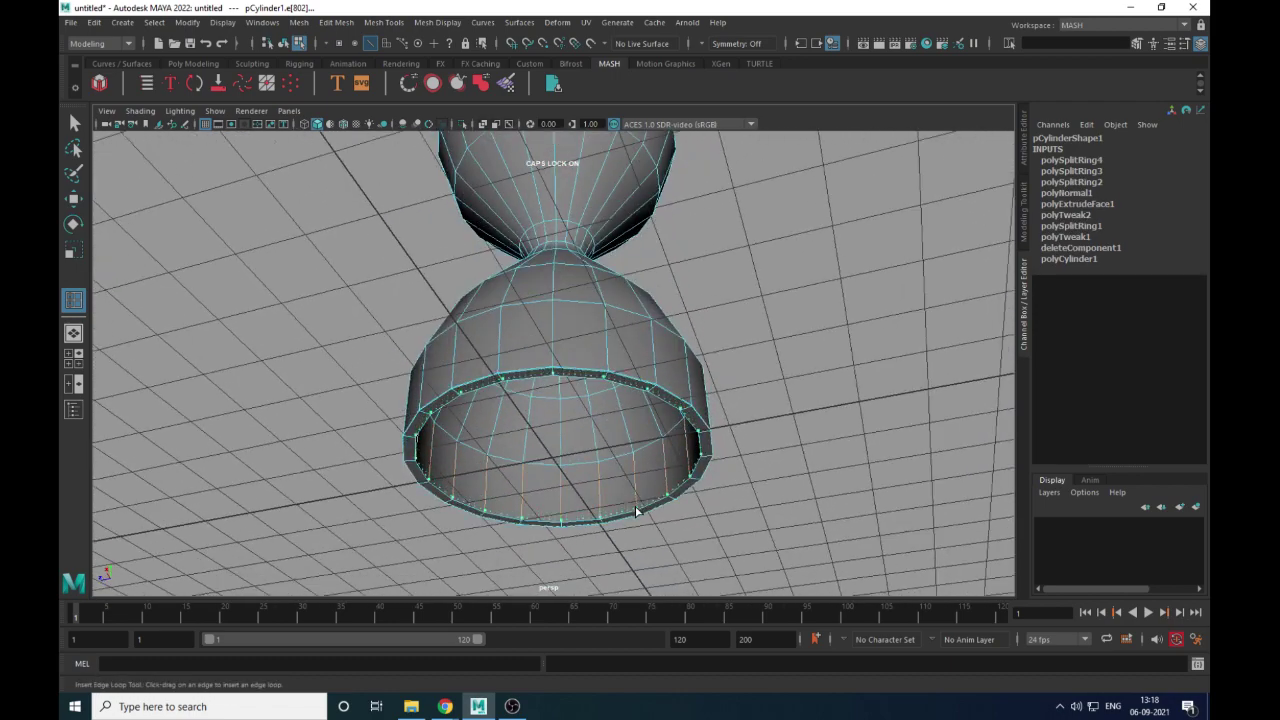
click(636, 511)
alt+drag(636, 511, 622, 481)
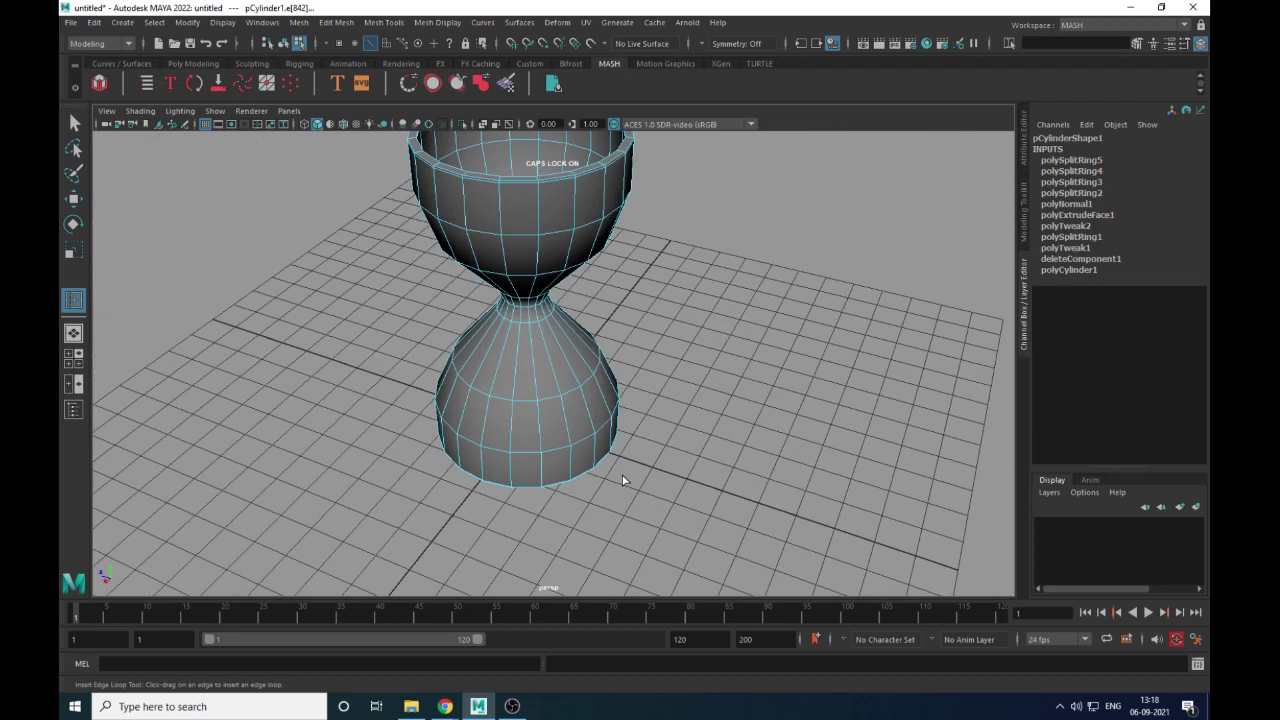
Return to object selection mode and select the whole hourglass with the Move tool
key(F8)
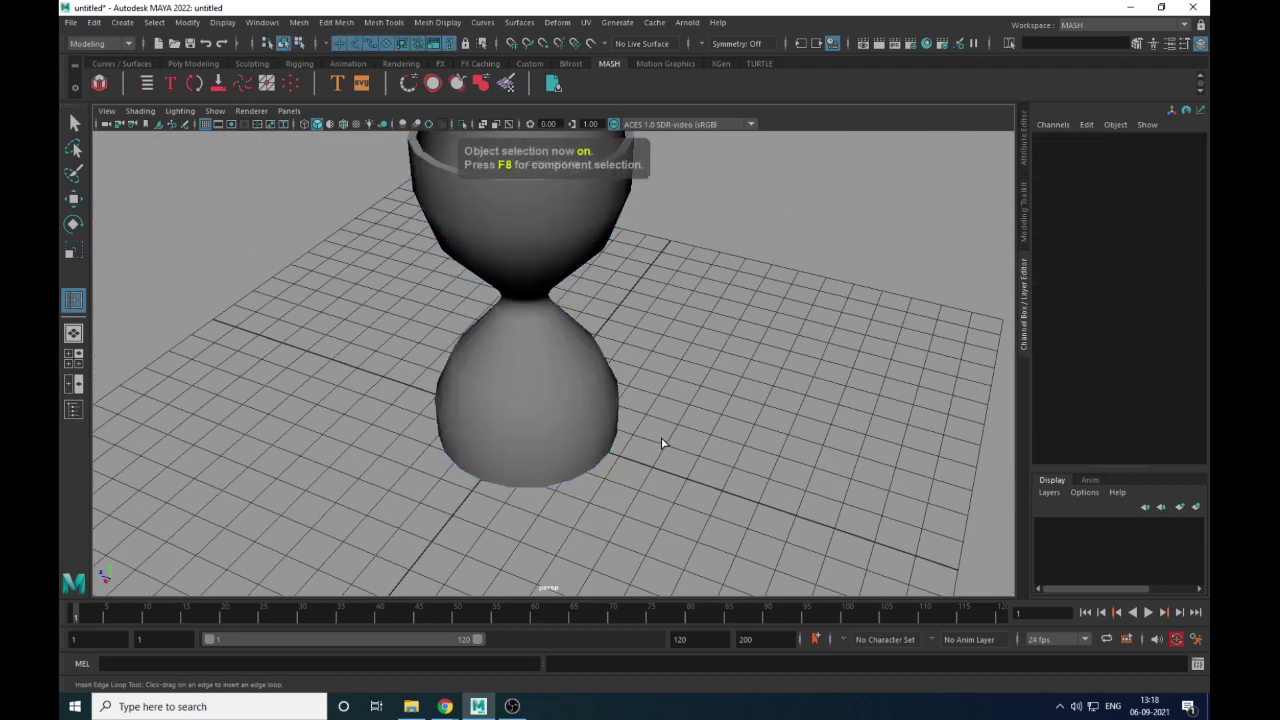
key(w)
click(597, 429)
alt+drag(597, 429, 603, 390)
click(684, 403)
click(598, 400)
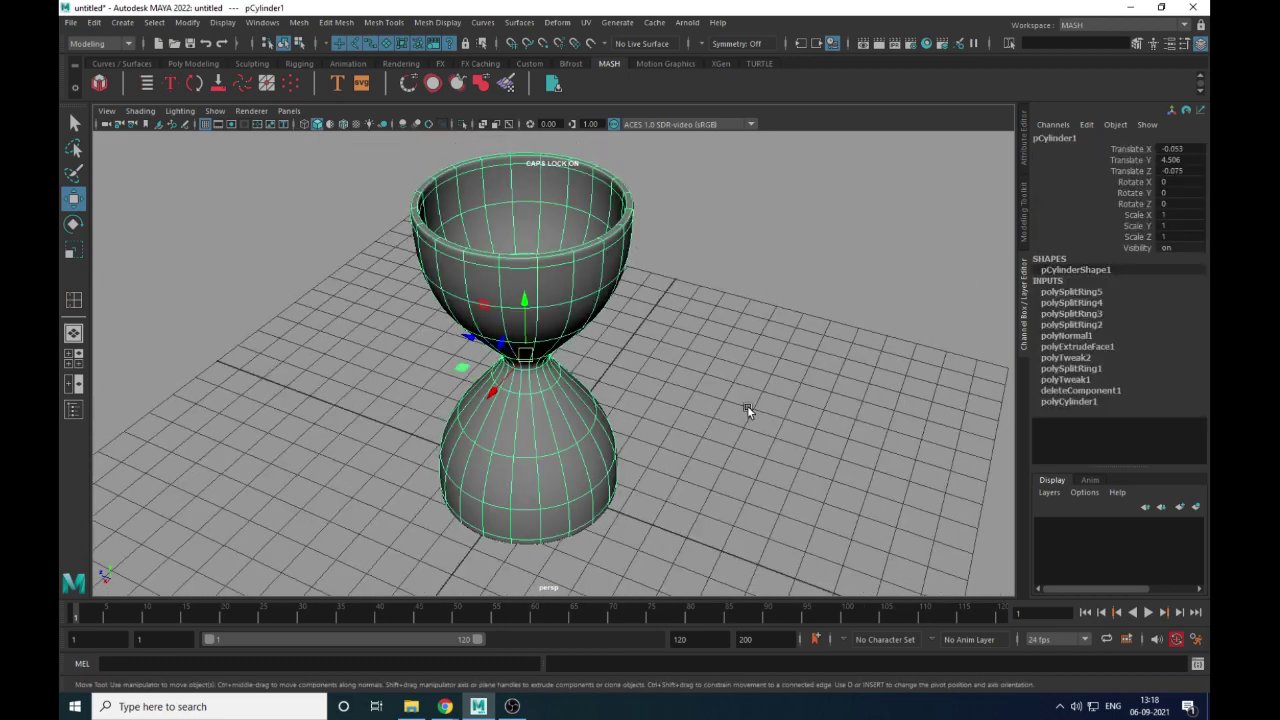
Create a flat polygon cylinder beside the hourglass on the grid, about 3.72 in radius and 0.39 in height
alt+right_drag(747, 405, 480, 385)
alt+drag(480, 385, 455, 350)
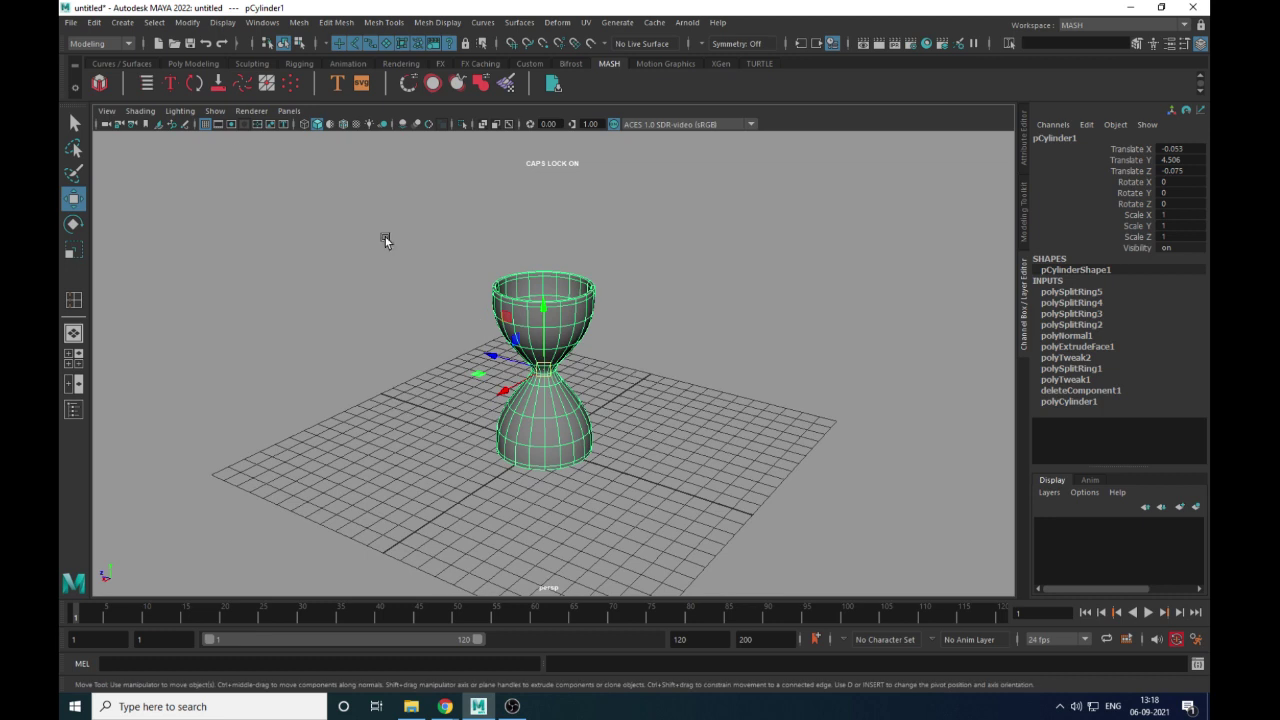
click(122, 22)
mouse_move(200, 71)
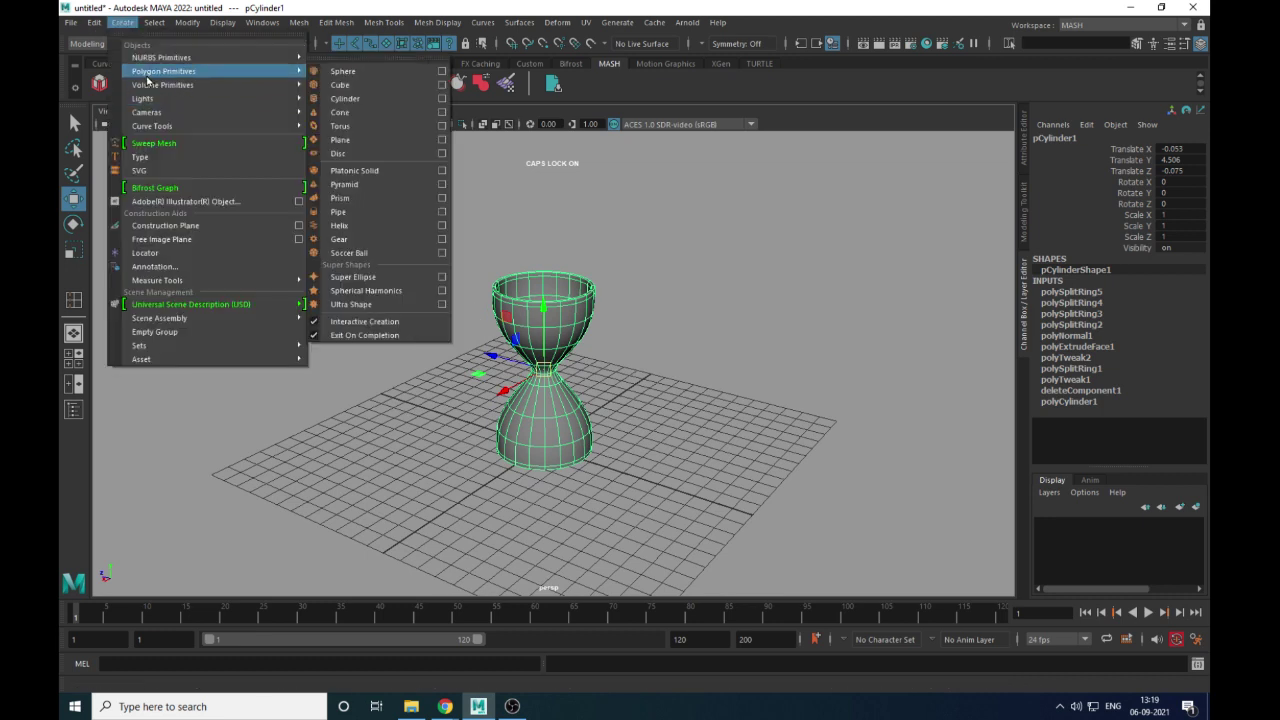
click(373, 103)
alt+drag(675, 494, 640, 512)
drag(665, 419, 712, 391)
click(743, 380)
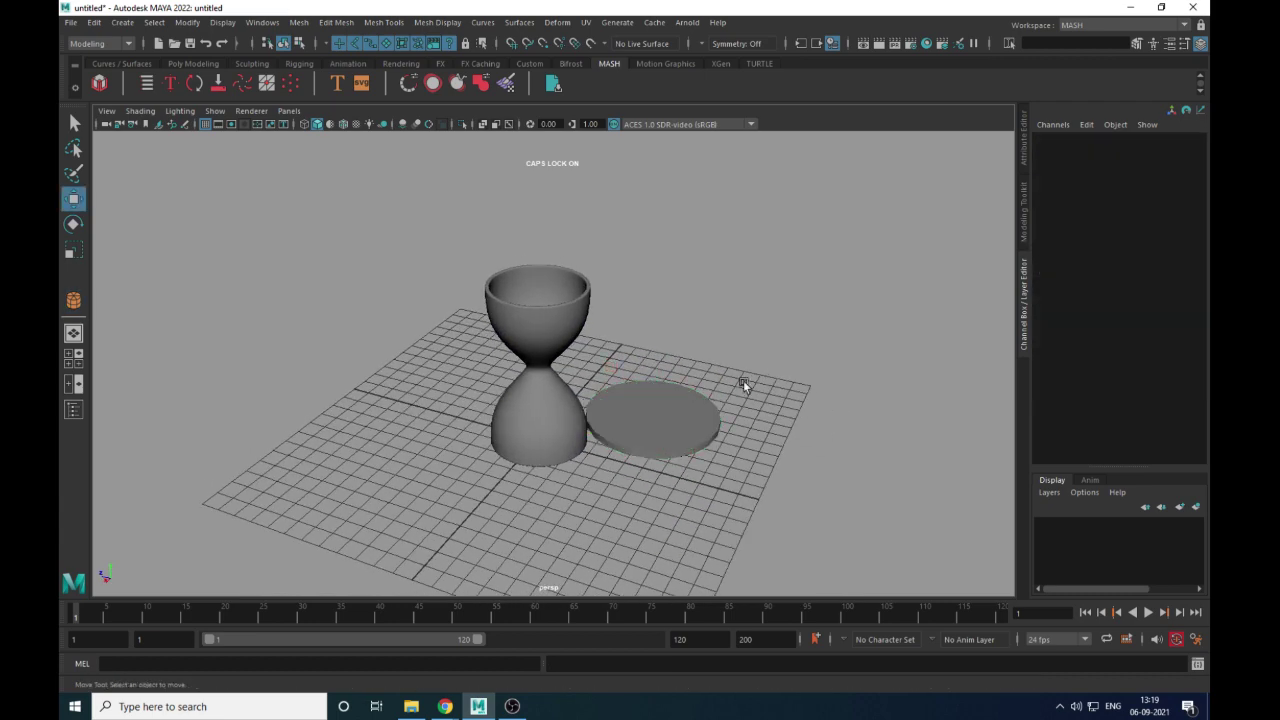
Center the flat disc under the hourglass in X and Z with the Align Tool
click(614, 432)
click(540, 400)
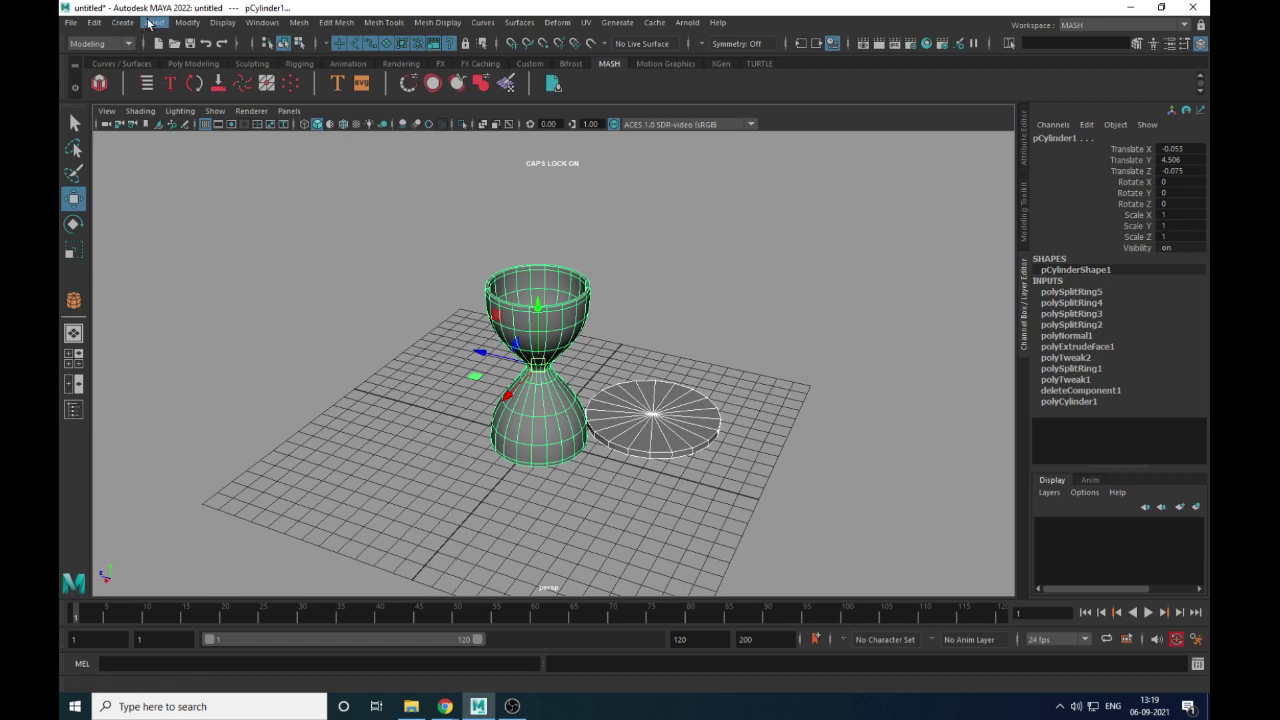
click(184, 22)
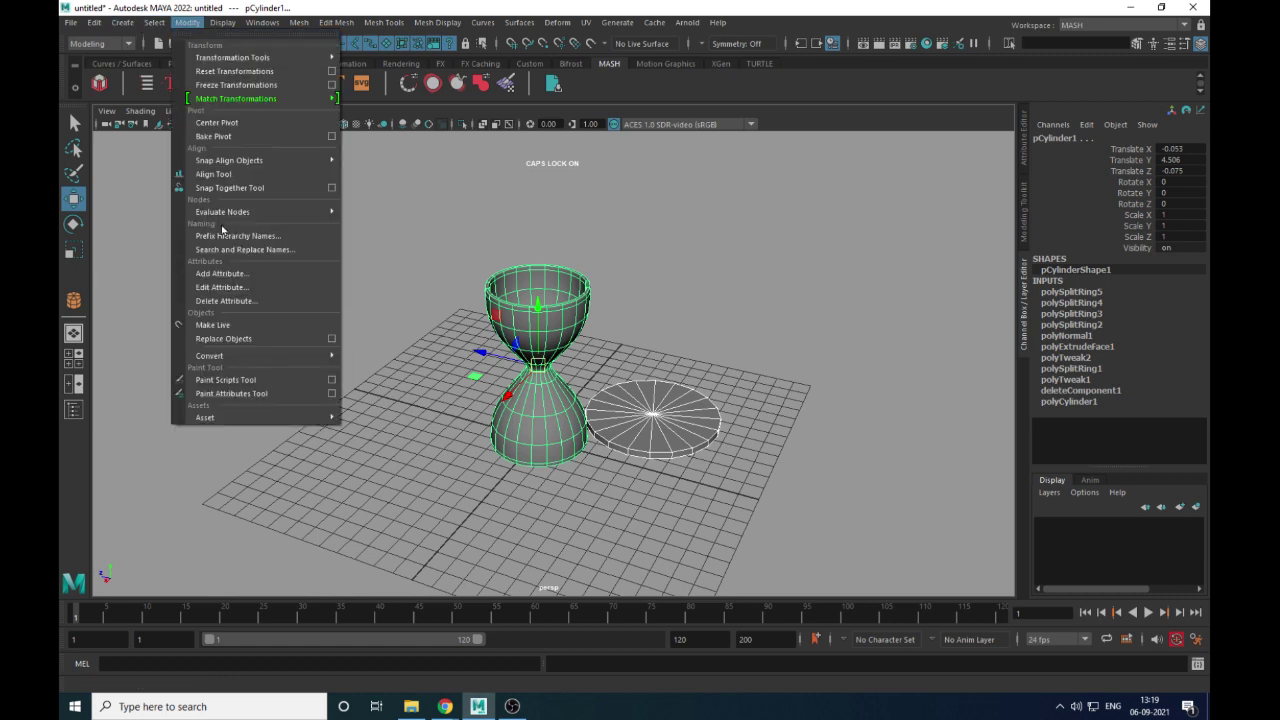
click(242, 175)
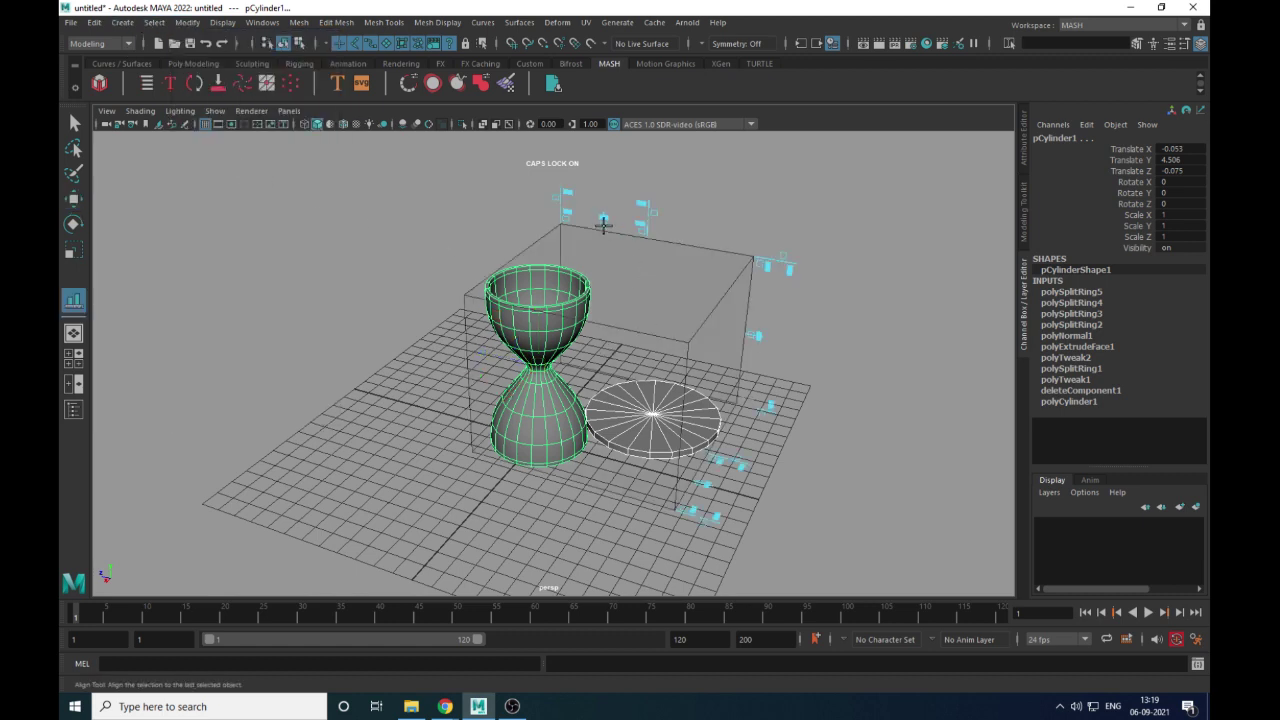
alt+drag(629, 309, 745, 484)
click(658, 535)
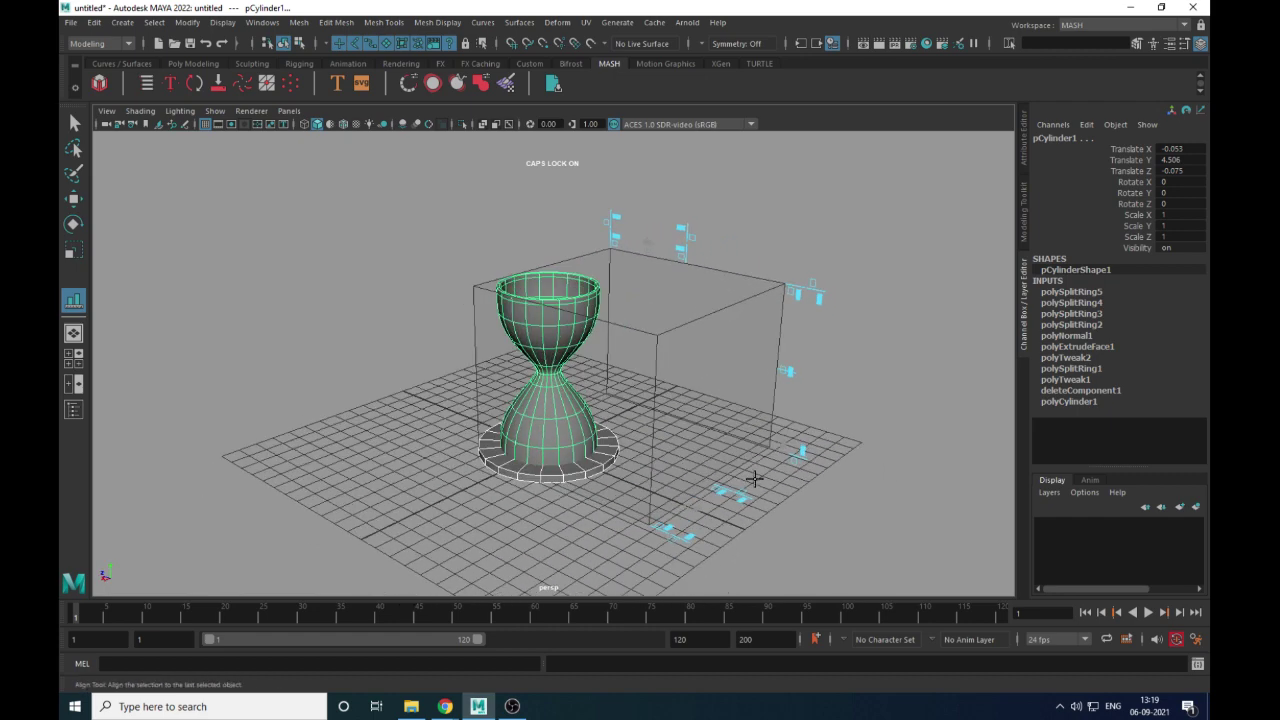
key(w)
click(814, 487)
alt+drag(505, 430, 559, 424)
click(553, 470)
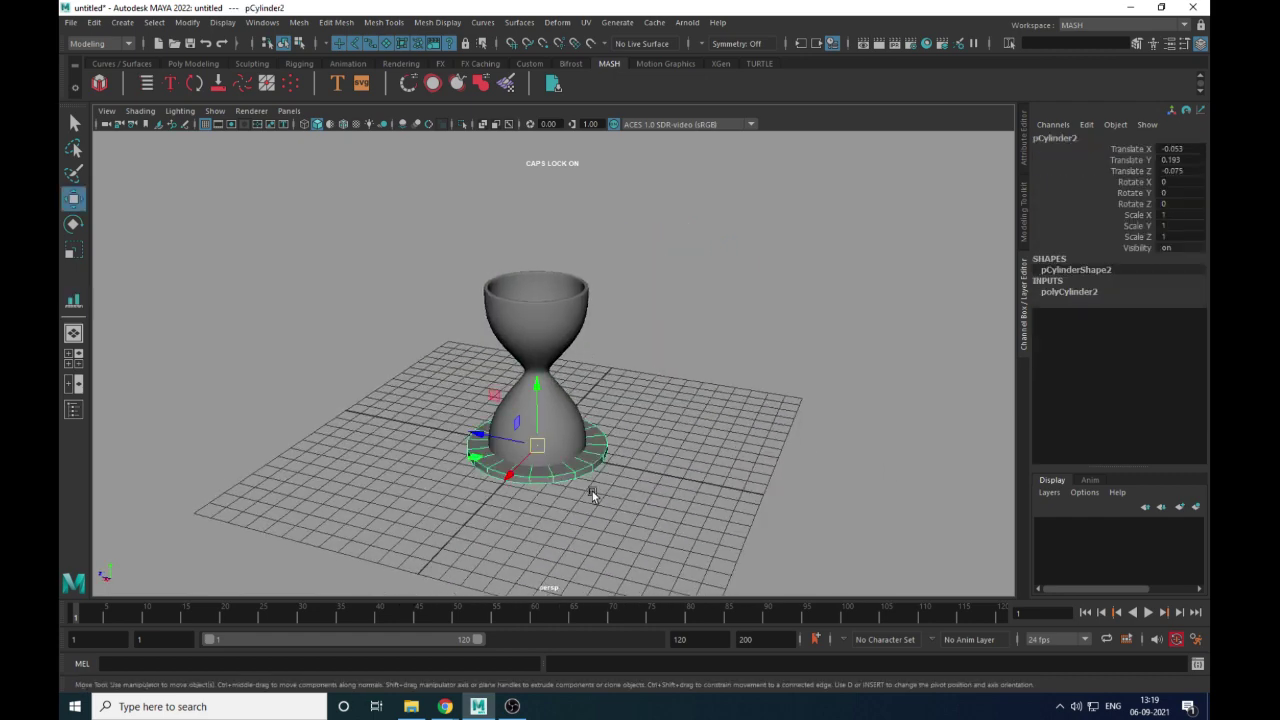
key(ctrl+d)
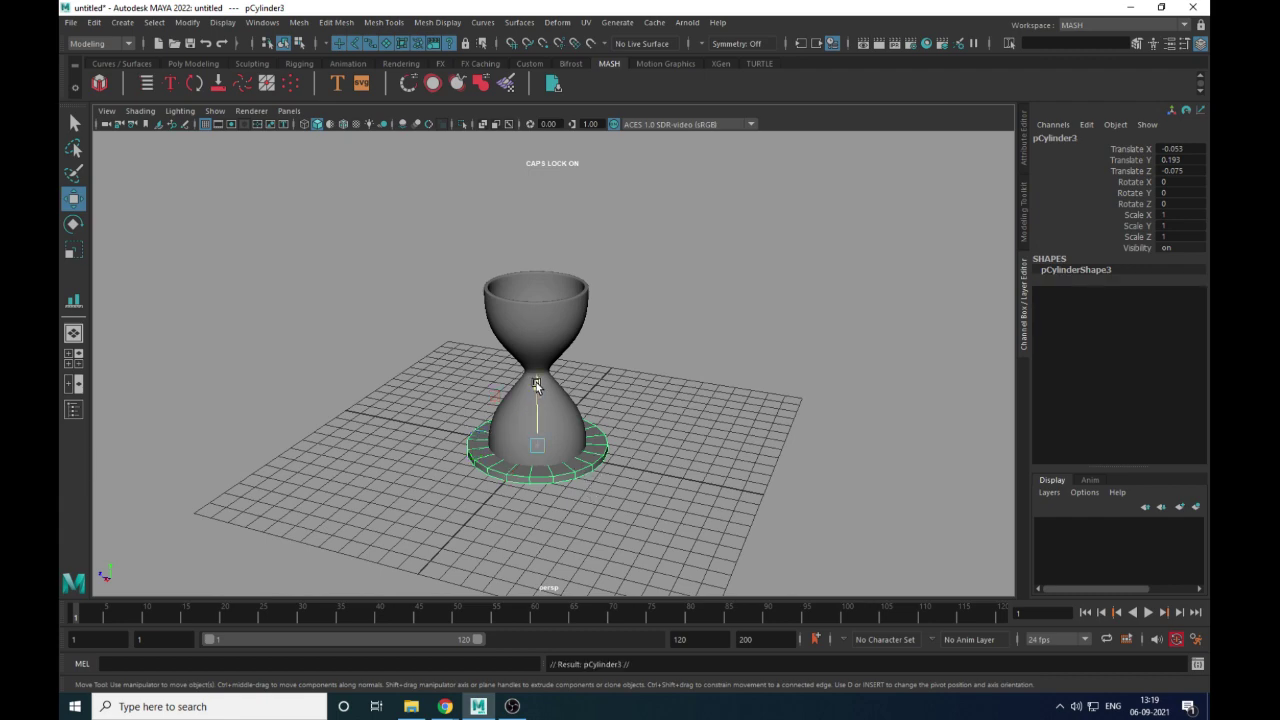
drag(536, 382, 544, 218)
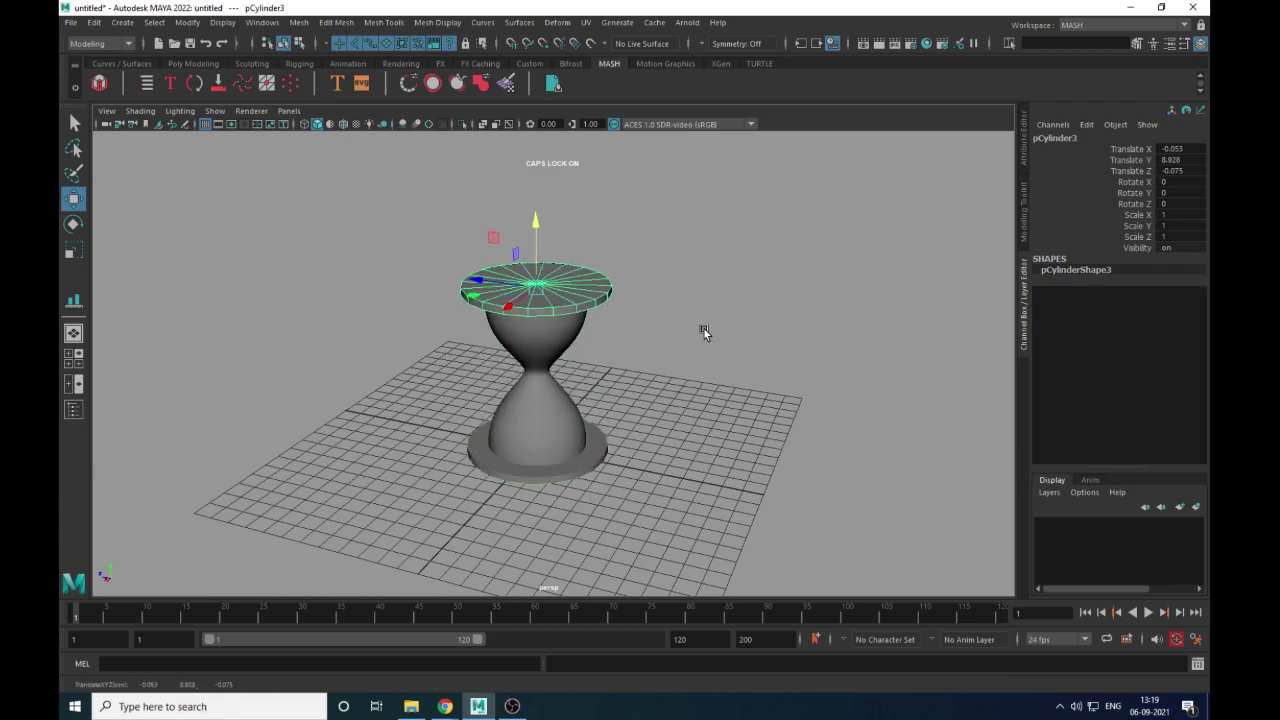
key(Delete)
Increase the base disc's axis subdivisions to 43 to round its outline
alt+right_drag(590, 500, 773, 563)
alt+drag(773, 563, 729, 440)
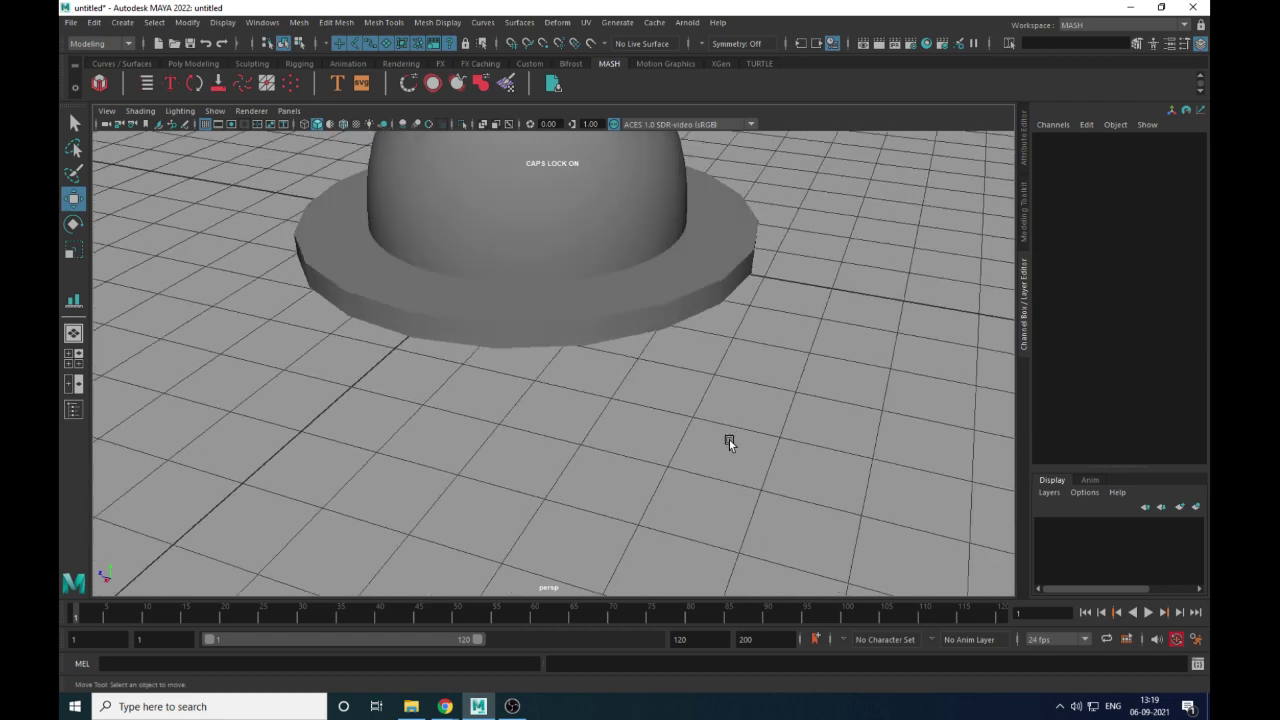
alt+middle_drag(729, 440, 723, 500)
click(659, 374)
alt+middle_drag(1004, 286, 994, 341)
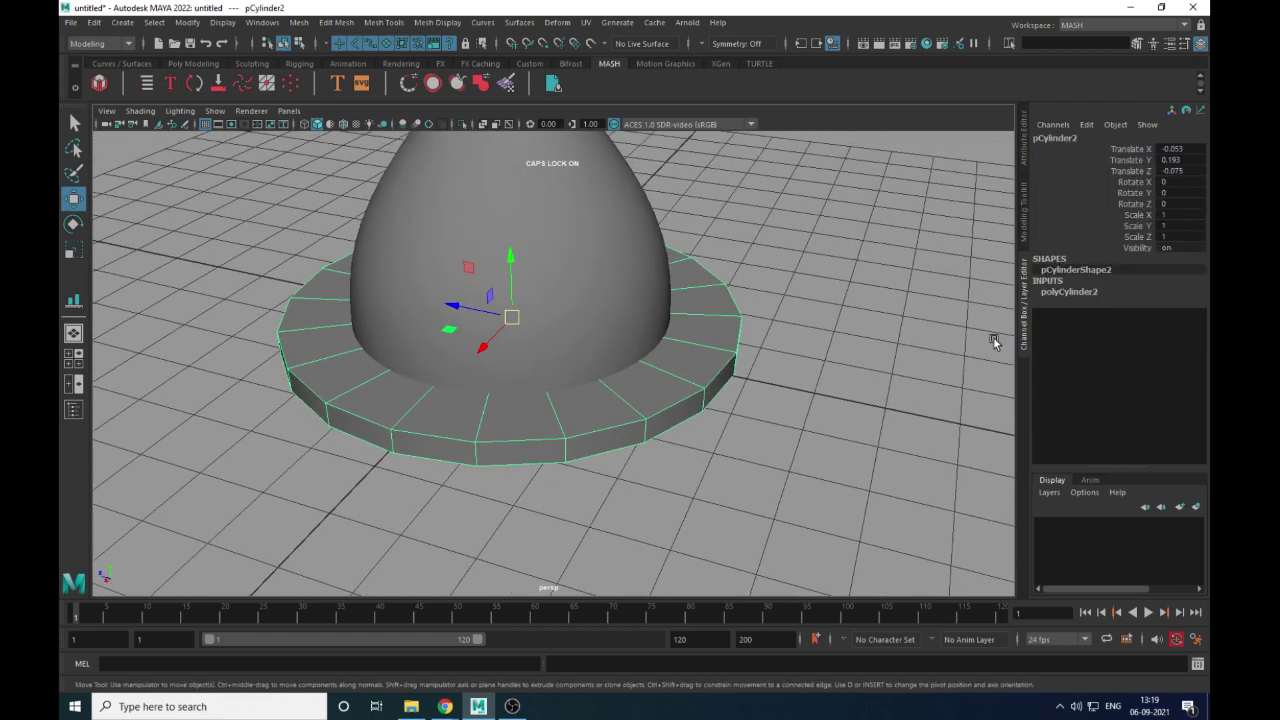
click(1071, 298)
click(1120, 324)
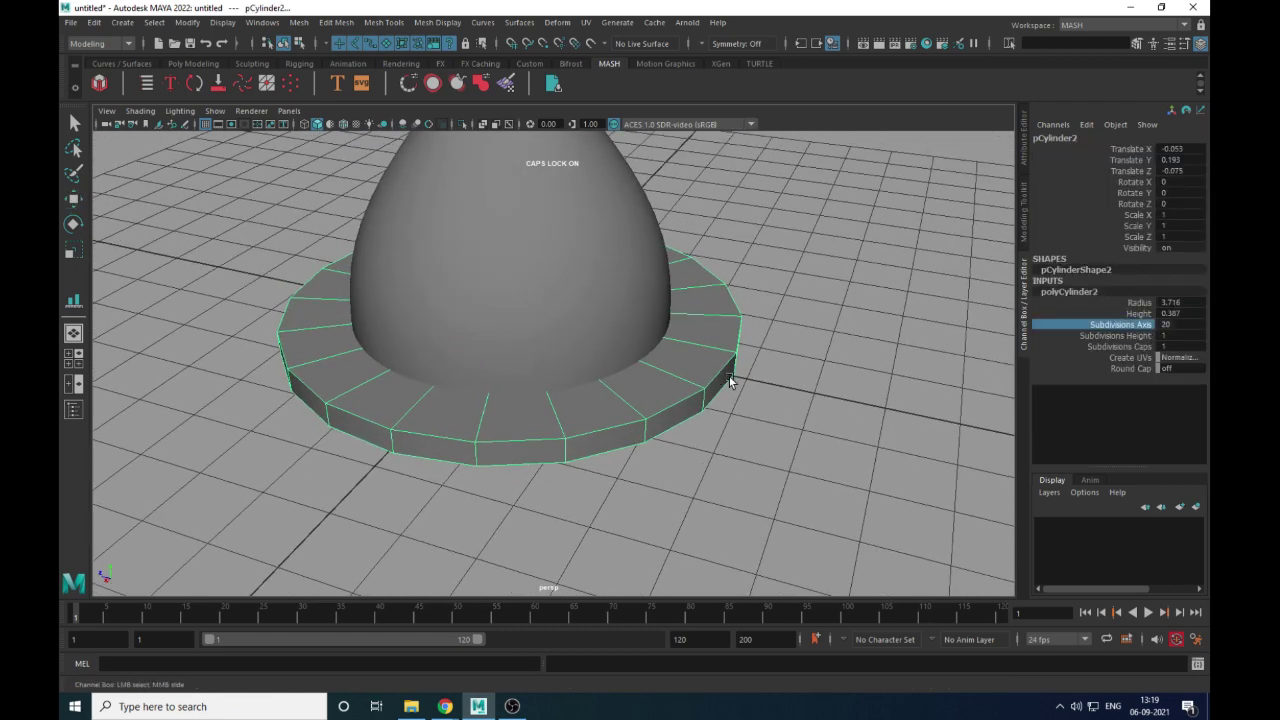
middle_drag(729, 380, 840, 376)
alt+drag(820, 370, 749, 357)
alt+middle_drag(749, 360, 757, 391)
alt+drag(757, 391, 707, 402)
Bevel the base disc's upper and lower rim edge loops with a fraction of 0.3 and 3 segments
right_drag(707, 402, 714, 292)
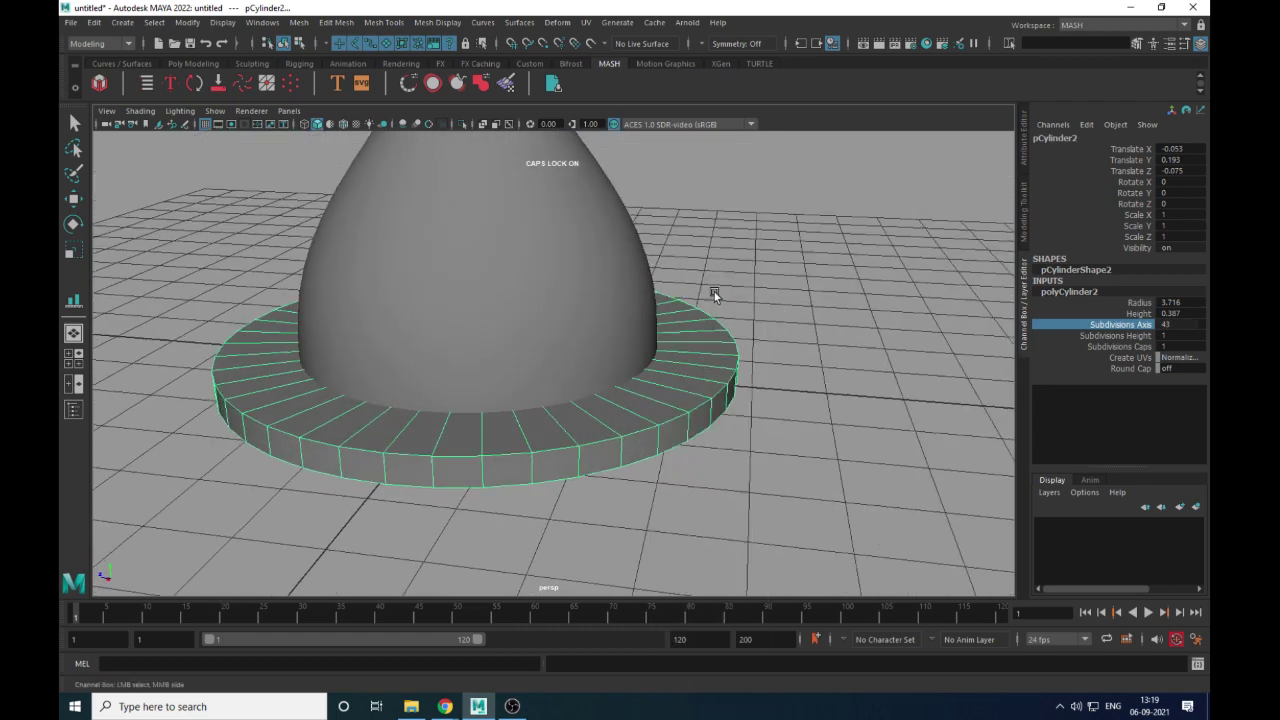
click(669, 422)
key(w)
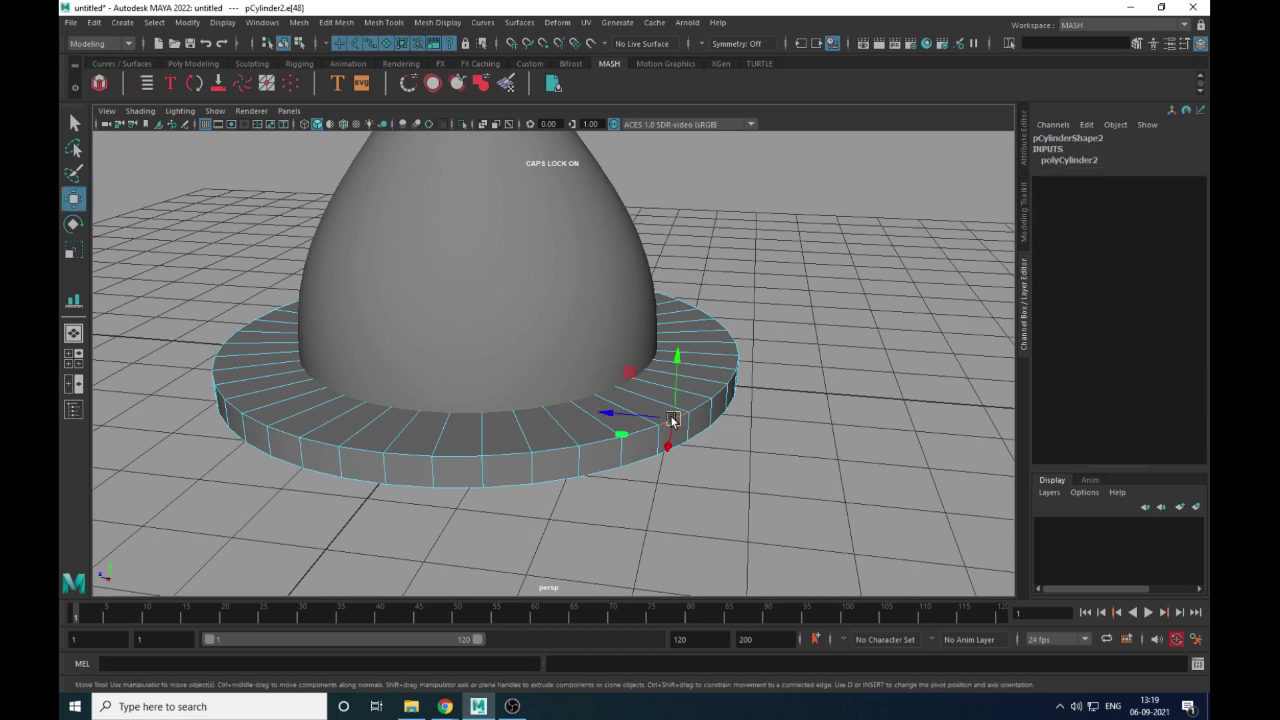
double_click(591, 447)
alt+drag(592, 449, 591, 484)
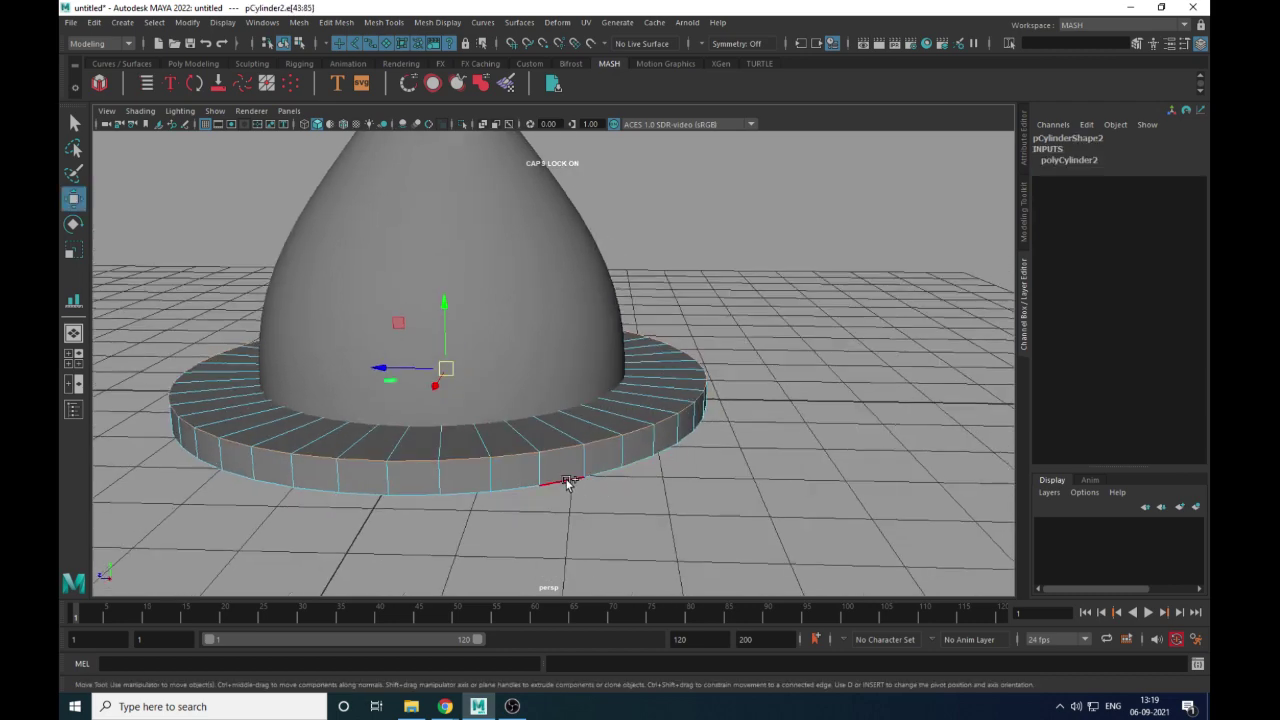
shift+double_click(566, 483)
alt+drag(709, 486, 671, 512)
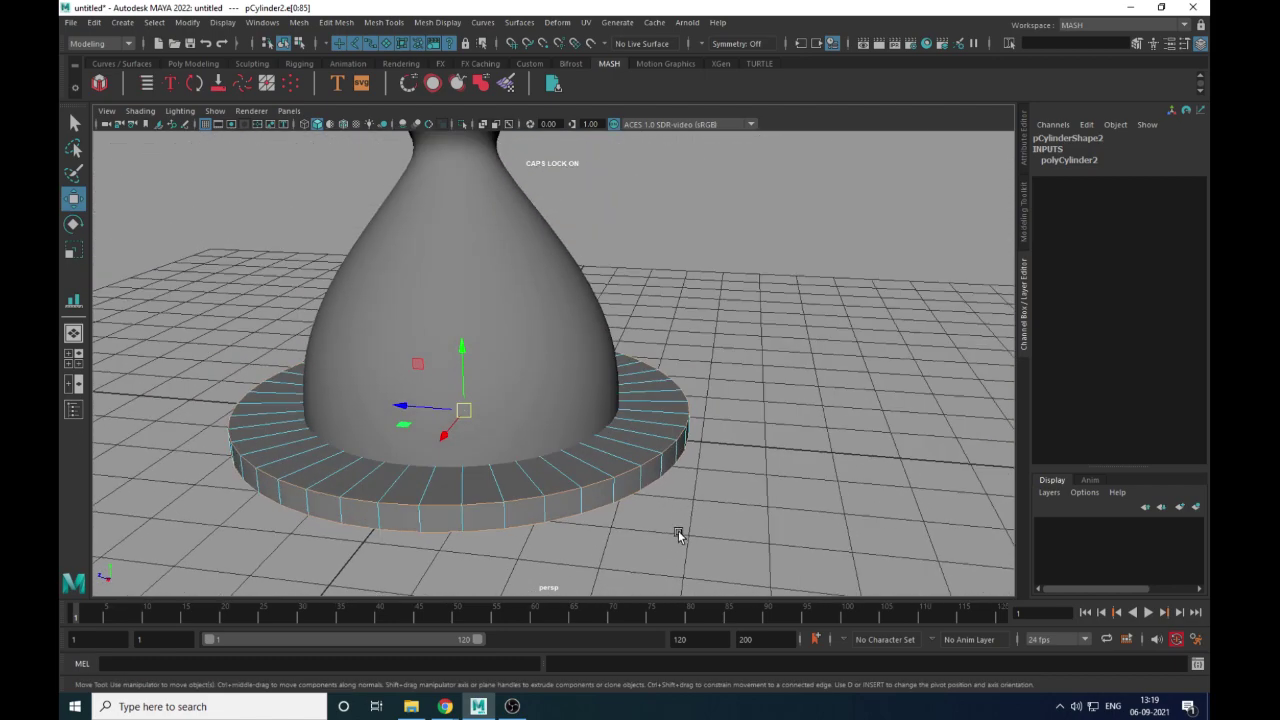
alt+drag(595, 475, 537, 440)
alt+middle_drag(565, 437, 631, 414)
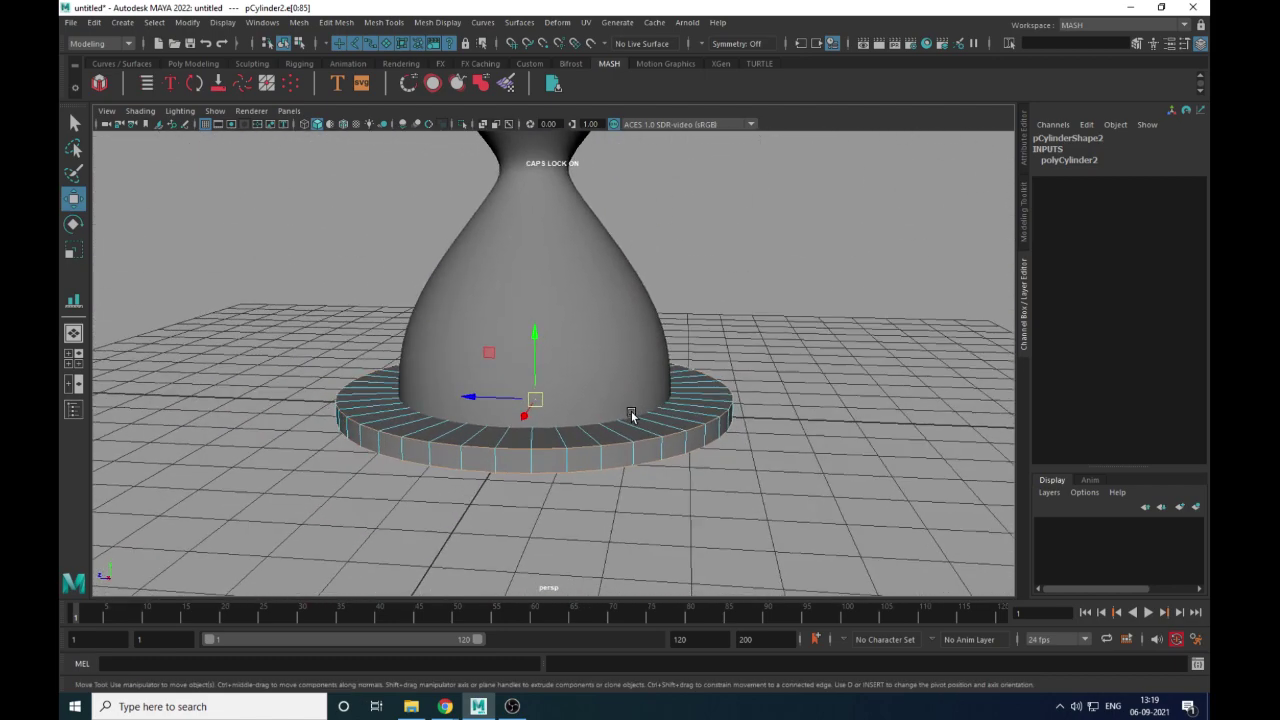
scroll(631, 414, up, 3)
alt+drag(715, 388, 713, 410)
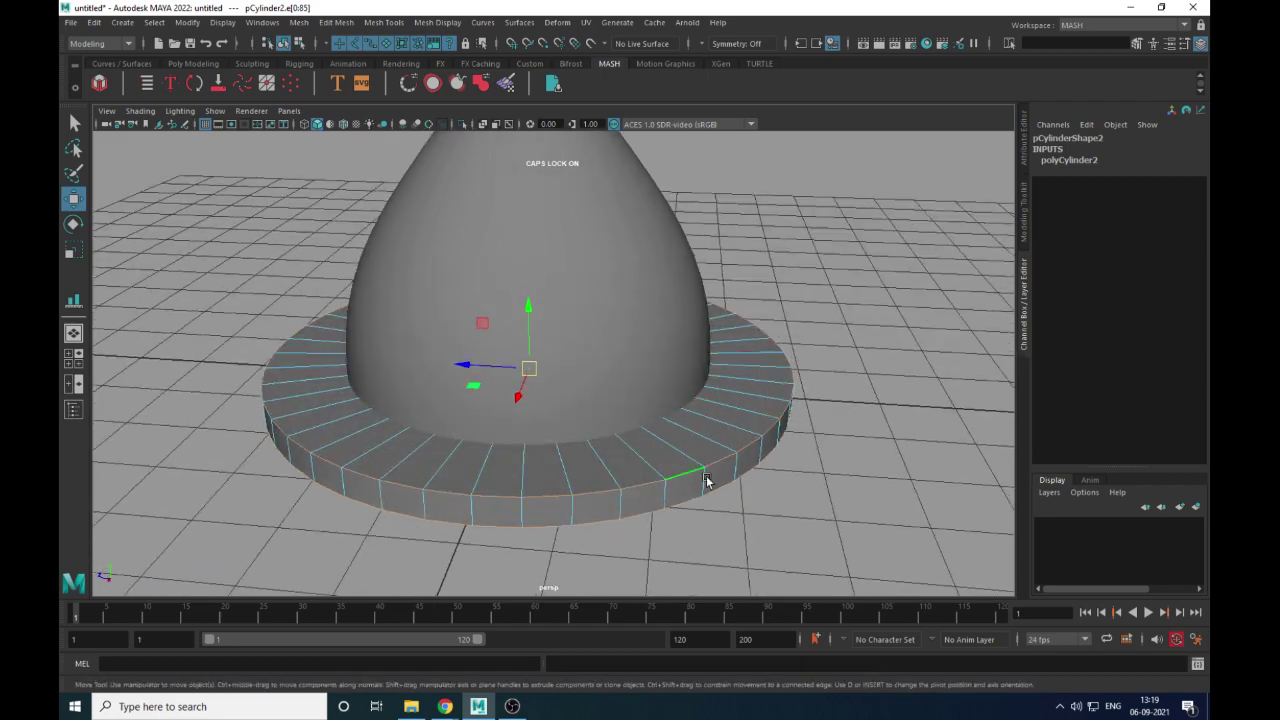
alt+right_drag(834, 464, 642, 483)
alt+drag(642, 487, 537, 424)
alt+drag(745, 513, 629, 531)
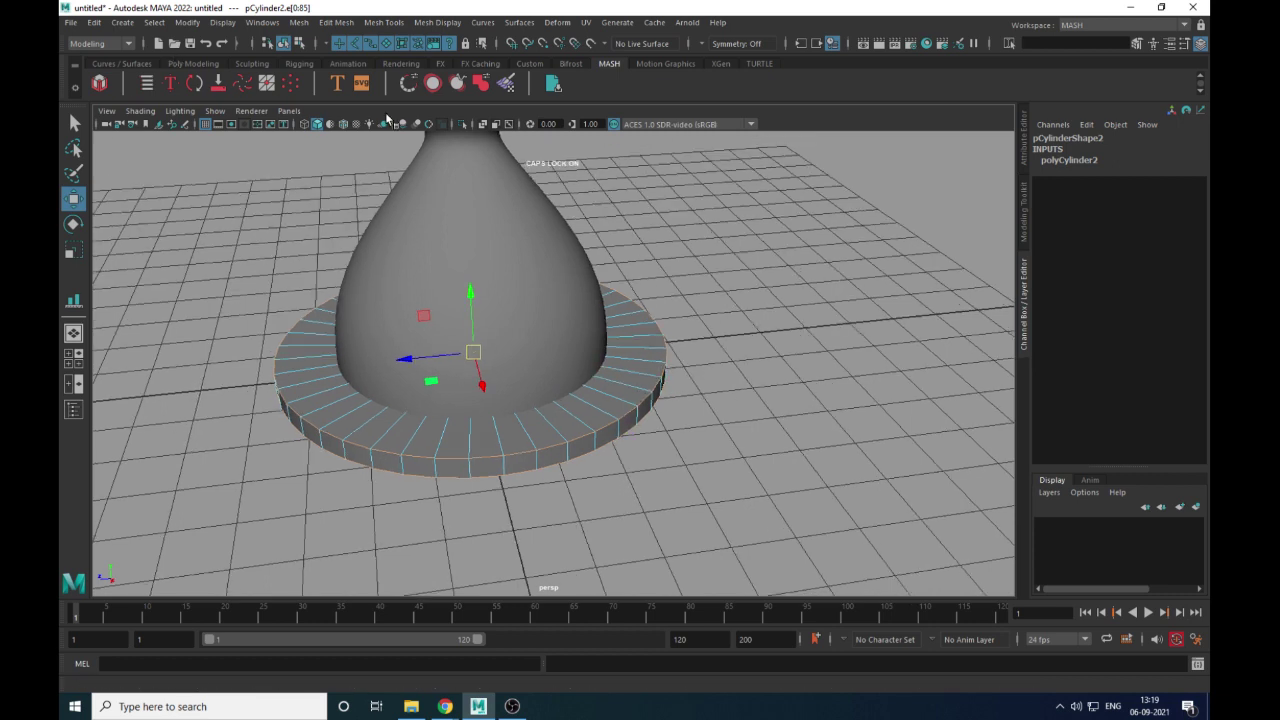
click(330, 24)
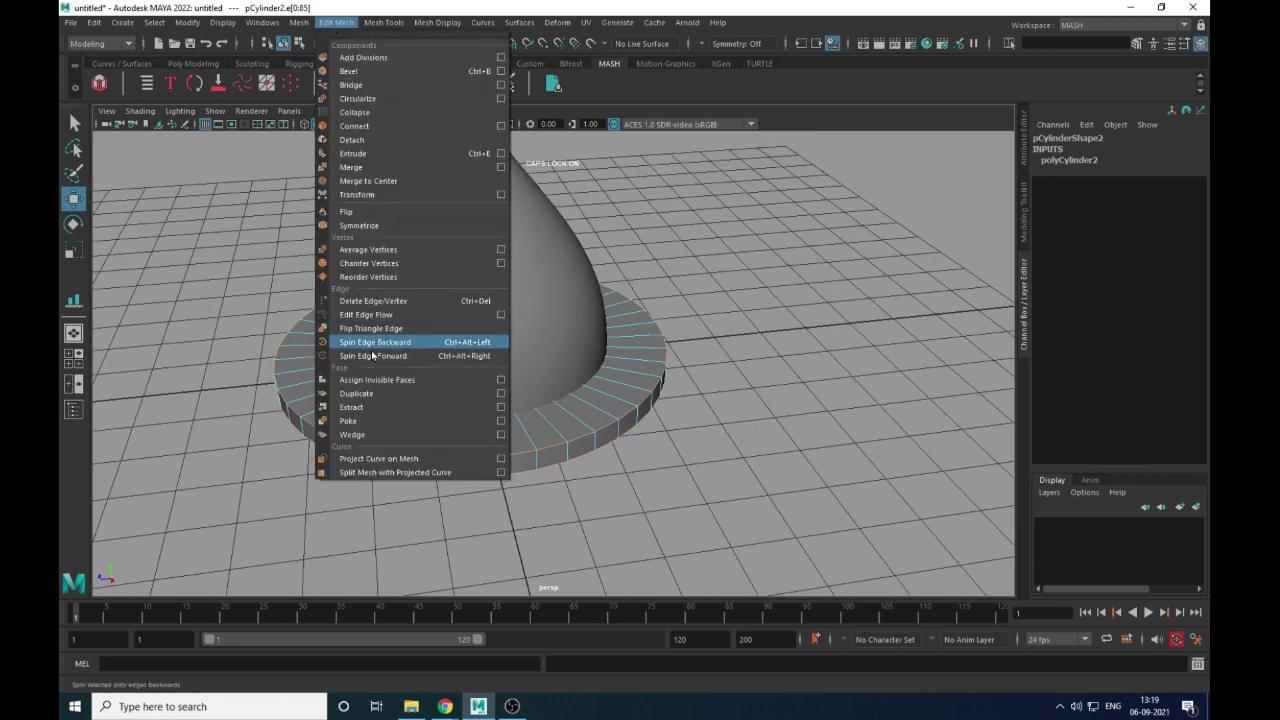
click(372, 88)
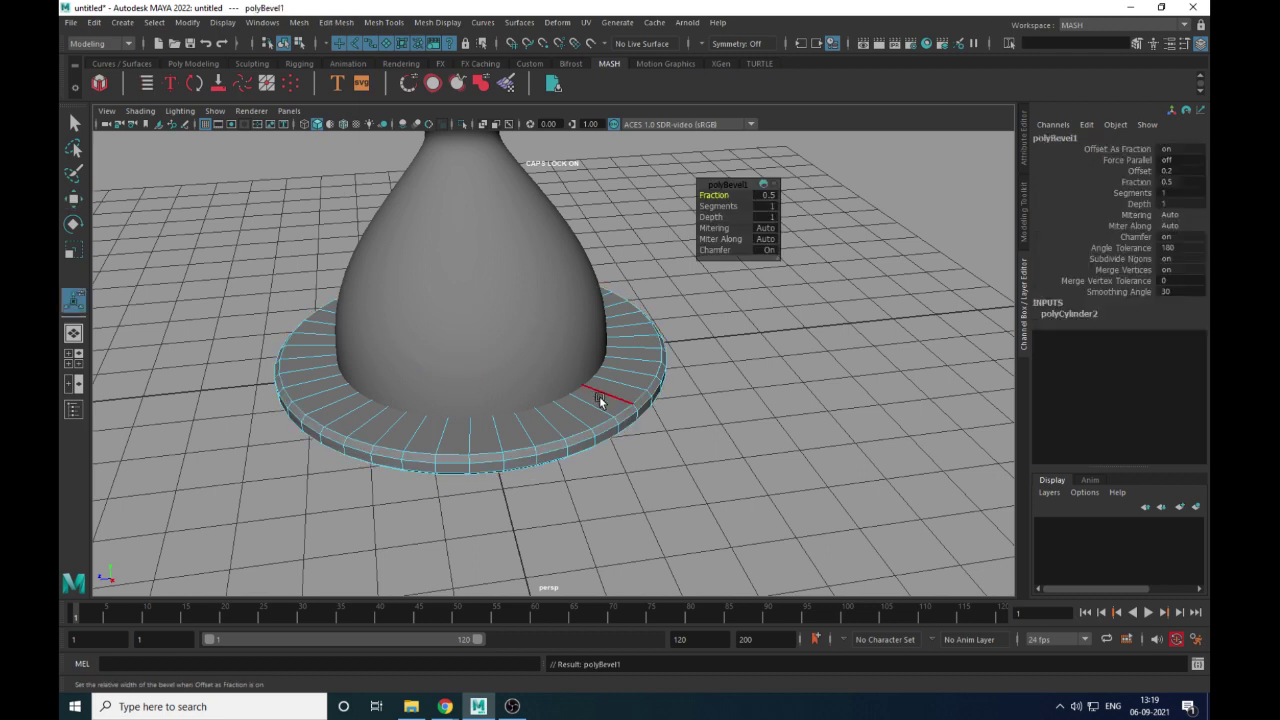
drag(727, 196, 727, 196)
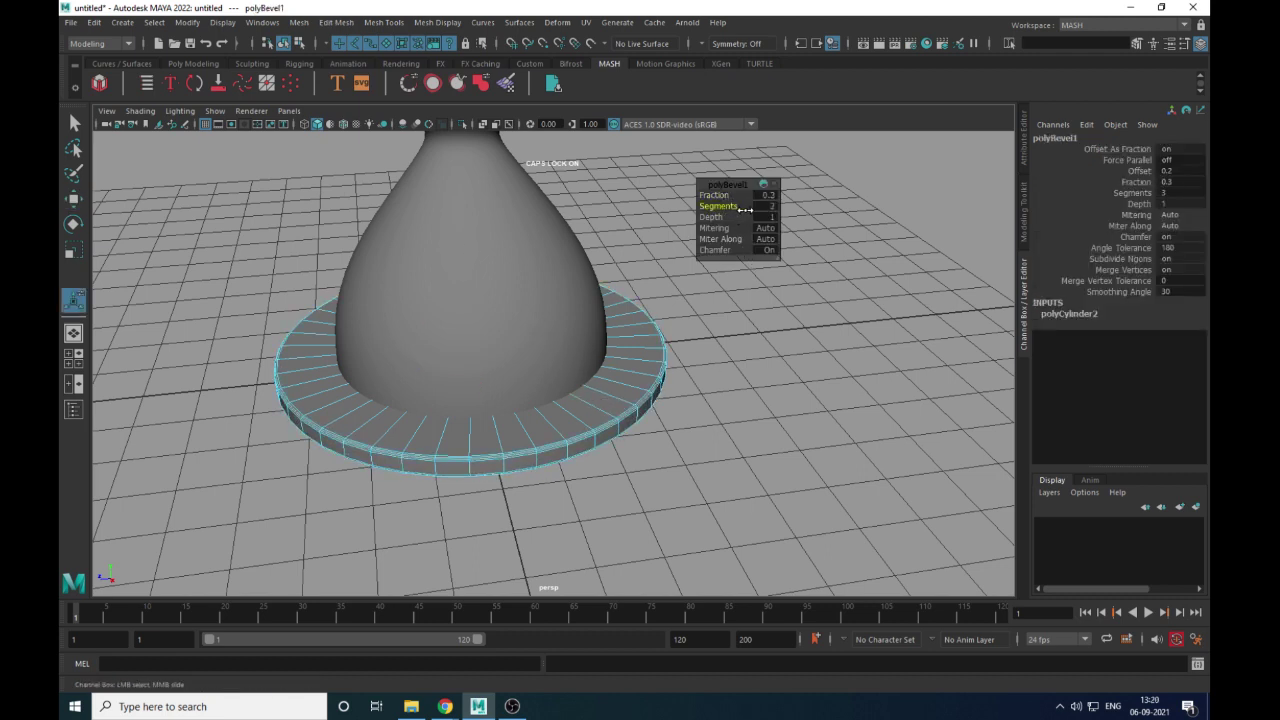
click(780, 406)
Duplicate the beveled base disc as an object and raise the copy to a Y position of about 9.09 to cap the hourglass
alt+drag(780, 406, 601, 483)
key(q)
key(F8)
click(781, 387)
click(608, 460)
key(ctrl+d)
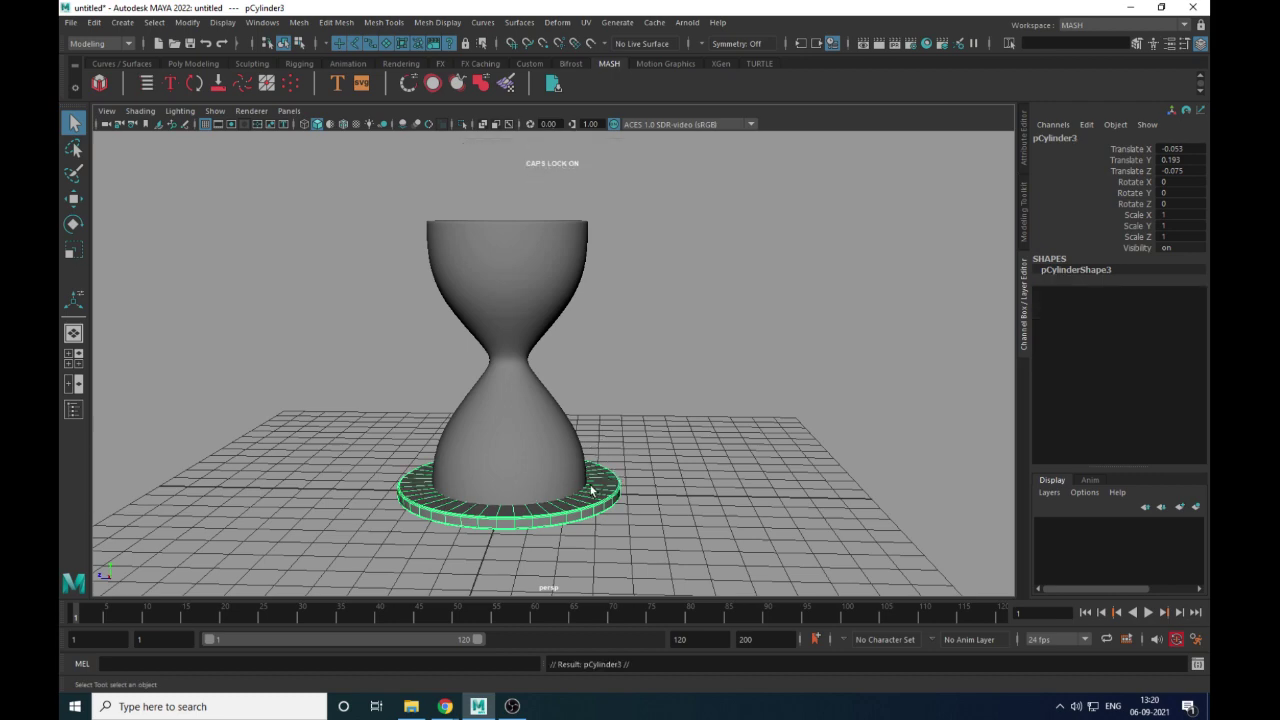
key(w)
drag(509, 420, 616, 375)
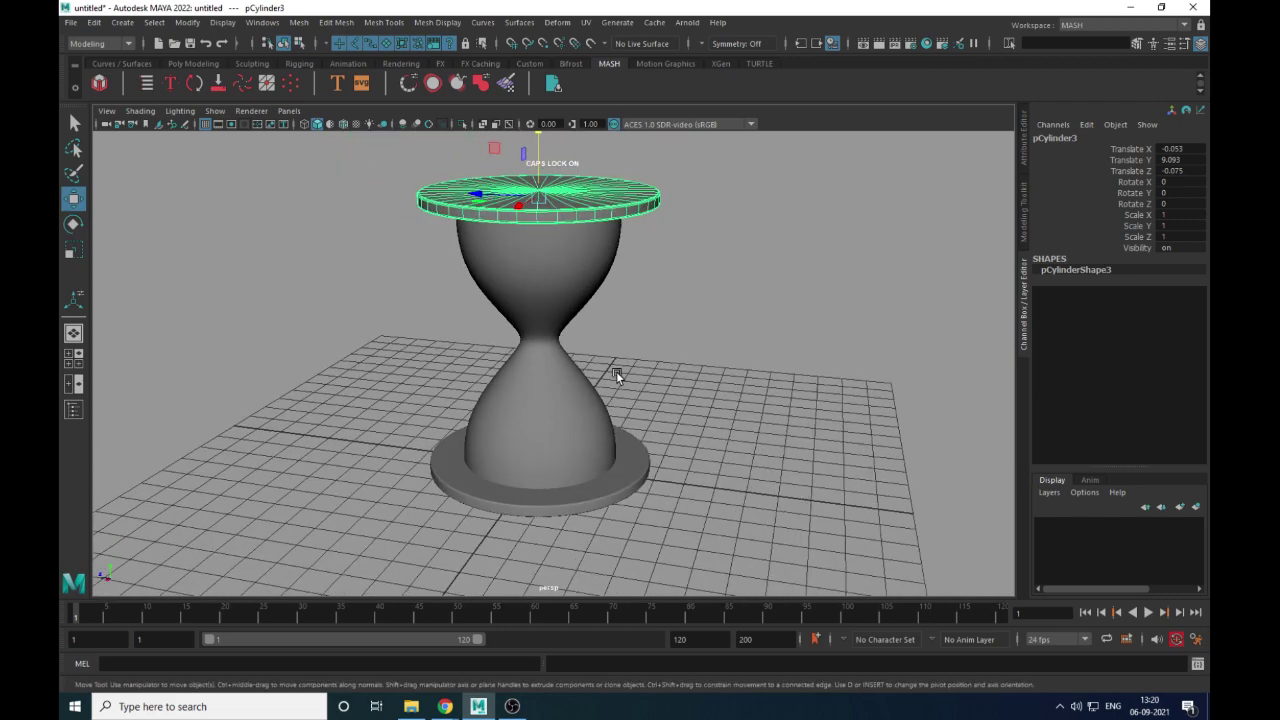
In the front view, begin a CV curve under the top disc's right edge and trace the pillar profile's first outward bulge and straight section
mouse_move(616, 375)
alt+right_down()
mouse_move(629, 476)
mouse_move(646, 420)
mouse_move(630, 377)
alt+right_up()
key(space)
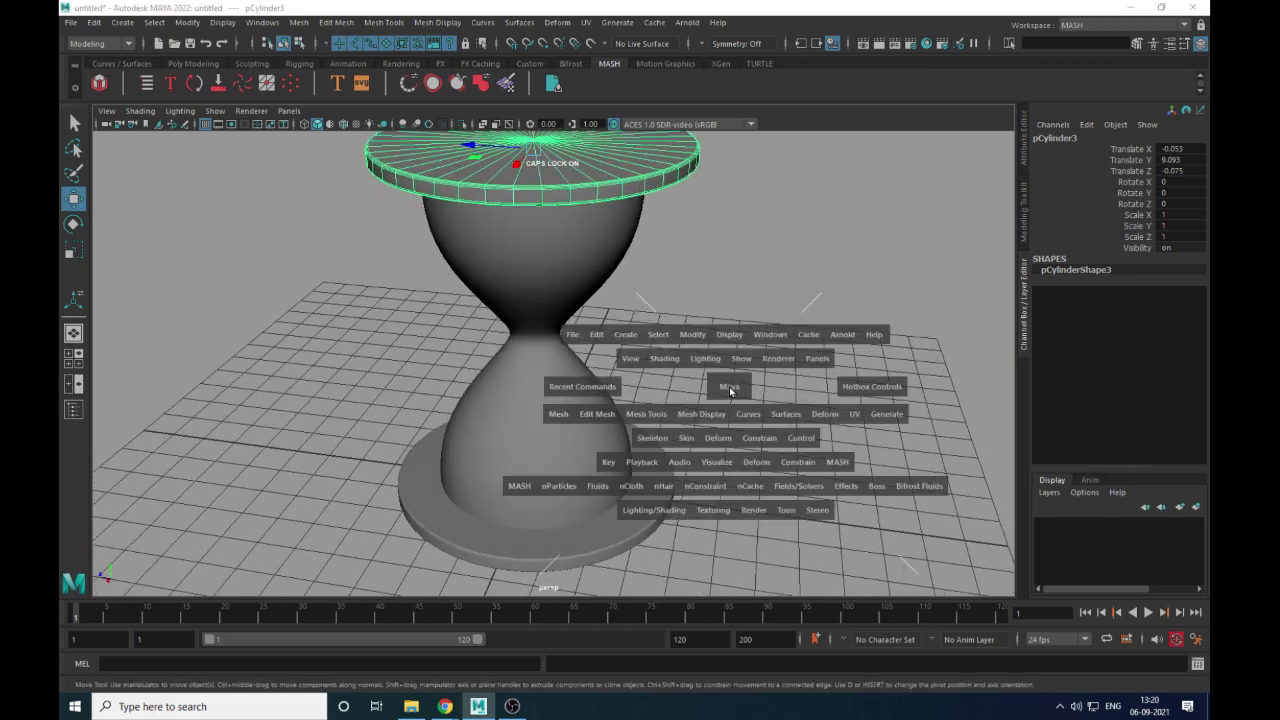
drag(730, 392, 738, 418)
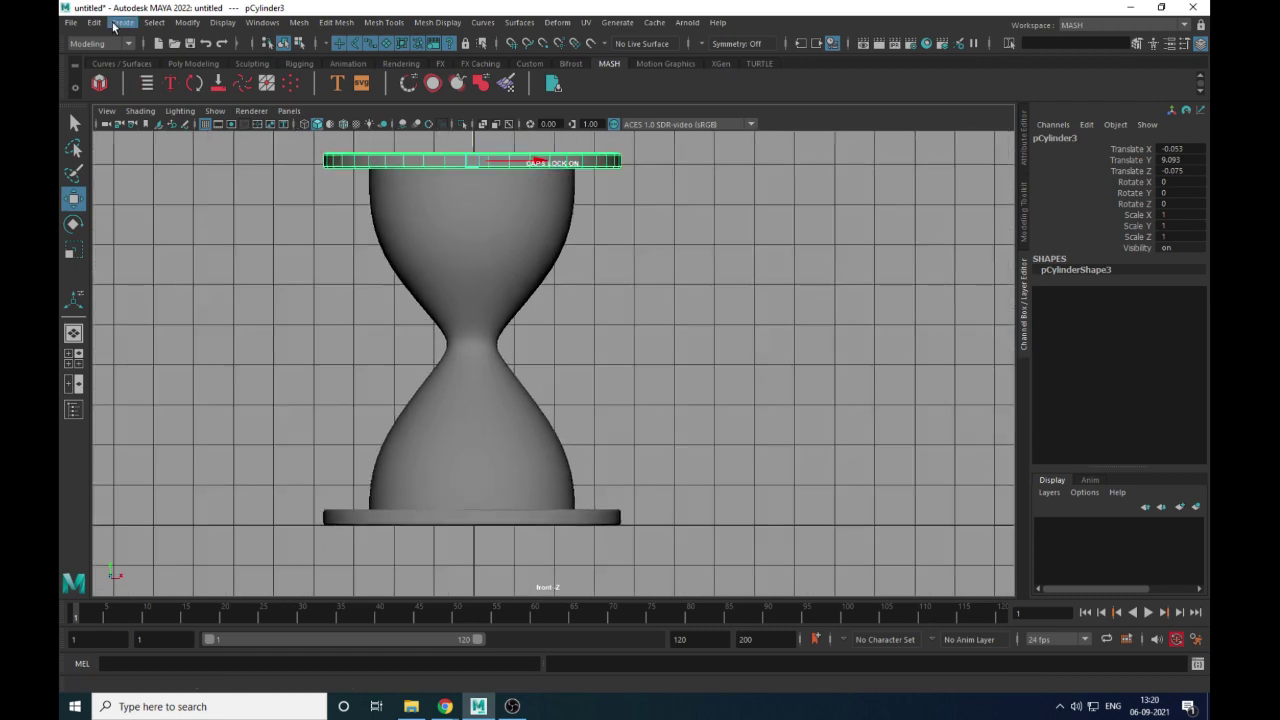
click(122, 22)
mouse_move(141, 87)
alt+right_drag(1006, 266, 948, 326)
alt+middle_drag(948, 326, 918, 330)
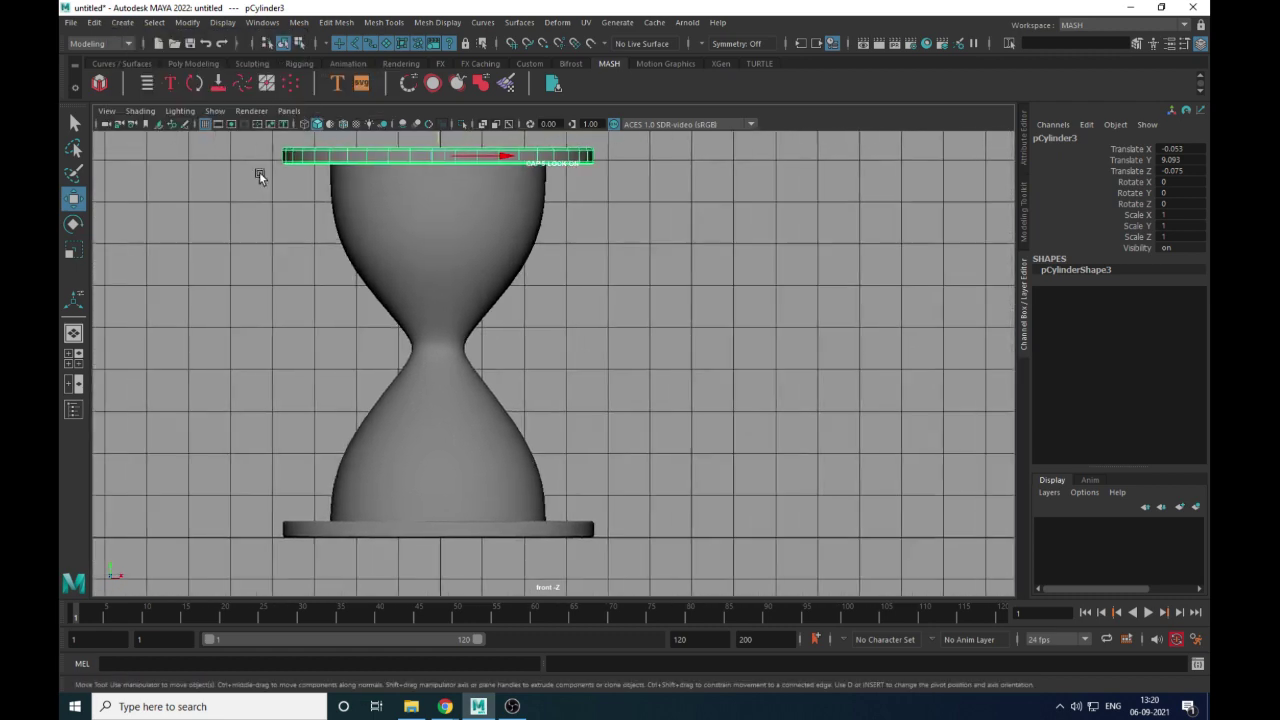
click(130, 28)
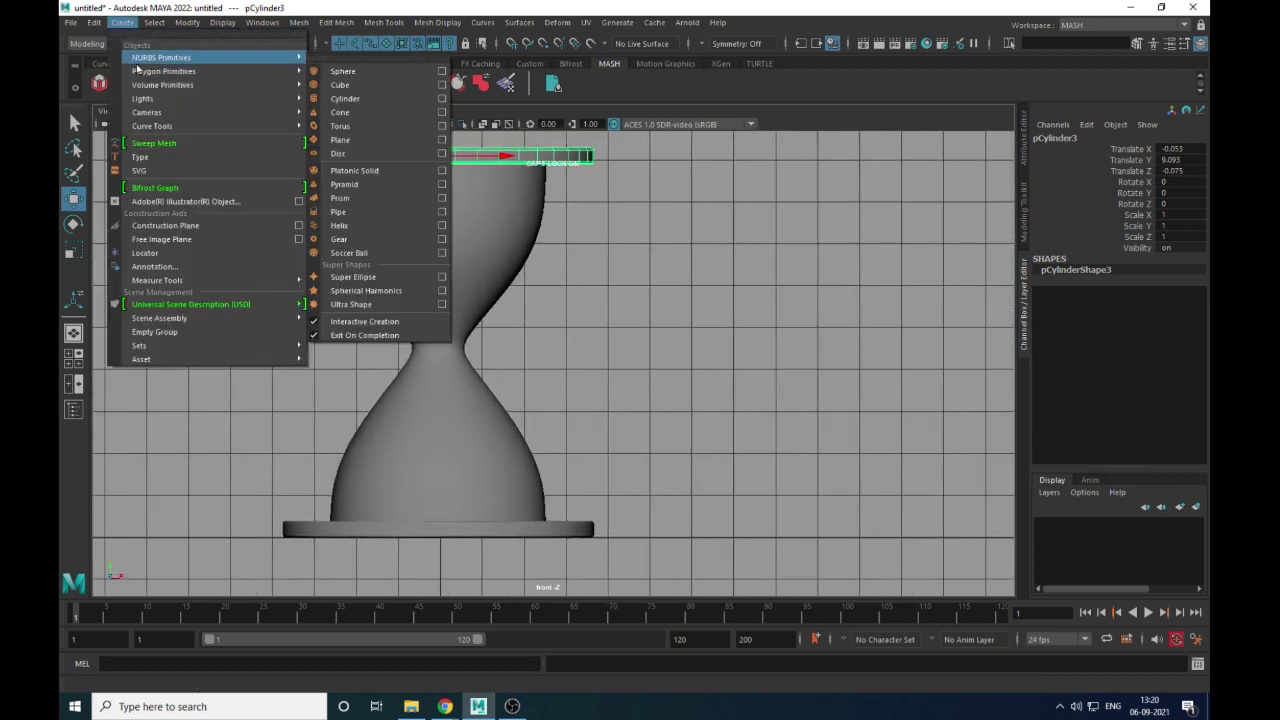
mouse_move(138, 62)
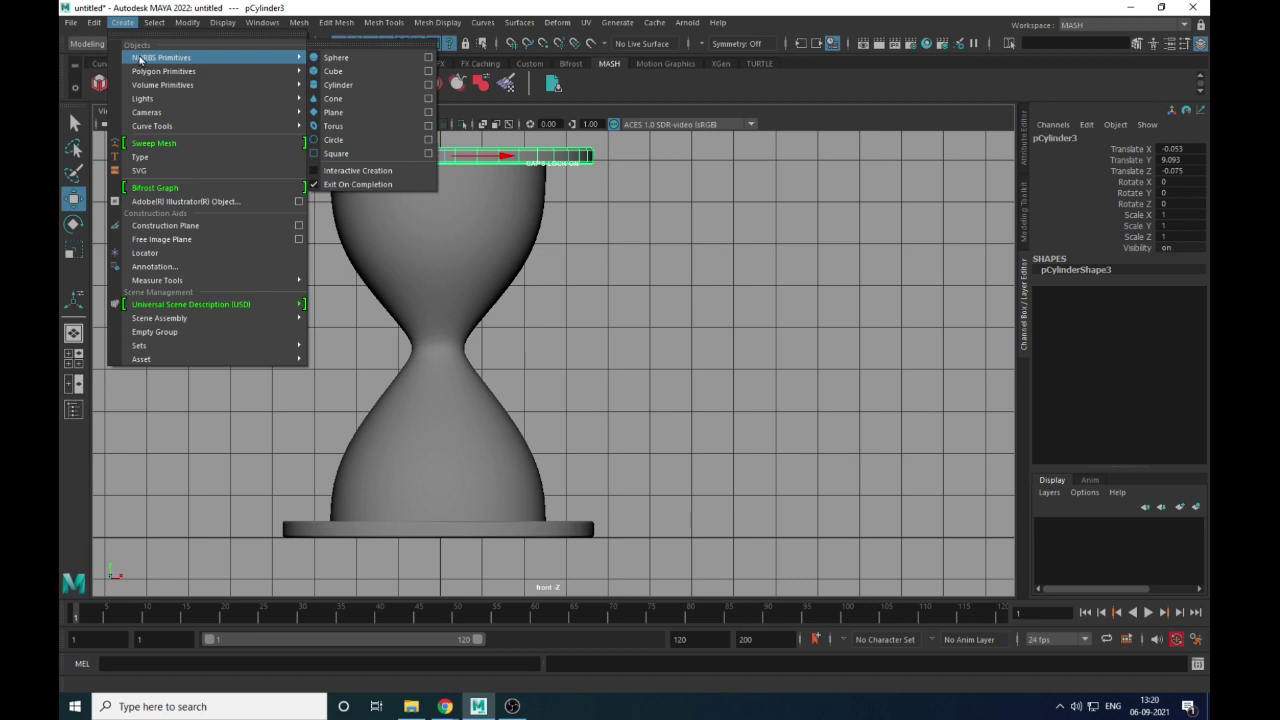
click(722, 337)
scroll(592, 230, up, 1)
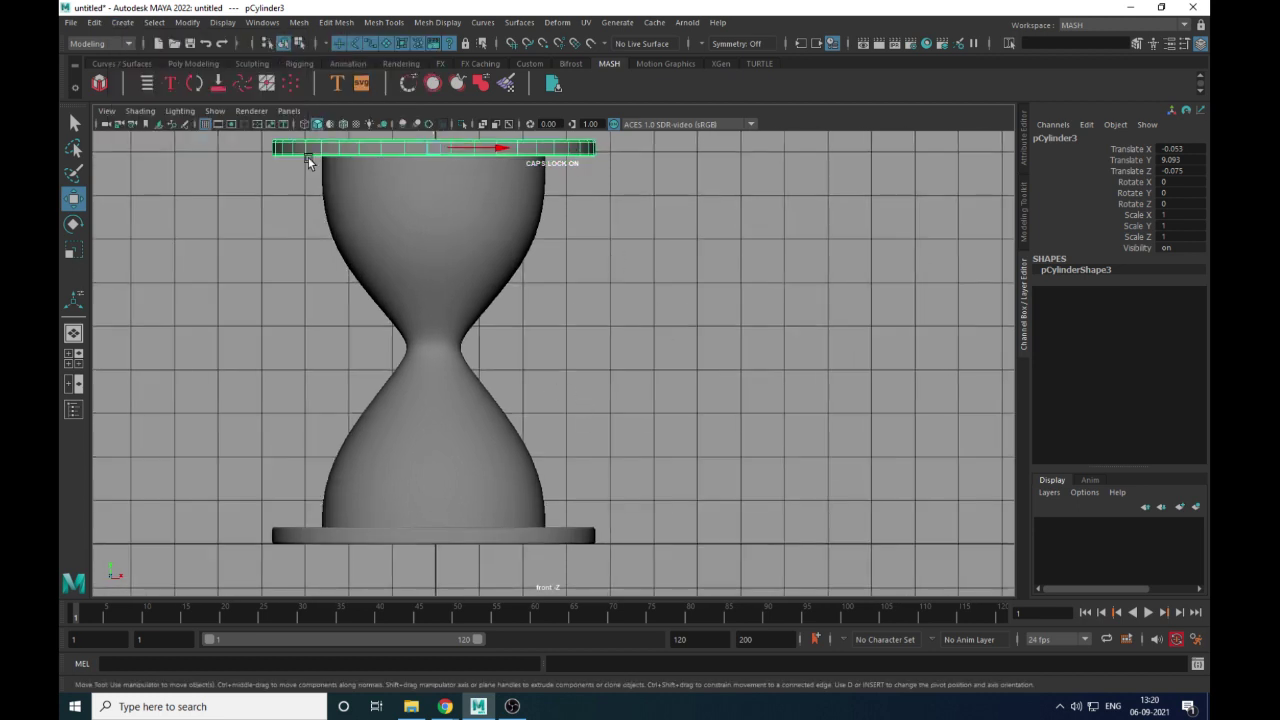
click(126, 22)
mouse_move(166, 58)
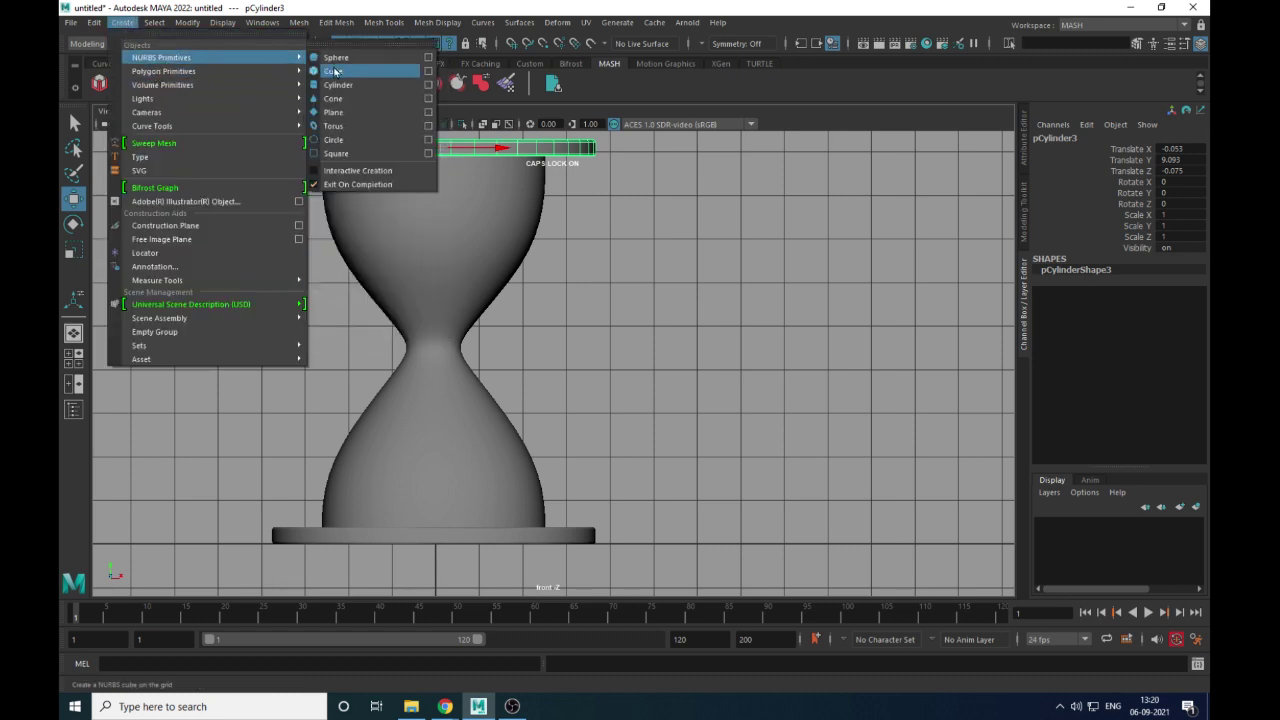
mouse_move(185, 127)
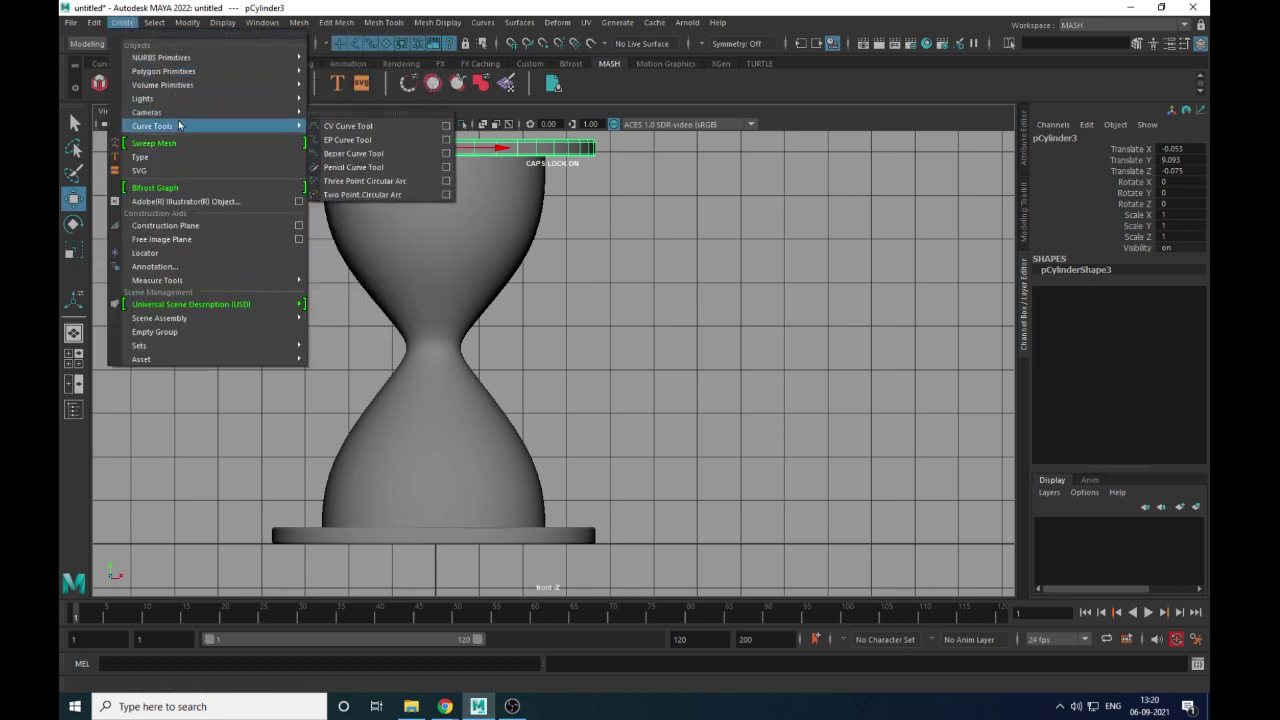
click(369, 128)
scroll(574, 226, up, 8)
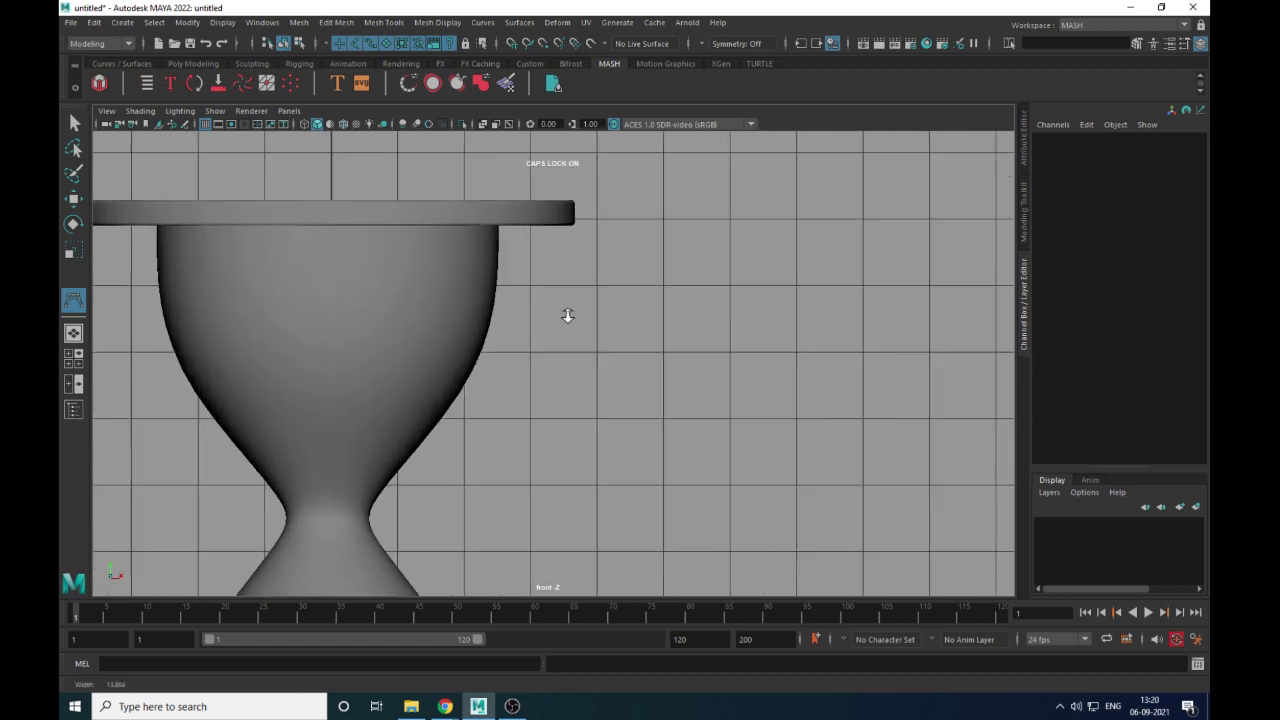
alt+right_drag(568, 316, 568, 320)
alt+middle_drag(565, 266, 563, 255)
click(546, 216)
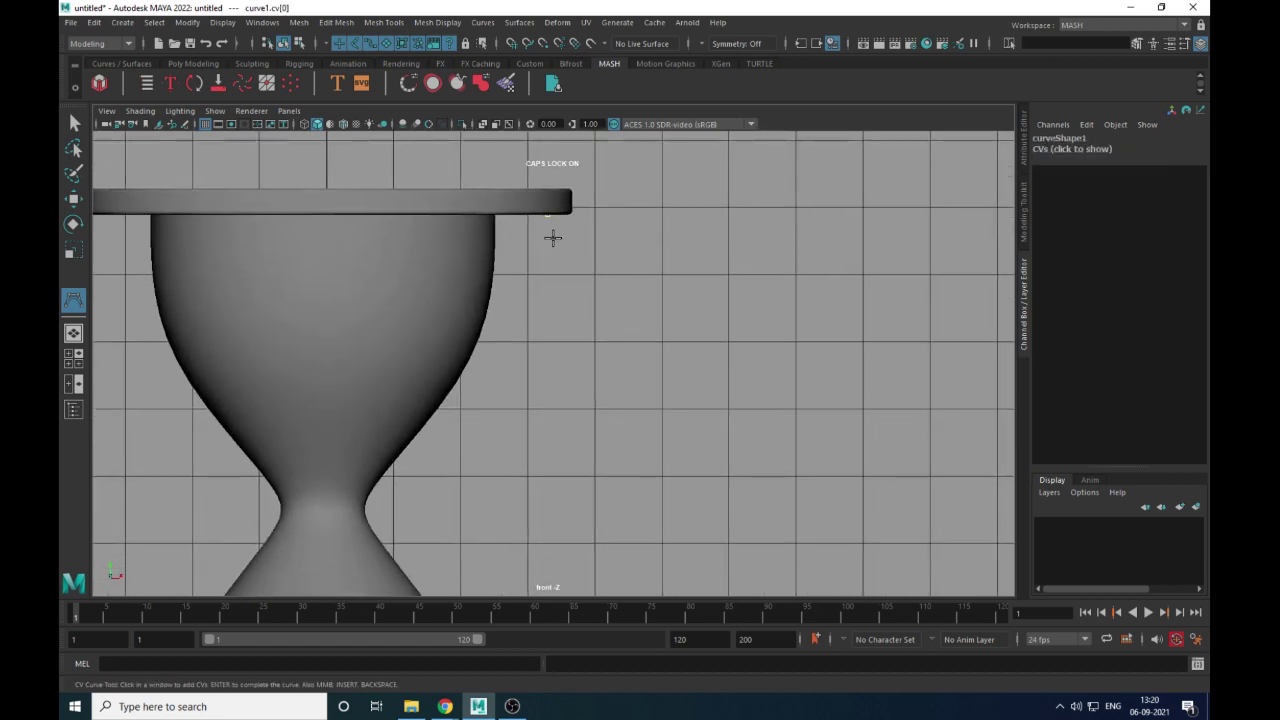
click(547, 246)
click(556, 267)
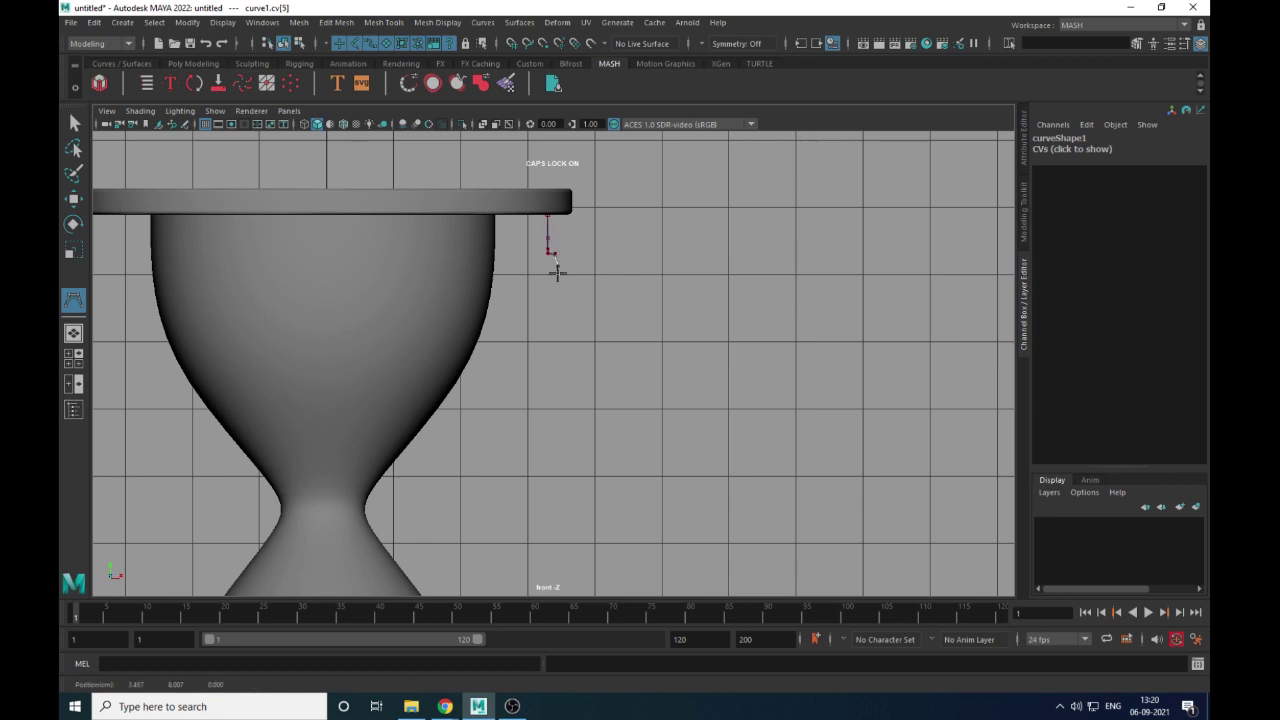
click(553, 278)
click(553, 313)
click(553, 345)
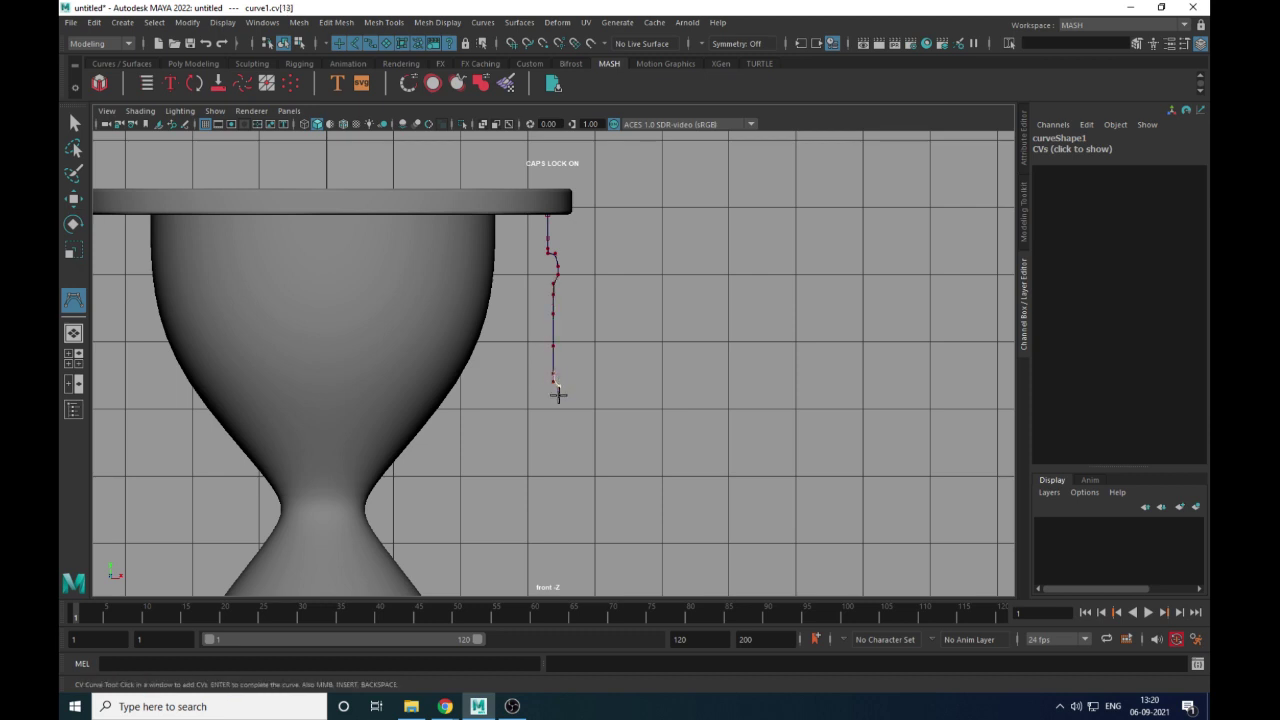
Continue the pillar profile downward with a second outward bulge and a straight run to about the hourglass neck
click(558, 404)
click(553, 440)
click(551, 470)
alt+middle_drag(609, 500, 551, 375)
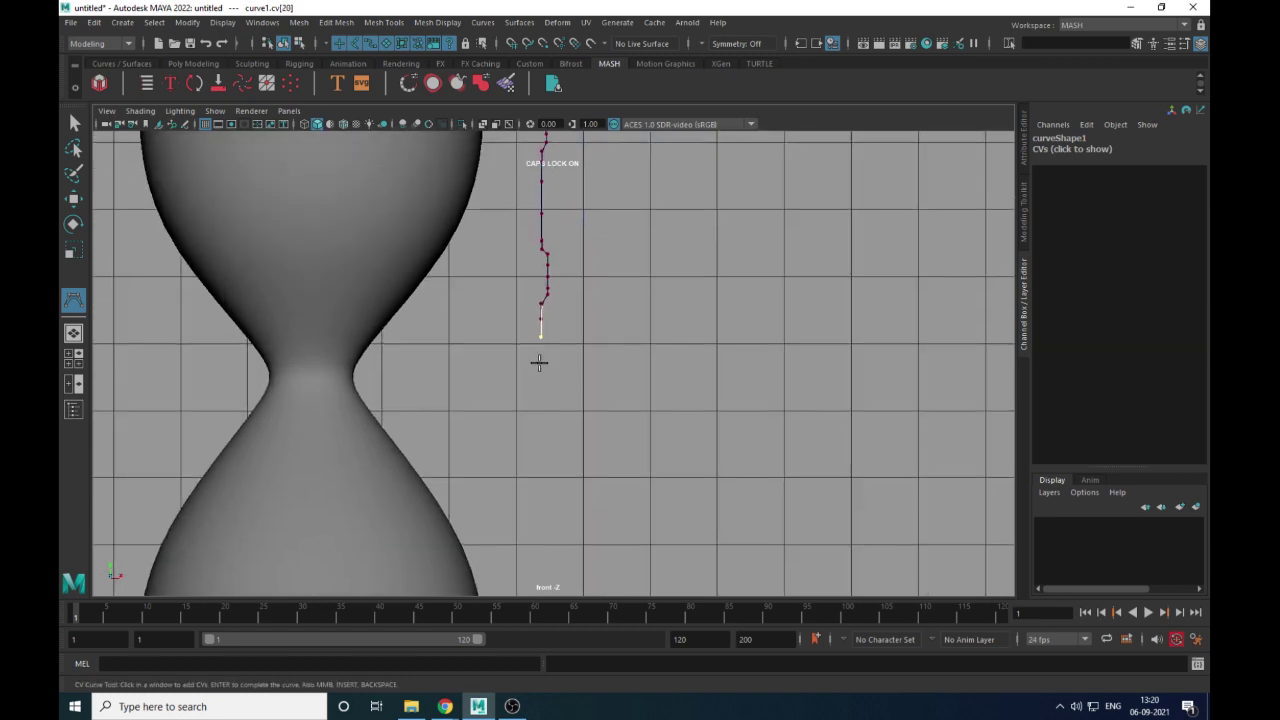
click(539, 362)
Add a shallow inward recess and a small narrow groove to the pillar profile just below the hourglass neck
click(533, 386)
click(540, 398)
click(542, 410)
click(539, 436)
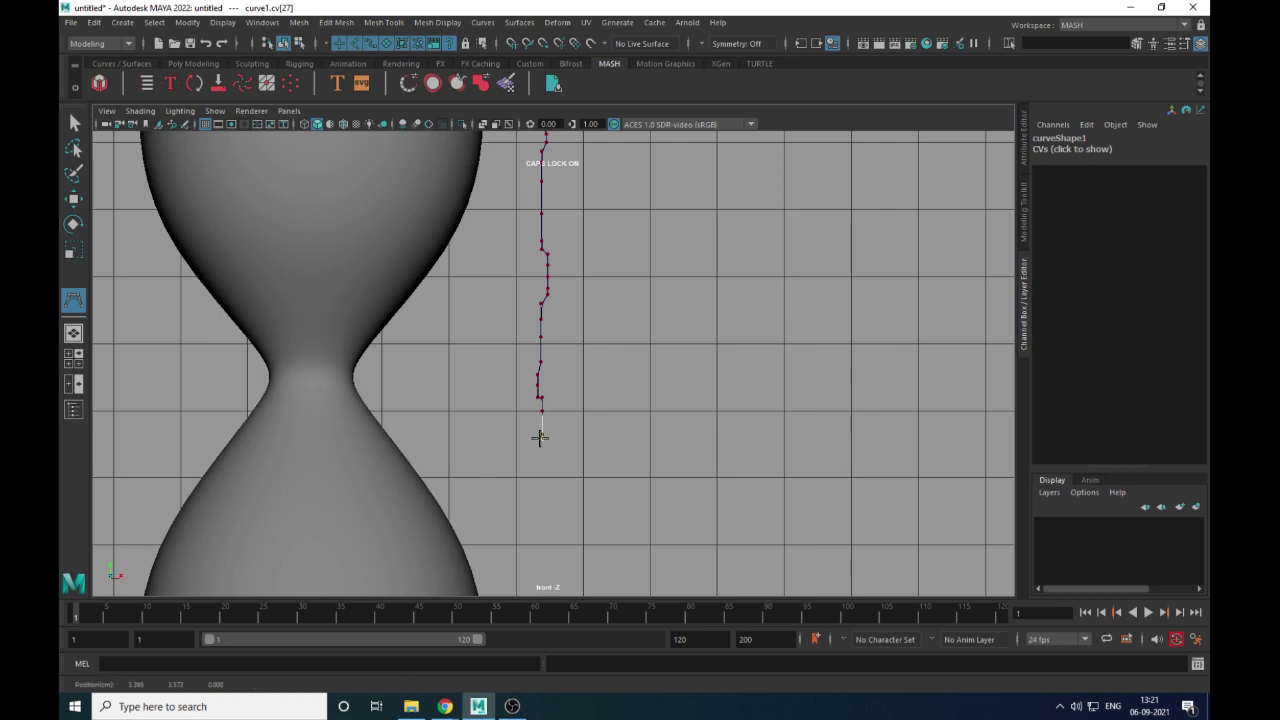
click(538, 440)
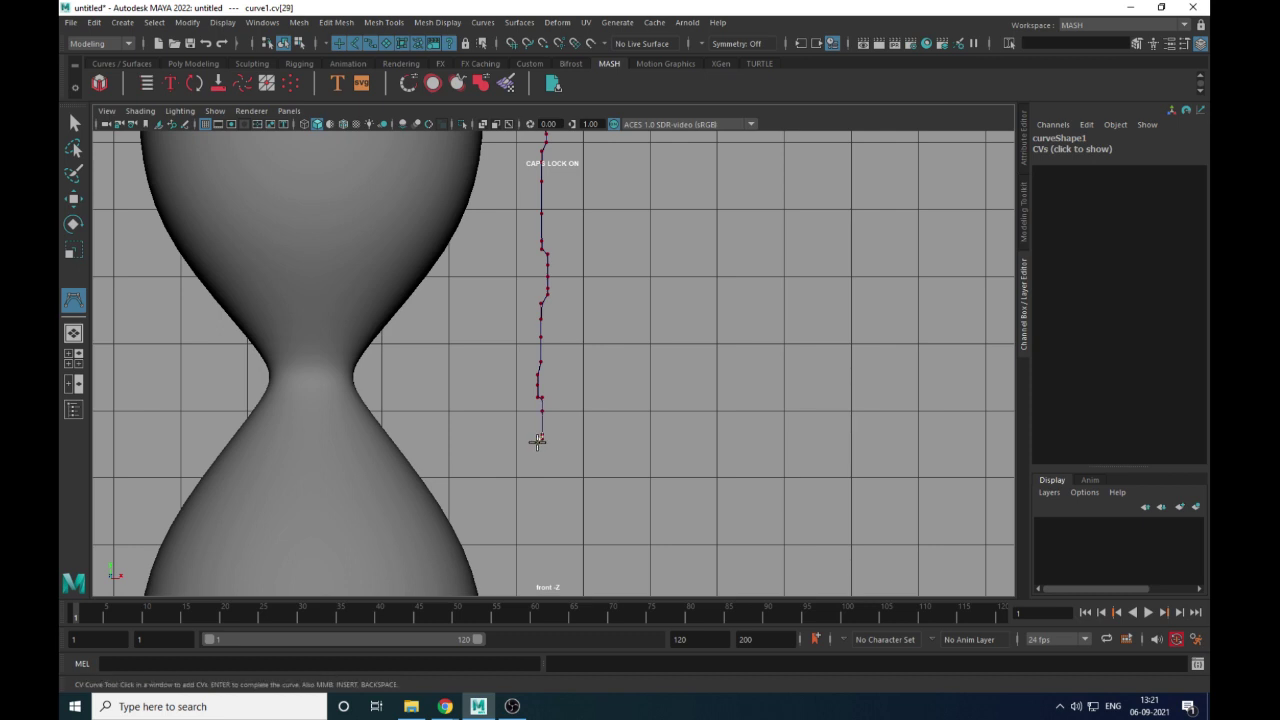
click(537, 444)
click(538, 447)
click(544, 448)
click(541, 468)
Extend the pillar profile straight down to the top of the base disc and finish the curve
alt+middle_drag(603, 523, 658, 266)
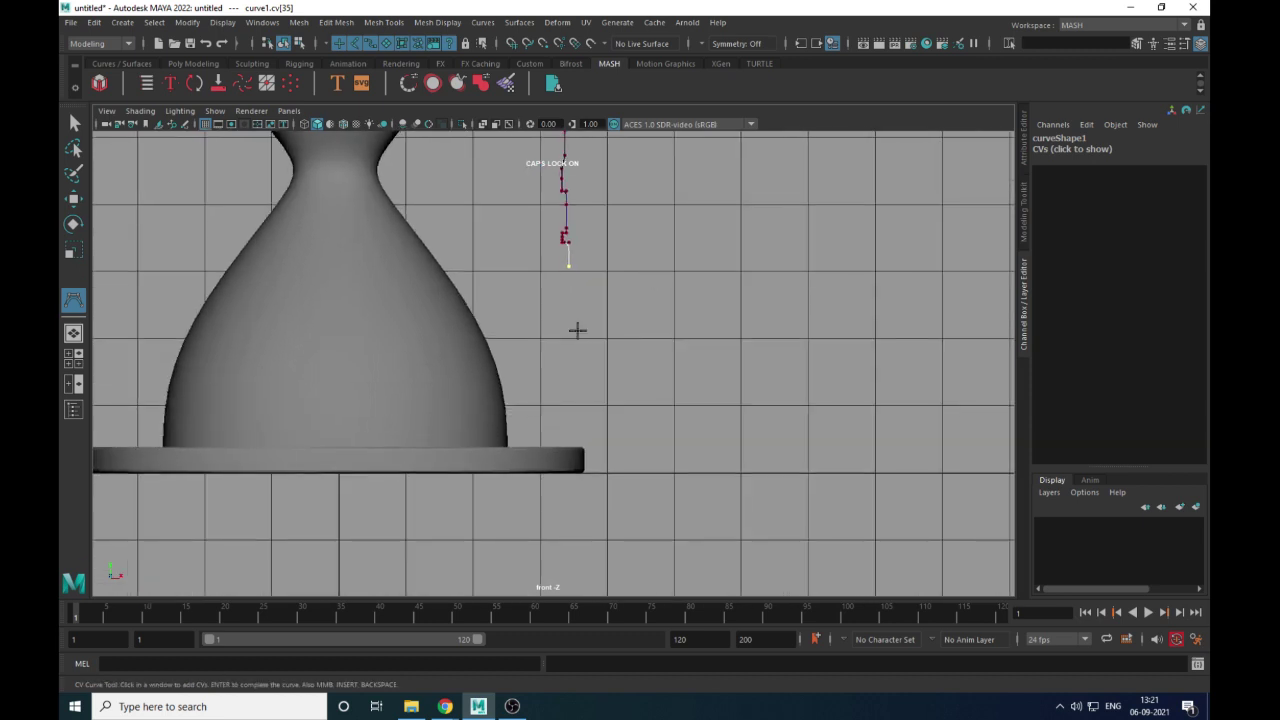
click(568, 393)
click(568, 410)
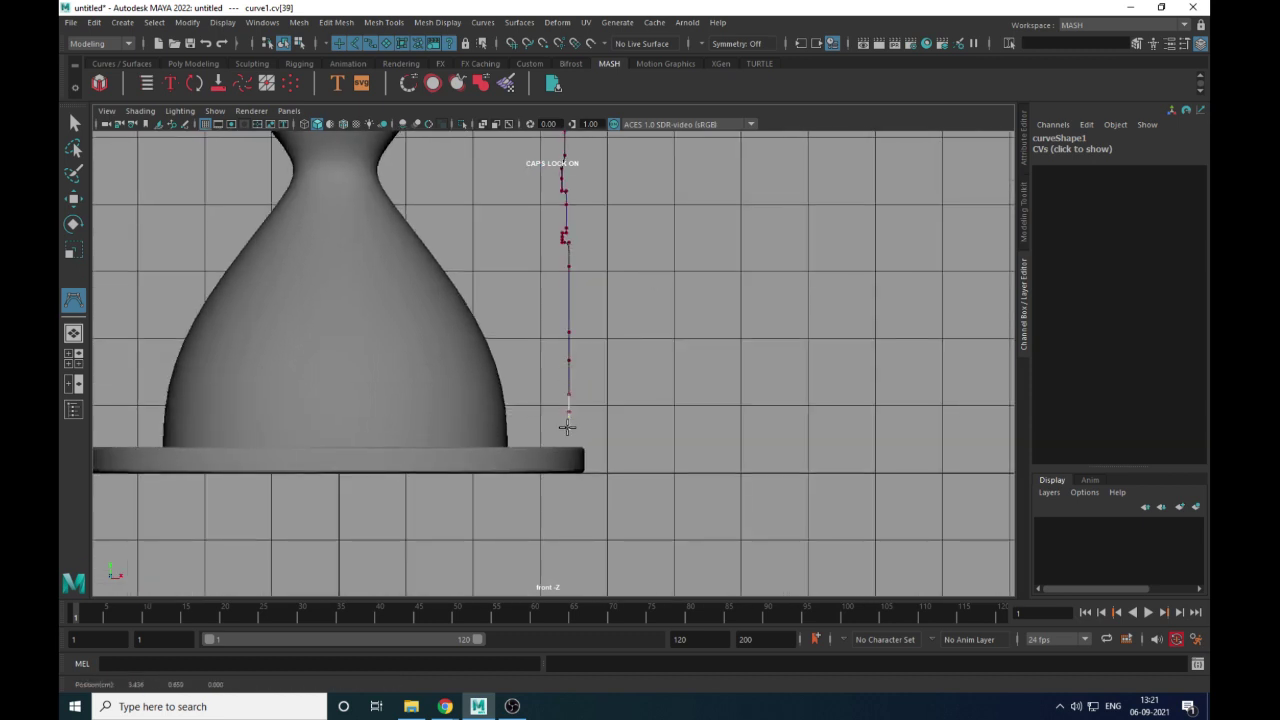
click(567, 428)
click(567, 442)
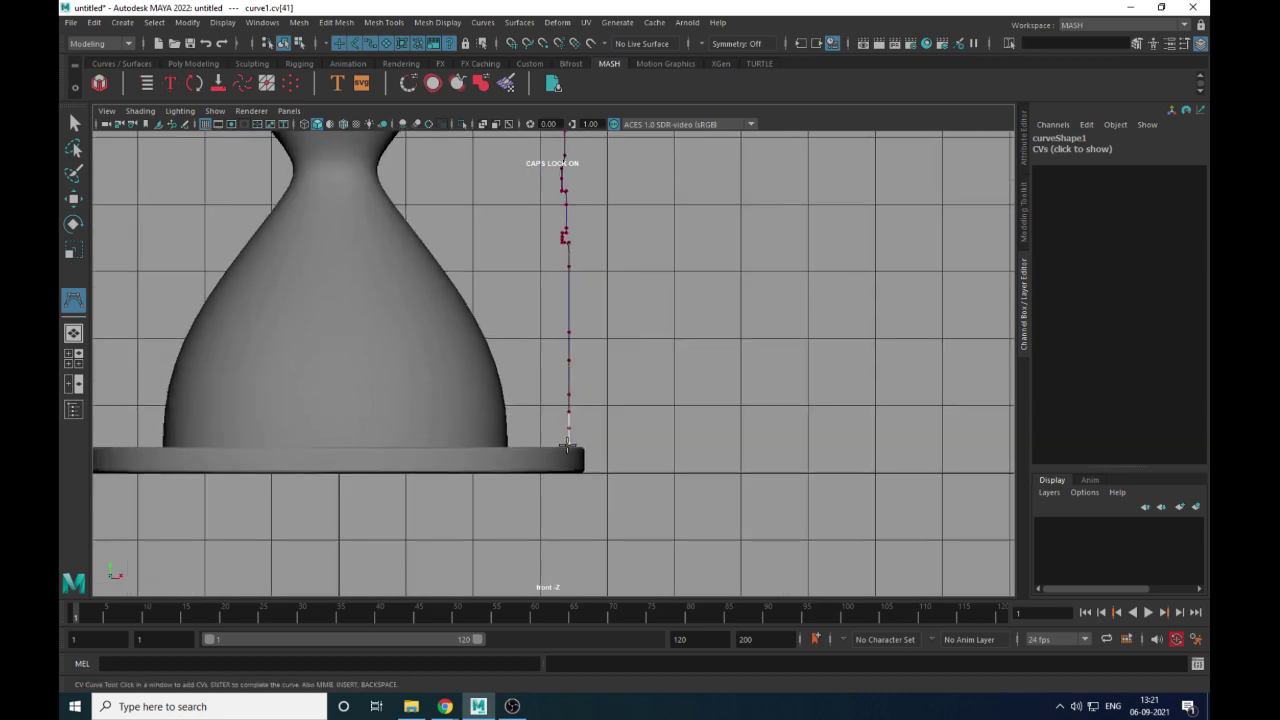
click(560, 447)
key(Return)
Move the profile curve's pivot to the pillar's centerline at the base disc, at about X 3.18 and Y 0.35
alt+middle_drag(655, 300, 577, 714)
alt+middle_drag(570, 405, 583, 443)
alt+middle_drag(558, 323, 575, 283)
key(f)
alt+drag(563, 243, 603, 286)
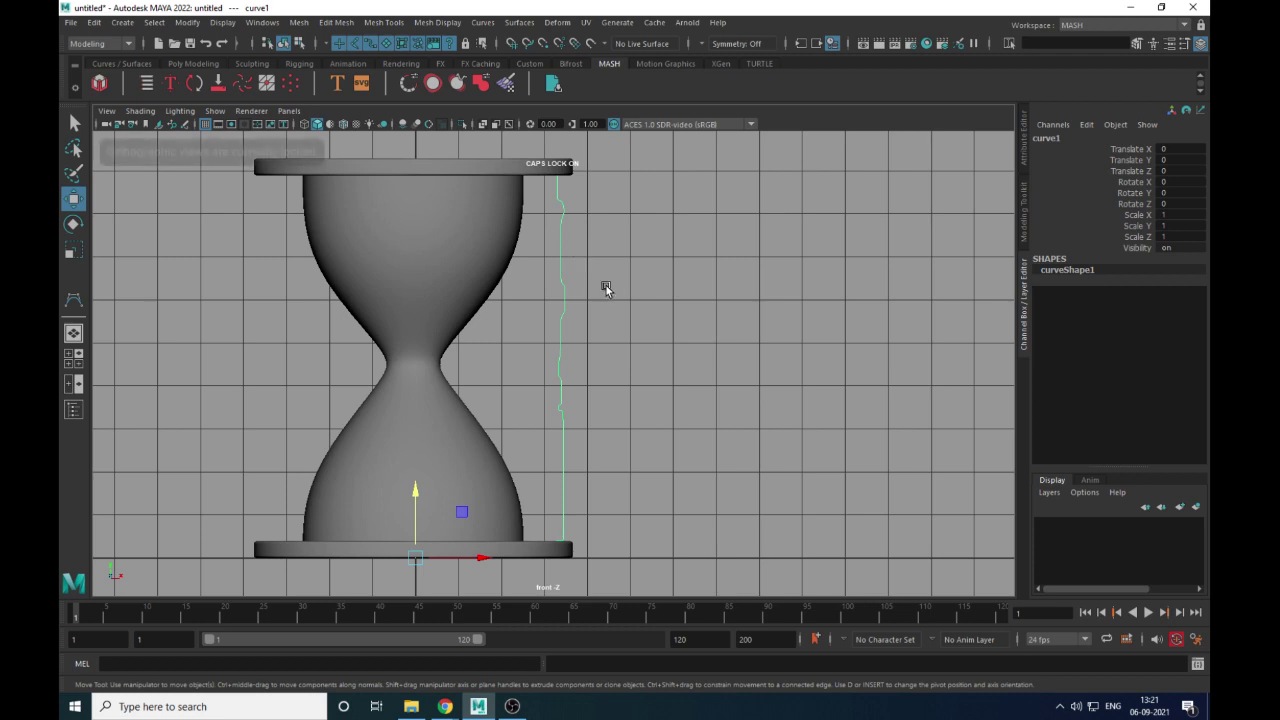
scroll(620, 357, down, 1)
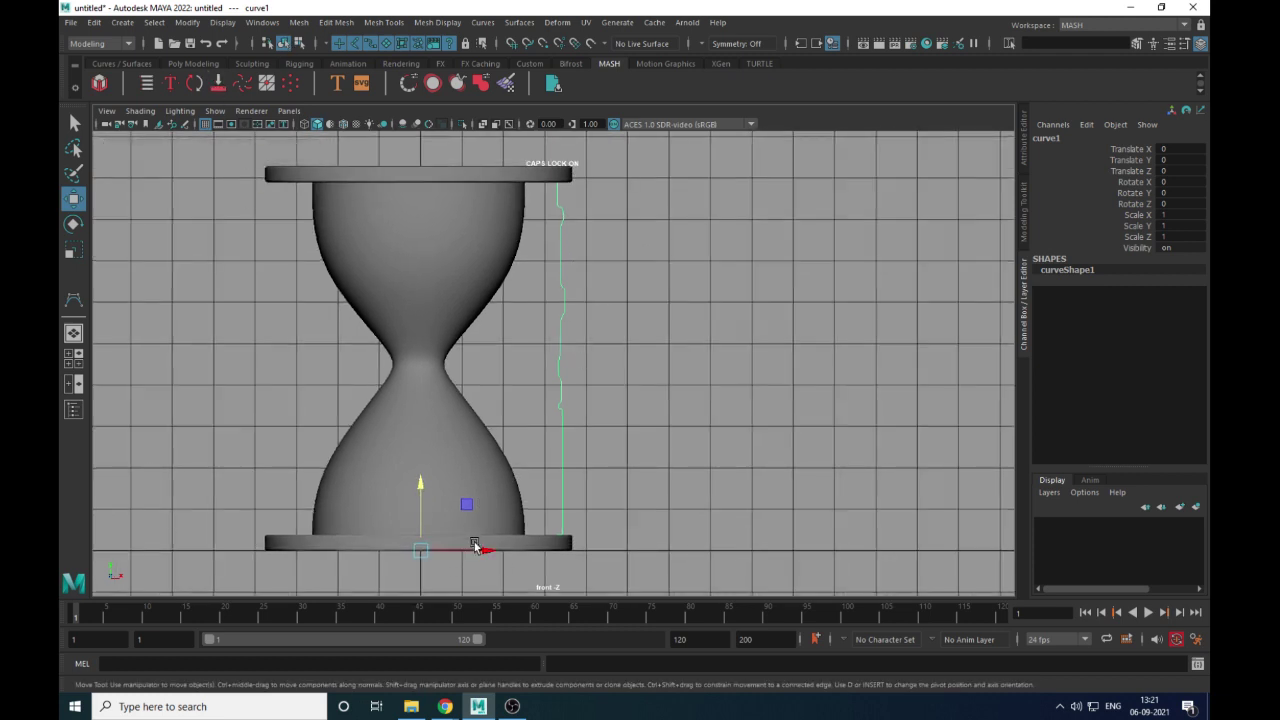
key(d)
drag(427, 563, 558, 546)
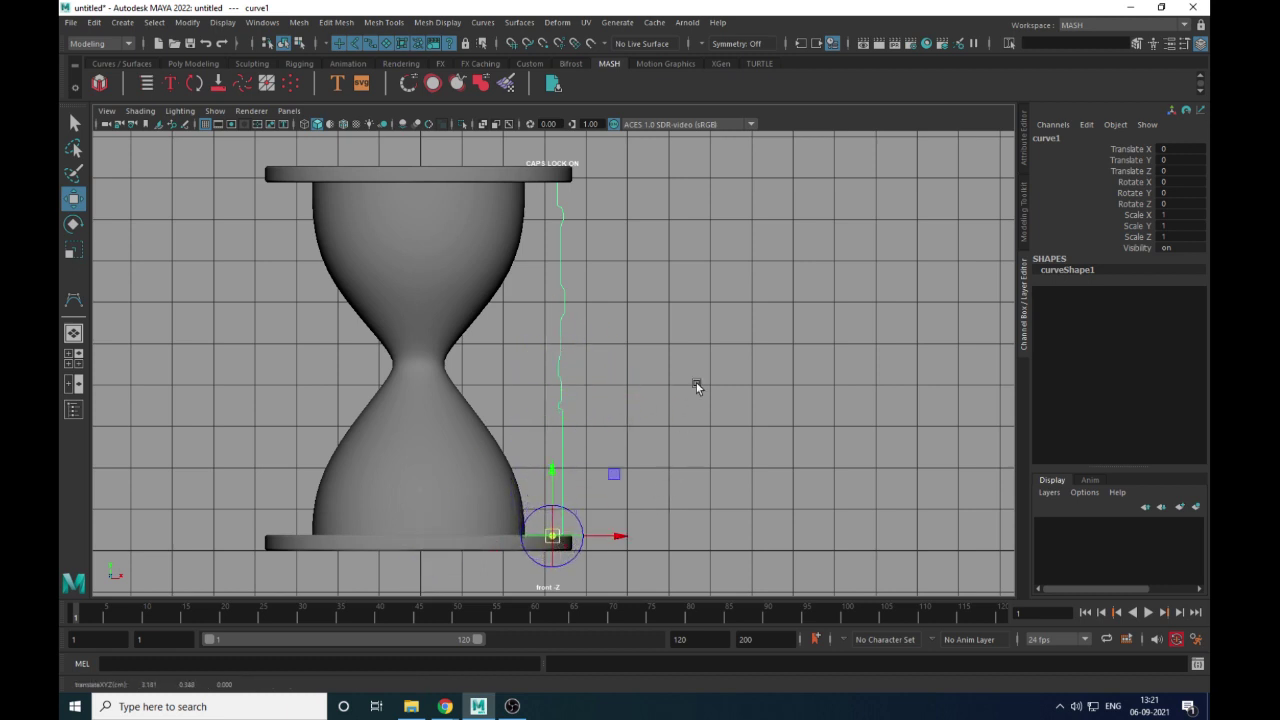
key(d)
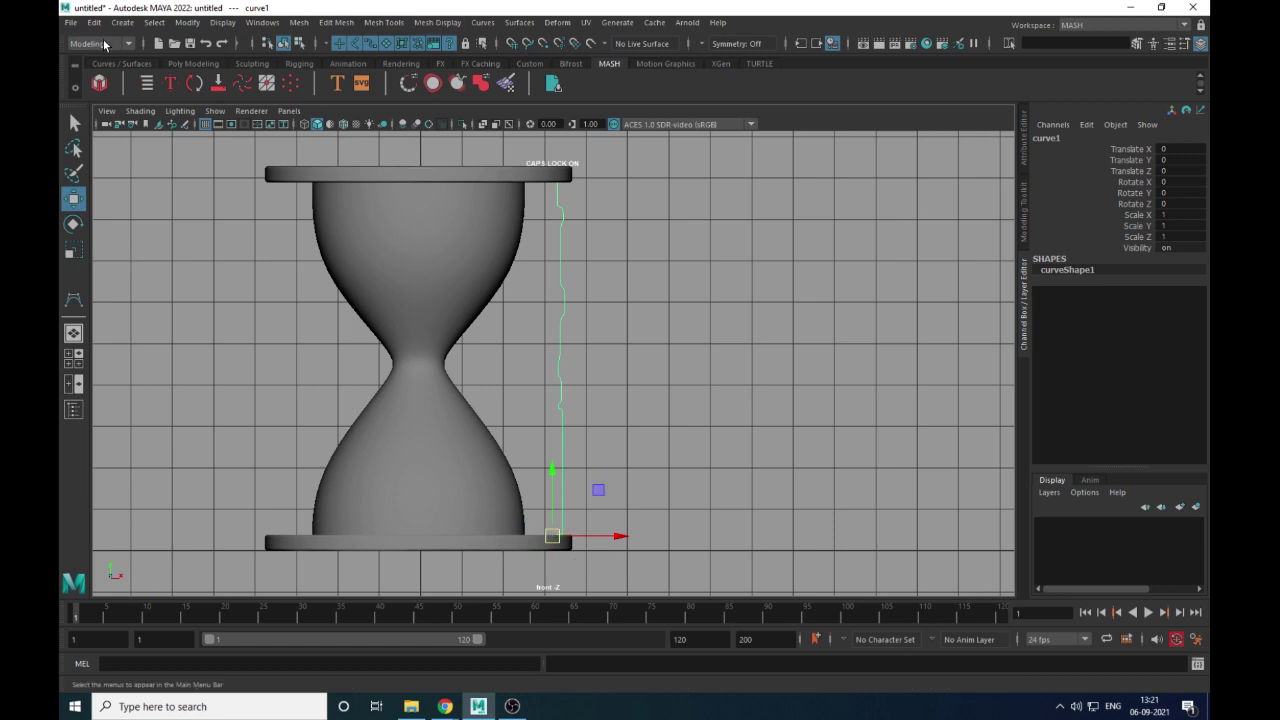
Revolve the profile curve around its pivot to form a turned pillar beside the hourglass
click(518, 25)
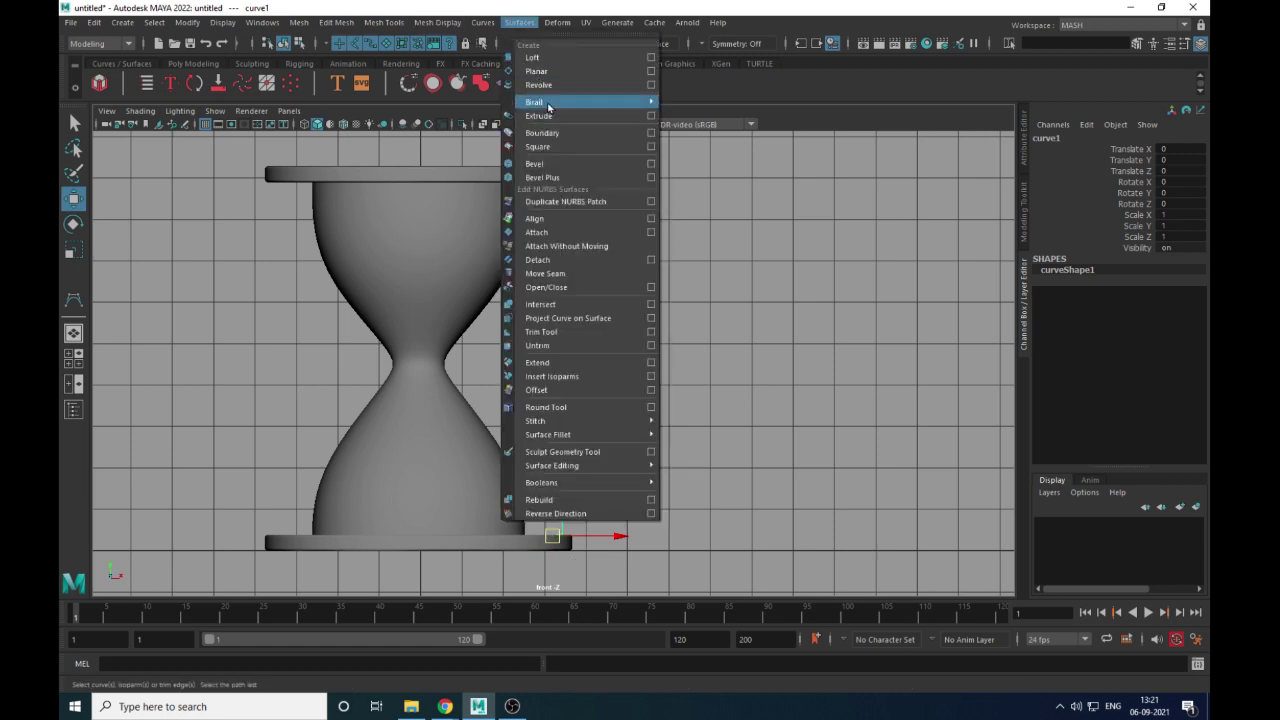
click(606, 88)
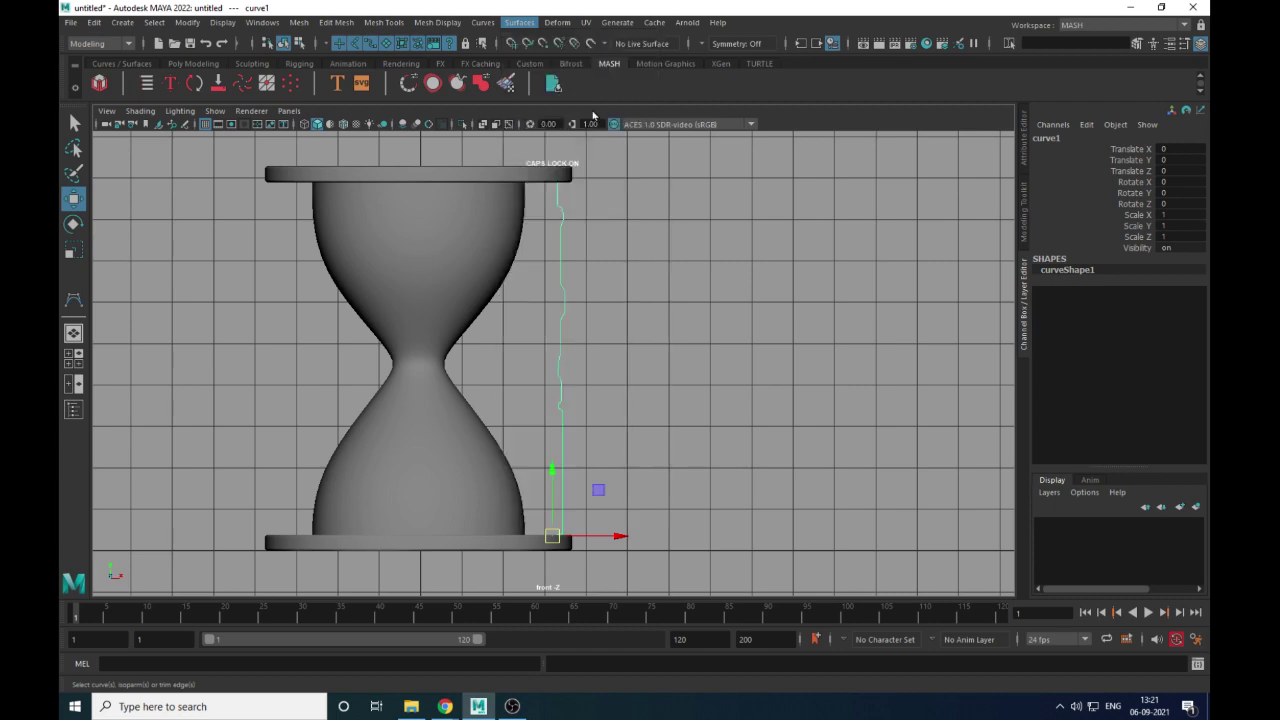
scroll(636, 380, up, 3)
key(space)
drag(642, 377, 645, 344)
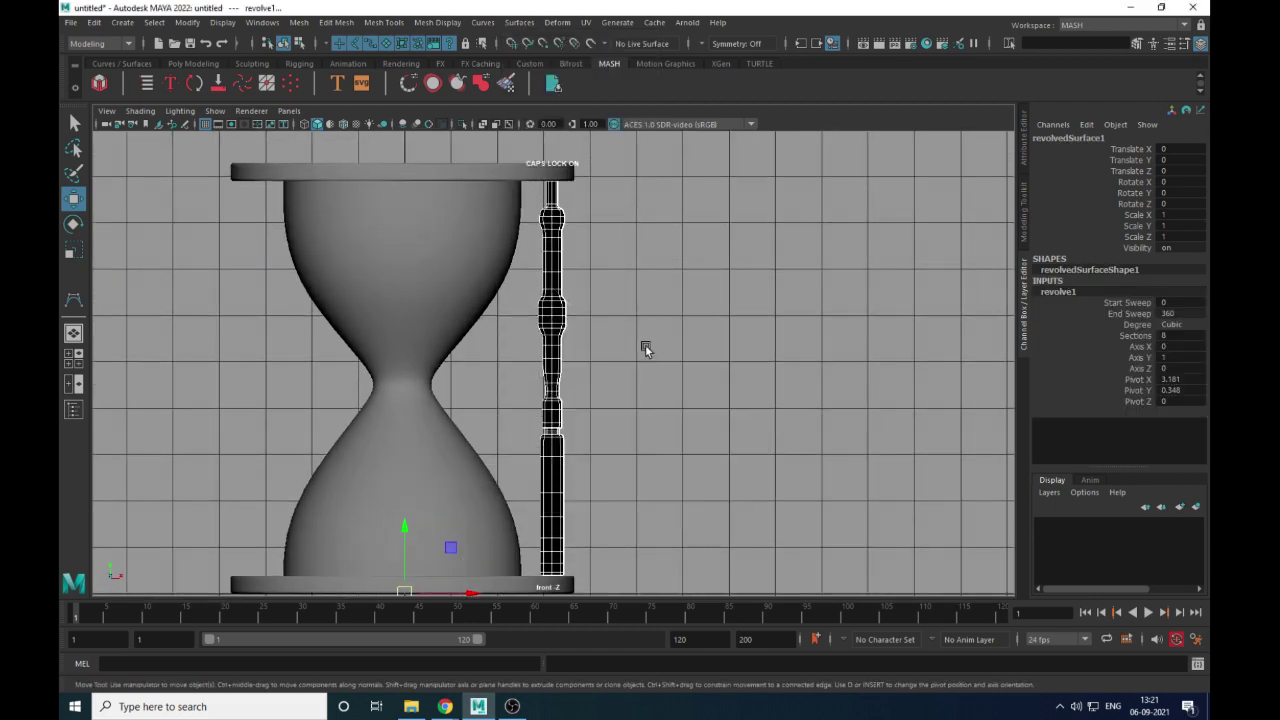
Reverse the surface direction of the revolved pillar in the perspective view
scroll(643, 354, up, 2)
click(731, 389)
alt+drag(615, 432, 625, 280)
click(622, 290)
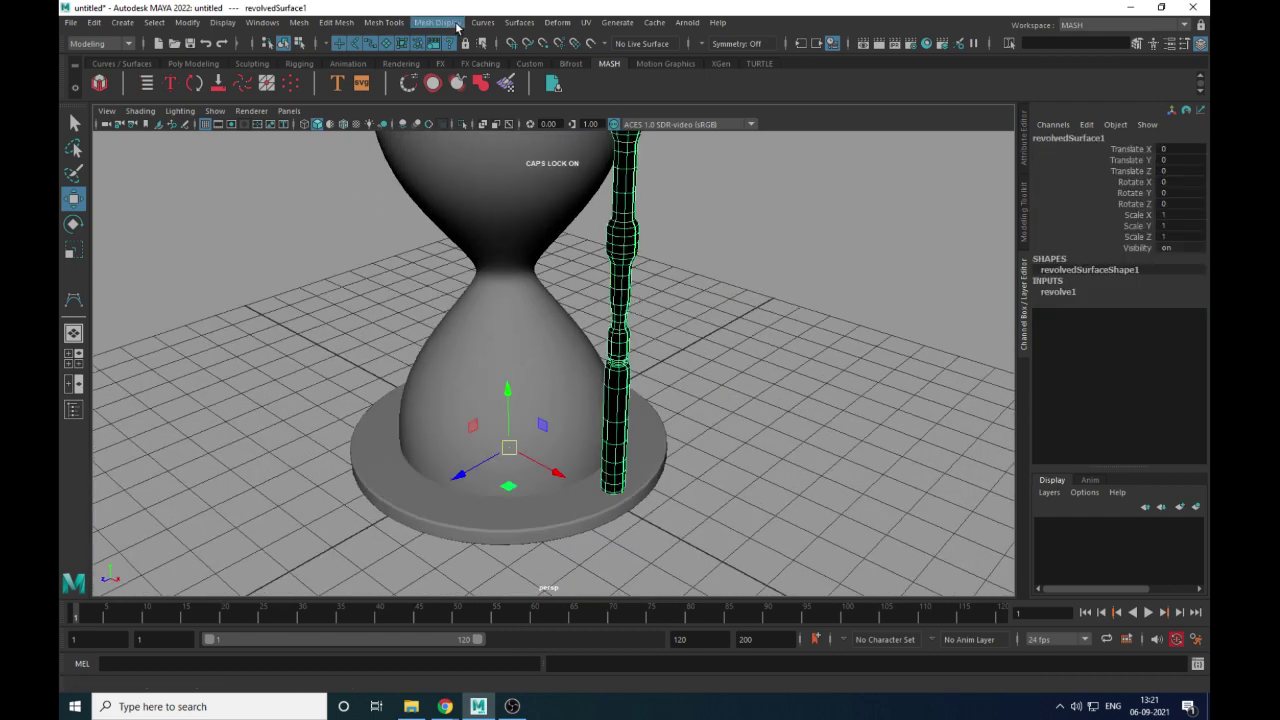
click(519, 22)
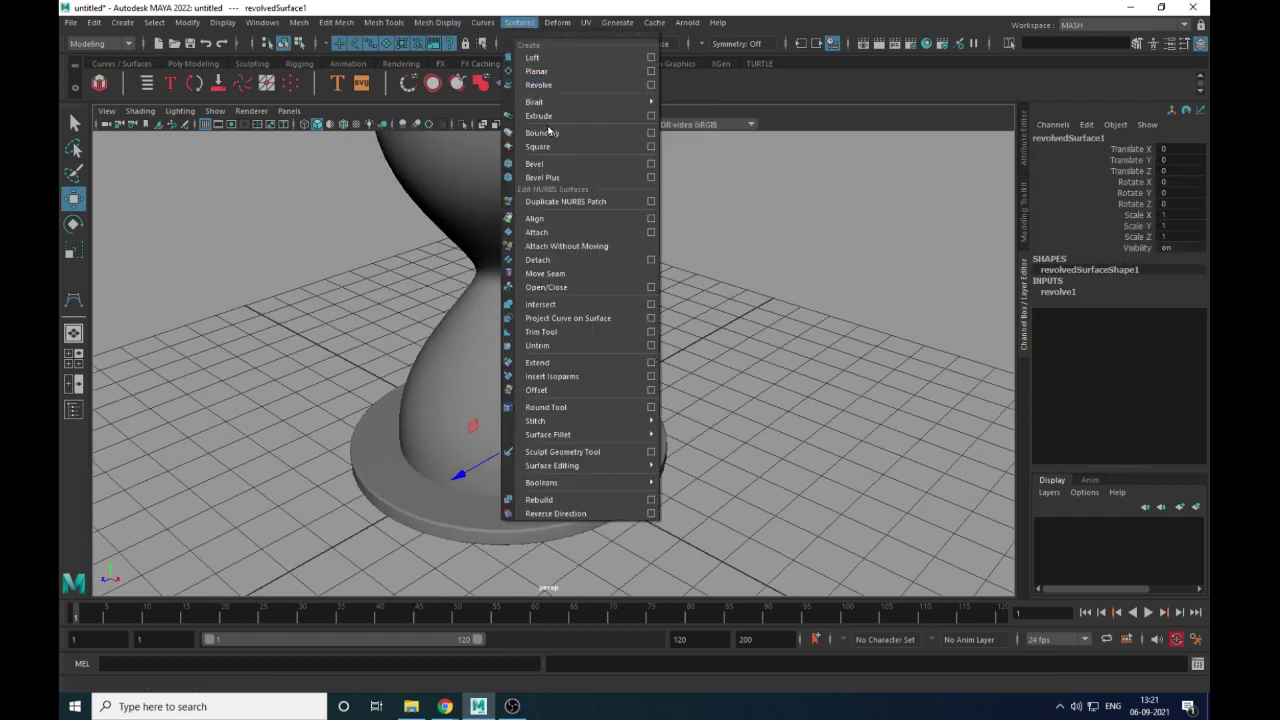
click(562, 513)
click(758, 394)
alt+drag(758, 394, 614, 340)
Delete the construction history of the revolved pillar
click(615, 300)
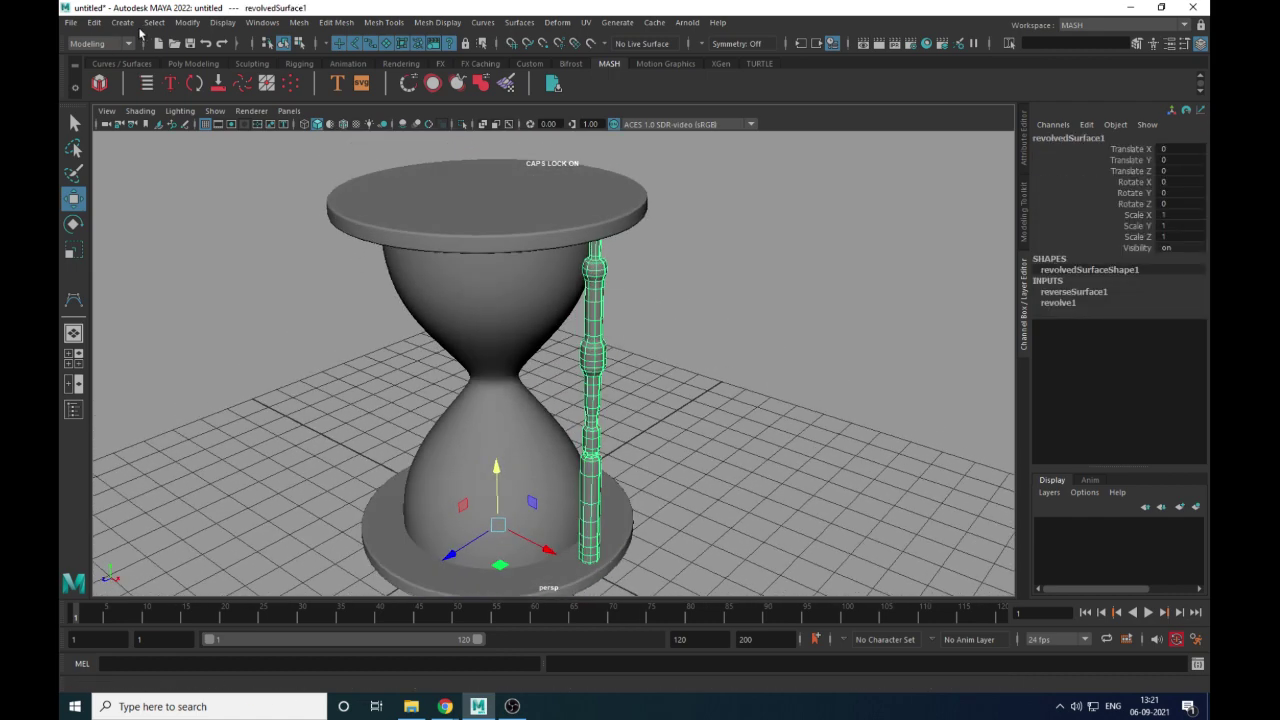
click(94, 22)
mouse_move(240, 184)
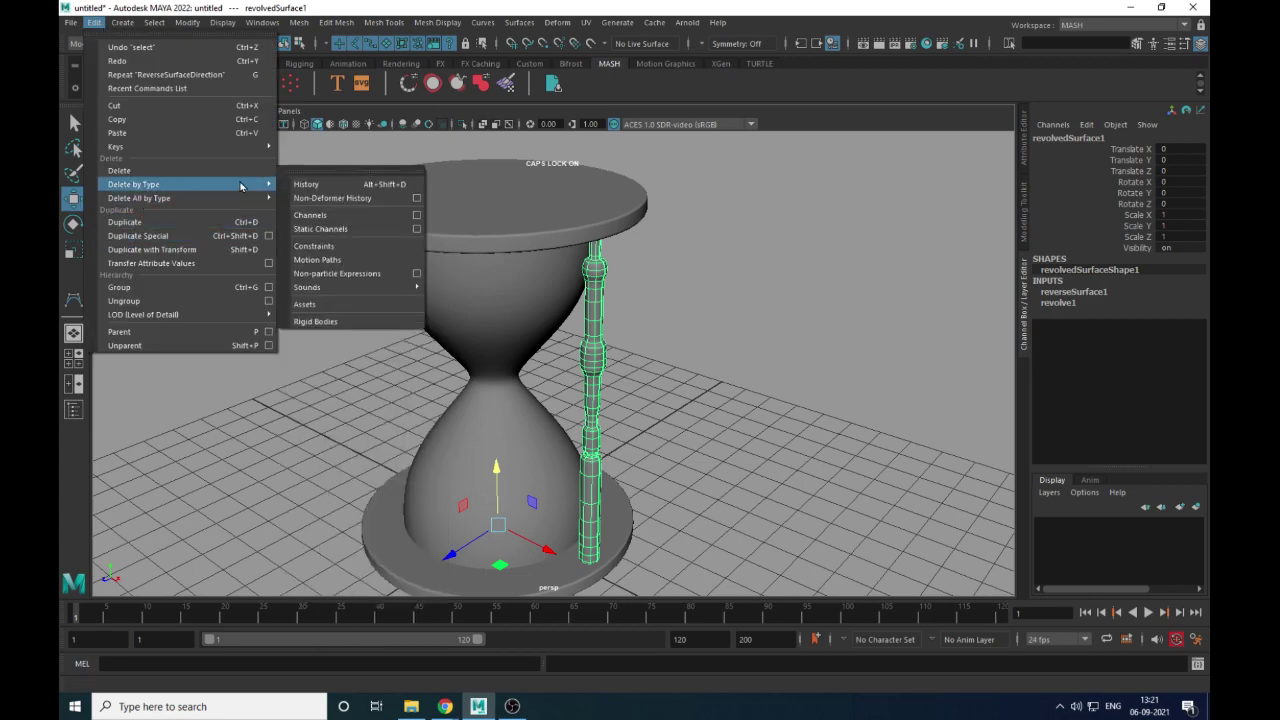
click(305, 184)
alt+drag(760, 383, 704, 385)
click(704, 385)
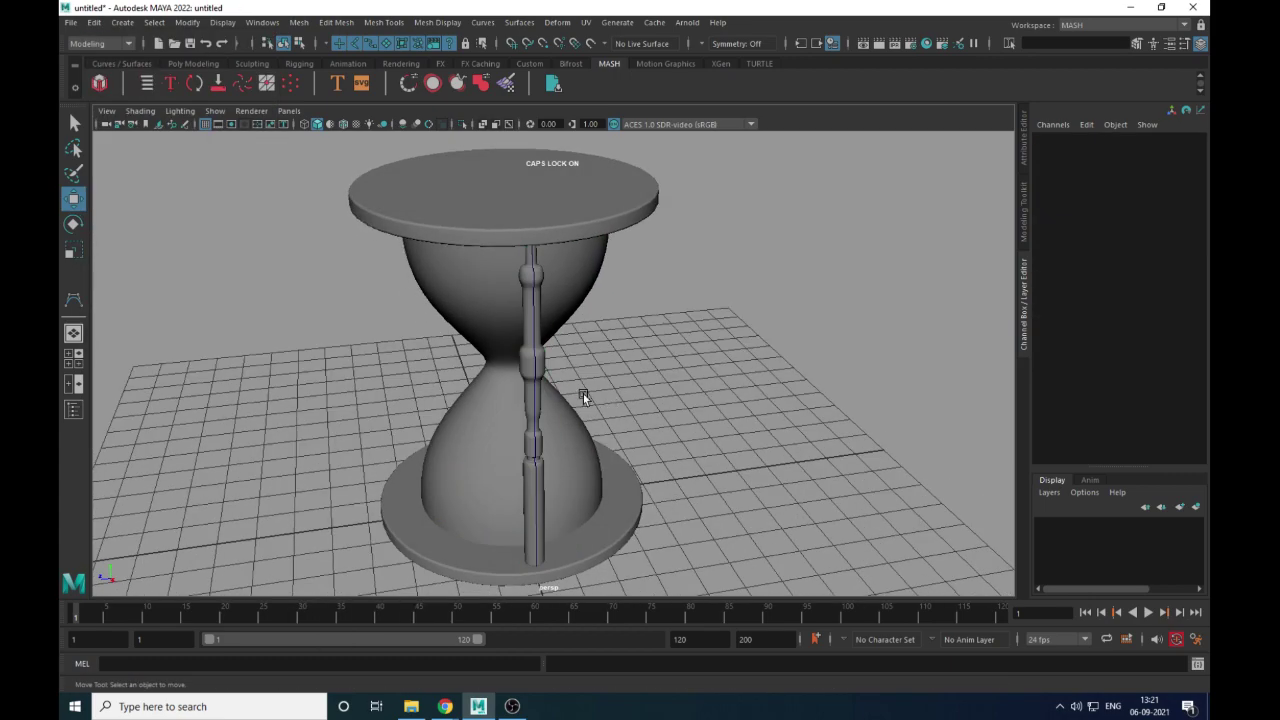
Undo the history deletion on the revolved pillar
alt+drag(583, 394, 666, 370)
alt+middle_drag(636, 510, 618, 413)
scroll(618, 413, up, 3)
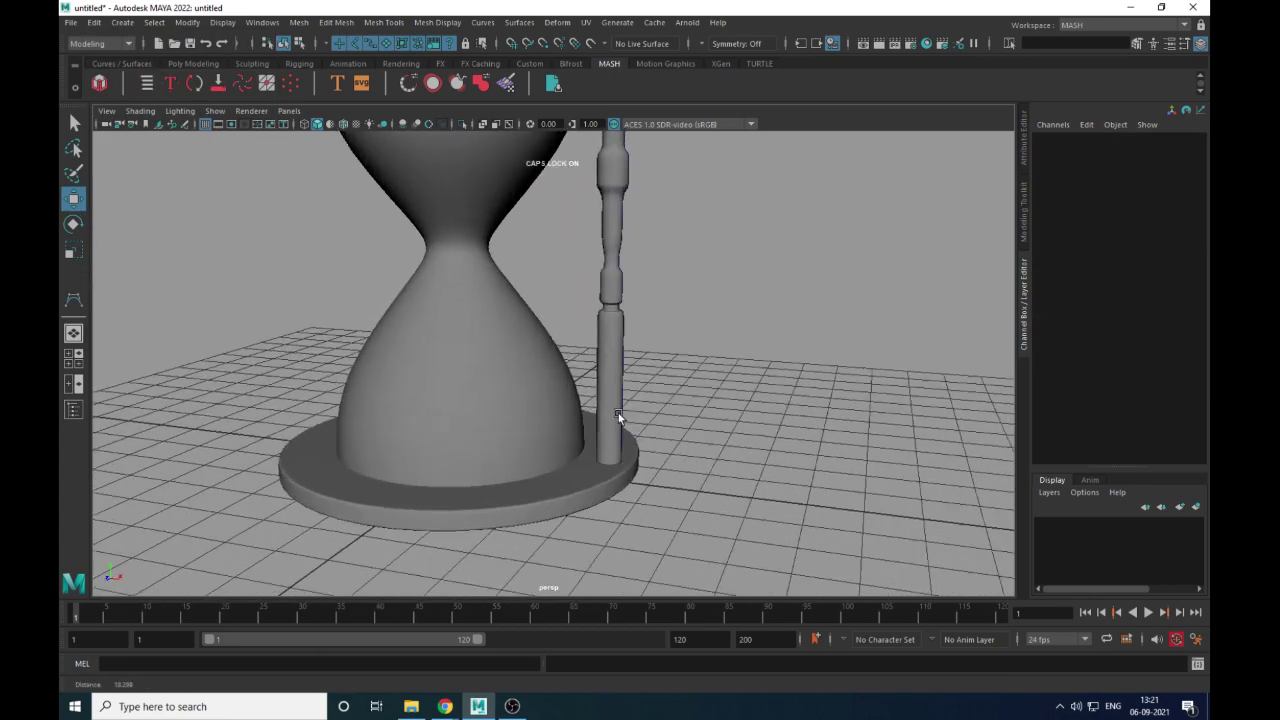
scroll(624, 422, up, 1)
key(ctrl+z)
key(ctrl+z)
key(ctrl+z)
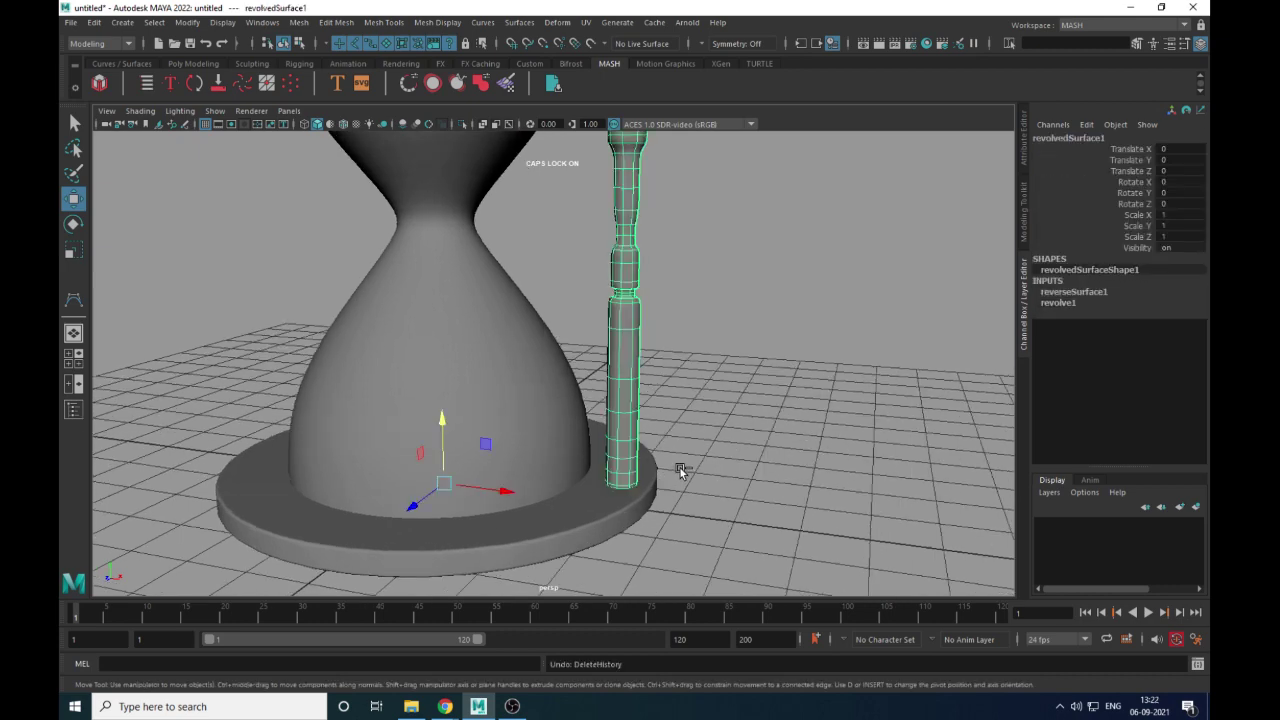
alt+drag(674, 462, 636, 427)
click(608, 432)
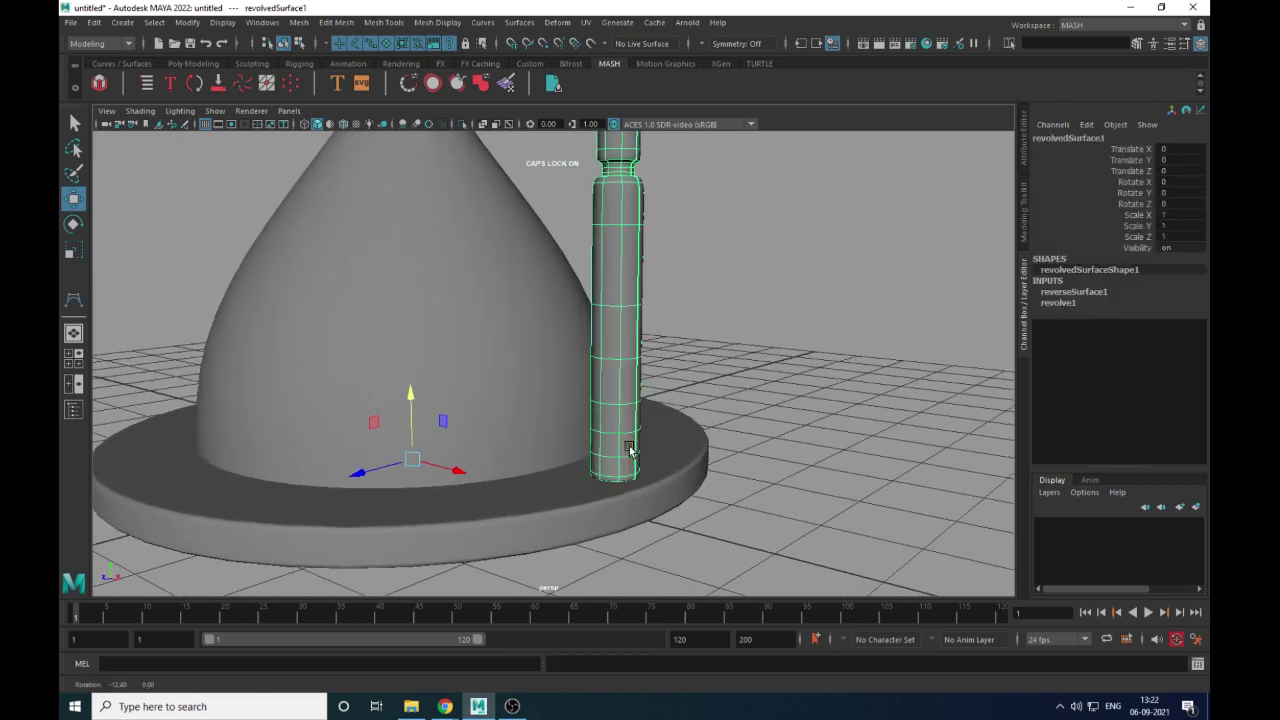
click(678, 432)
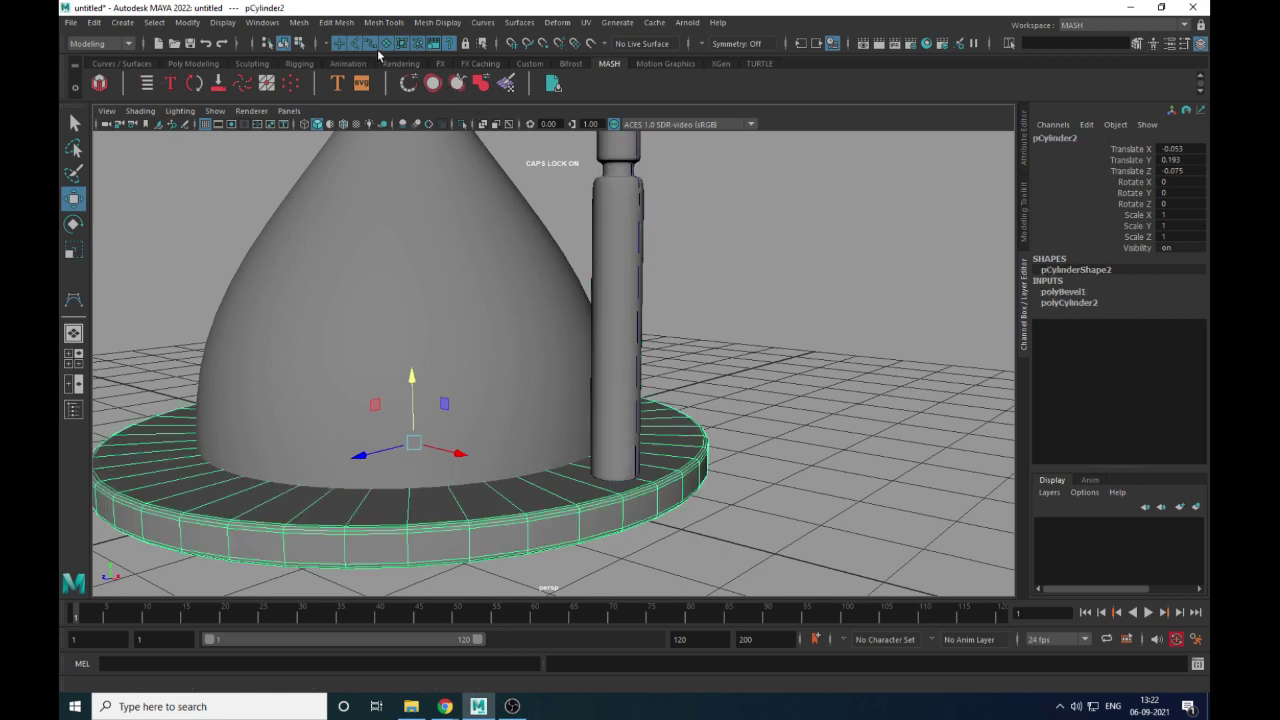
click(720, 419)
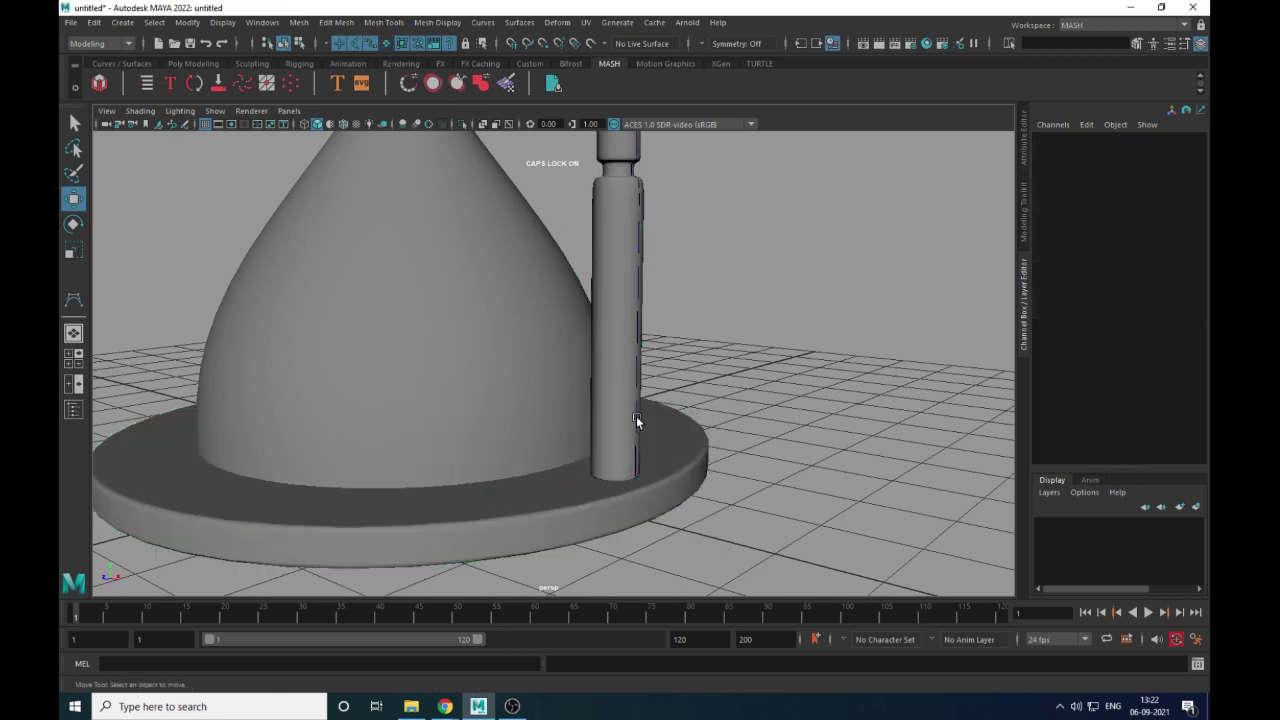
Move the lowest control vertices of the pillar's profile curve inward toward its axis to narrow the foot
click(636, 416)
alt+drag(636, 416, 685, 413)
right_drag(731, 391, 805, 352)
drag(694, 465, 718, 474)
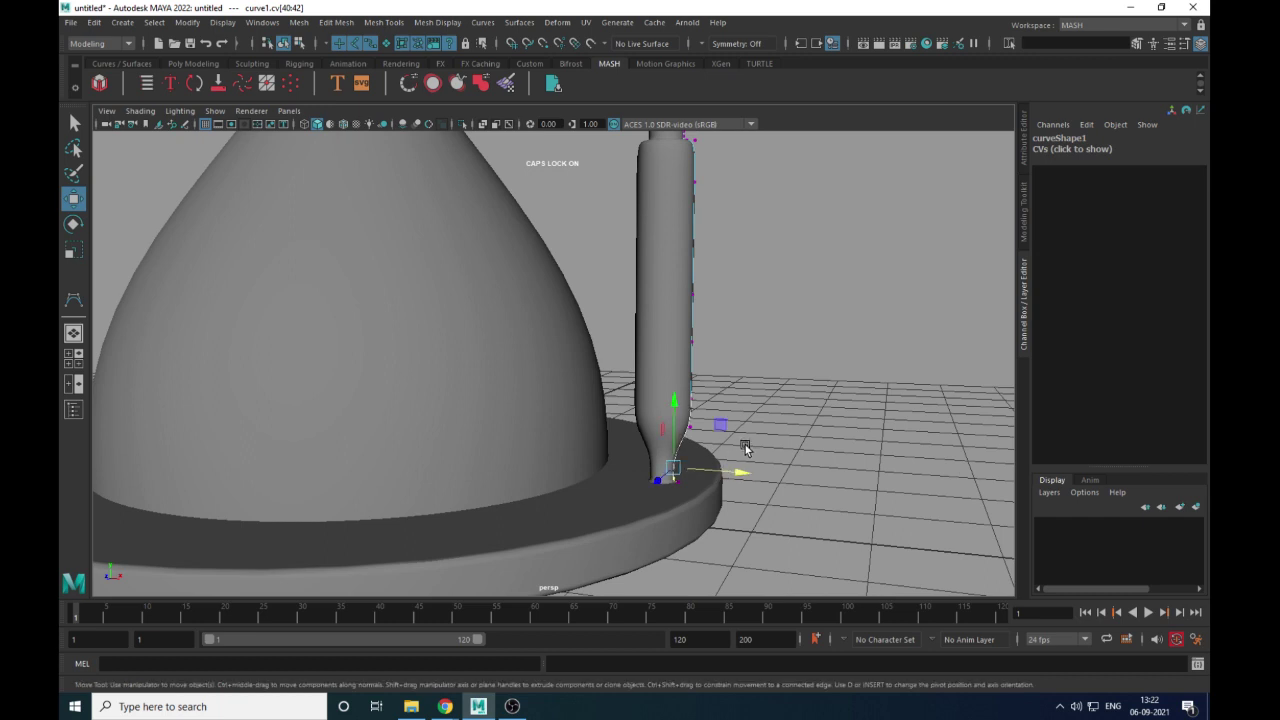
click(681, 423)
drag(743, 429, 724, 432)
click(680, 385)
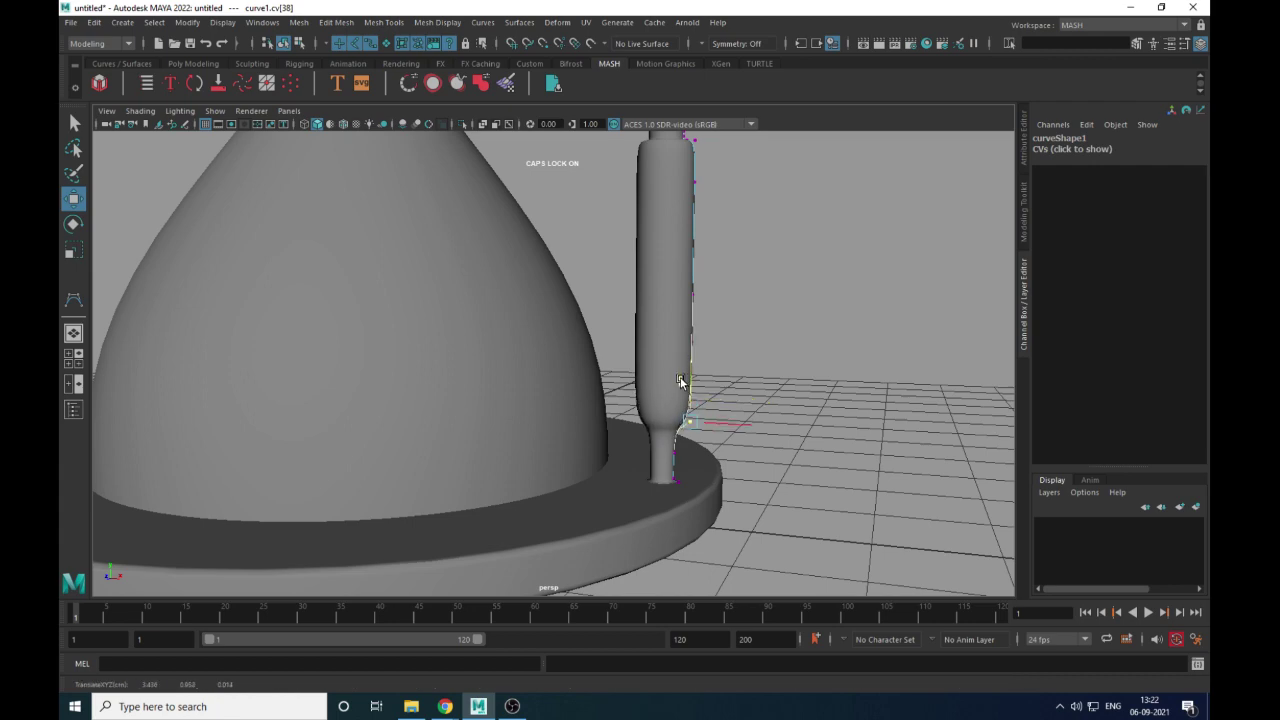
Adjust the heights of the profile curve's control vertices just above the foot to sharpen the pillar's lower shoulder
alt+right_drag(736, 378, 543, 371)
alt+middle_drag(634, 442, 608, 580)
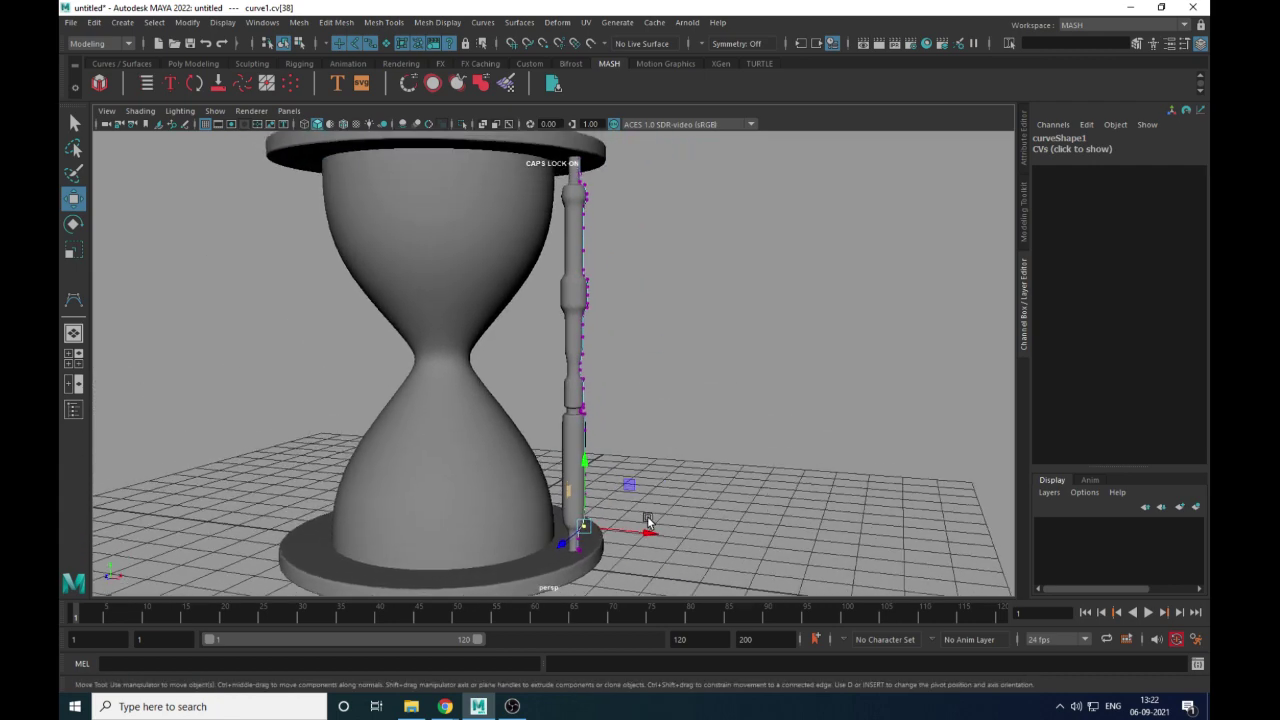
alt+middle_drag(651, 523, 664, 480)
alt+right_drag(664, 480, 658, 548)
alt+middle_drag(658, 548, 668, 415)
alt+right_drag(668, 415, 775, 598)
drag(705, 417, 633, 333)
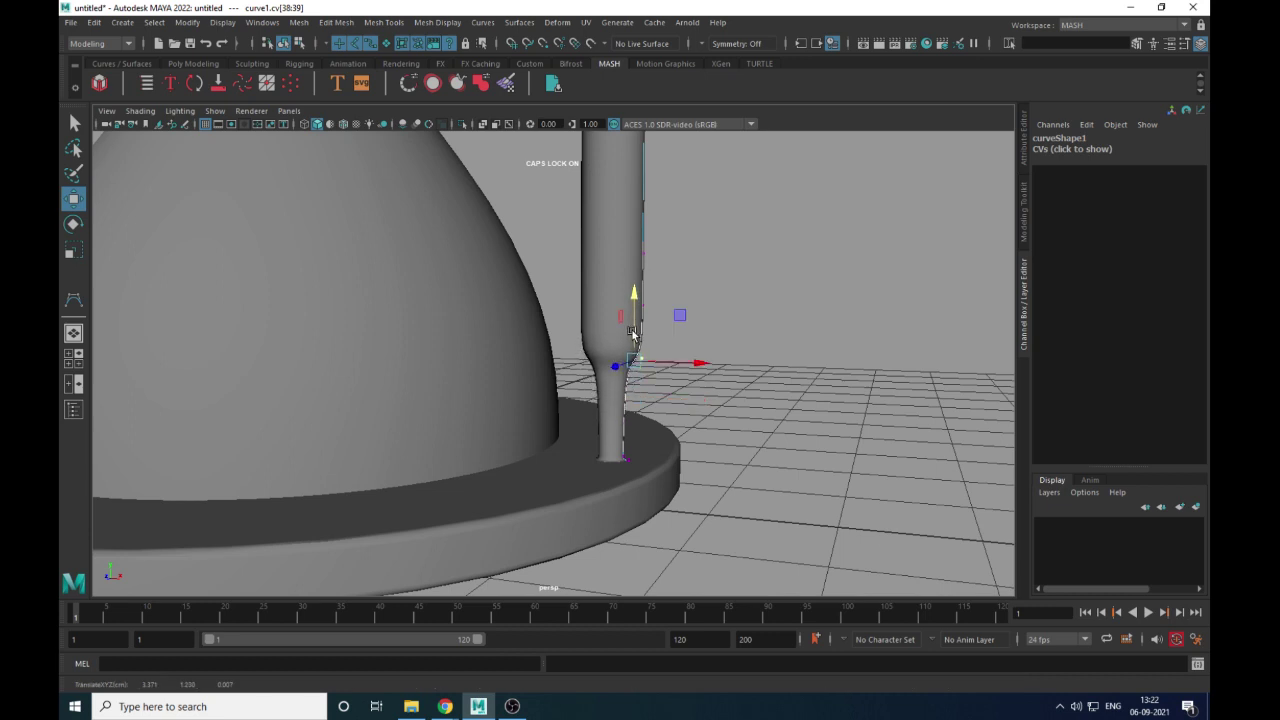
click(612, 365)
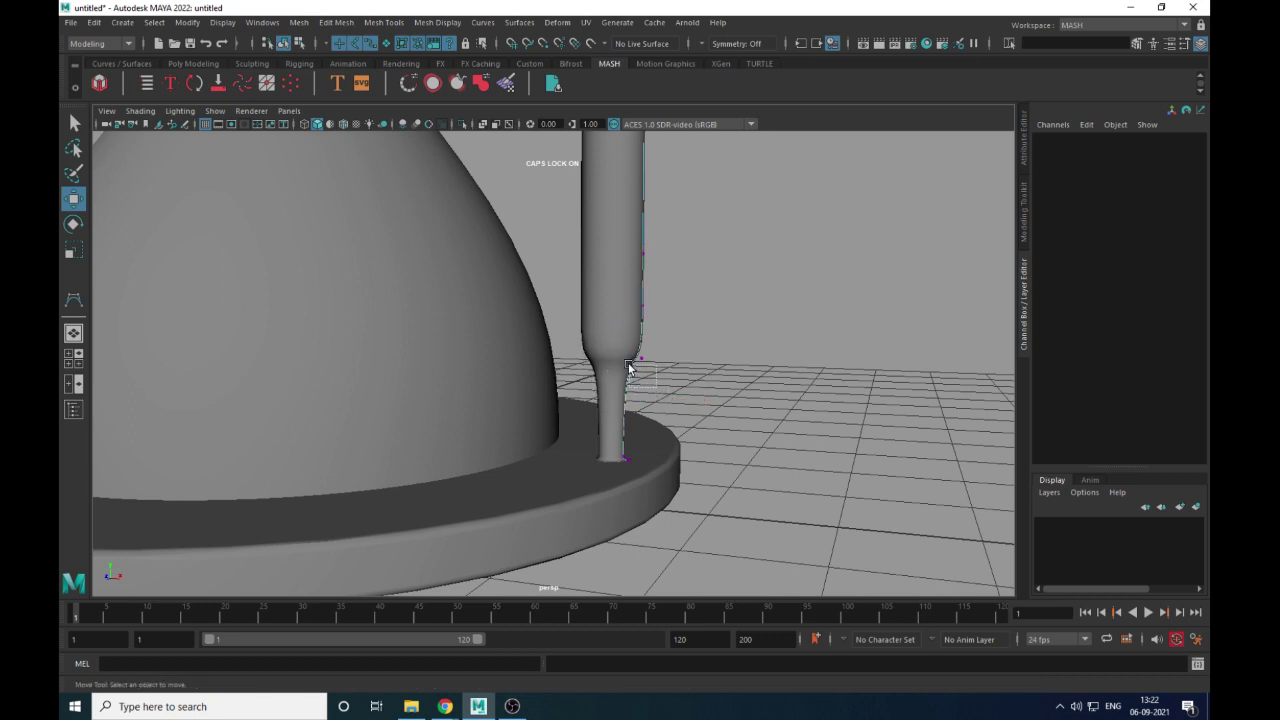
click(628, 367)
drag(628, 360, 628, 335)
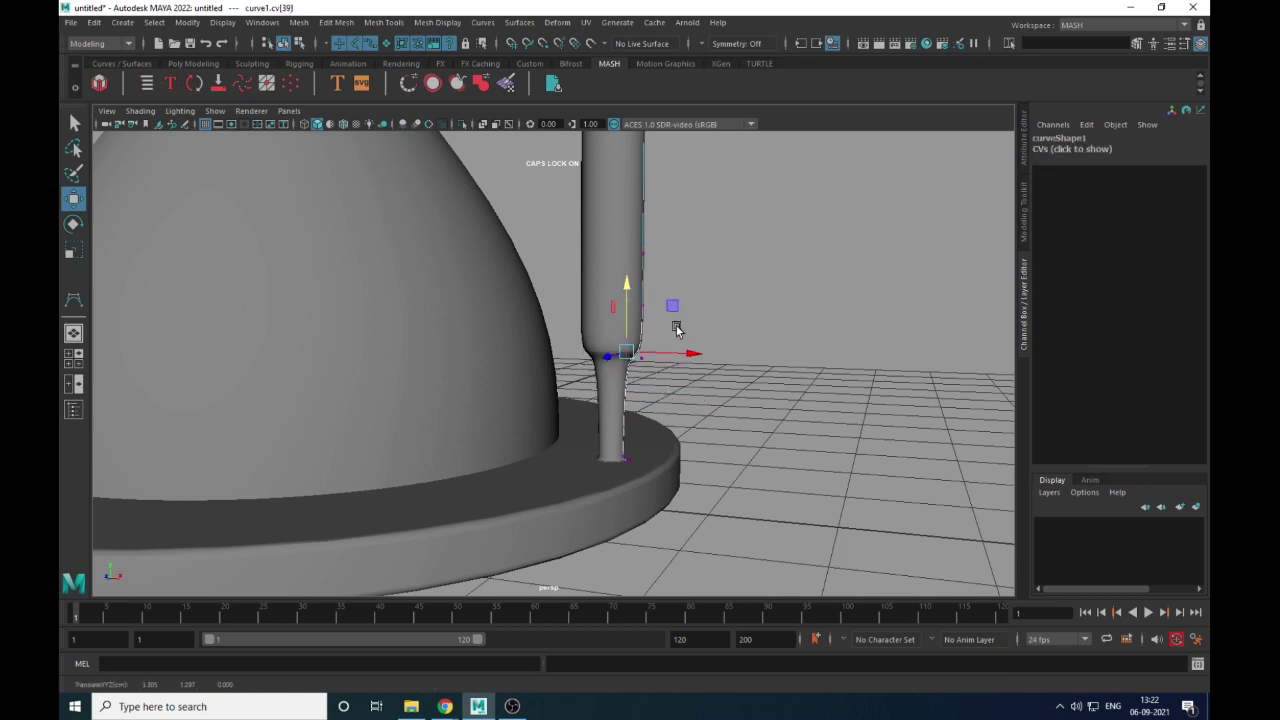
click(634, 297)
drag(641, 277, 646, 311)
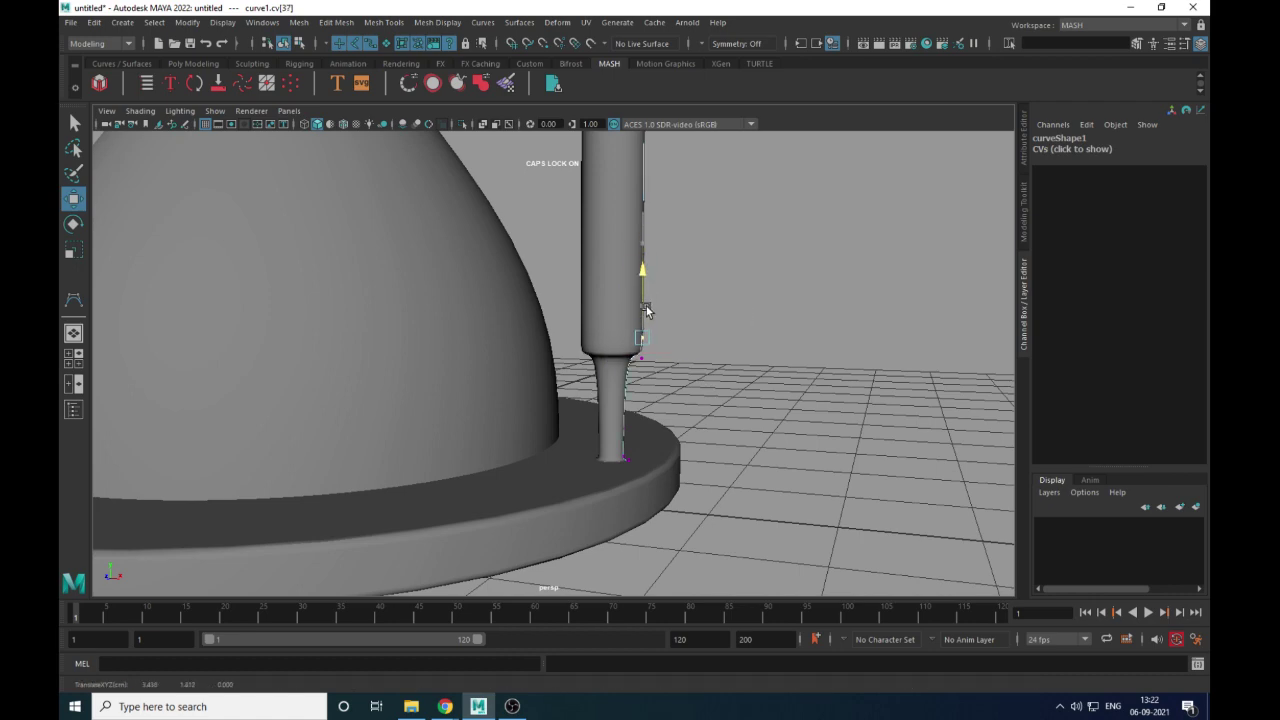
Leave component editing of the profile curve, return to object selection and make surface objects selectable
alt+right_drag(712, 483, 600, 420)
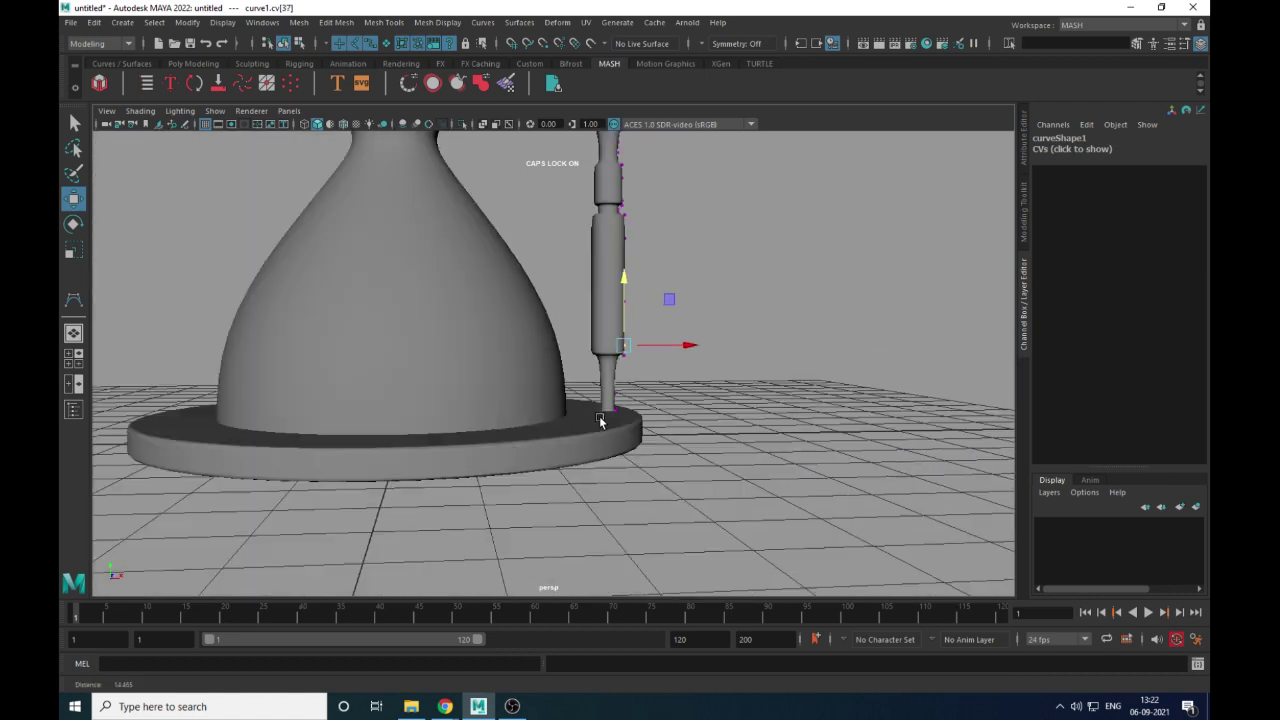
alt+middle_drag(600, 420, 565, 630)
alt+right_drag(749, 457, 533, 394)
alt+drag(533, 394, 585, 408)
alt+middle_drag(585, 408, 585, 368)
alt+drag(585, 368, 574, 380)
alt+middle_drag(591, 400, 591, 442)
click(690, 420)
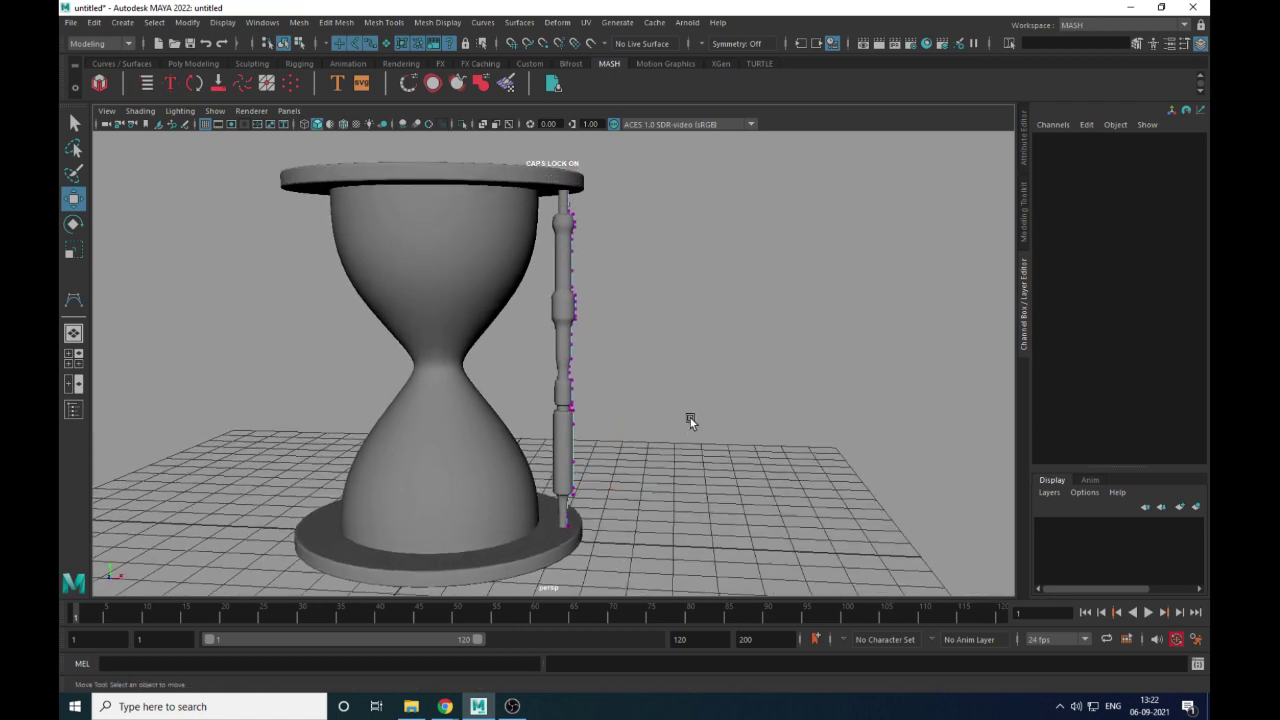
key(F8)
click(683, 418)
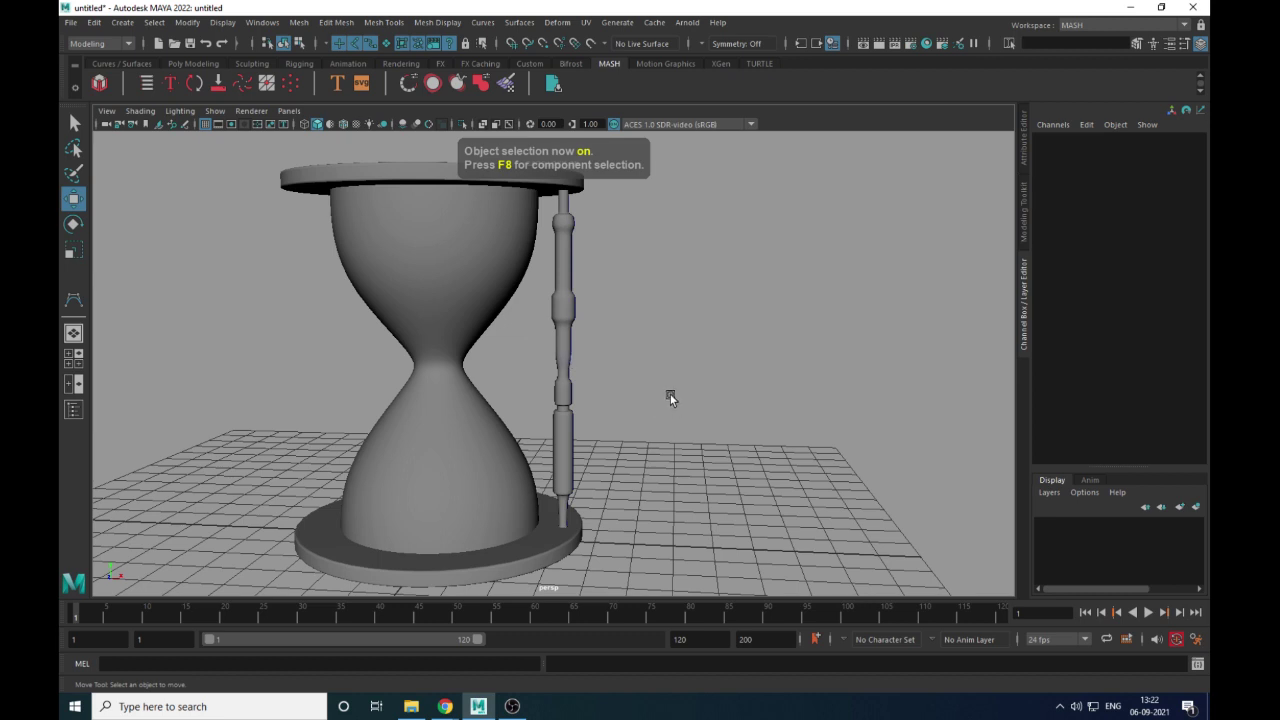
key(F8)
key(F8)
key(F8)
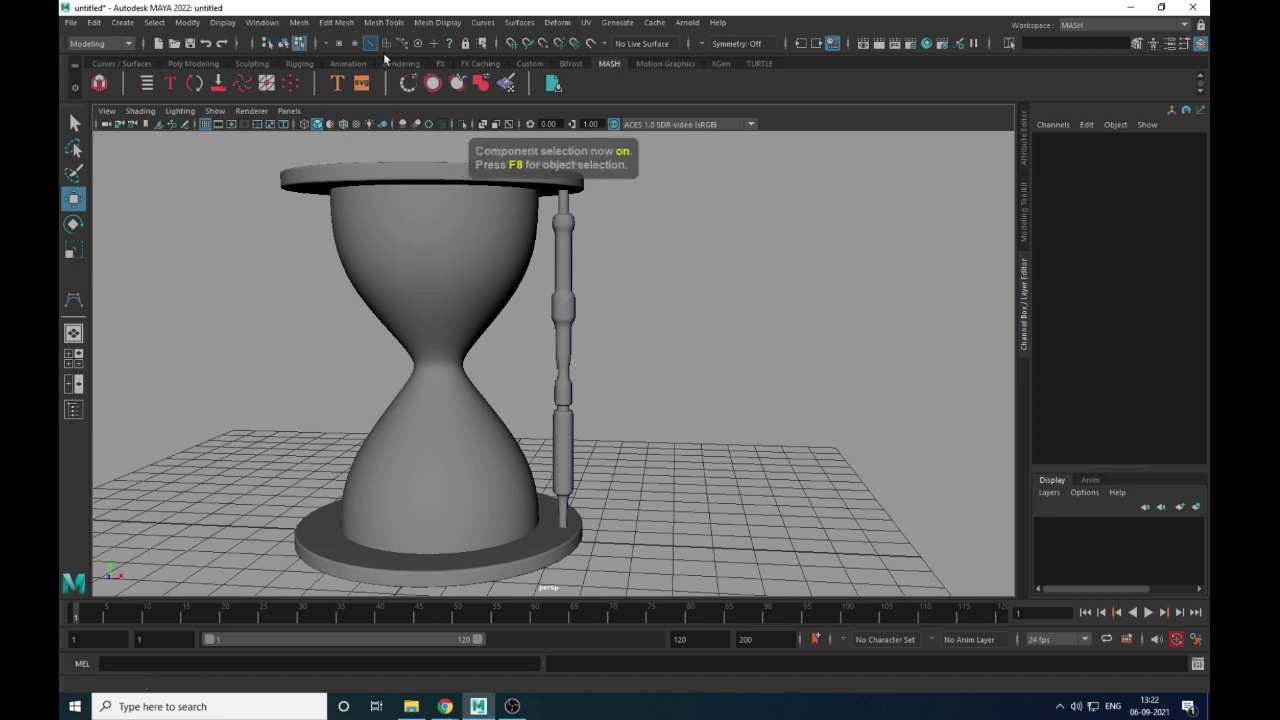
alt+drag(610, 232, 639, 262)
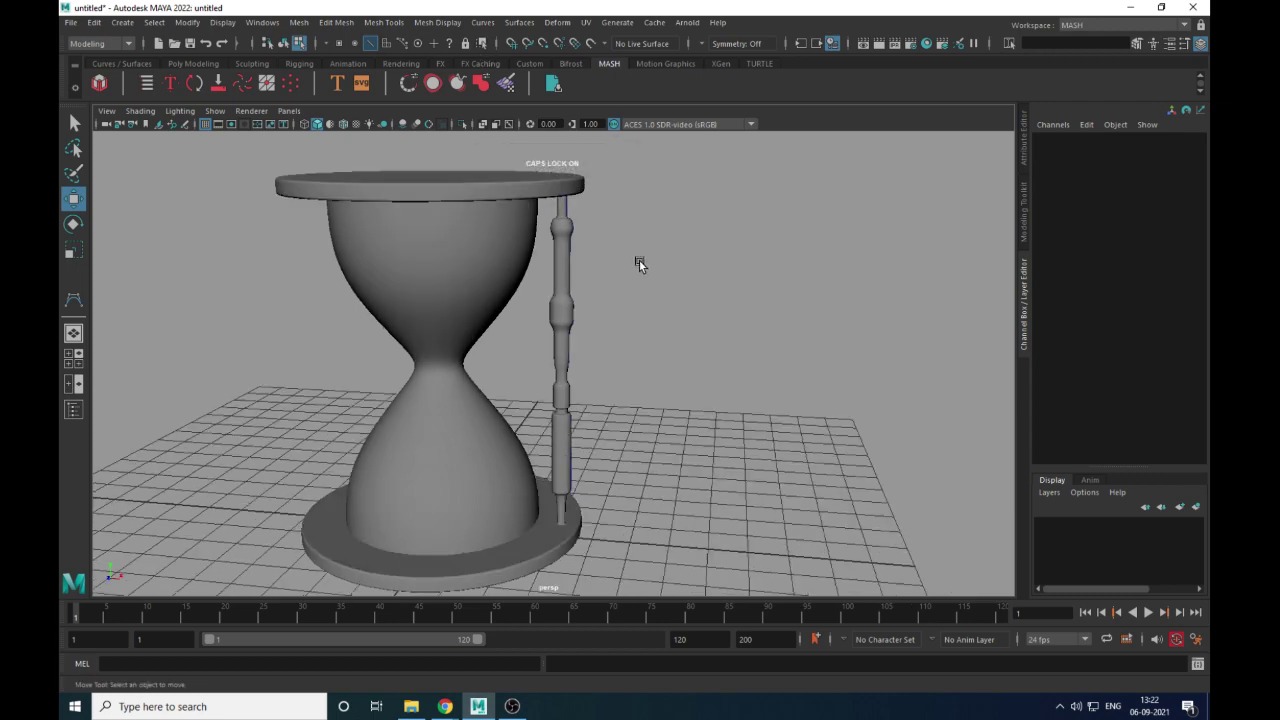
key(F8)
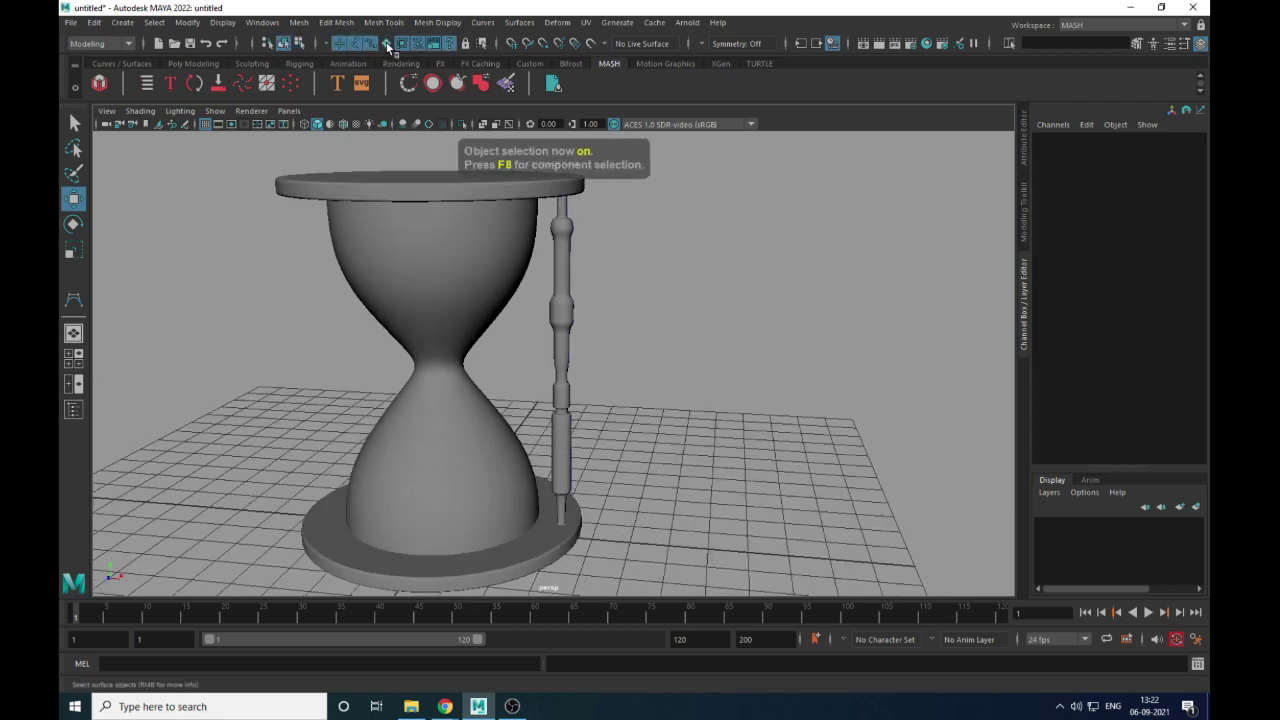
Delete the construction history of the reshaped pillar
click(562, 378)
alt+drag(597, 392, 574, 408)
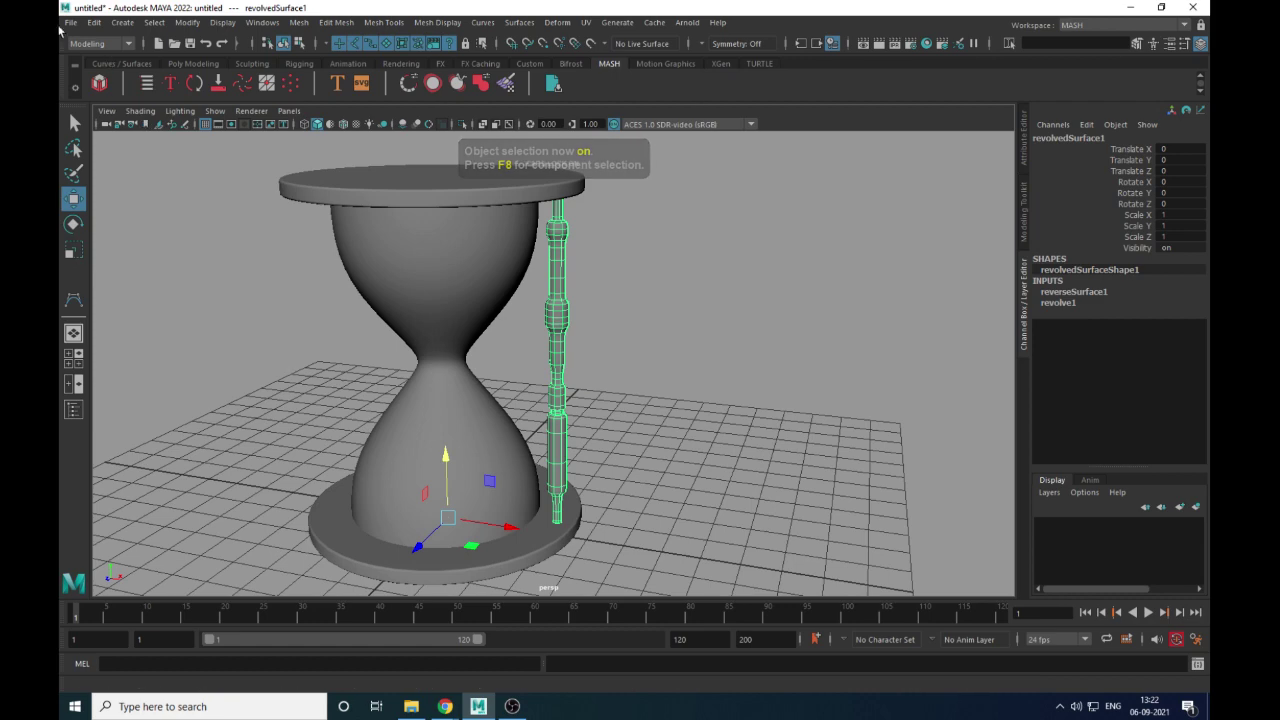
click(94, 22)
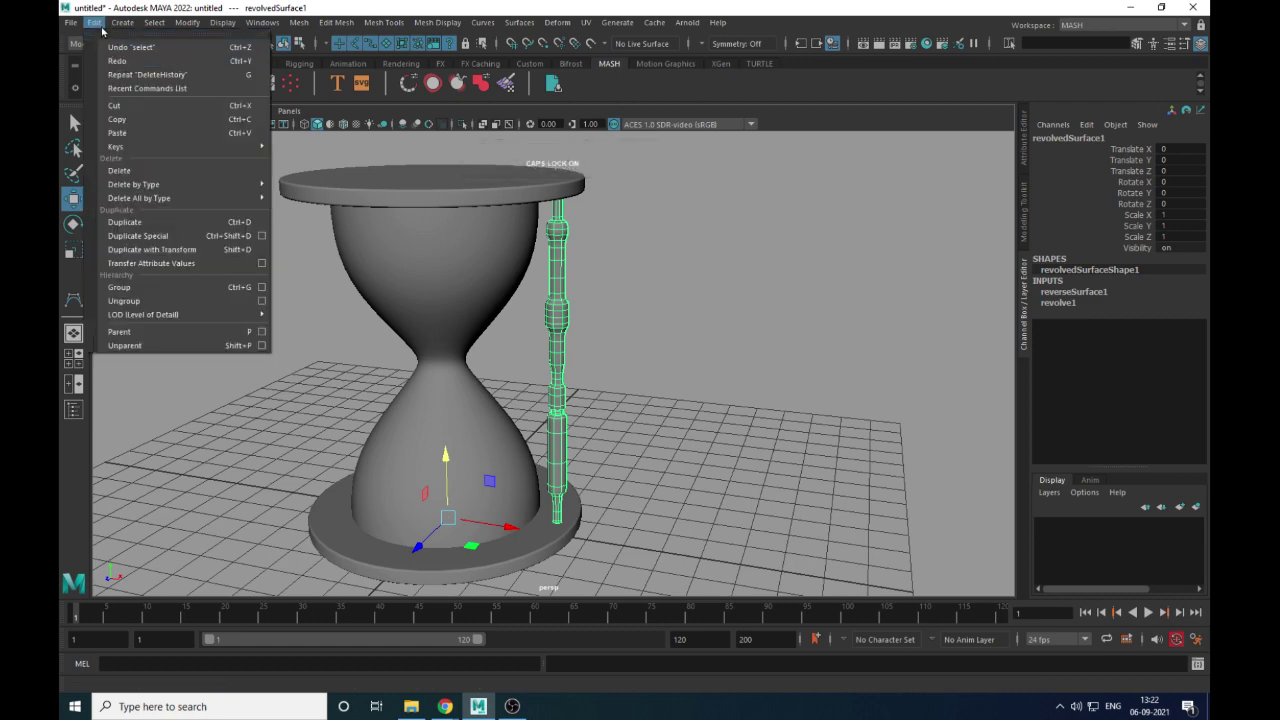
mouse_move(160, 185)
click(304, 187)
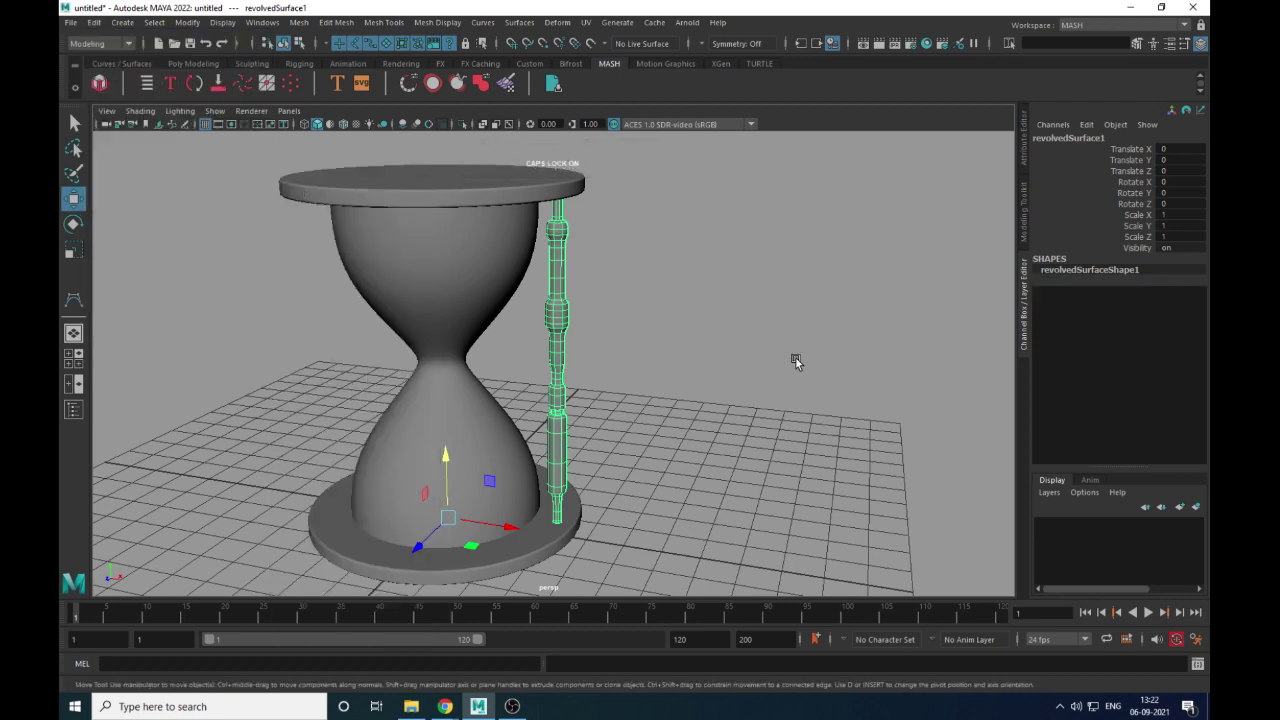
Duplicate the pillar and rotate the copy about 121° in Y around the hourglass, working in the wireframe top view
click(695, 380)
alt+drag(695, 380, 543, 346)
click(557, 335)
key(space)
alt+middle_drag(543, 346, 550, 367)
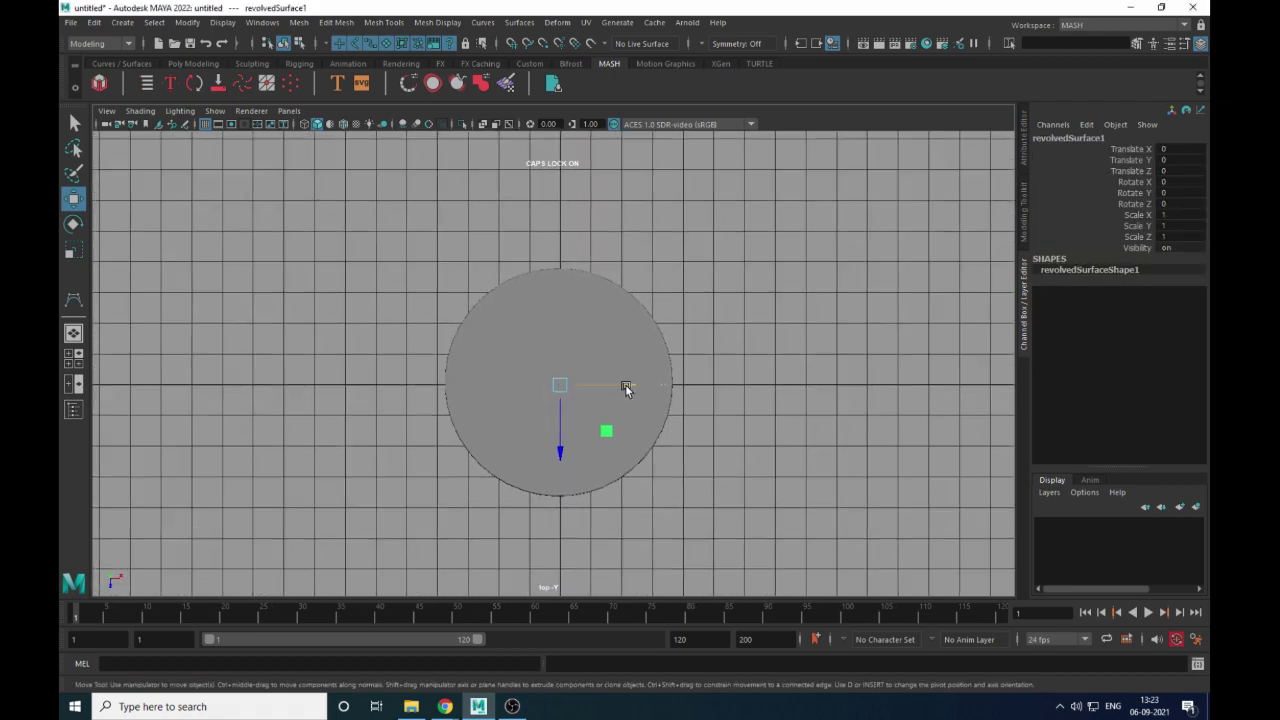
key(4)
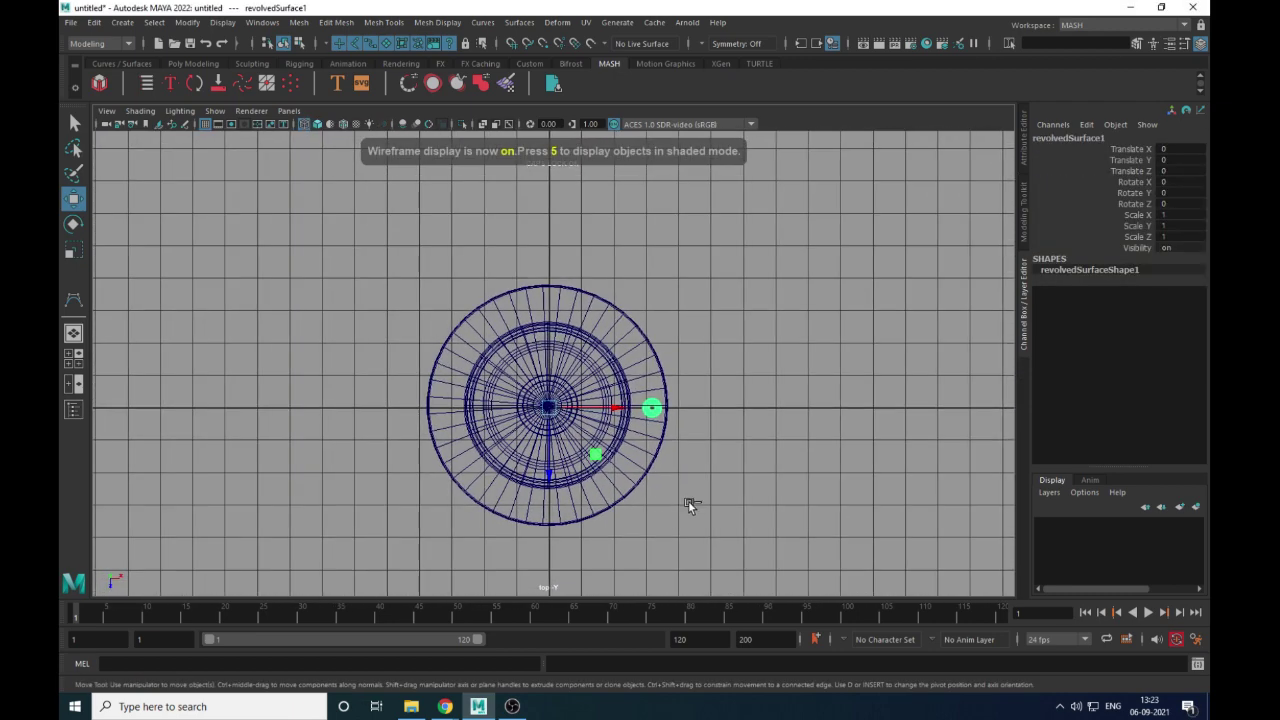
key(e)
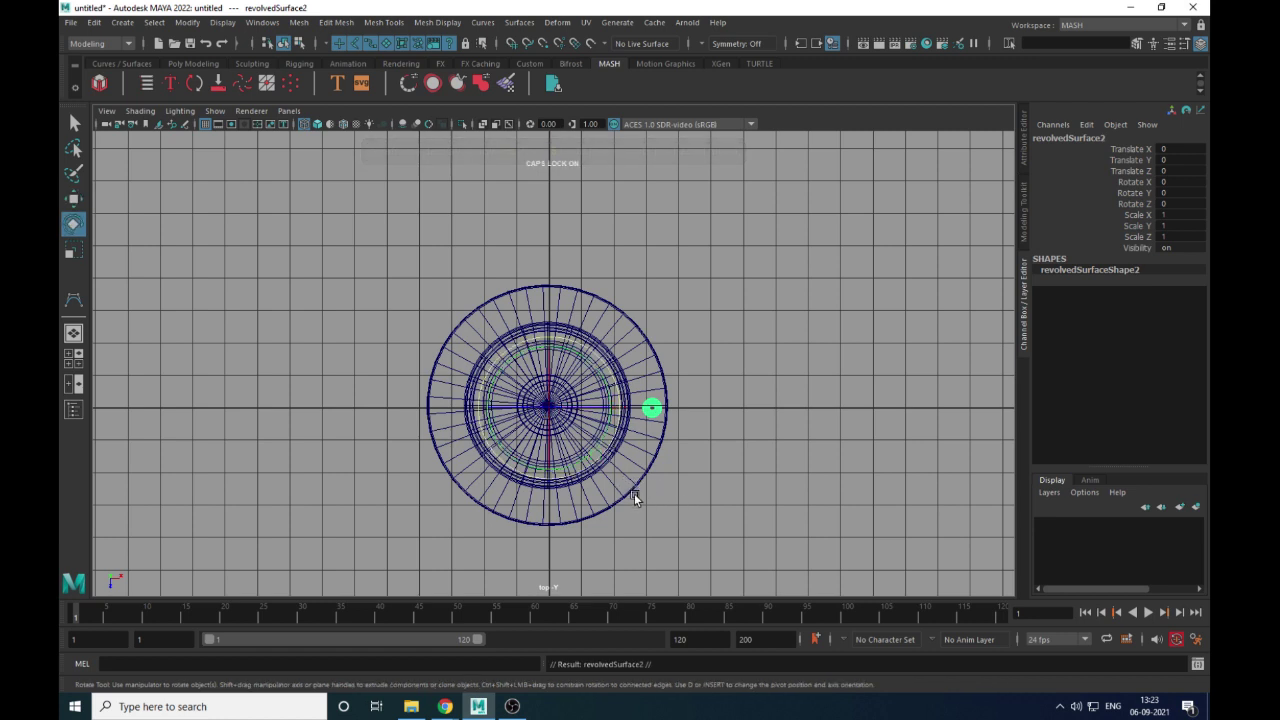
drag(585, 460, 609, 390)
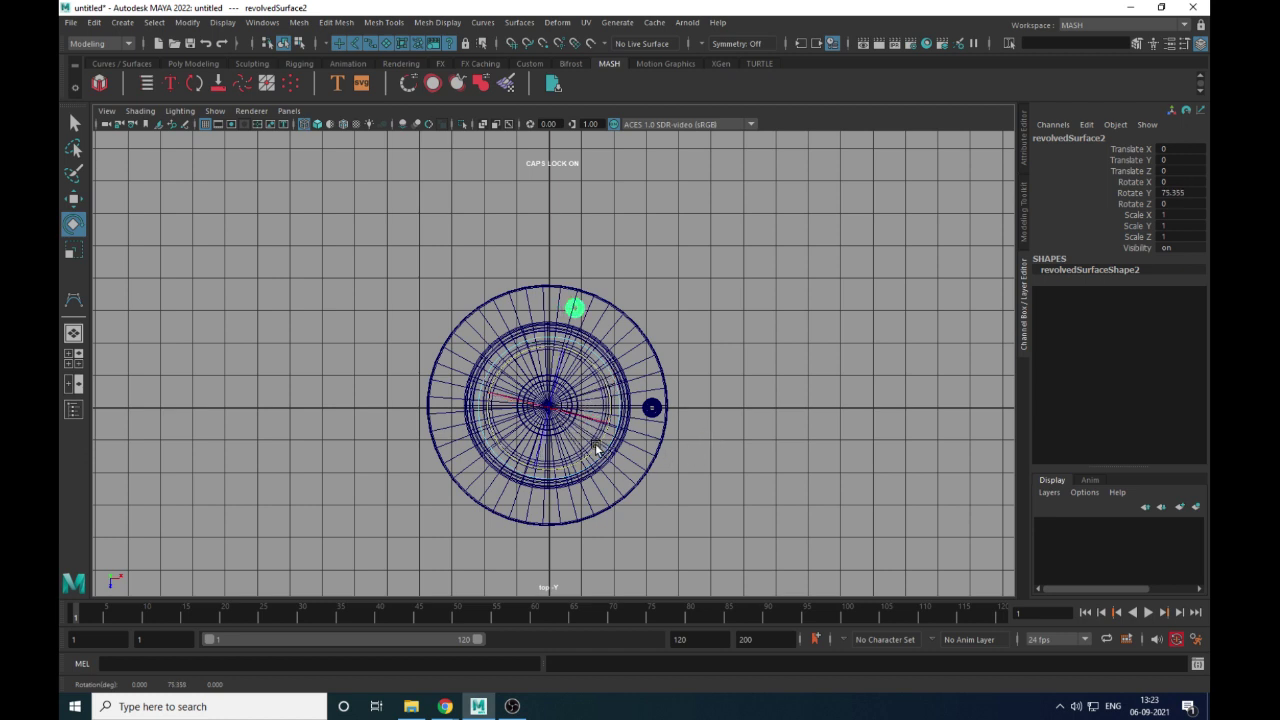
drag(601, 456, 648, 405)
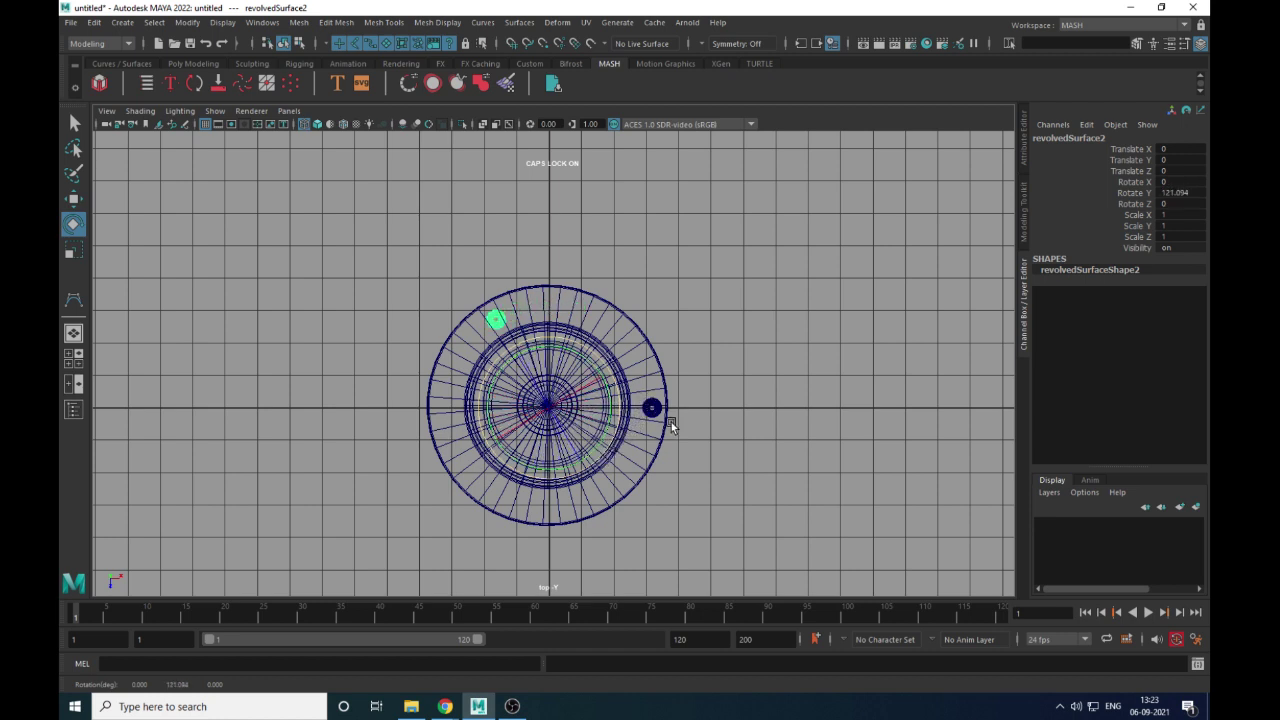
Duplicate the second pillar with its transform to place a third, and return to the shaded perspective view
key(shift+d)
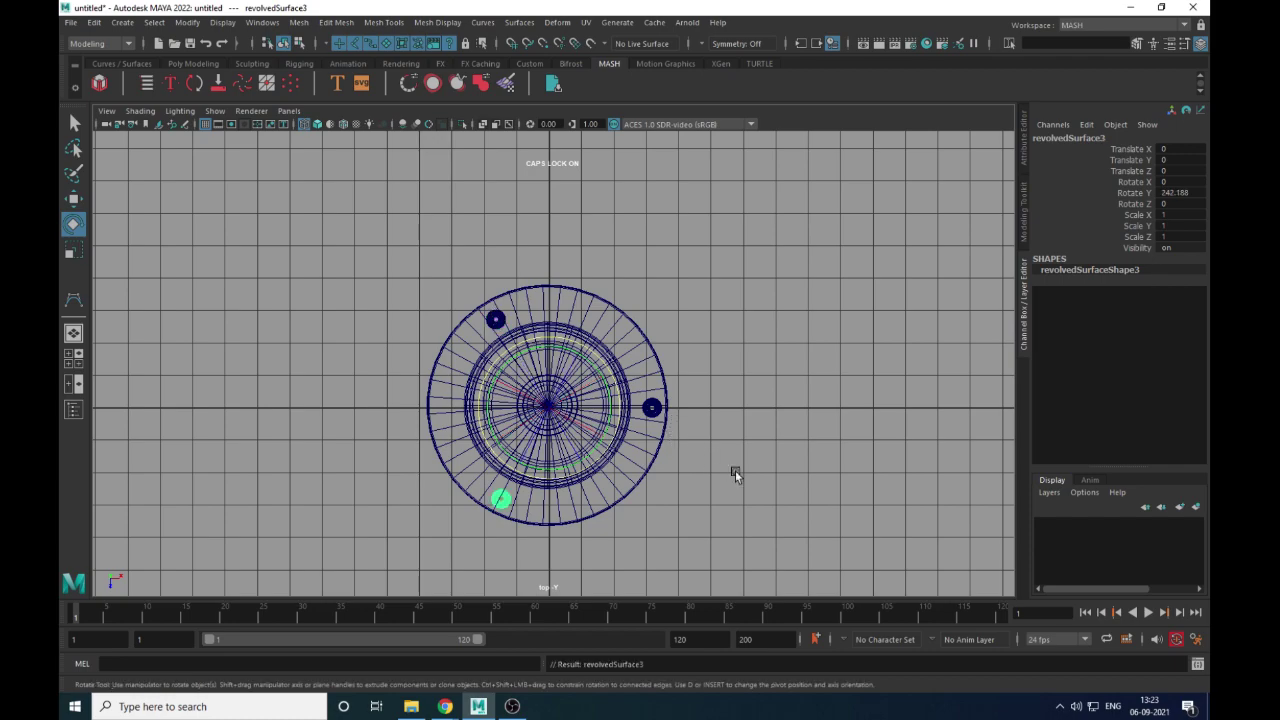
key(space)
mouse_move(742, 475)
mouse_down()
mouse_move(746, 429)
mouse_move(690, 433)
mouse_move(750, 451)
mouse_move(643, 429)
mouse_move(726, 409)
mouse_move(747, 447)
mouse_up()
key(5)
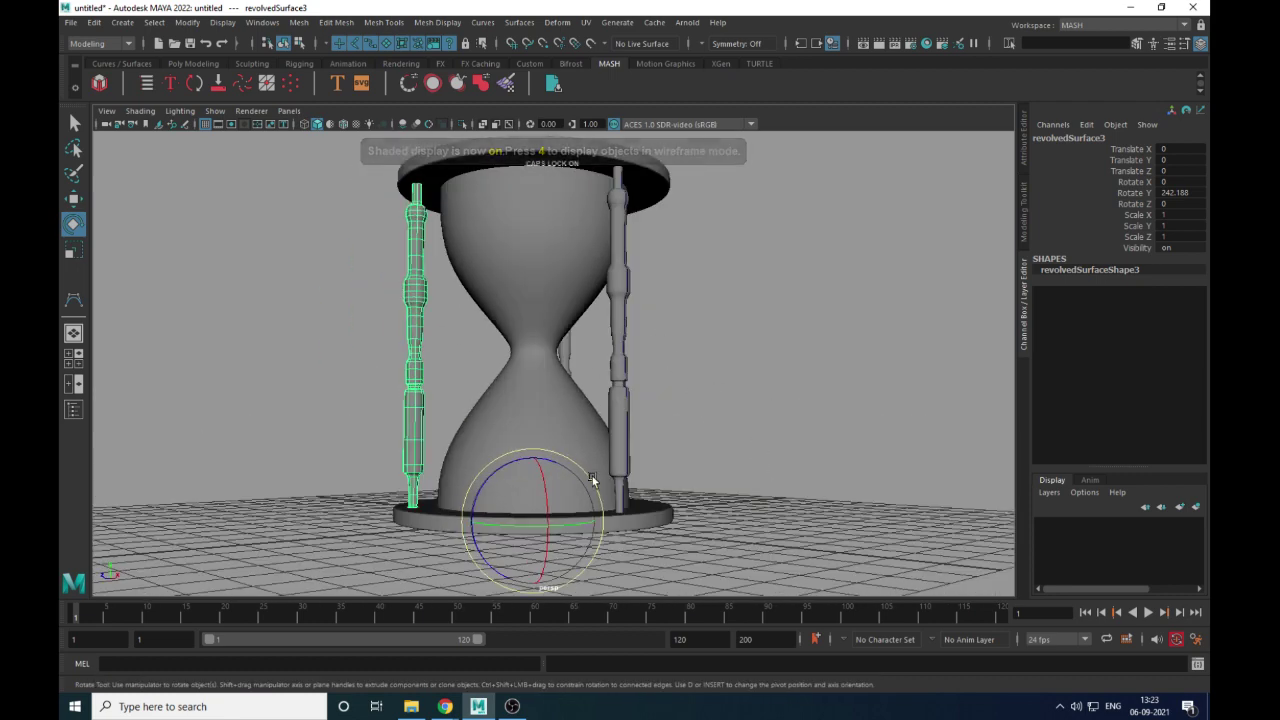
Assign a new Arnold aiStandardSurface material to the hourglass body
alt+drag(594, 480, 553, 322)
click(602, 324)
right_drag(573, 251, 570, 600)
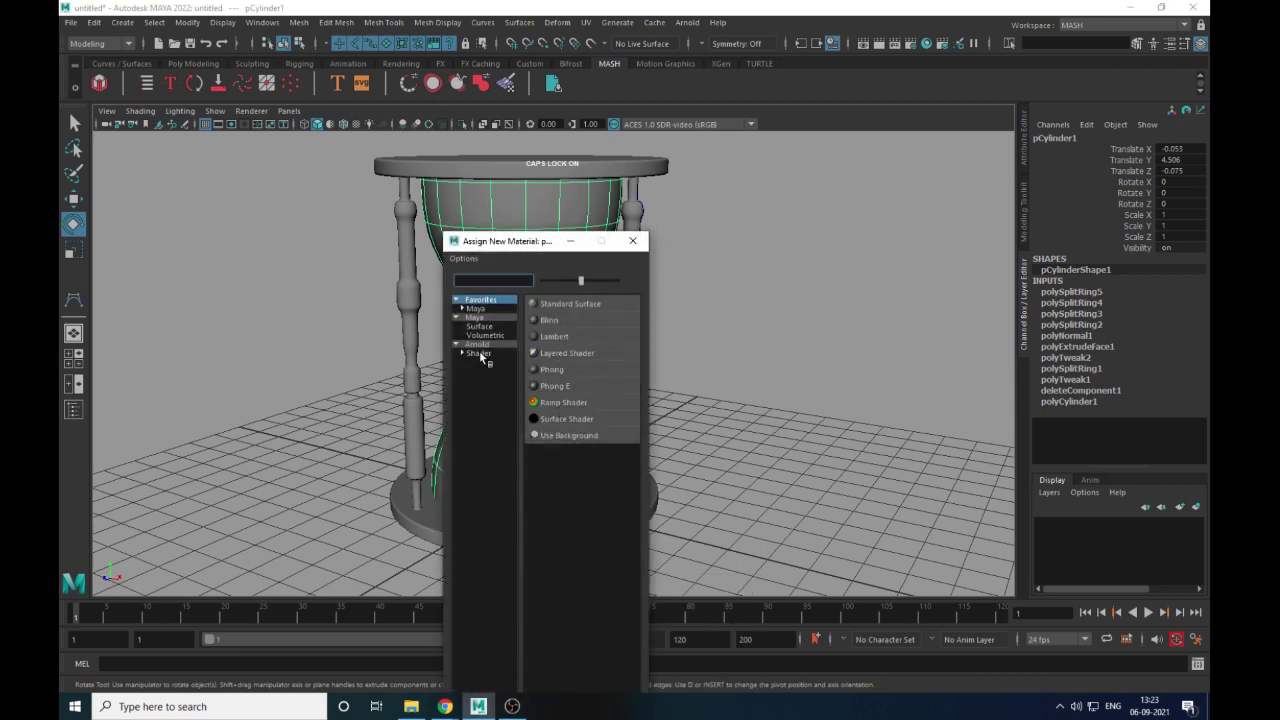
click(481, 355)
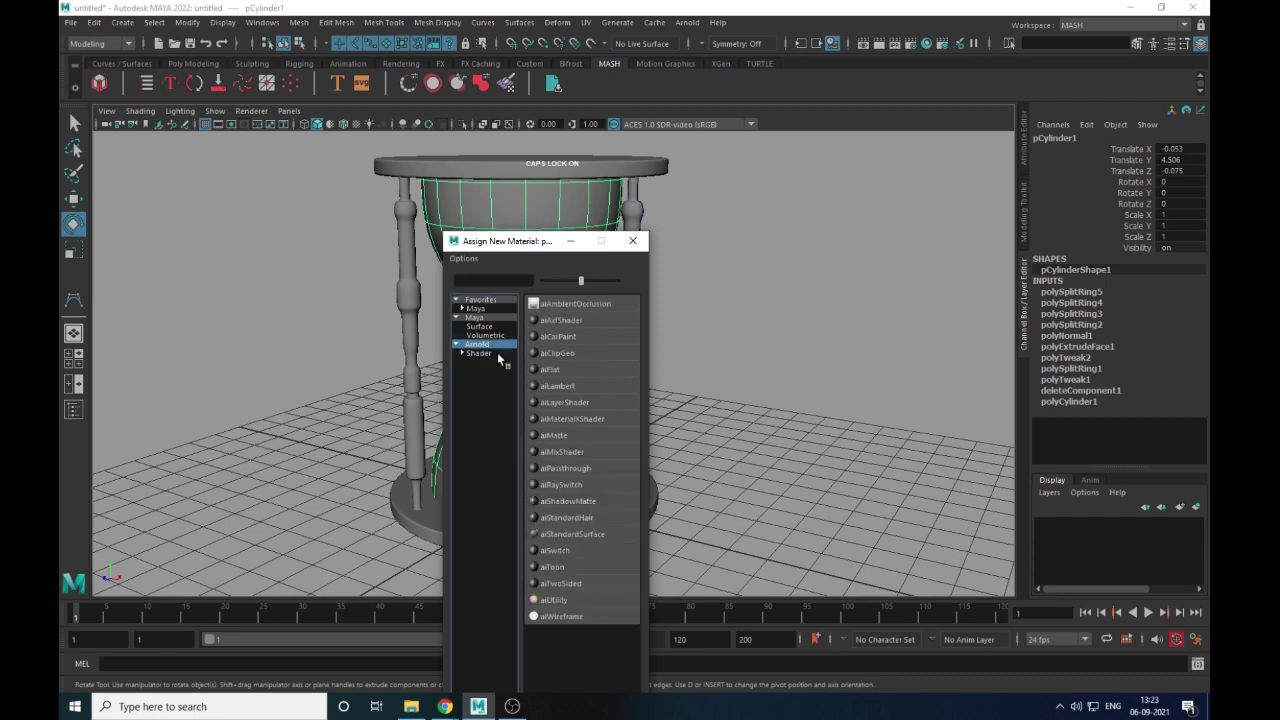
click(579, 534)
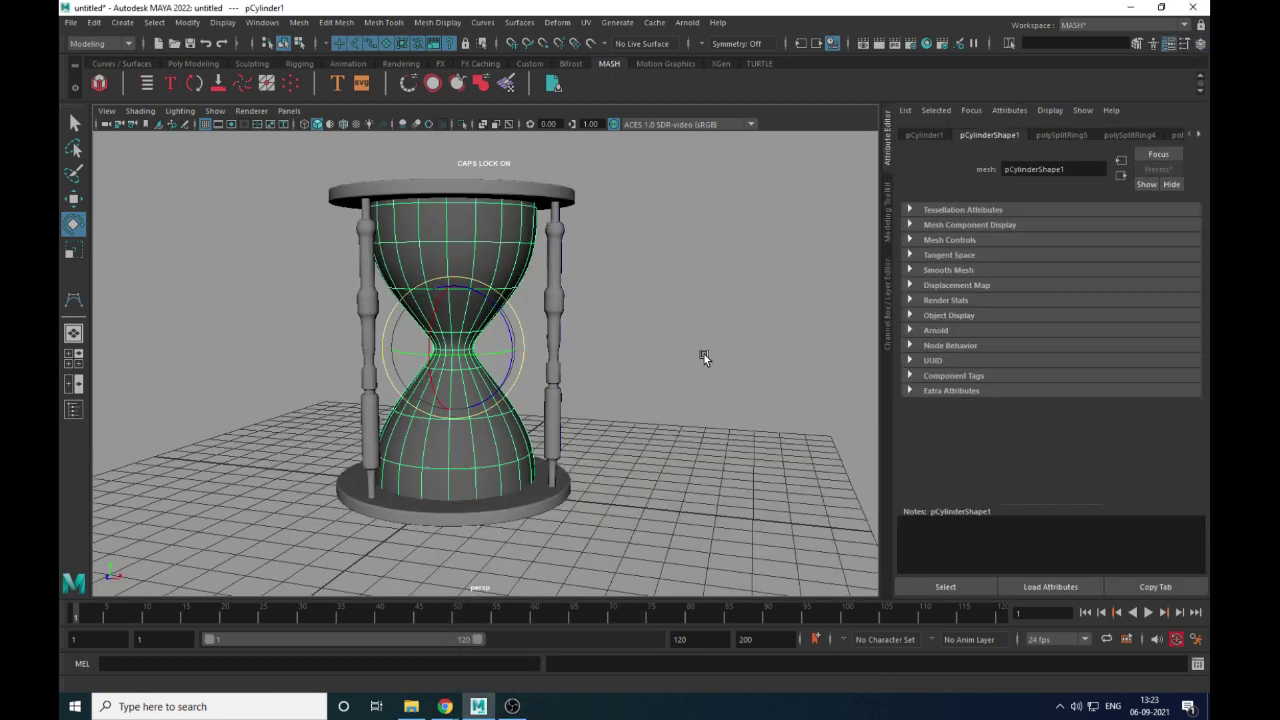
Rename the hourglass body's new material as GLASS
click(1199, 133)
click(1200, 133)
click(1200, 133)
click(1200, 133)
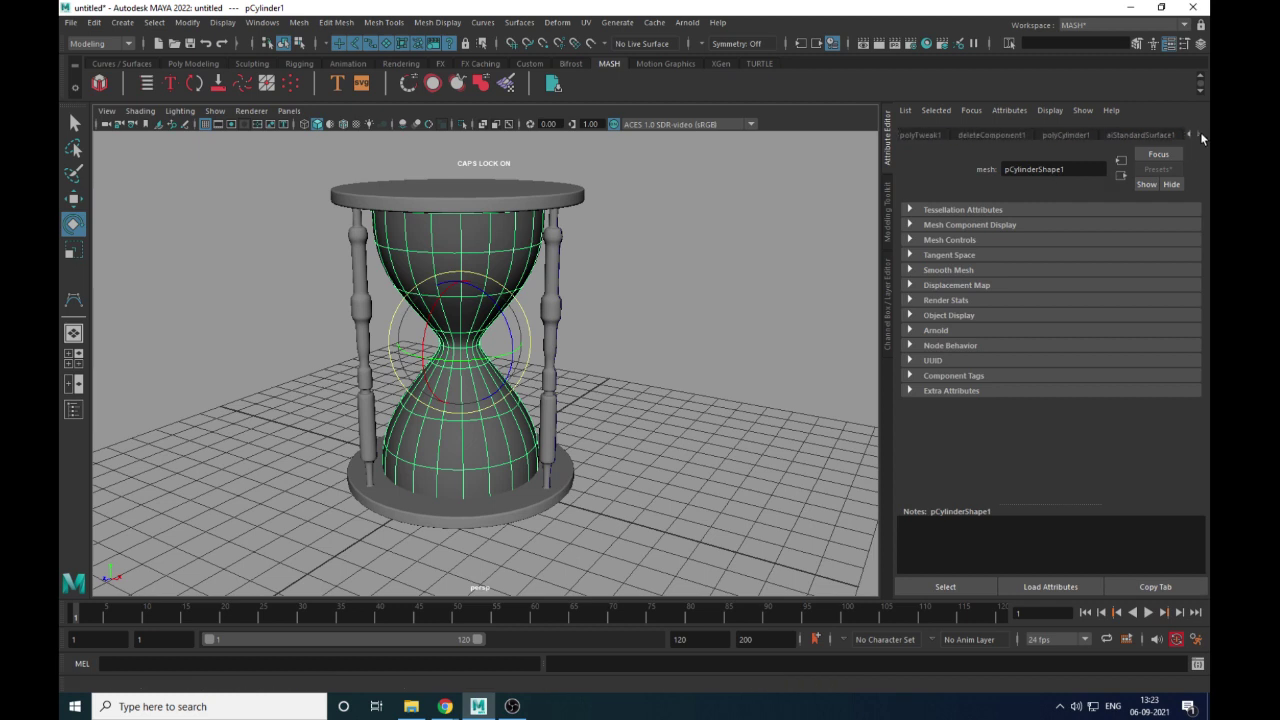
click(1146, 136)
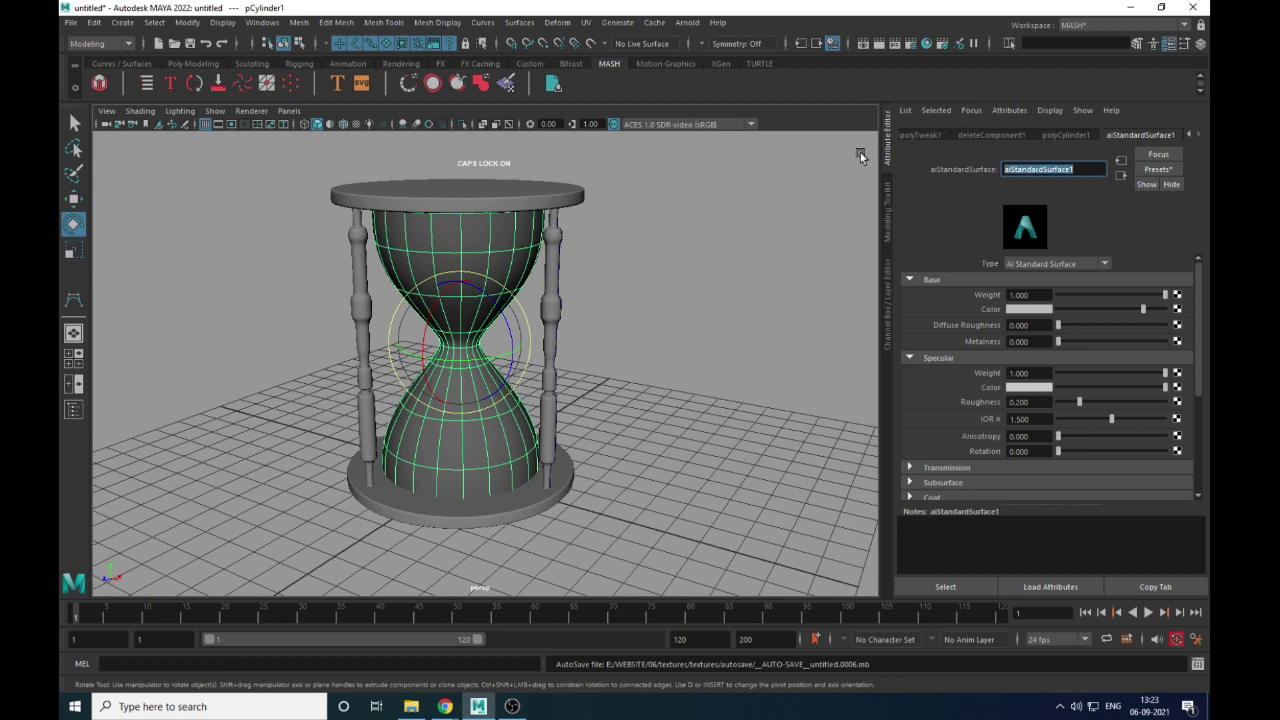
text(ASS)
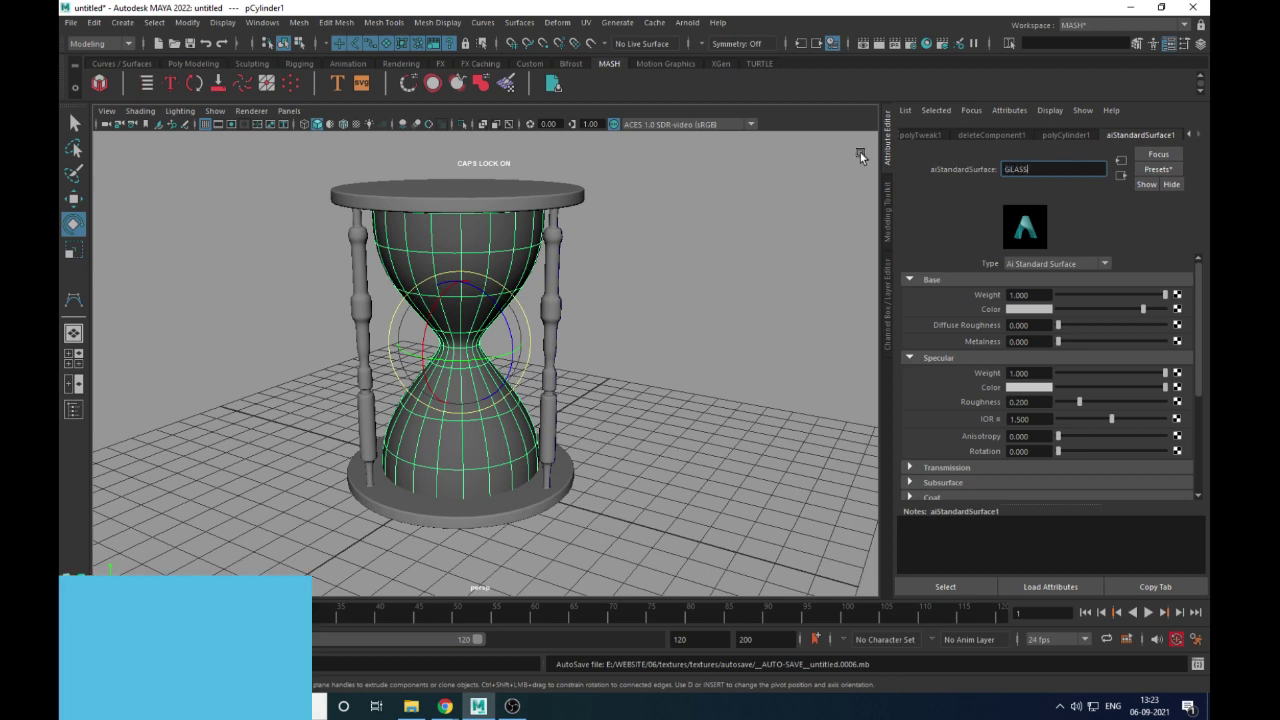
key(Return)
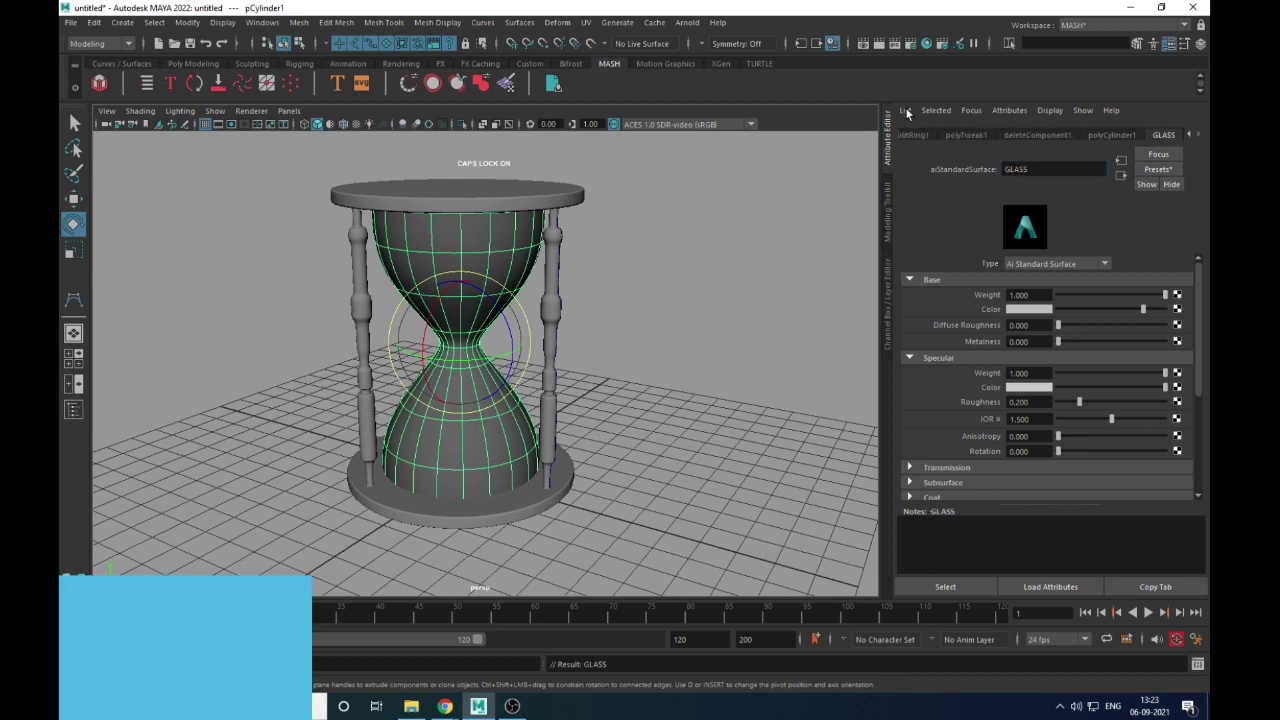
Lower the Opacity of the GLASS material to a mid grey in its Geometry attributes
alt+drag(612, 298, 626, 275)
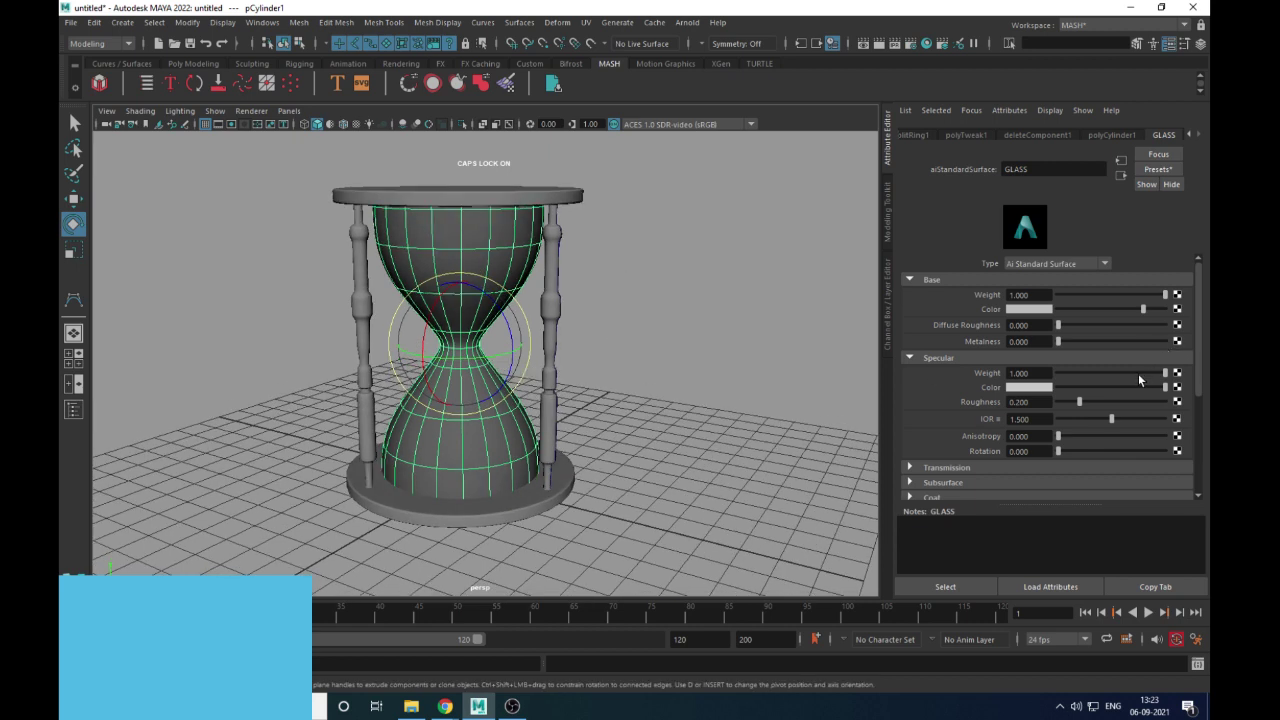
scroll(1202, 330, down, 6)
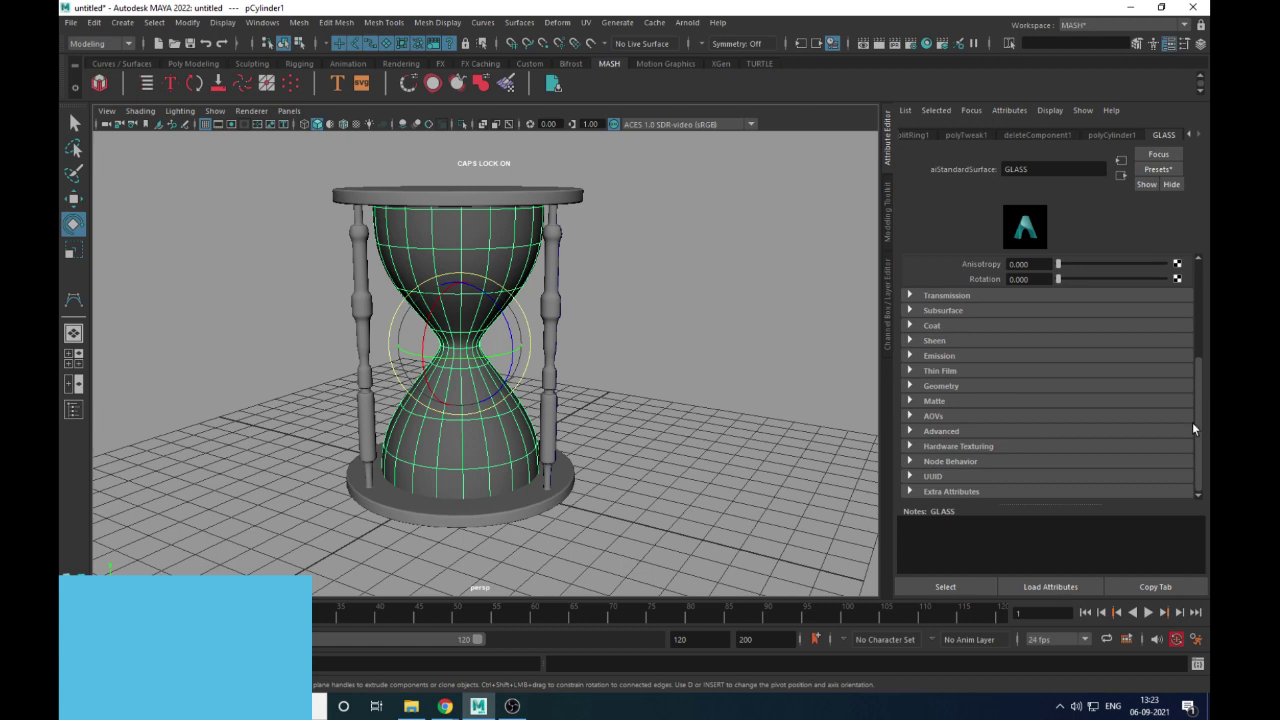
click(910, 386)
mouse_move(1155, 418)
mouse_down()
mouse_move(1070, 416)
mouse_move(1110, 415)
mouse_move(1098, 426)
mouse_up()
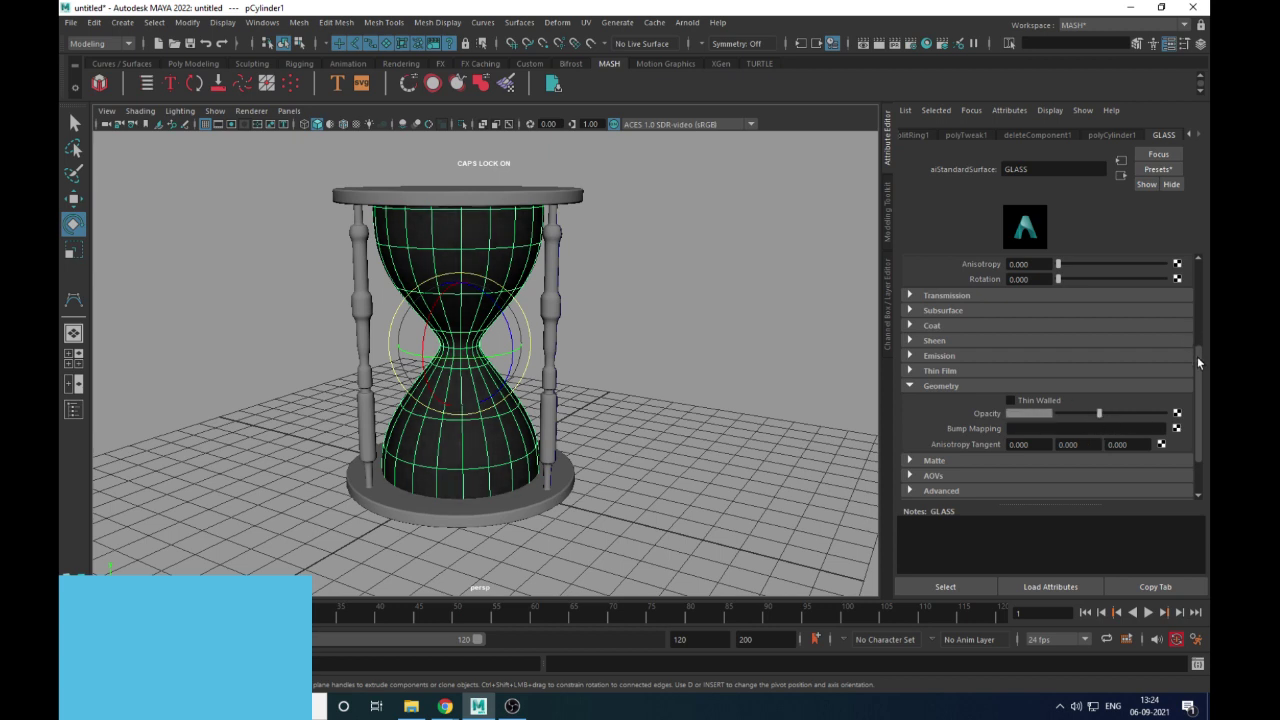
Set the GLASS material's Transmission Weight to about 0.890 and deselect the hourglass body
drag(1197, 356, 1202, 267)
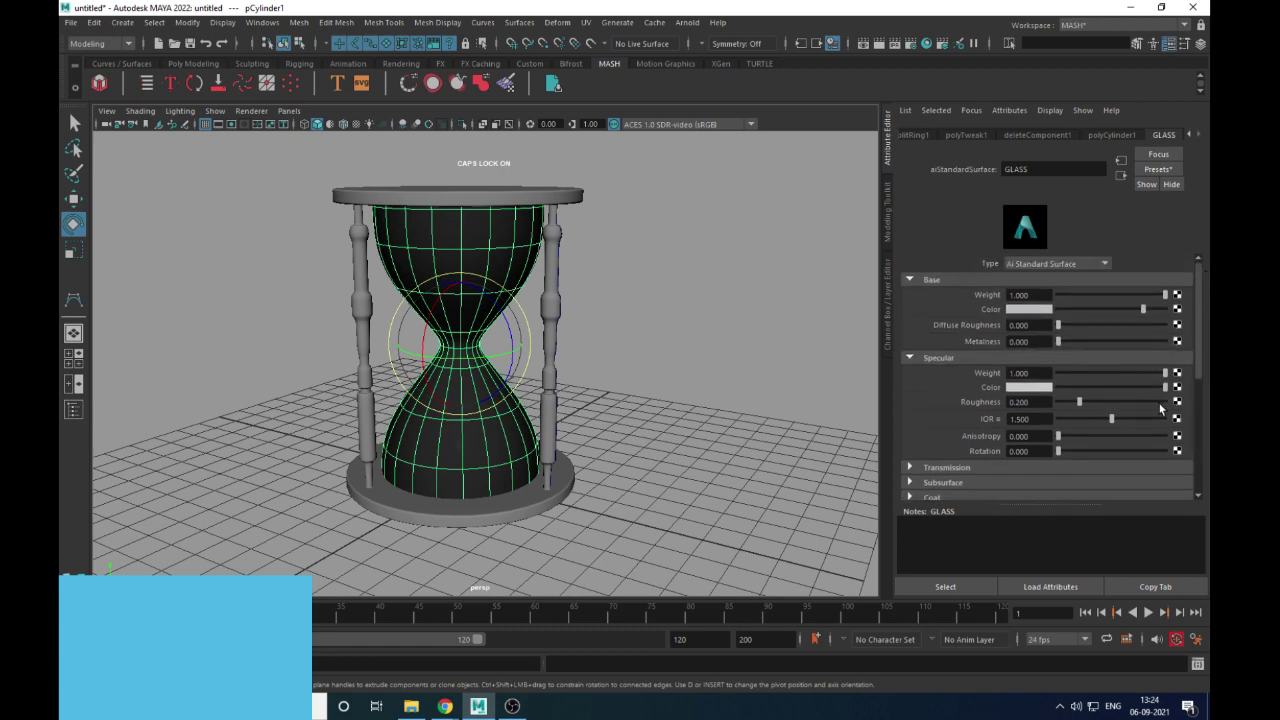
click(929, 470)
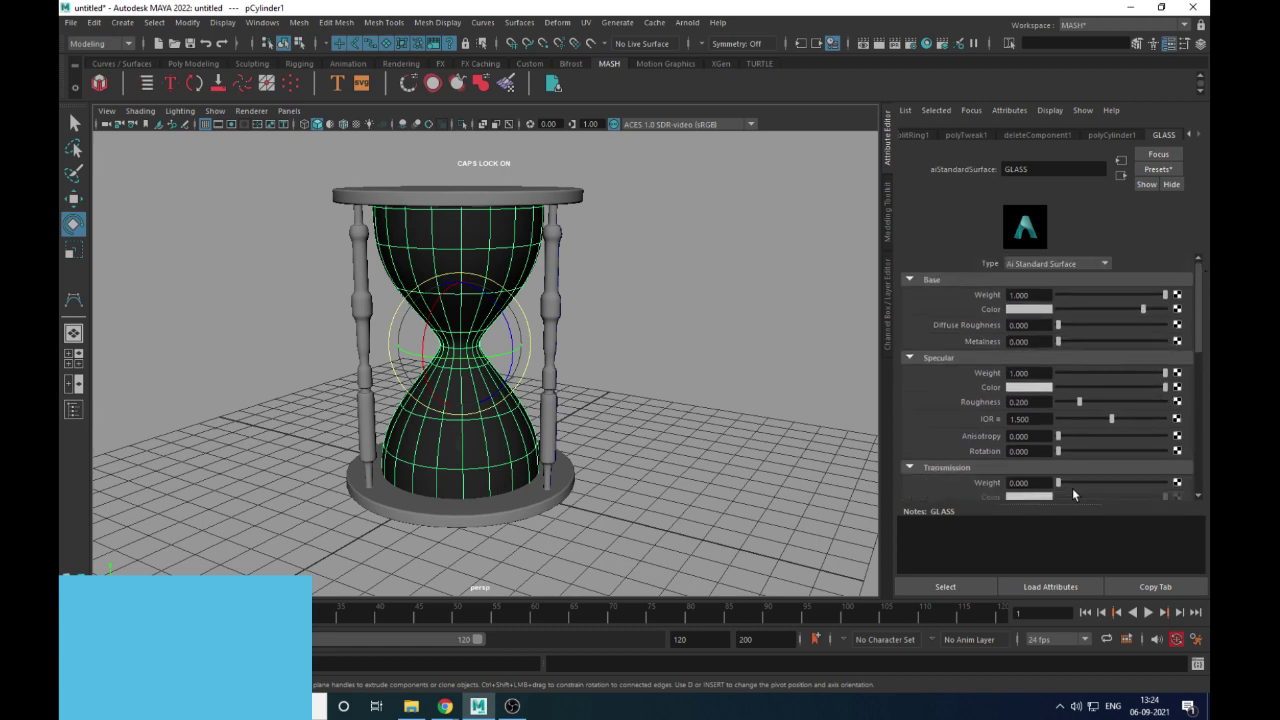
drag(1060, 483, 1153, 498)
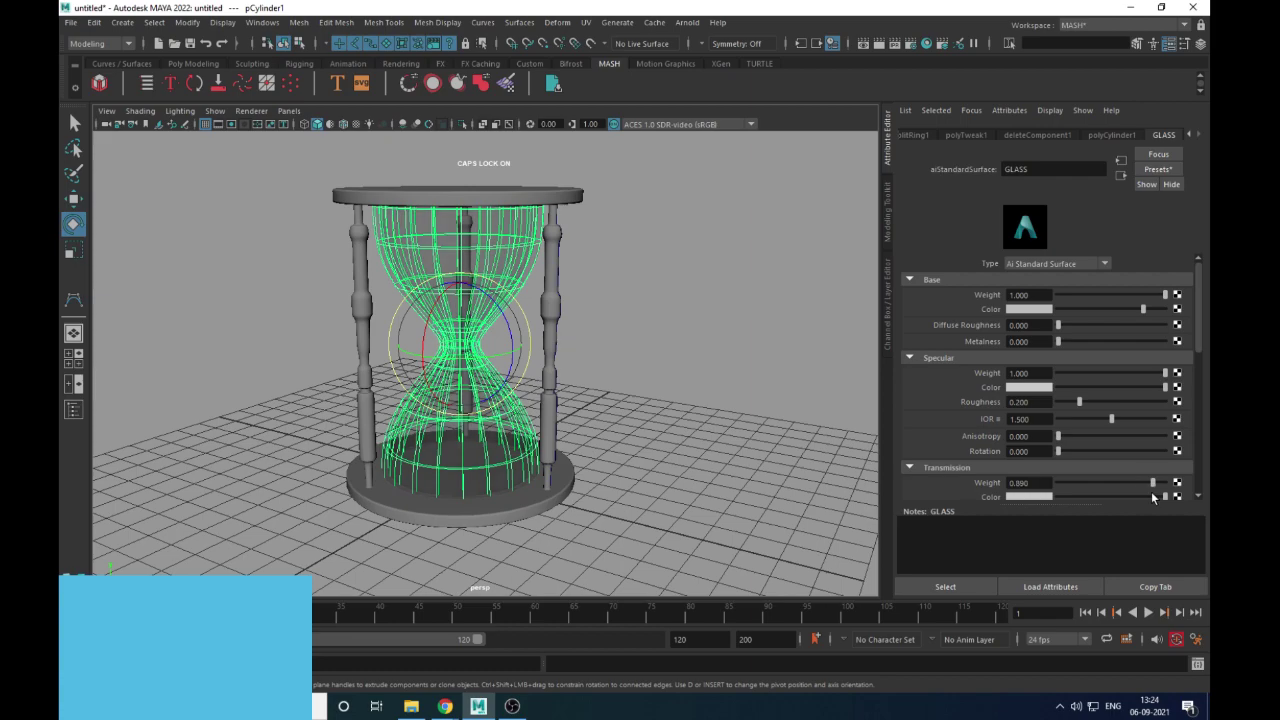
alt+drag(723, 398, 665, 395)
click(688, 313)
scroll(652, 344, up, 3)
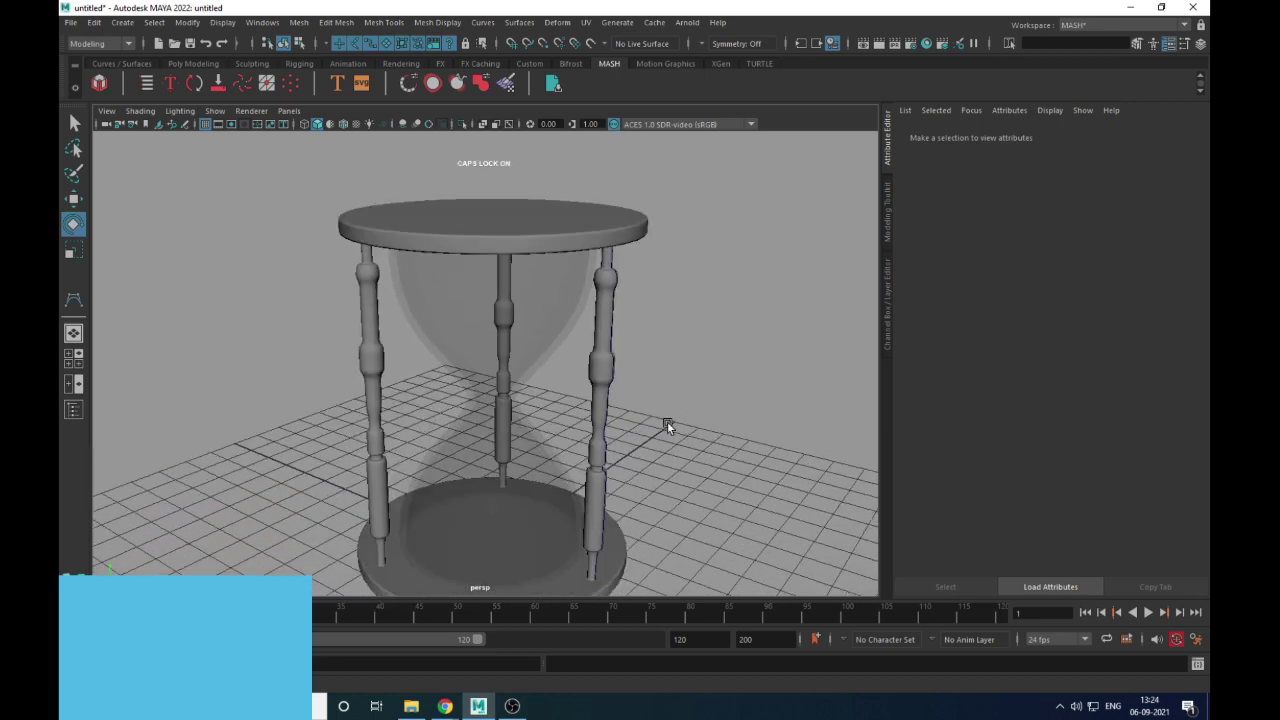
alt+right_drag(667, 421, 495, 379)
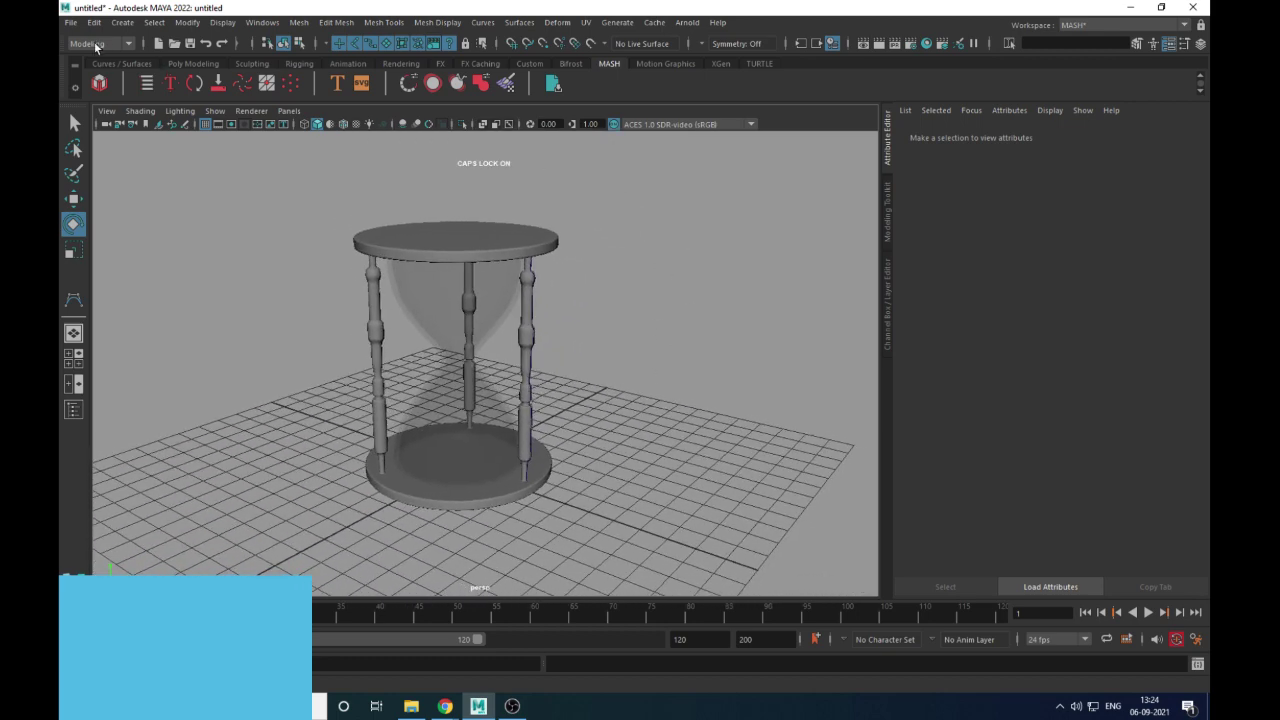
Create a polygon sphere of about 0.421 radius beside the hourglass and raise it above the grid to about 6.245 in Y
click(122, 22)
mouse_move(138, 50)
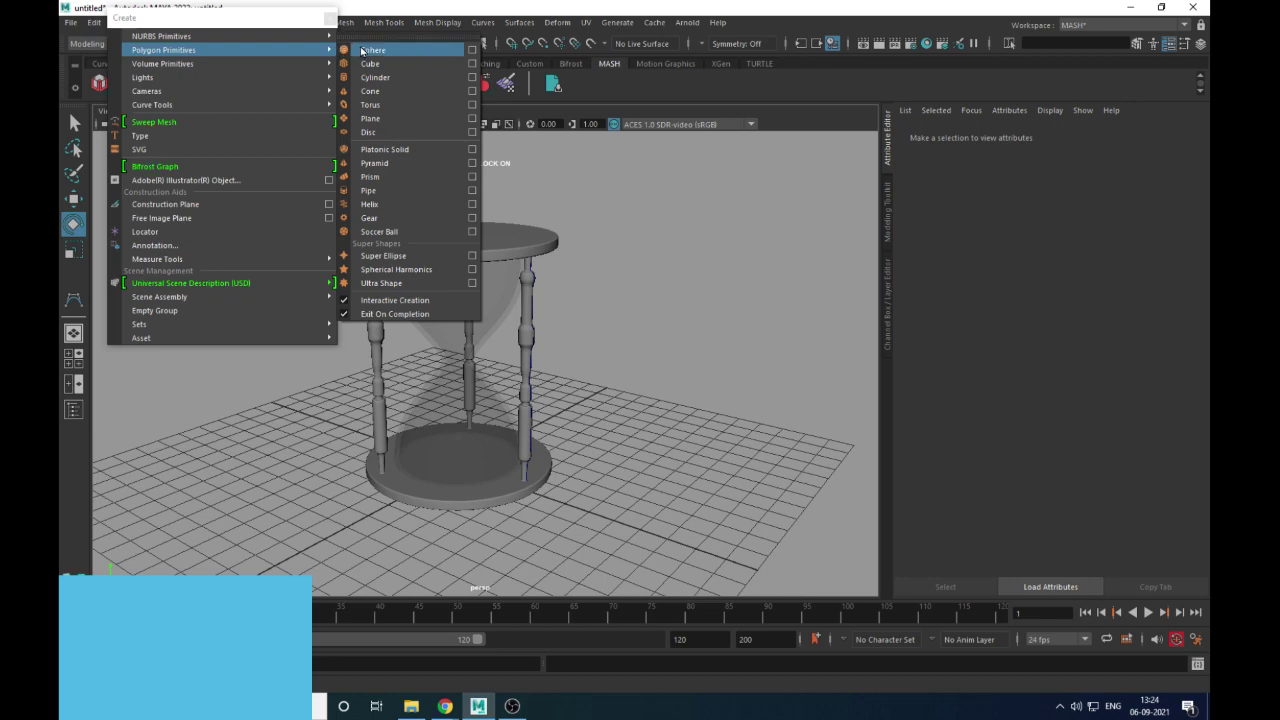
click(373, 50)
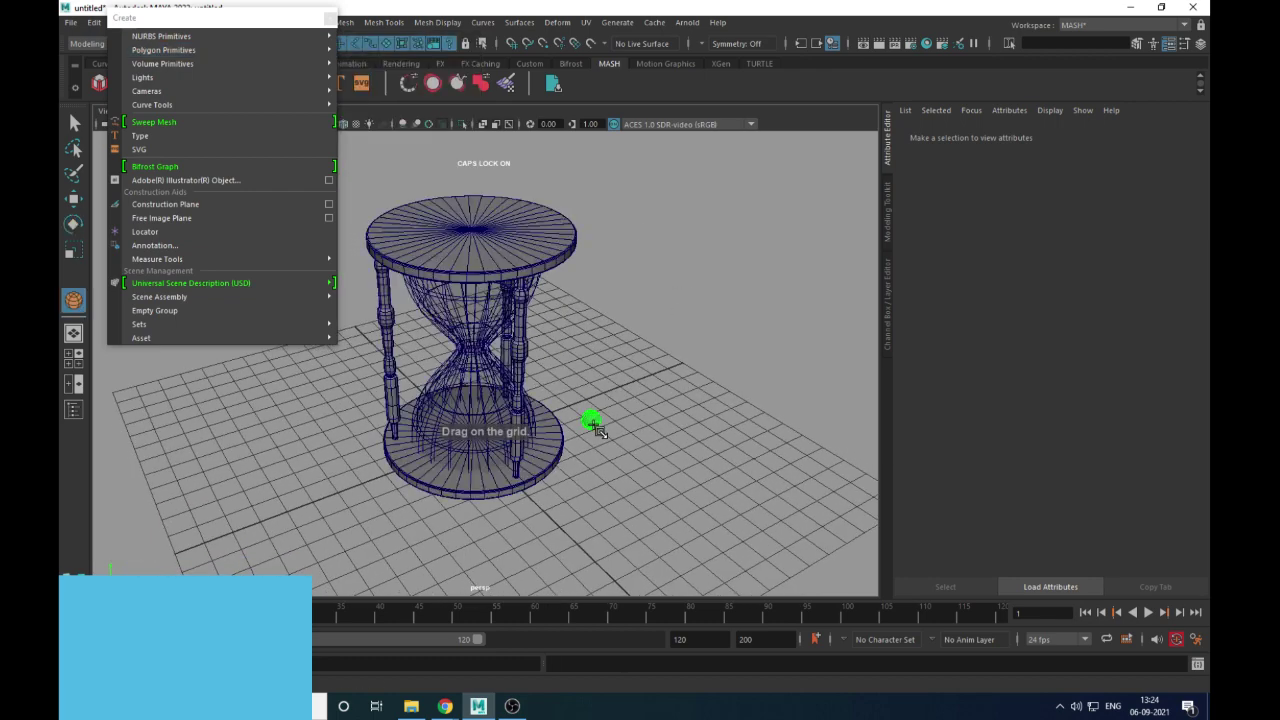
click(593, 425)
key(w)
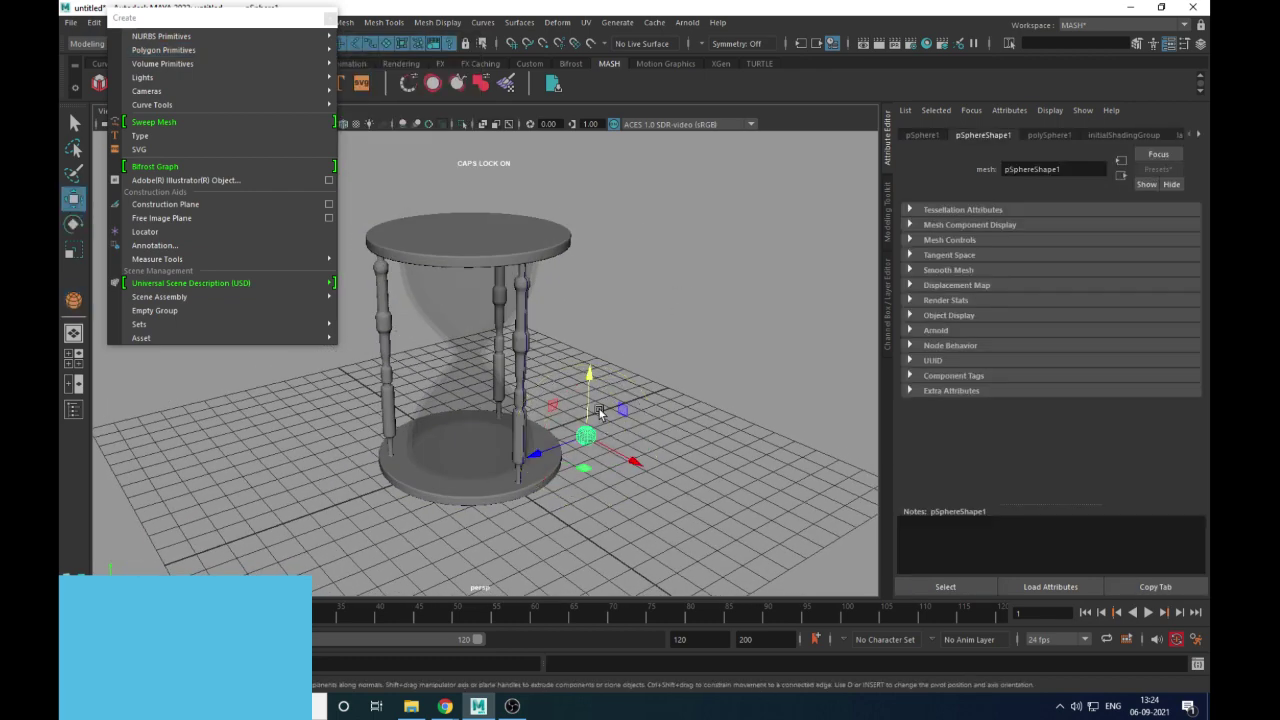
drag(590, 373, 610, 234)
alt+right_drag(617, 338, 650, 458)
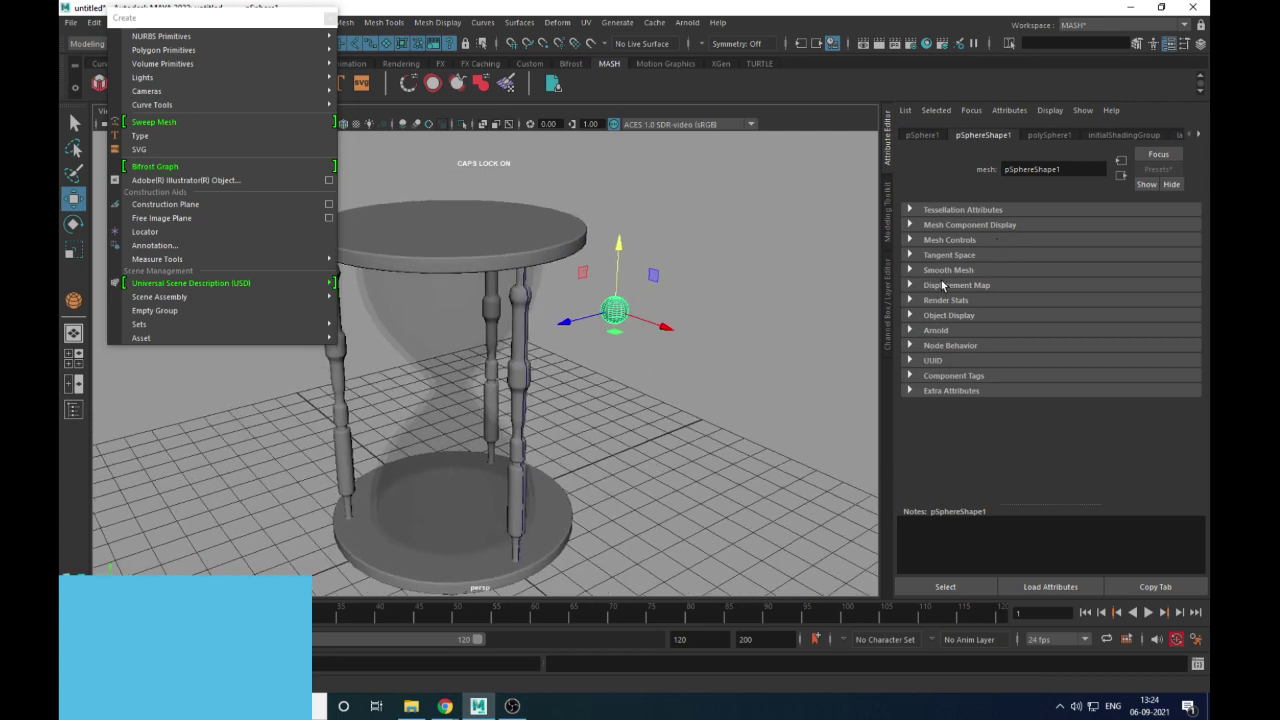
Set the new sphere's Subdivisions Axis and Subdivisions Height to 10
key(ctrl+a)
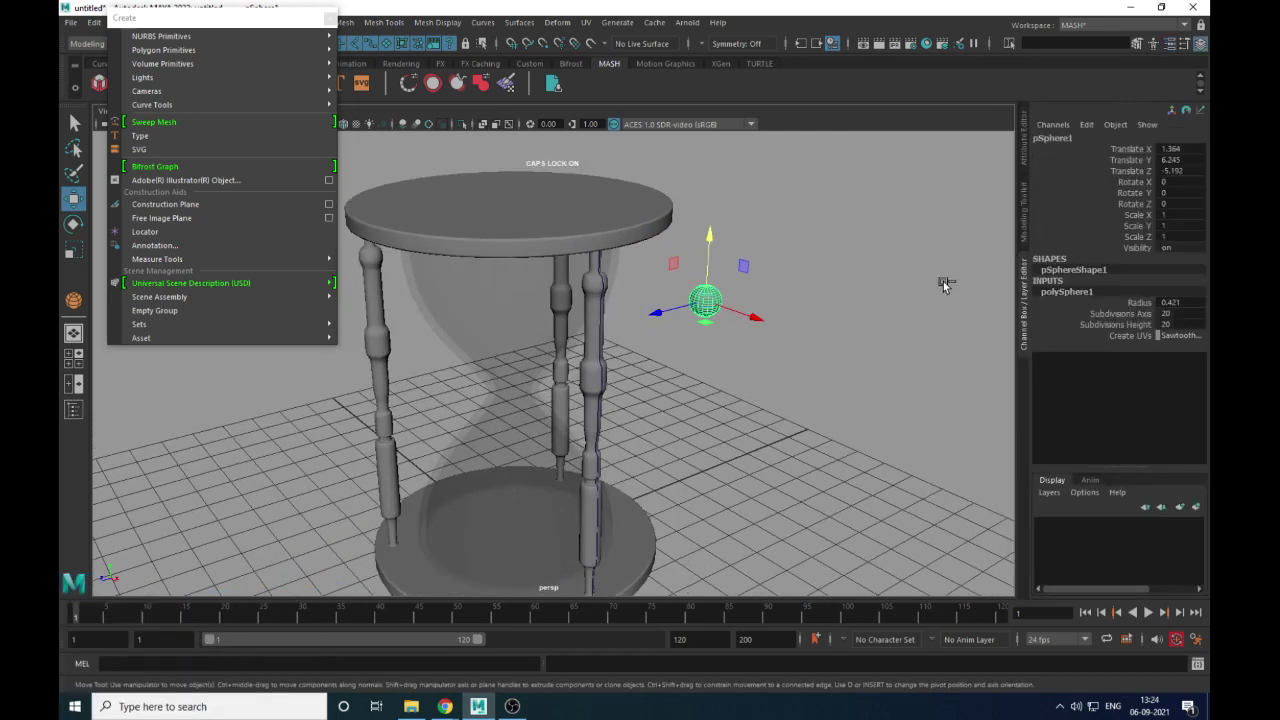
click(1136, 315)
shift+click(1123, 325)
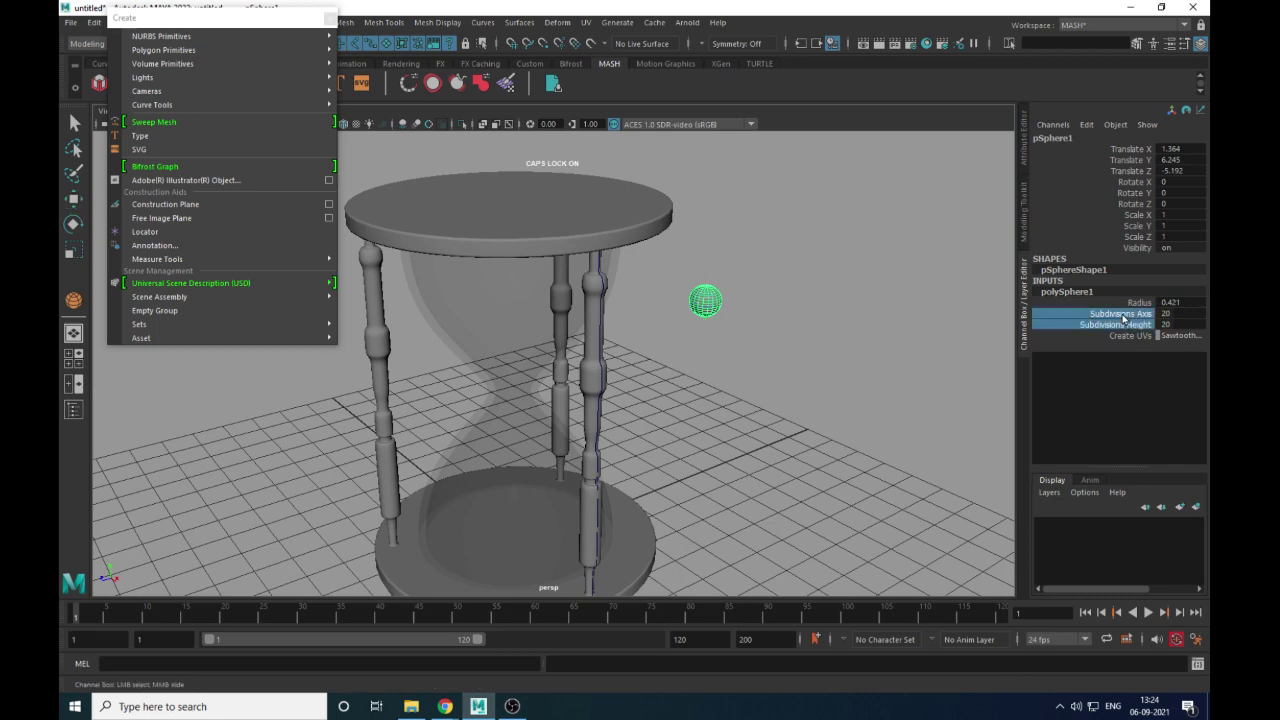
middle_drag(766, 326, 697, 340)
alt+right_drag(697, 340, 749, 357)
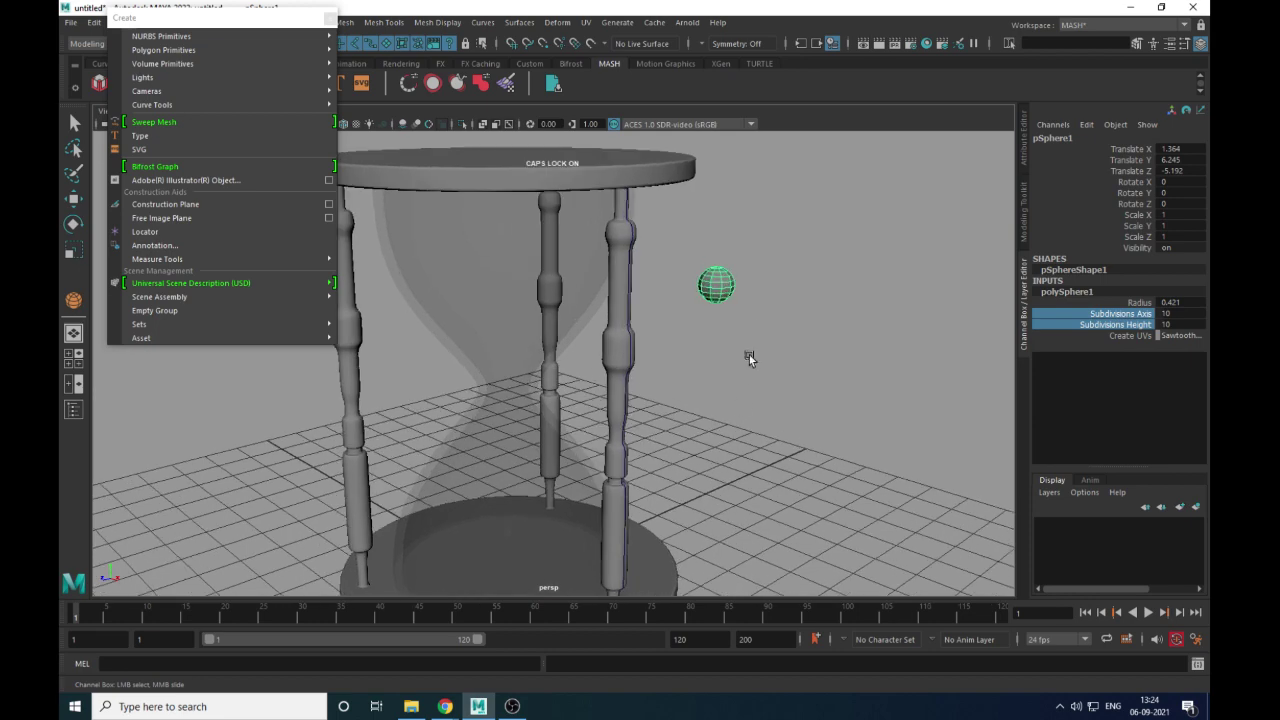
Scale the sphere down uniformly to about 0.156 on all axes to make a small bead
click(512, 706)
click(510, 704)
alt+drag(781, 272, 774, 283)
key(e)
key(r)
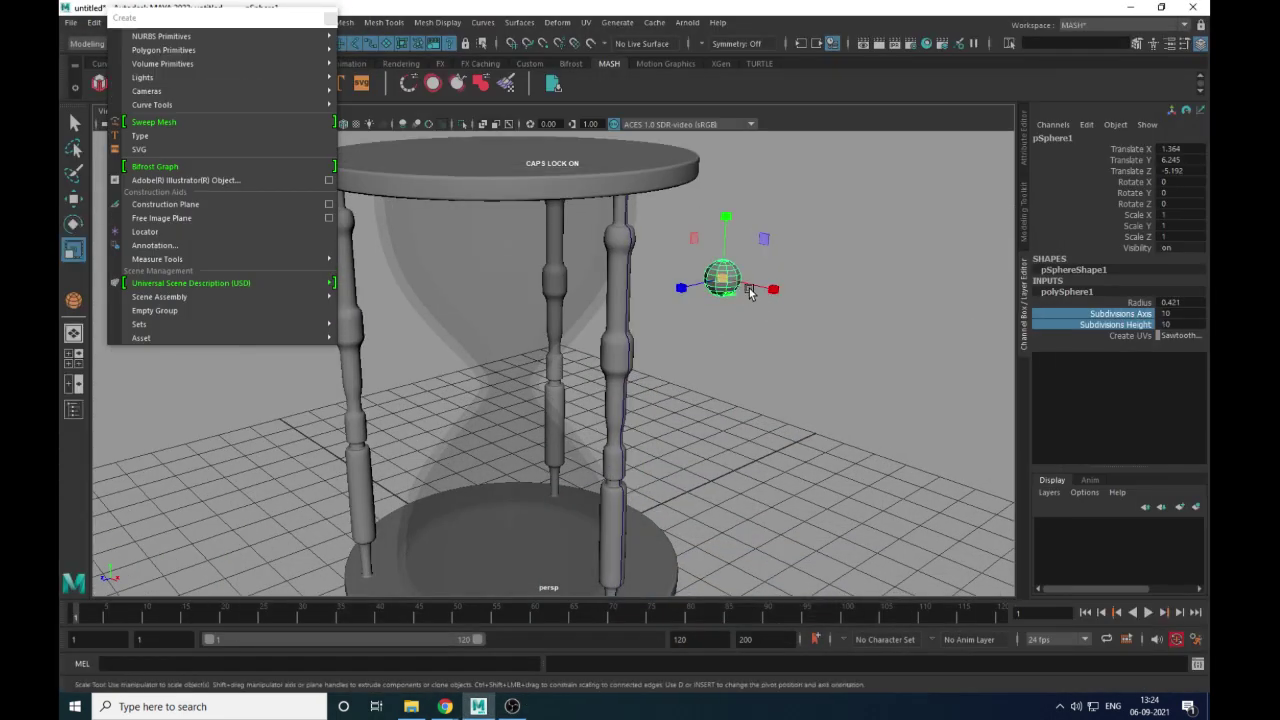
alt+right_drag(847, 343, 833, 461)
alt+middle_drag(744, 320, 708, 366)
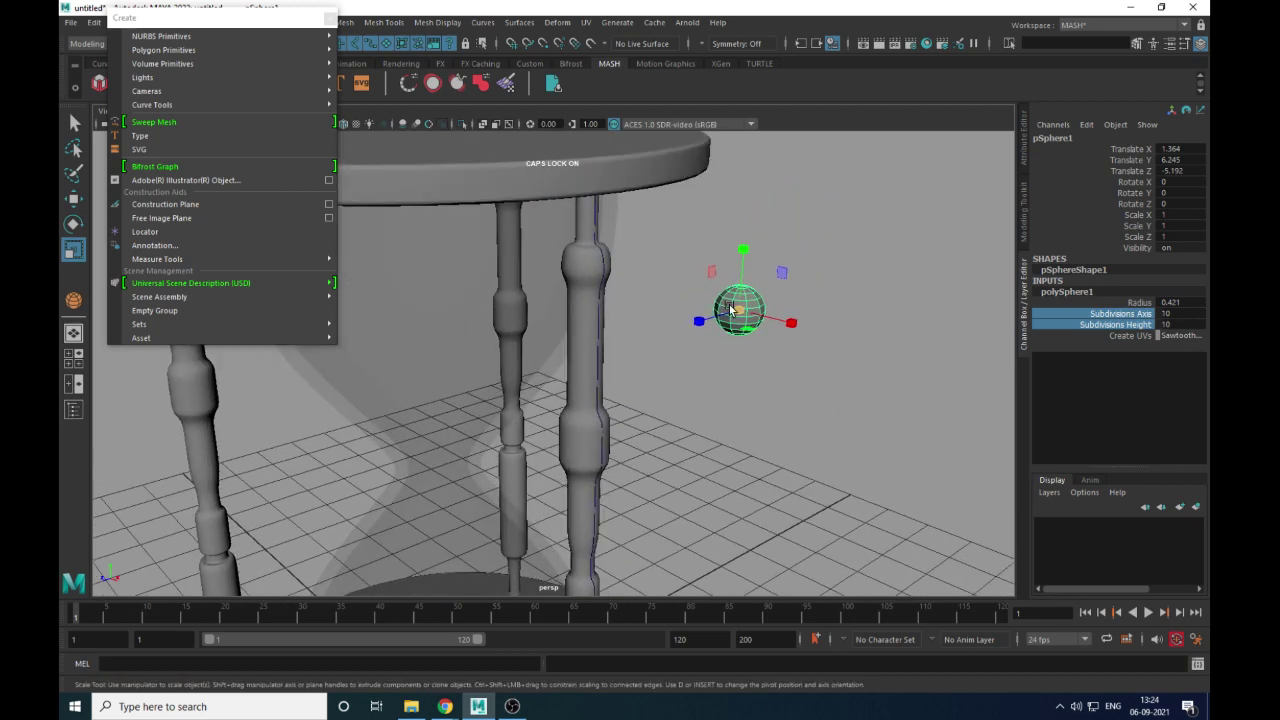
drag(739, 309, 708, 312)
alt+right_drag(730, 340, 815, 392)
alt+middle_drag(815, 392, 734, 421)
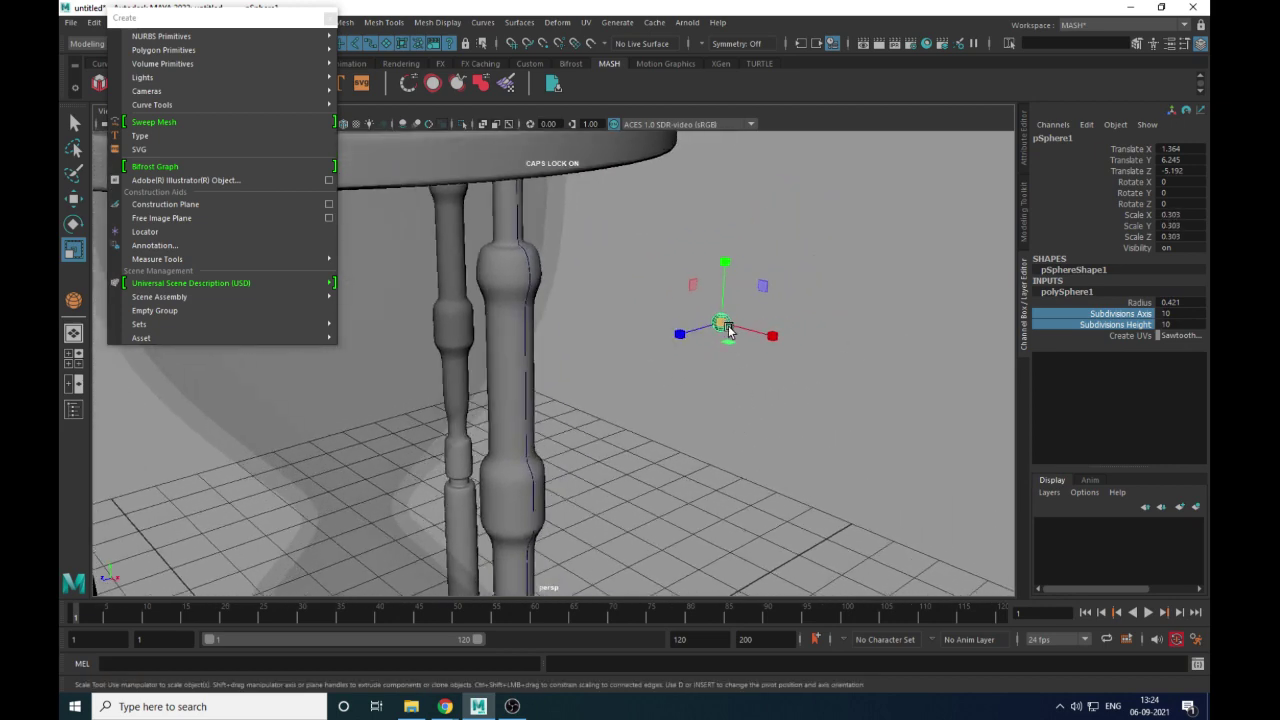
drag(728, 333, 723, 333)
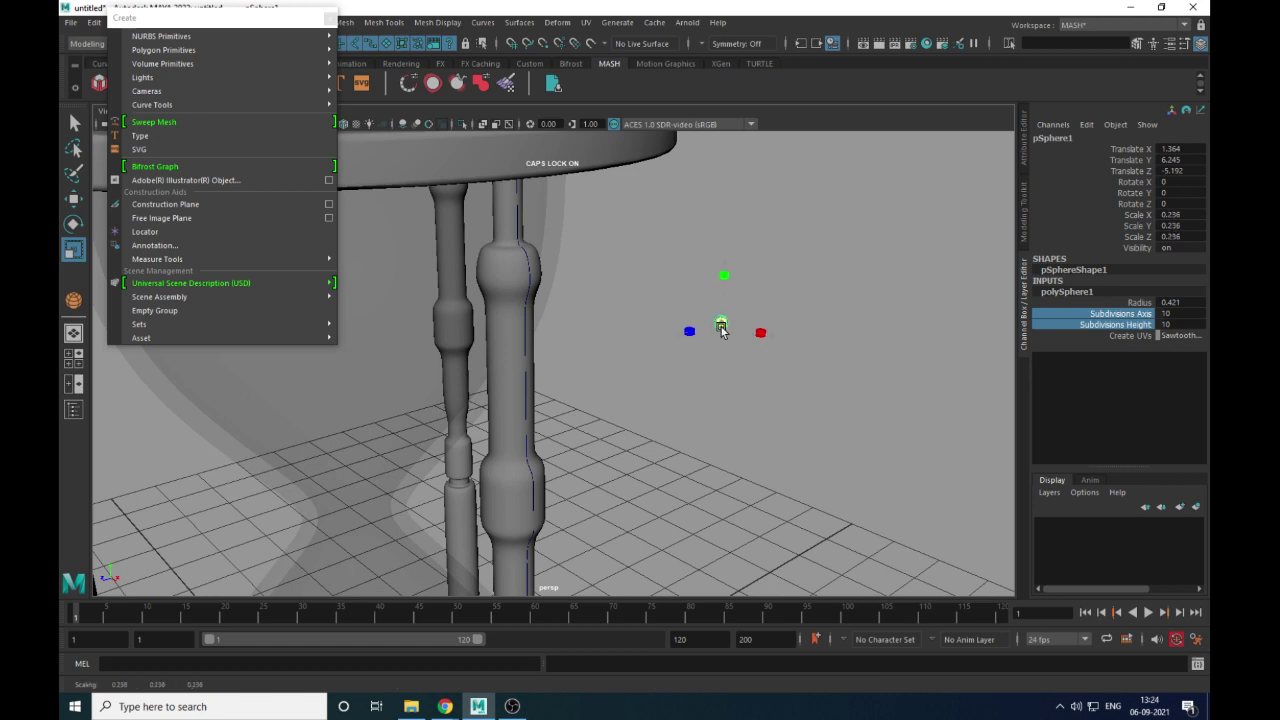
click(807, 379)
alt+drag(807, 379, 838, 373)
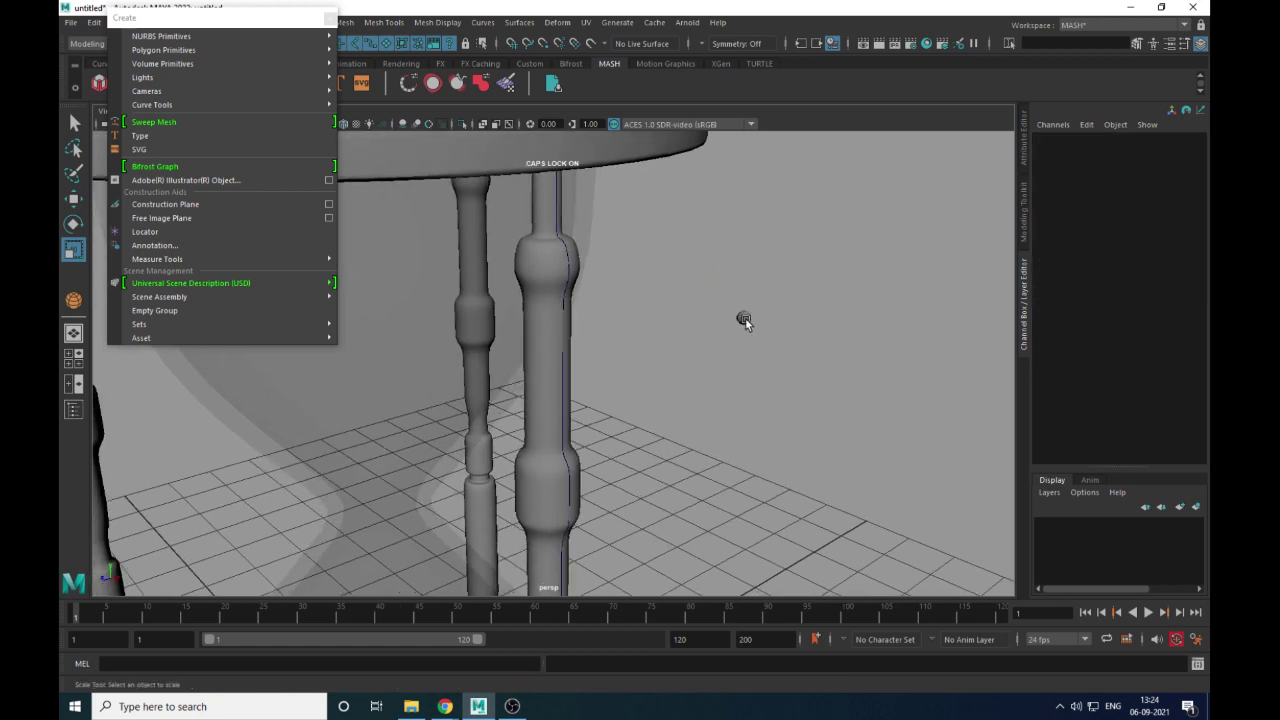
click(745, 322)
drag(745, 327, 743, 323)
alt+right_drag(750, 340, 856, 484)
alt+middle_drag(818, 330, 818, 343)
alt+drag(839, 376, 840, 390)
click(840, 390)
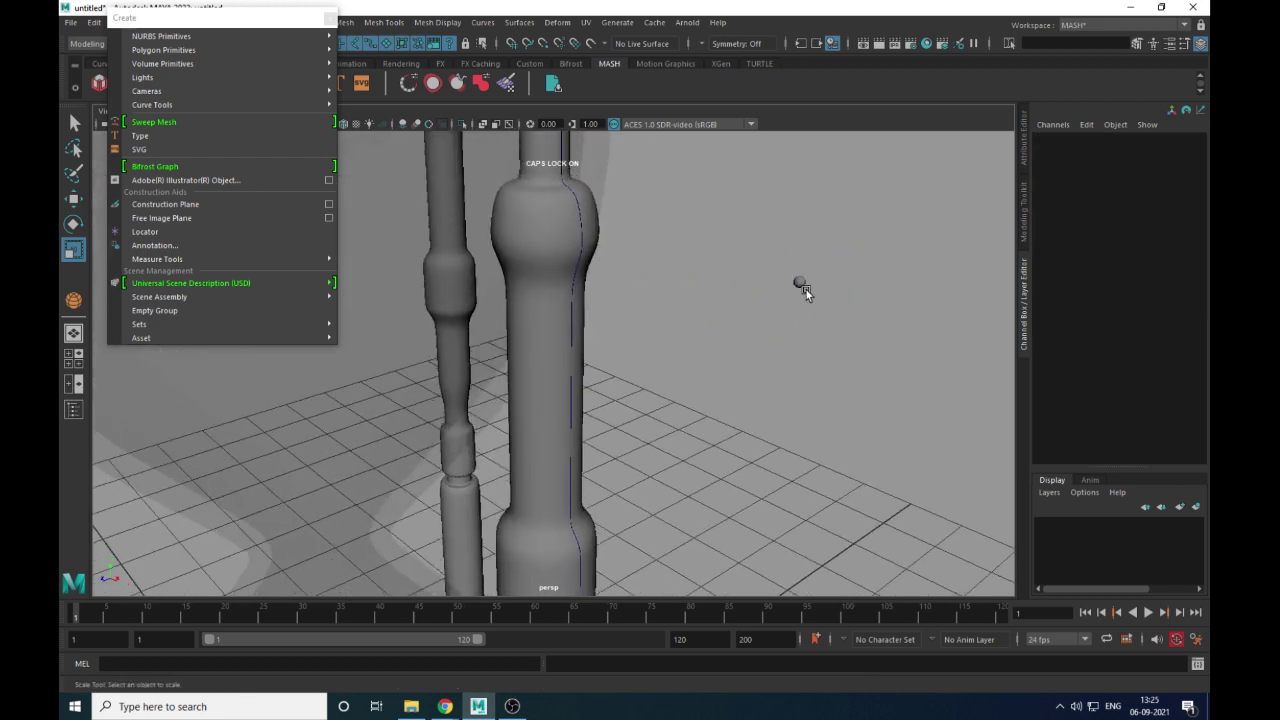
Set the bead sphere's Subdivisions Axis and Subdivisions Height to 5
click(801, 284)
click(1067, 293)
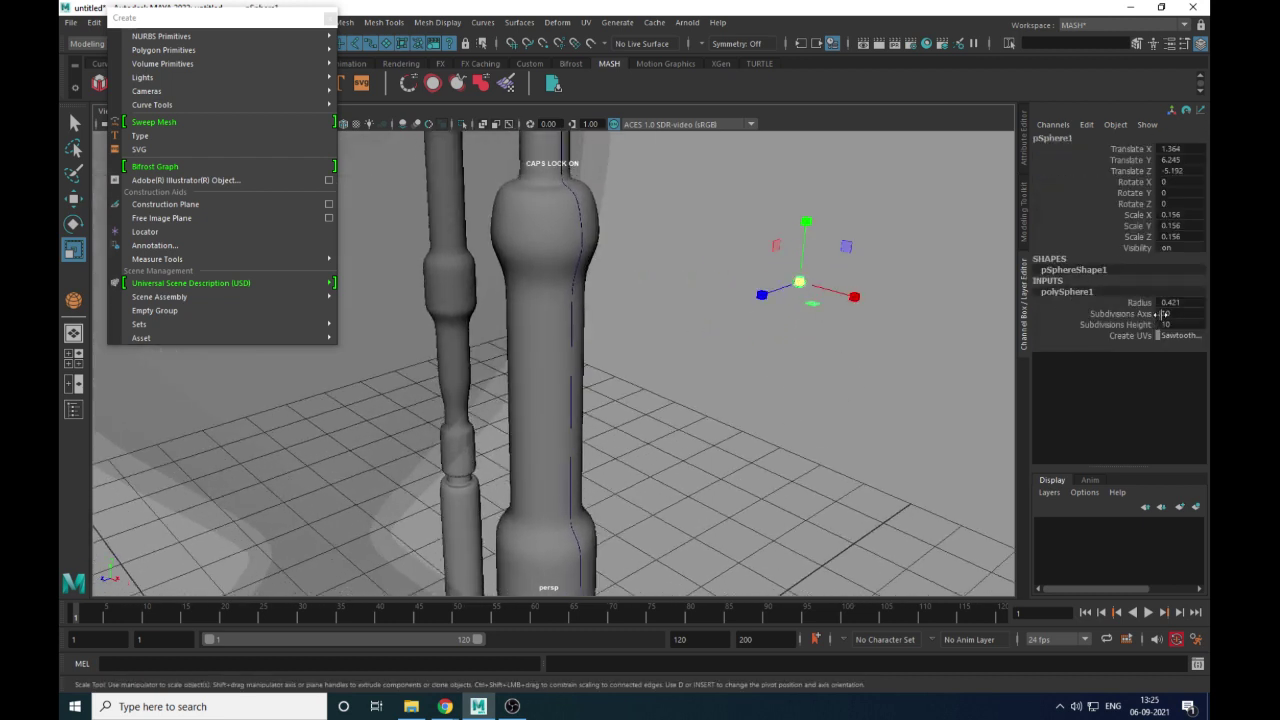
drag(1162, 314, 1165, 325)
text(5)
key(Return)
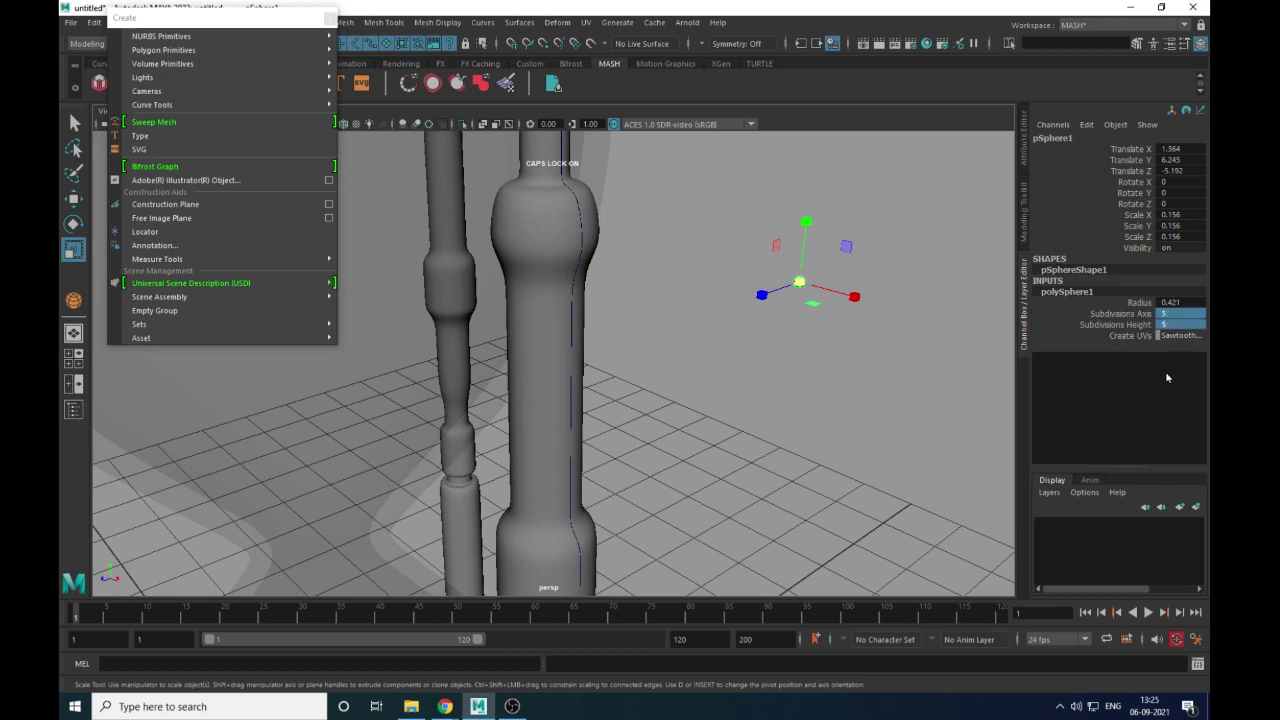
alt+drag(966, 318, 829, 372)
click(830, 368)
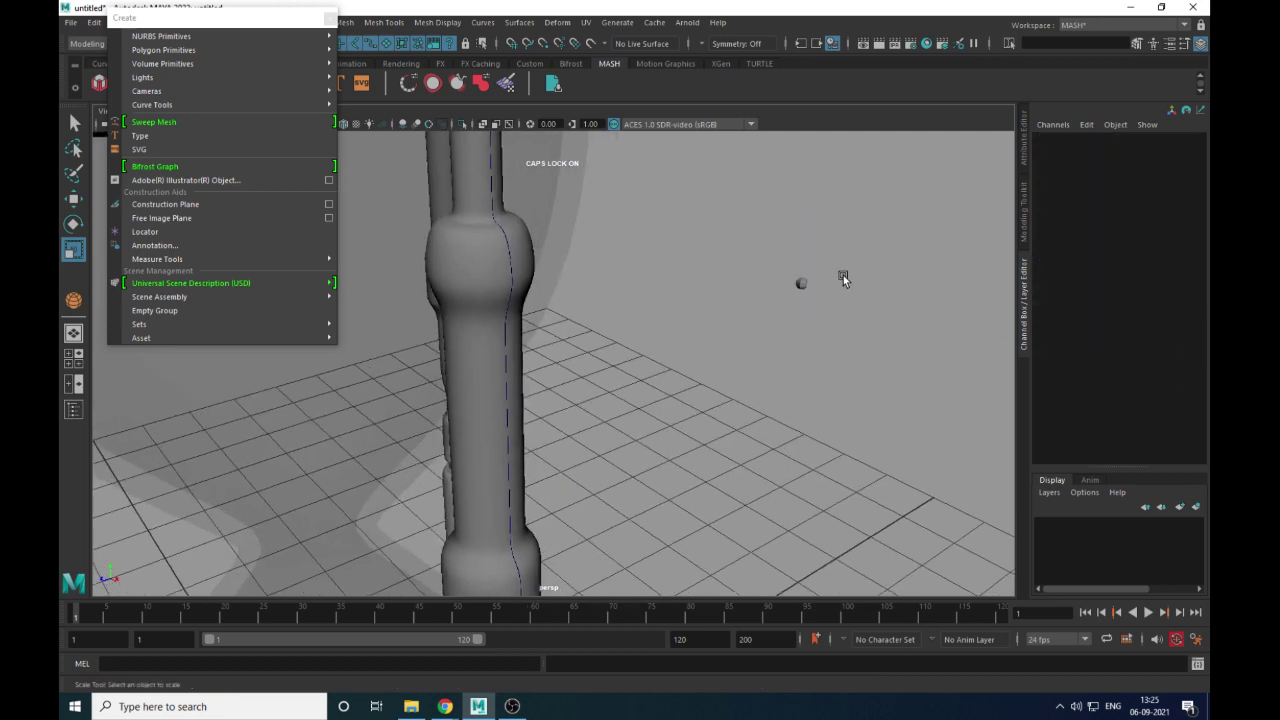
Apply Soften Edge to the low-poly bead sphere
drag(840, 272, 772, 306)
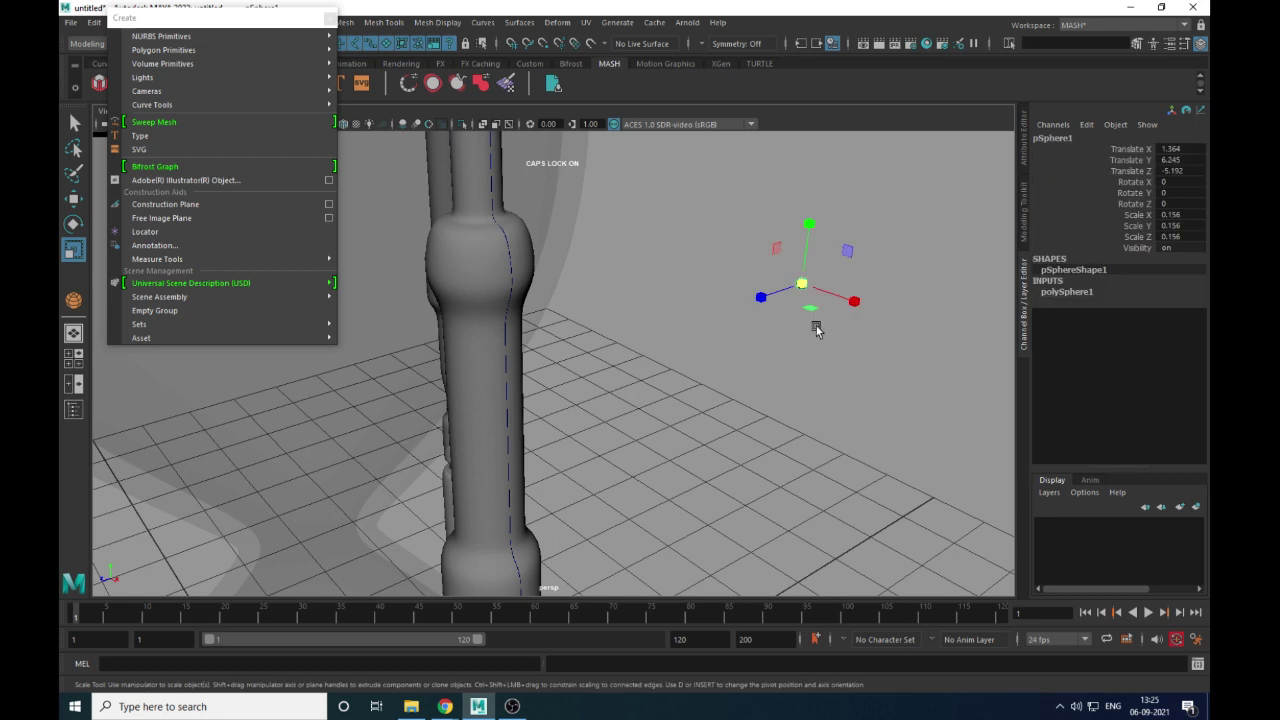
click(437, 22)
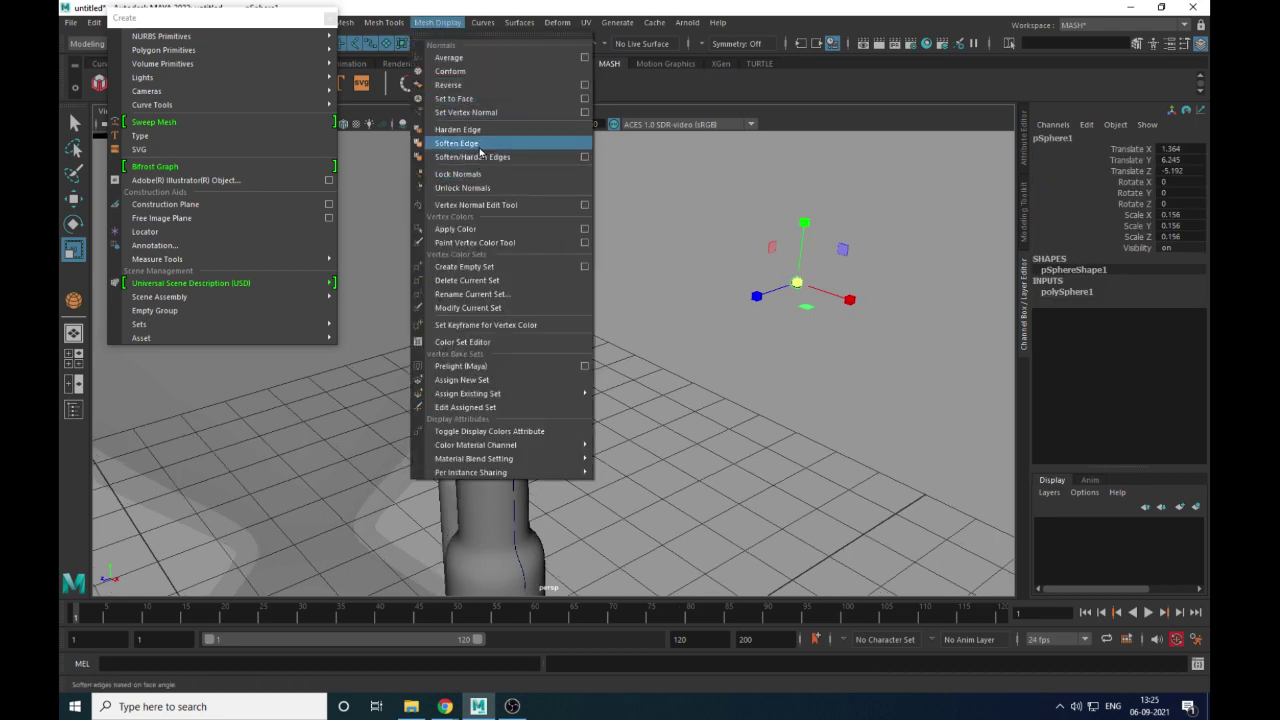
click(484, 144)
click(882, 345)
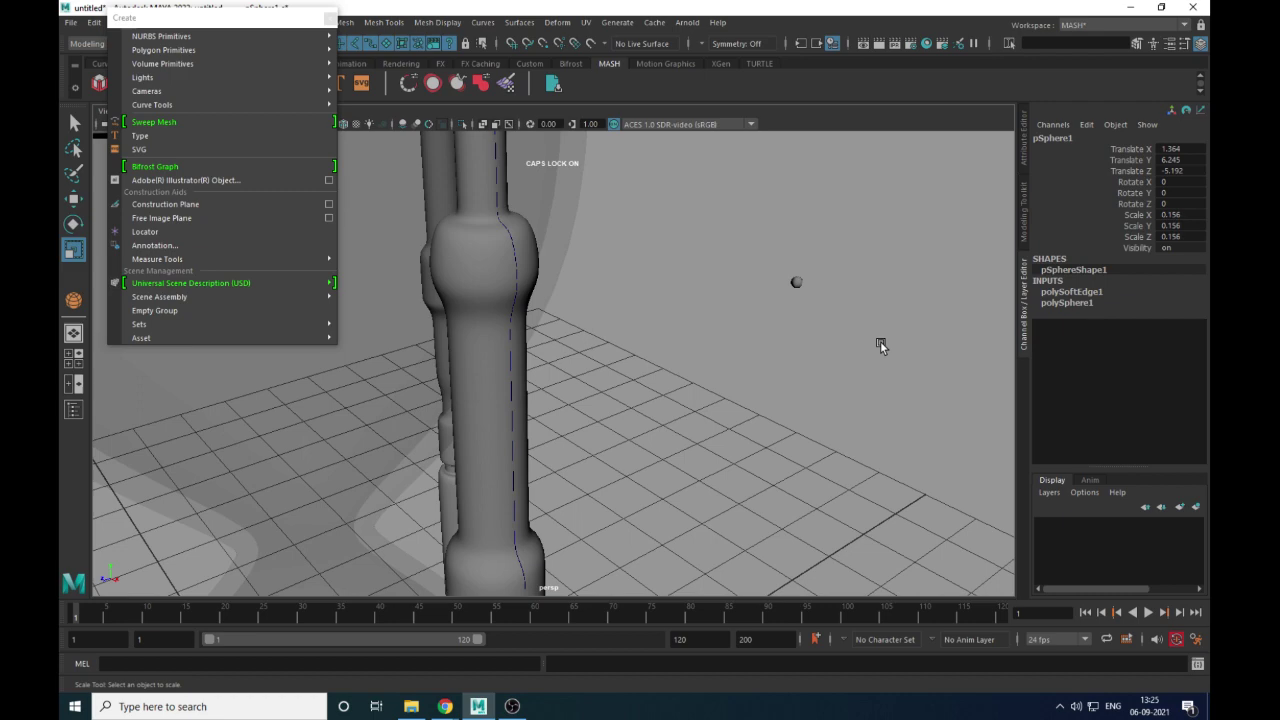
Create a MASH network from the bead sphere, closing the detached Create menu first
click(797, 284)
alt+right_drag(848, 344, 550, 314)
alt+drag(550, 315, 766, 346)
key(w)
click(331, 18)
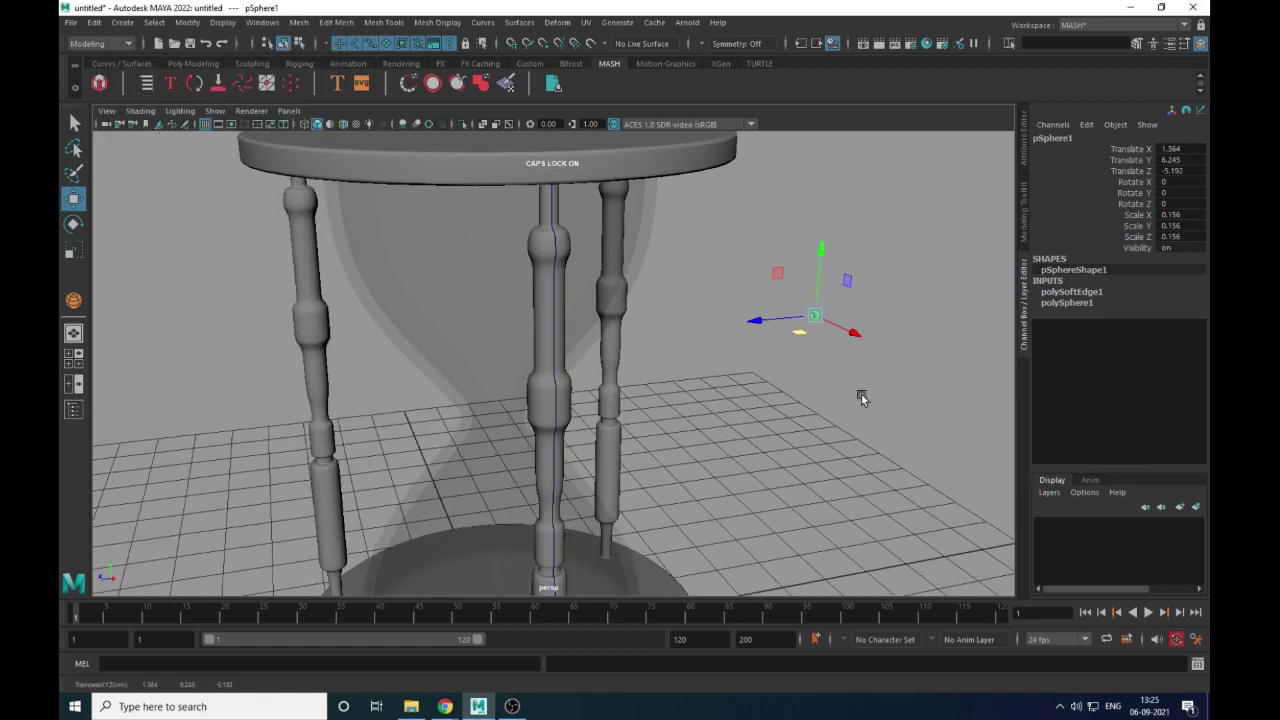
drag(863, 399, 778, 250)
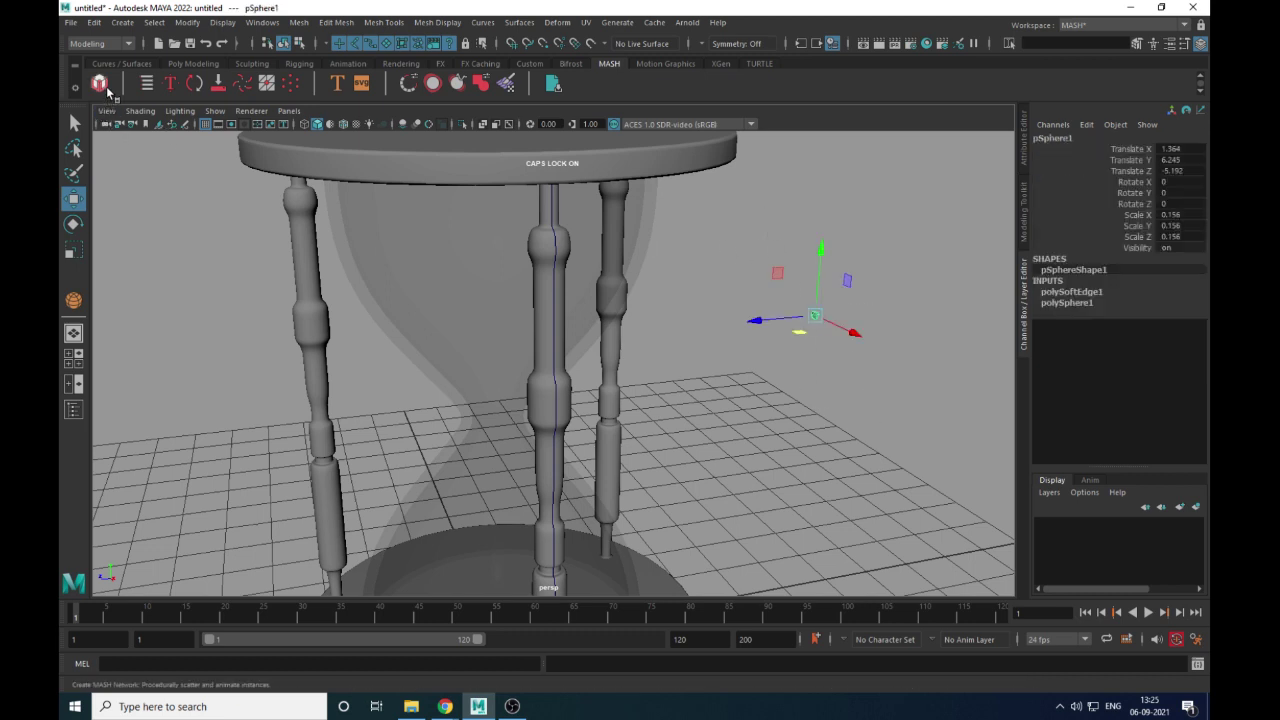
click(100, 84)
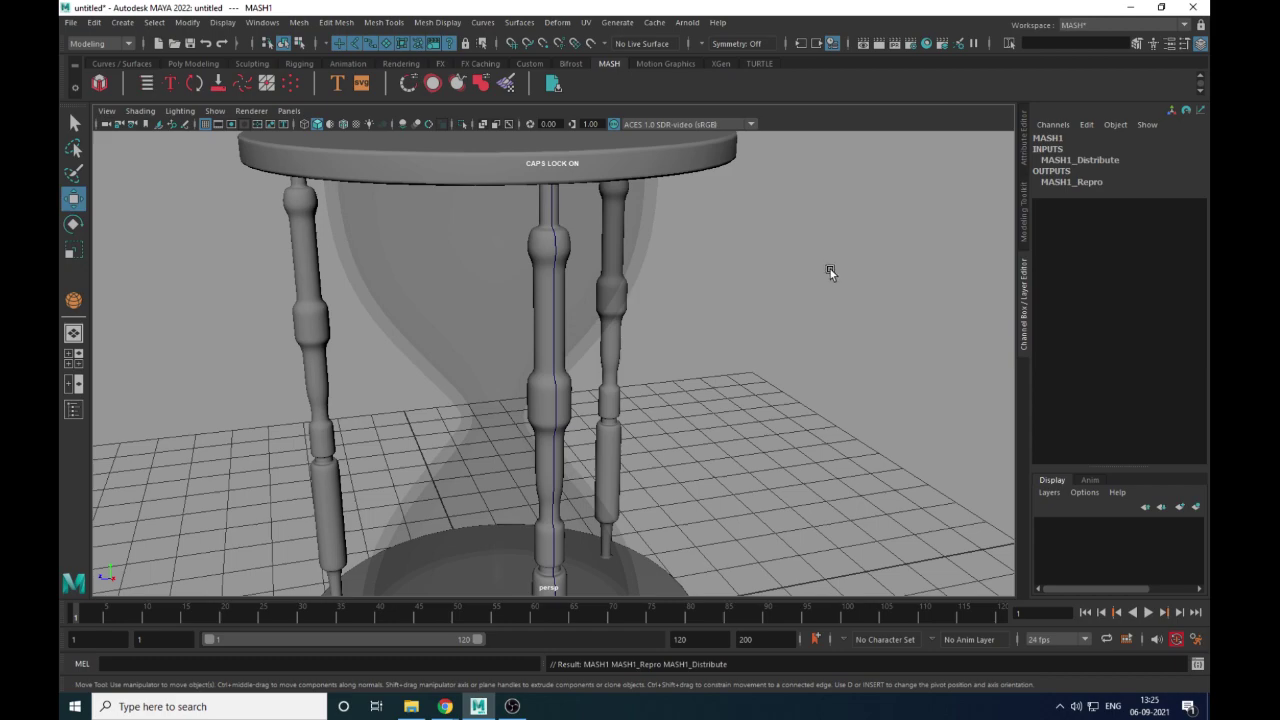
alt+right_drag(780, 343, 482, 328)
alt+middle_drag(482, 328, 506, 263)
alt+drag(506, 263, 746, 305)
alt+right_drag(746, 305, 626, 356)
alt+middle_drag(626, 356, 637, 334)
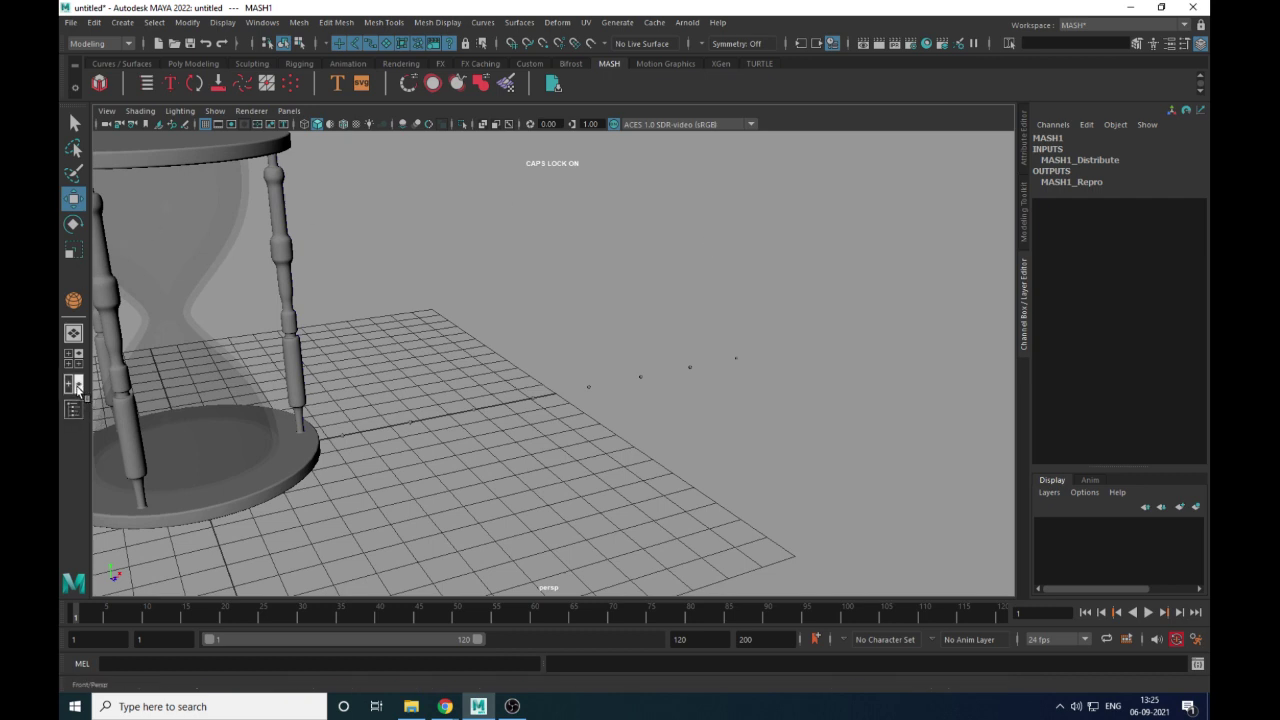
Open the MASH Editor, select the MASH1_Distribute node and show the MASH1 network's attributes
click(147, 83)
drag(333, 128, 242, 137)
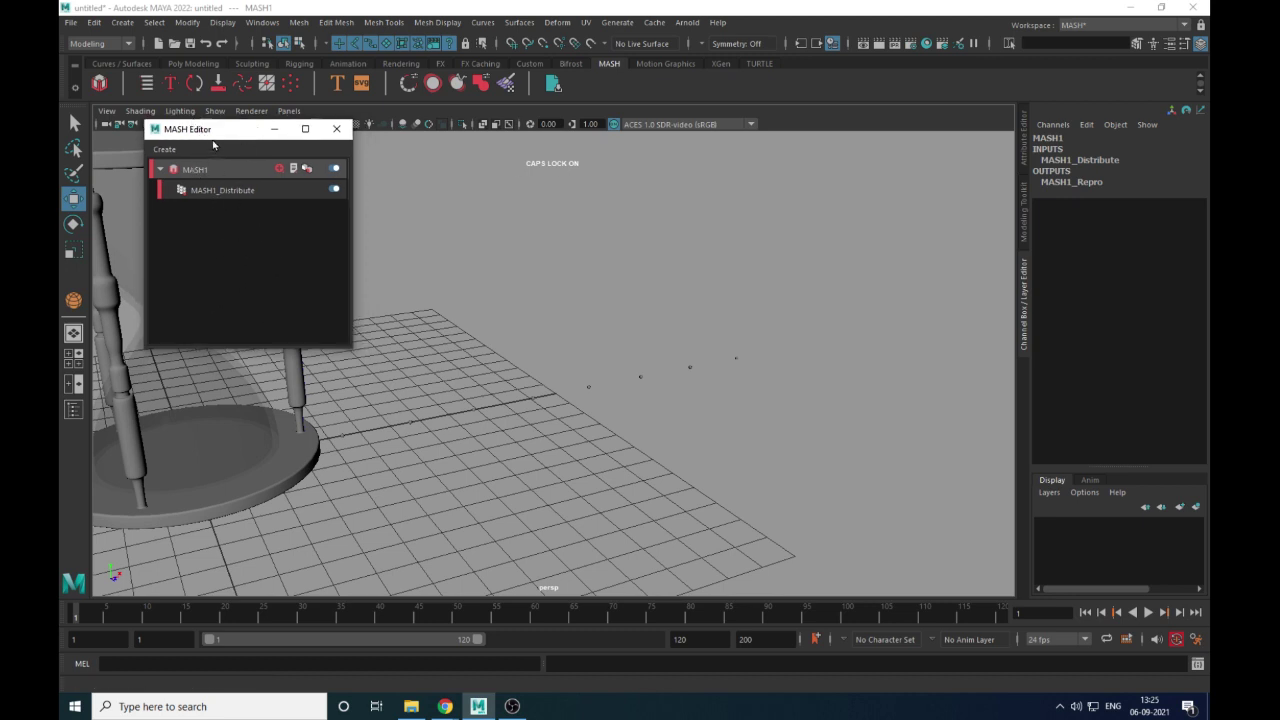
drag(224, 134, 212, 133)
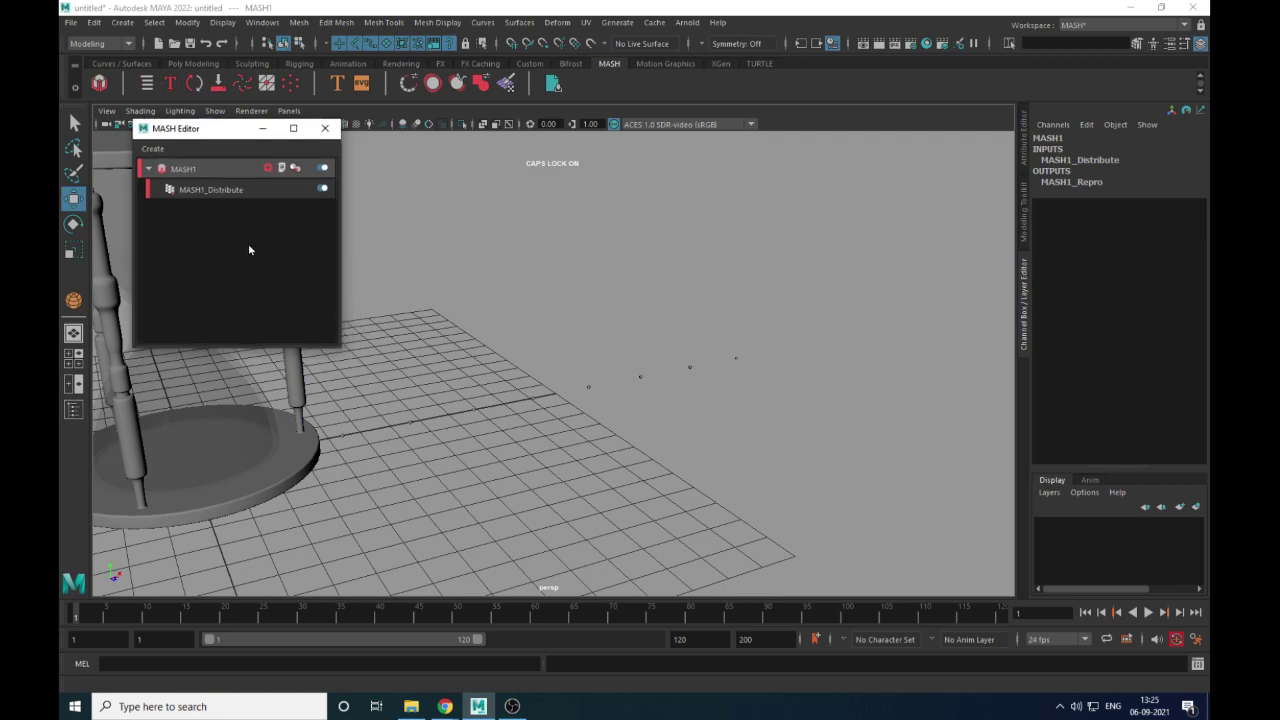
click(213, 190)
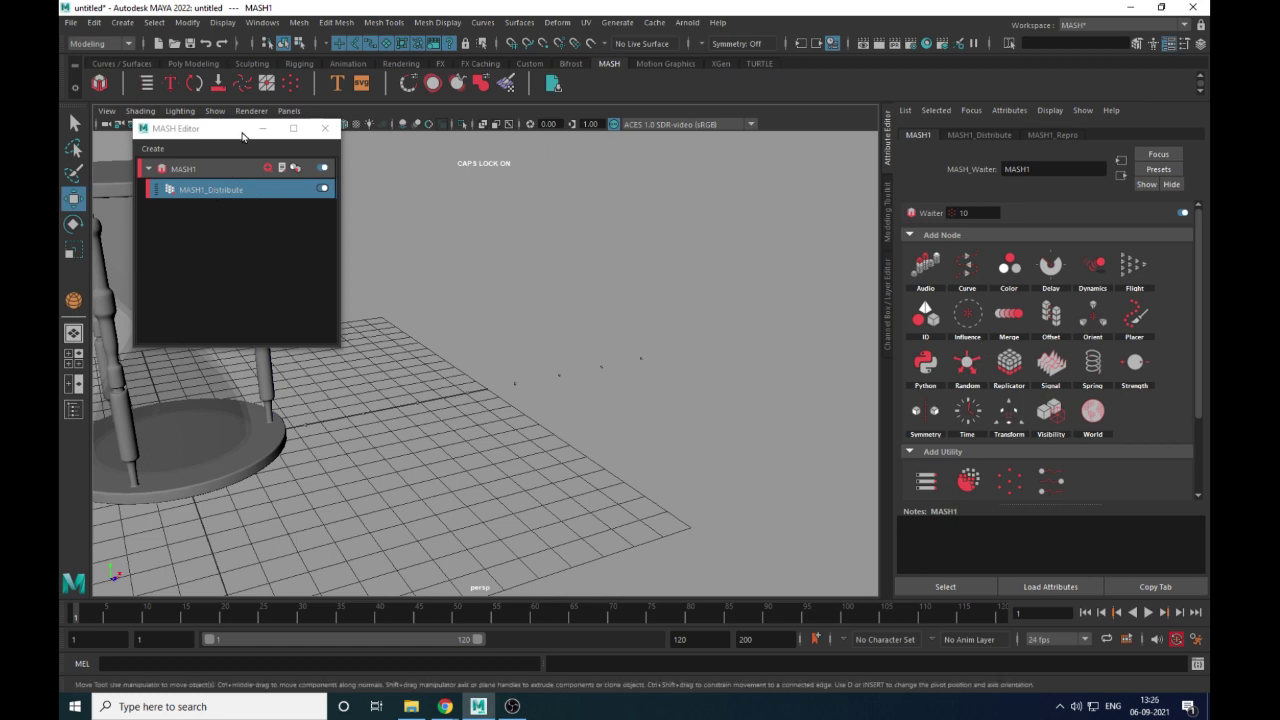
drag(242, 136, 236, 136)
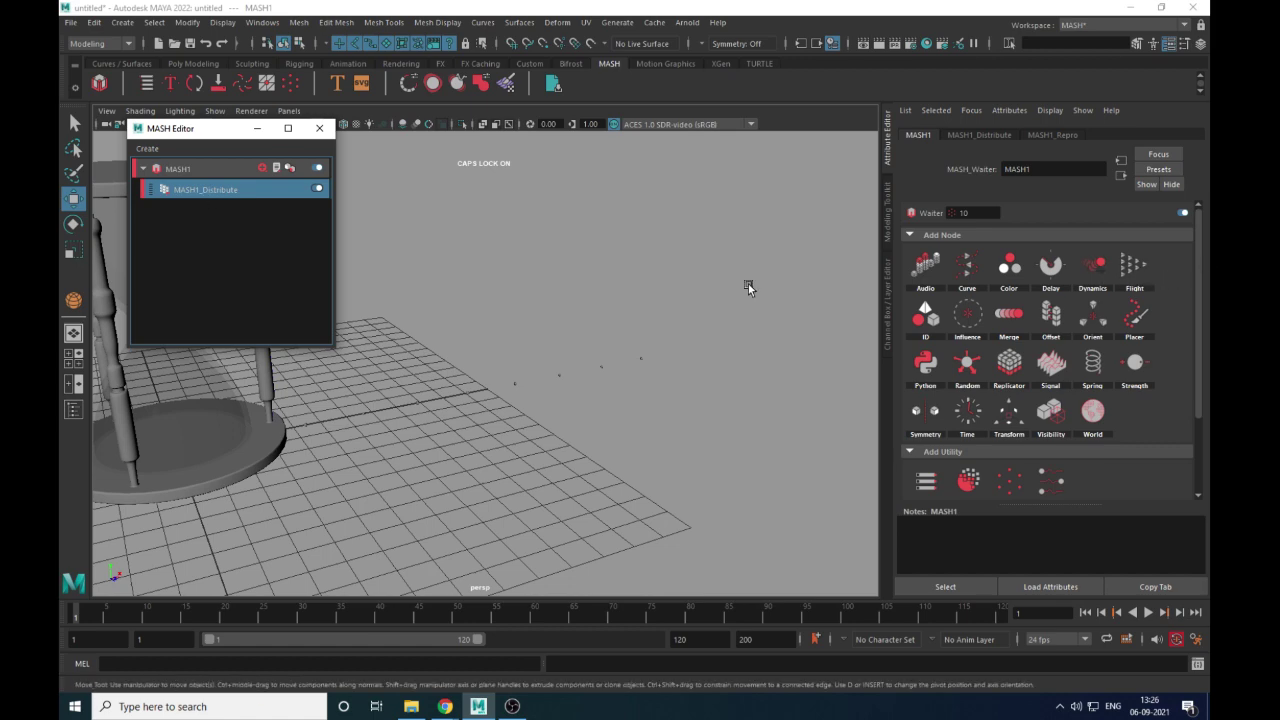
Examine the row of bead copies distributed by the MASH network from several angles
alt+drag(660, 392, 606, 403)
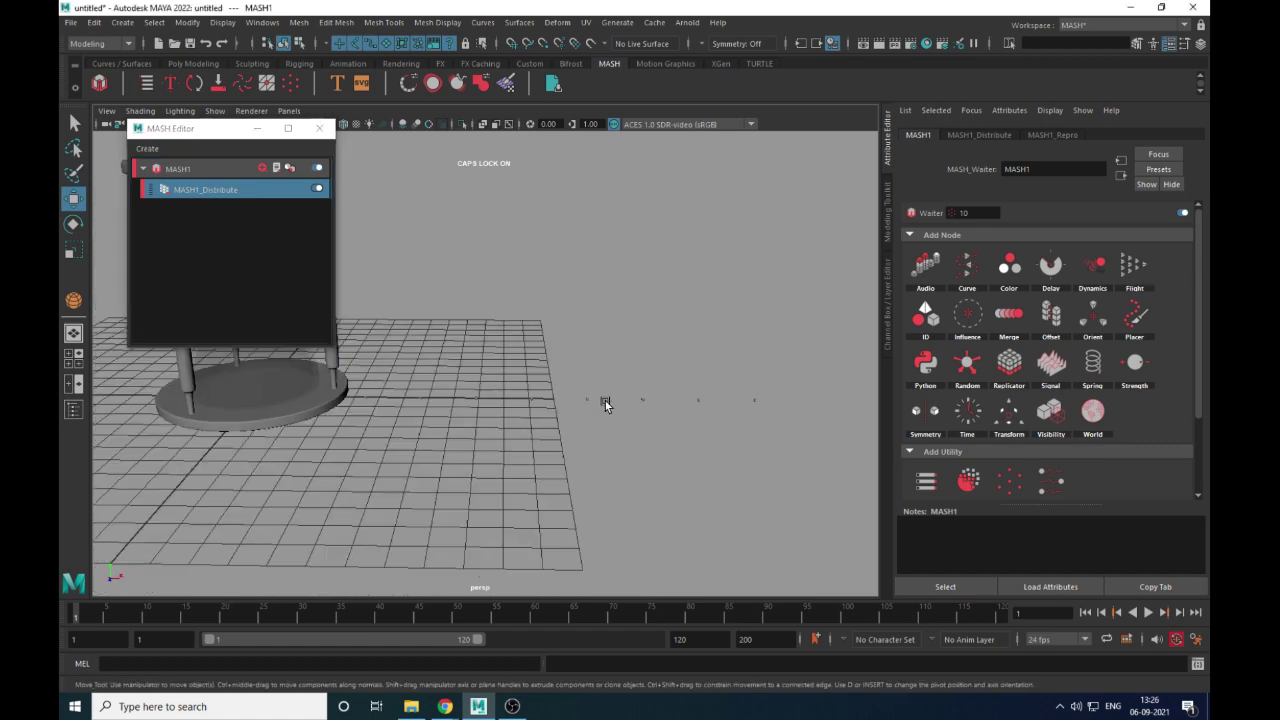
alt+right_drag(606, 403, 717, 489)
alt+drag(532, 437, 617, 437)
alt+right_drag(579, 420, 609, 480)
alt+drag(610, 482, 478, 385)
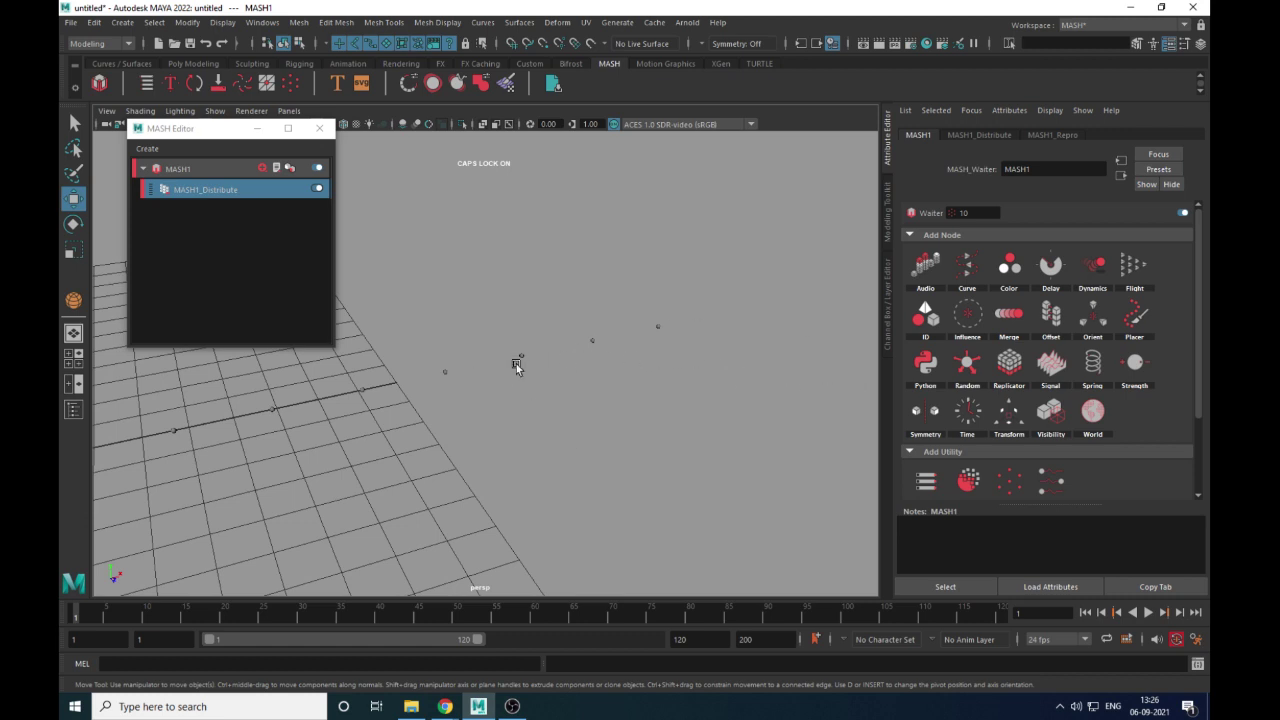
alt+drag(538, 375, 575, 416)
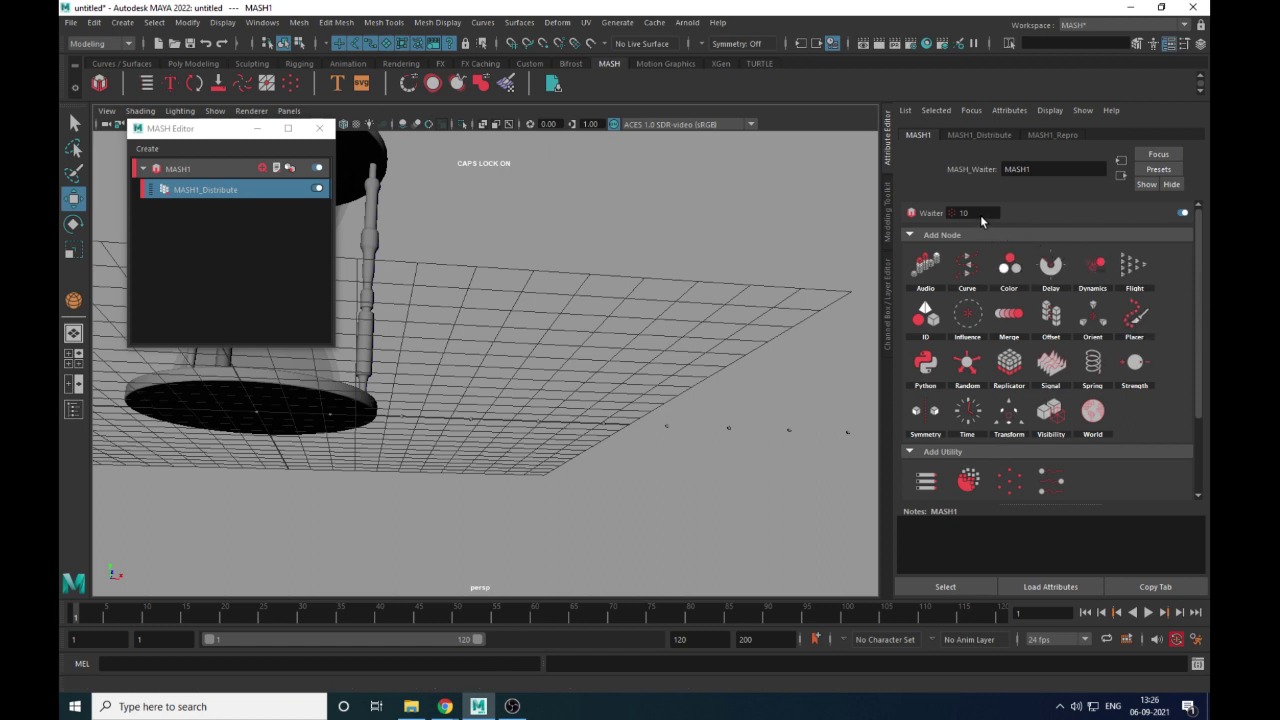
Show the MASH1_Distribute attributes and set the linear distribution's Number of Points to 36
click(984, 136)
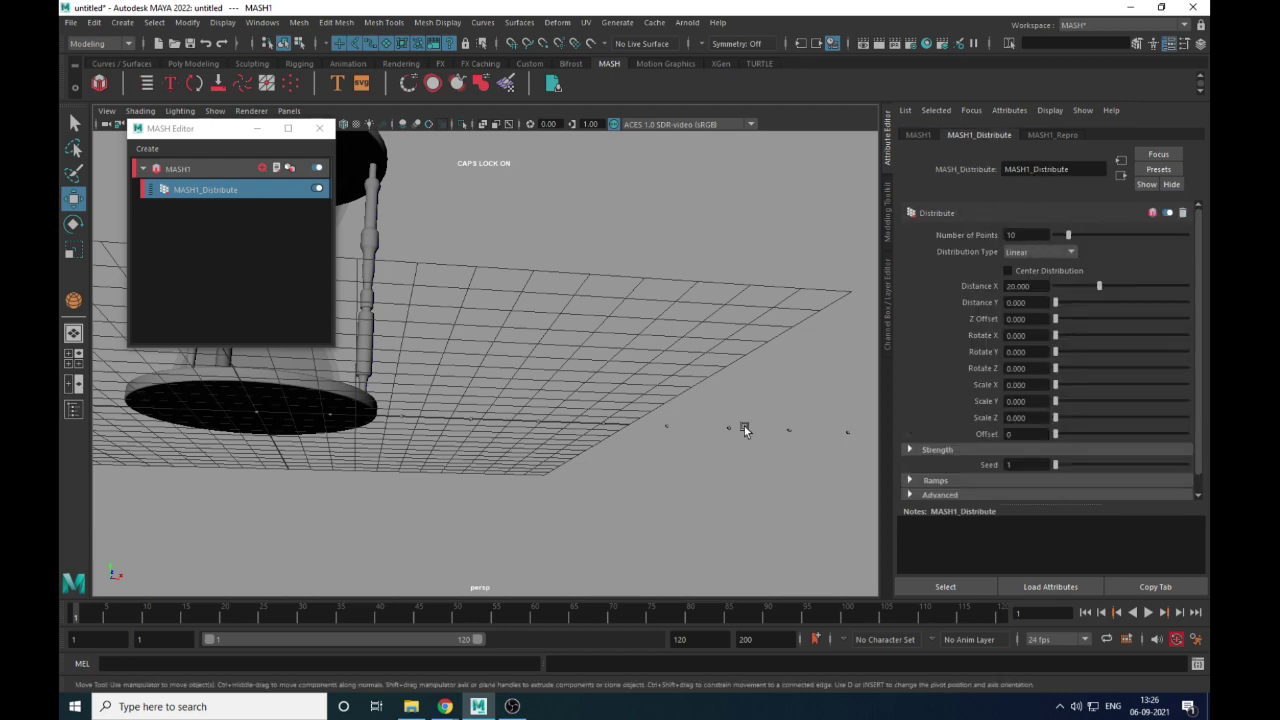
alt+drag(746, 429, 714, 456)
alt+right_drag(620, 432, 695, 422)
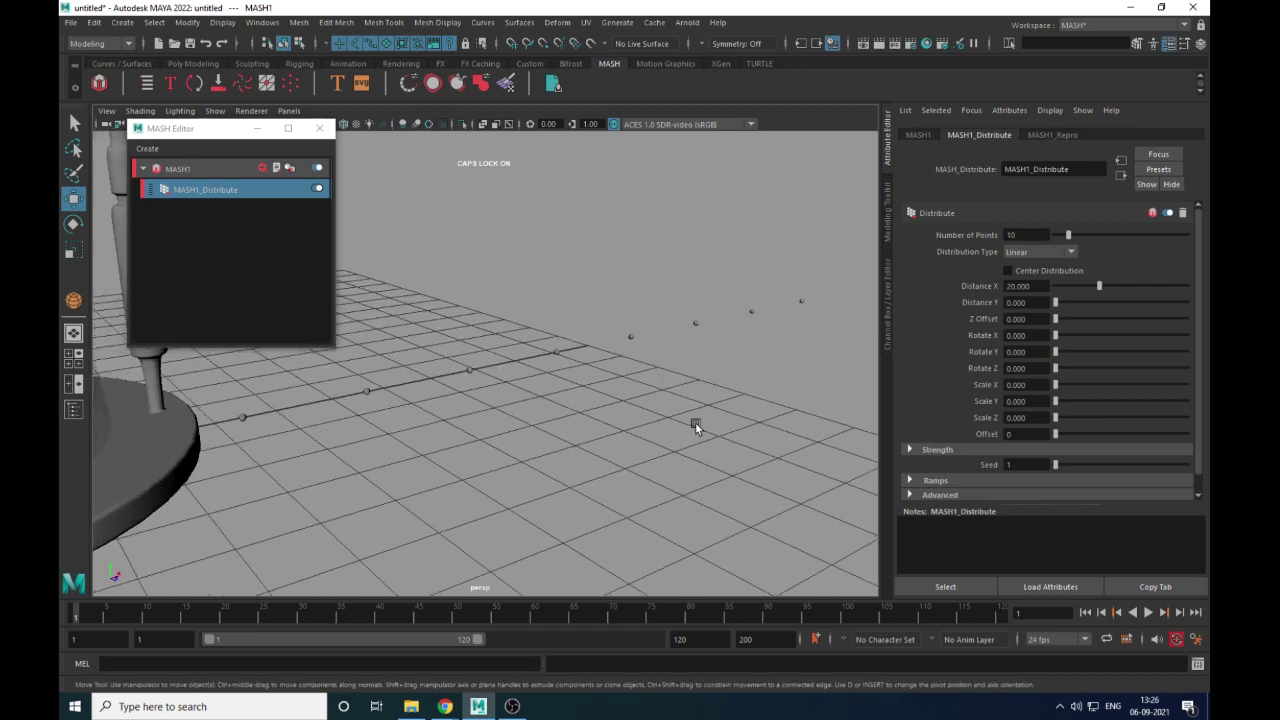
alt+middle_drag(695, 422, 640, 439)
drag(1067, 236, 1102, 236)
alt+drag(480, 372, 700, 345)
alt+drag(672, 408, 663, 388)
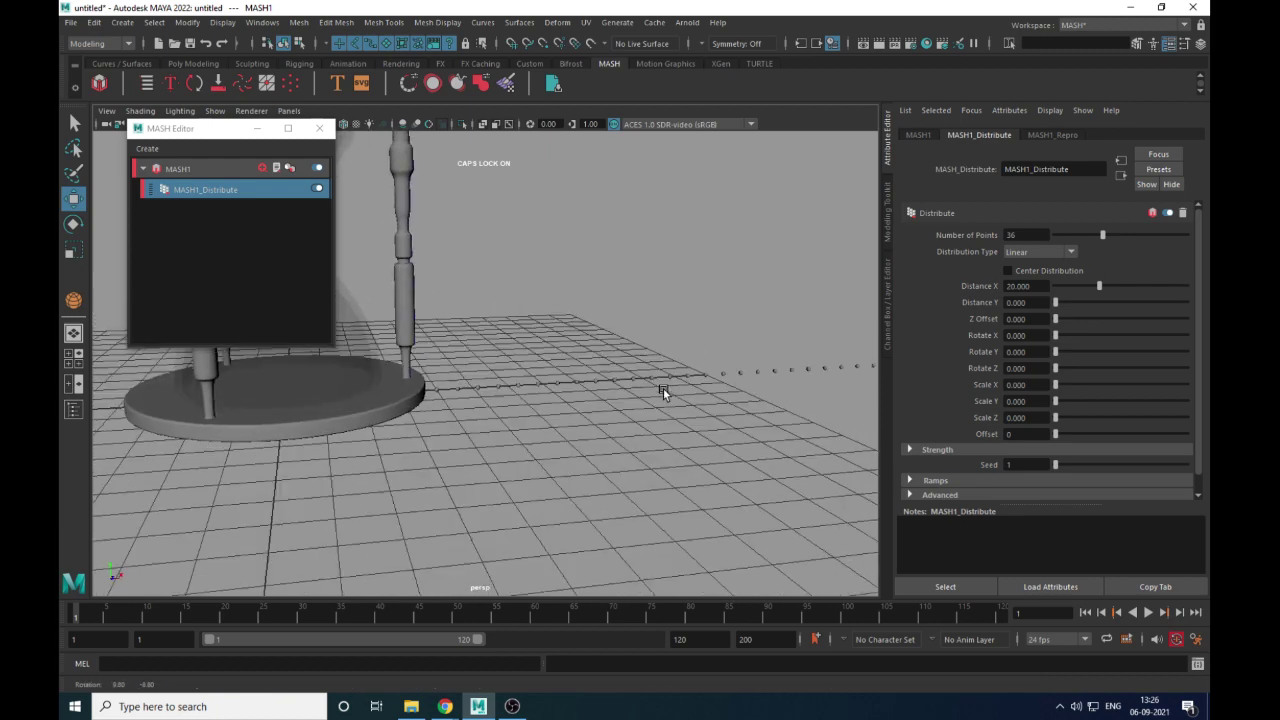
alt+middle_drag(663, 388, 683, 491)
alt+drag(680, 440, 643, 420)
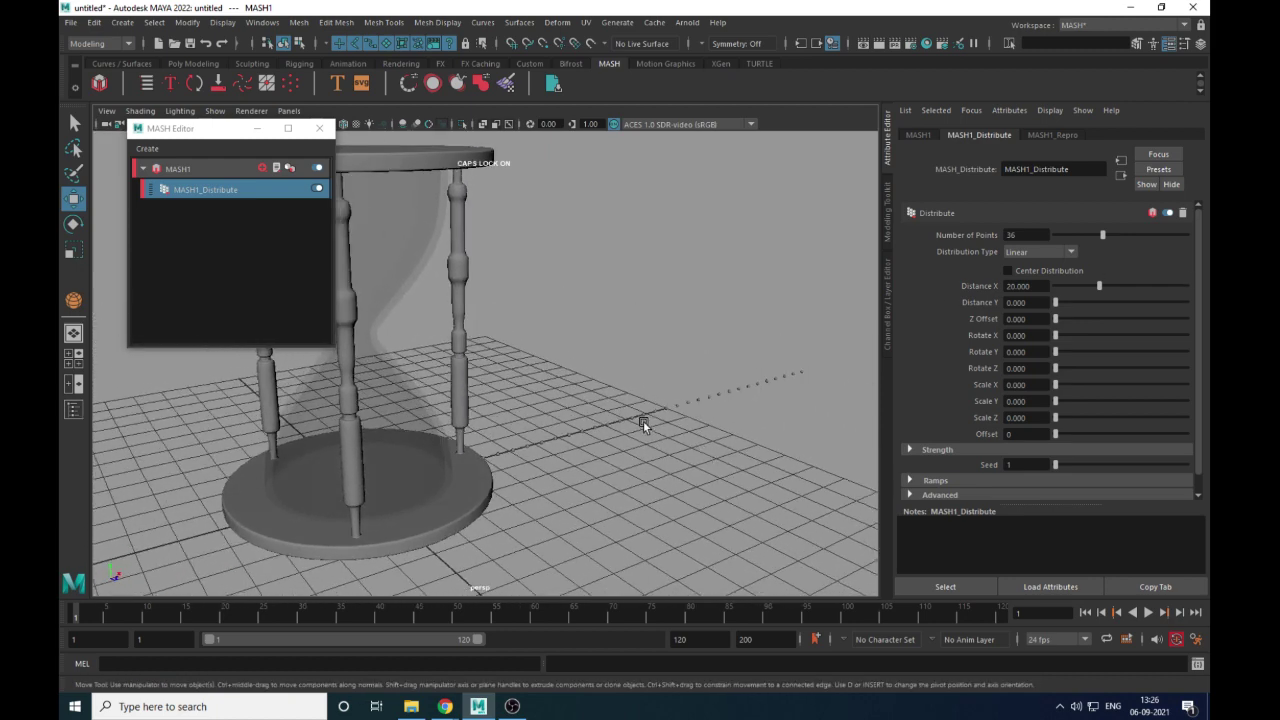
Try the Radial and Mesh distribution types on the bead network
click(1042, 255)
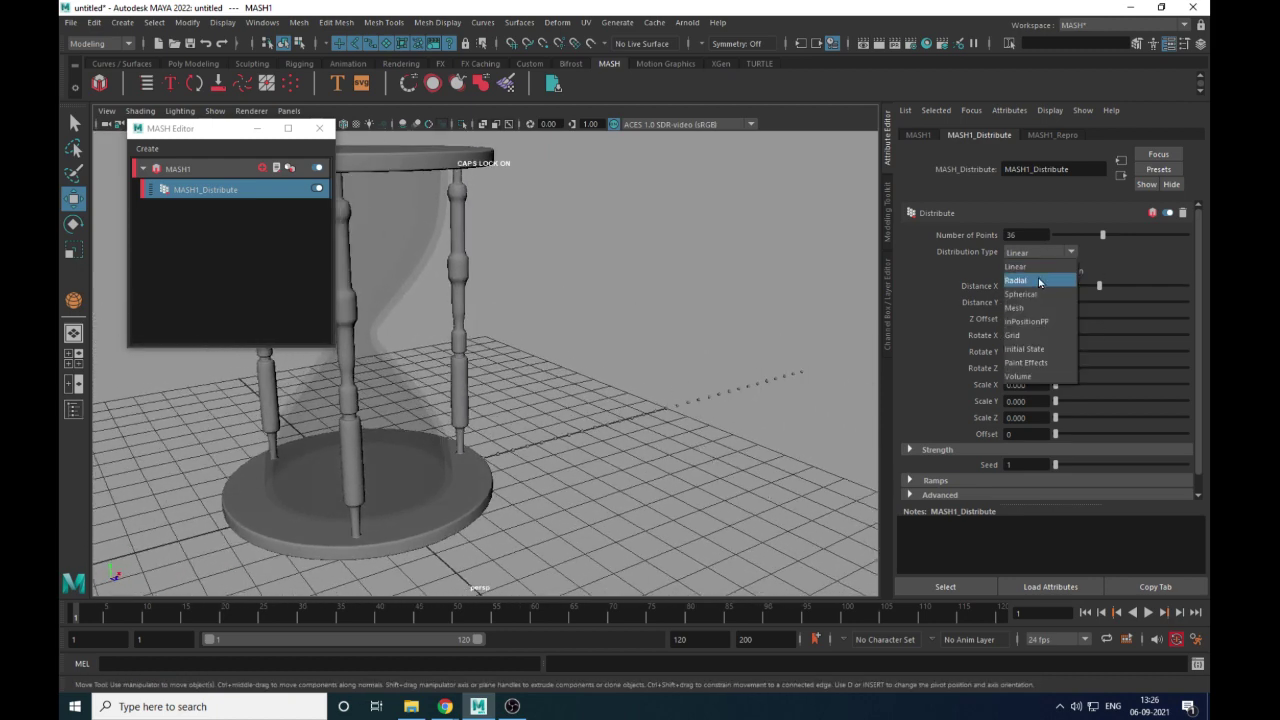
click(1039, 281)
alt+drag(669, 404, 789, 391)
click(1030, 254)
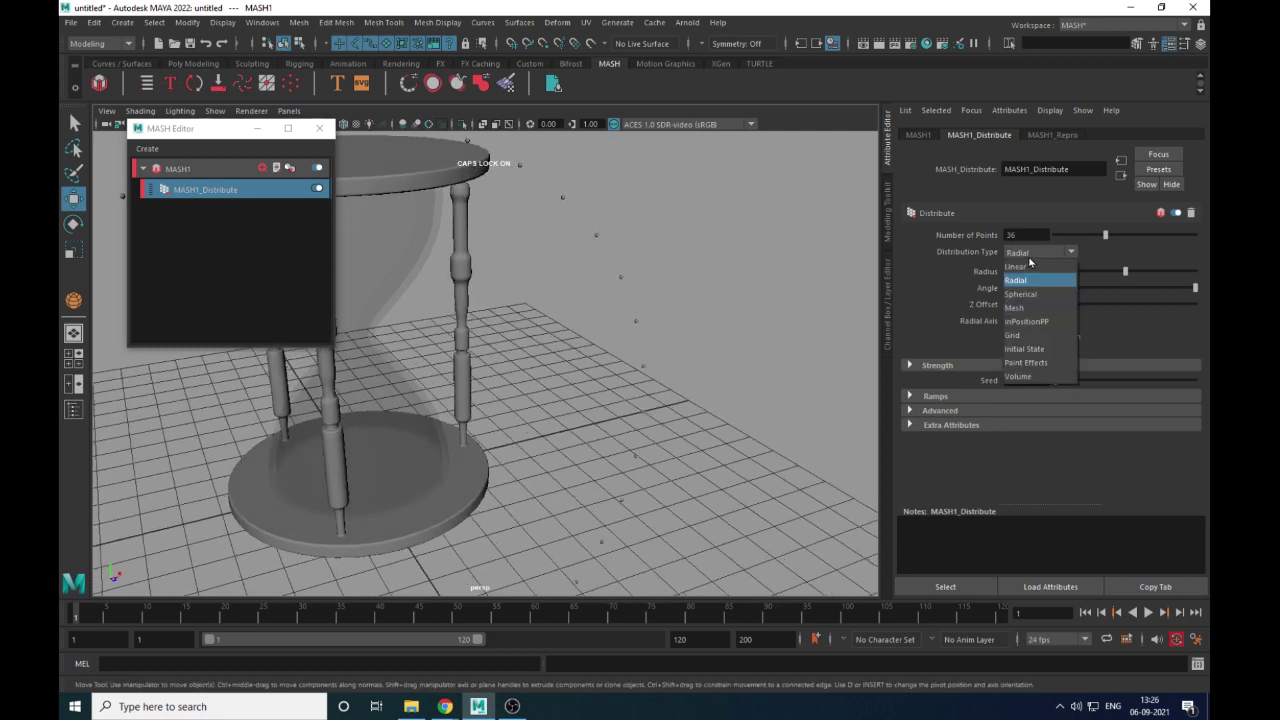
click(1035, 308)
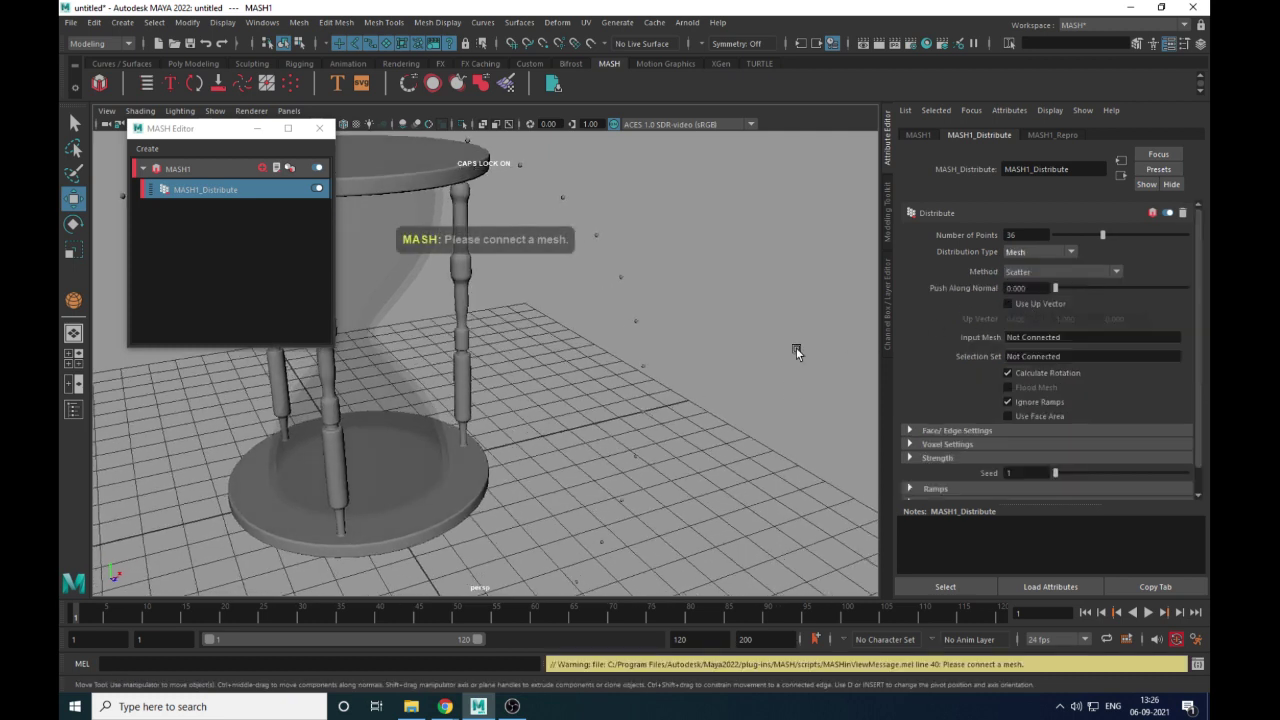
Set the bead network's Distribution Type to Spherical
click(1027, 255)
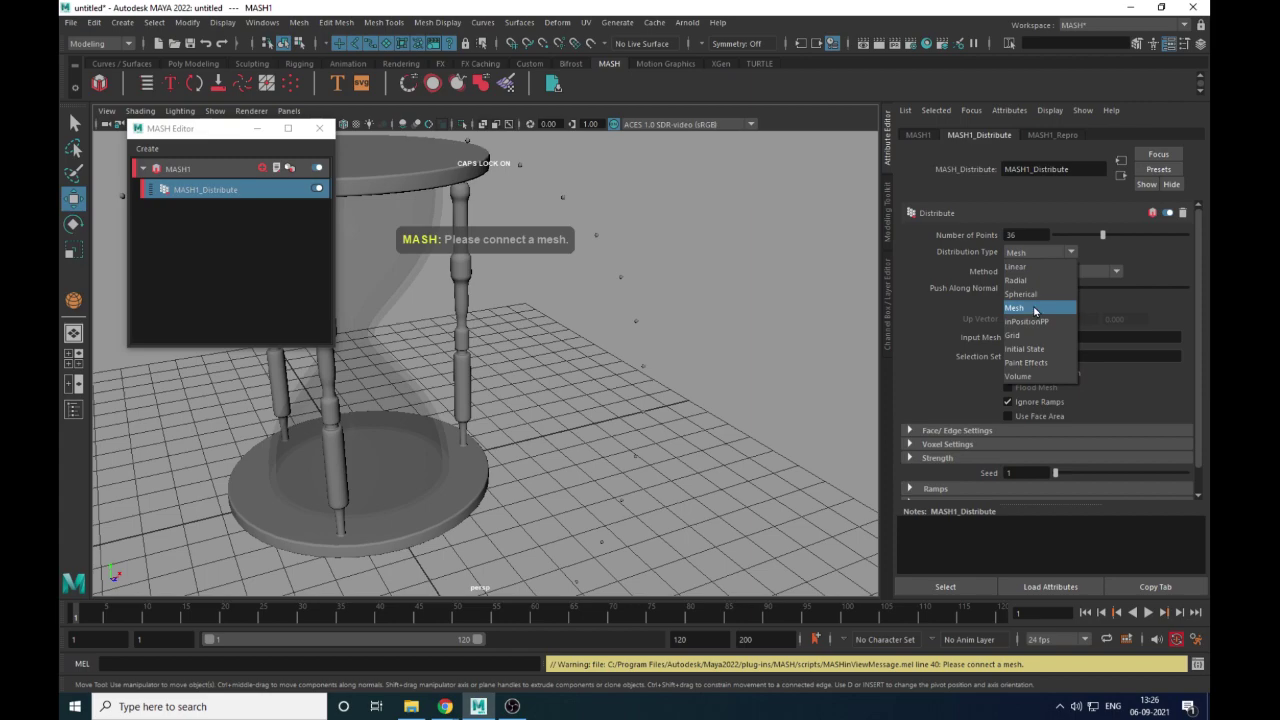
click(1021, 294)
alt+right_drag(622, 444, 573, 409)
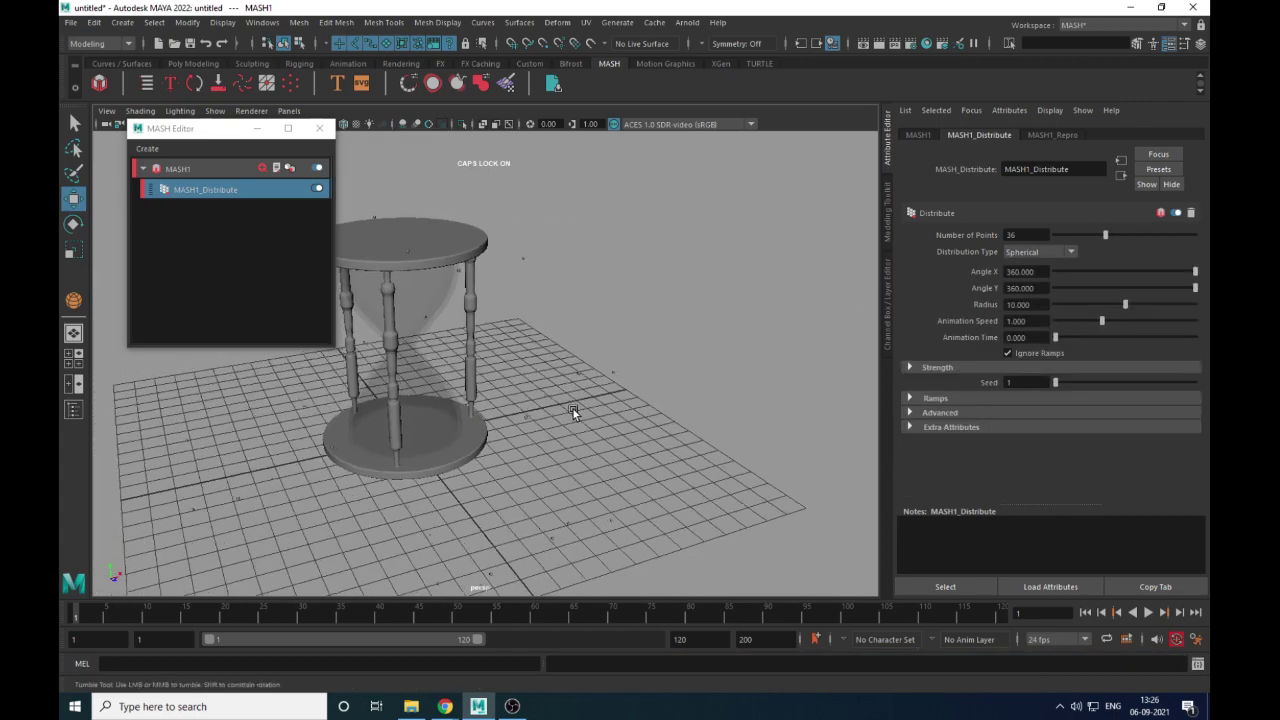
alt+middle_drag(573, 409, 600, 408)
alt+drag(600, 408, 655, 385)
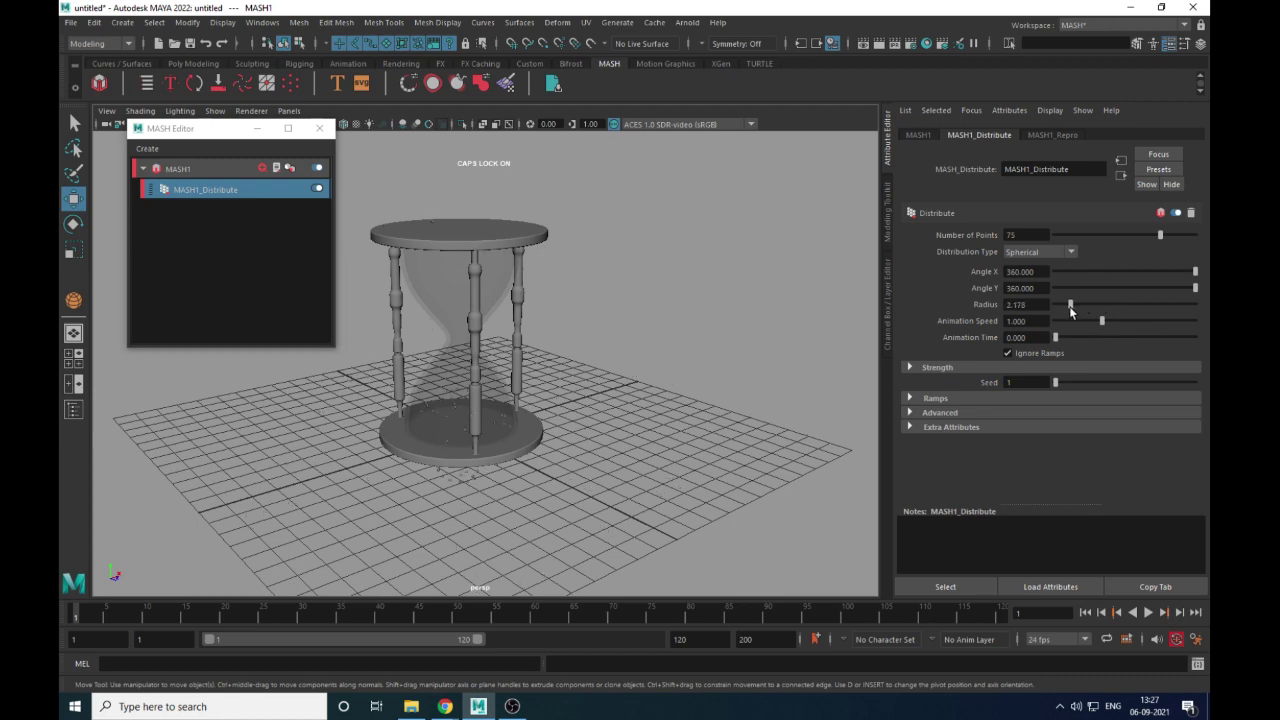
Set the spherical distribution to 75 points and shrink its radius to 0.990 so the beads cluster at the hourglass base
drag(1062, 309, 1061, 309)
alt+drag(759, 366, 634, 310)
alt+right_drag(634, 310, 666, 403)
alt+middle_drag(666, 403, 669, 390)
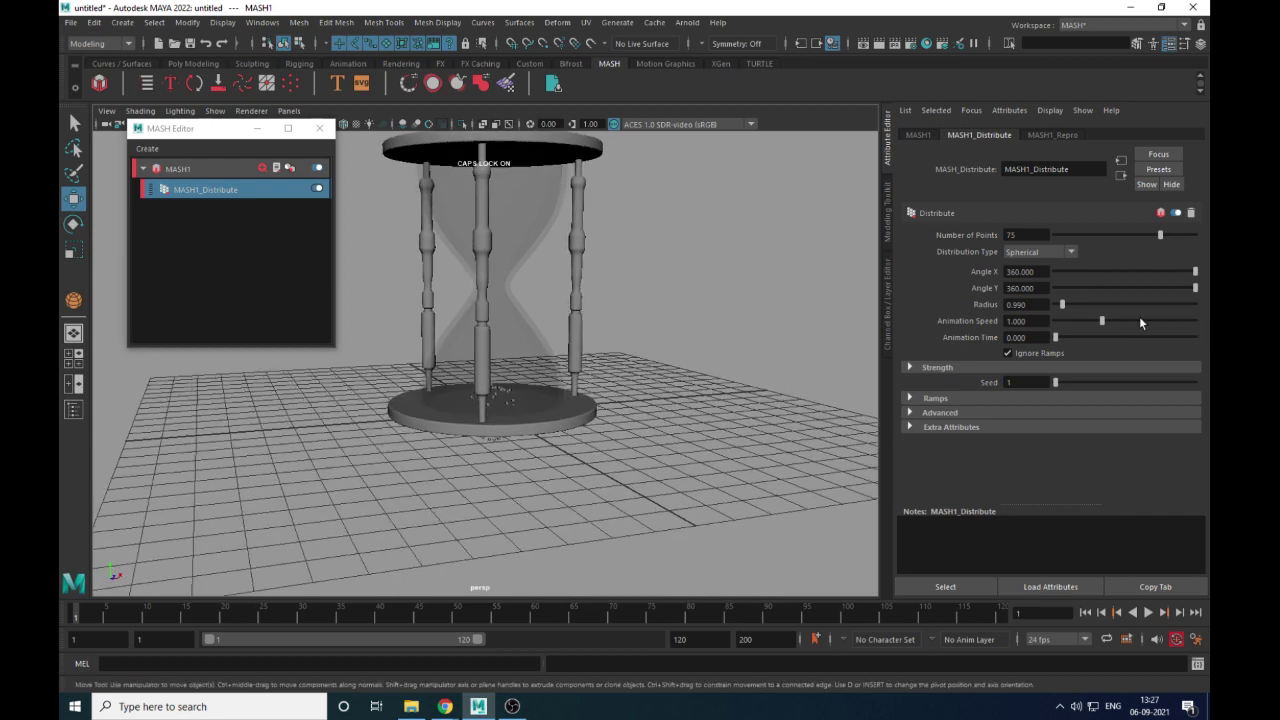
alt+drag(540, 403, 565, 401)
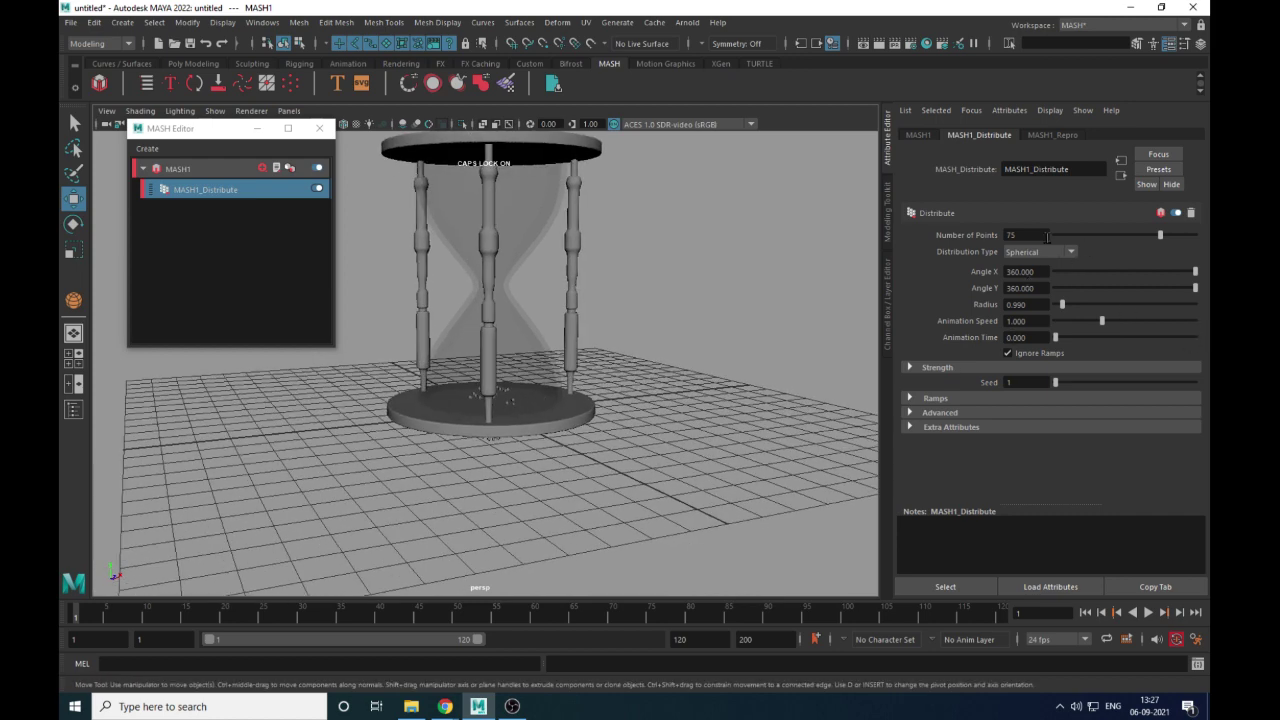
Set the spherical distribution's Number of Points to 100
click(1047, 237)
text(100)
key(Return)
alt+drag(630, 442, 574, 418)
alt+right_drag(574, 418, 640, 485)
alt+drag(640, 485, 676, 466)
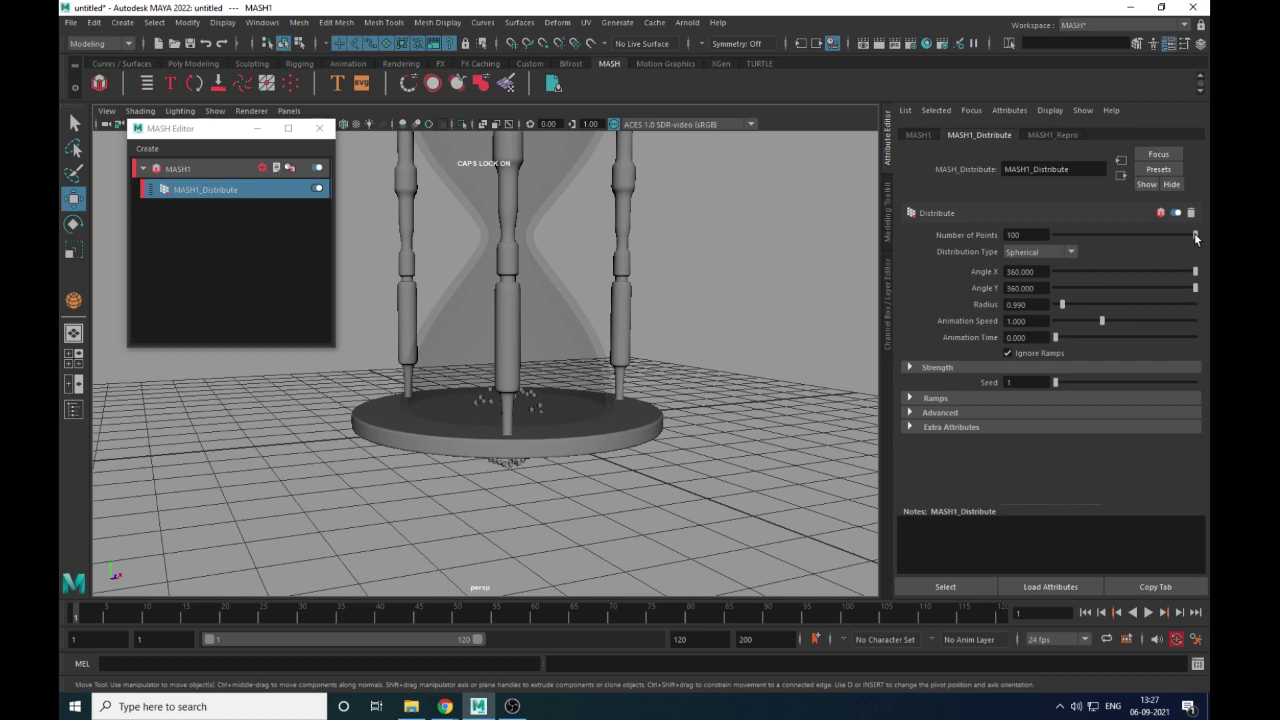
drag(1194, 233, 1161, 241)
alt+drag(640, 390, 730, 396)
alt+right_drag(730, 391, 582, 372)
alt+drag(577, 320, 864, 347)
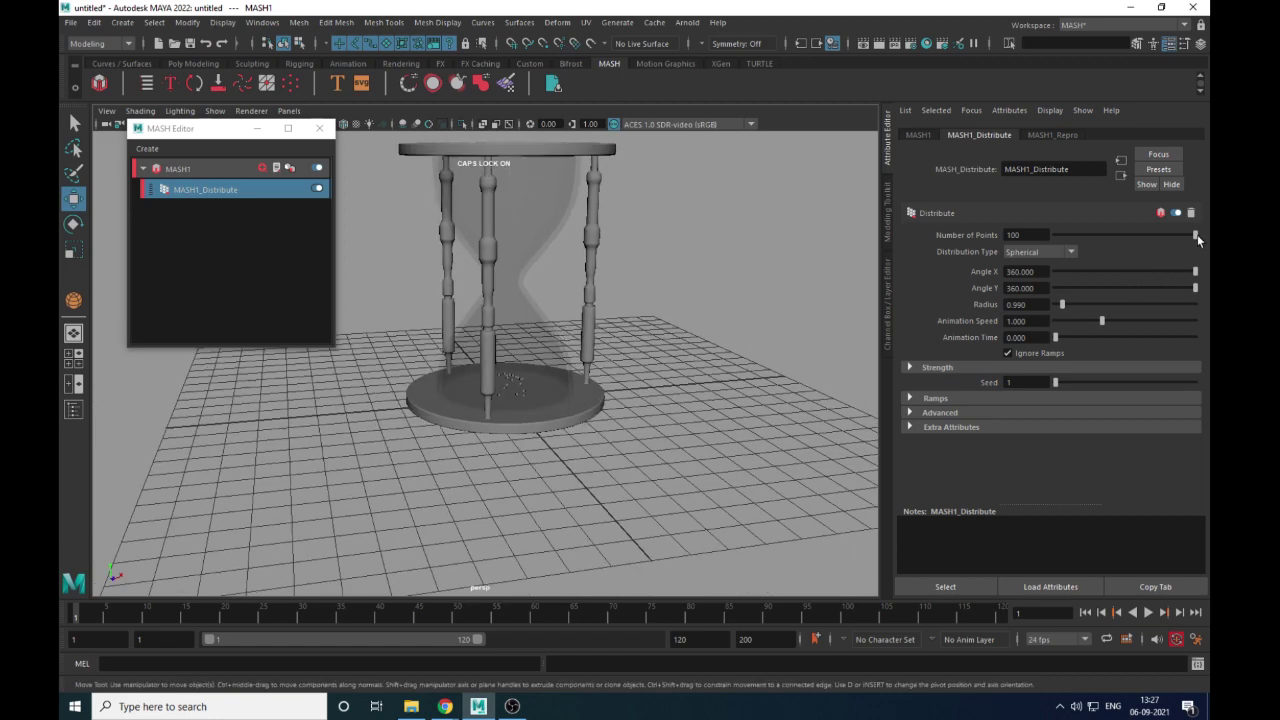
Increase the spherical distribution's Number of Points to 200
click(1035, 234)
text(200)
key(Return)
alt+drag(572, 344, 588, 291)
alt+right_drag(588, 291, 669, 476)
alt+drag(669, 476, 664, 450)
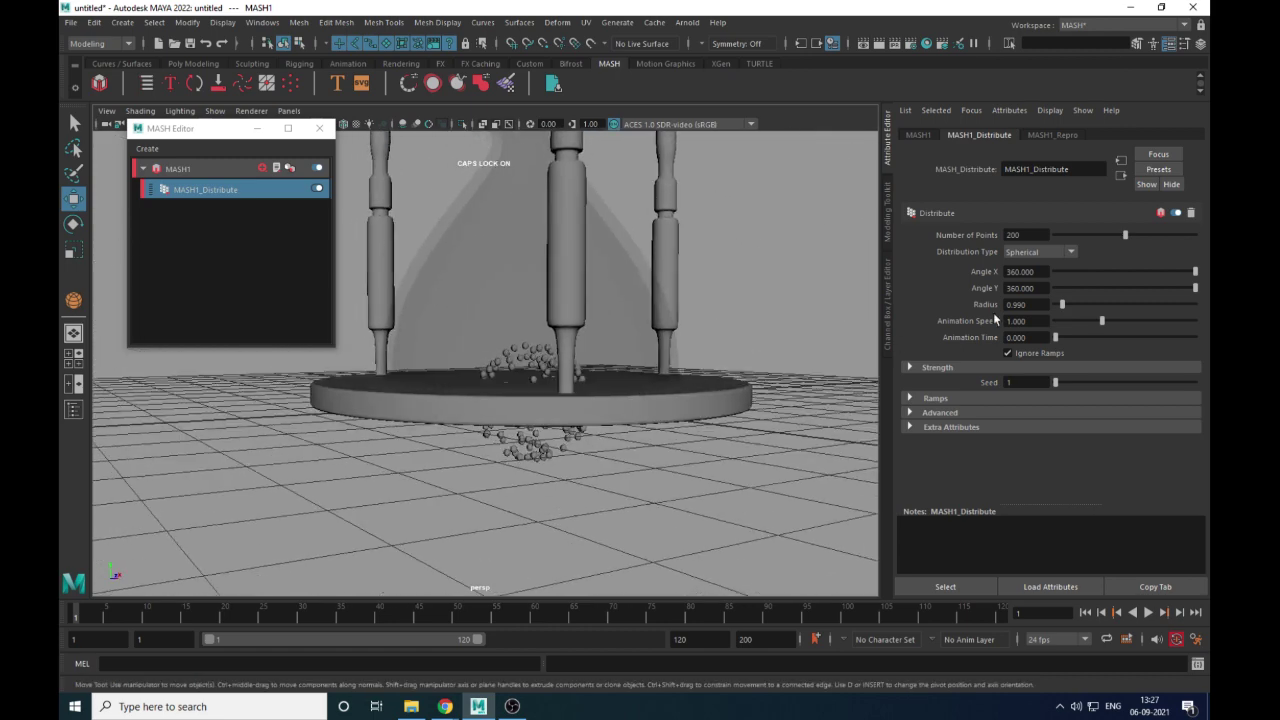
Review the MASH1 network and MASH1_Repro attributes, including the options for the pSphere1 object entry
click(919, 135)
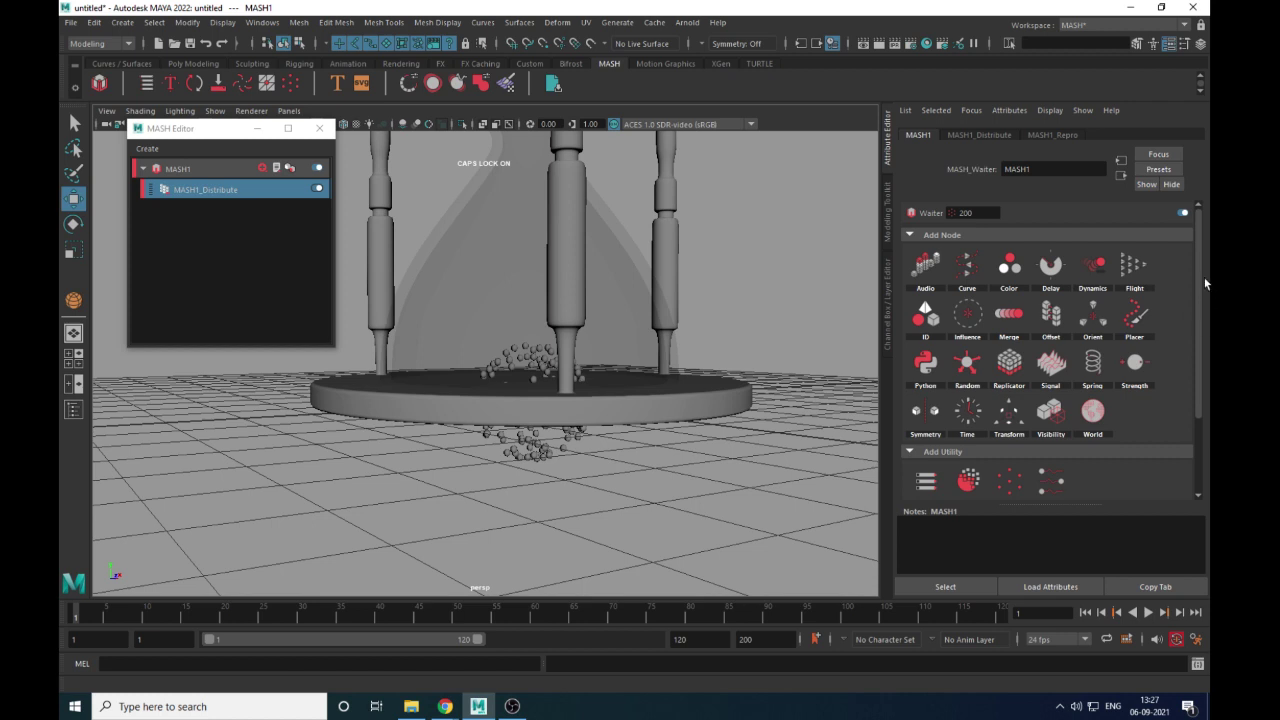
click(1050, 134)
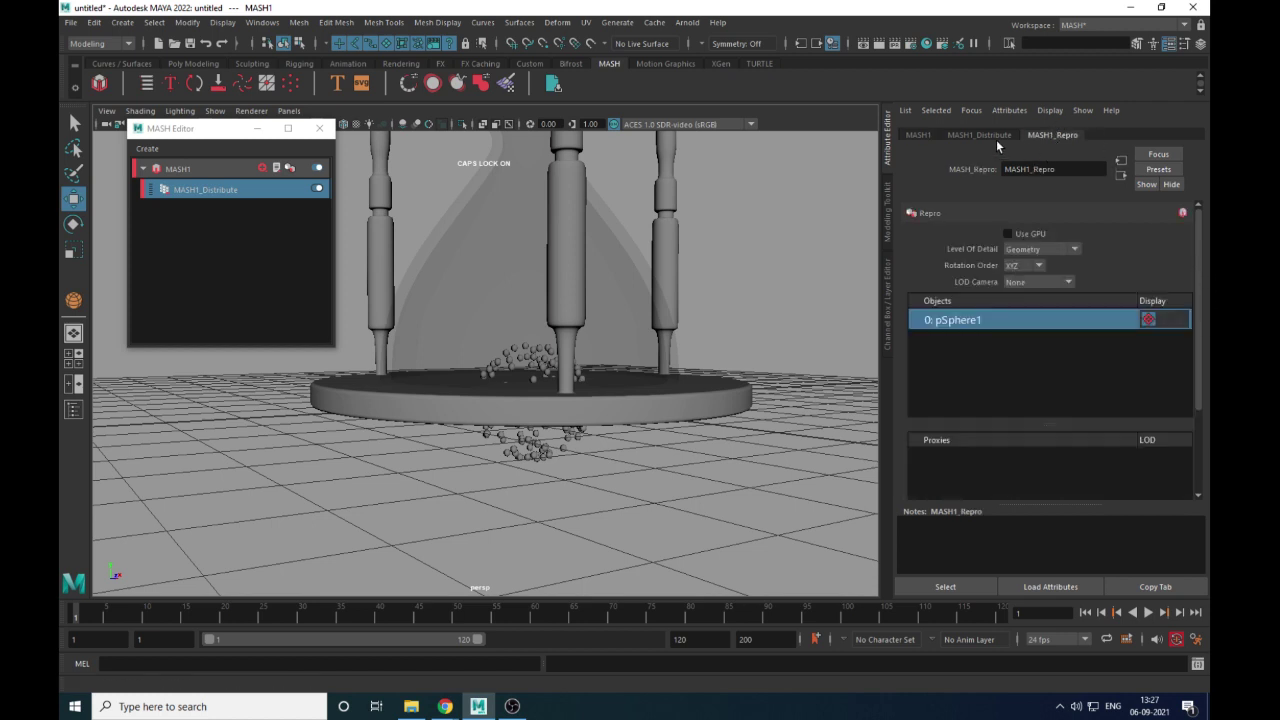
scroll(1198, 294, down, 2)
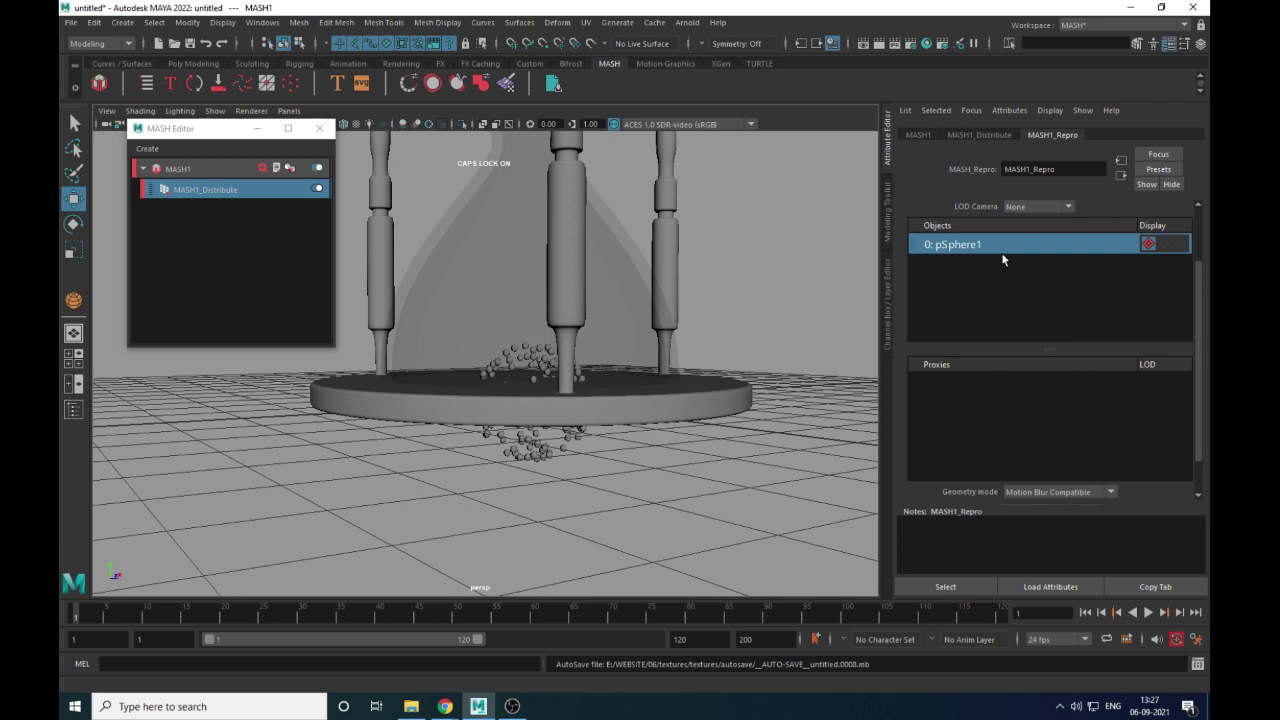
right_click(1100, 250)
click(1041, 314)
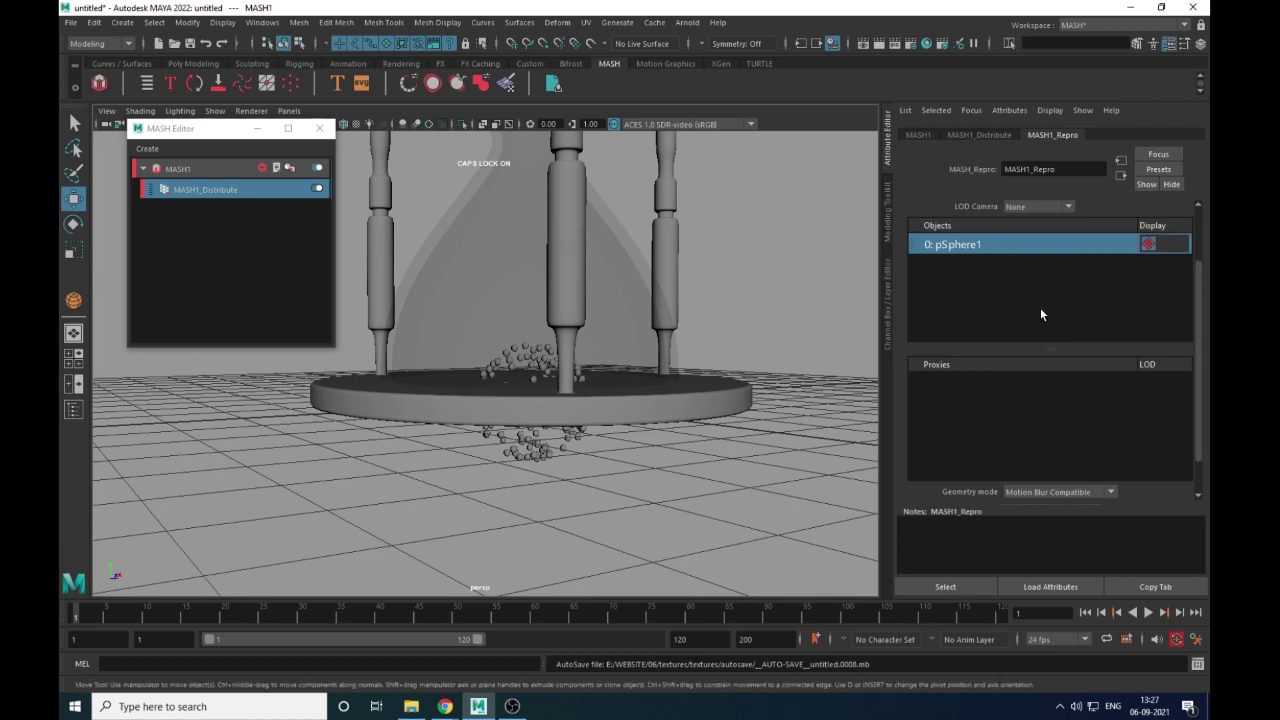
alt+drag(550, 450, 621, 473)
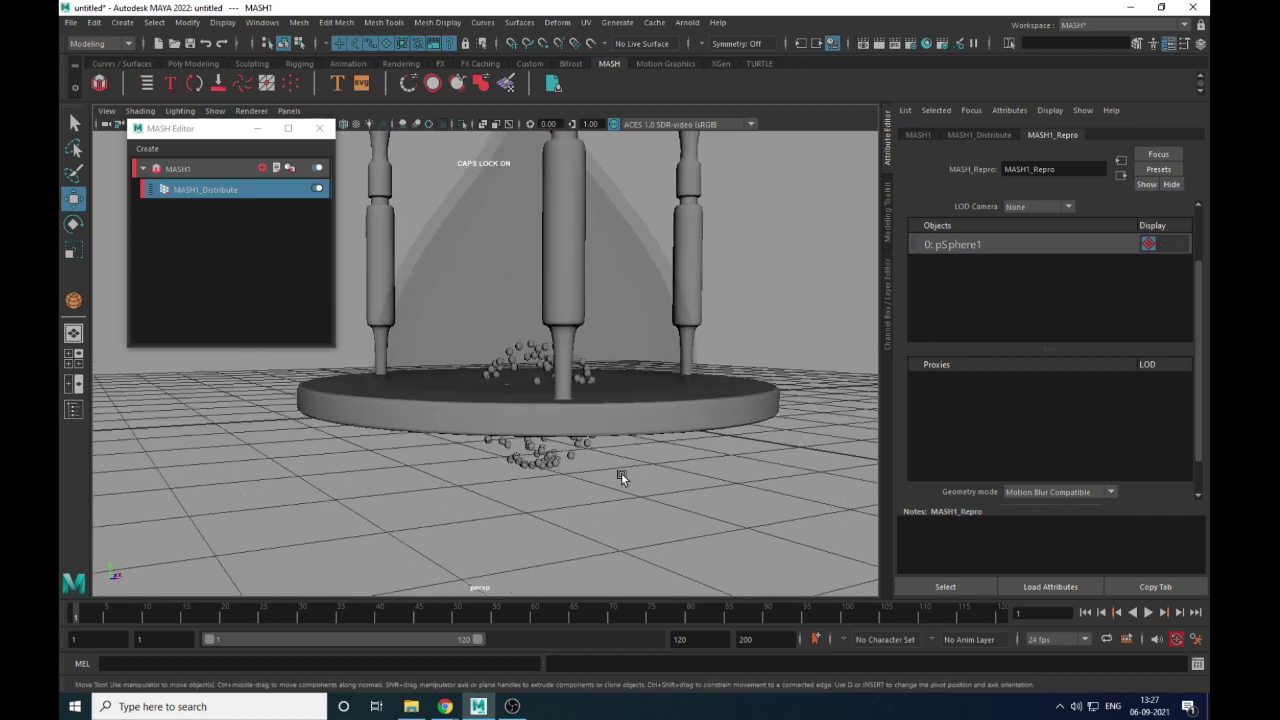
Minimize the MASH Editor and show the Outliner beside a single perspective view
click(74, 386)
click(258, 131)
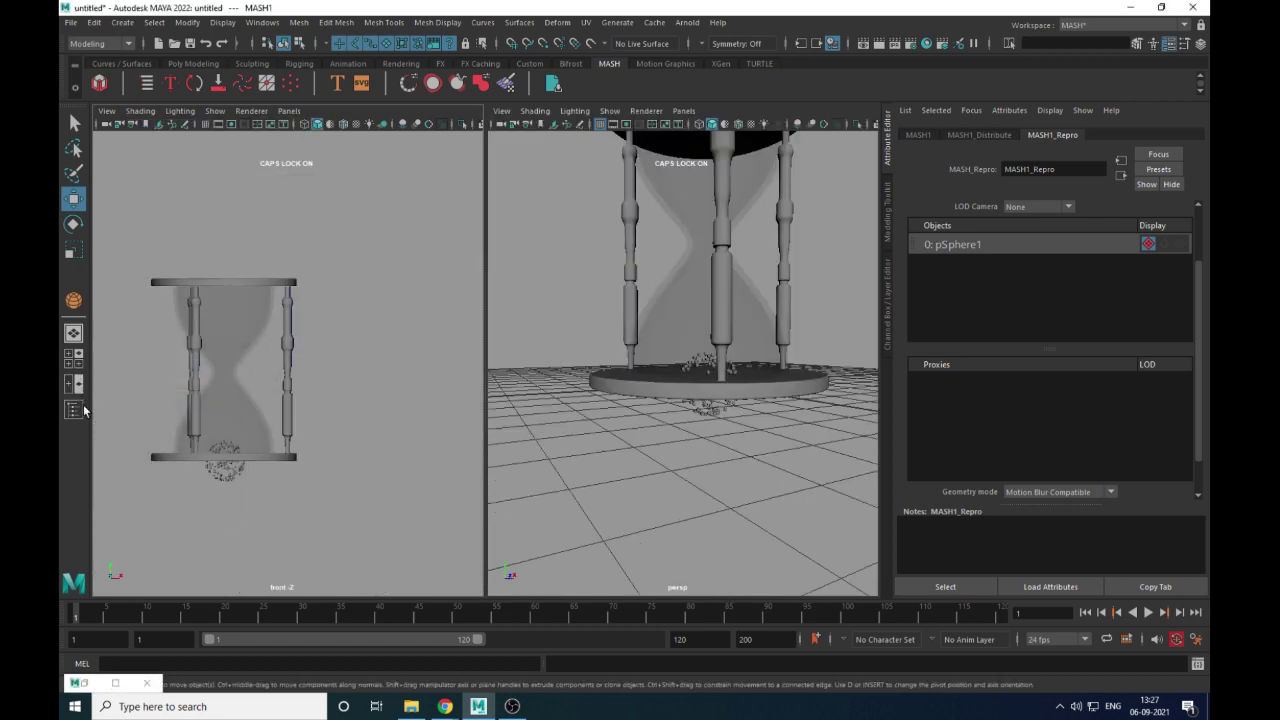
click(73, 409)
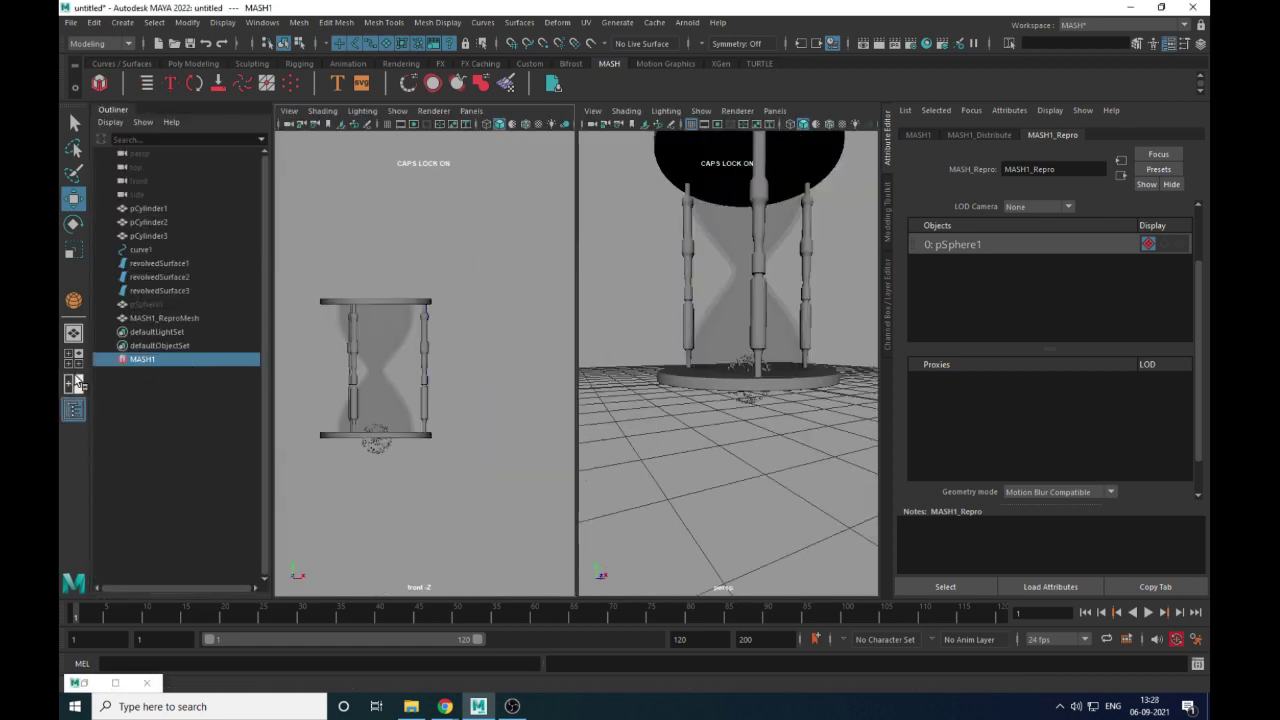
click(73, 332)
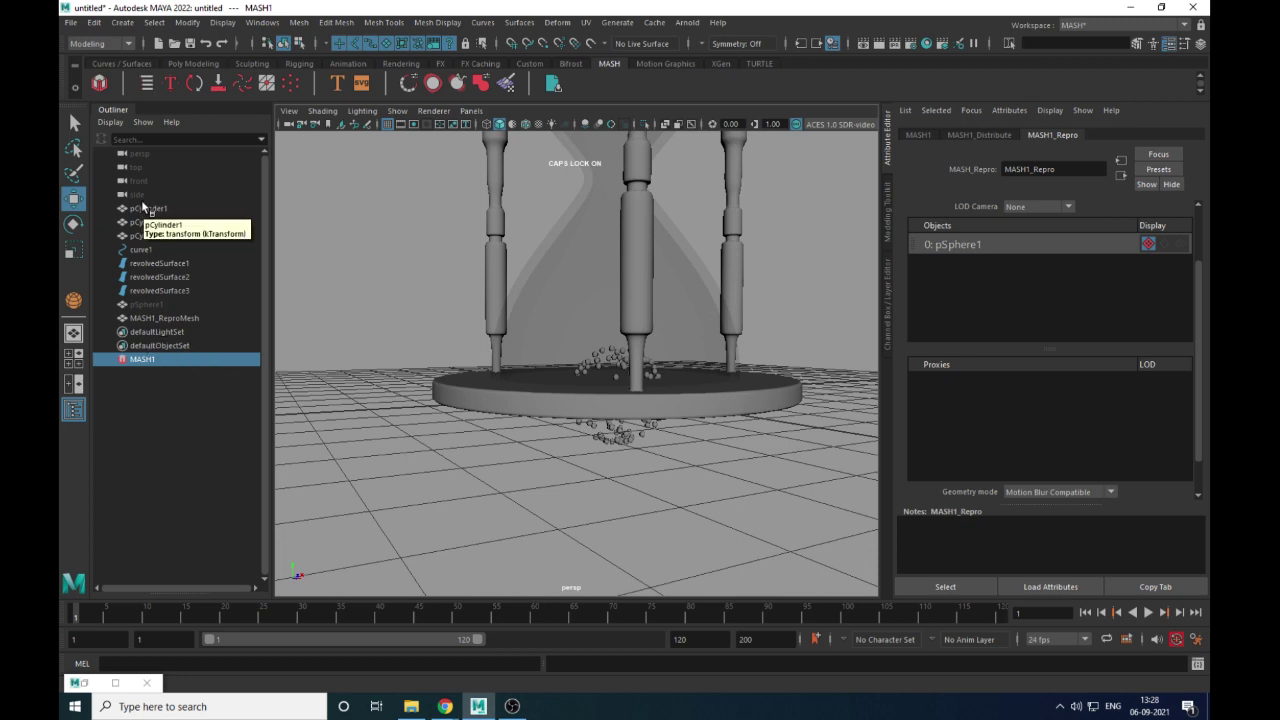
Try to move the MASH1_ReproMesh bead cluster upward into the glass
alt+drag(646, 352, 635, 391)
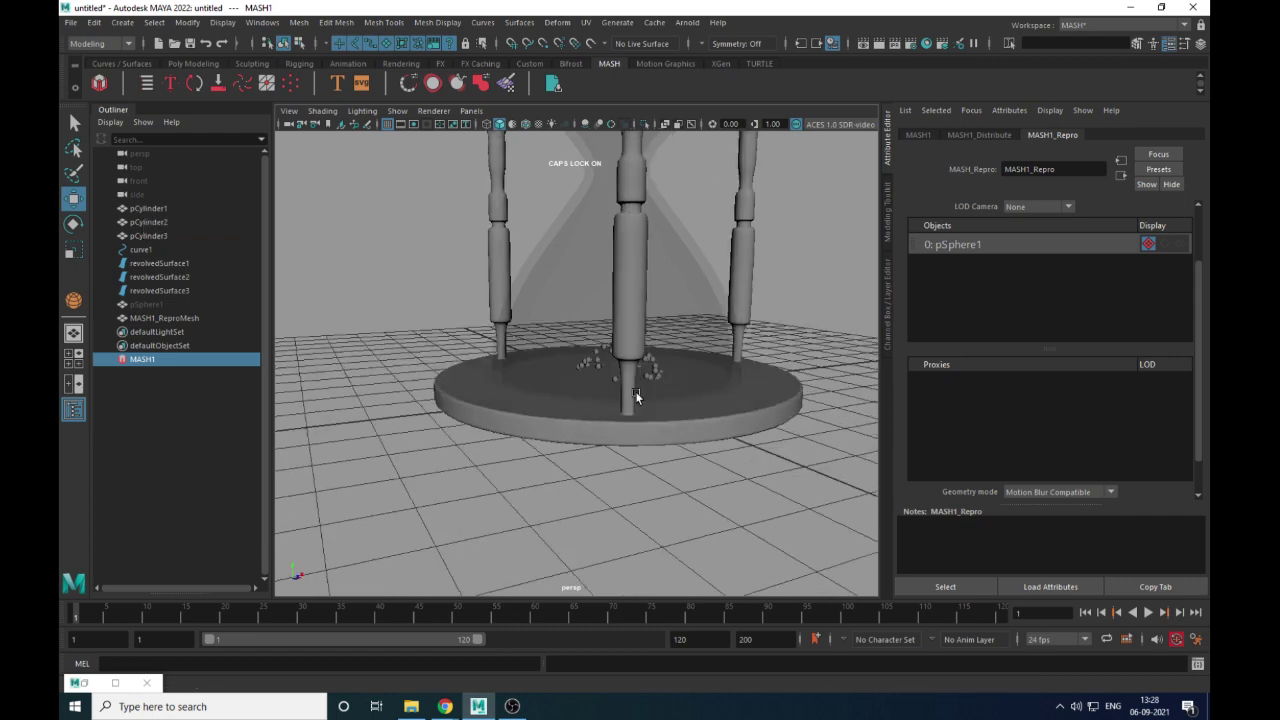
alt+middle_drag(635, 391, 560, 419)
scroll(560, 419, up, 3)
alt+drag(560, 419, 636, 454)
scroll(600, 465, up, 3)
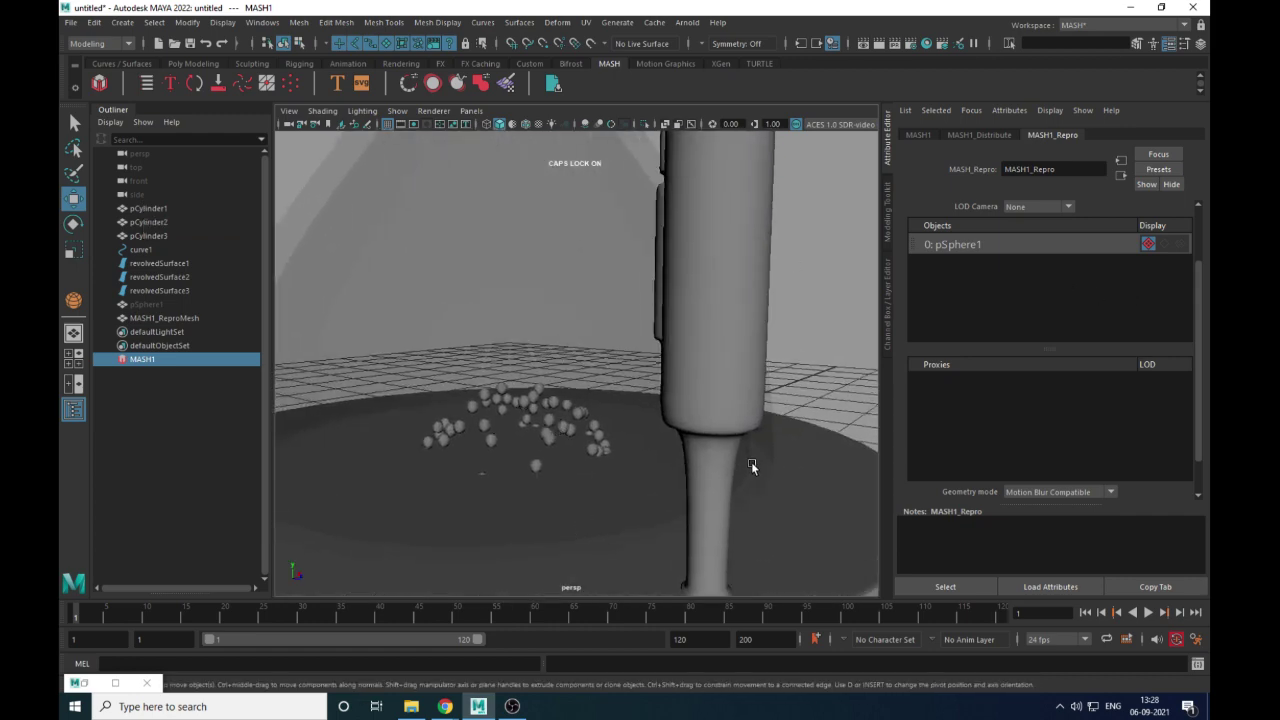
scroll(613, 450, down, 8)
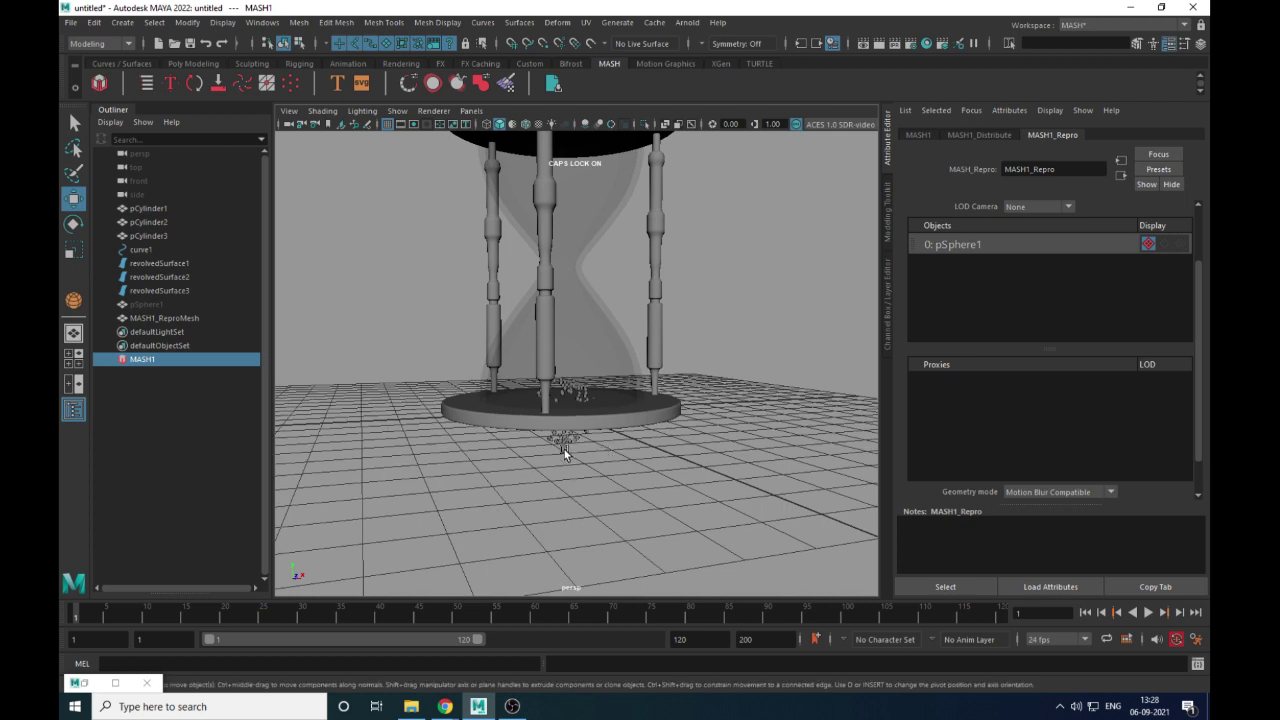
click(567, 441)
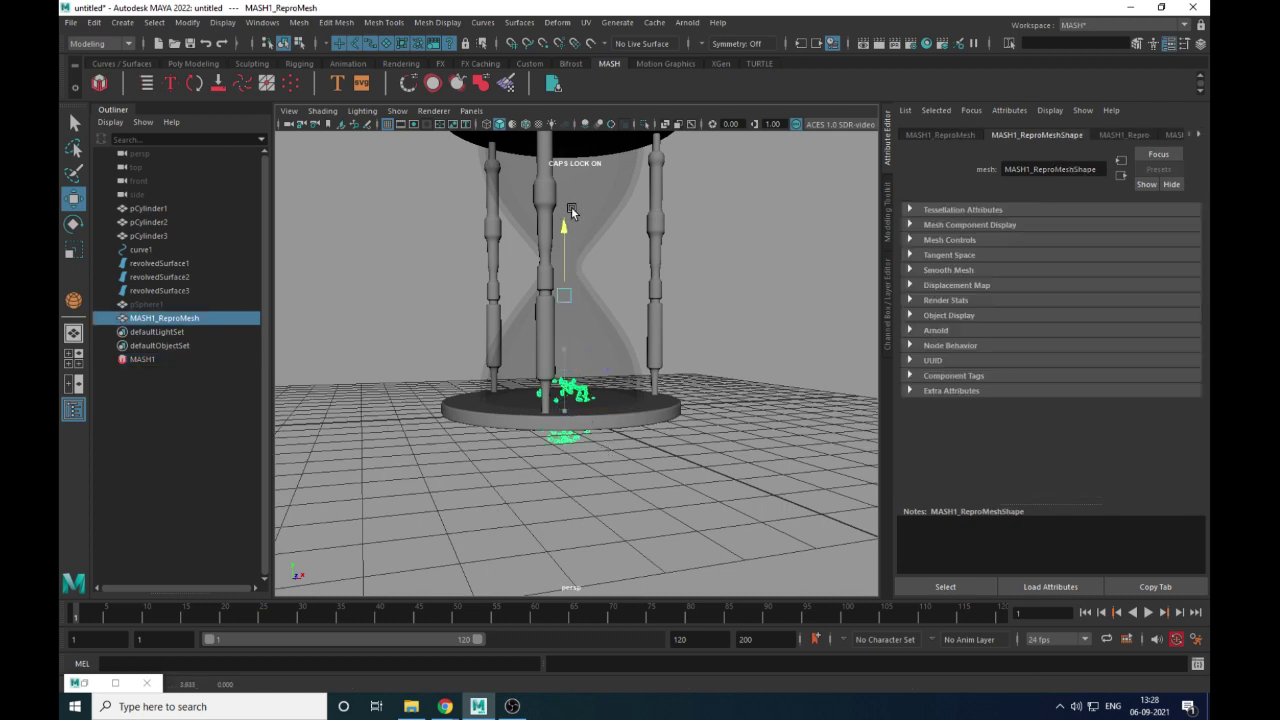
drag(571, 210, 571, 172)
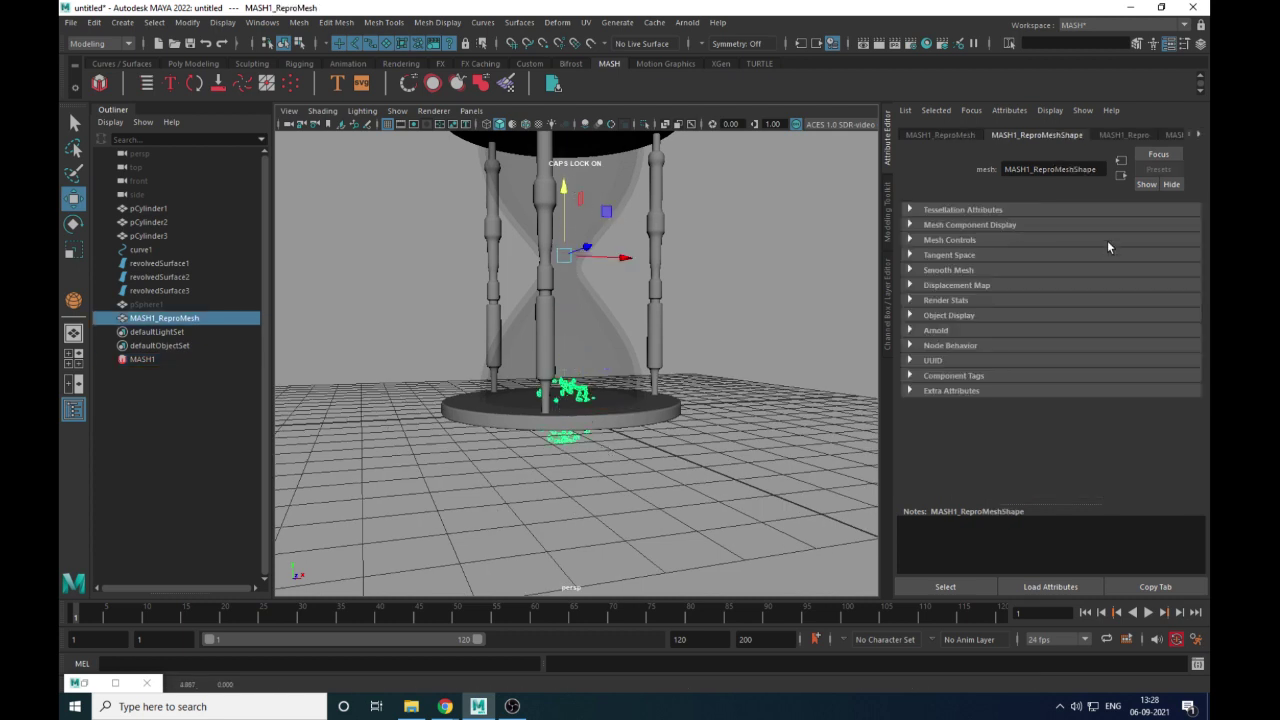
key(ctrl+z)
alt+drag(680, 420, 694, 448)
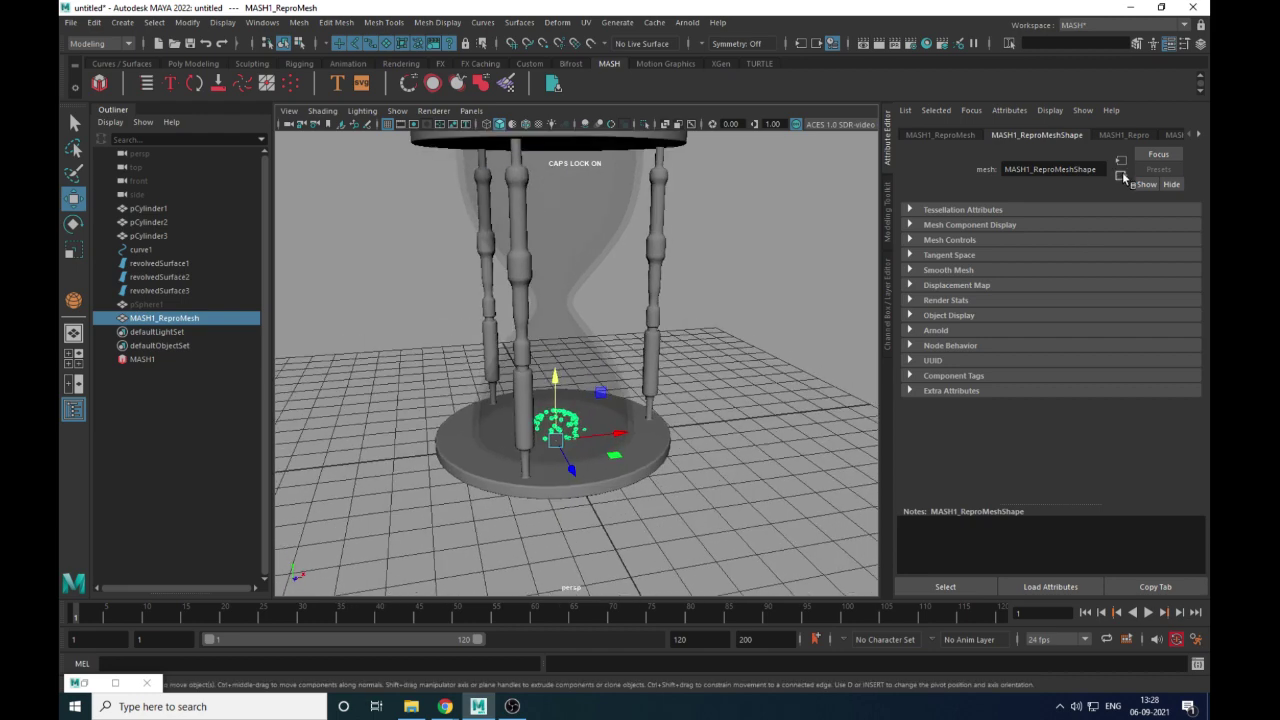
Set MASH1_ReproMesh's Translate Y to 0.260 in its transform attributes, and reselect the MASH1 network
click(1126, 136)
alt+drag(755, 361, 768, 338)
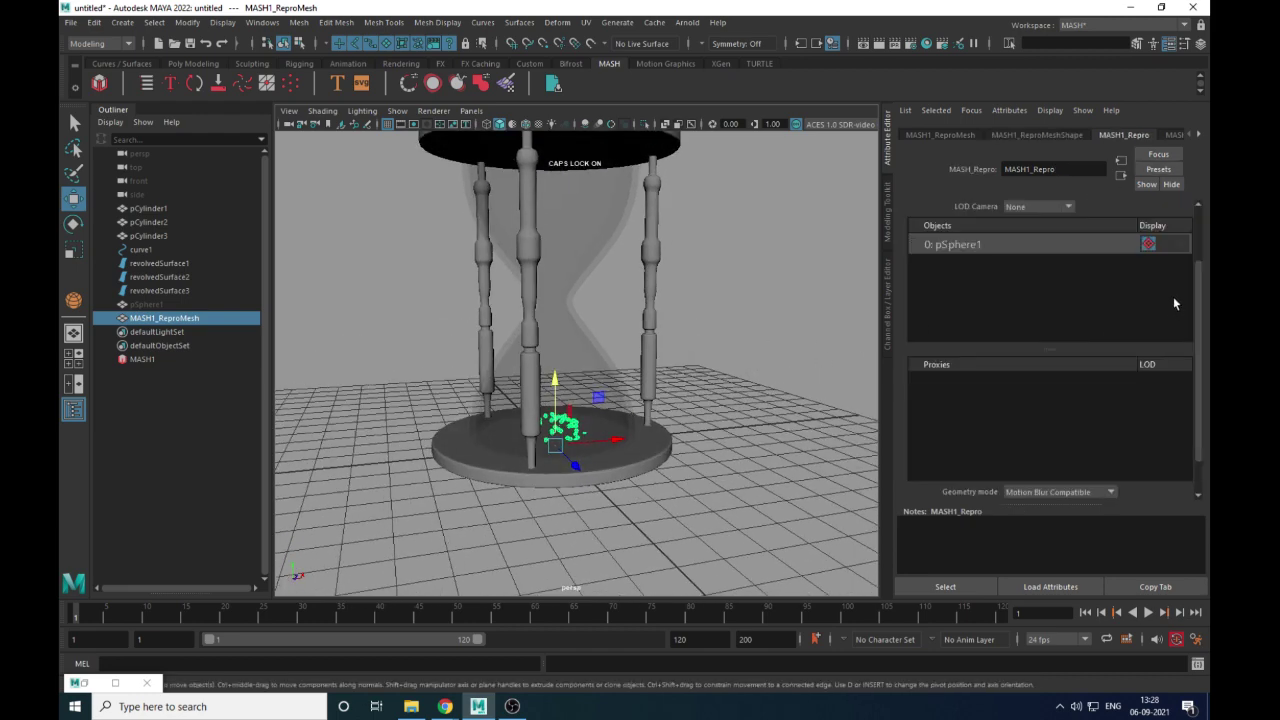
click(1090, 250)
click(1051, 140)
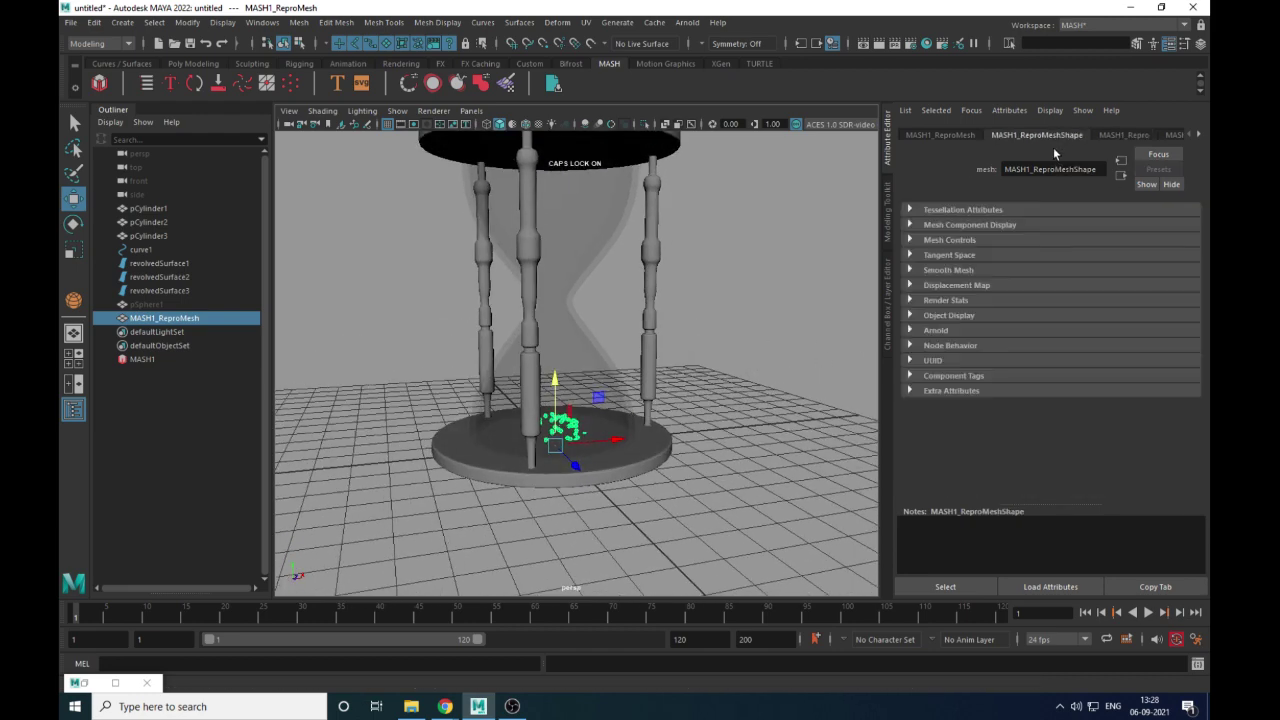
click(940, 135)
ctrl+drag(1075, 225, 1101, 225)
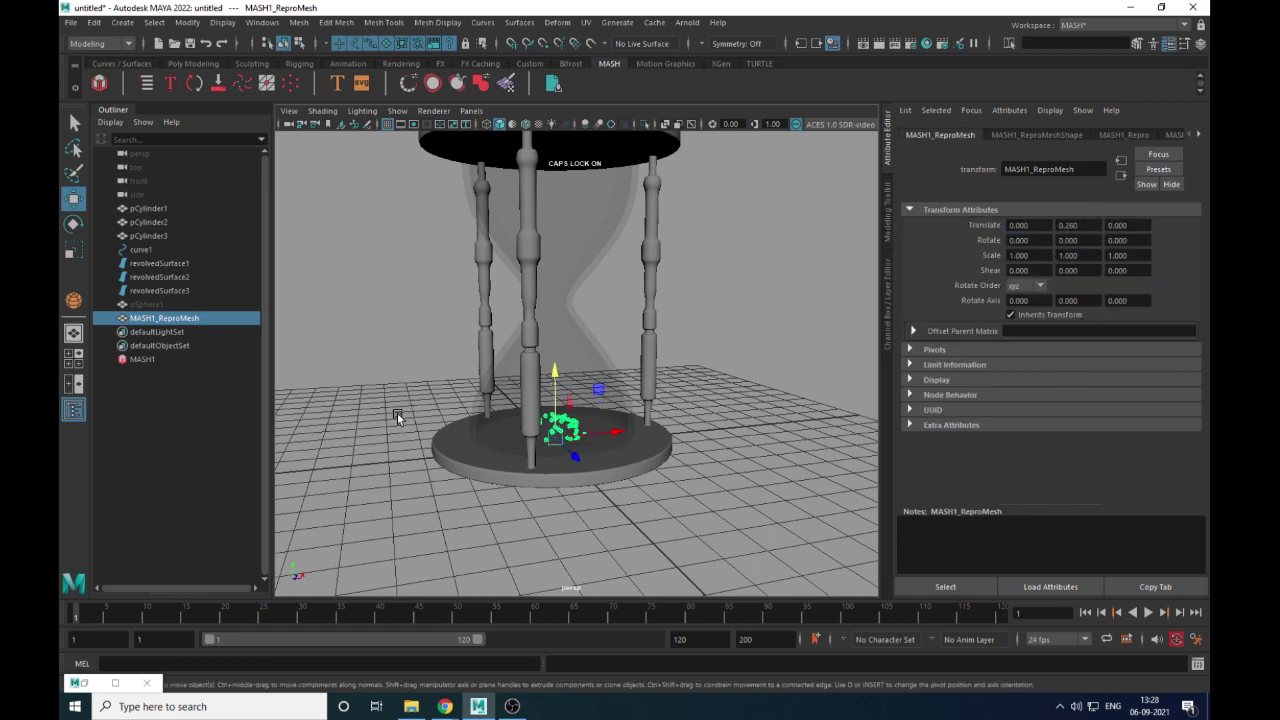
click(140, 359)
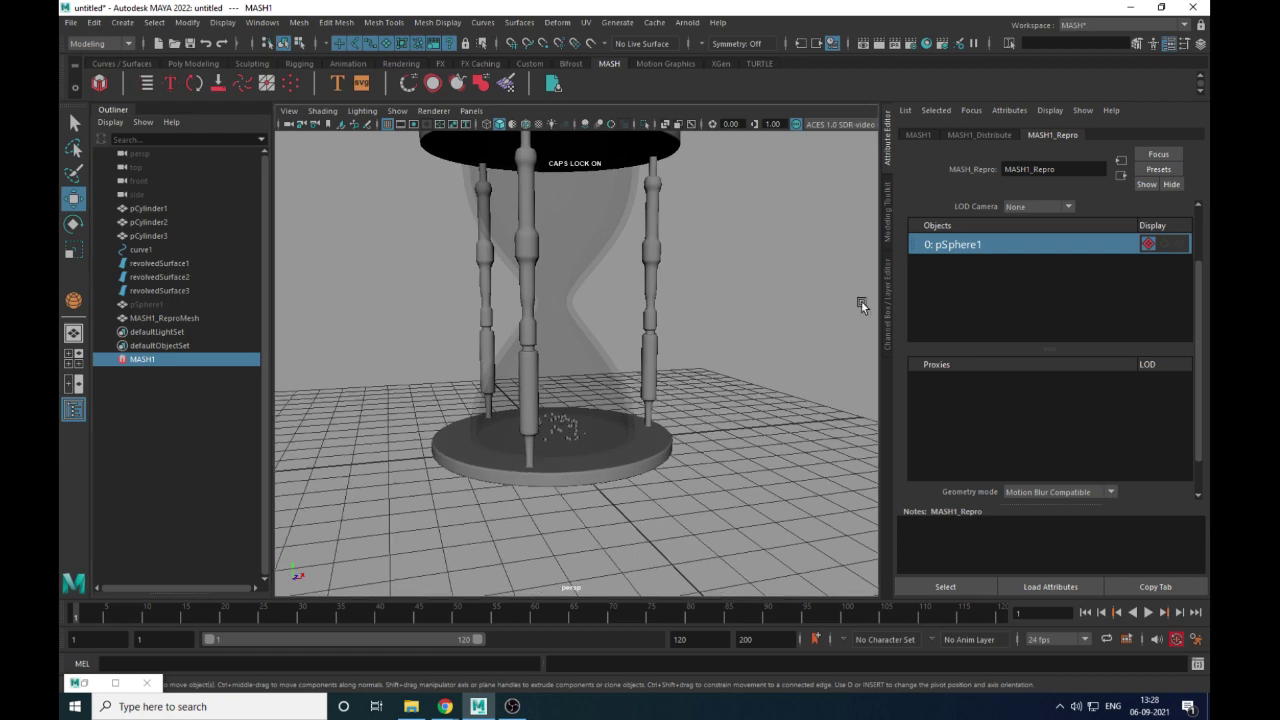
alt+drag(632, 472, 644, 454)
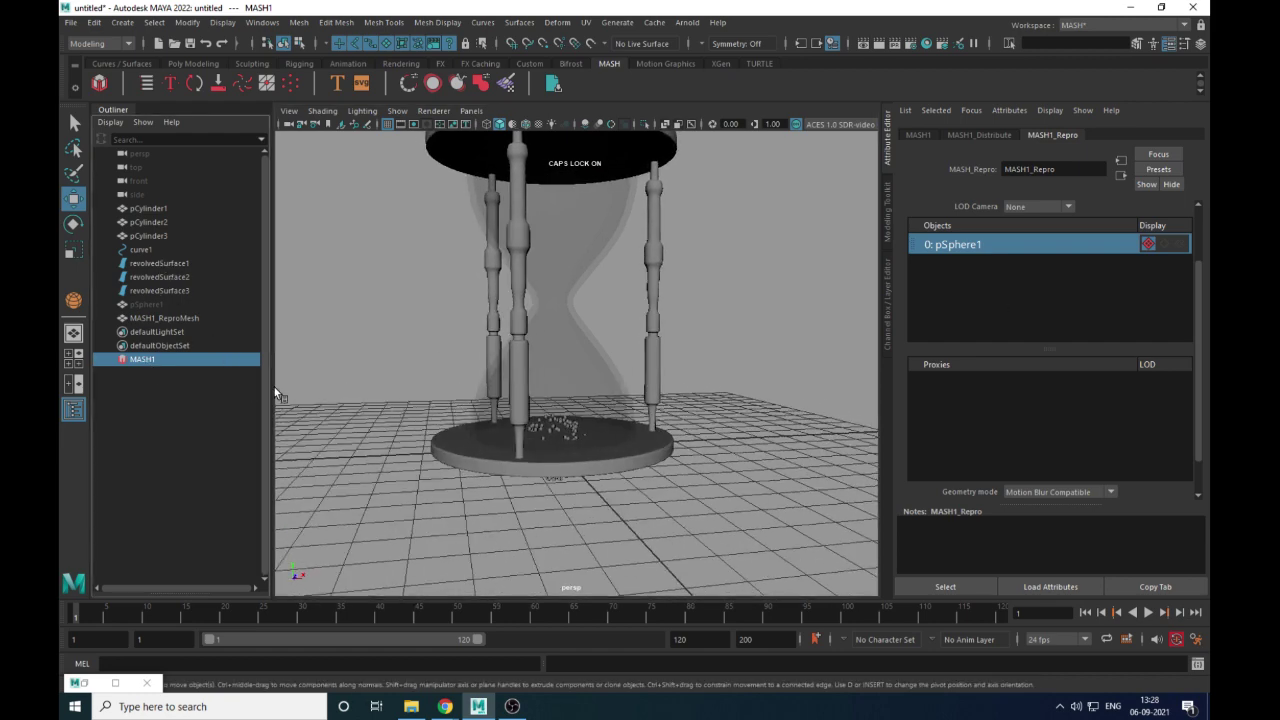
Try to lower the top disc, pillar and glass body around the bead cluster, undo the move, and show the Channel Box
alt+drag(748, 390, 754, 377)
drag(812, 294, 503, 323)
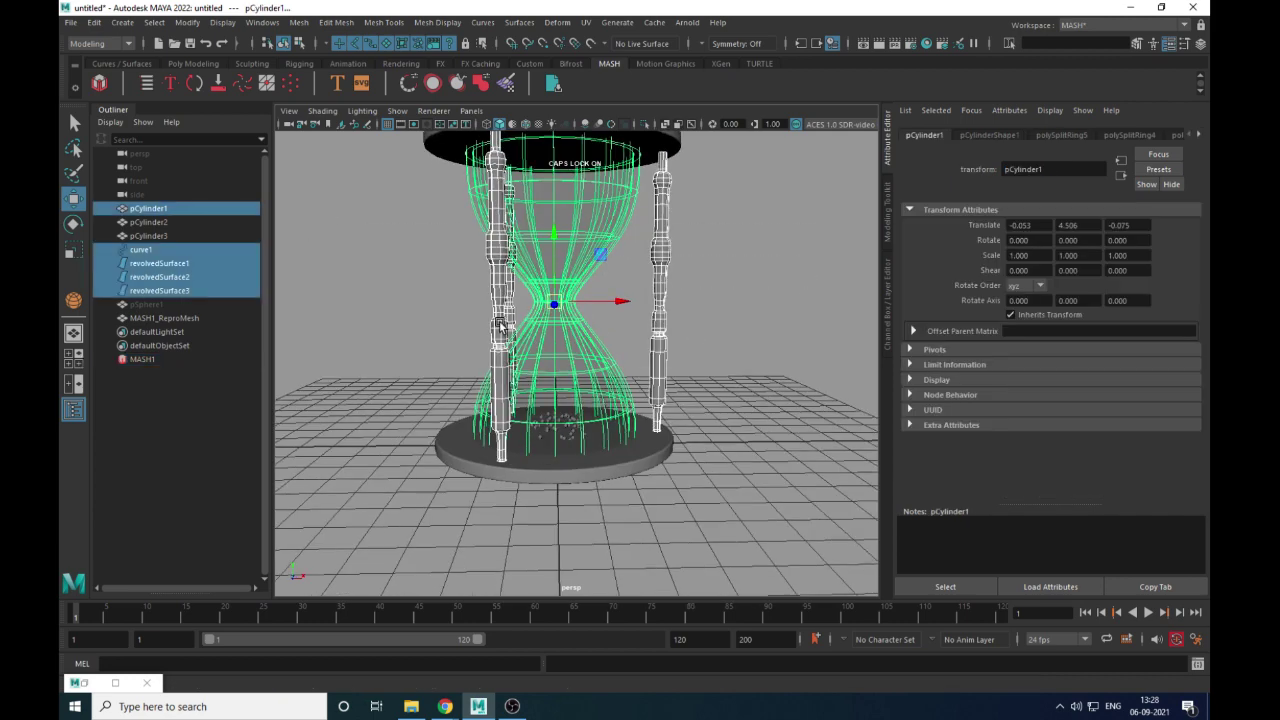
alt+middle_drag(733, 288, 729, 332)
scroll(699, 331, down, 2)
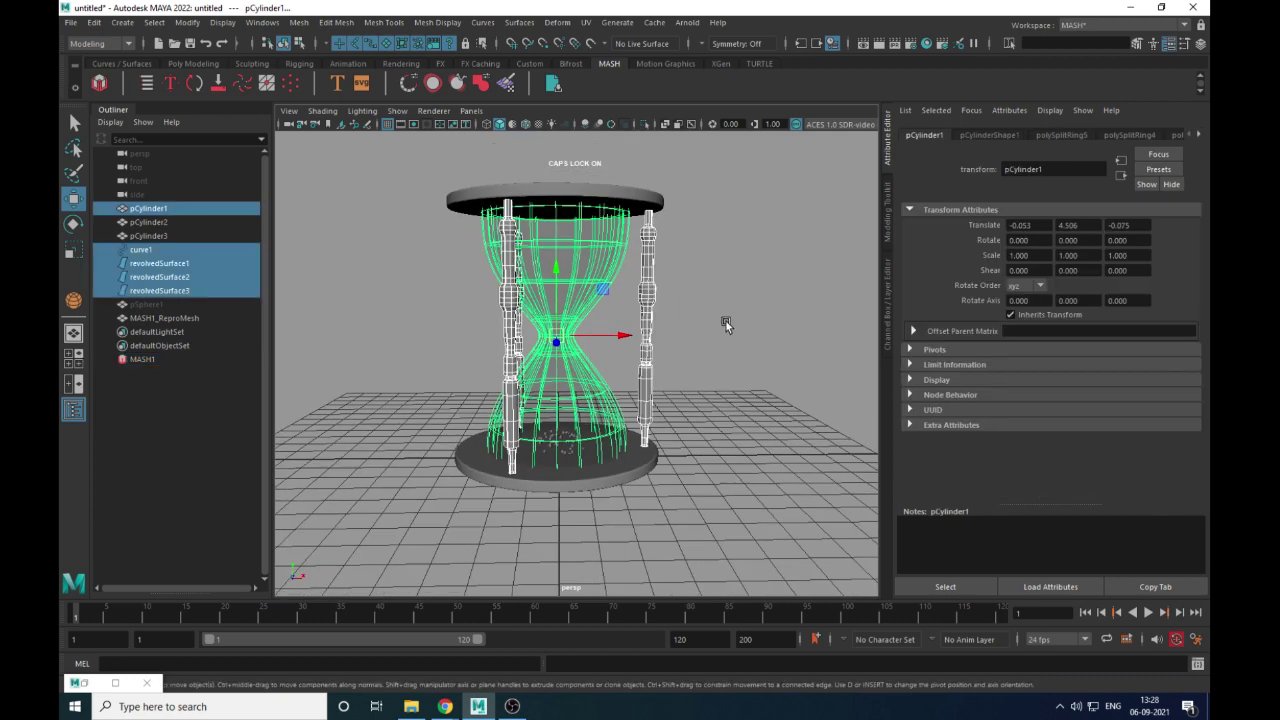
drag(729, 291, 506, 194)
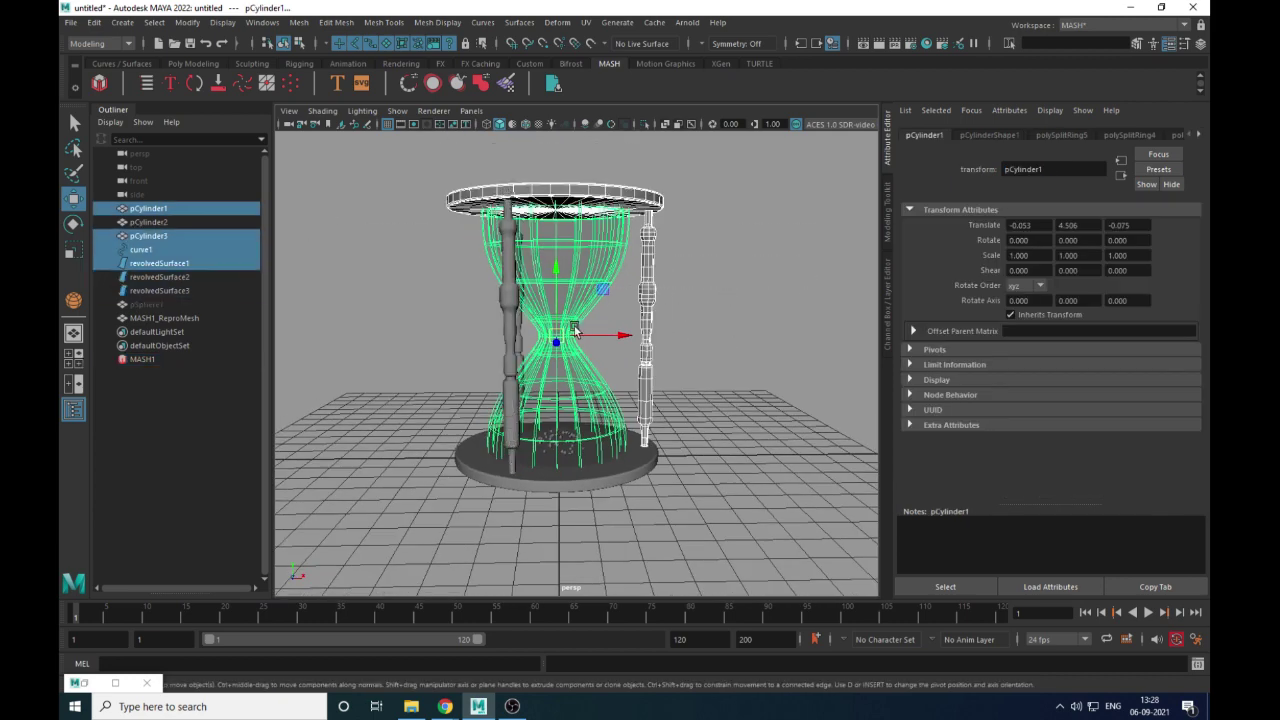
drag(559, 280, 560, 359)
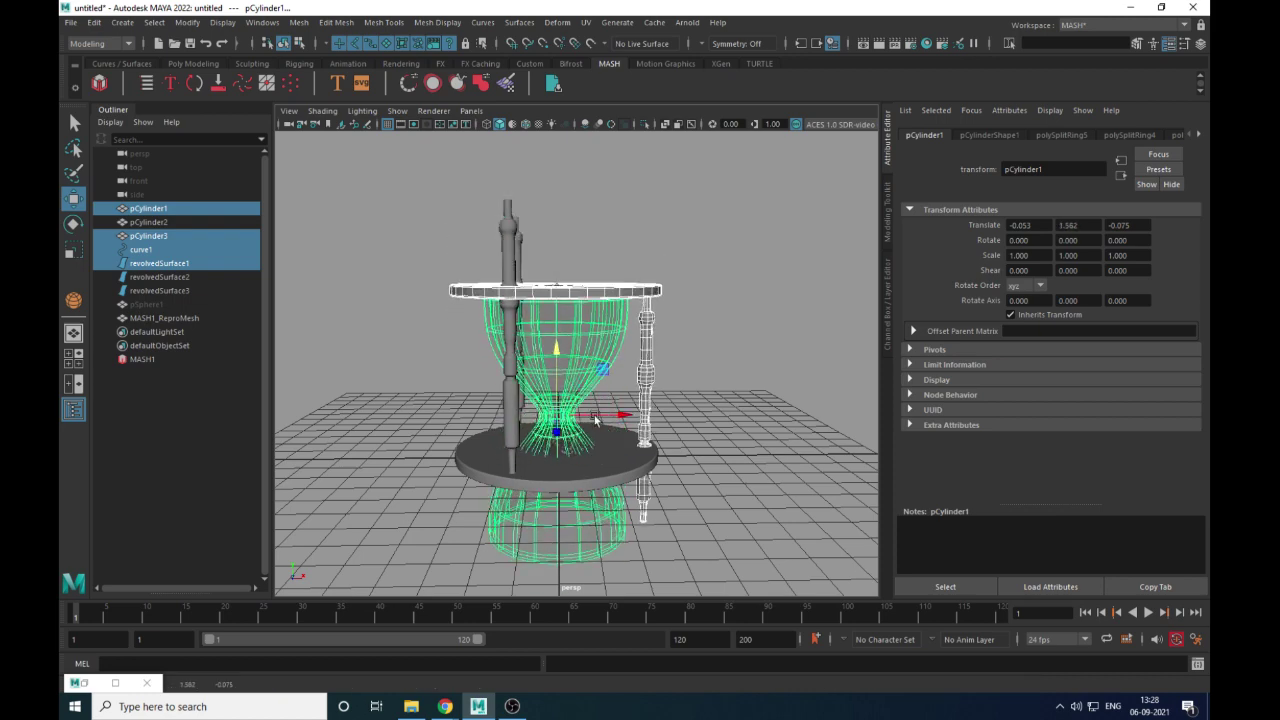
key(ctrl+a)
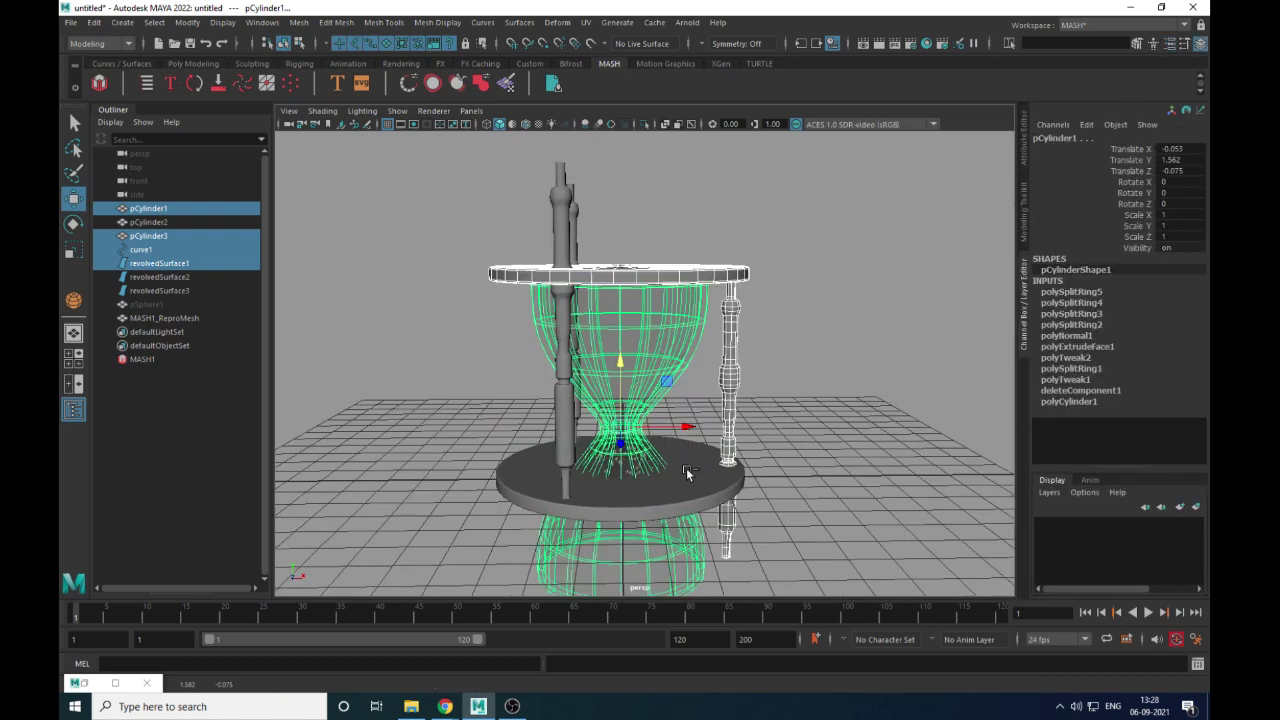
key(ctrl+z)
key(ctrl+z)
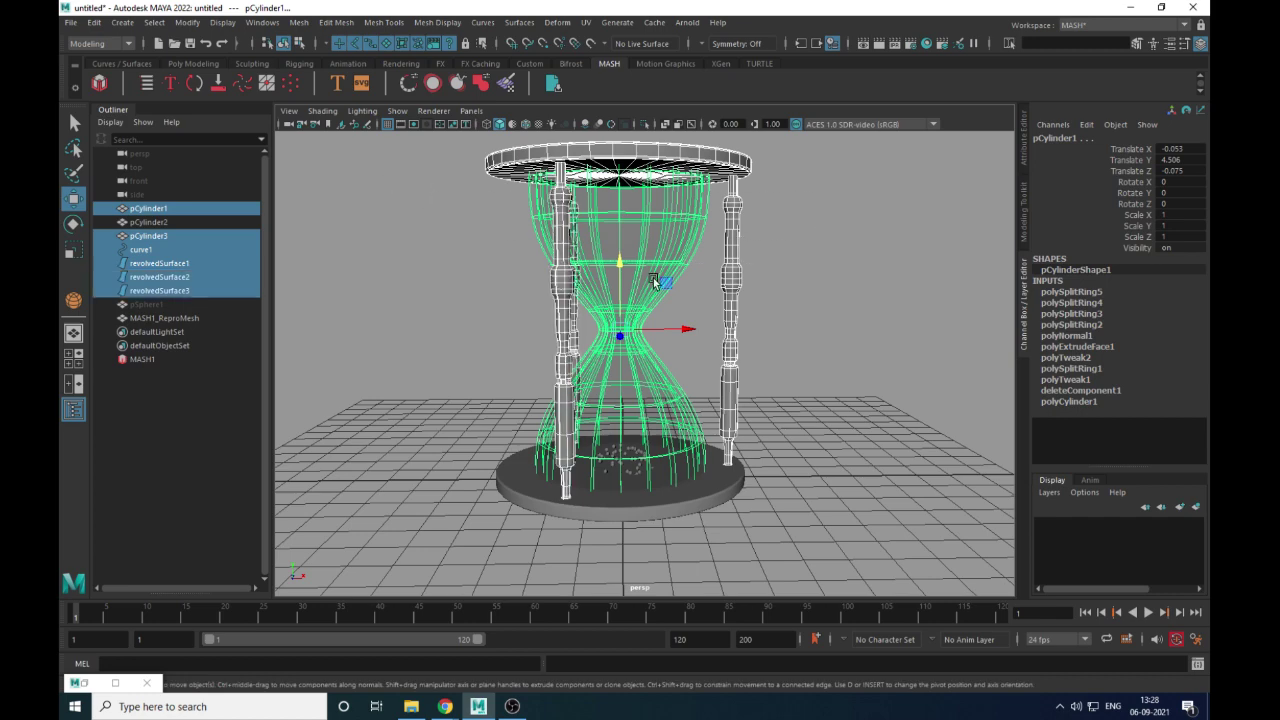
Add the base disc to the selected hourglass parts, move the whole hourglass down until the beads sit in the upper bulb, and deselect everything
alt+right_drag(651, 280, 570, 312)
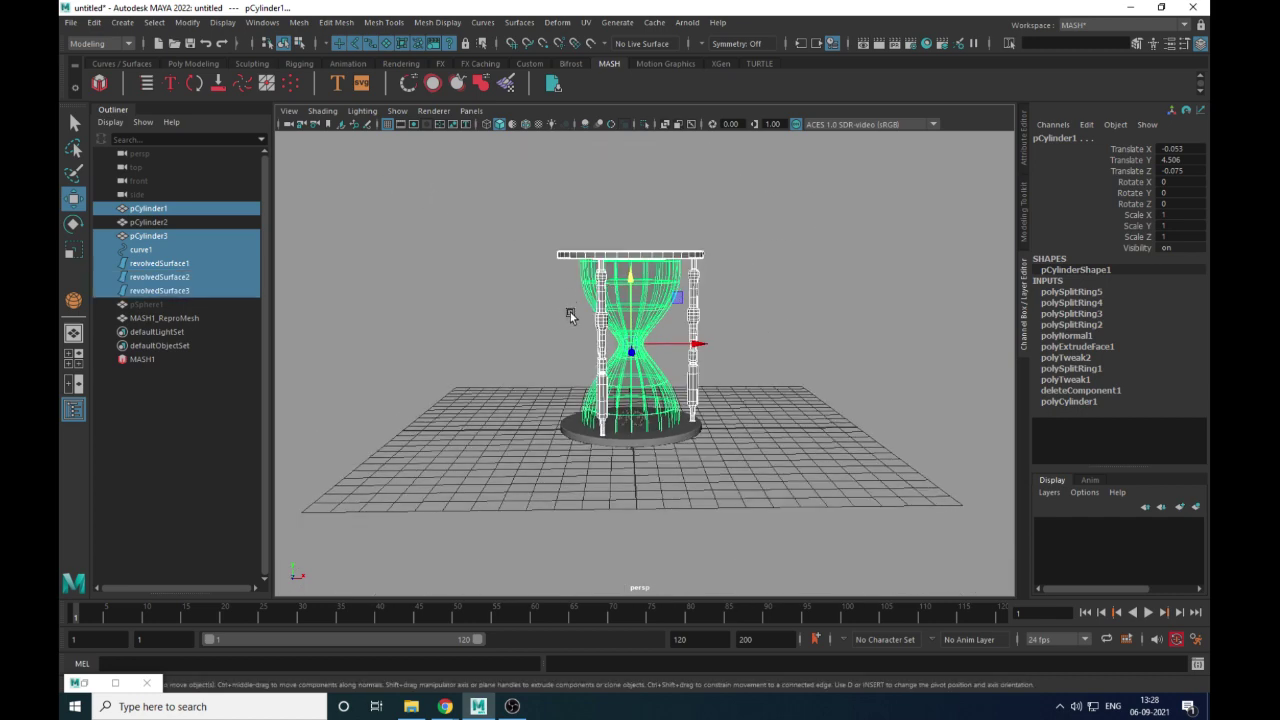
click(642, 440)
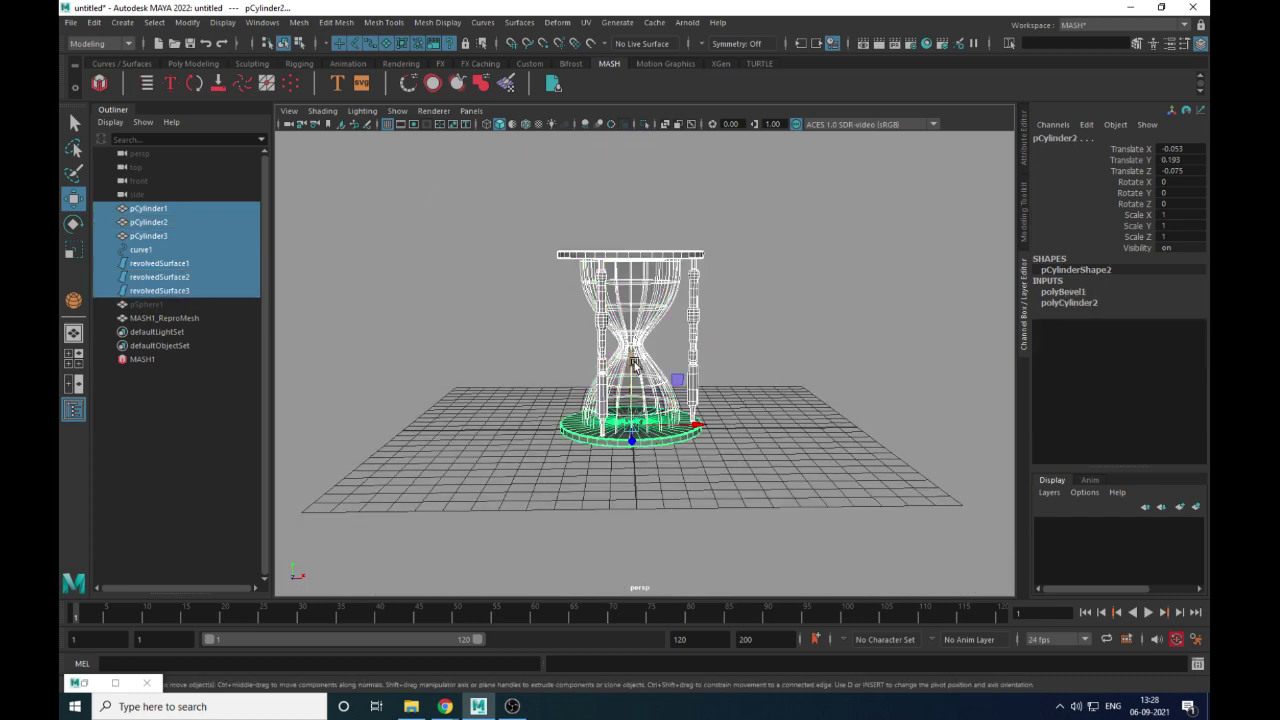
drag(636, 358, 716, 464)
key(f)
alt+drag(721, 540, 640, 385)
click(826, 326)
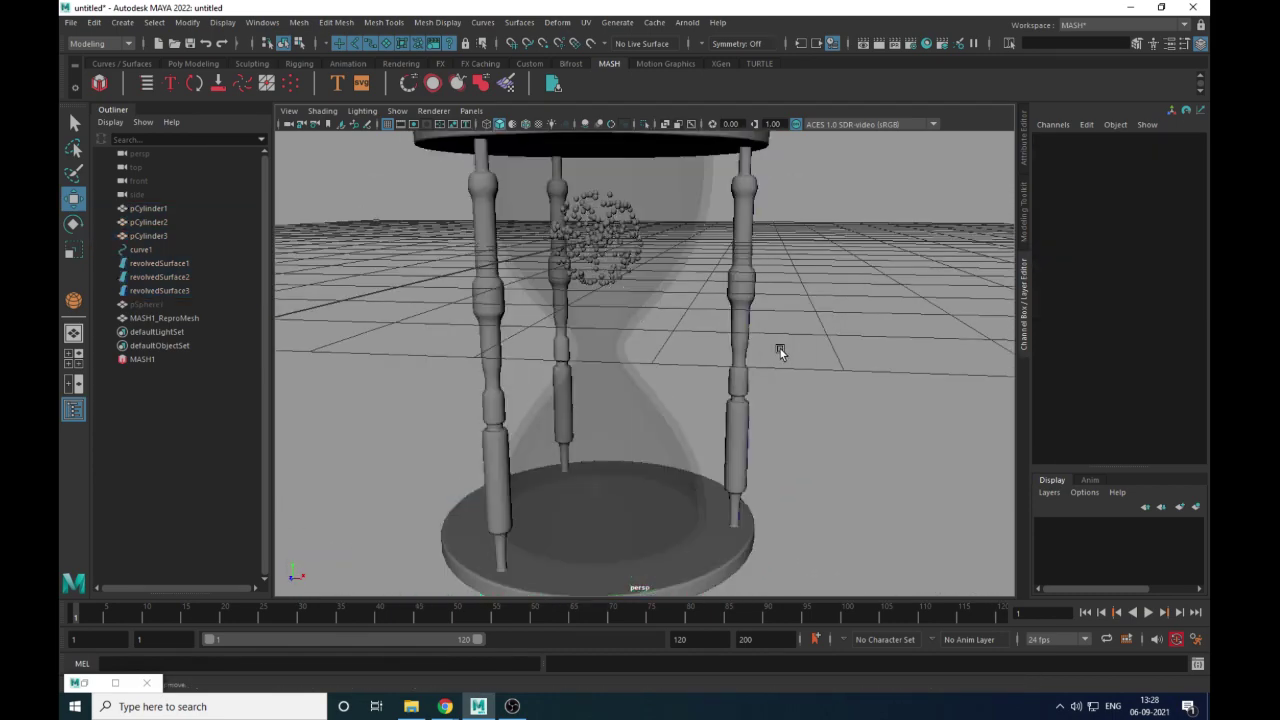
alt+drag(780, 349, 743, 302)
click(387, 124)
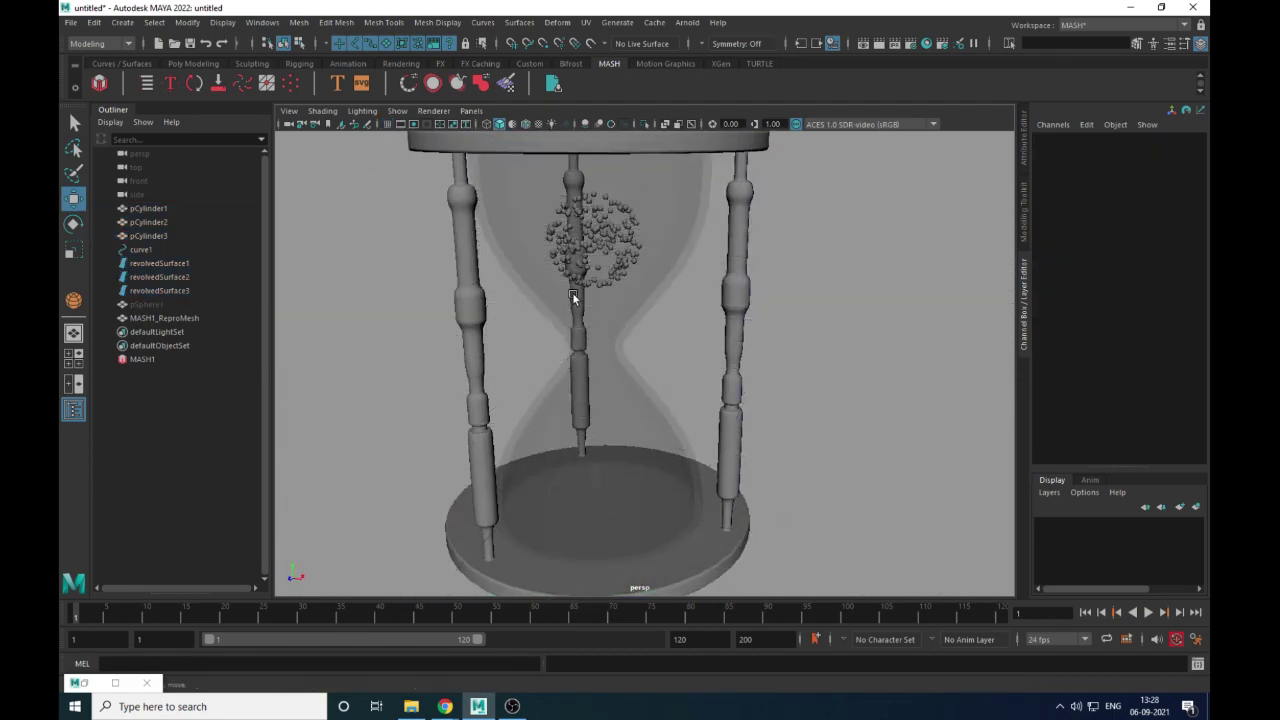
alt+drag(575, 298, 760, 380)
click(677, 226)
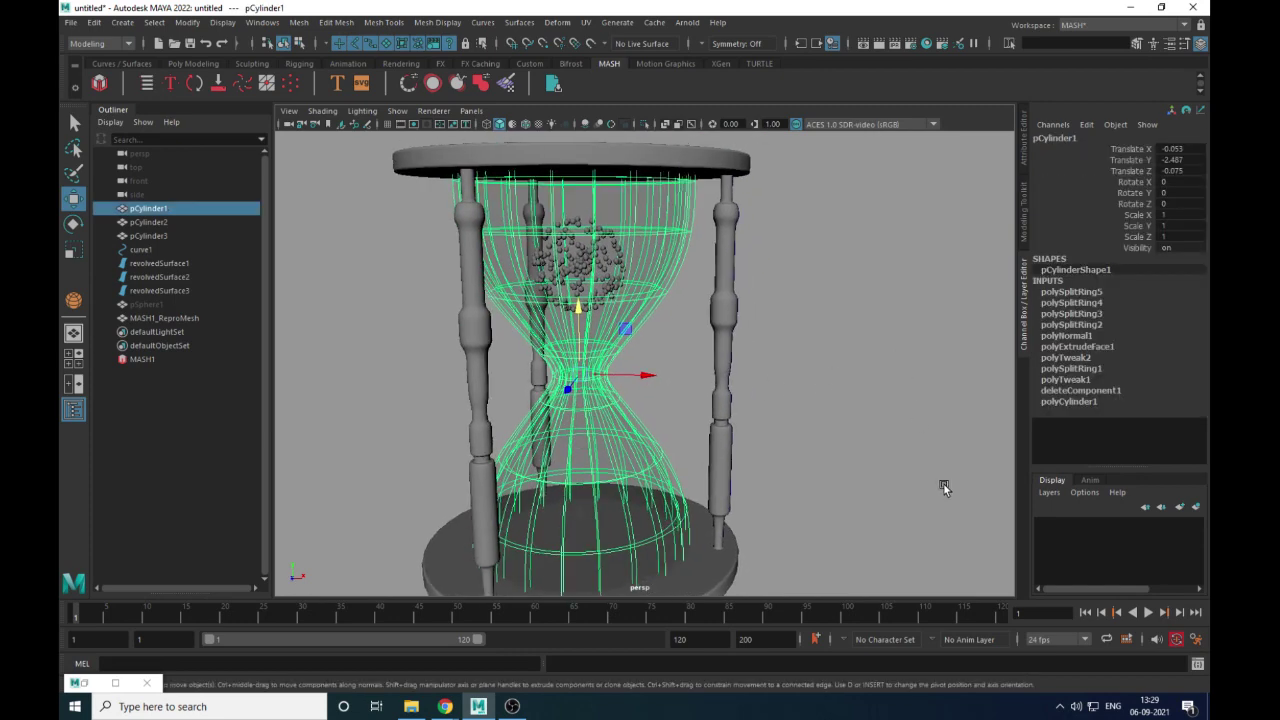
click(750, 212)
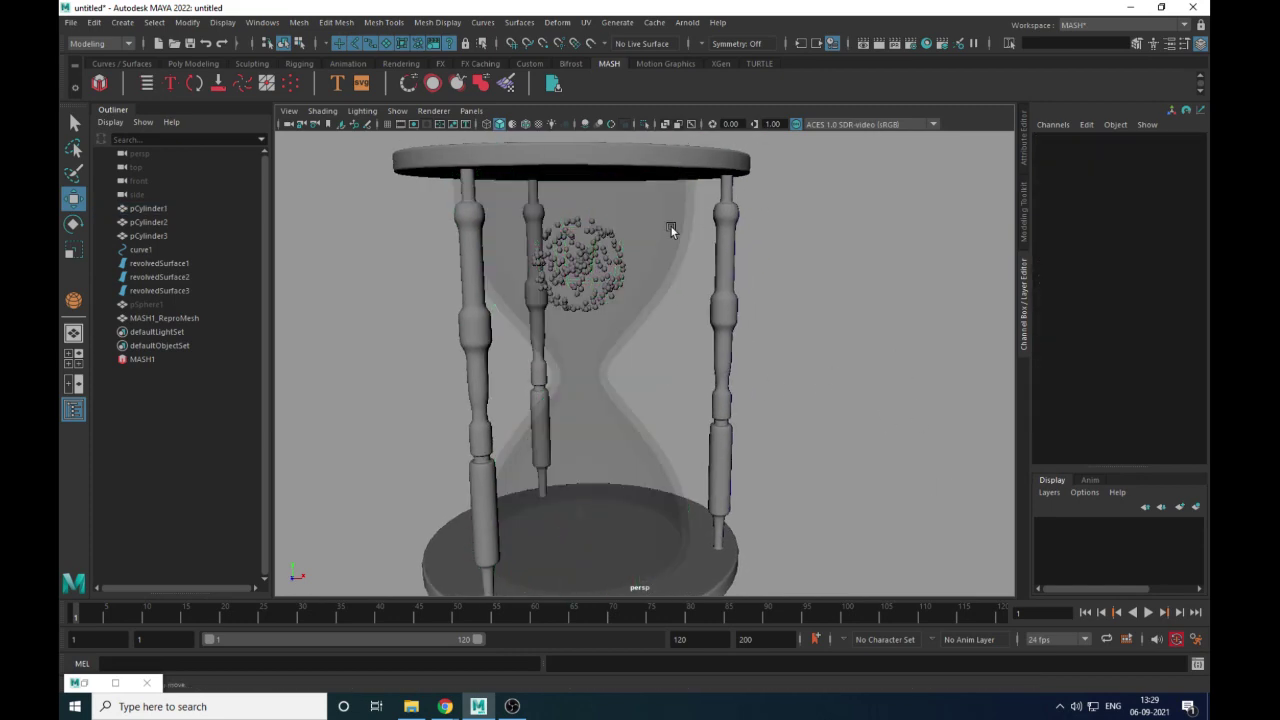
Delete the construction history of the hourglass glass, all three posts, and the upper and lower discs
click(670, 225)
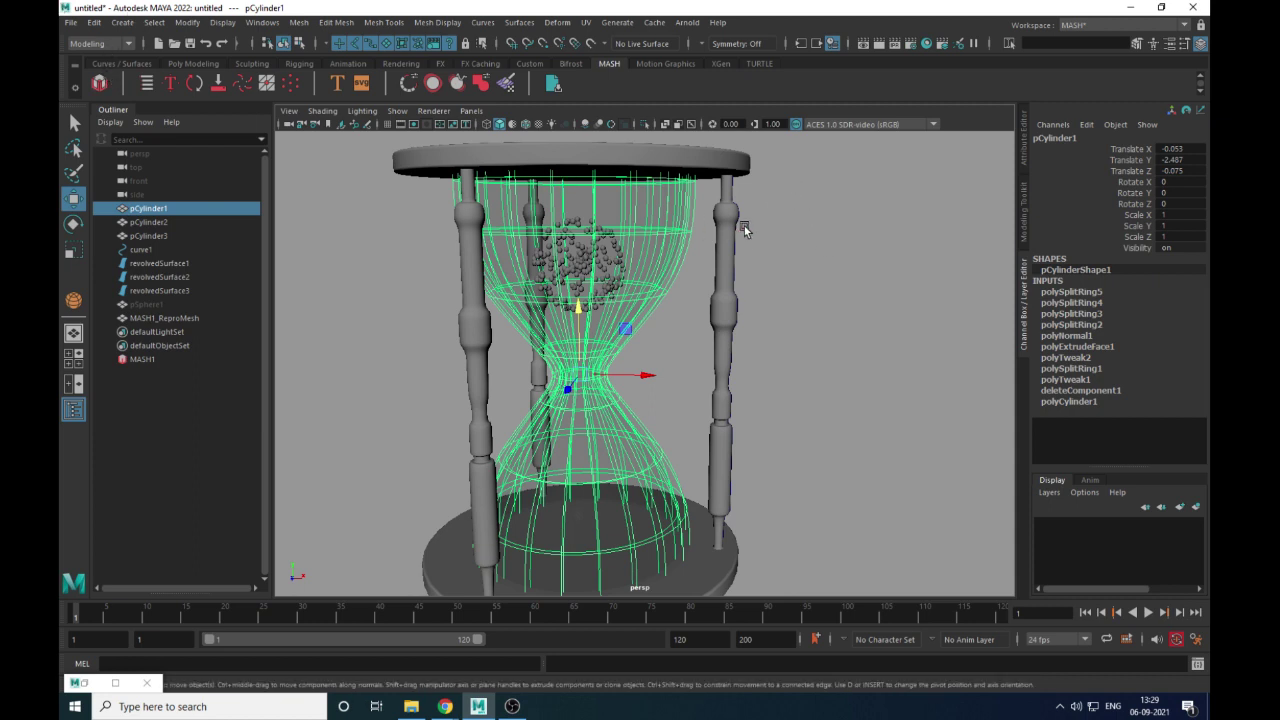
shift+click(733, 275)
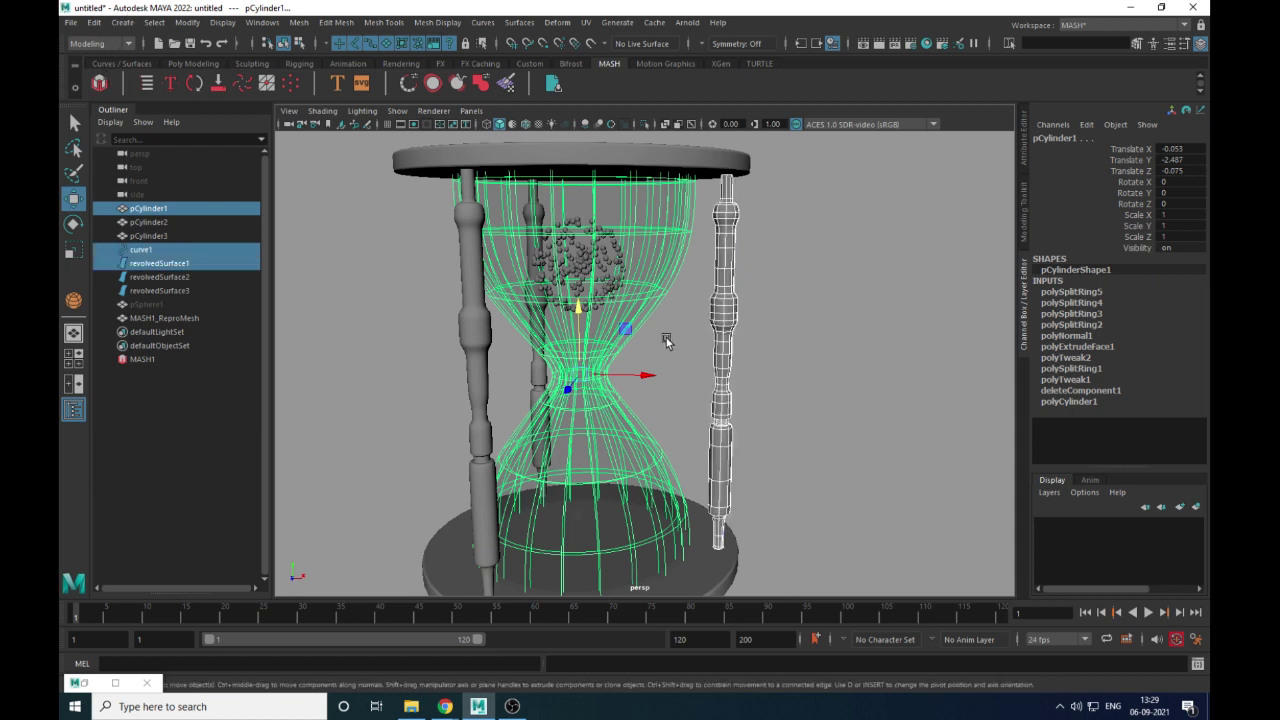
shift+click(533, 375)
shift+click(480, 382)
shift+click(652, 158)
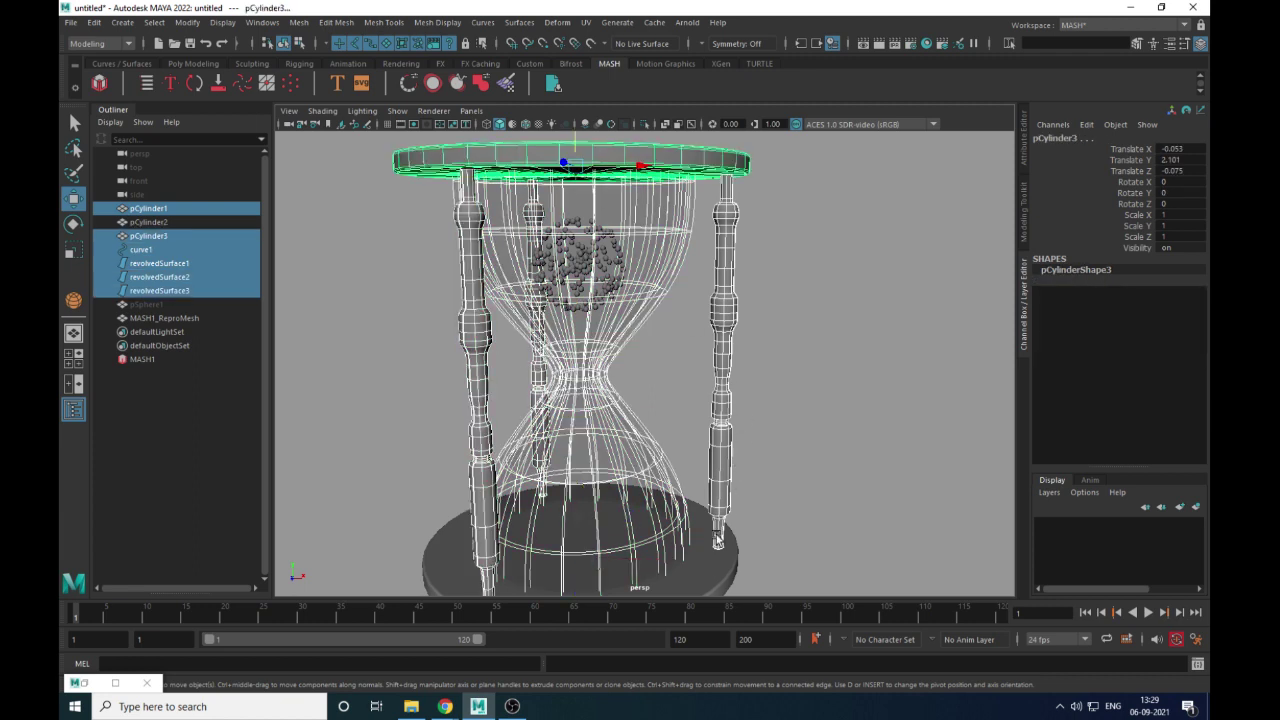
shift+click(717, 540)
click(93, 22)
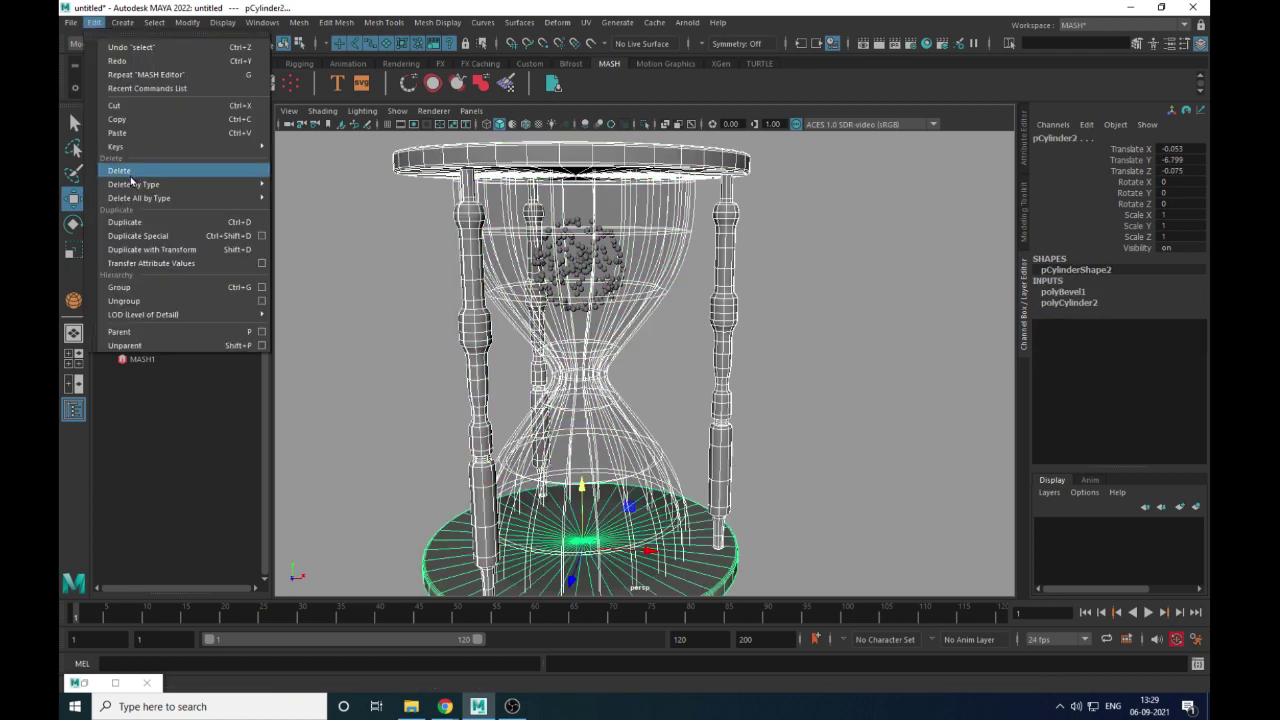
mouse_move(133, 184)
click(305, 185)
click(828, 289)
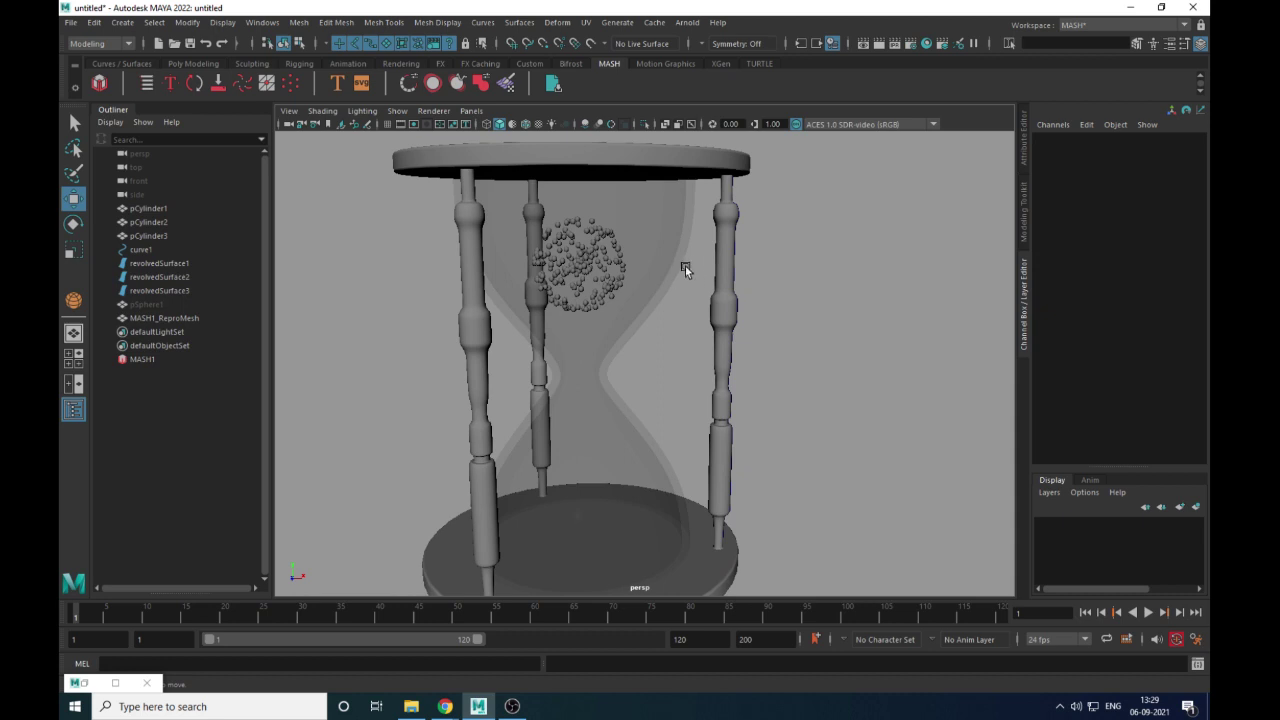
In MASH1's Distribute settings, set the number of points to 380 and the radius to 1.188
alt+drag(685, 266, 667, 229)
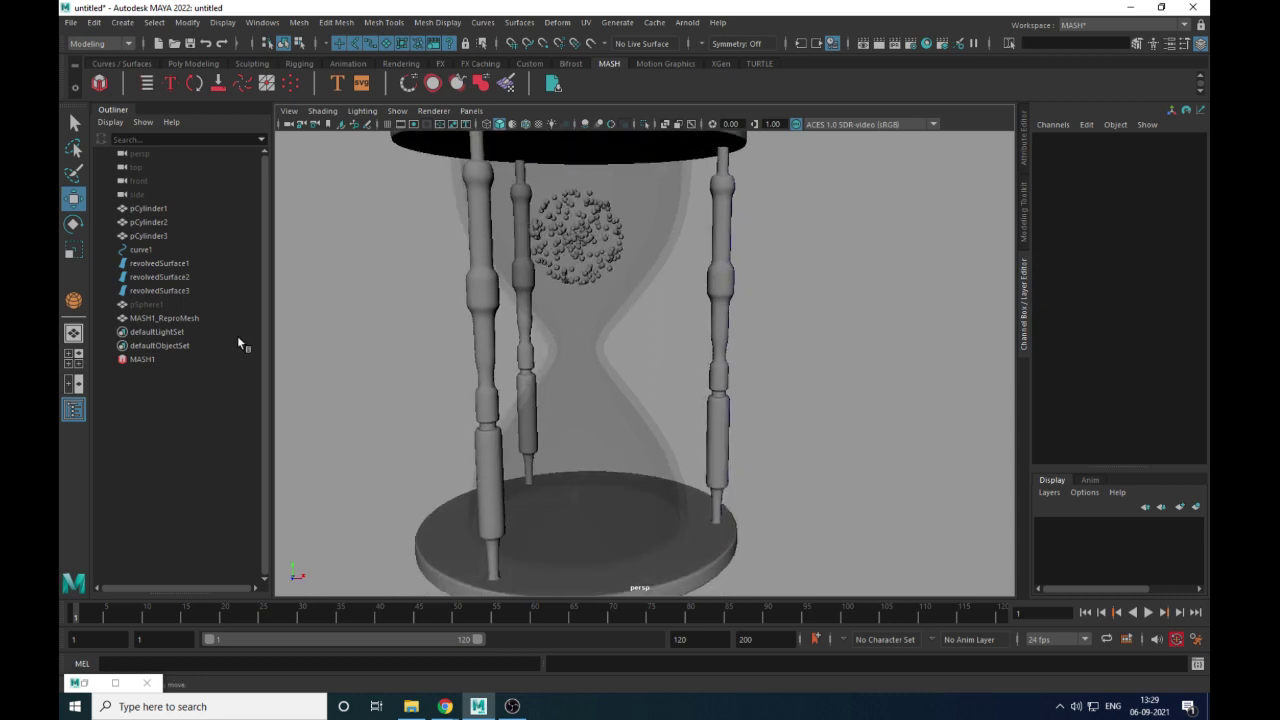
click(142, 359)
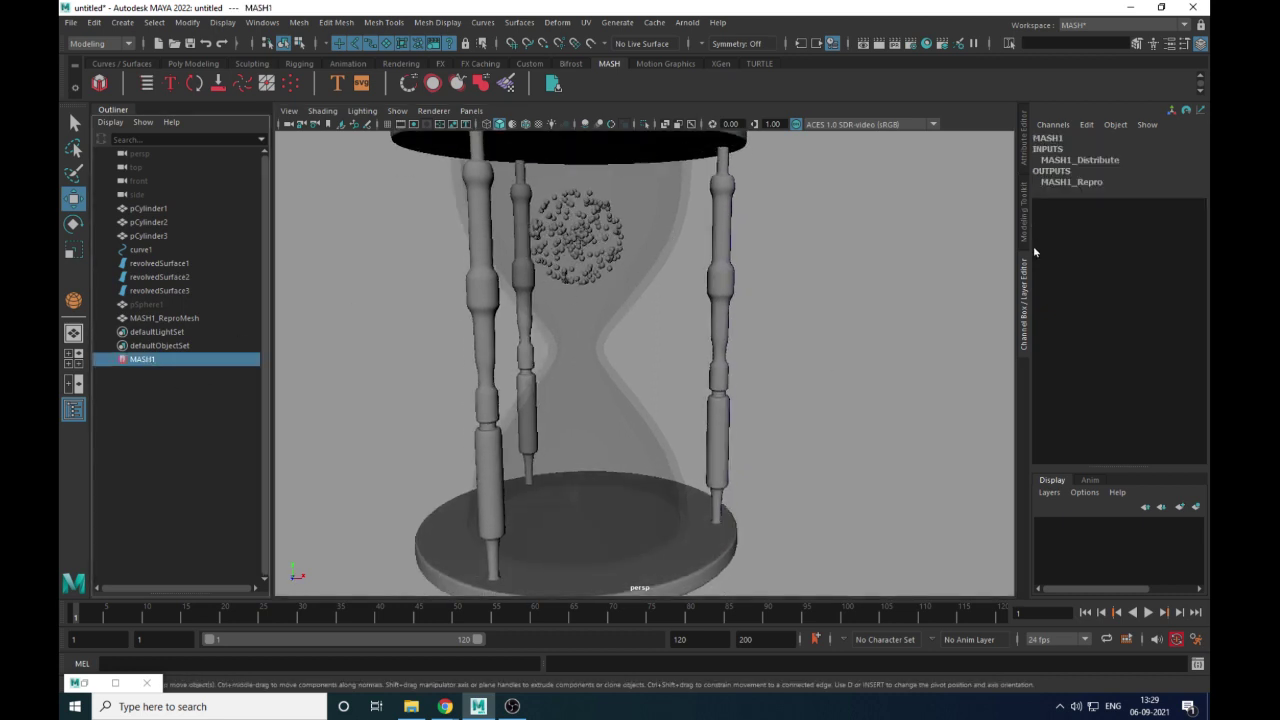
key(ctrl+a)
click(978, 137)
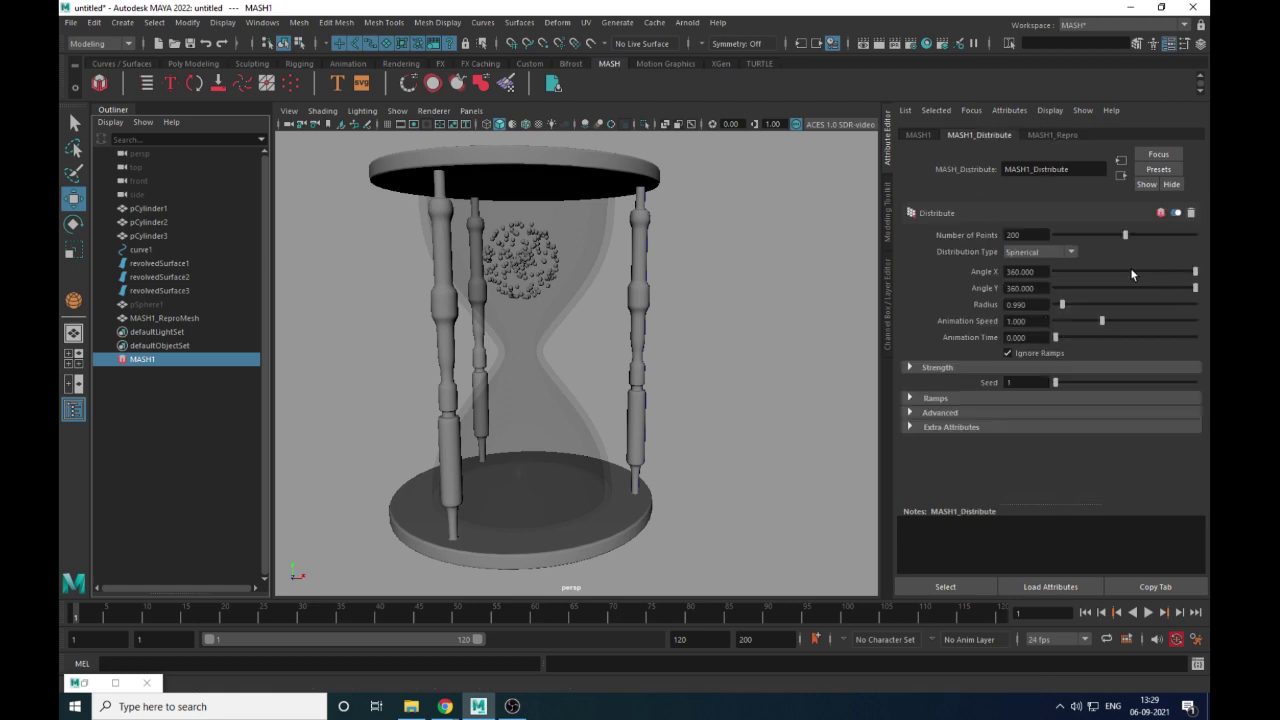
drag(1123, 243, 1189, 242)
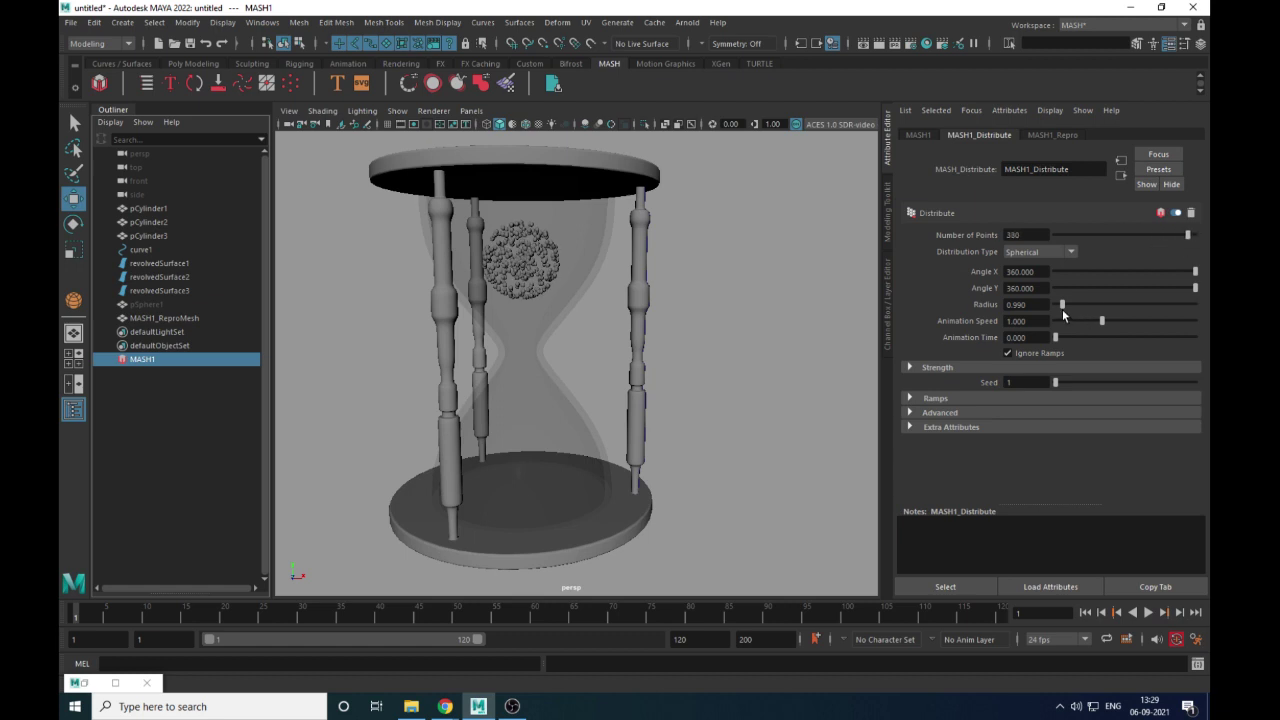
drag(1063, 311, 1064, 308)
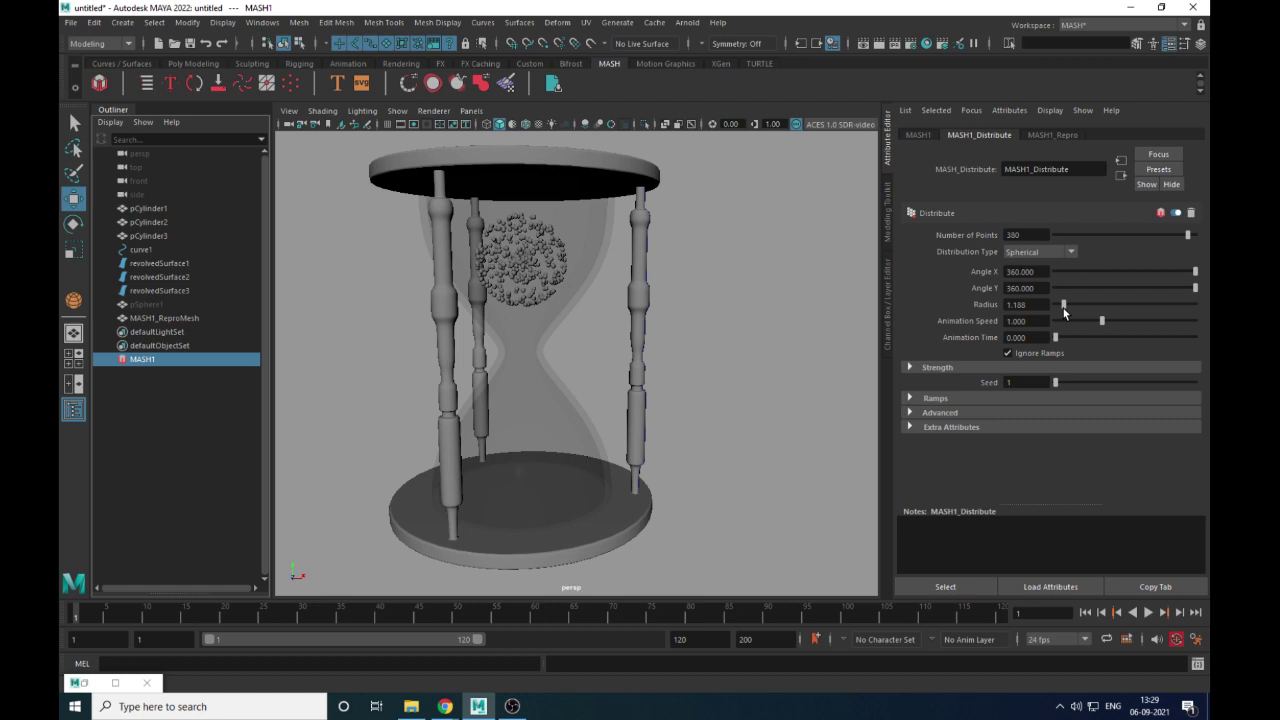
Increase the number of points in the MASH1 distribution, trying 500 and settling on 1000
click(1030, 234)
text(500)
key(Return)
drag(1035, 236, 864, 243)
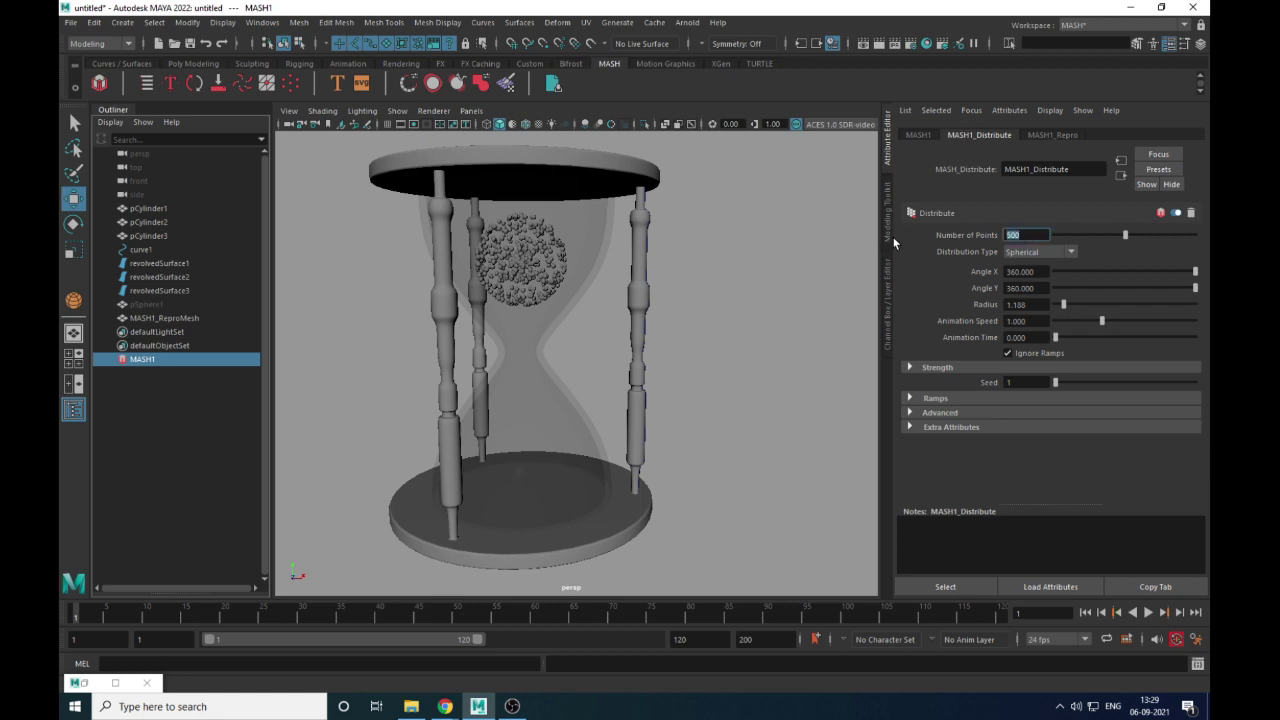
text(1000)
key(Return)
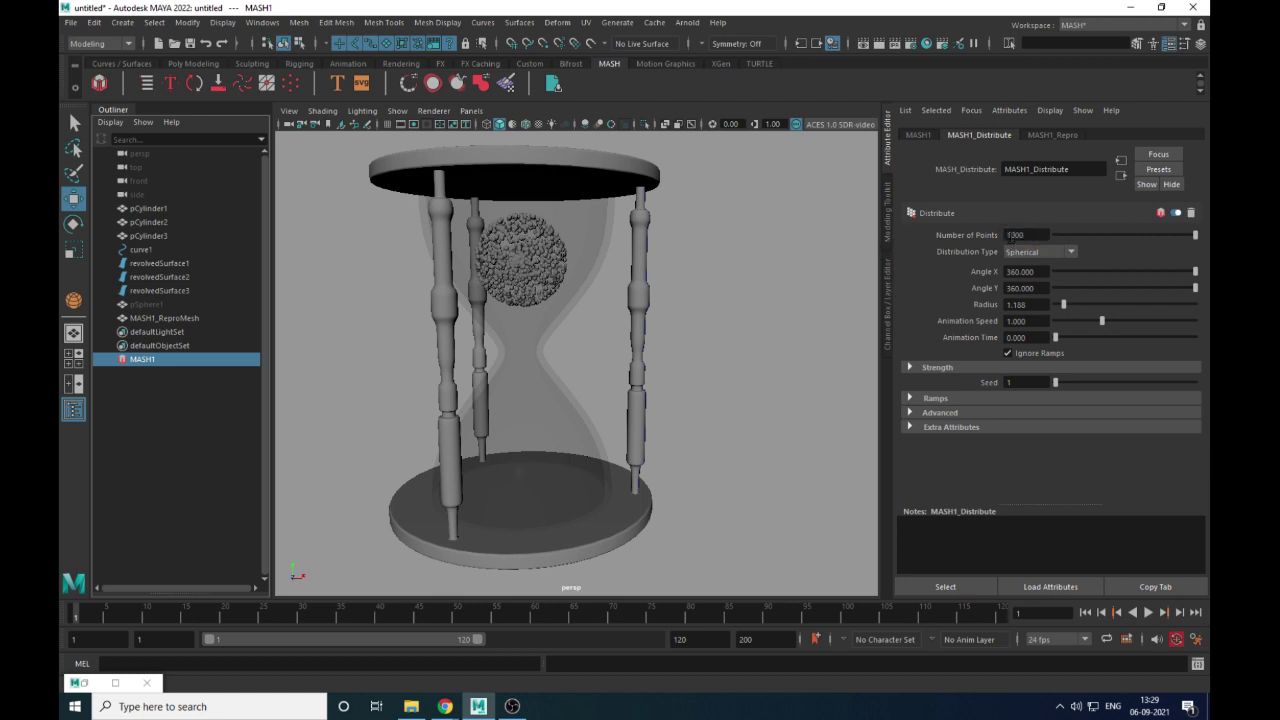
click(1012, 236)
alt+drag(682, 277, 718, 281)
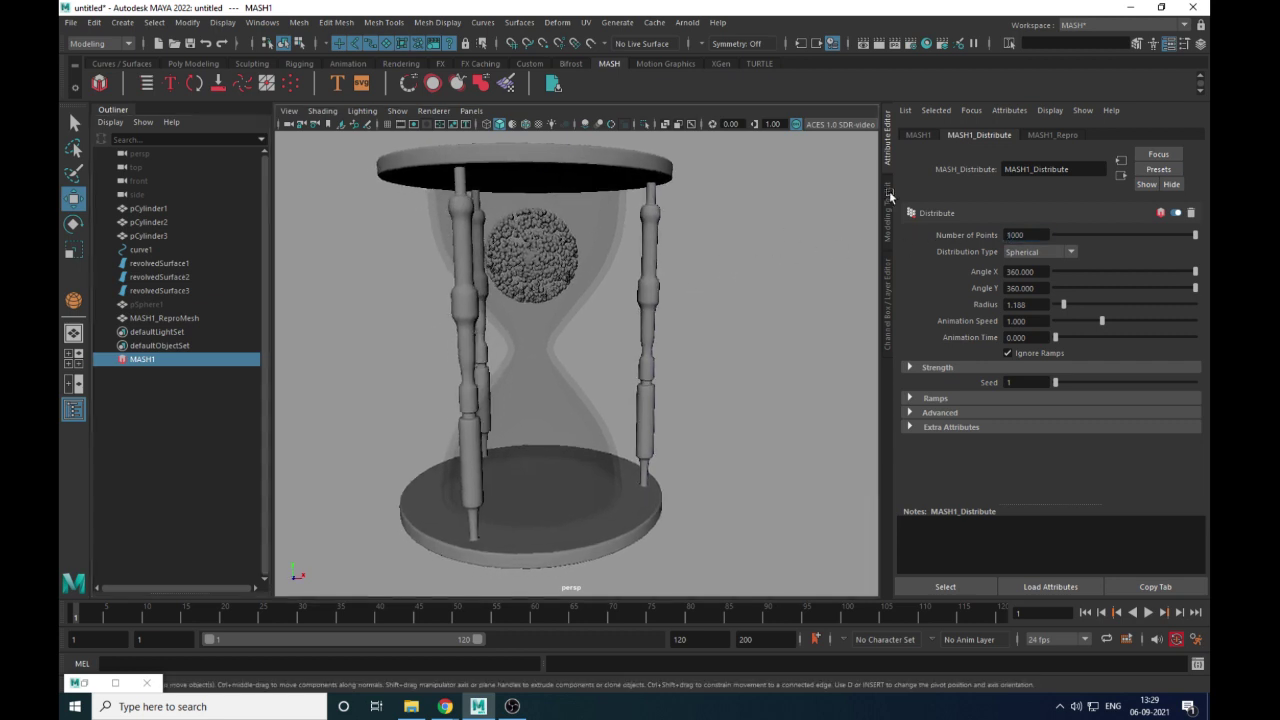
Bring up the MASH Editor and add a Dynamics node to the MASH1 network
click(918, 135)
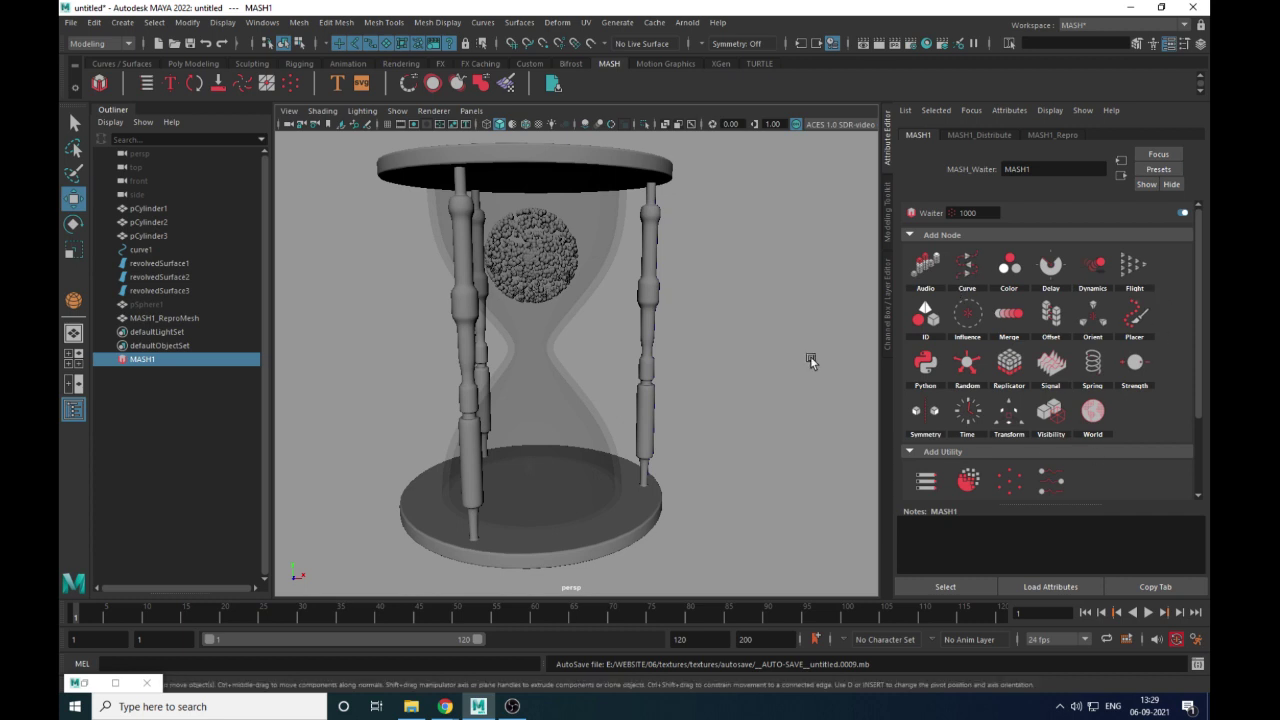
alt+drag(648, 363, 638, 358)
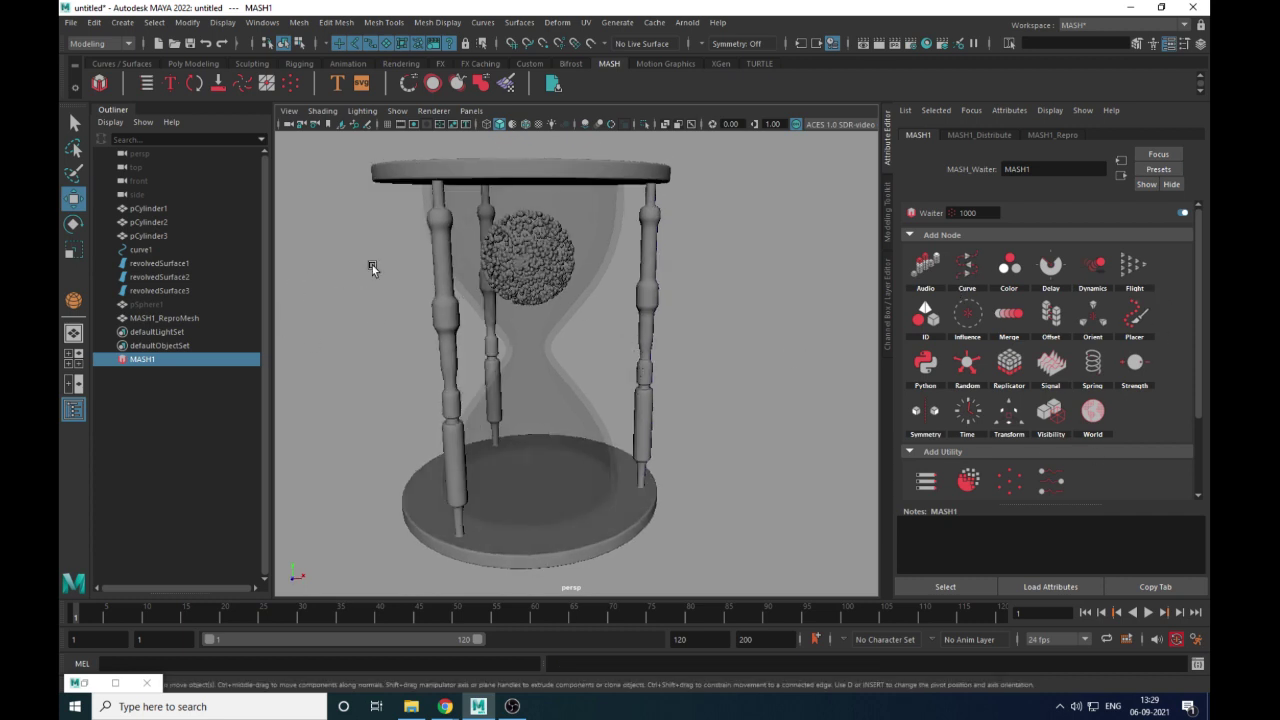
double_click(76, 682)
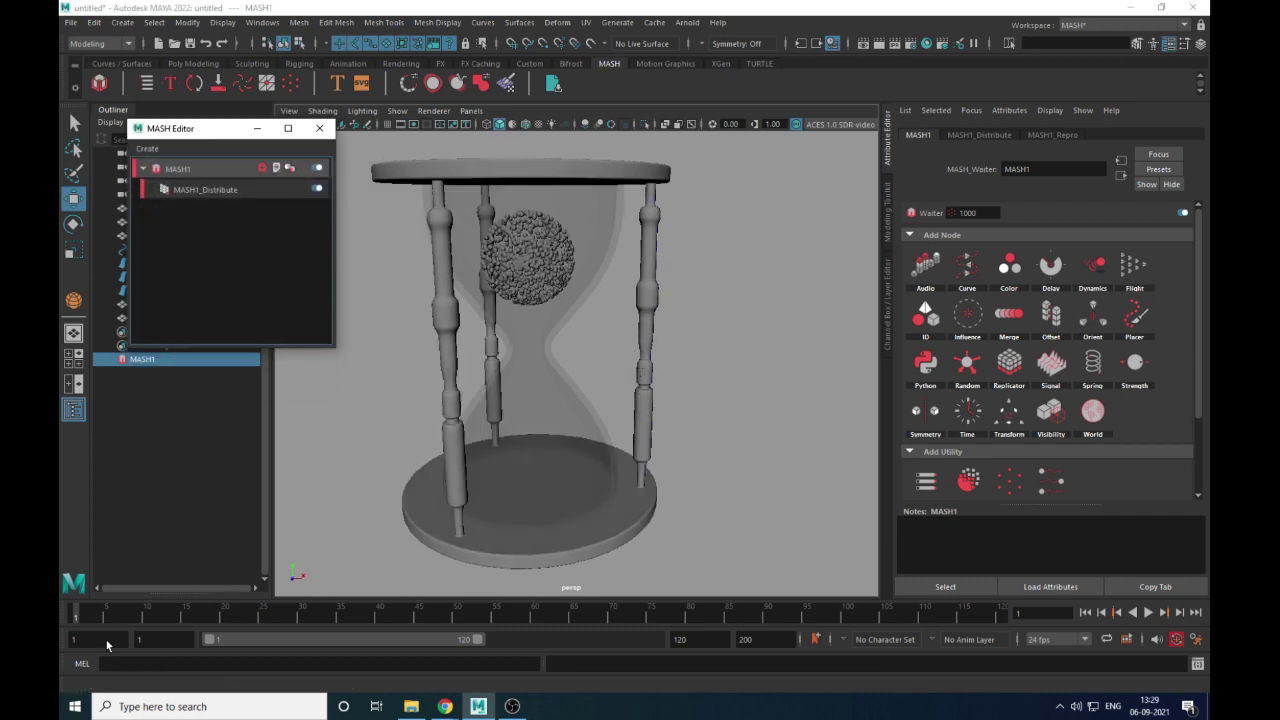
drag(211, 128, 200, 136)
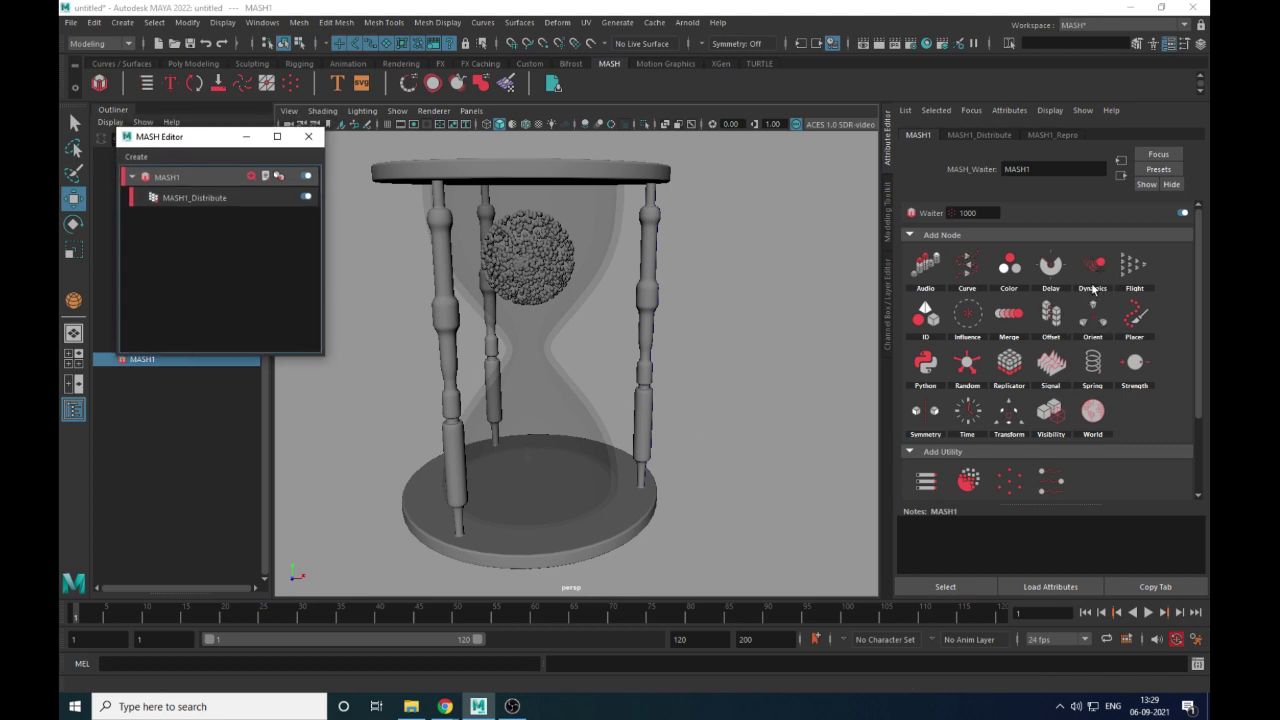
alt+drag(703, 337, 716, 312)
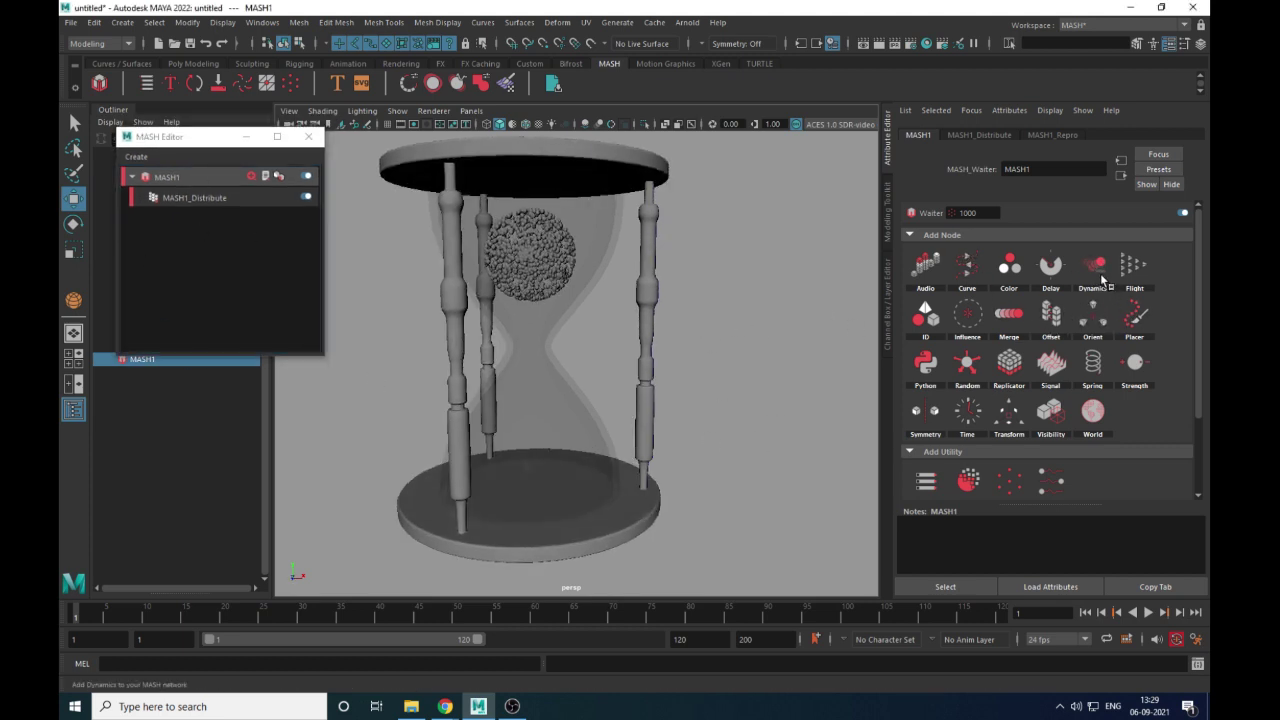
click(214, 180)
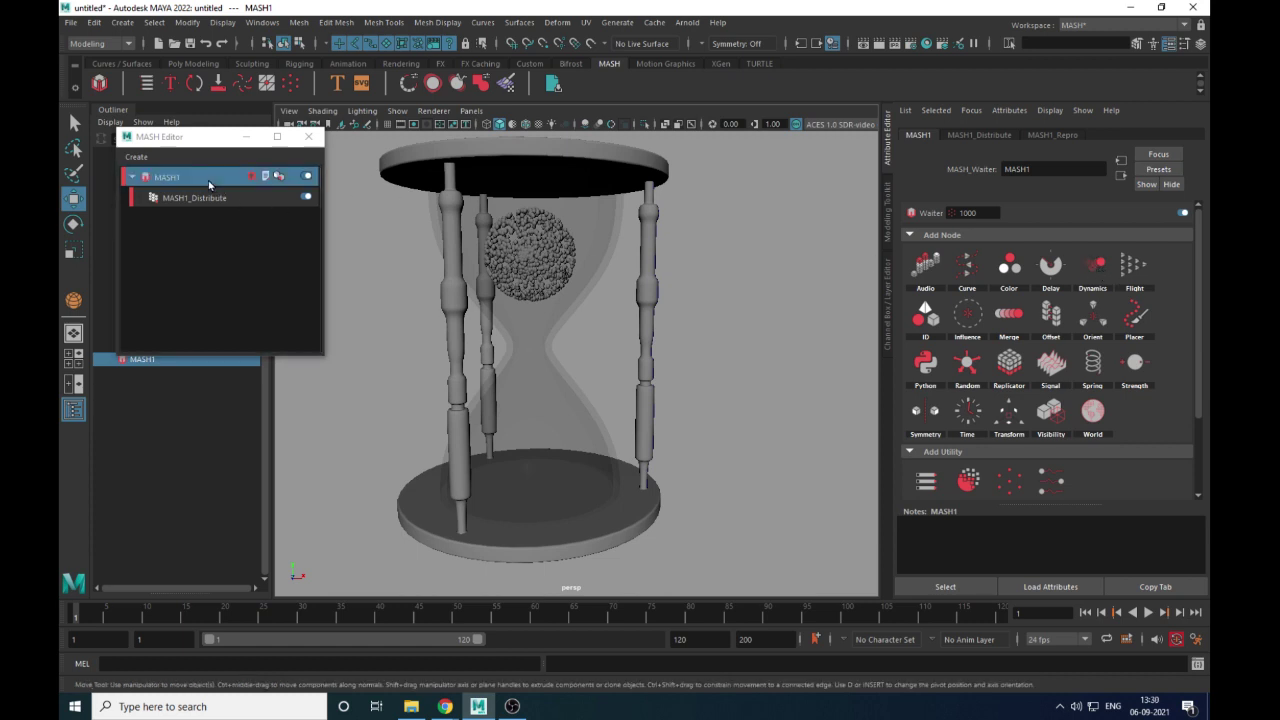
click(1102, 279)
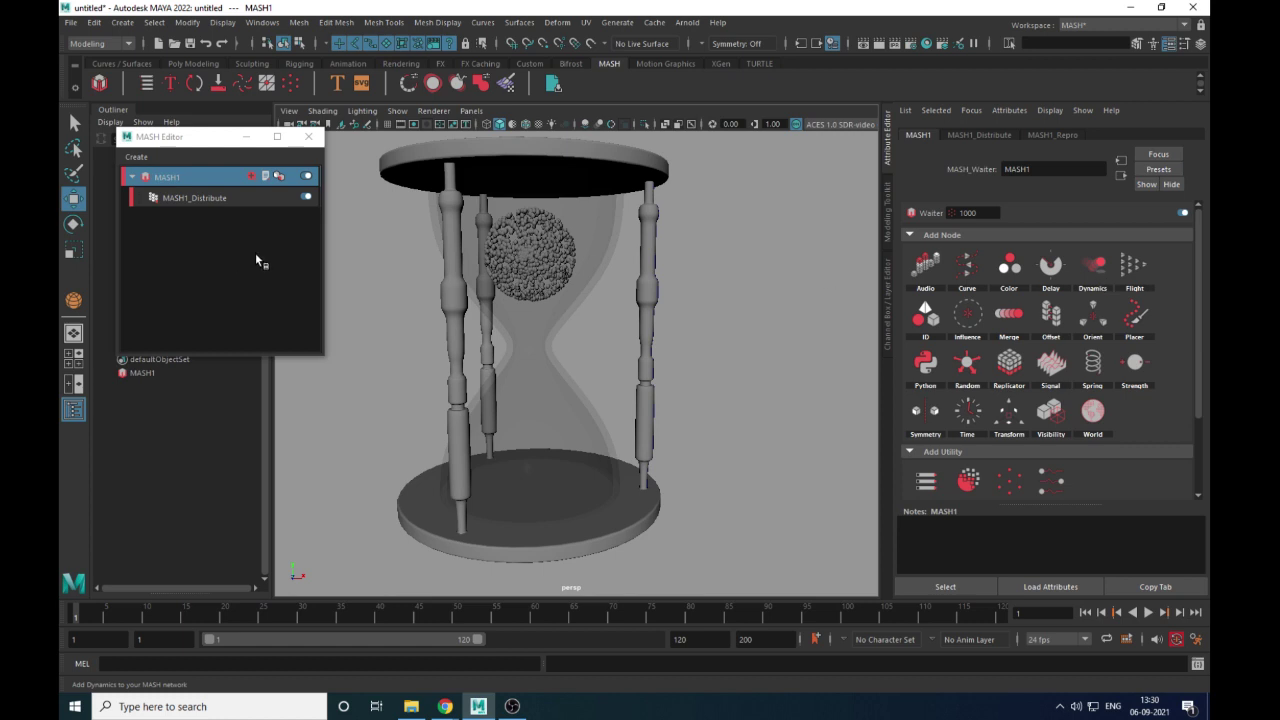
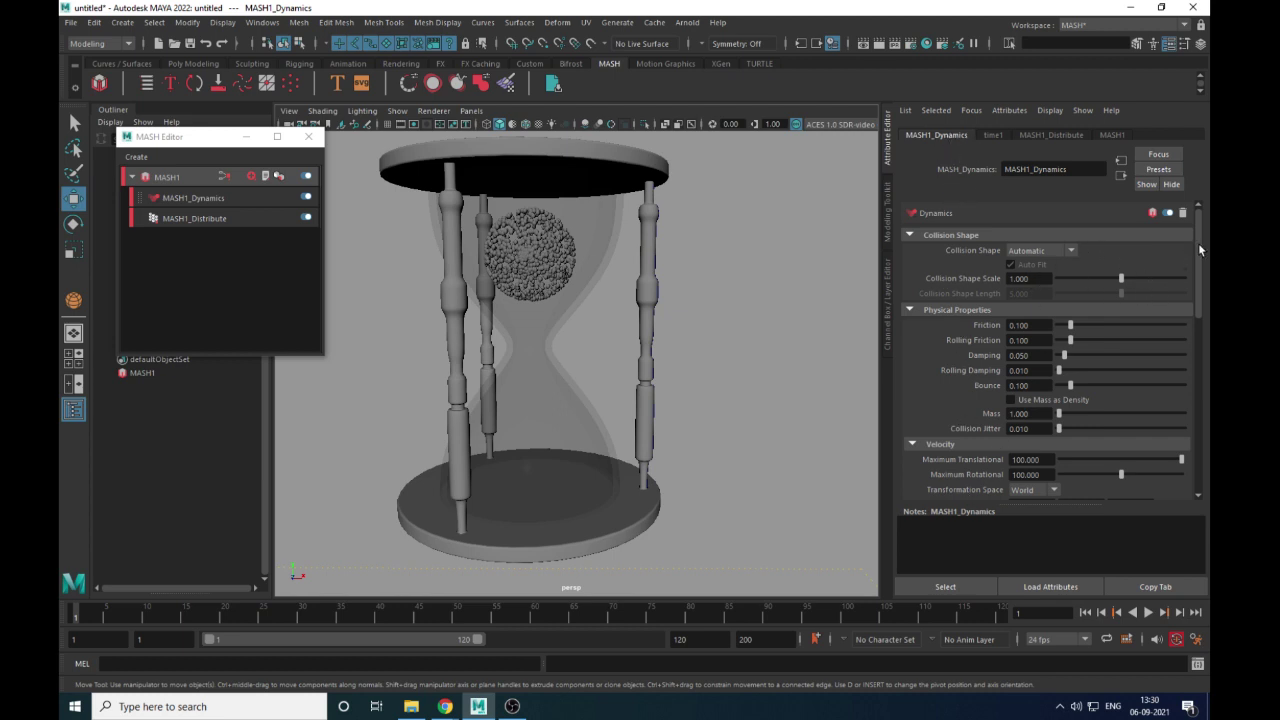
Play the simulation to check how the spheres fall through the hourglass, stop it and return to the first frame
drag(1203, 245, 1197, 375)
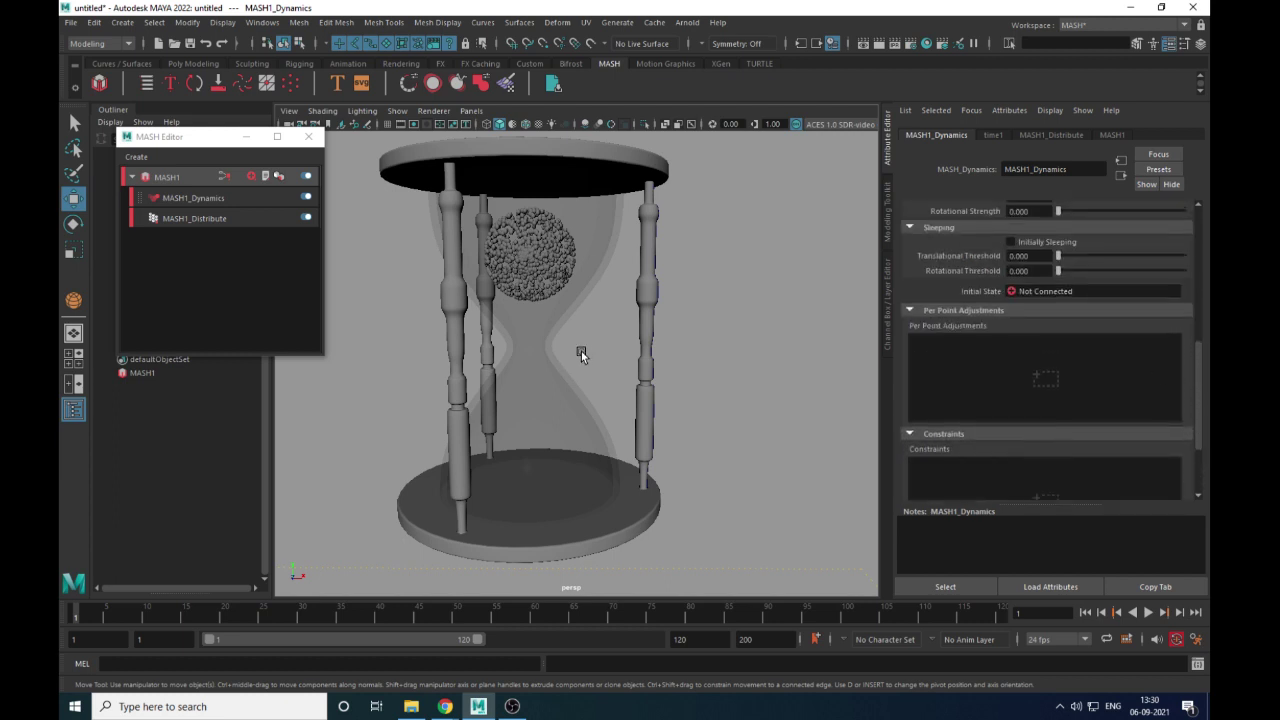
scroll(580, 354, down, 1)
mouse_move(580, 354)
alt+mouse_down()
mouse_move(560, 366)
mouse_move(568, 376)
alt+mouse_up()
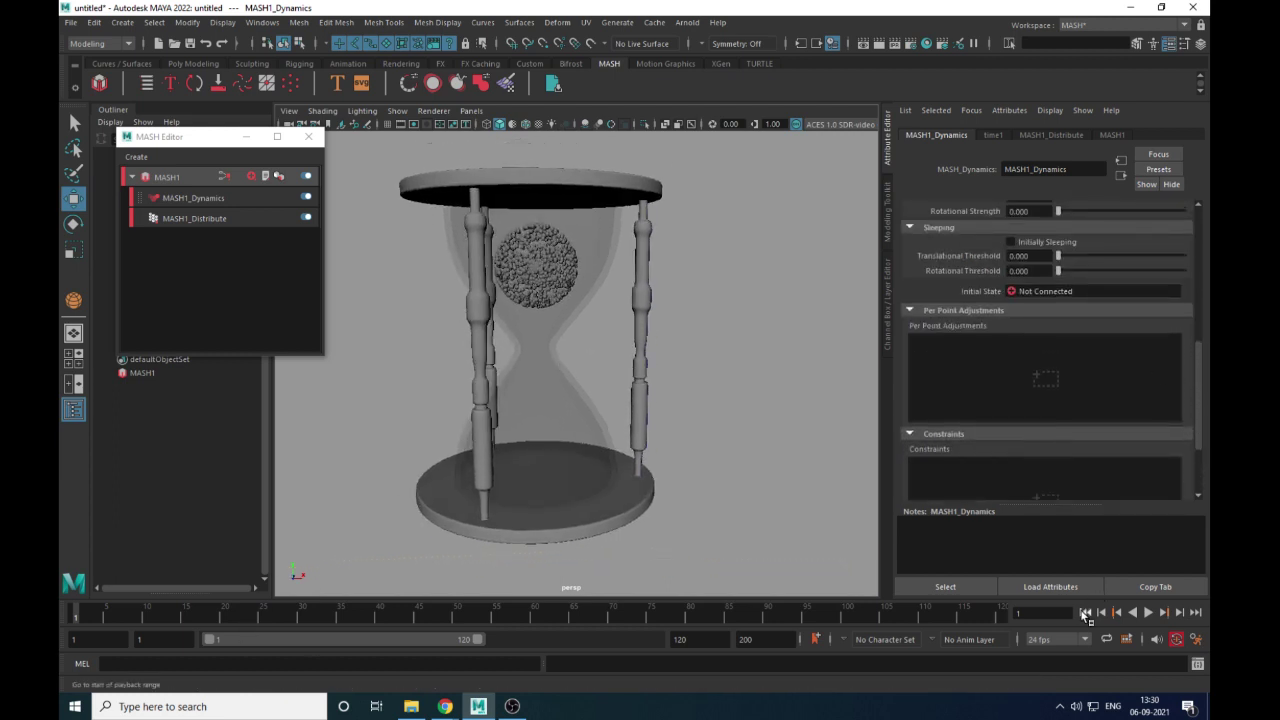
click(1148, 613)
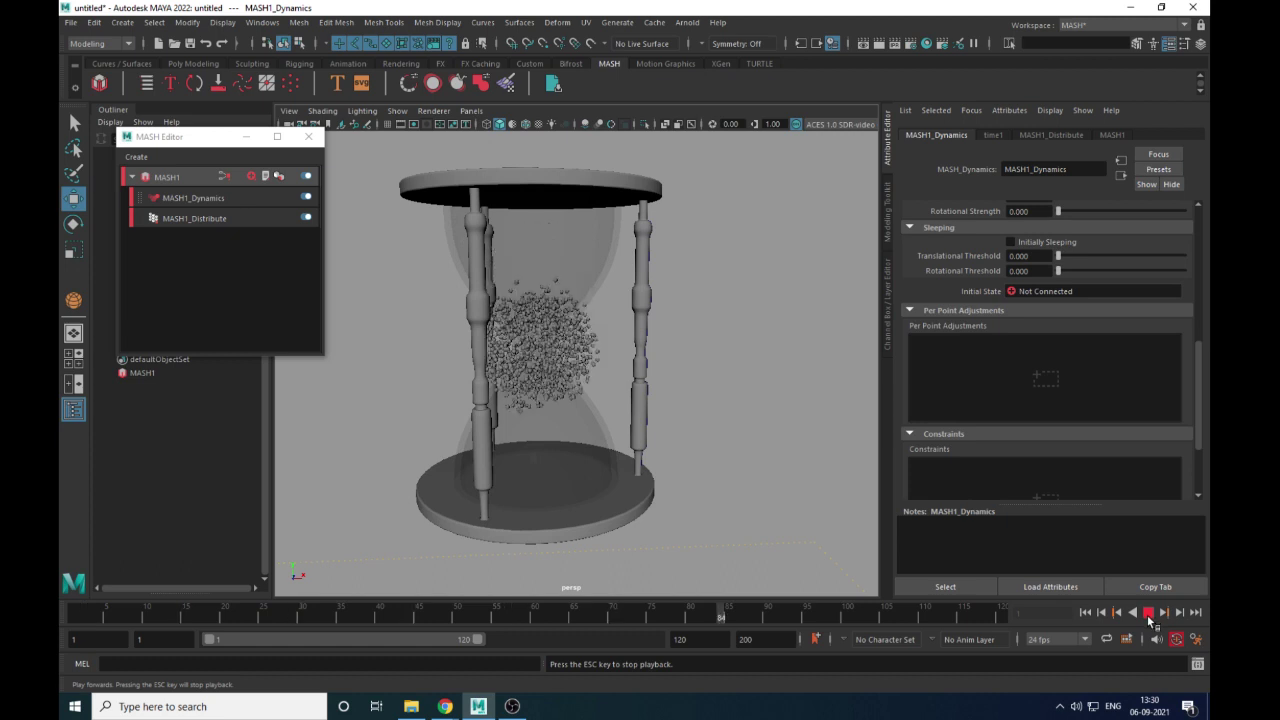
click(1148, 613)
click(1086, 613)
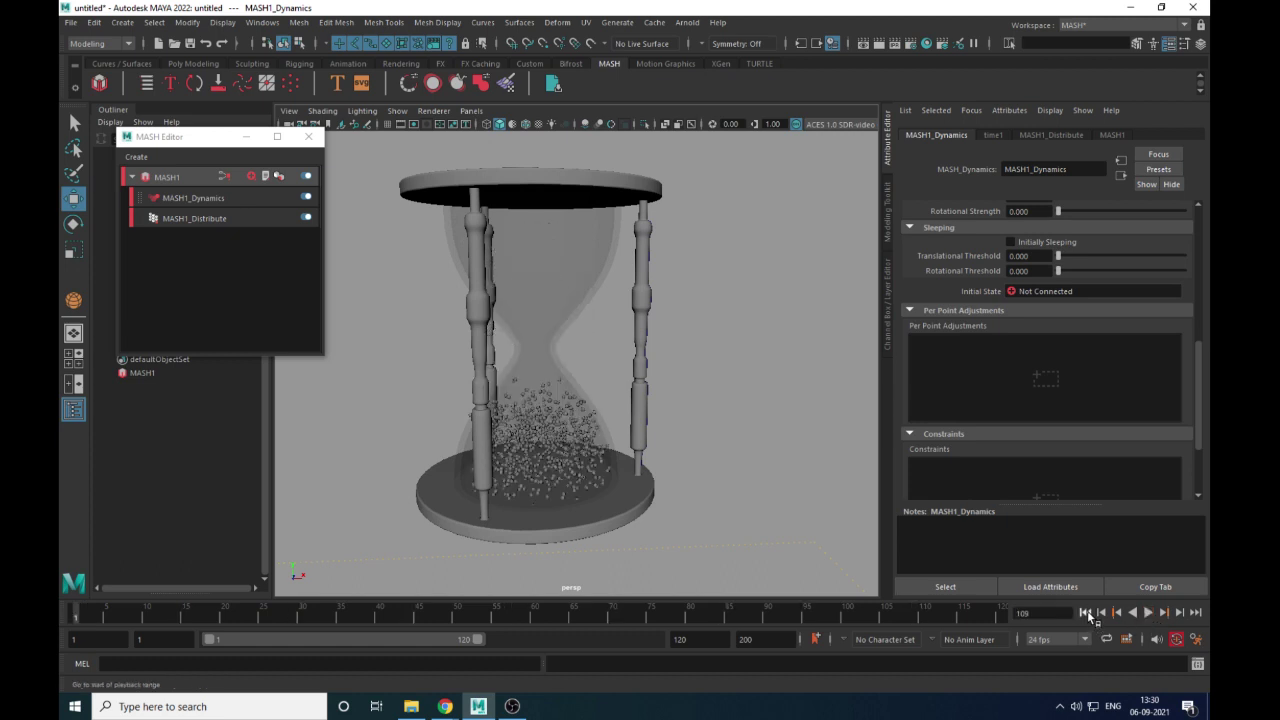
scroll(744, 466, up, 5)
alt+drag(721, 508, 731, 506)
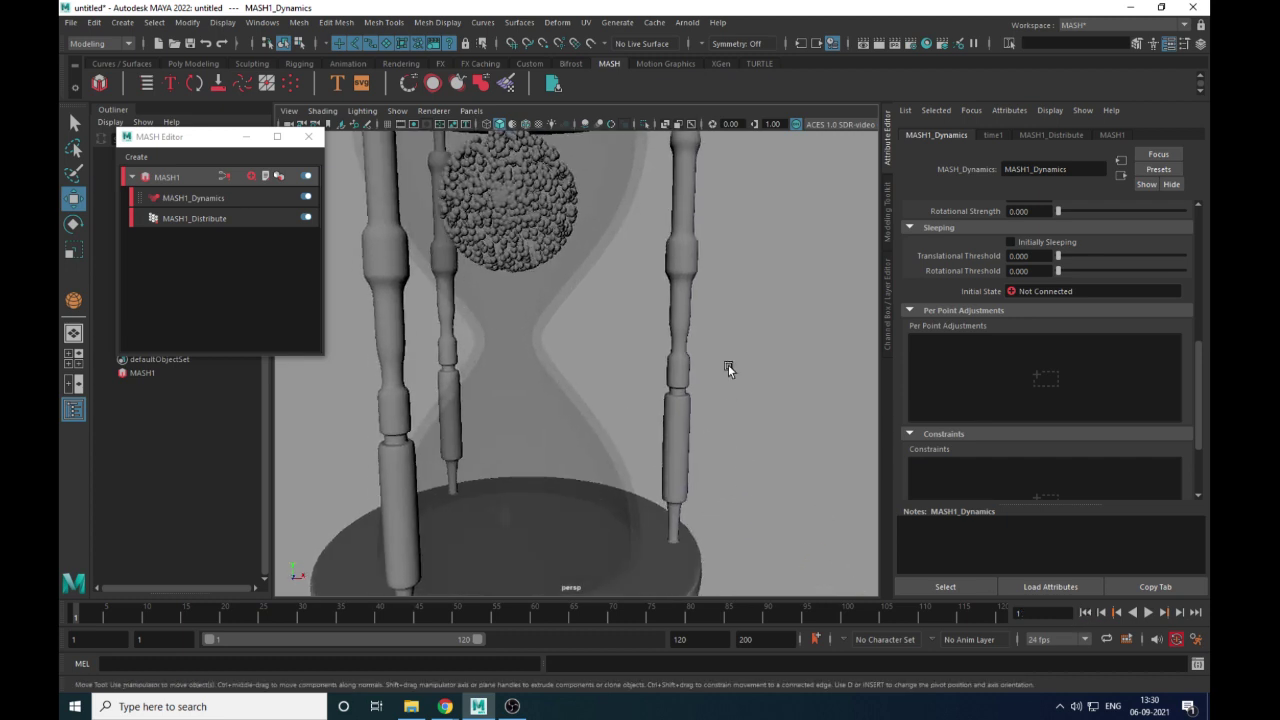
scroll(650, 355, down, 5)
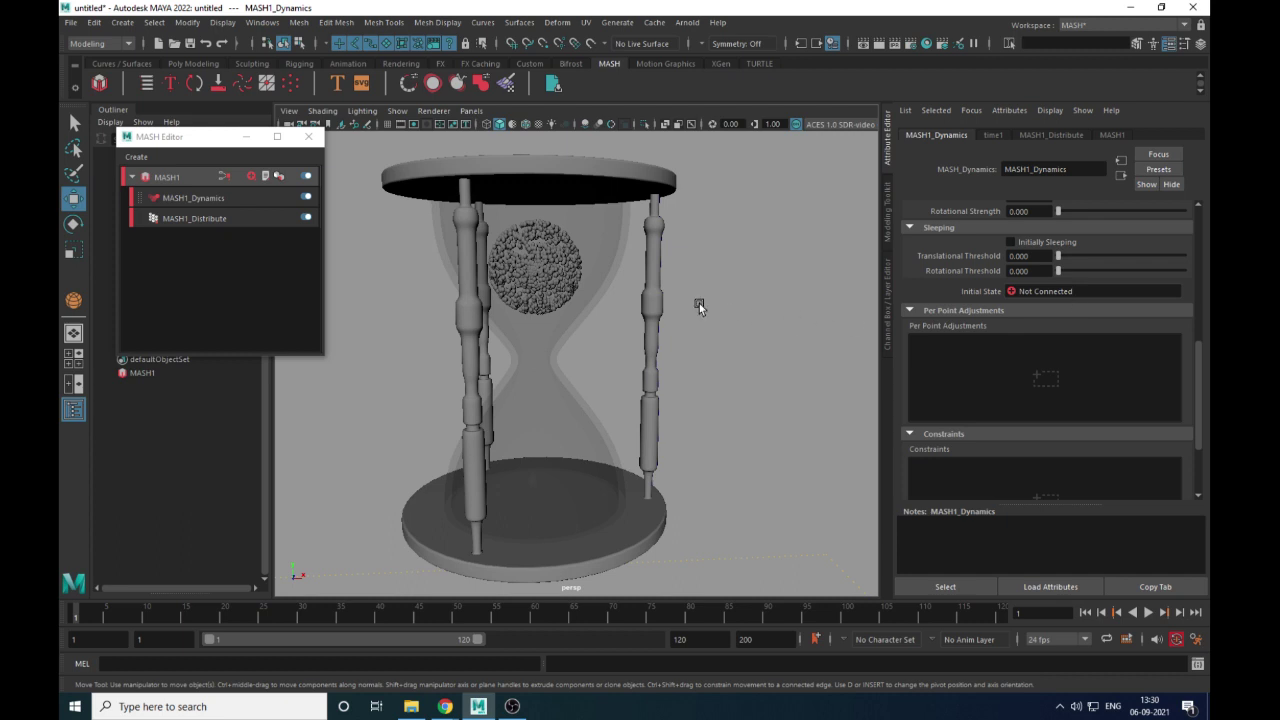
Move the MASH Editor clear of the Outliner and bring up the MASH1_BulletSolver settings, expanding its Fields section
click(618, 268)
alt+drag(716, 365, 716, 360)
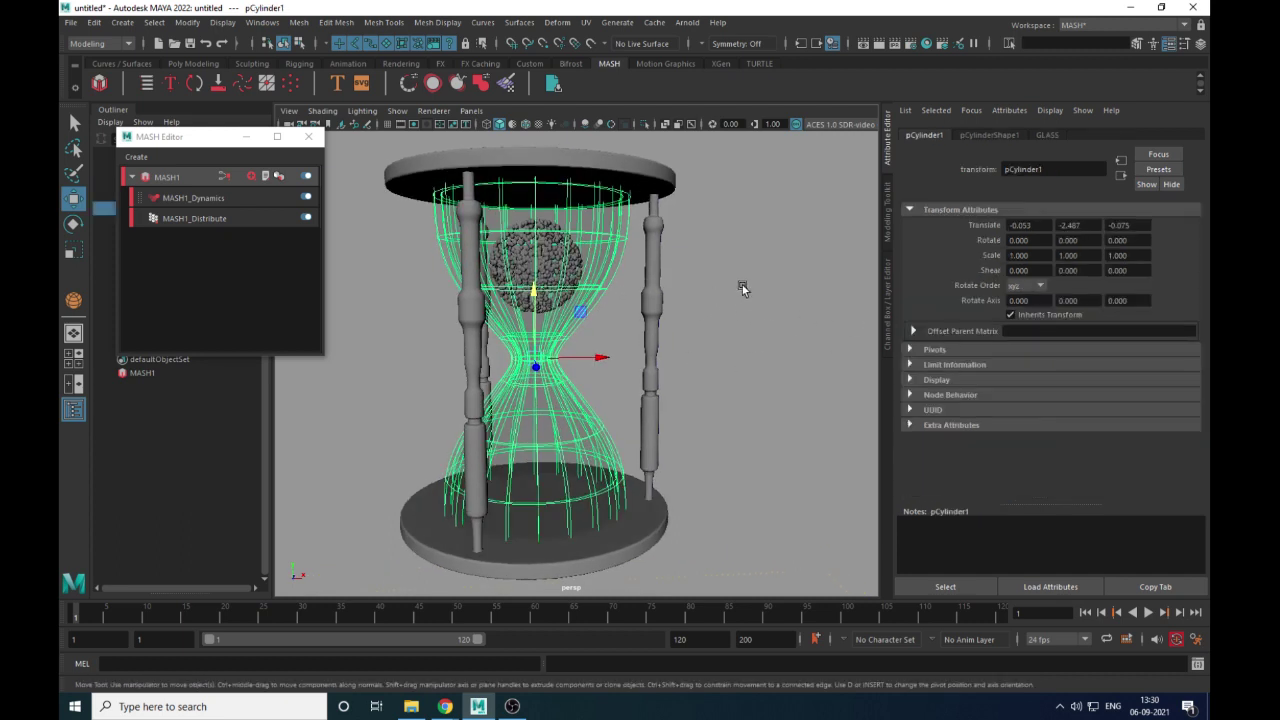
alt+drag(740, 287, 738, 292)
drag(190, 137, 368, 169)
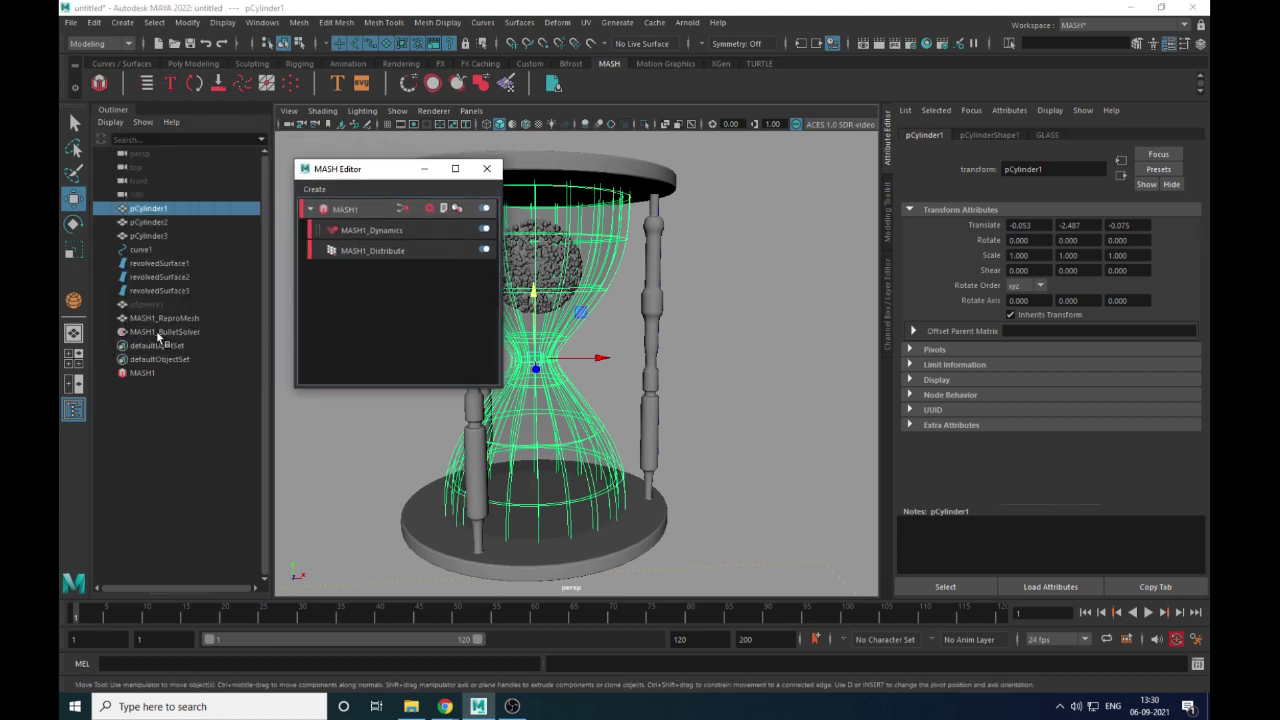
drag(364, 169, 324, 163)
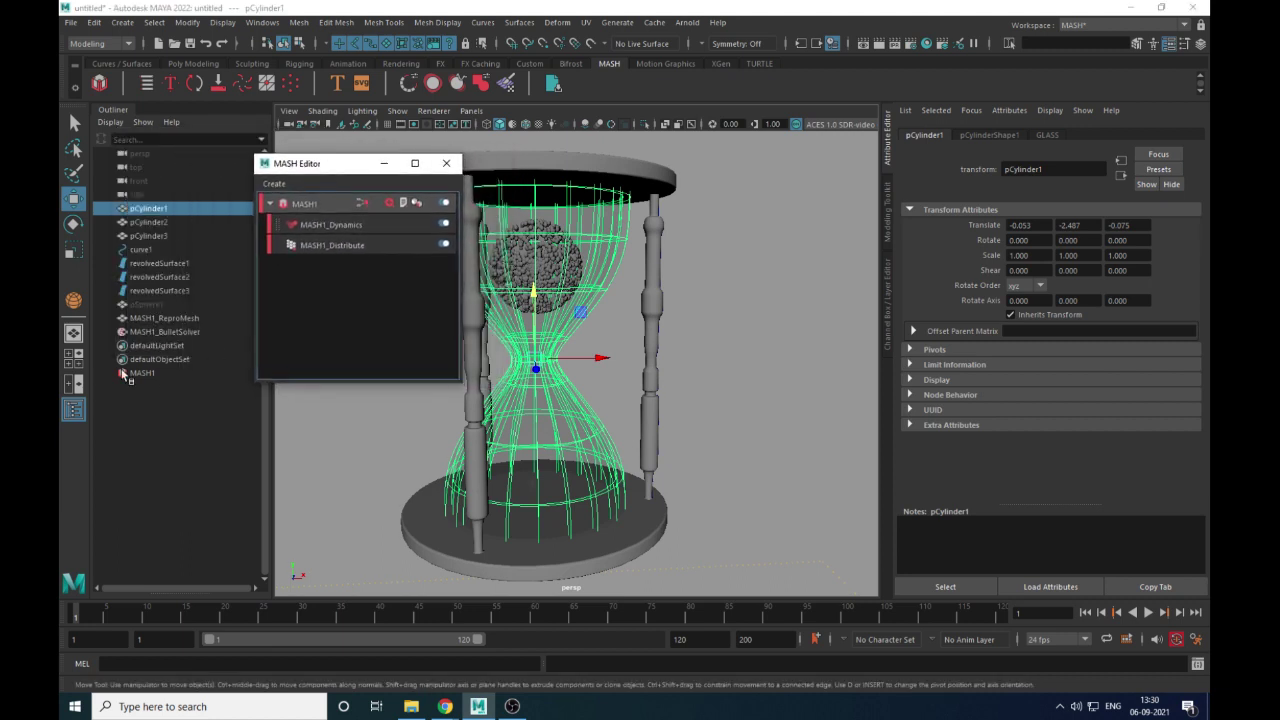
click(166, 332)
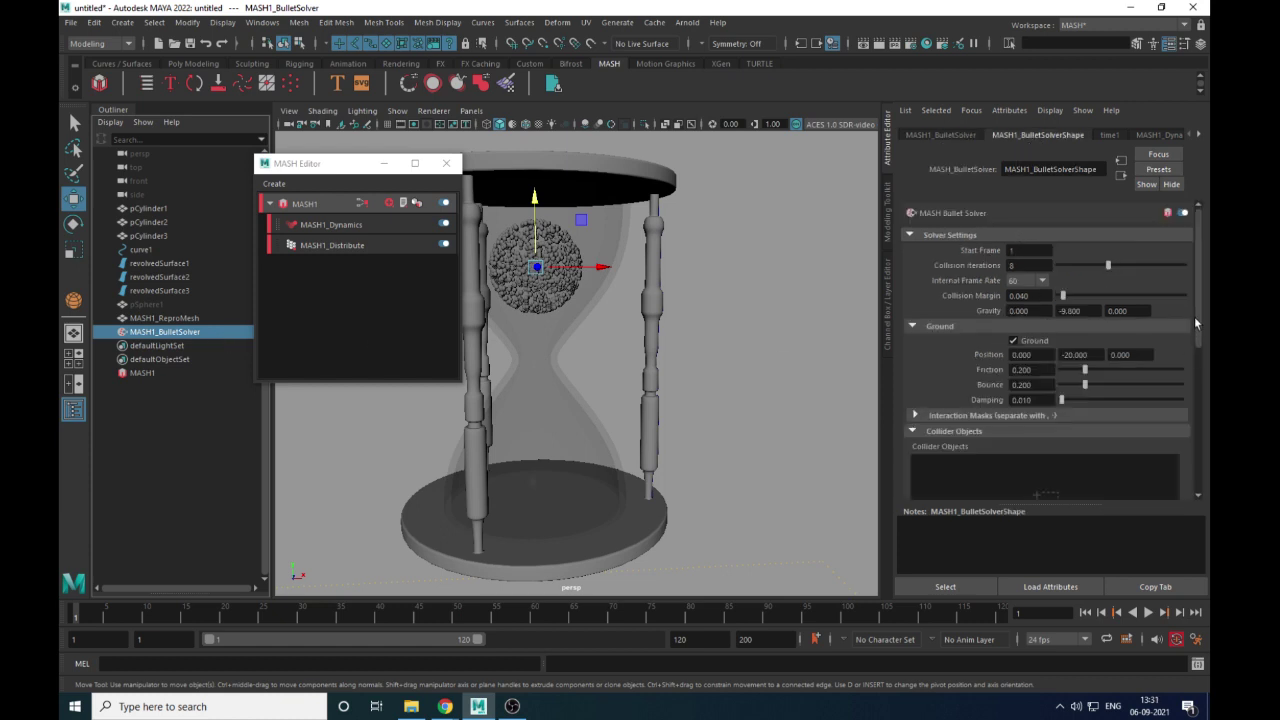
scroll(1194, 316, down, 3)
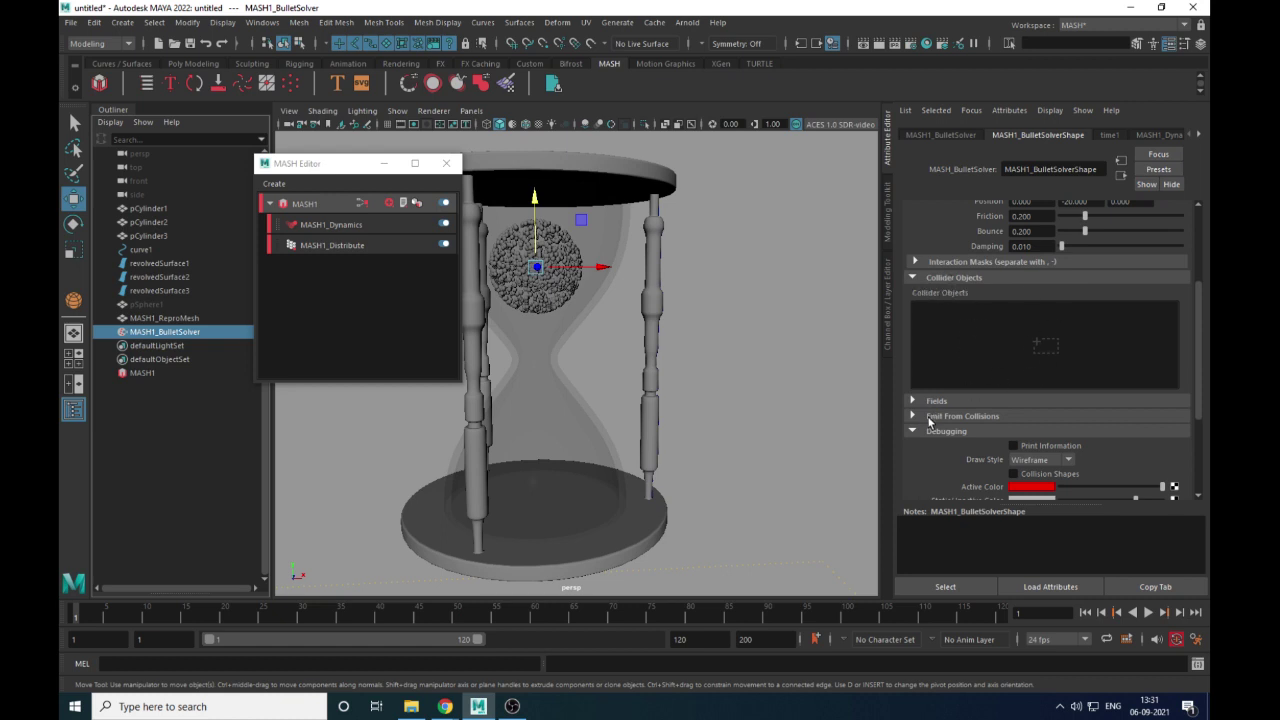
click(913, 401)
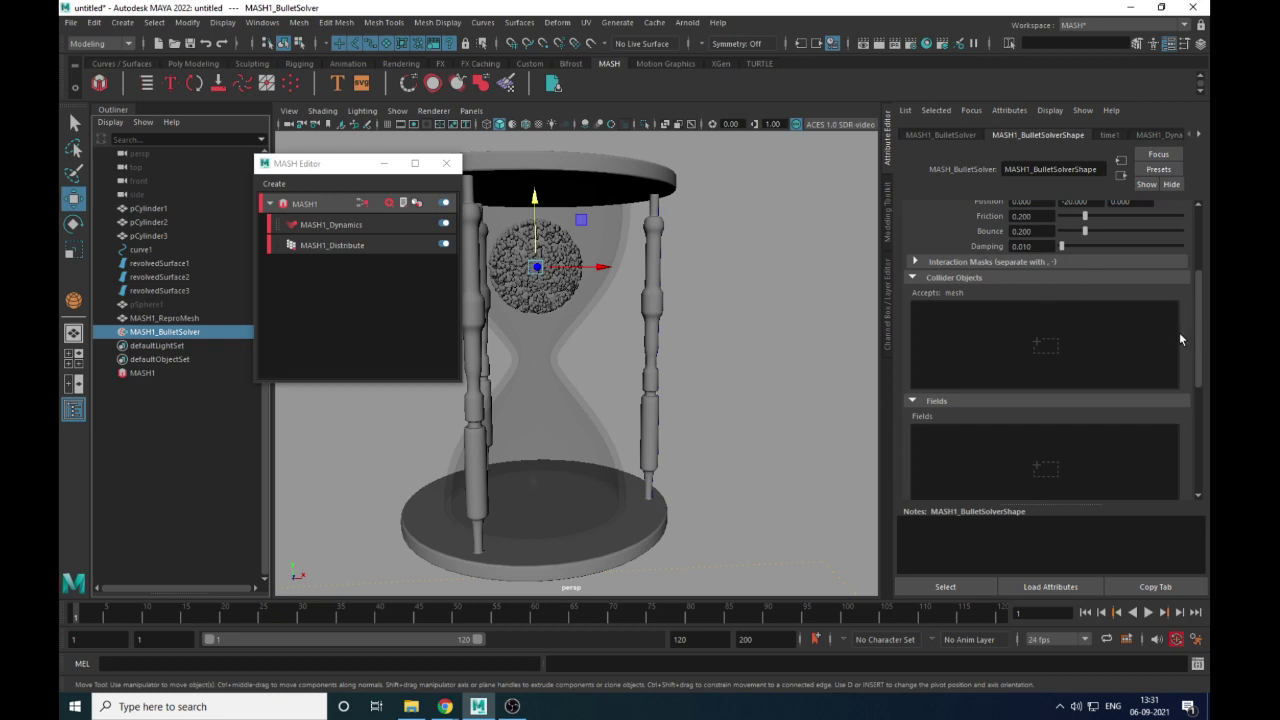
drag(1199, 322, 1209, 234)
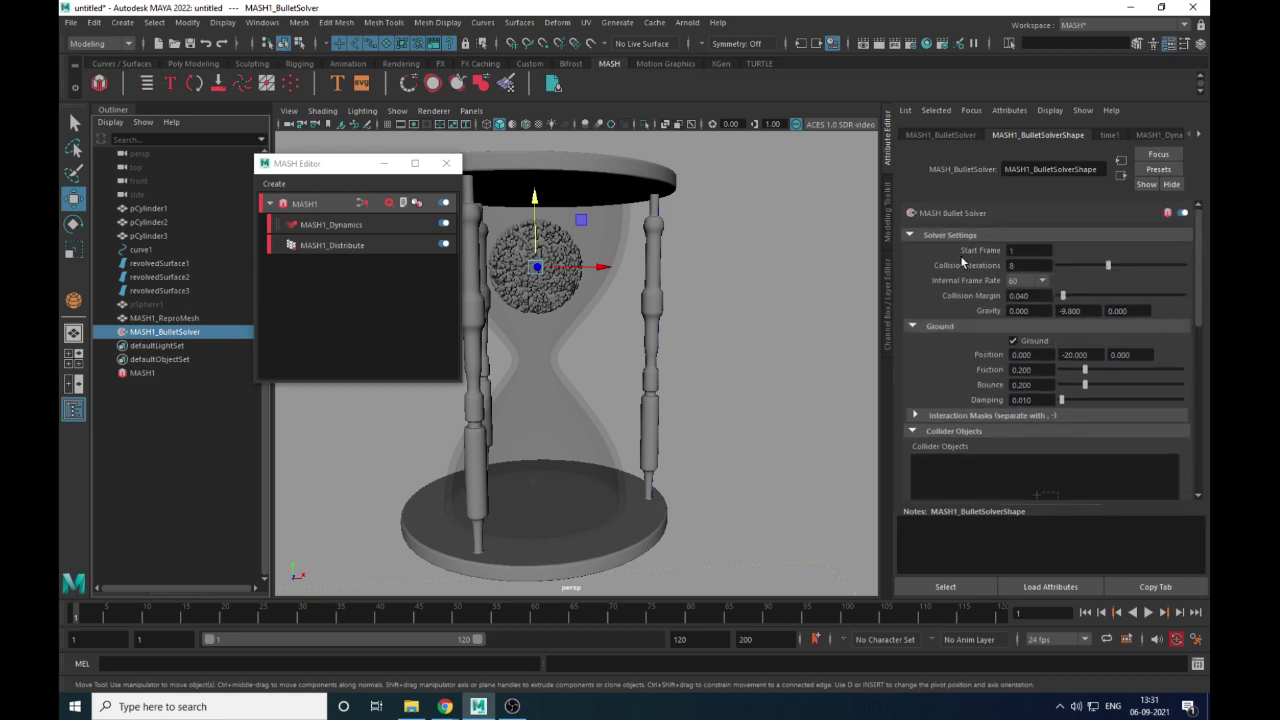
Reduce the number of points in the MASH1 distribution to 100
click(1153, 136)
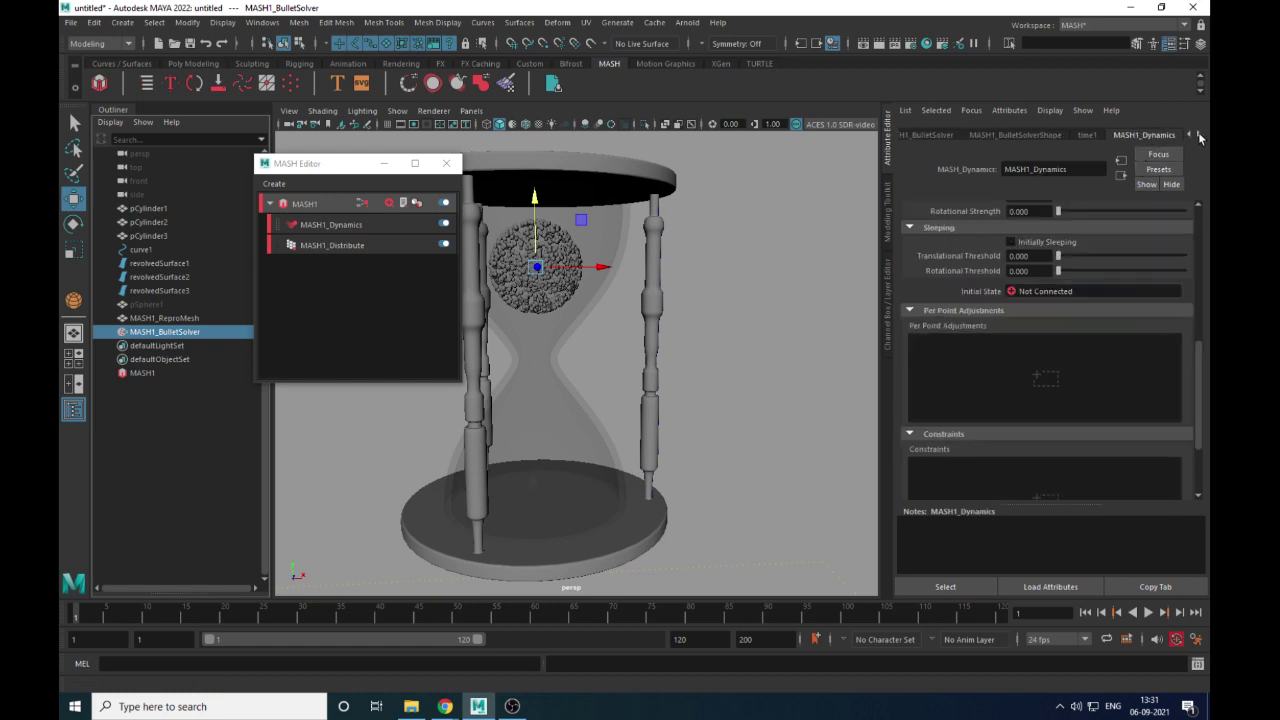
click(1198, 134)
click(1088, 136)
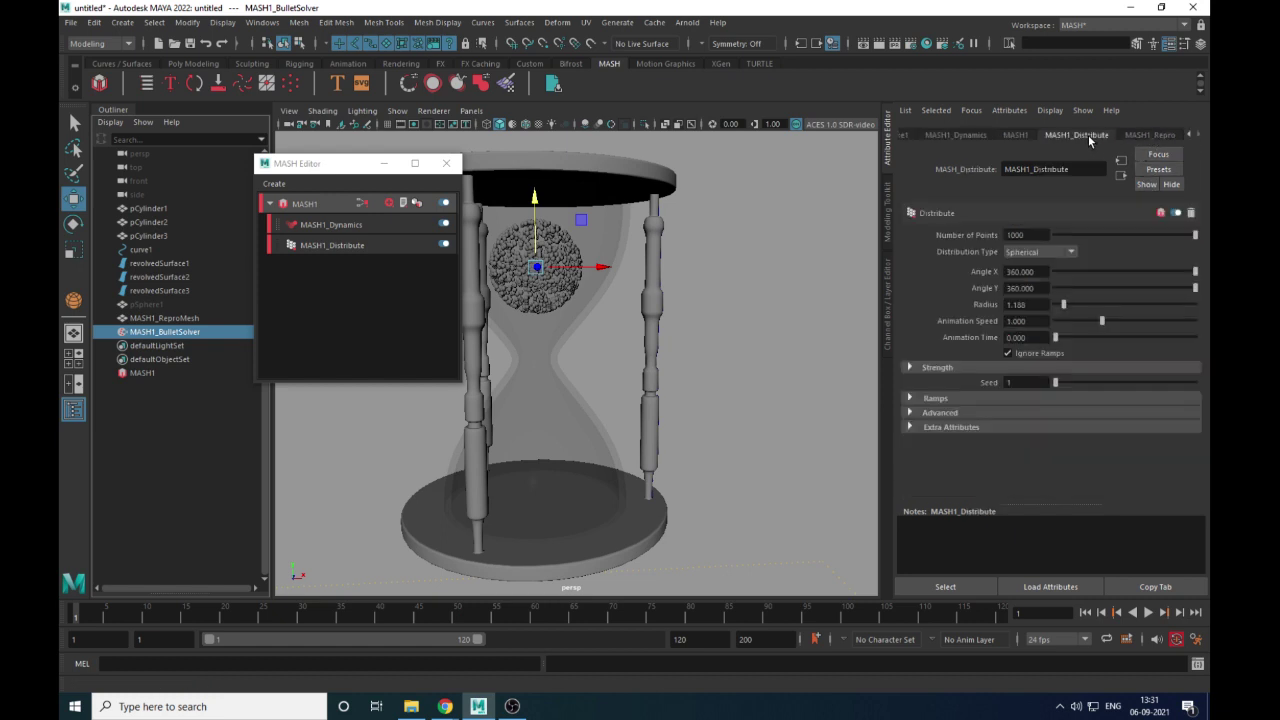
double_click(1034, 235)
text(5)
text(00)
key(Return)
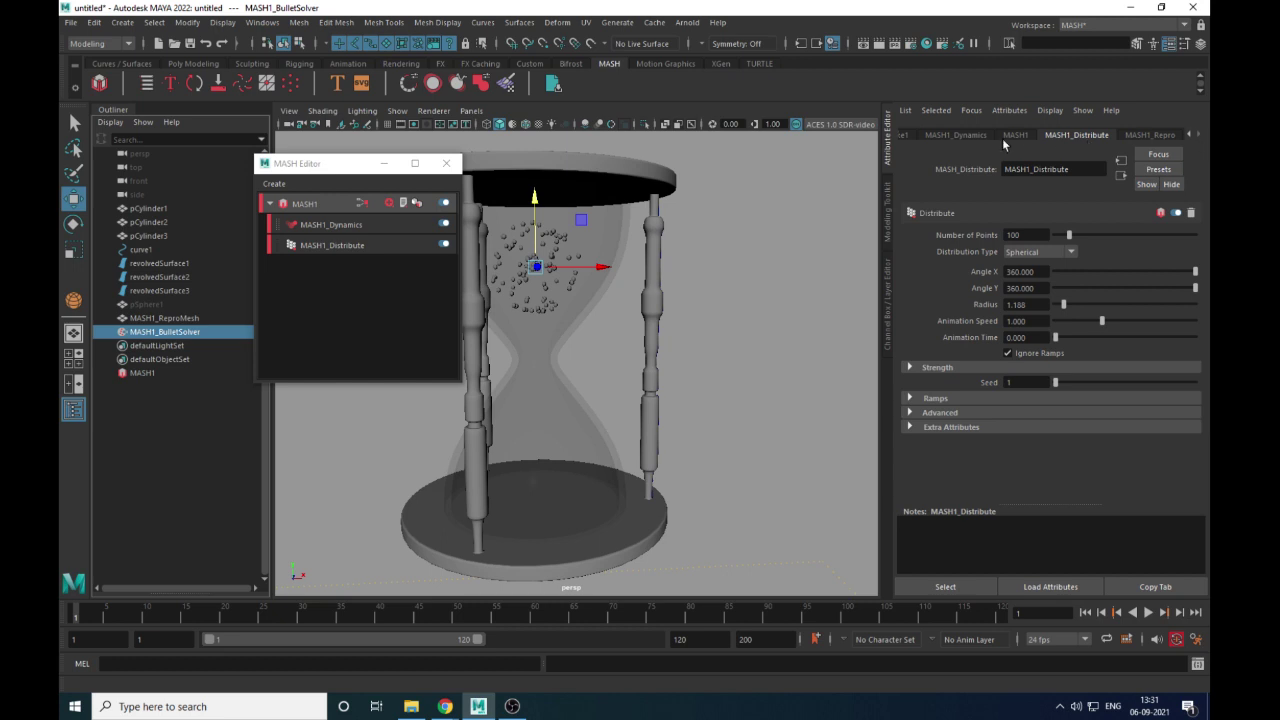
Add the hourglass glass, pCylinder1, to the Collider Objects of MASH1_BulletSolver
click(955, 134)
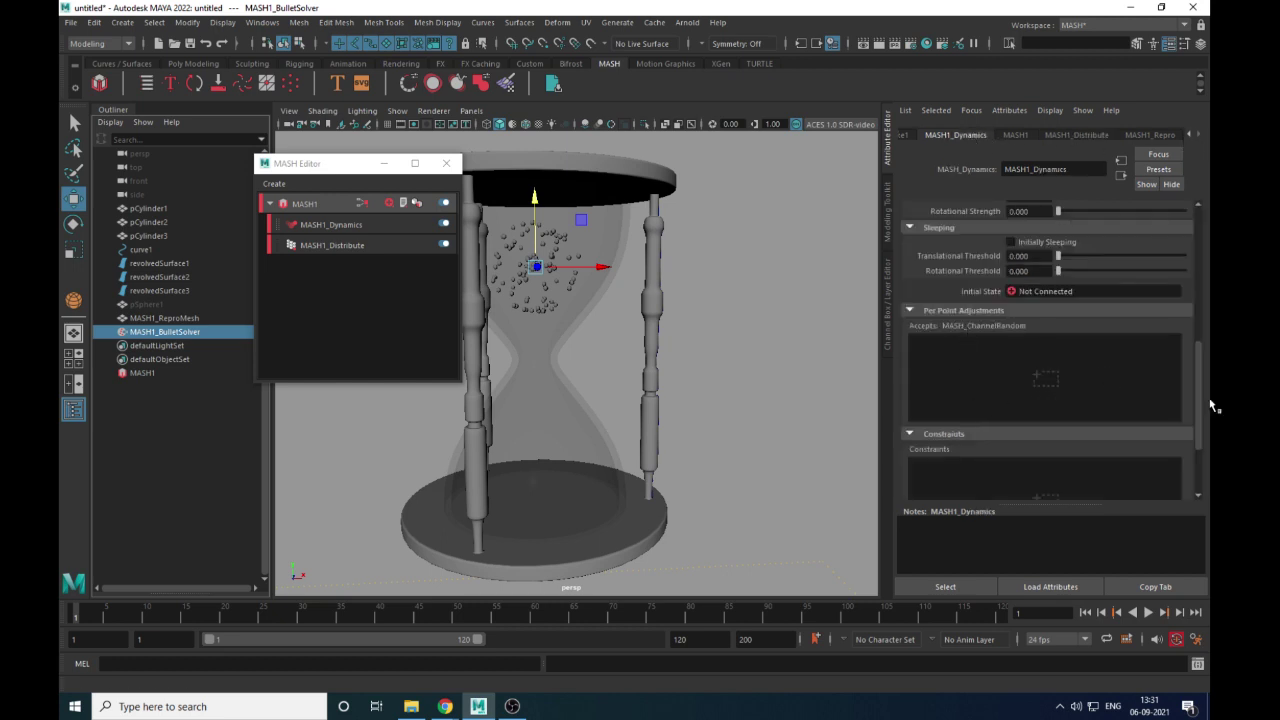
click(1187, 138)
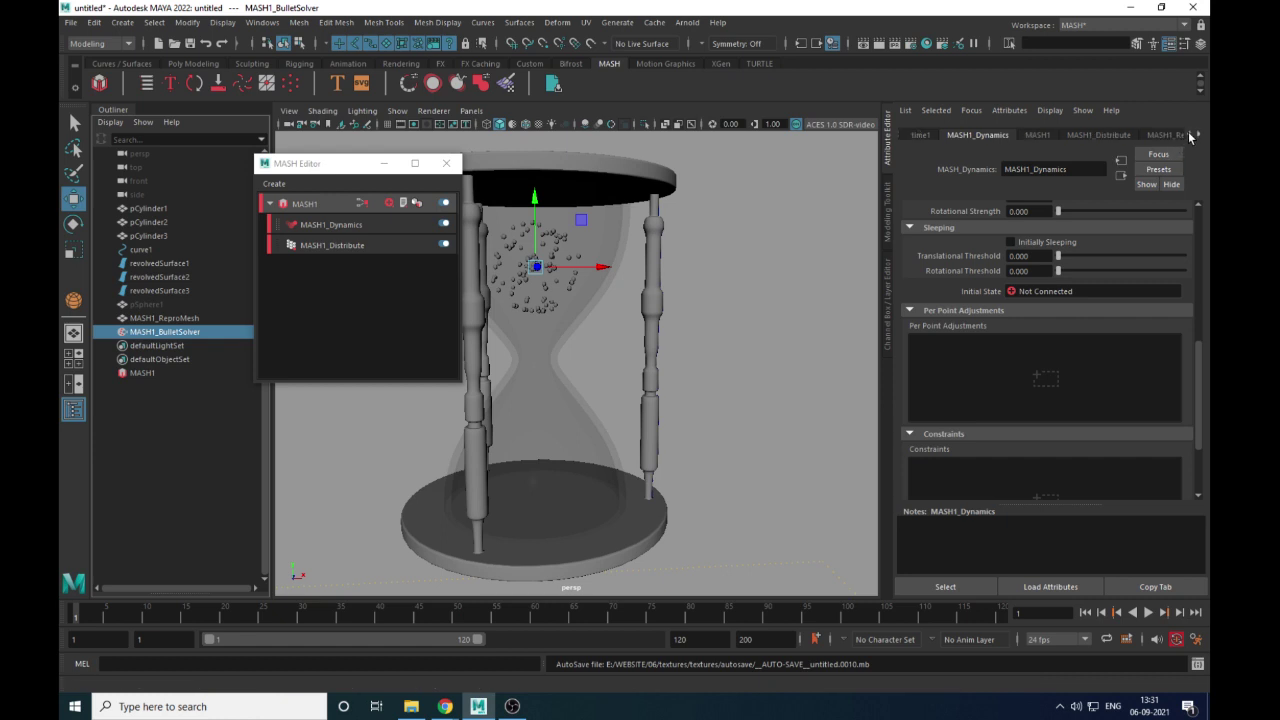
click(1187, 138)
click(1048, 136)
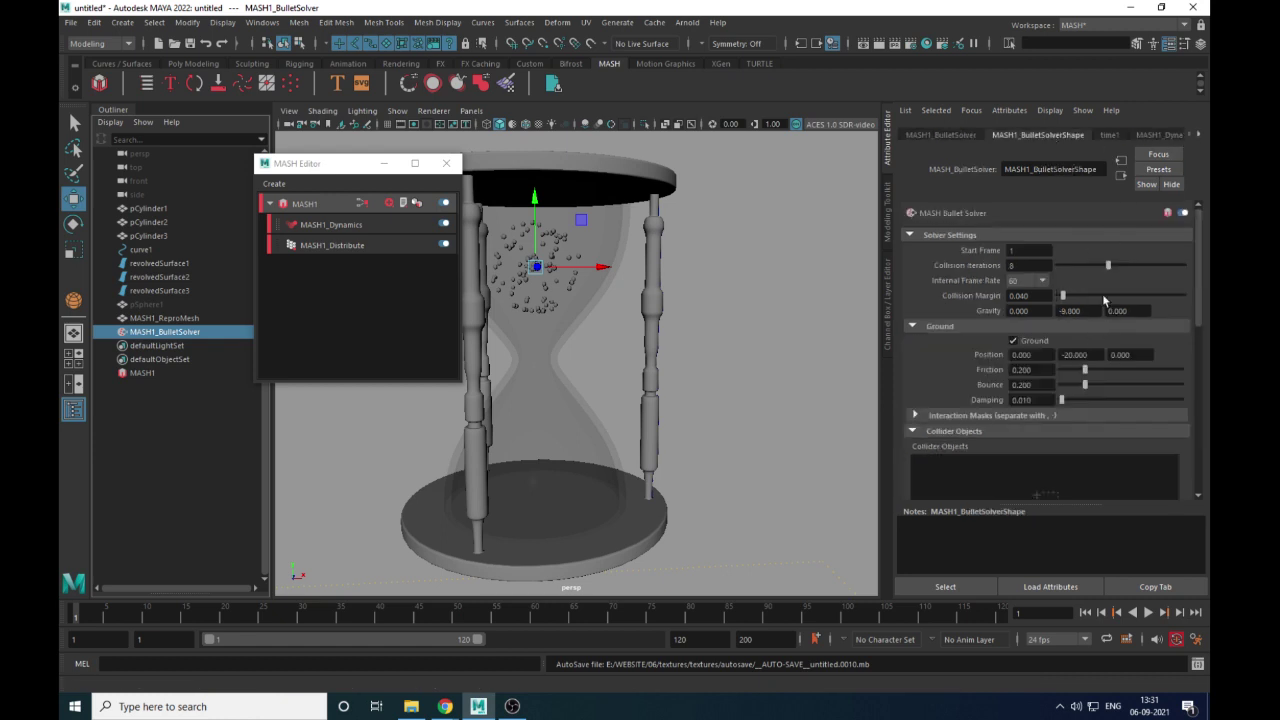
drag(1197, 312, 1199, 350)
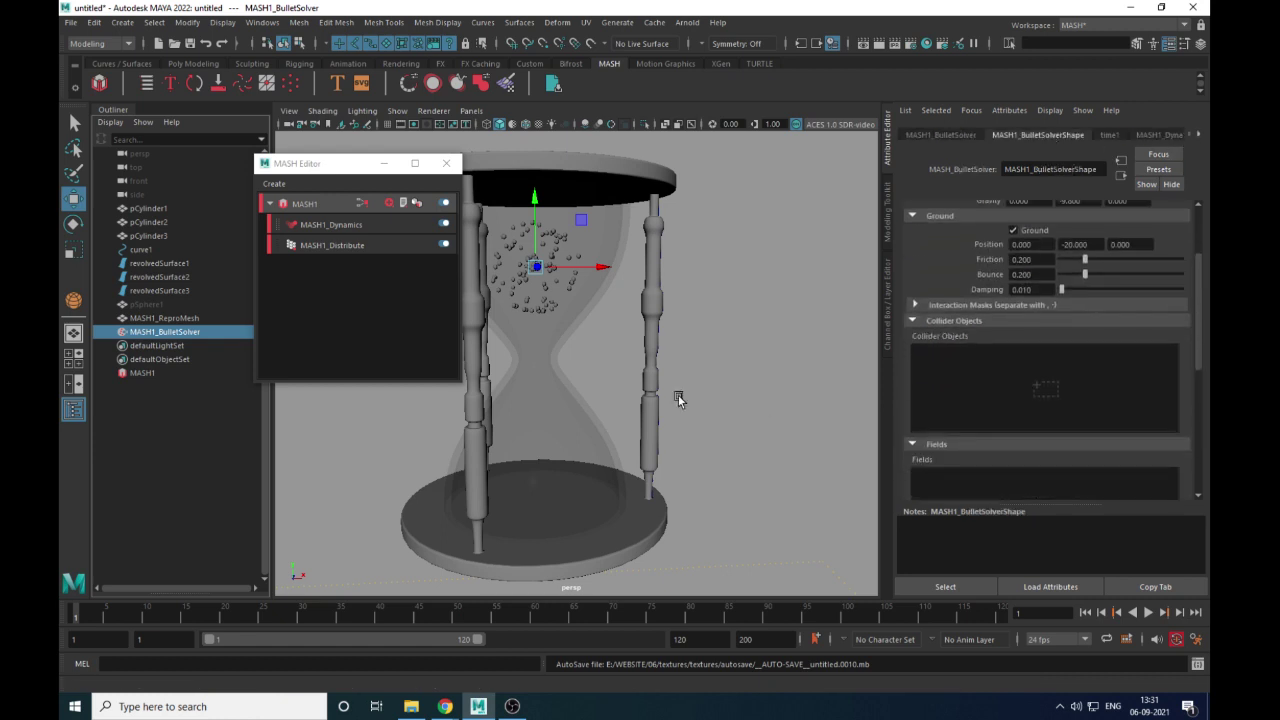
click(576, 402)
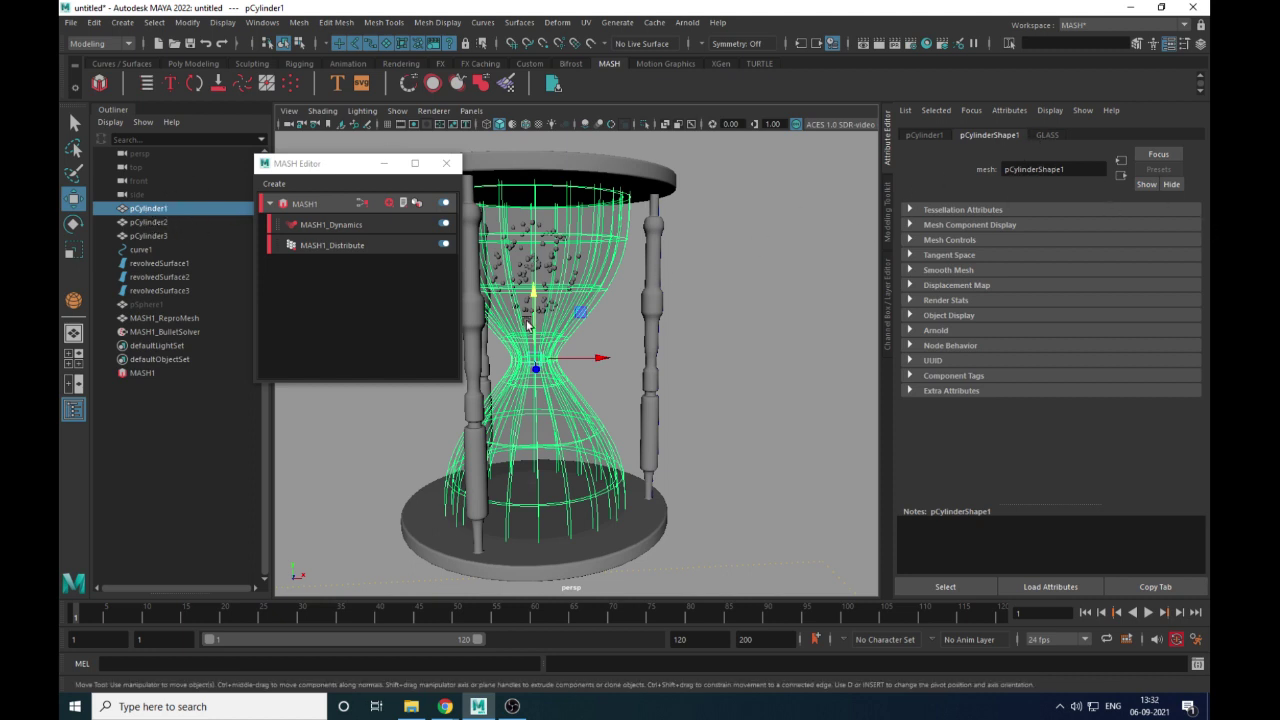
middle_drag(166, 213, 239, 226)
click(356, 228)
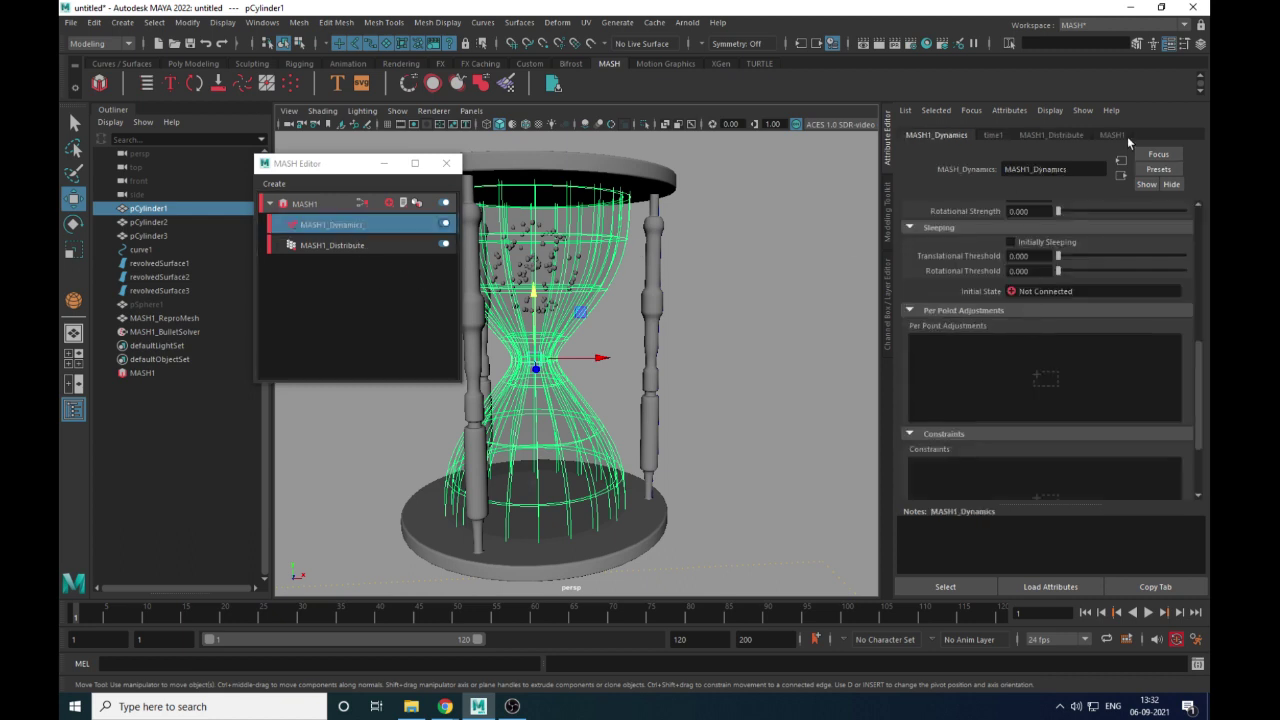
click(166, 331)
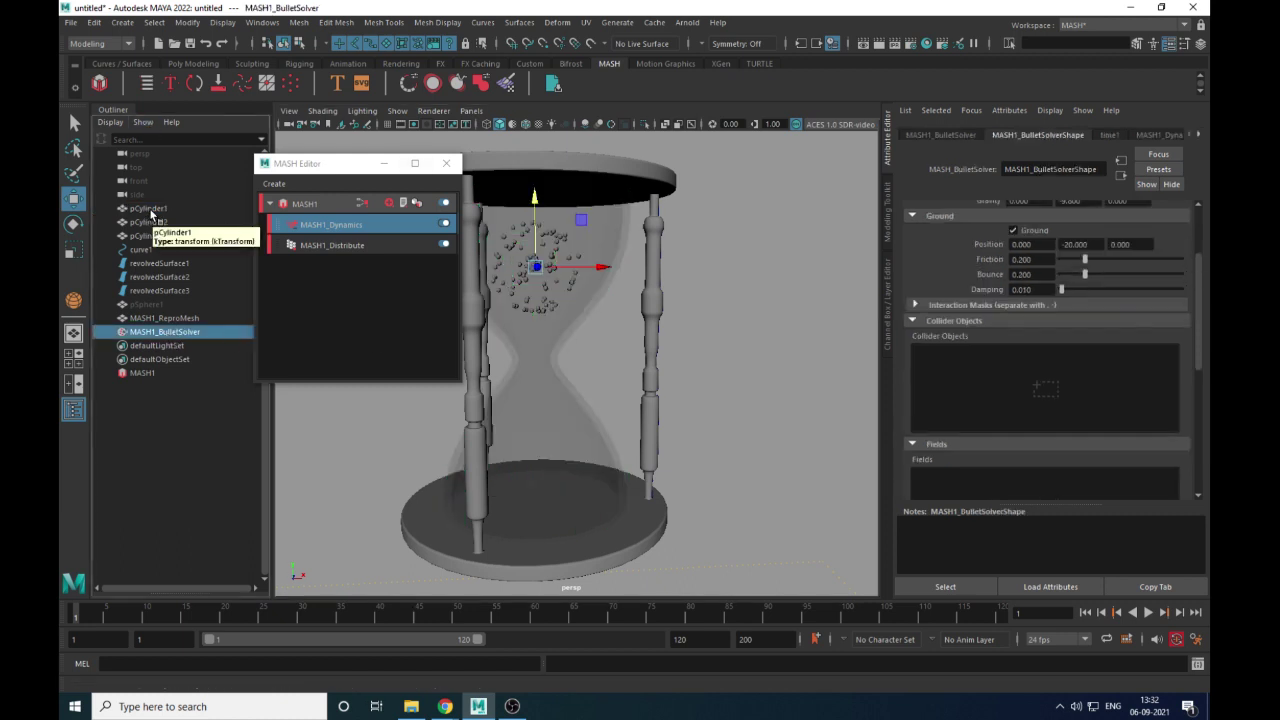
middle_drag(150, 212, 1008, 400)
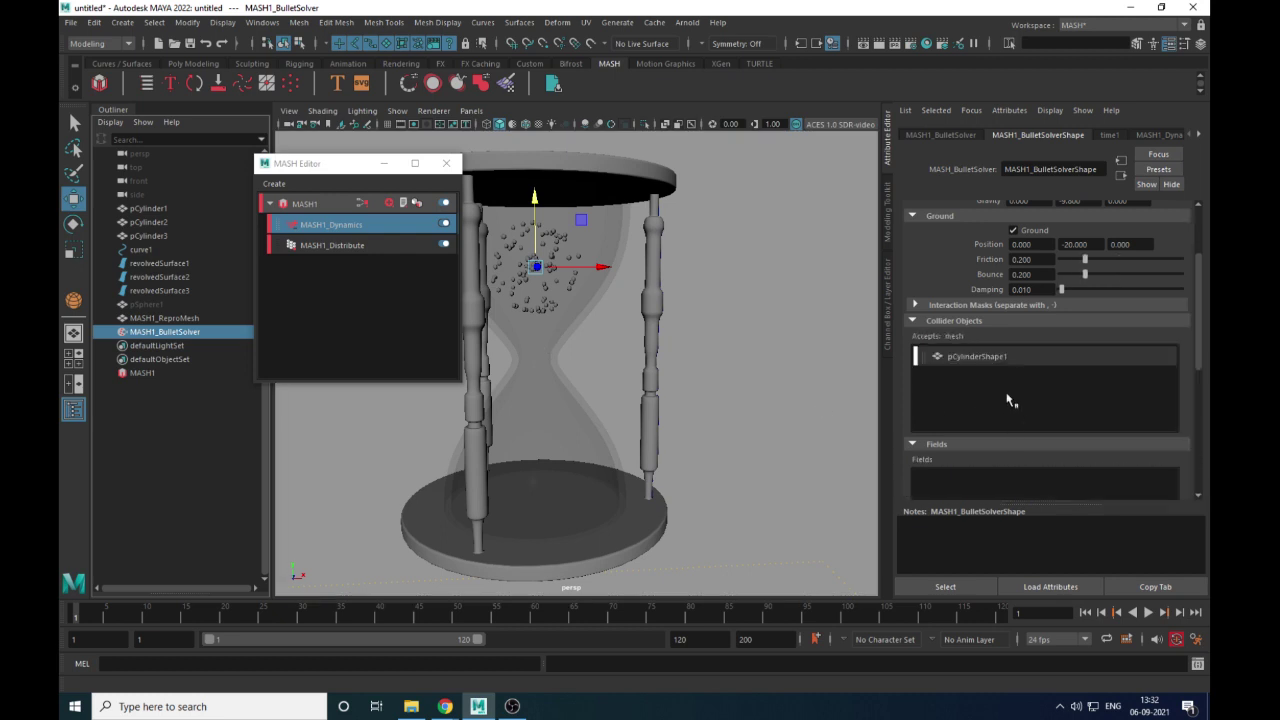
Play the simulation to check how the spheres collide with the glass, and stop it
middle_drag(1083, 541, 1150, 595)
click(1148, 613)
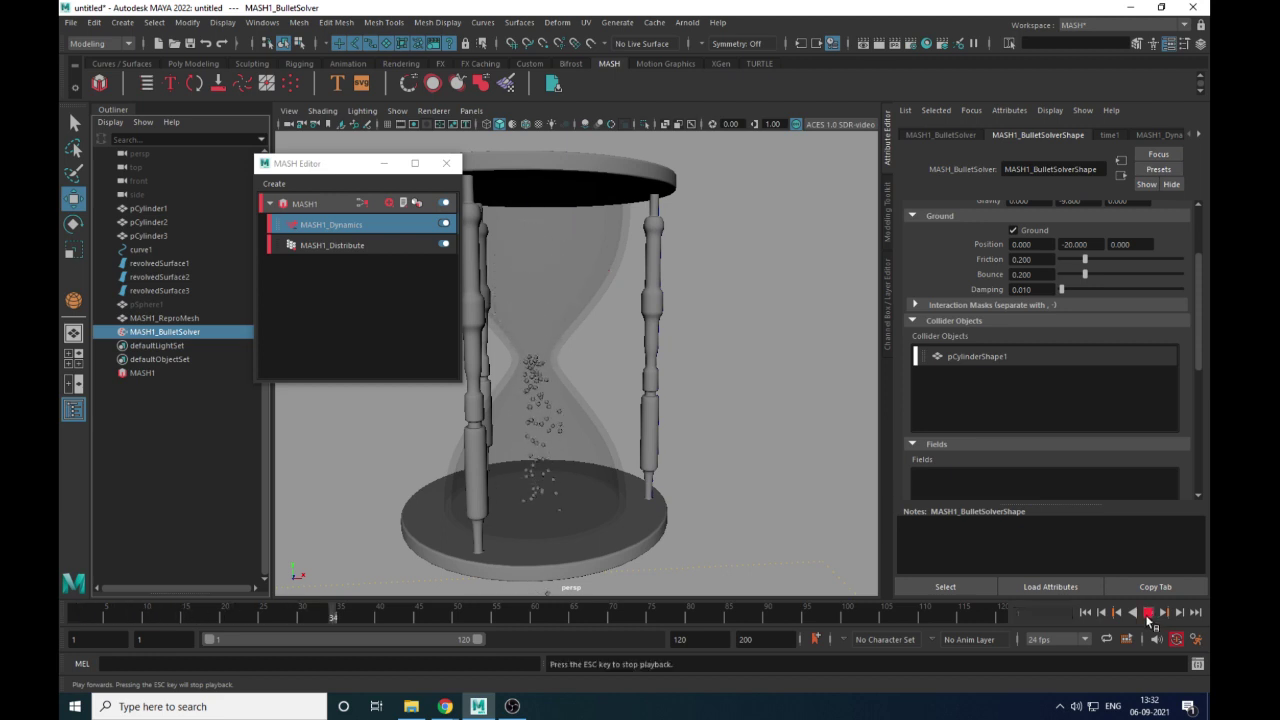
click(1148, 613)
Add the hourglass's base disc, pCylinder2, to the bullet solver's Collider Objects
scroll(632, 571, up, 3)
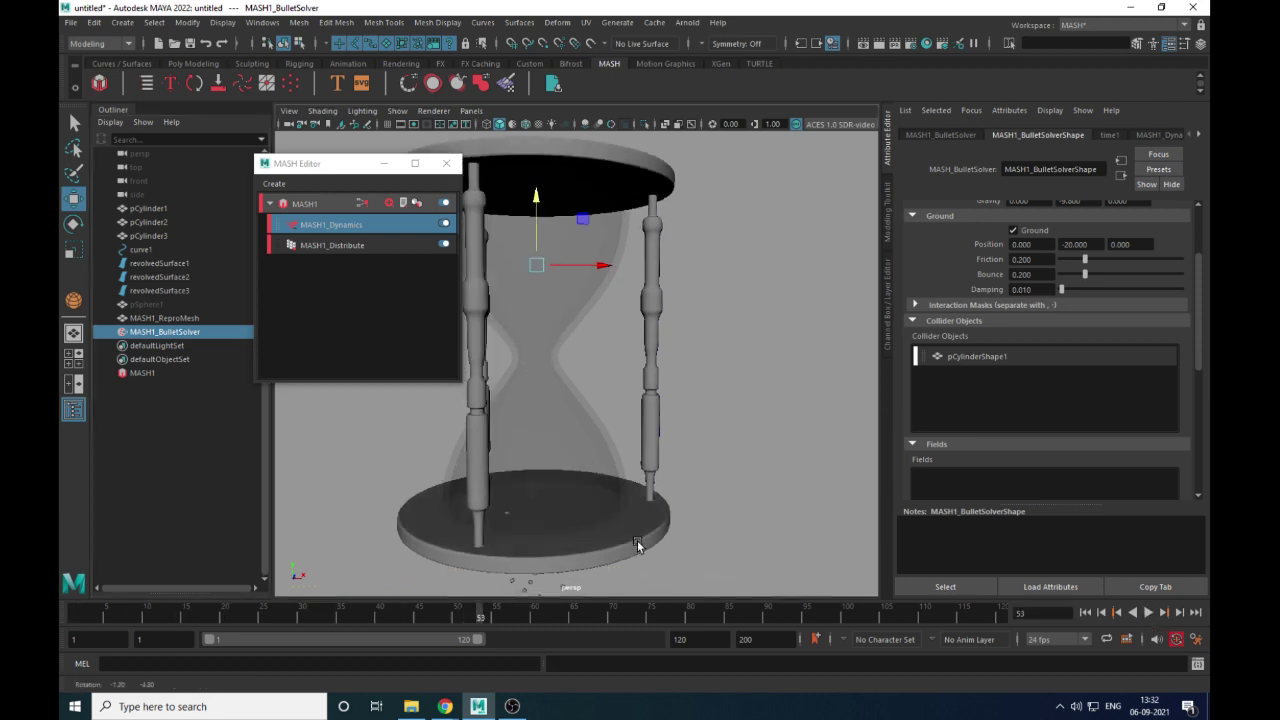
click(647, 541)
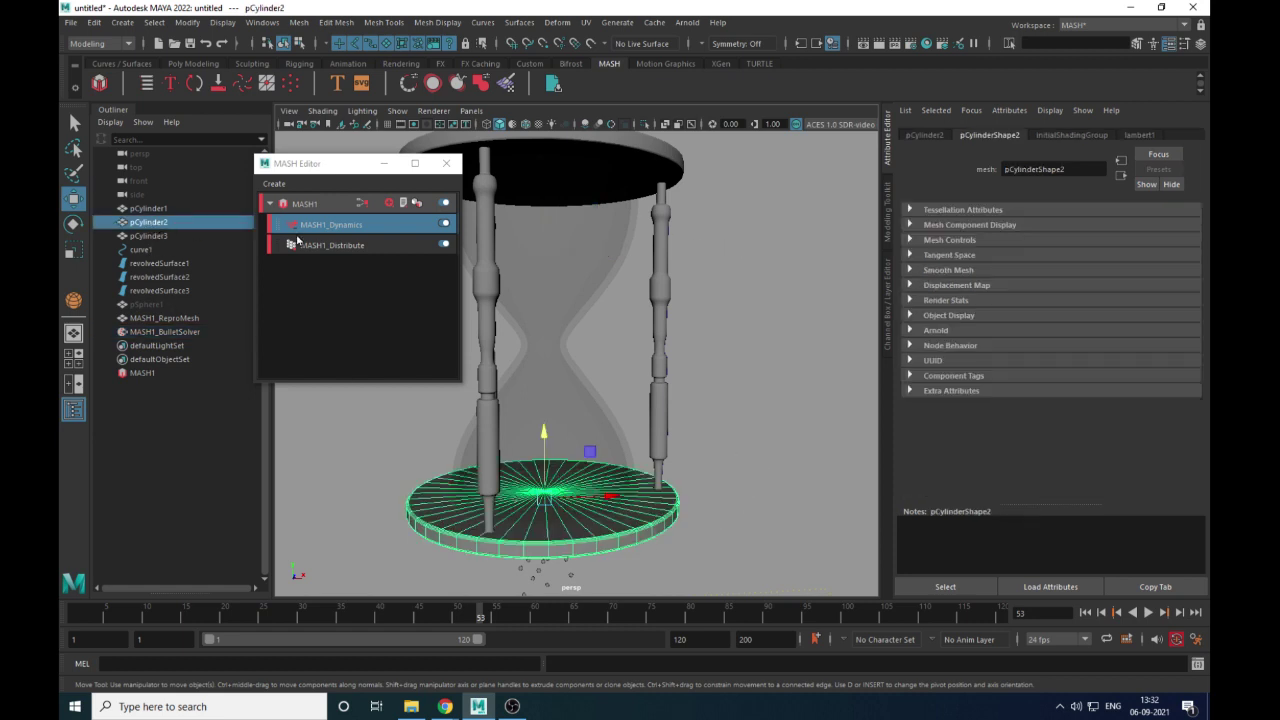
click(165, 334)
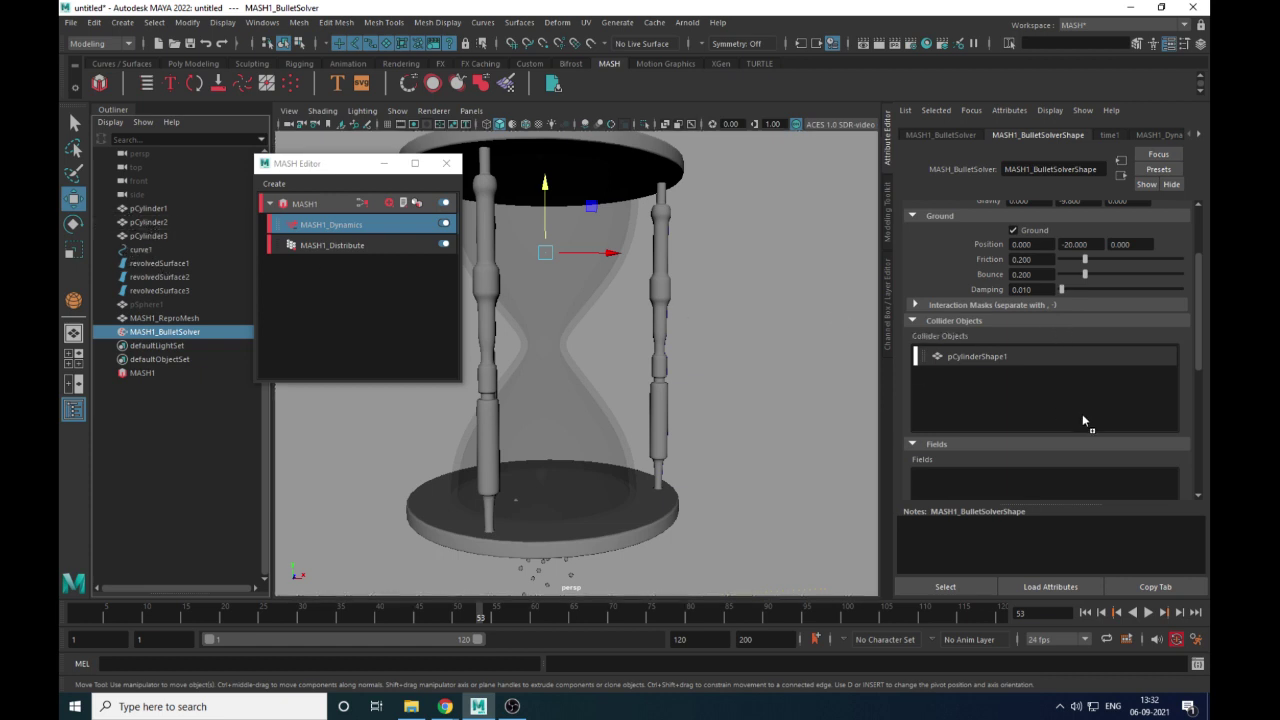
drag(1080, 418, 1080, 430)
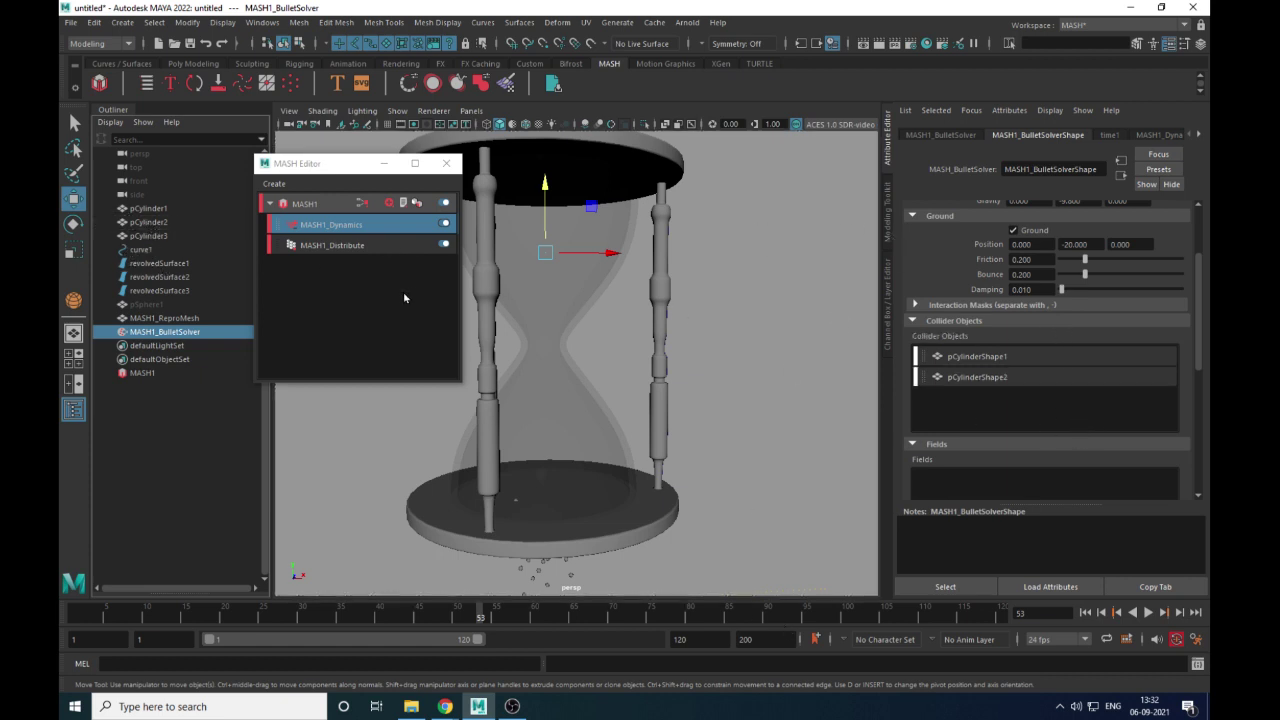
Replay the simulation from the first frame to check how the spheres land on the base, and stop it
click(1085, 612)
click(1148, 612)
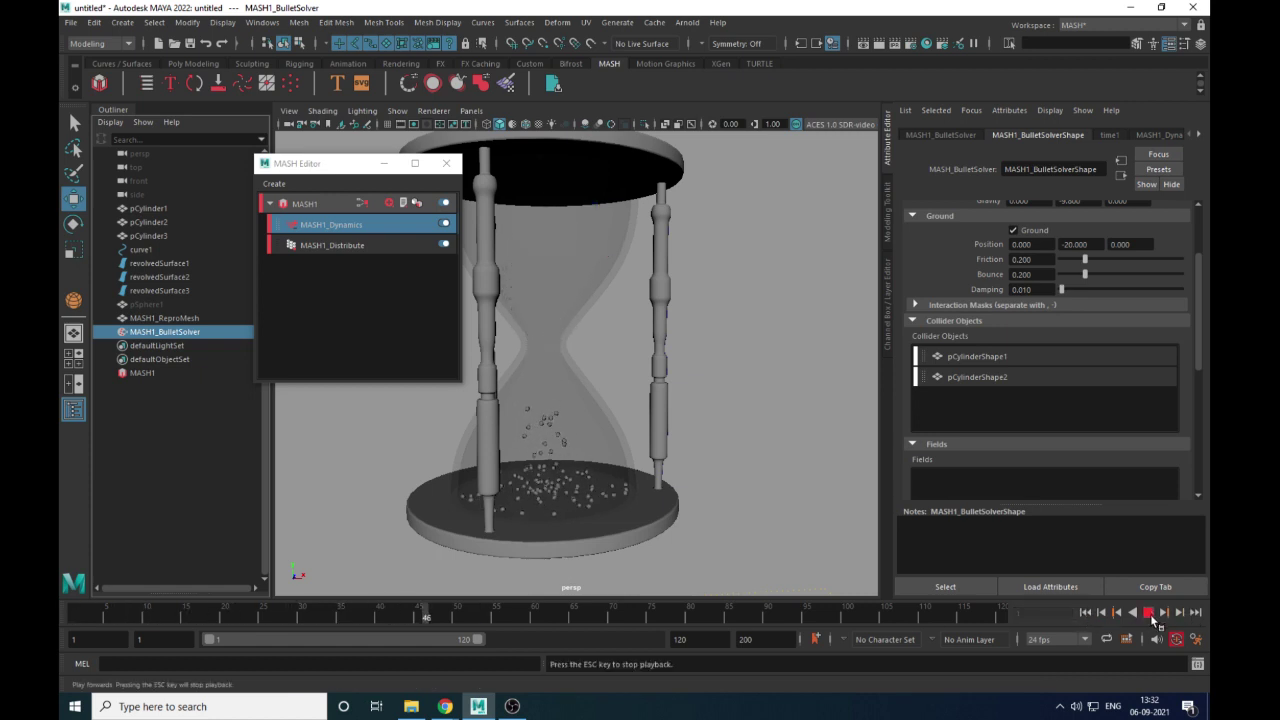
click(1148, 612)
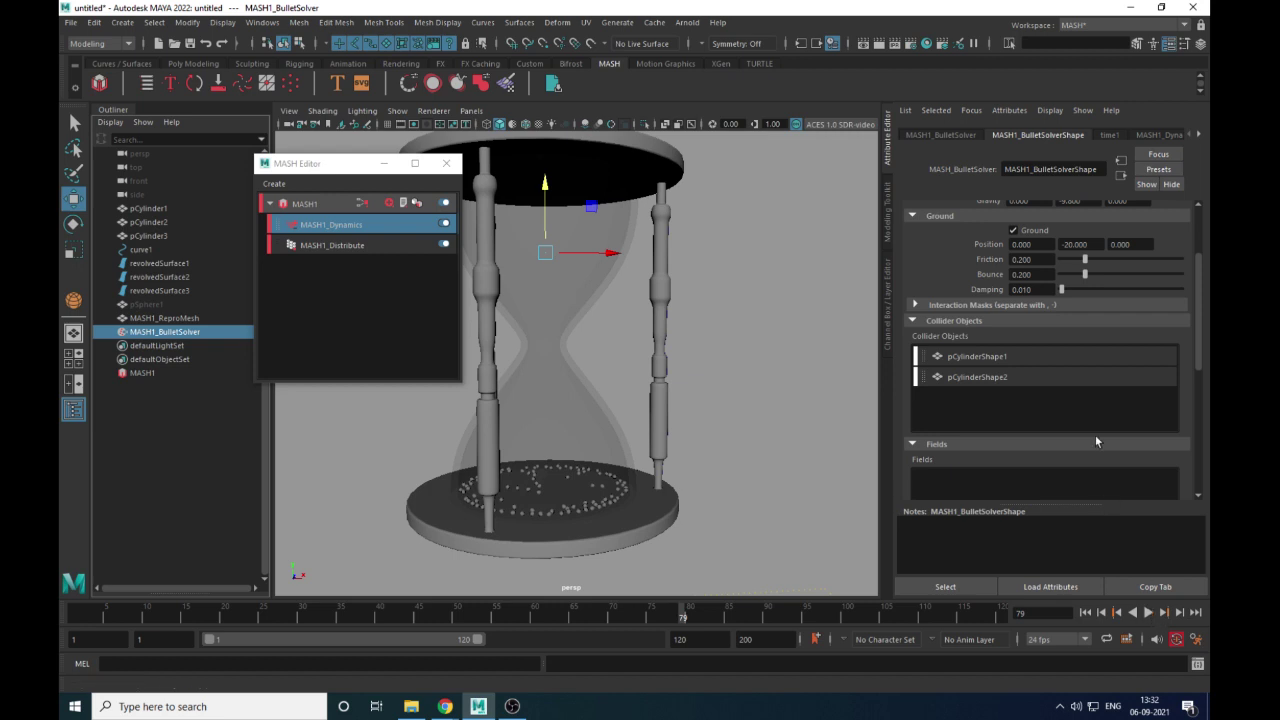
Move the MASH Editor away from the hourglass and set the MASH1 distribution's number of points to 500
scroll(1203, 327, up, 2)
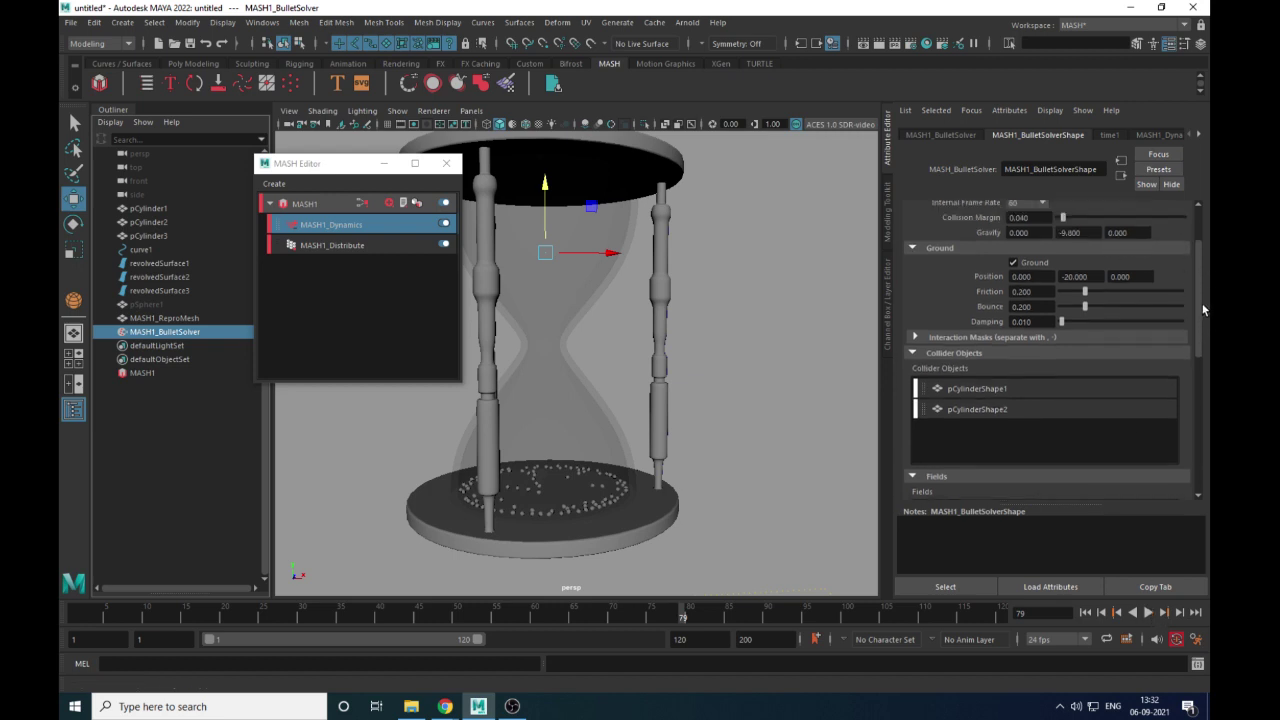
drag(351, 163, 276, 166)
mouse_move(645, 315)
alt+mouse_down()
mouse_move(643, 329)
mouse_move(680, 329)
mouse_move(645, 335)
alt+mouse_up()
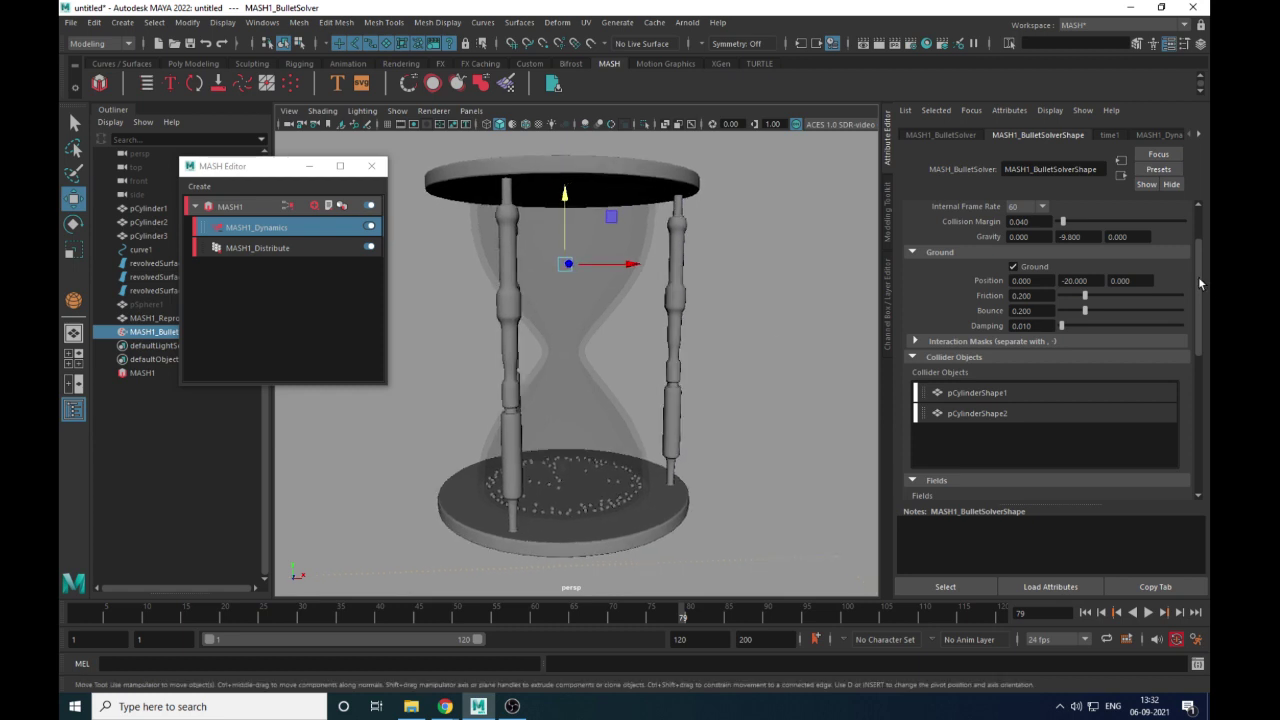
scroll(1198, 276, up, 4)
click(1178, 136)
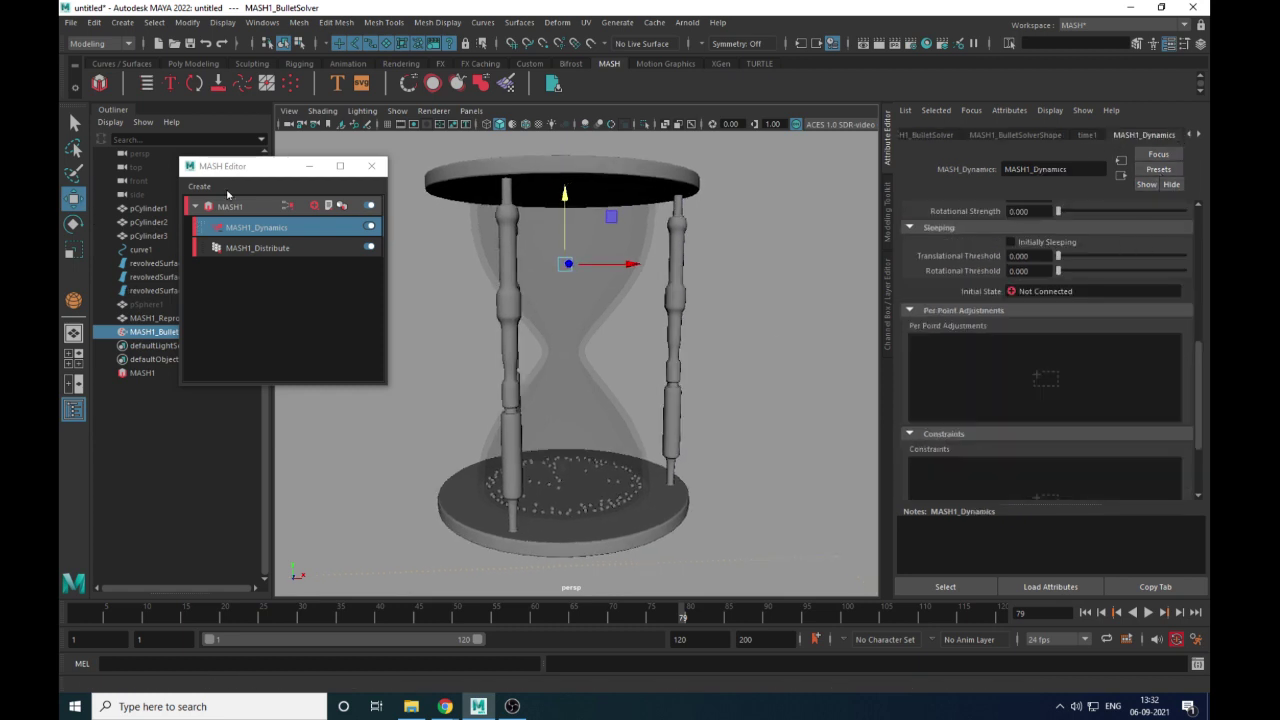
click(1201, 135)
click(1201, 135)
click(1143, 134)
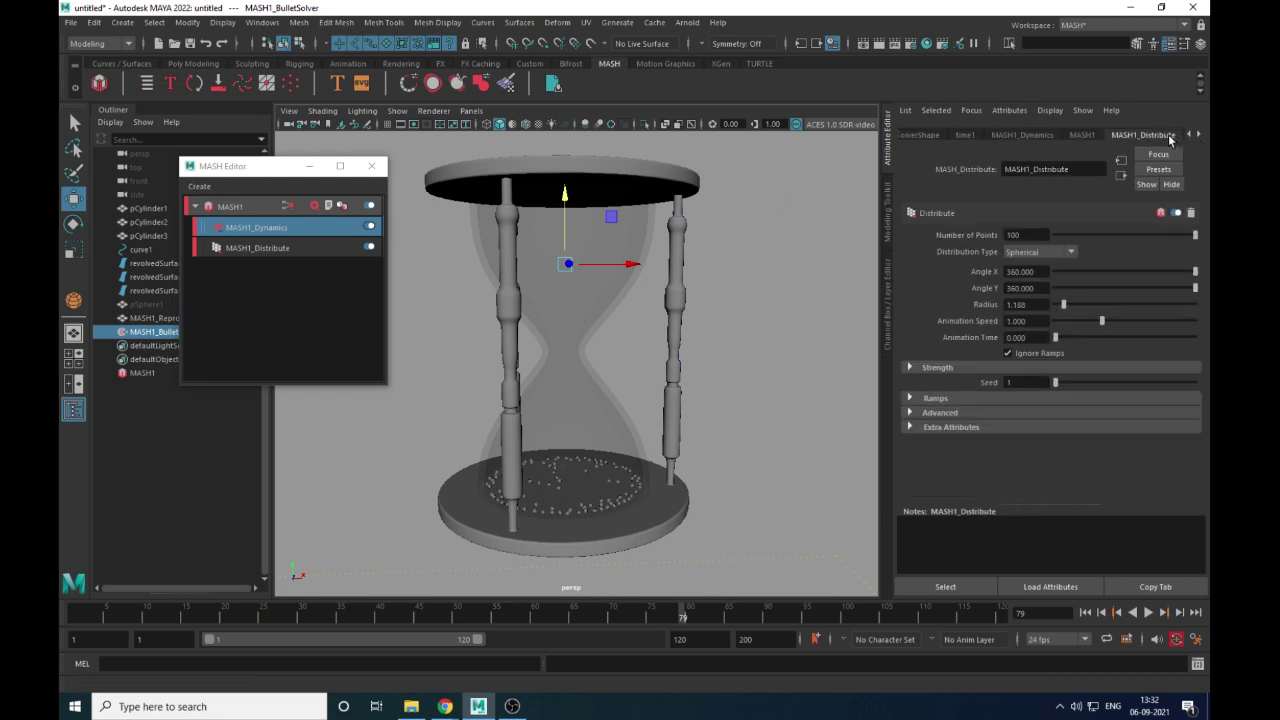
click(1025, 234)
text(500)
key(Return)
Run the simulation from the first frame with 500 points and stop it while the spheres are pouring through the neck
click(1086, 612)
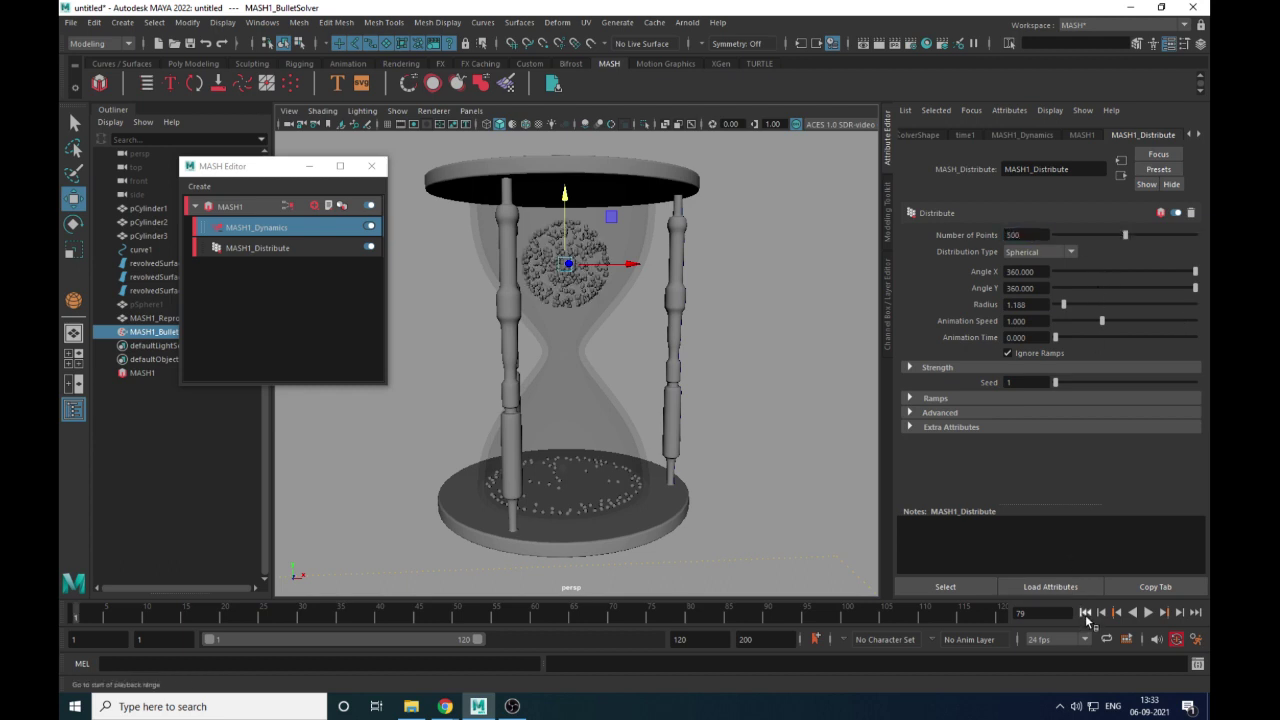
click(1148, 613)
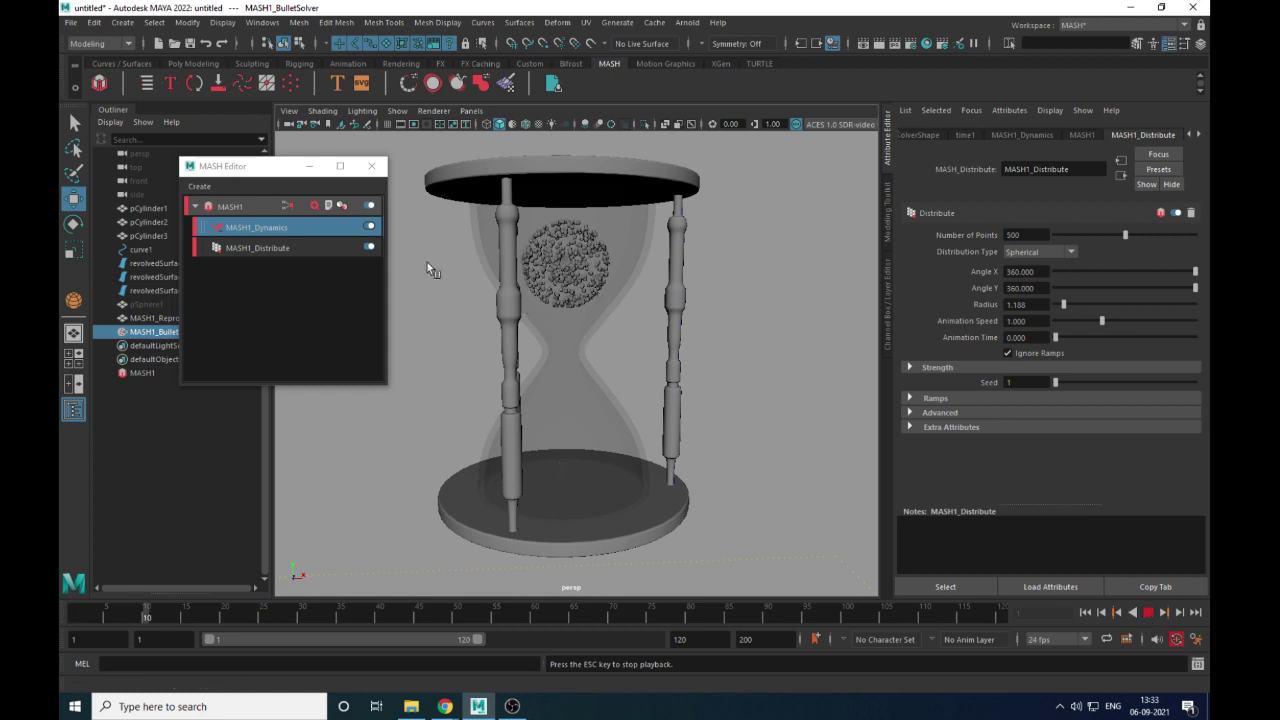
click(1148, 612)
Minimize the MASH Editor, hide the Outliner and examine the falling sand from around the hourglass
click(309, 166)
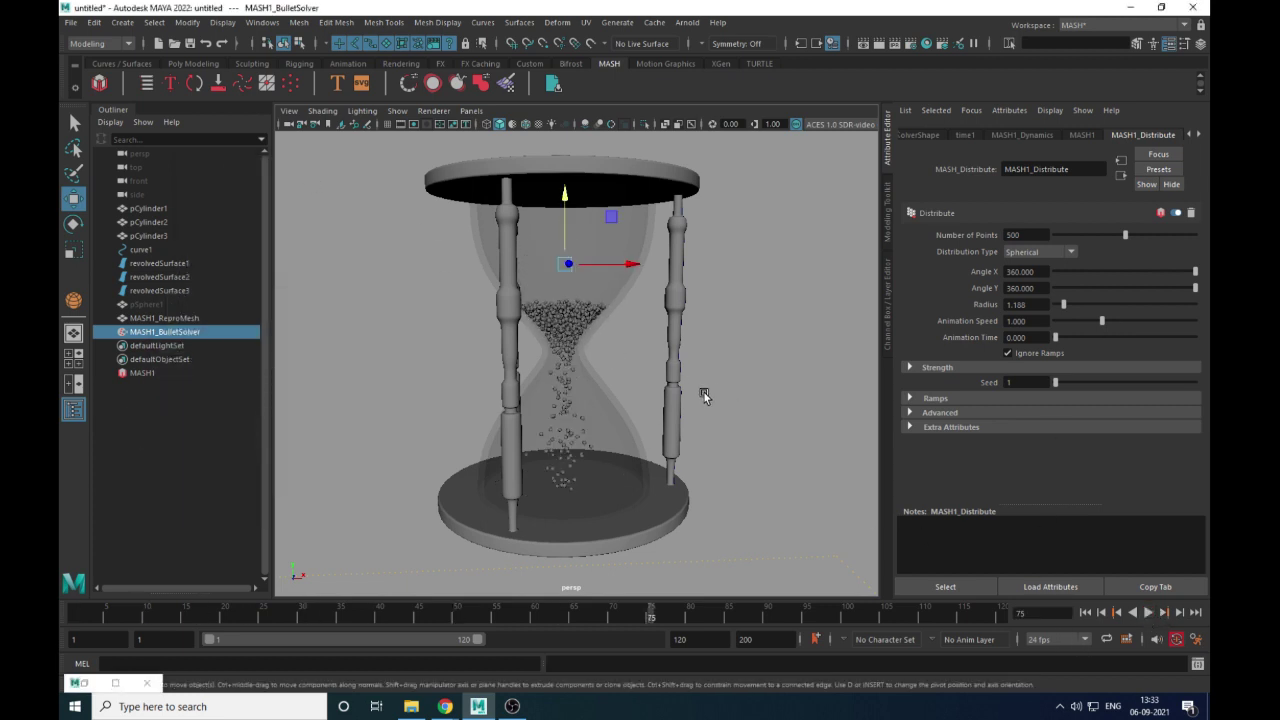
scroll(629, 393, down, 3)
alt+drag(629, 393, 621, 419)
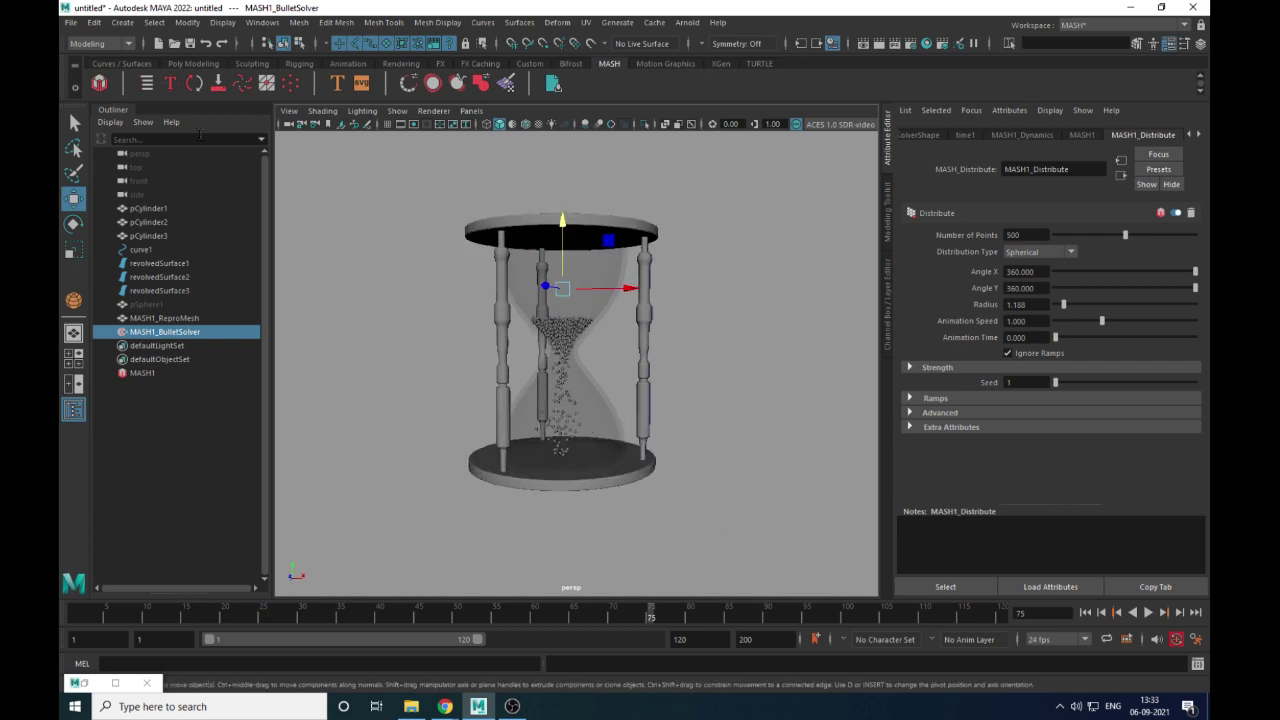
scroll(697, 302, up, 1)
alt+drag(690, 345, 686, 362)
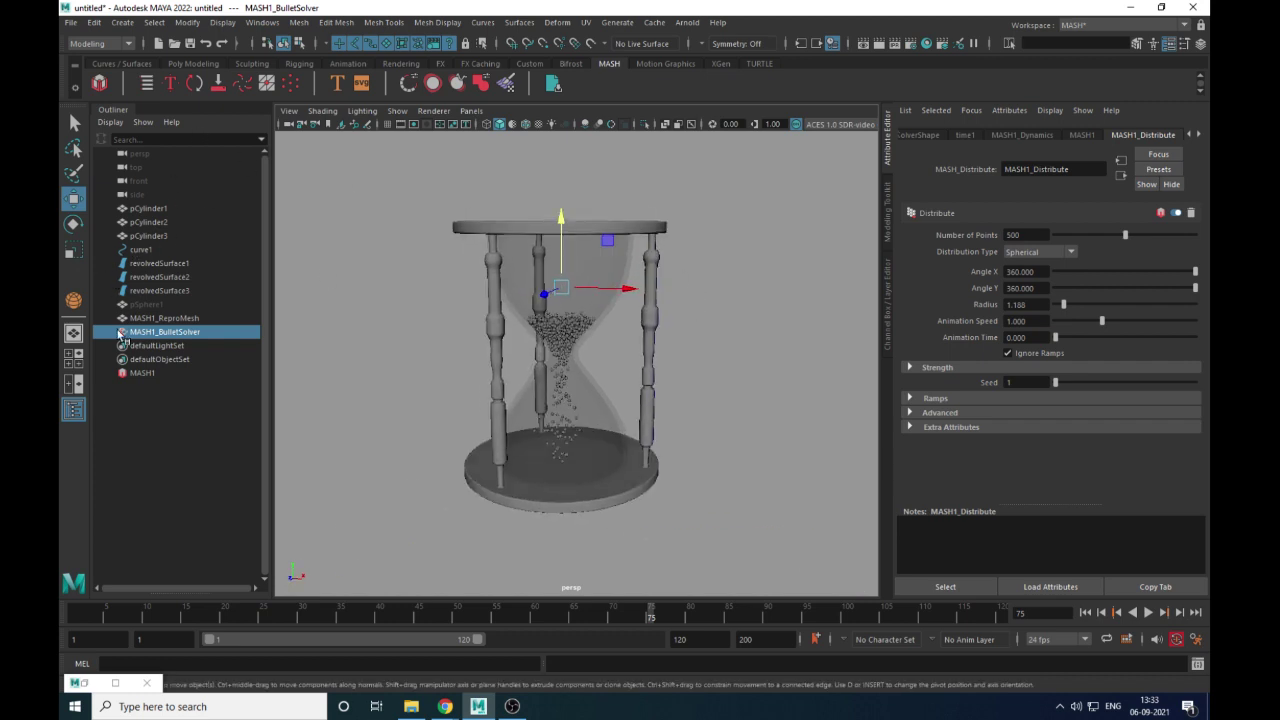
click(73, 409)
scroll(648, 371, down, 4)
alt+drag(648, 371, 603, 394)
scroll(631, 400, up, 2)
scroll(666, 464, up, 2)
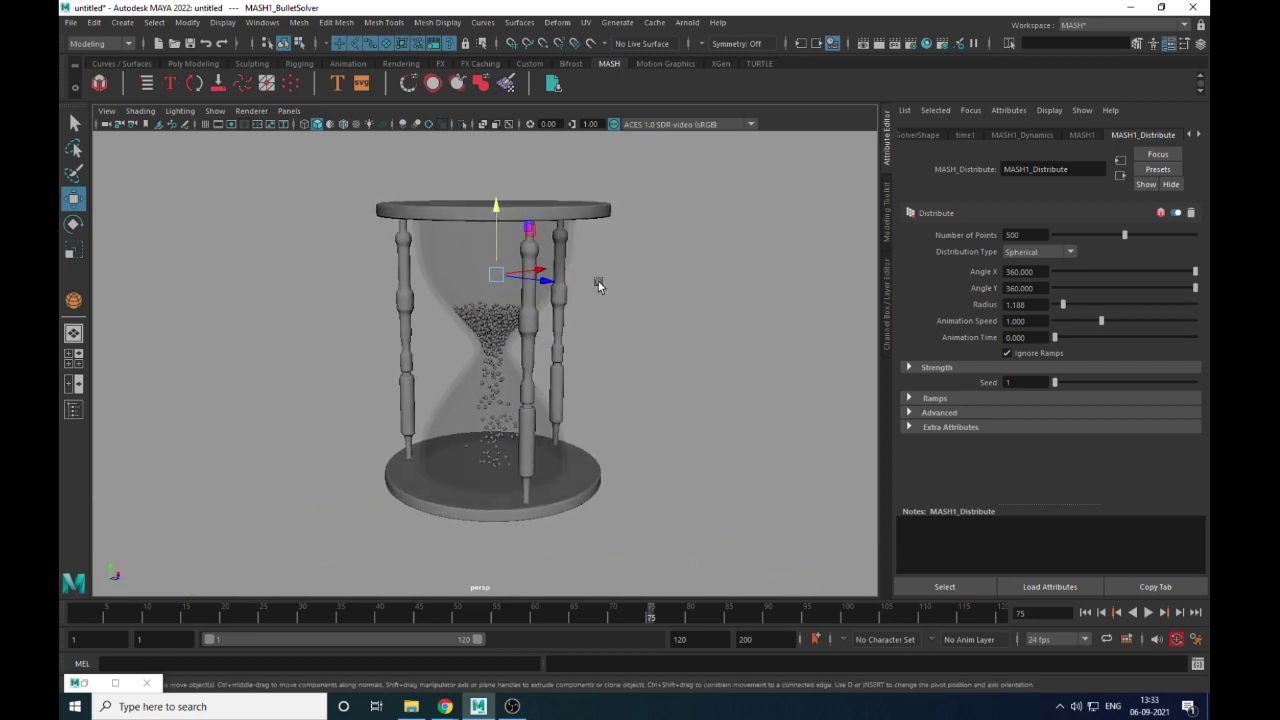
Open the Hypershade window and move it aside so the hourglass stays visible
click(608, 213)
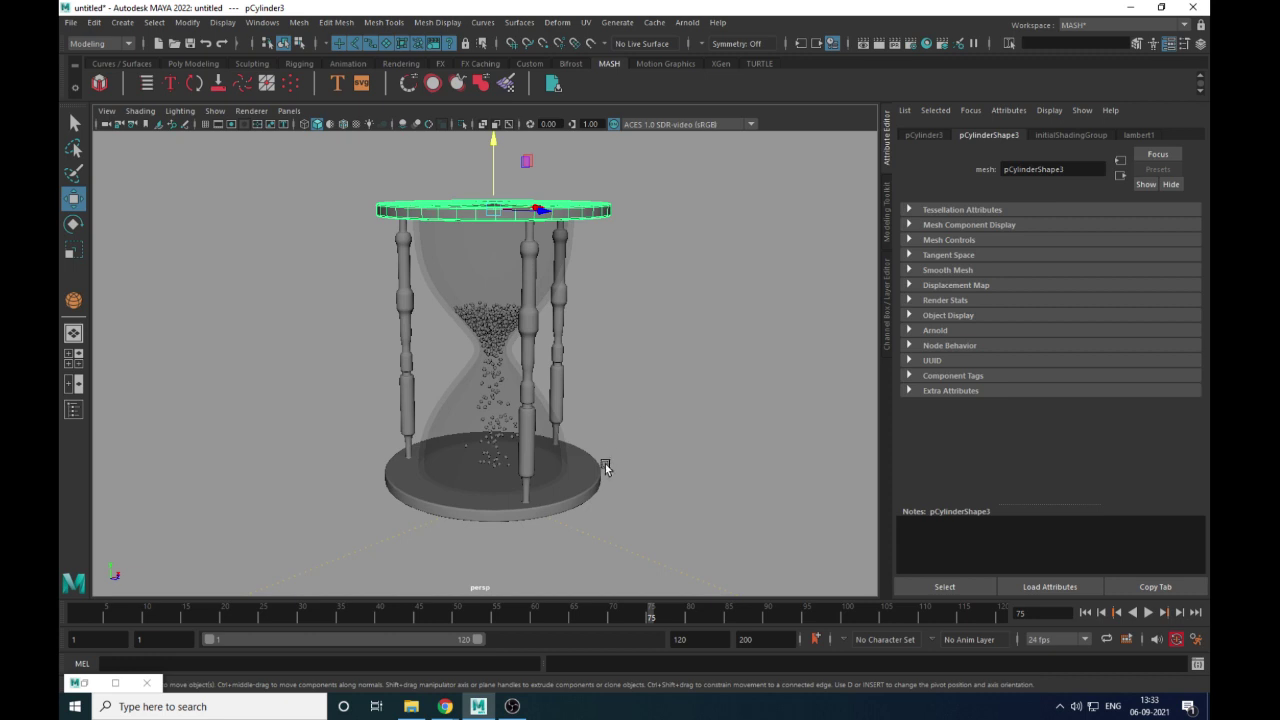
click(262, 22)
mouse_move(297, 113)
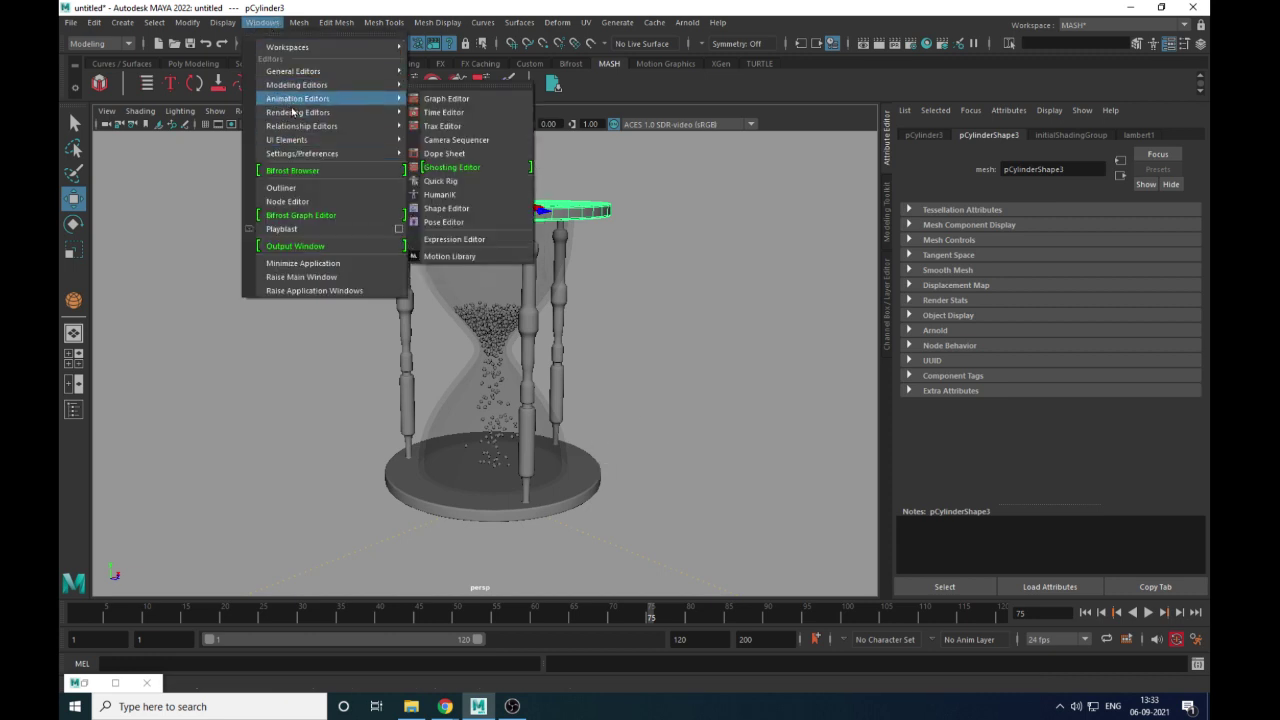
click(450, 141)
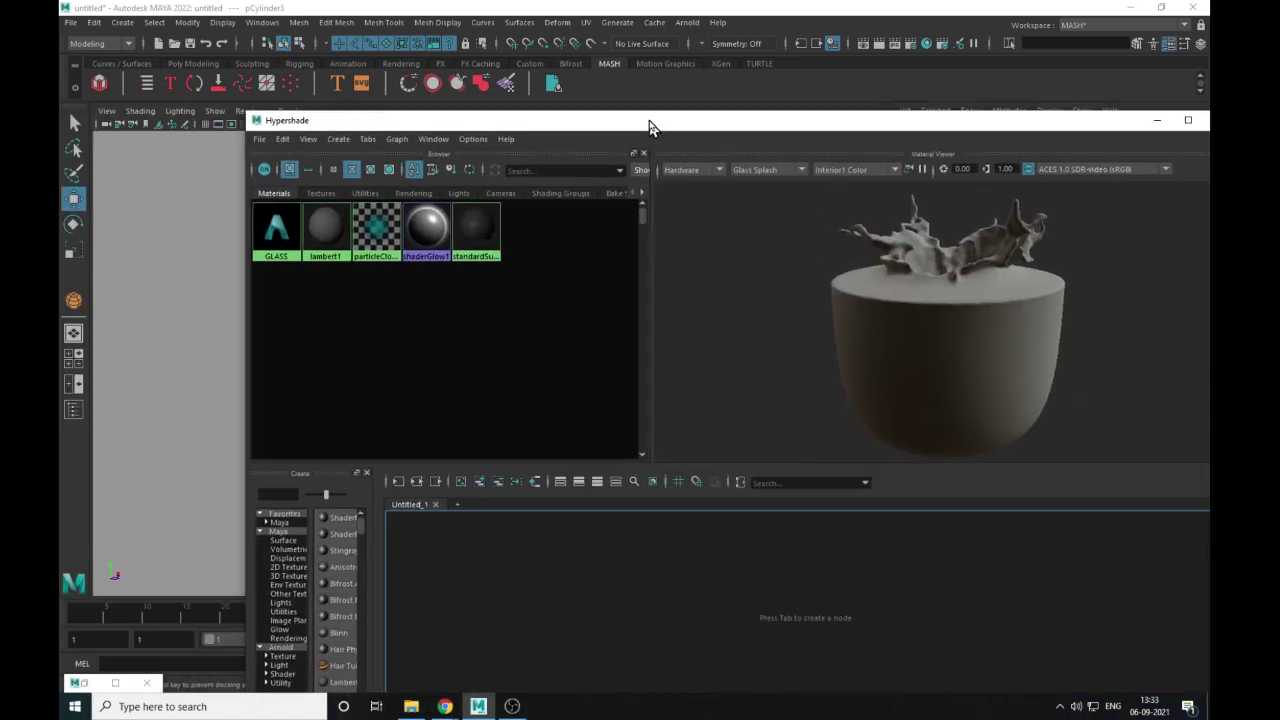
drag(250, 115, 583, 150)
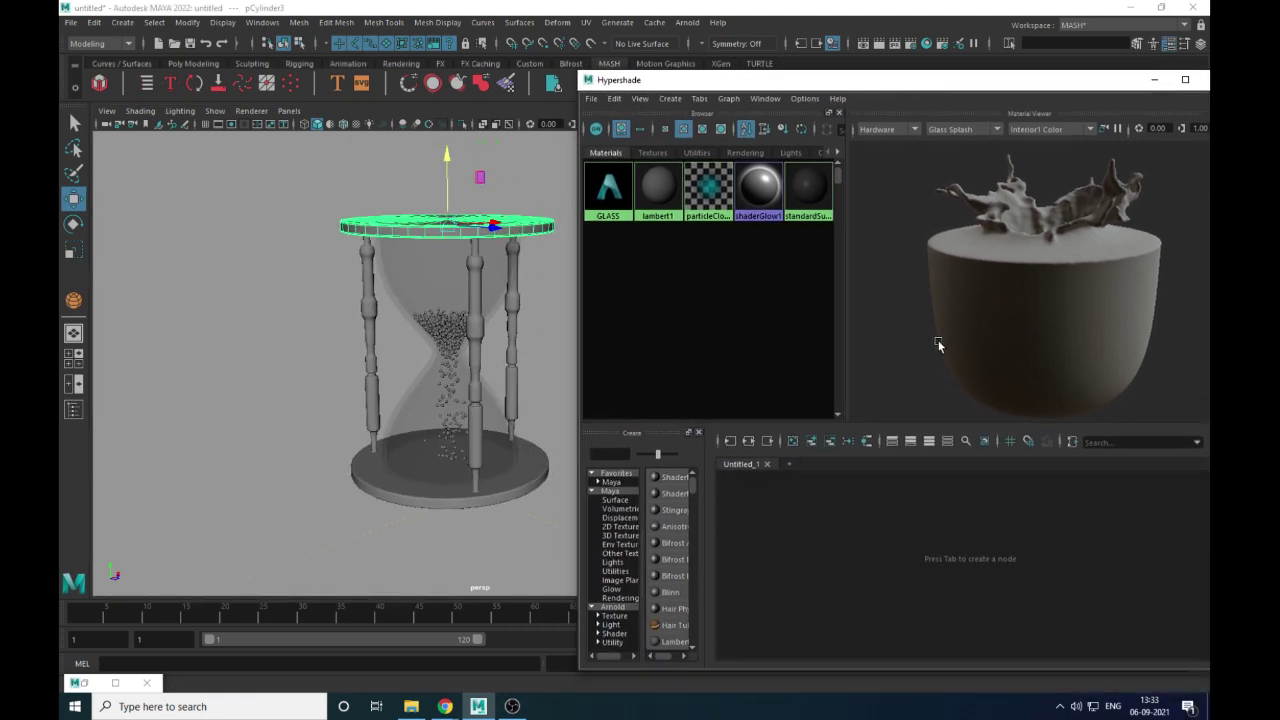
Create an aiStandardSurface shader in the Hypershade node graph
click(873, 508)
key(Tab)
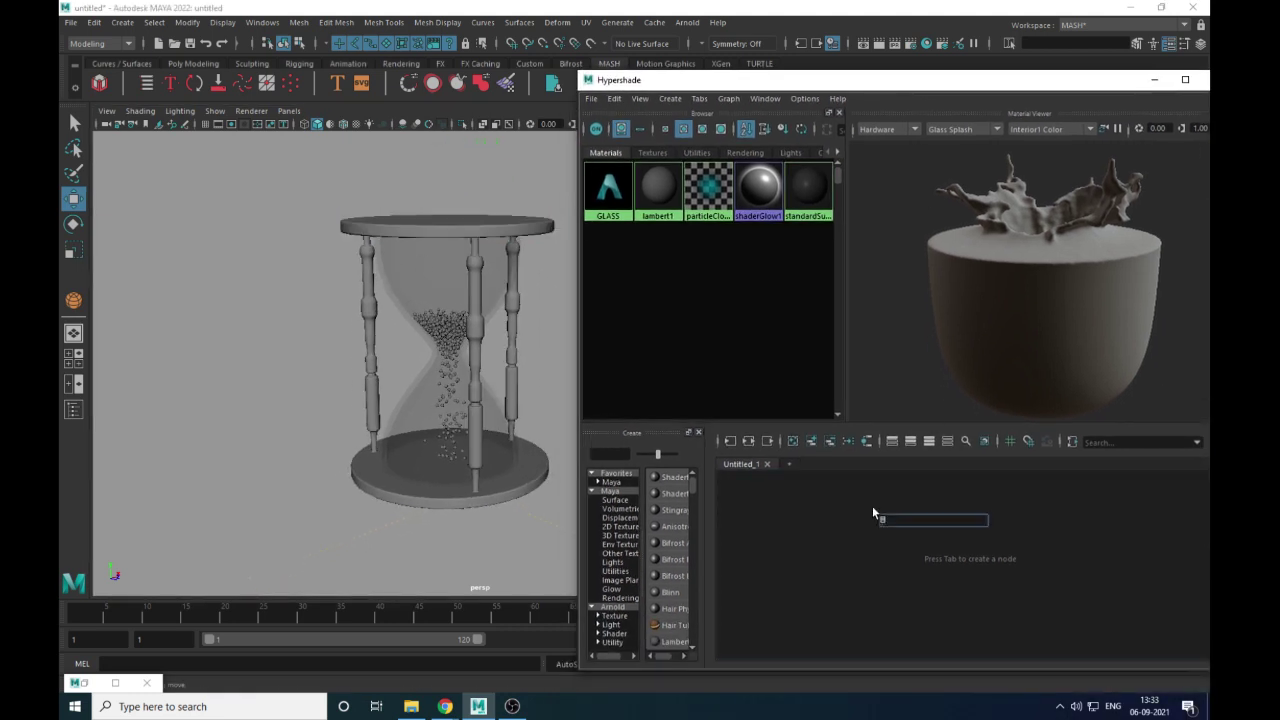
text(ai)
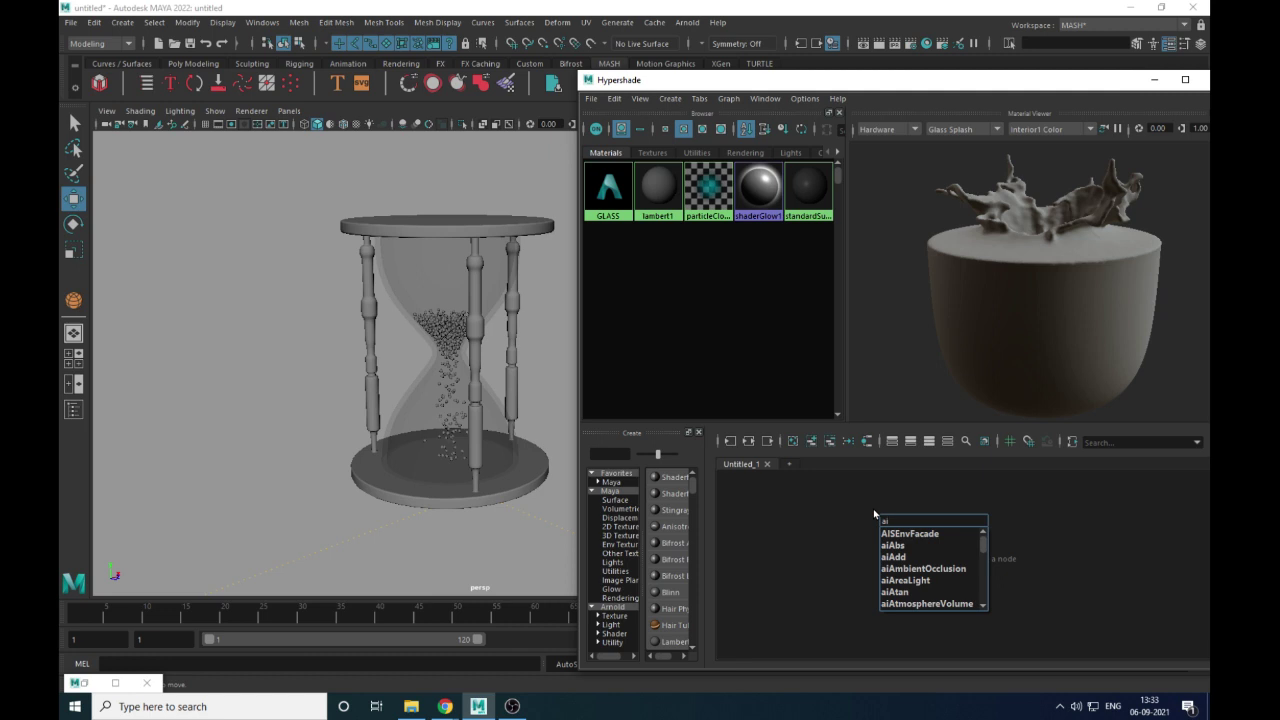
text(st)
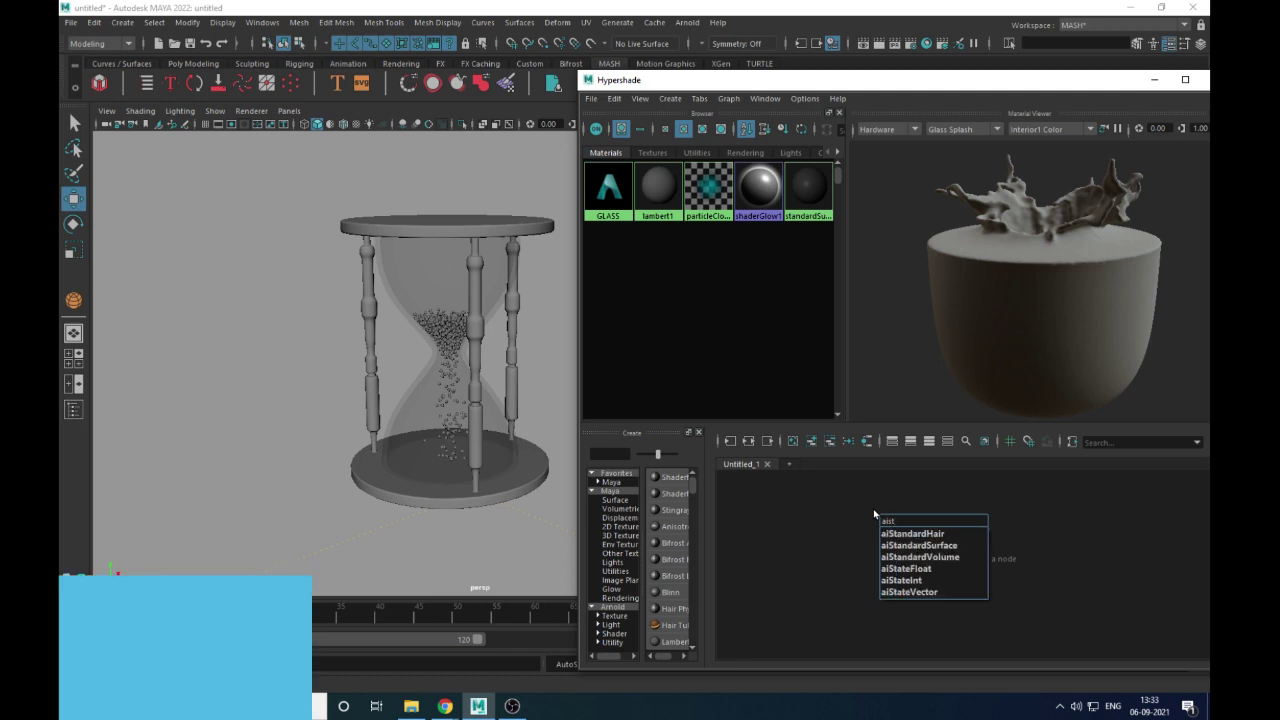
click(936, 547)
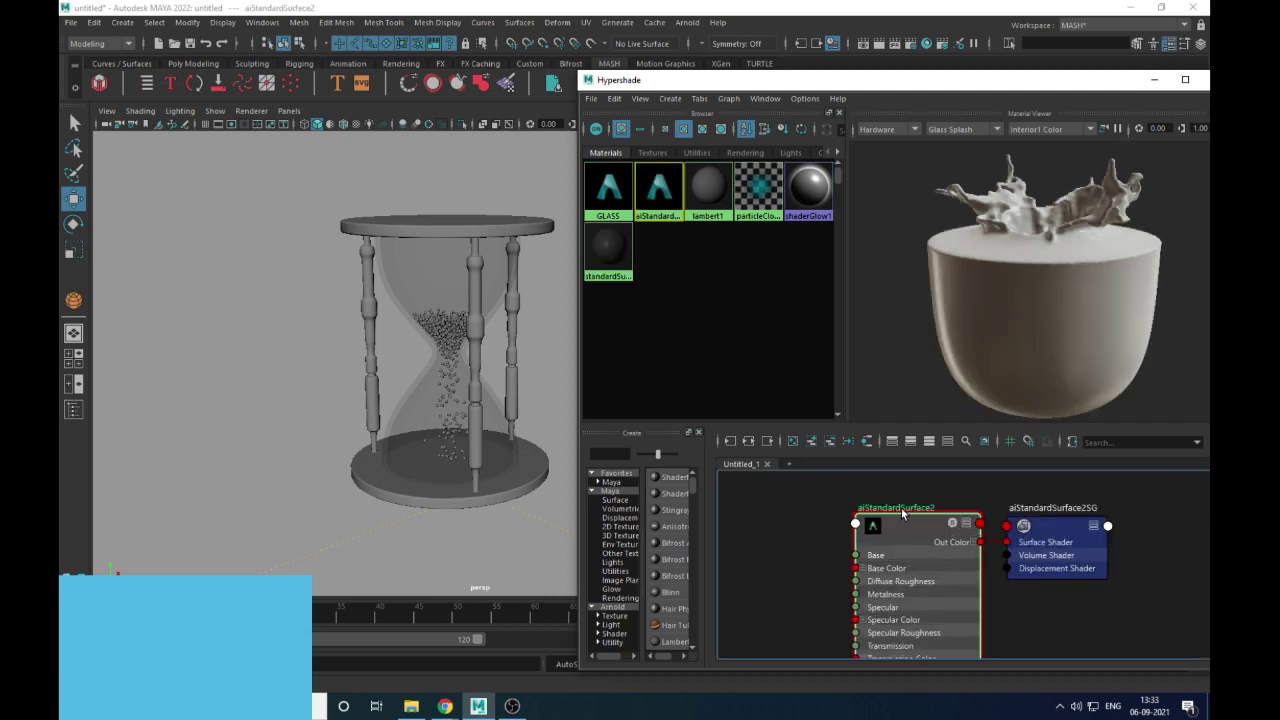
Rename the new aiStandardSurface shader as Glass
double_click(903, 508)
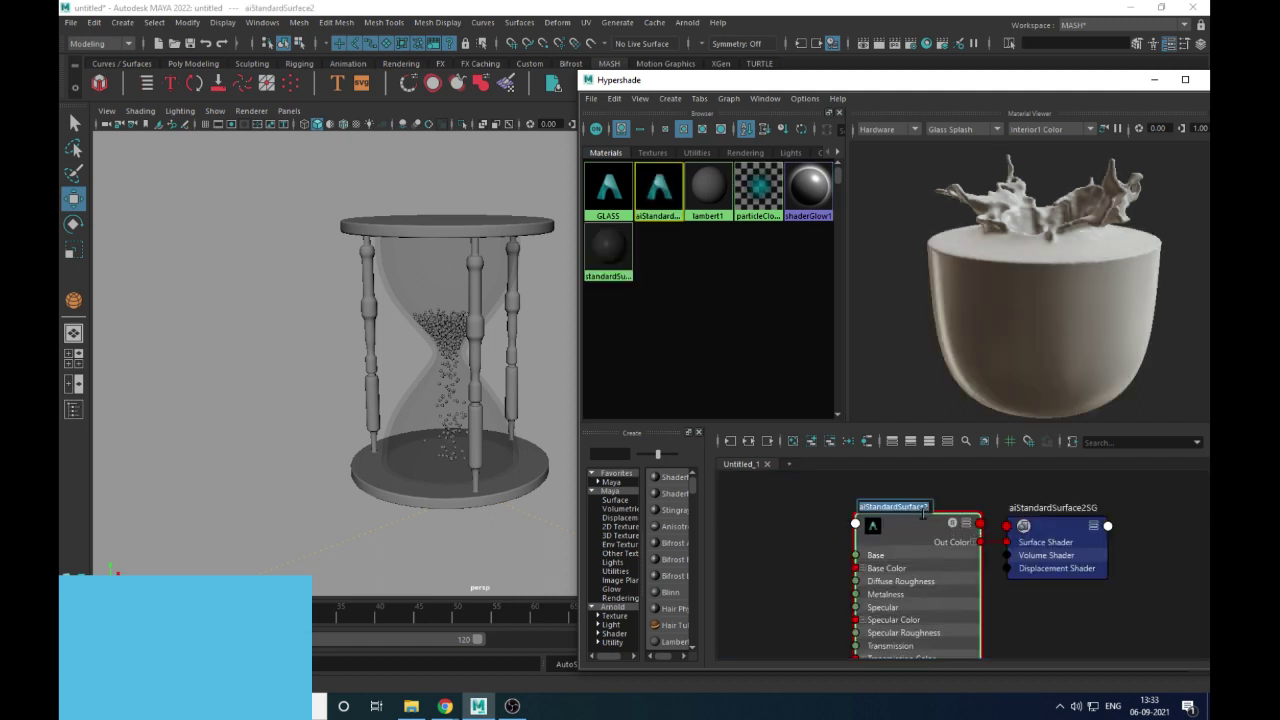
text(glass)
key(Return)
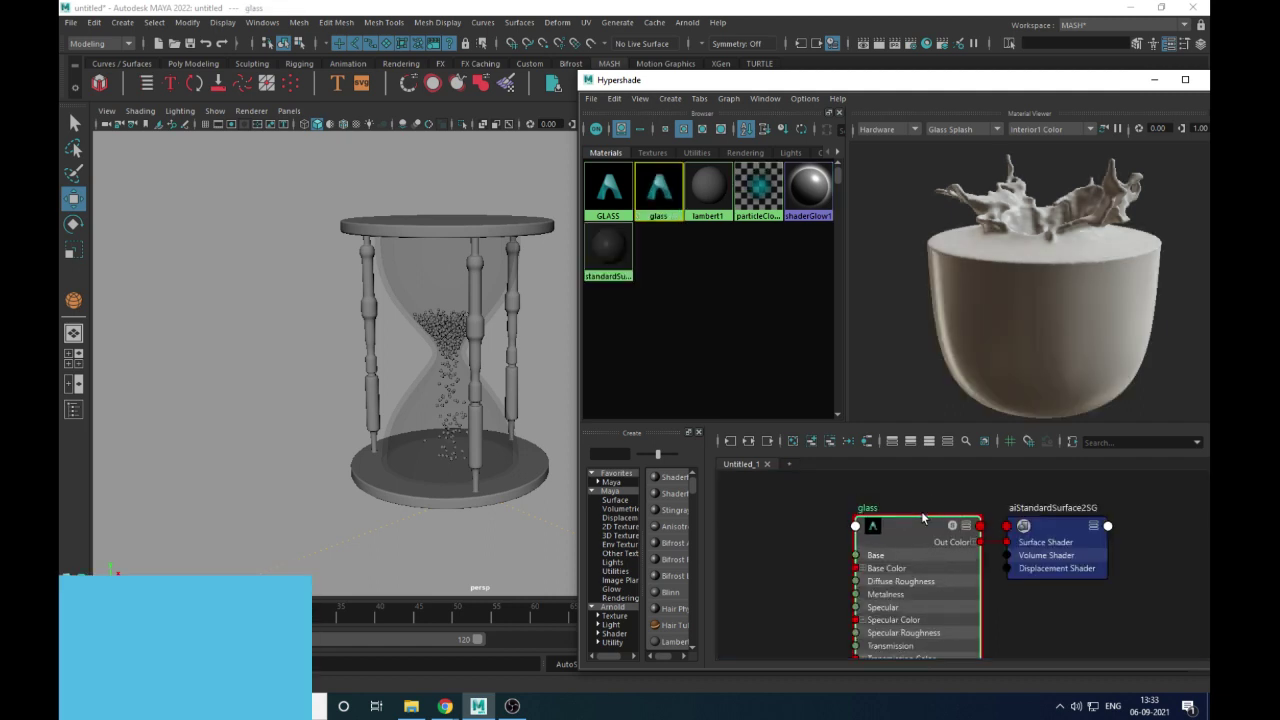
double_click(866, 509)
key(Caps_Lock)
text(G)
key(Caps_Lock)
text(lass)
key(Return)
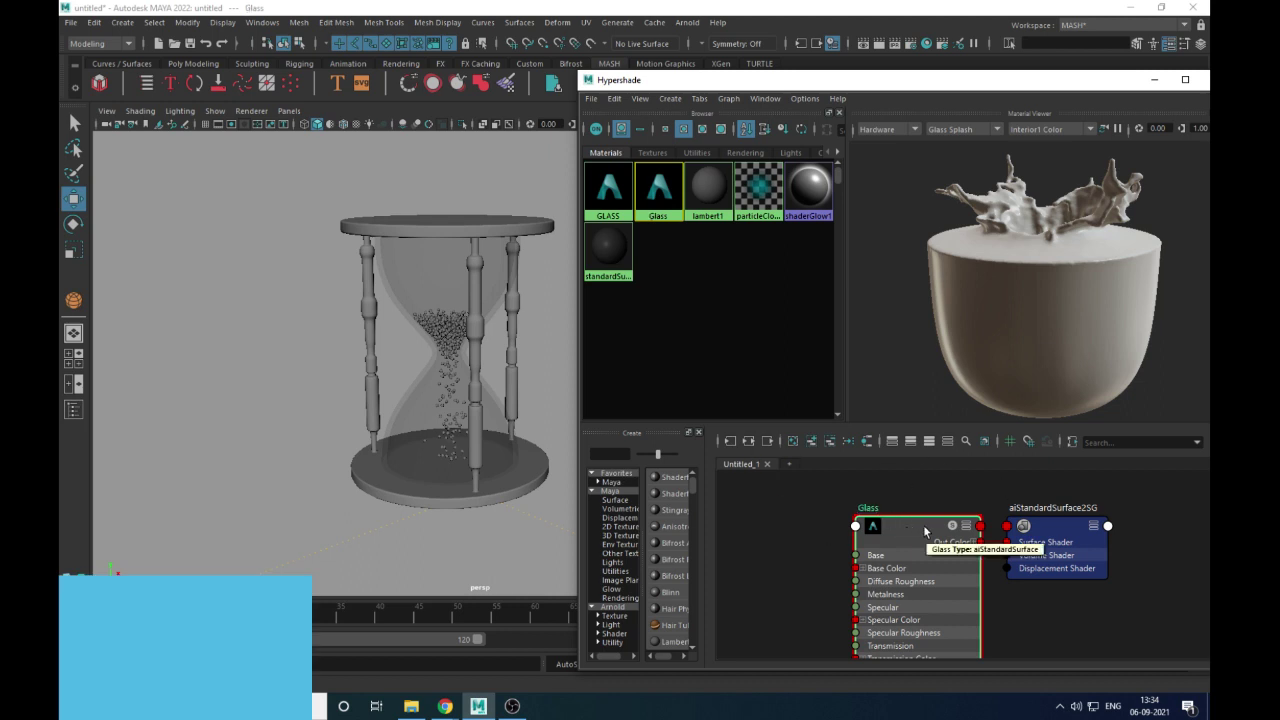
Assign the Glass shader to the hourglass bulb and set the shader's transmission weight to 0.987
middle_drag(442, 280, 442, 277)
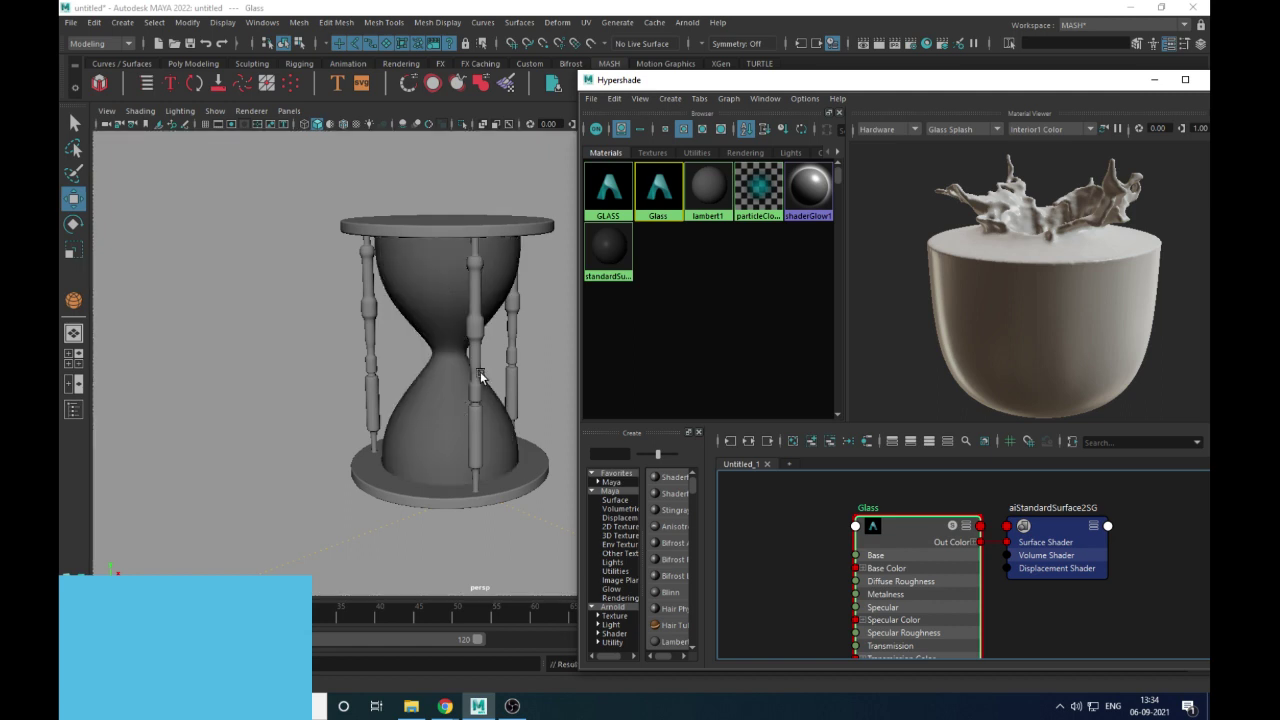
alt+drag(481, 390, 496, 395)
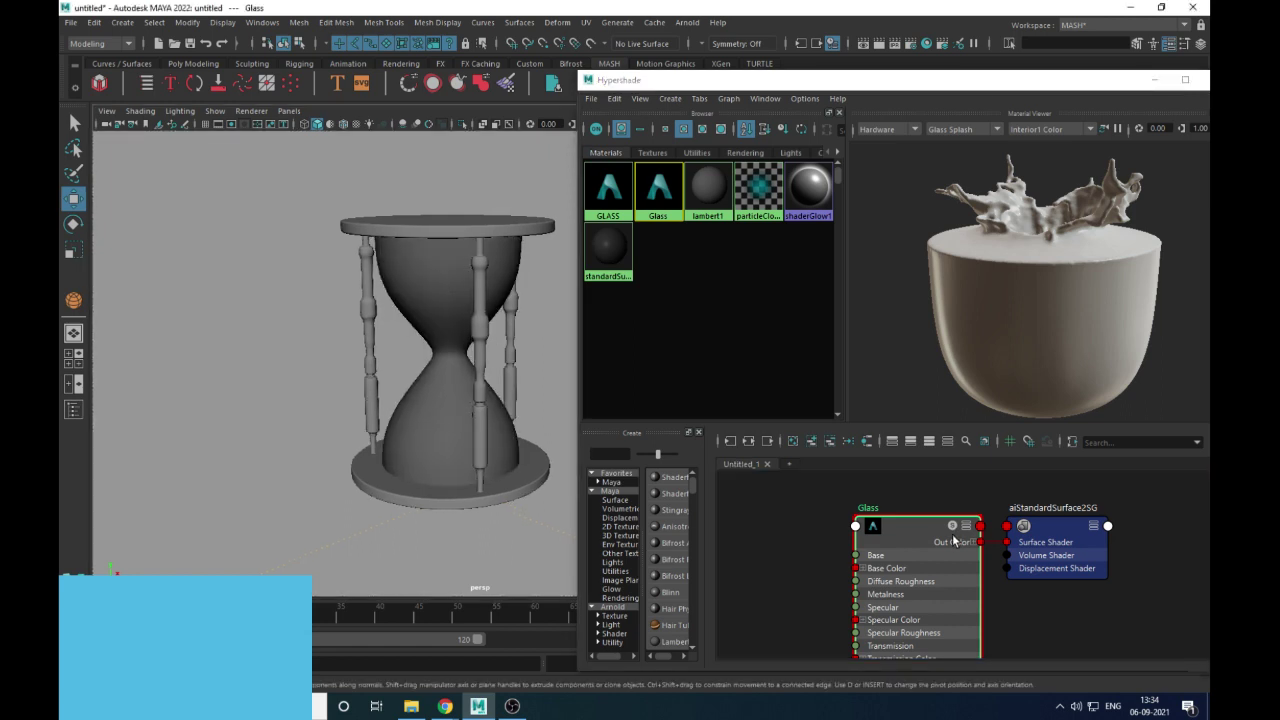
drag(1082, 84, 676, 181)
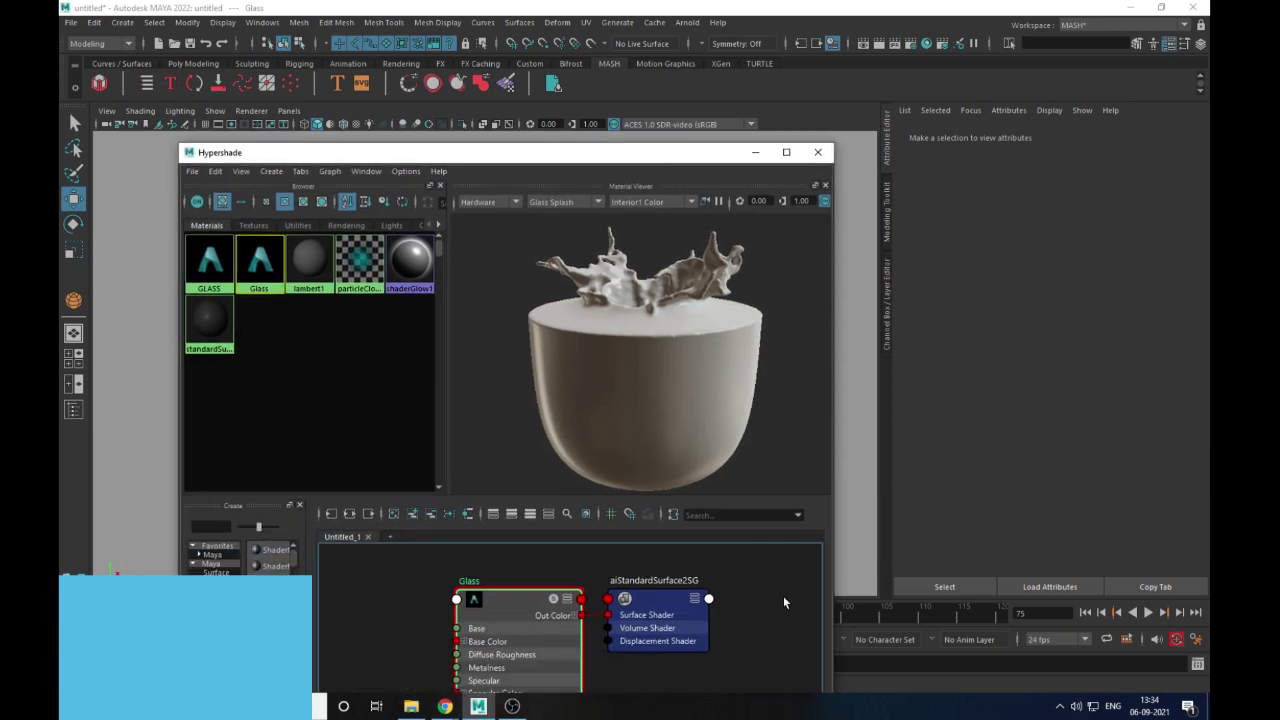
key(ctrl+a)
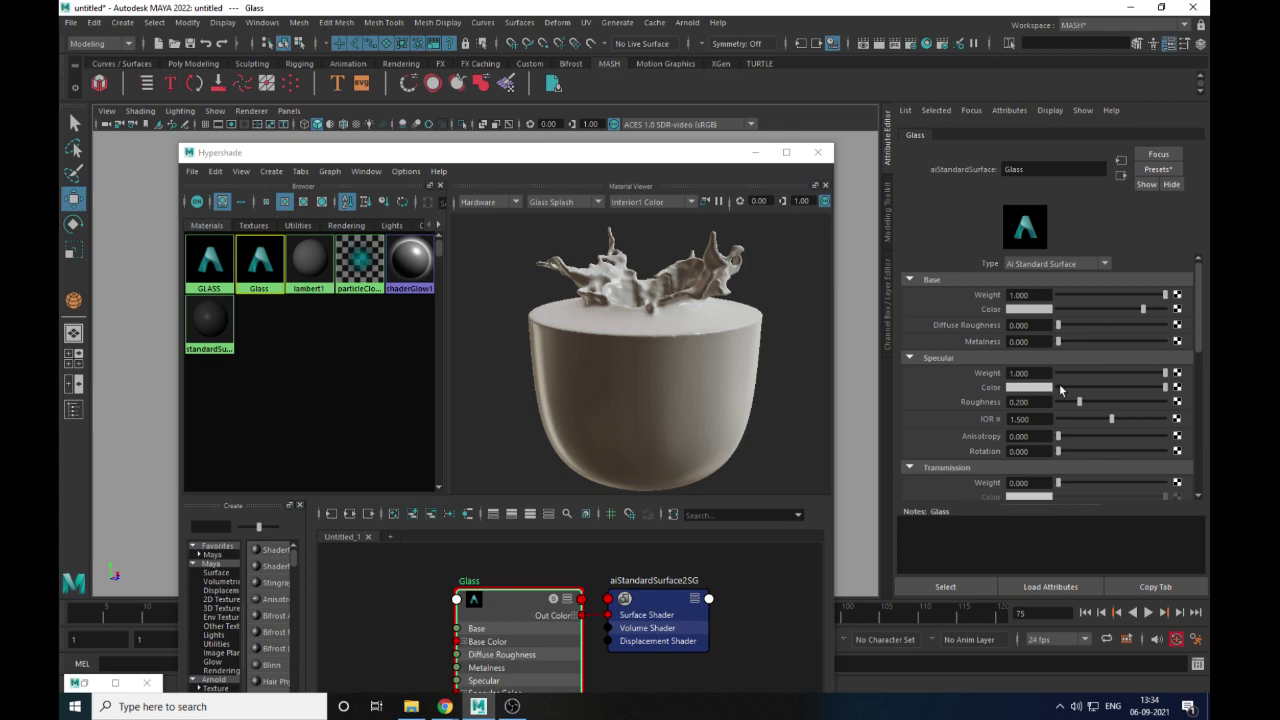
drag(1070, 493, 1163, 510)
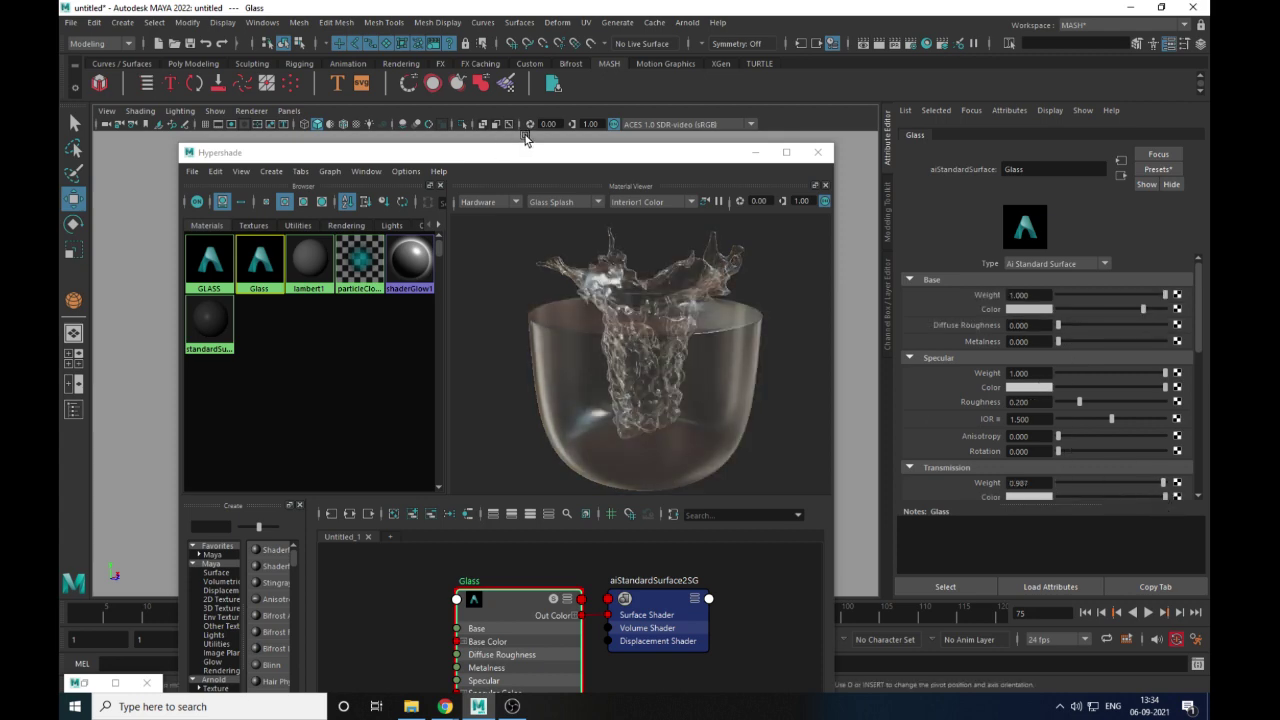
Assign a new Arnold aiStandardSurface material to both the upper and lower plates of the hourglass
drag(522, 152, 991, 146)
scroll(544, 309, up, 2)
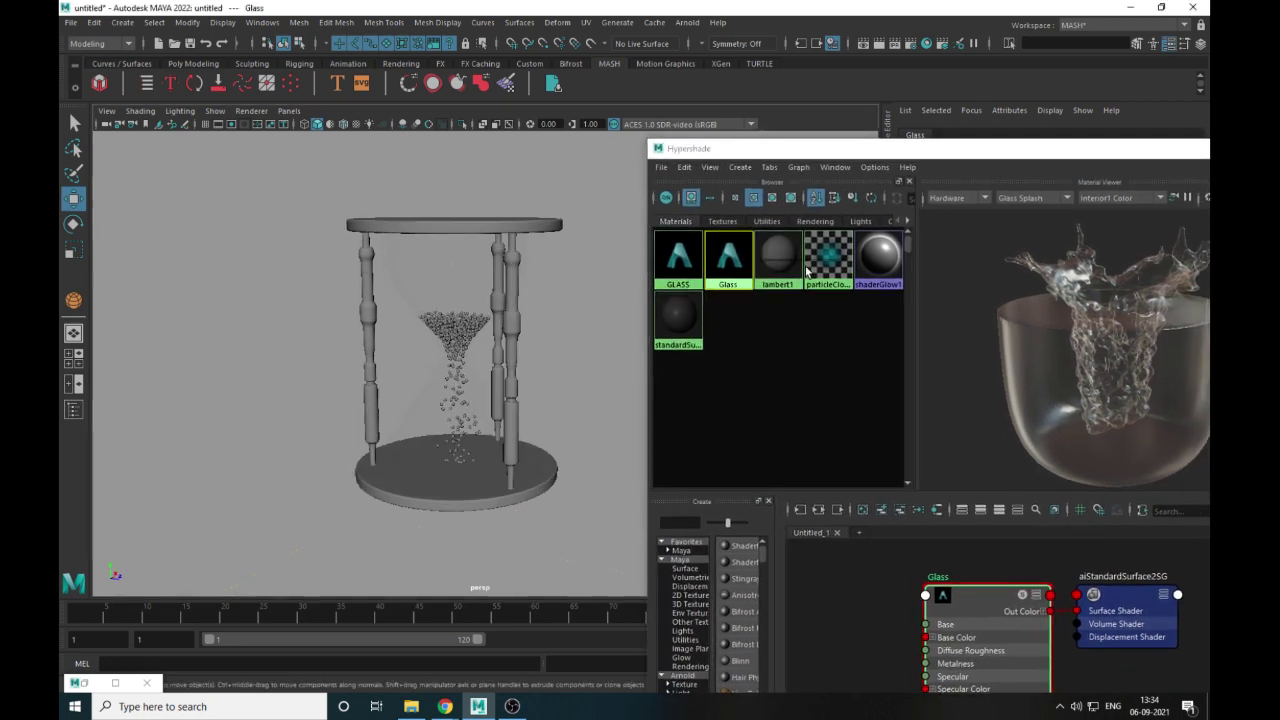
scroll(492, 344, up, 3)
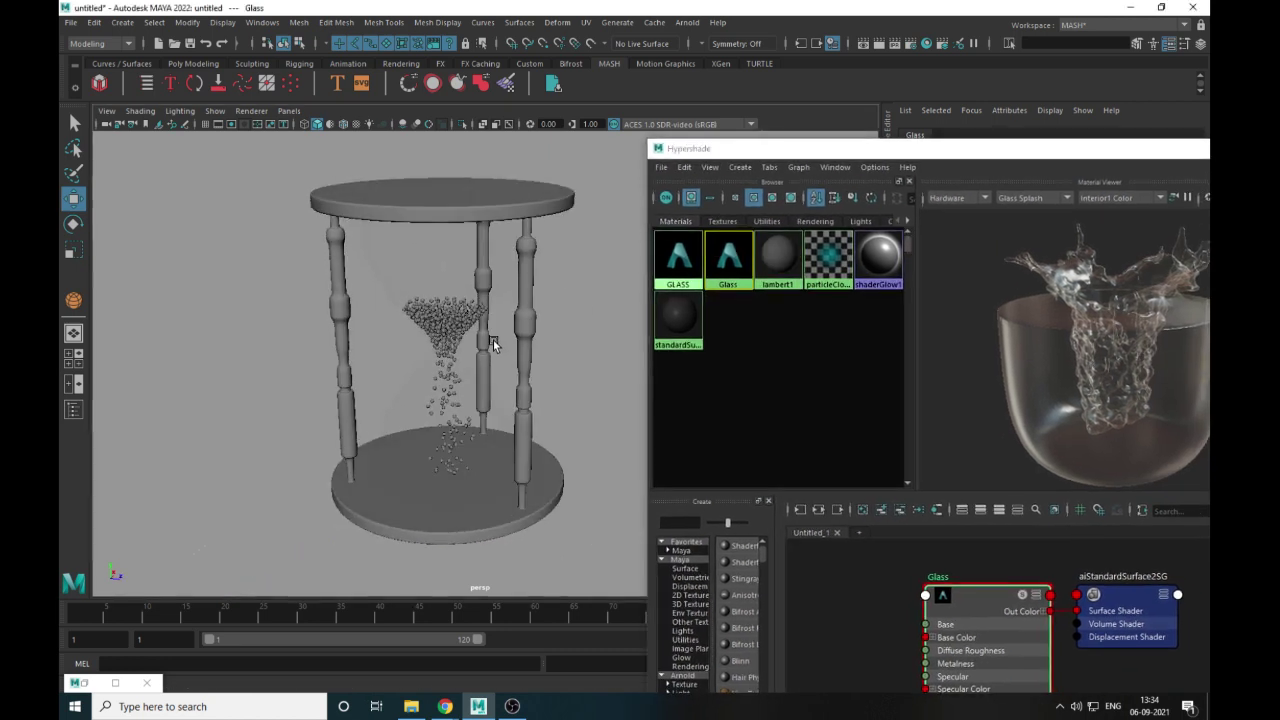
click(555, 208)
shift+click(556, 485)
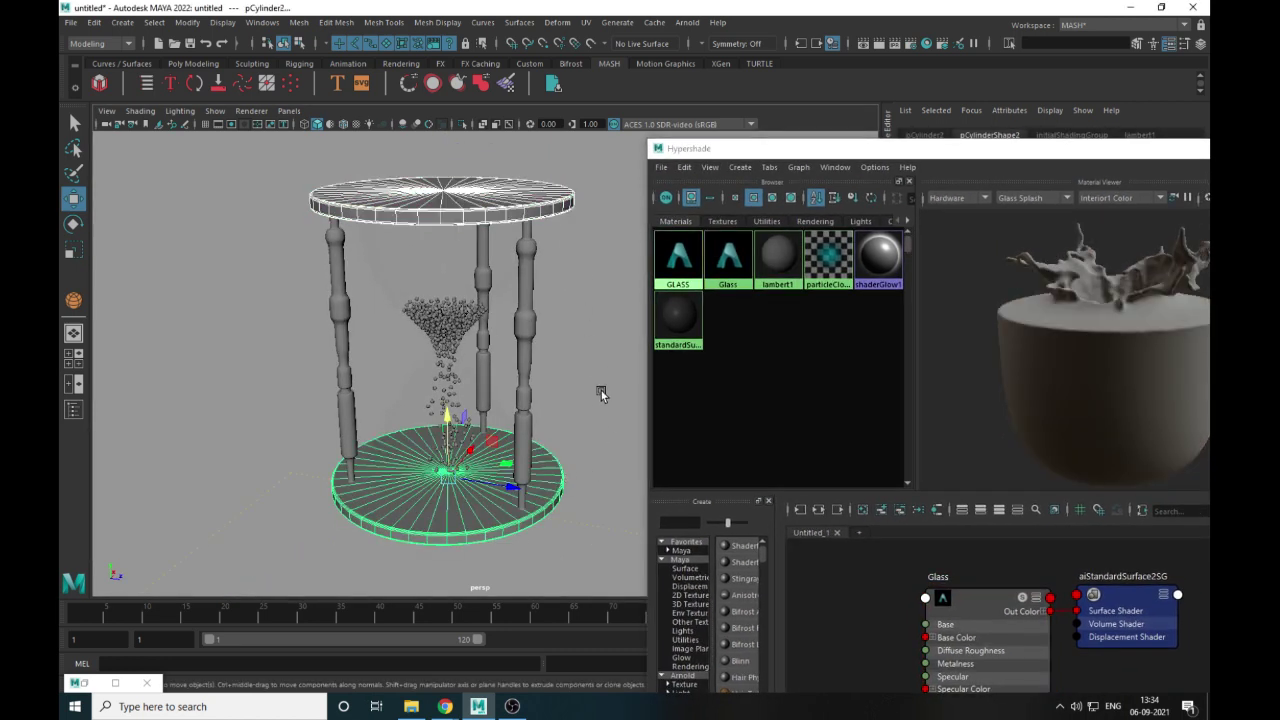
right_drag(548, 488, 561, 681)
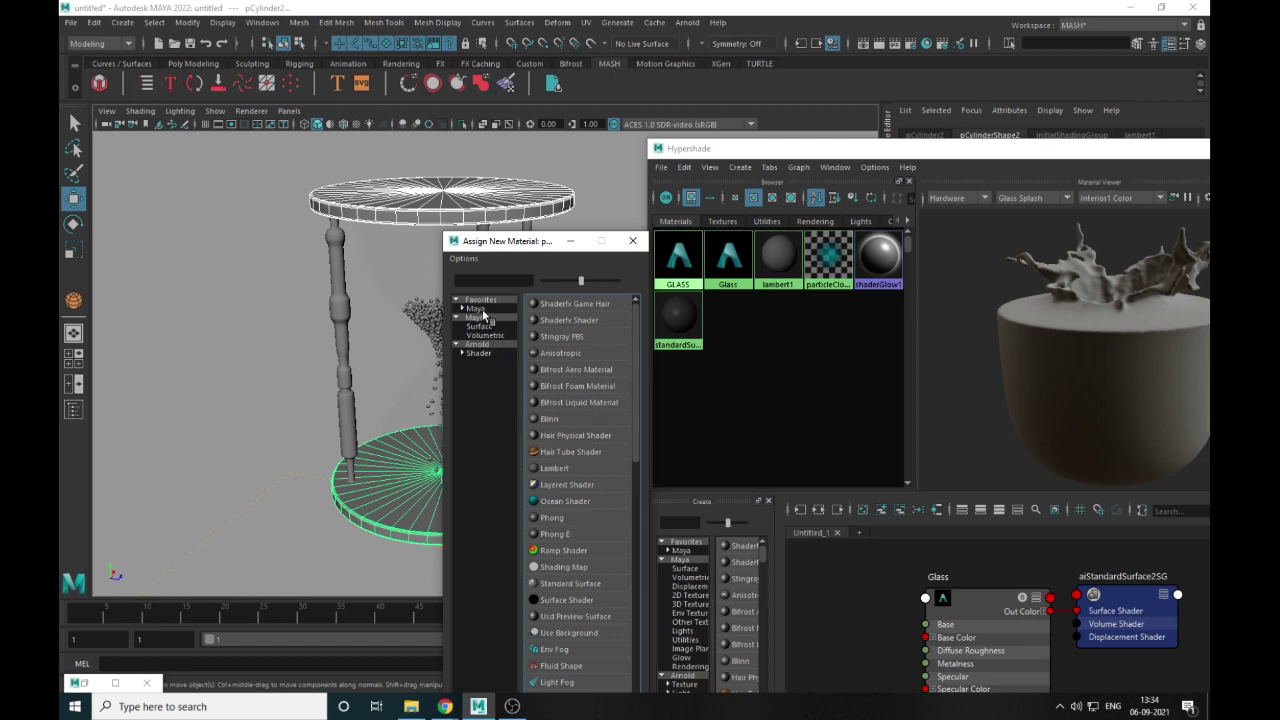
click(483, 309)
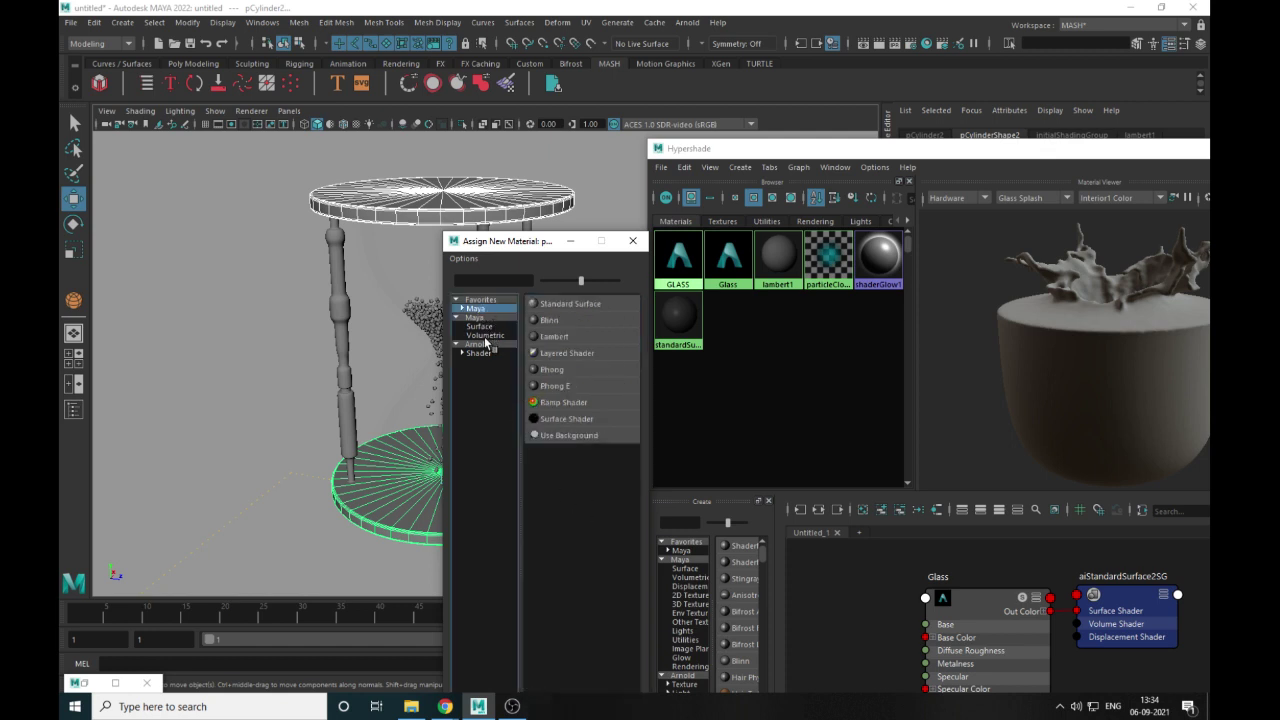
click(480, 344)
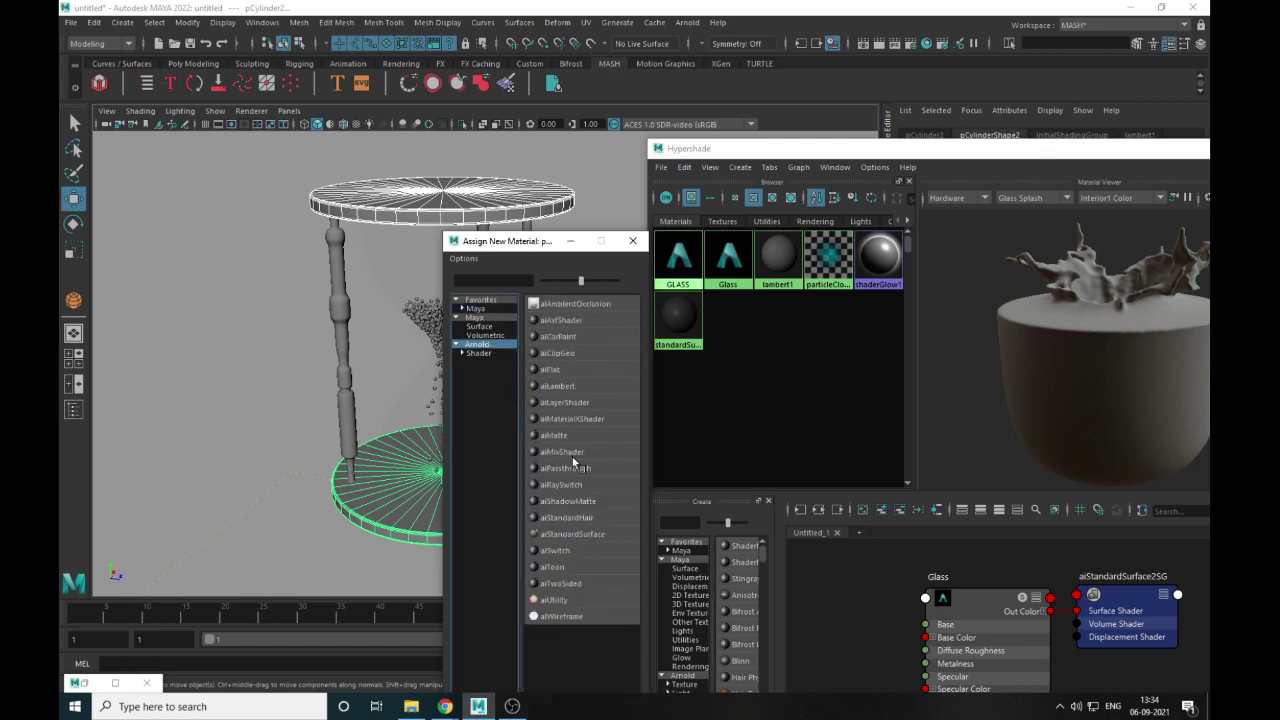
click(572, 534)
Separate the plates' shader node from the Glass node in the graph and rename it as BASE_PLATE
scroll(898, 614, down, 3)
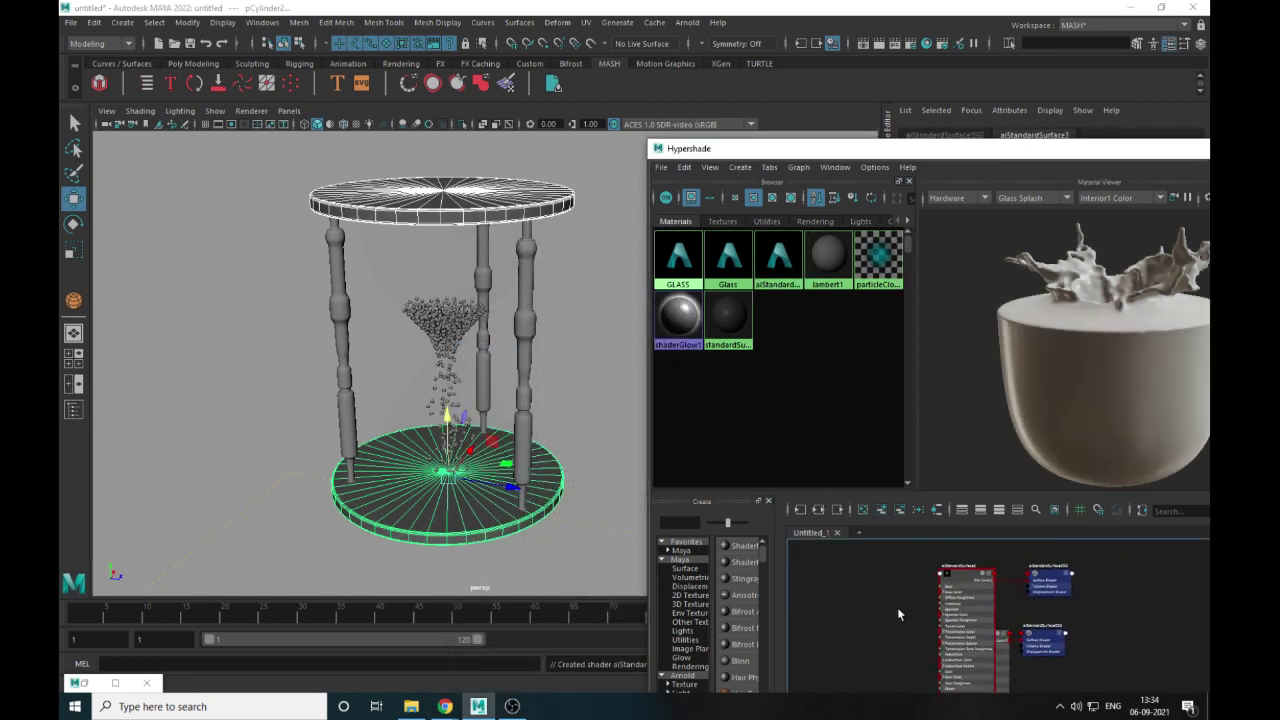
drag(966, 590, 840, 589)
scroll(952, 633, up, 3)
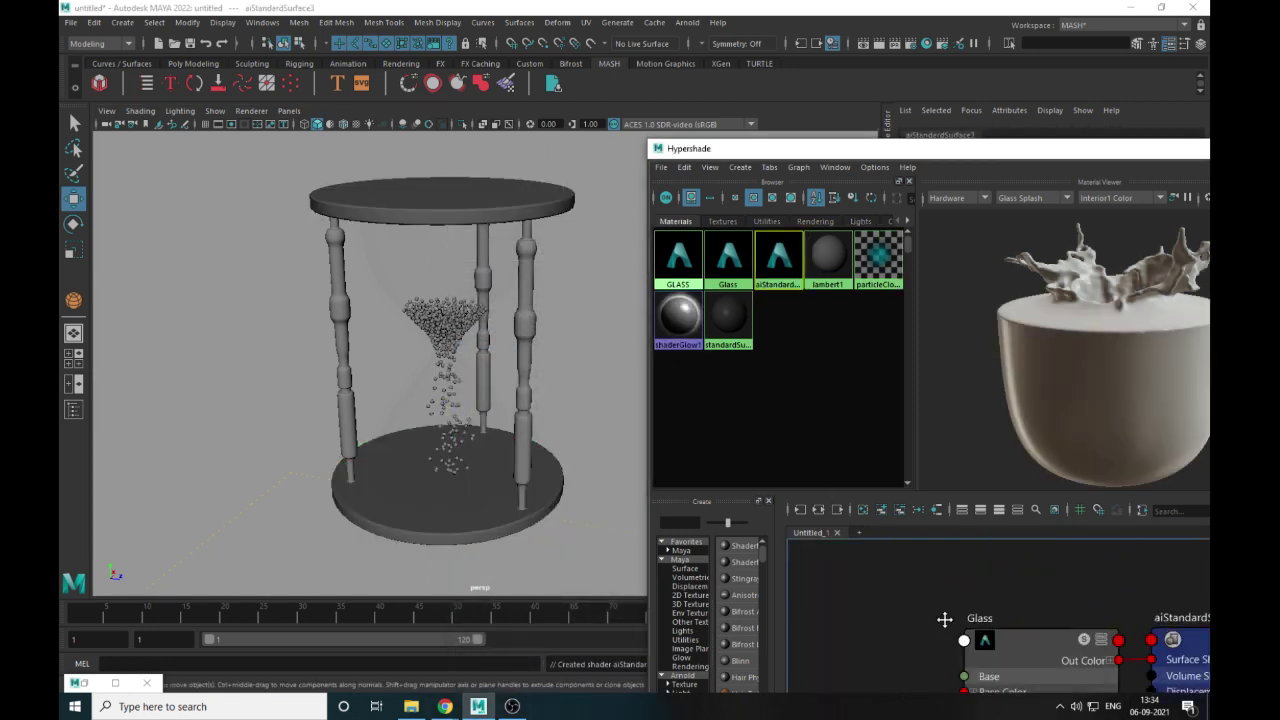
mouse_move(944, 620)
alt+middle_down()
mouse_move(975, 609)
mouse_move(925, 614)
alt+middle_up()
double_click(915, 617)
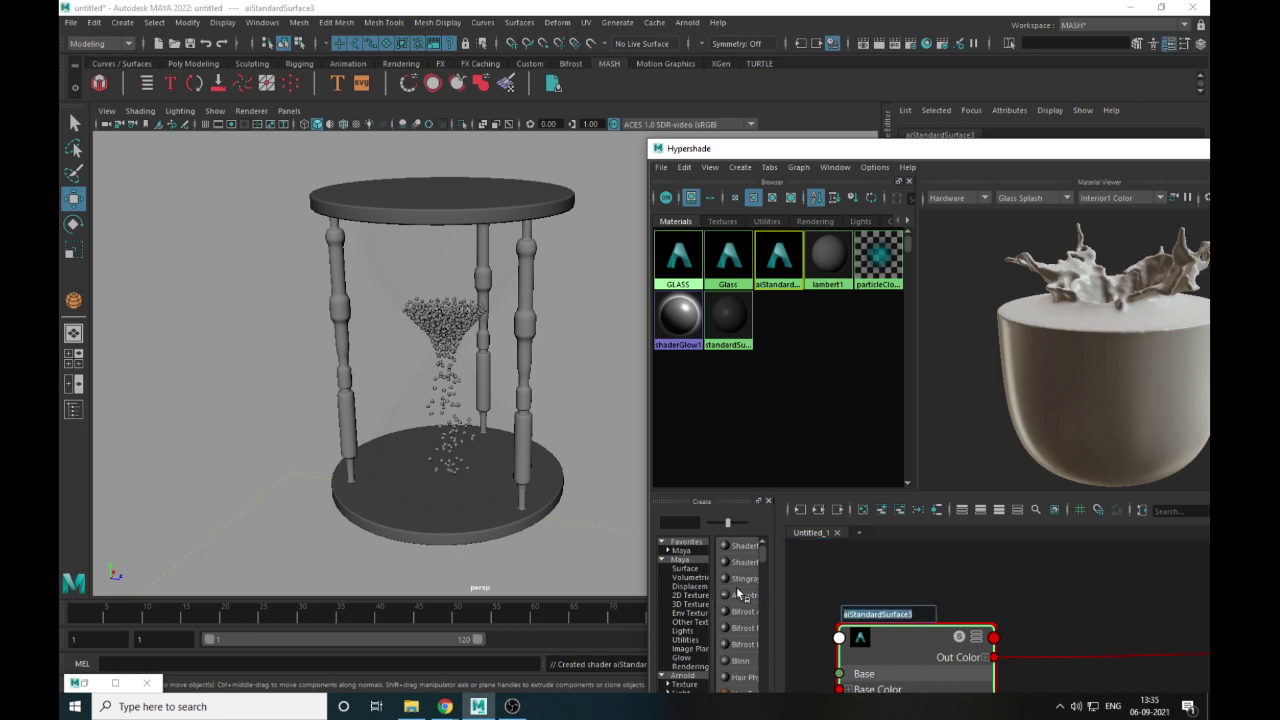
key(Caps_Lock)
text(BA)
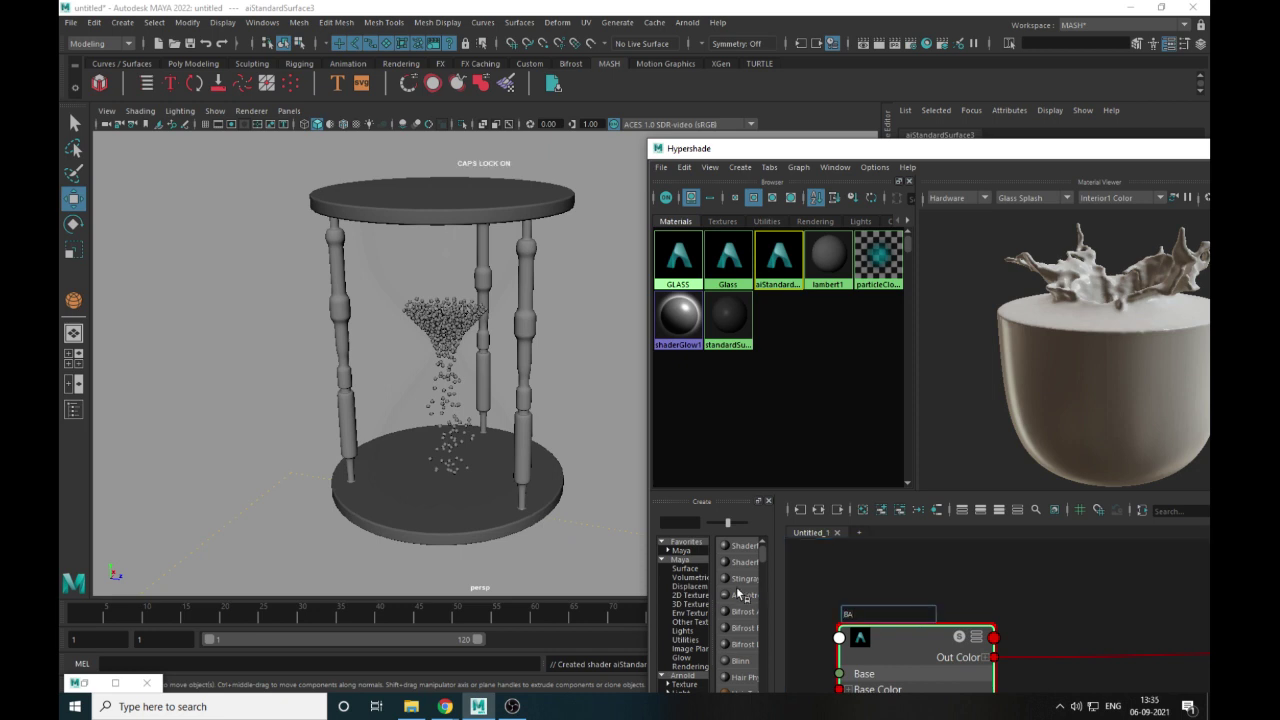
text(SE)
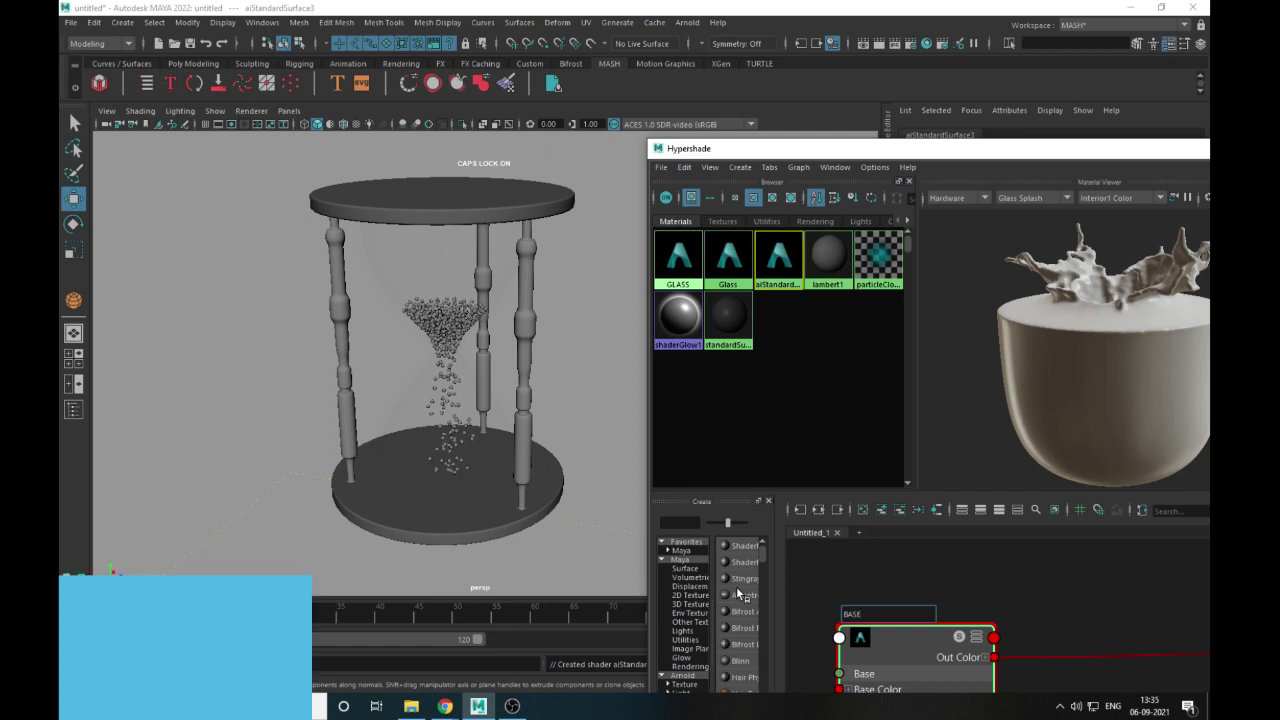
text(_PLA)
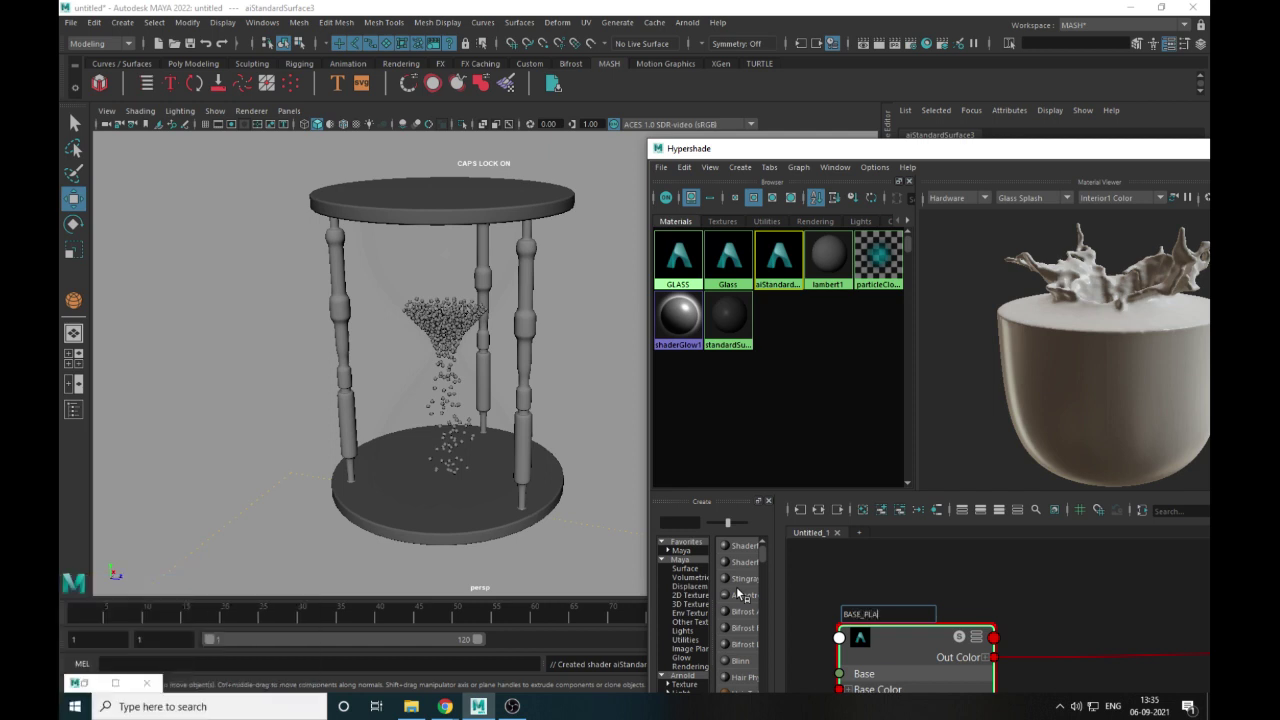
text(TE)
key(Return)
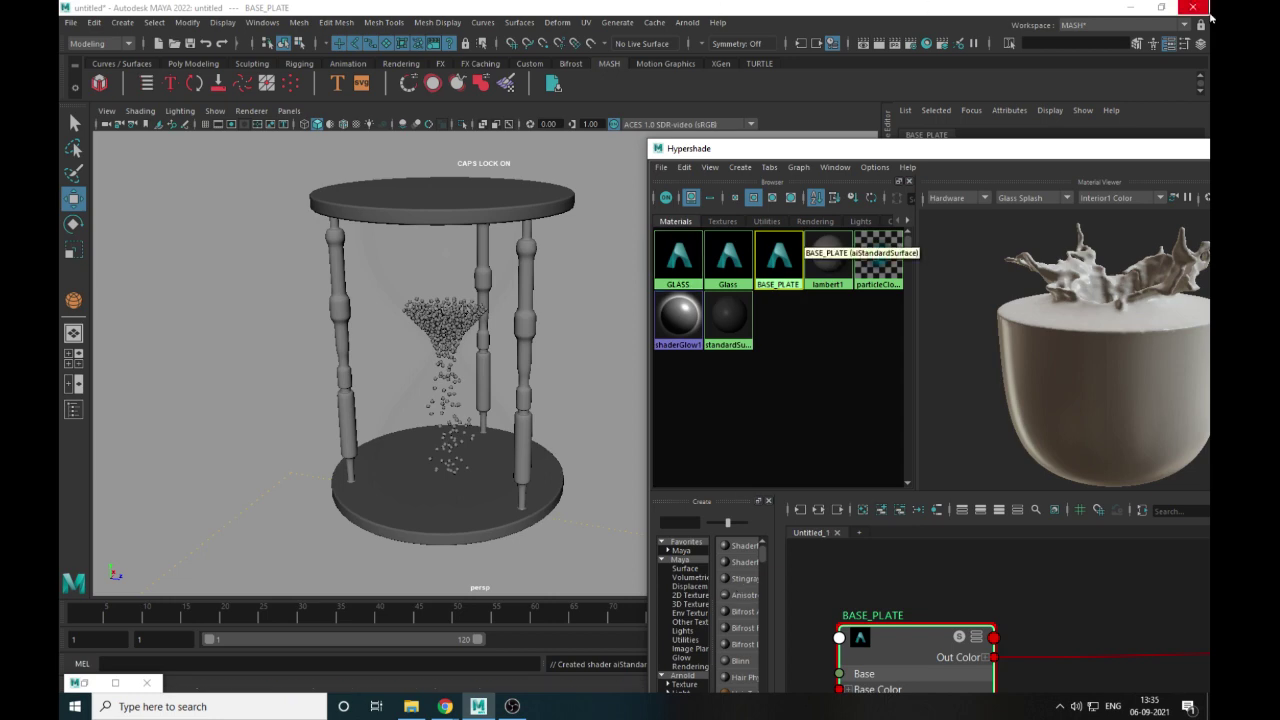
Replace the BASE_PLATE shader's settings with the Gold preset
drag(1084, 152, 579, 147)
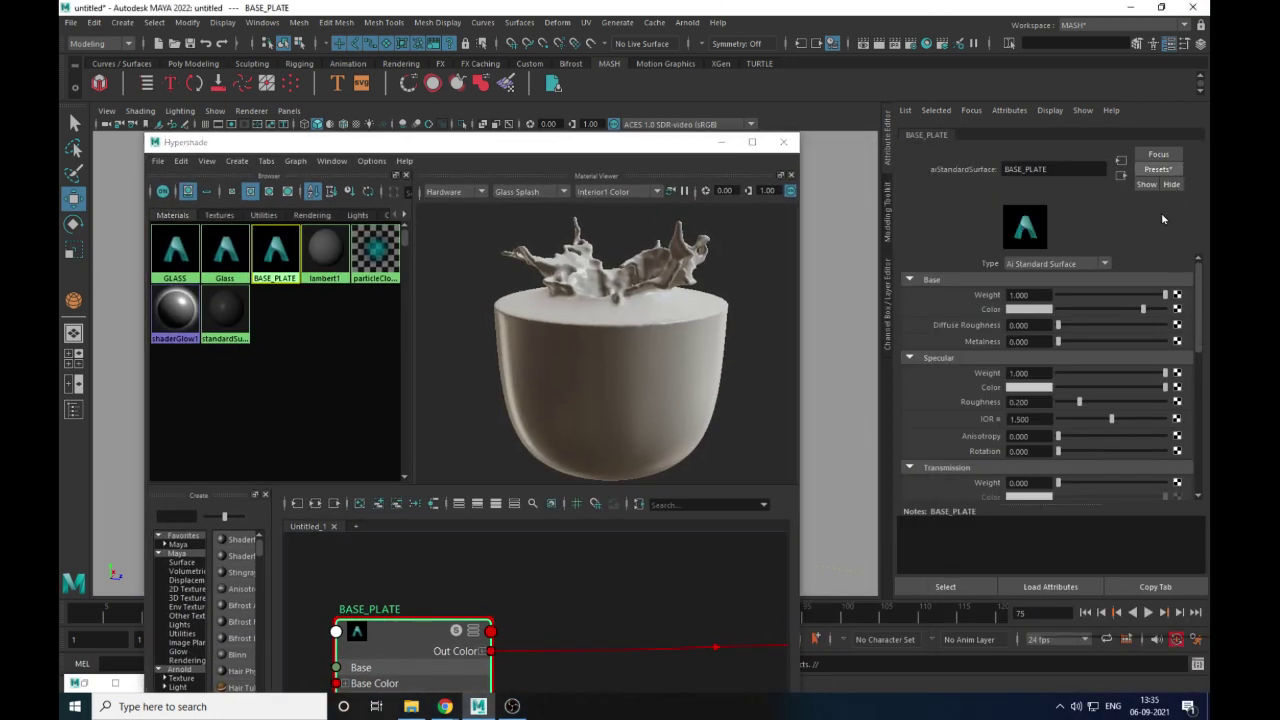
click(1158, 169)
mouse_move(1130, 341)
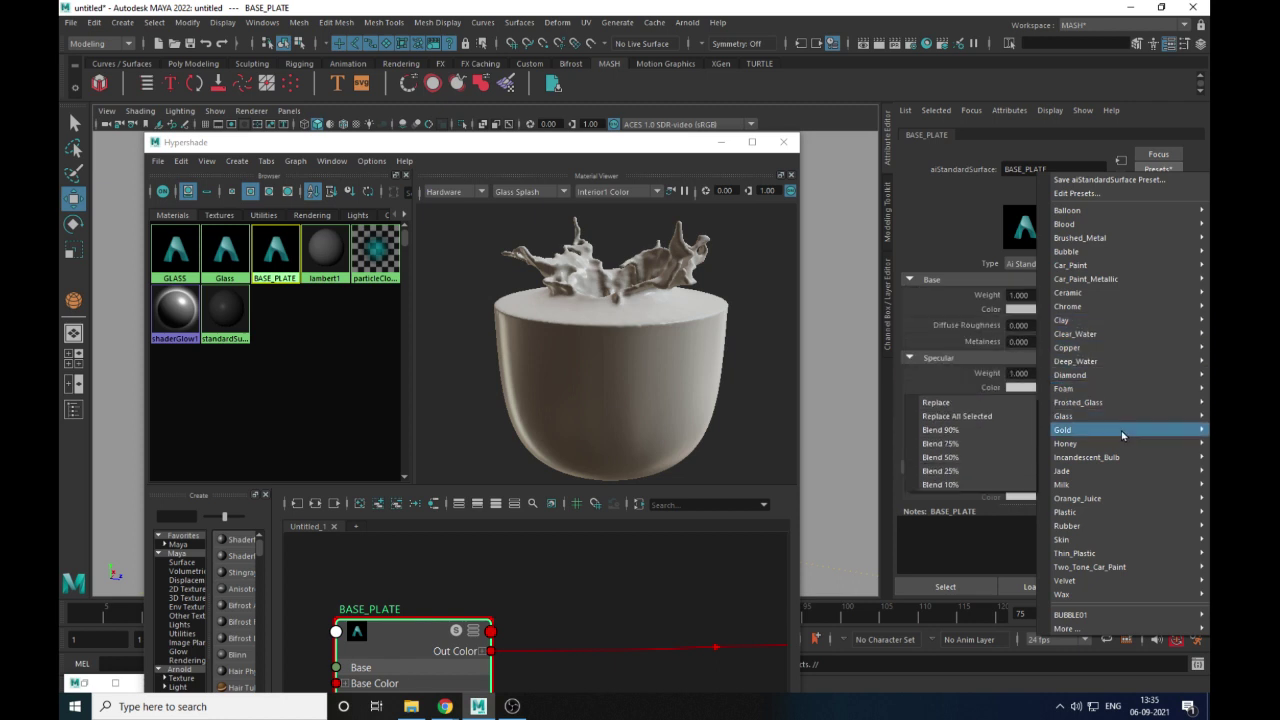
mouse_move(1126, 421)
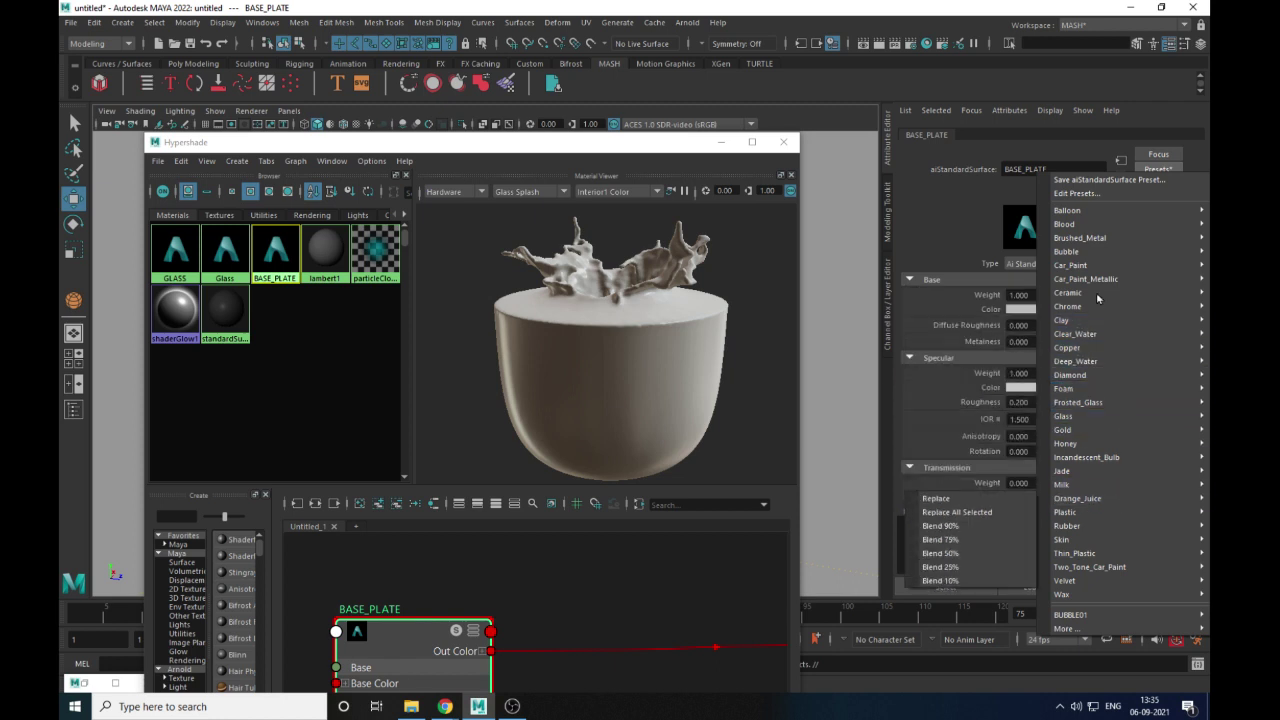
mouse_move(1095, 240)
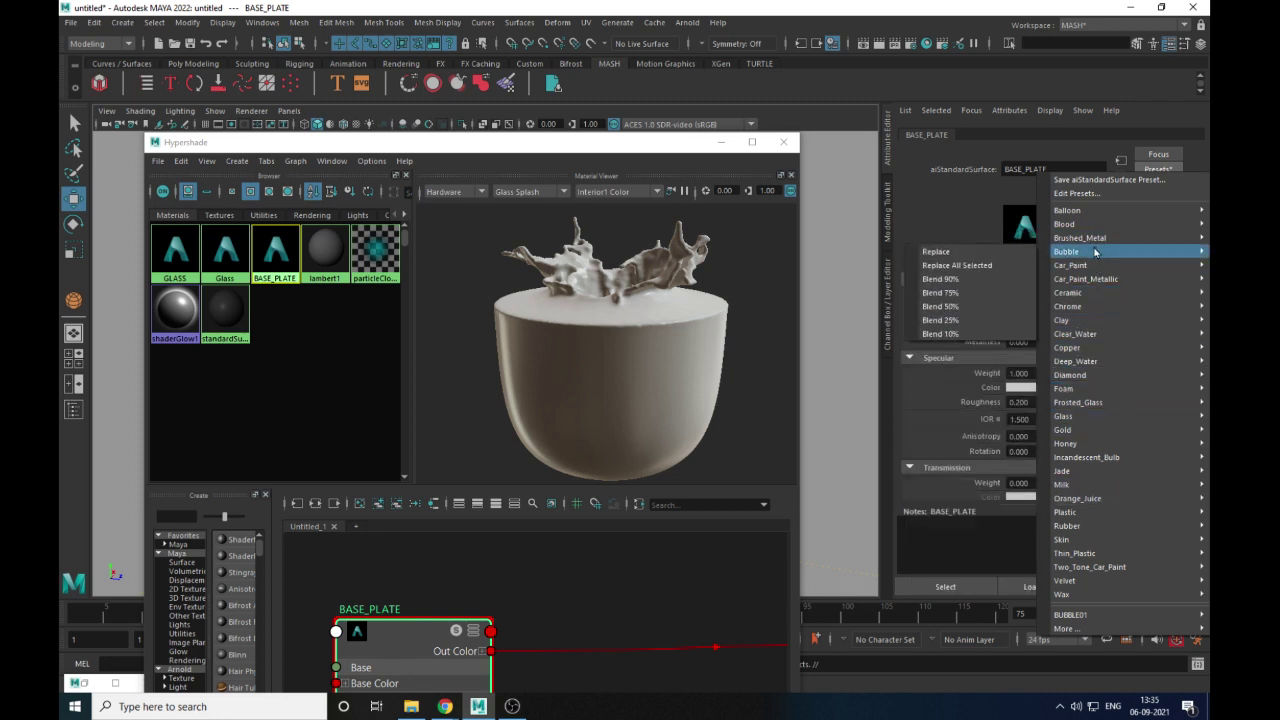
mouse_move(1090, 430)
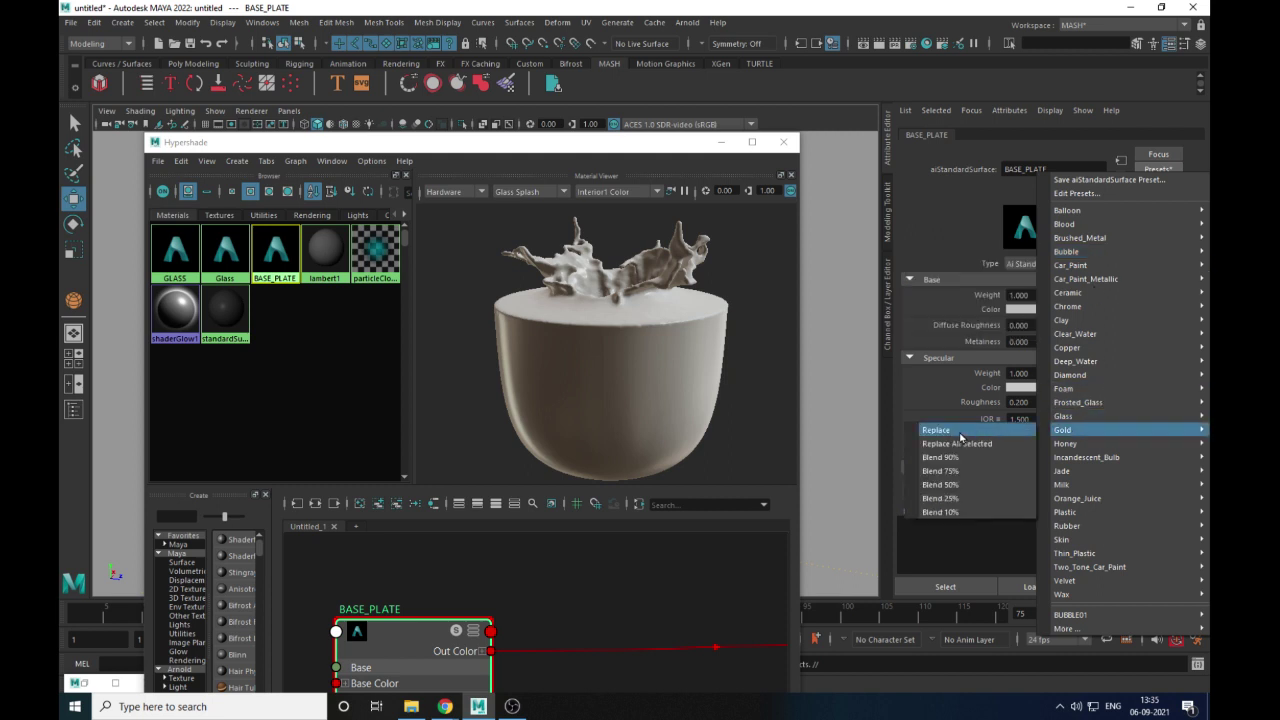
click(958, 432)
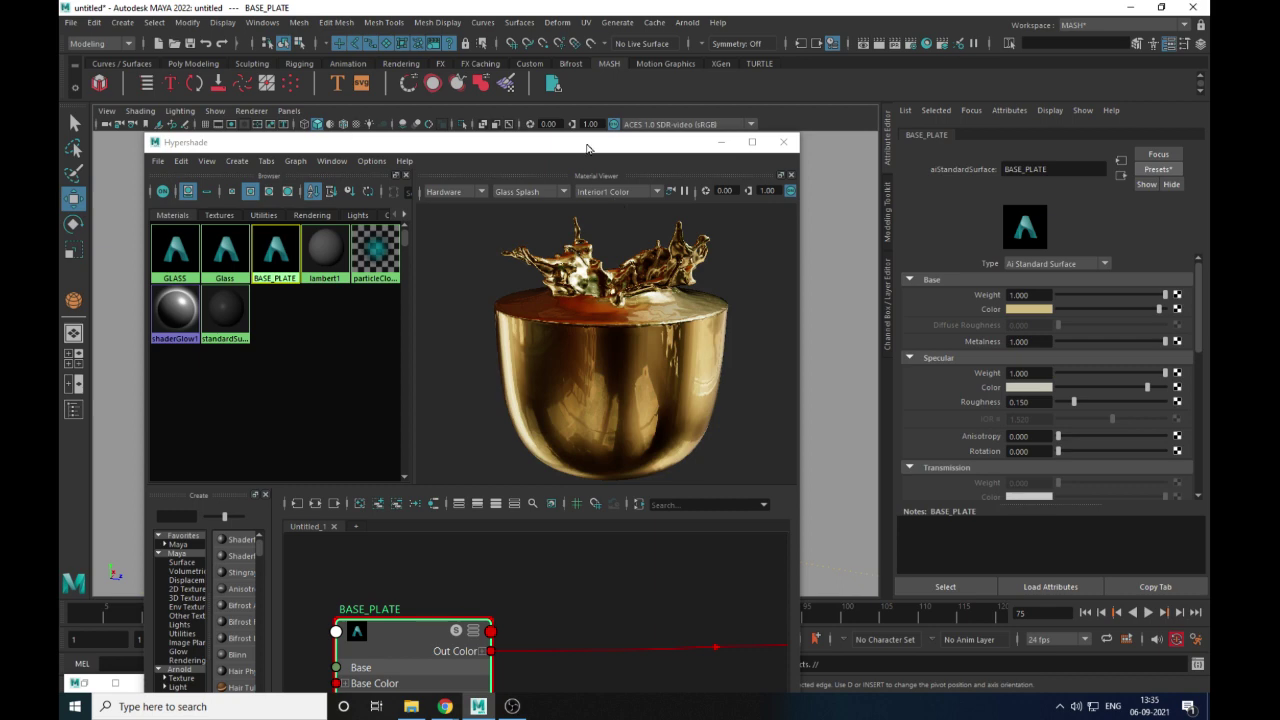
Select the three supporting rods around the hourglass bulb
drag(590, 145, 1011, 319)
alt+drag(480, 392, 497, 336)
click(472, 289)
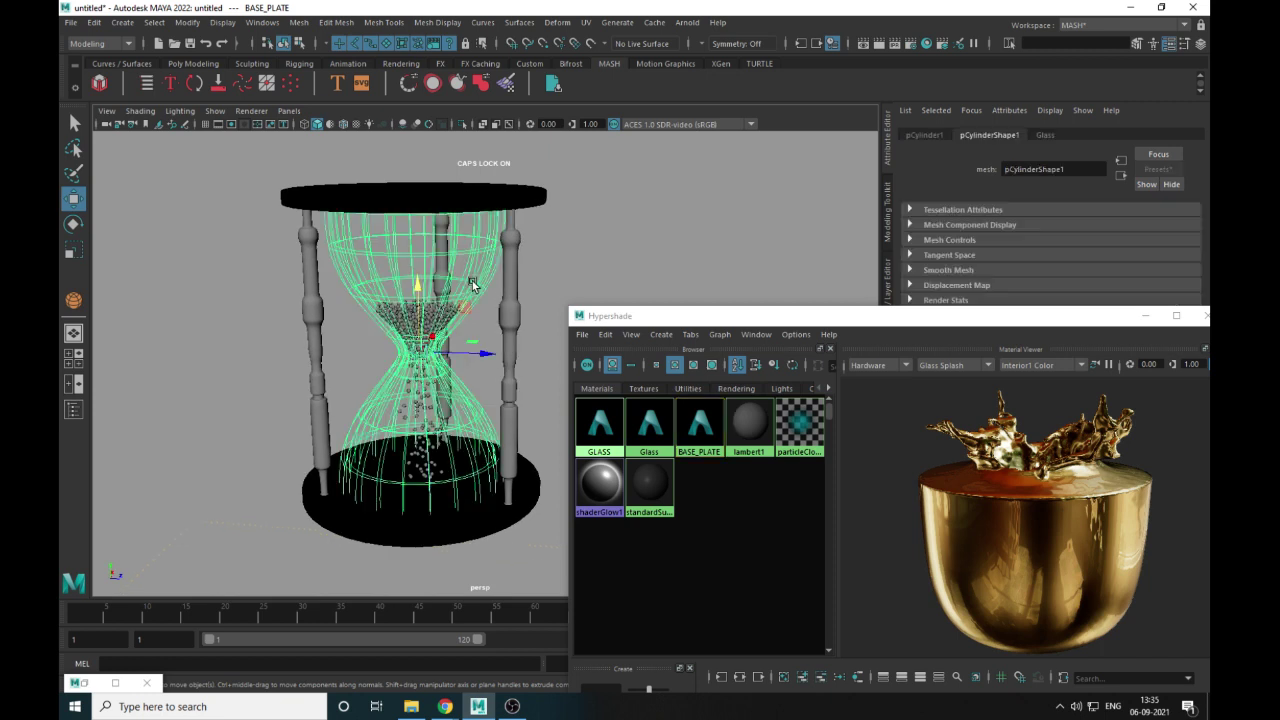
click(511, 296)
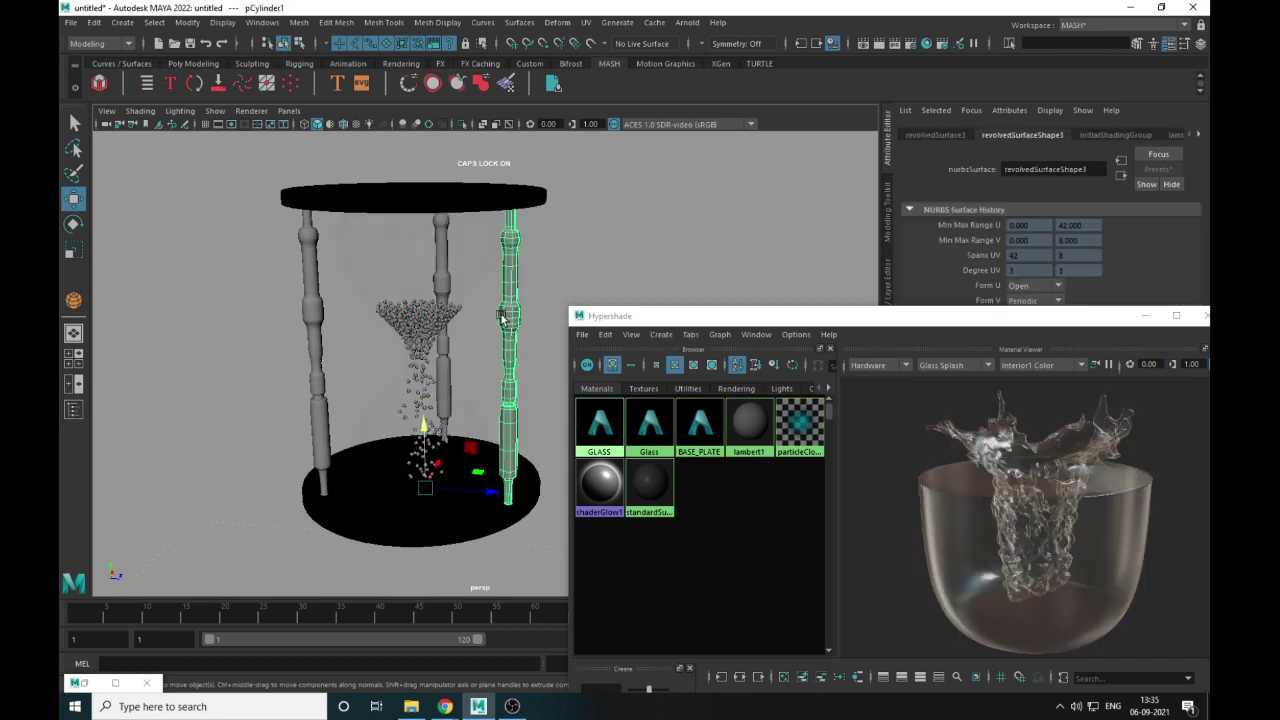
shift+click(306, 340)
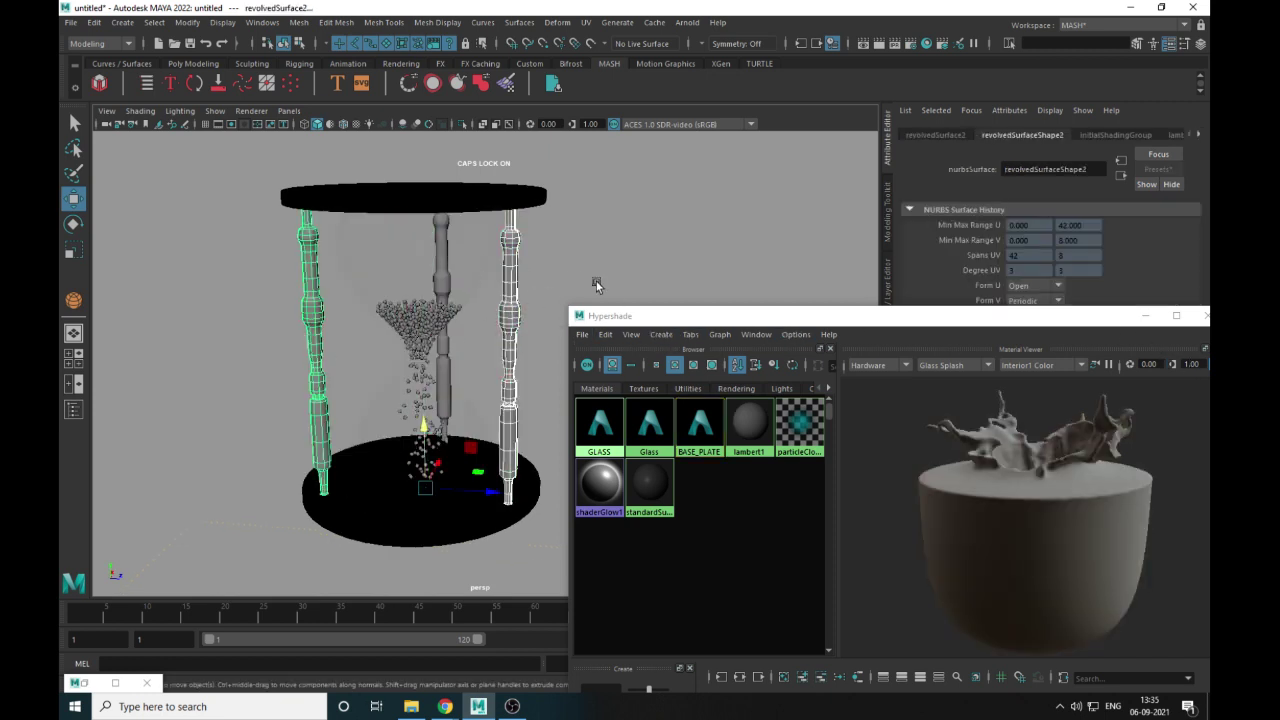
alt+drag(597, 285, 507, 272)
shift+click(506, 272)
Clear the shader node graph and delete the scene's unused shading nodes
drag(1111, 316, 857, 108)
alt+right_drag(686, 553, 640, 557)
alt+middle_drag(662, 574, 634, 560)
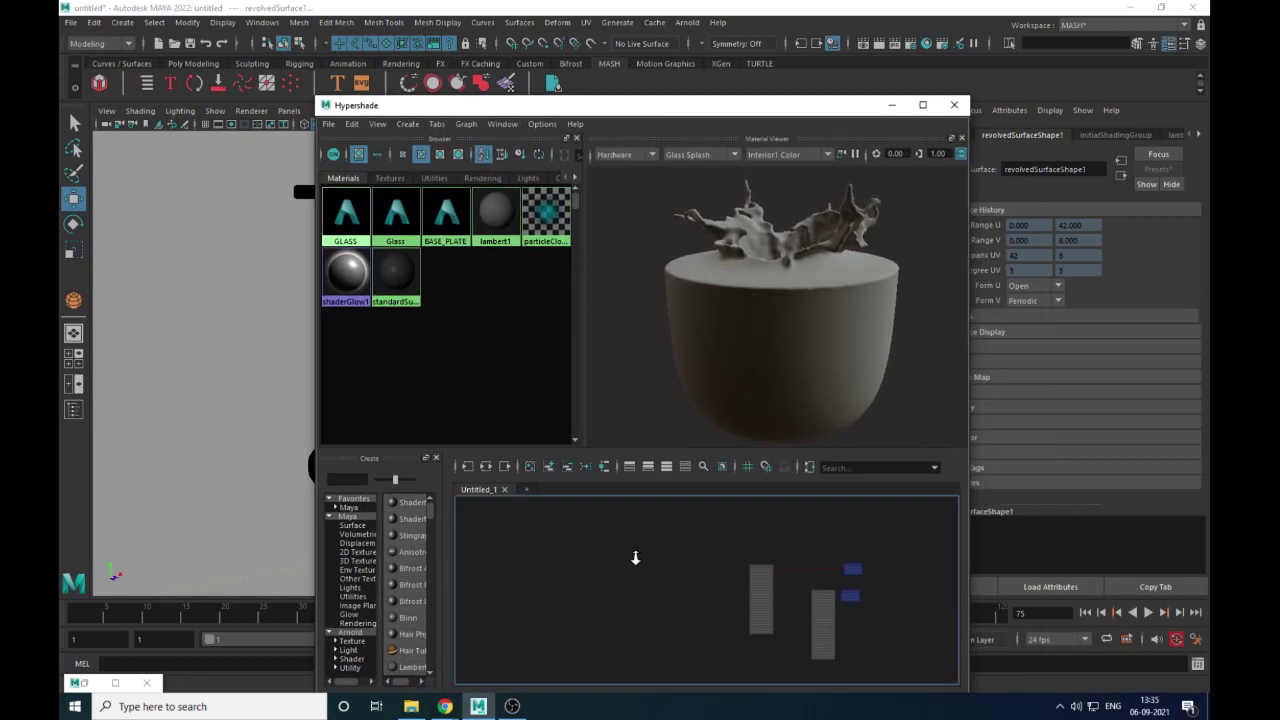
alt+right_drag(634, 560, 650, 560)
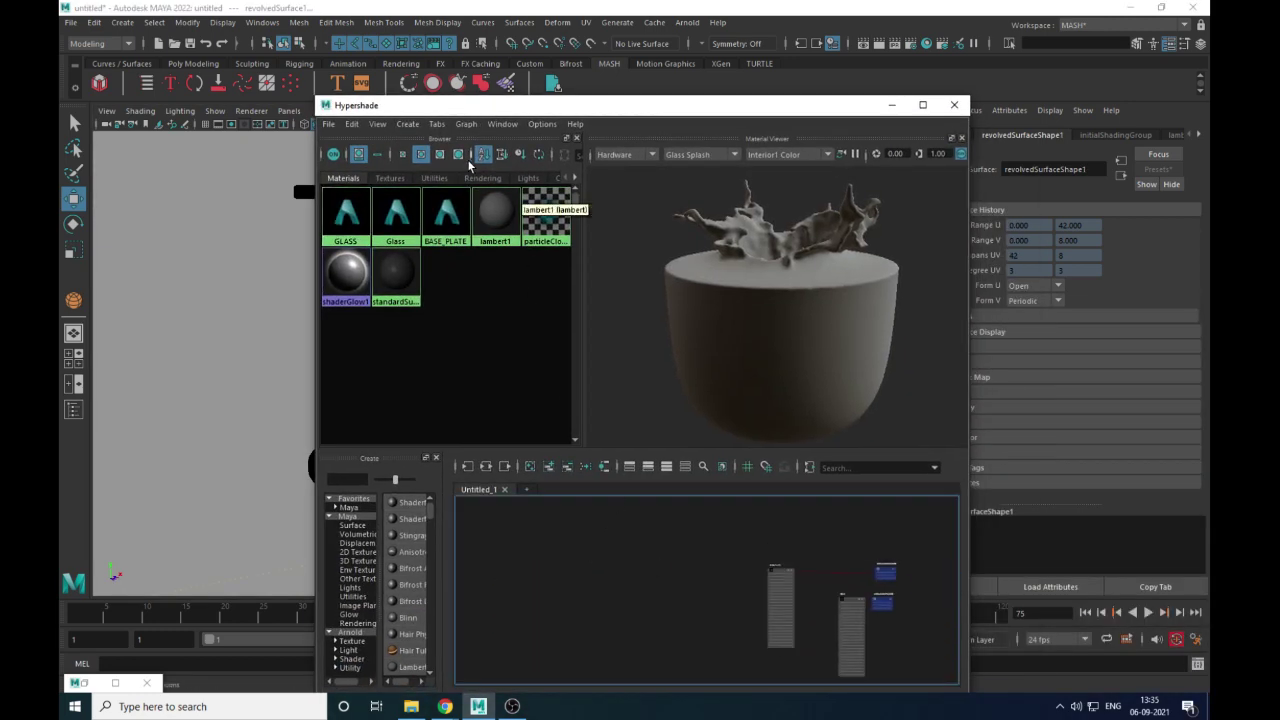
click(530, 466)
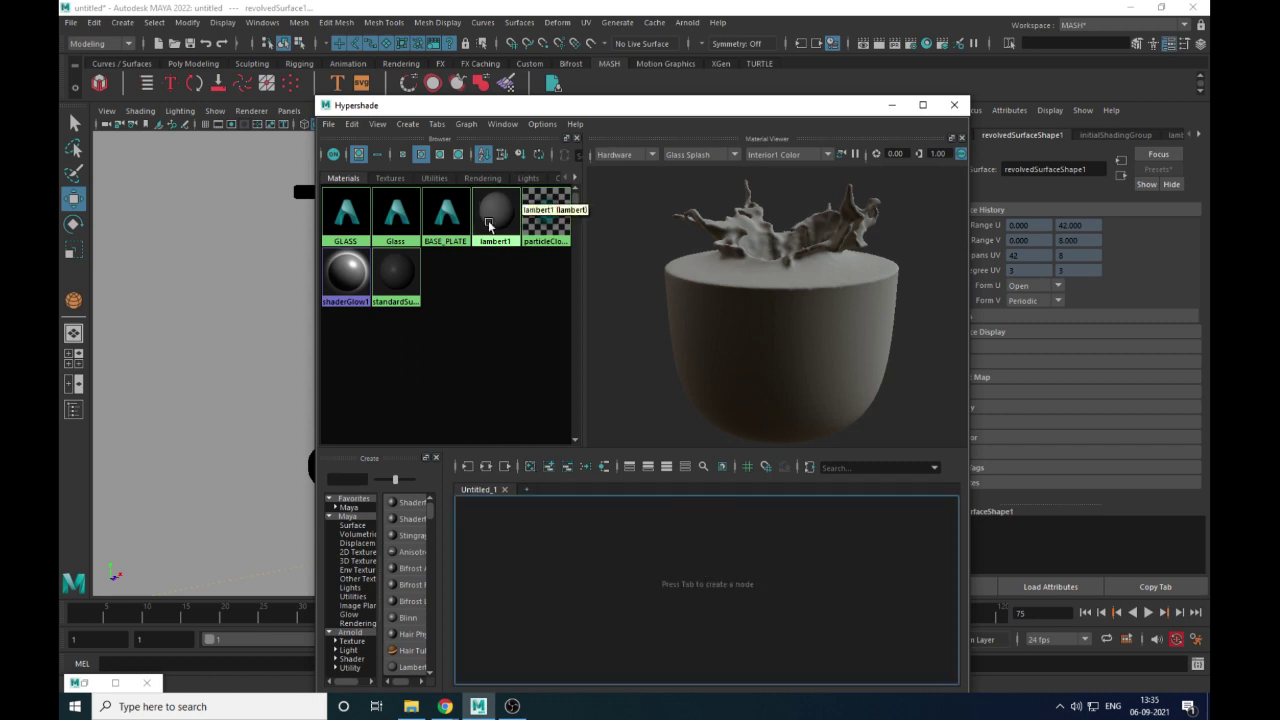
click(352, 124)
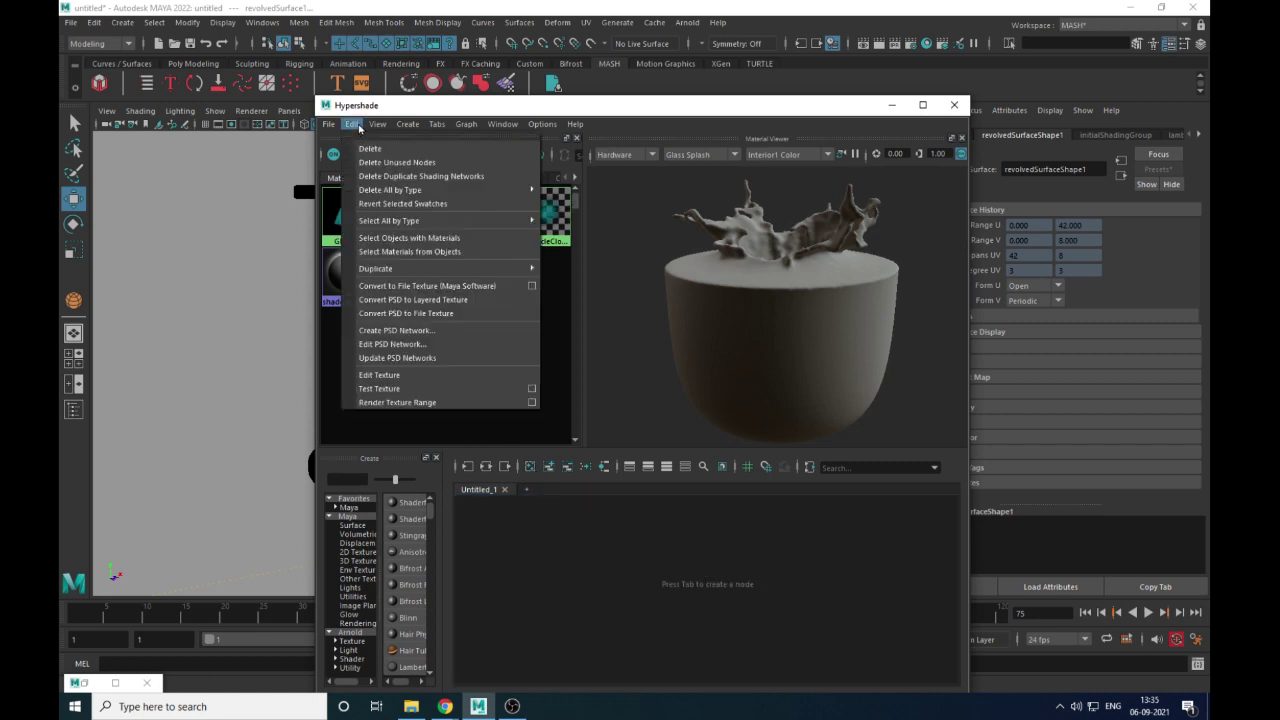
click(375, 164)
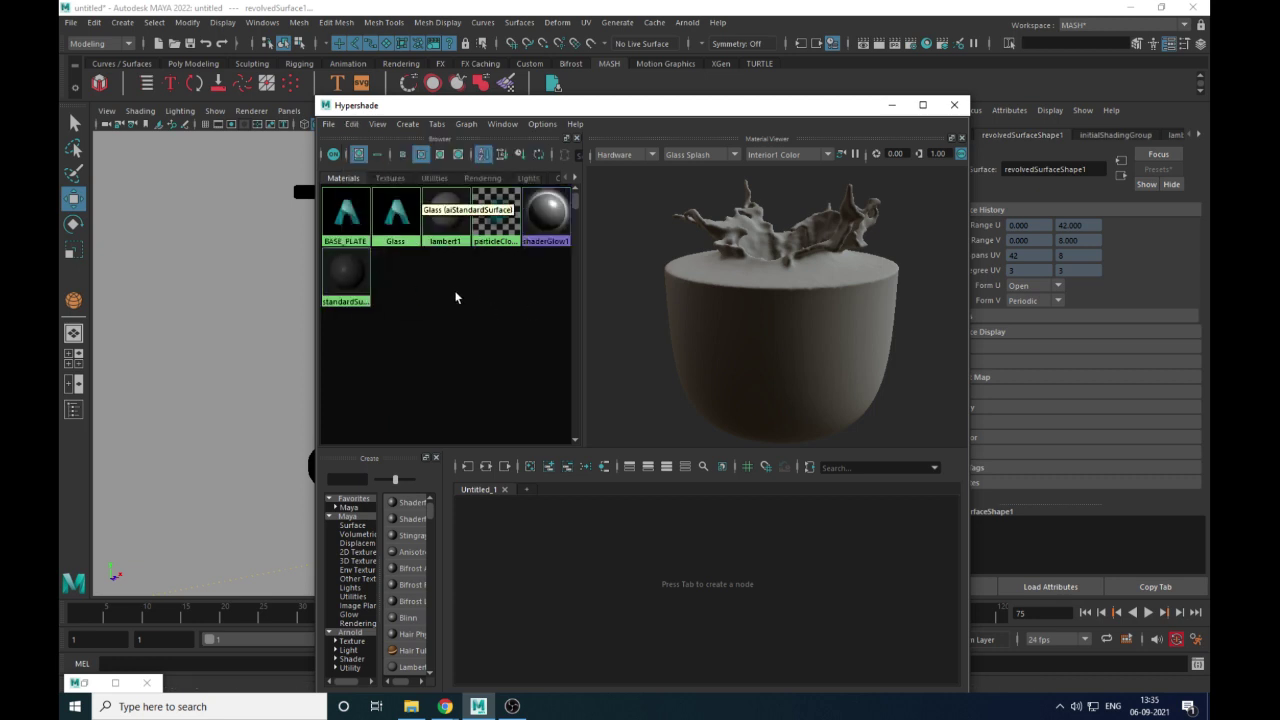
Rename the Glass material as GLASS
click(397, 231)
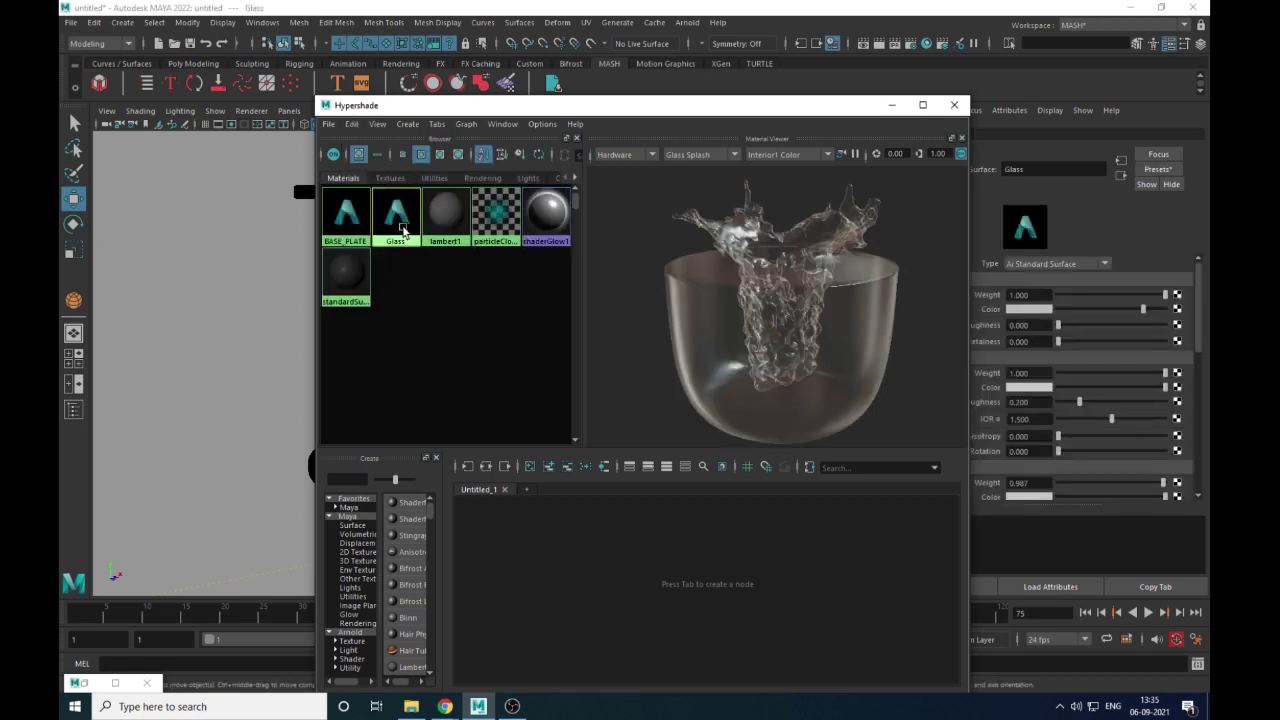
right_drag(403, 228, 508, 285)
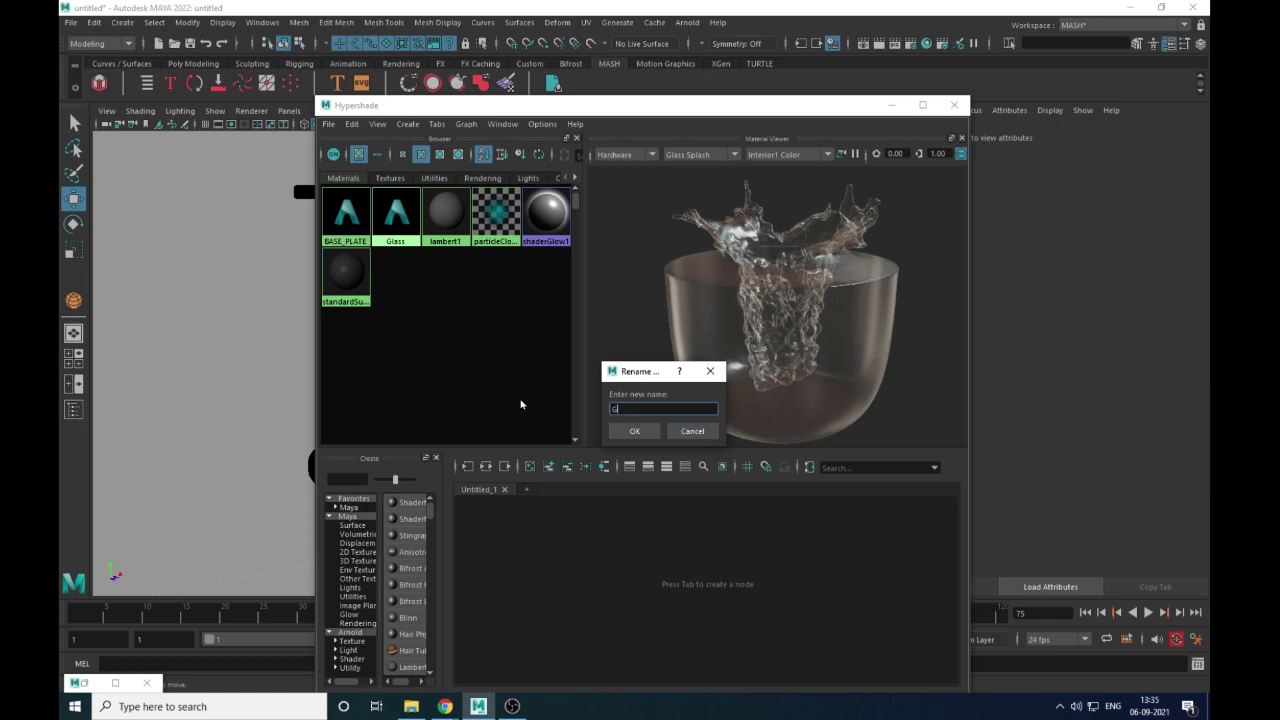
text(GLASS)
key(Return)
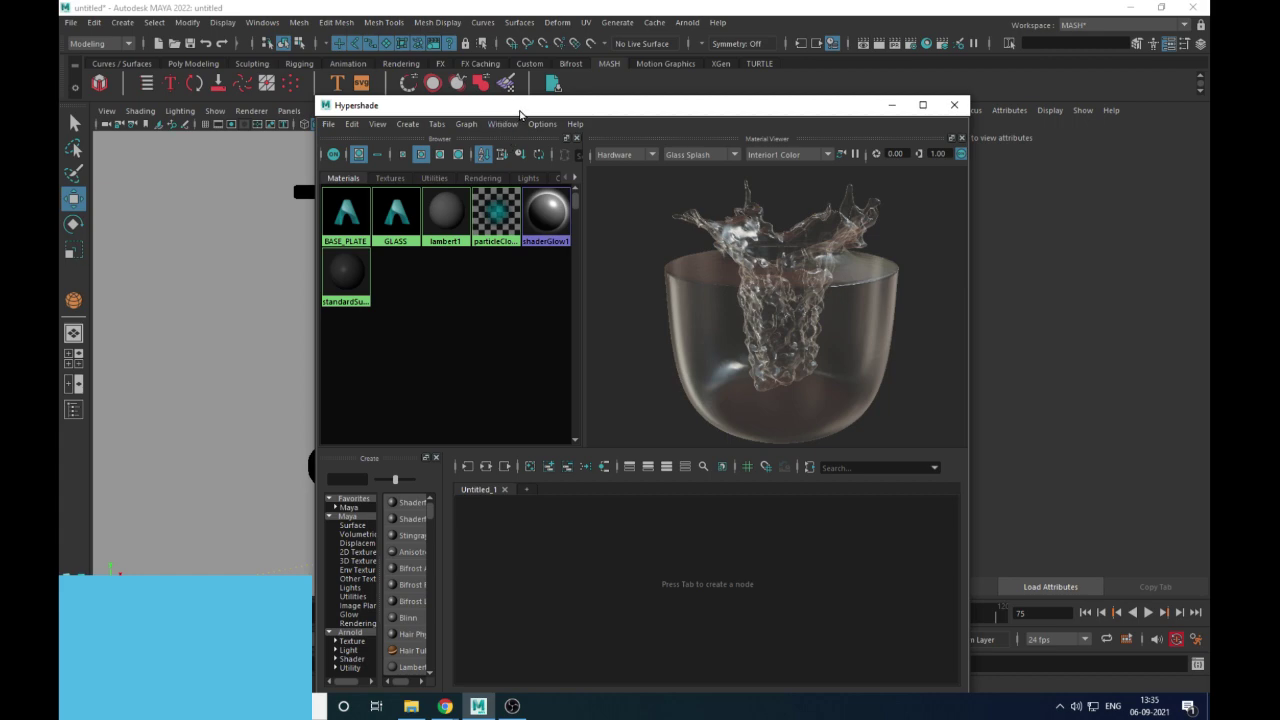
Create a new aiStandardSurface material in the empty node graph, keeping the hourglass visible beside the floating Hypershade window
drag(519, 111, 806, 111)
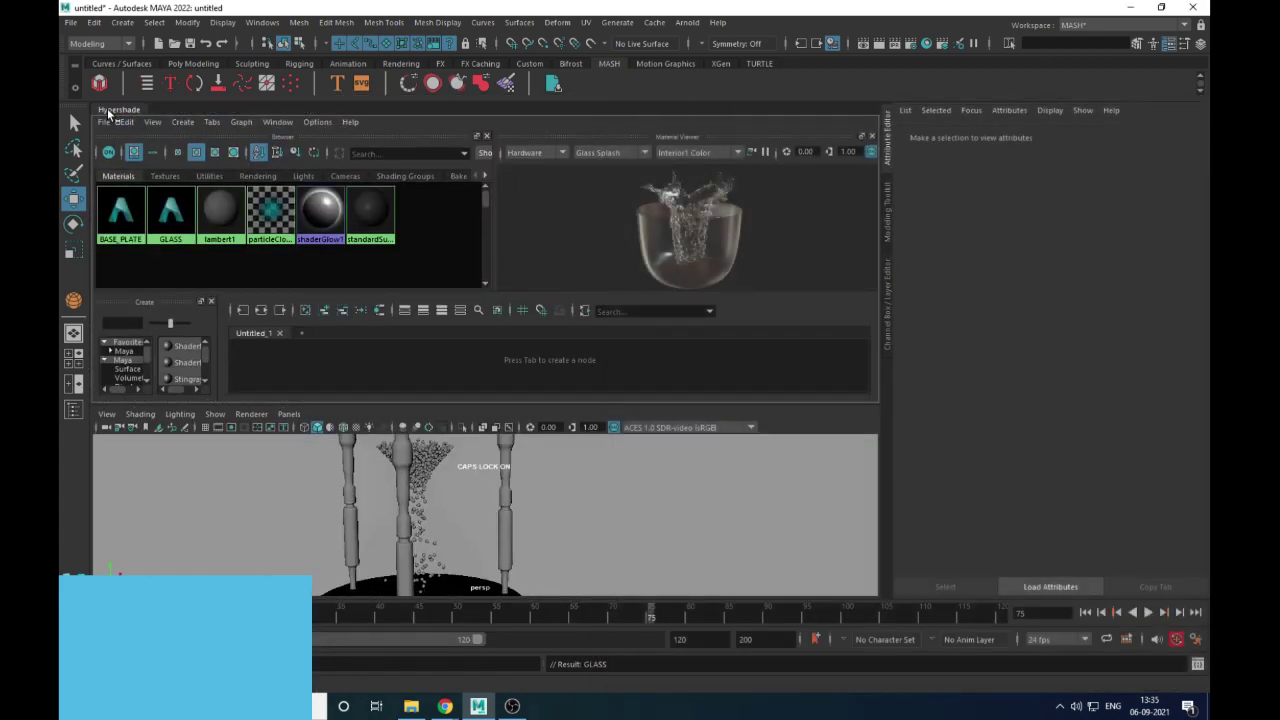
drag(108, 112, 562, 195)
alt+drag(343, 366, 459, 317)
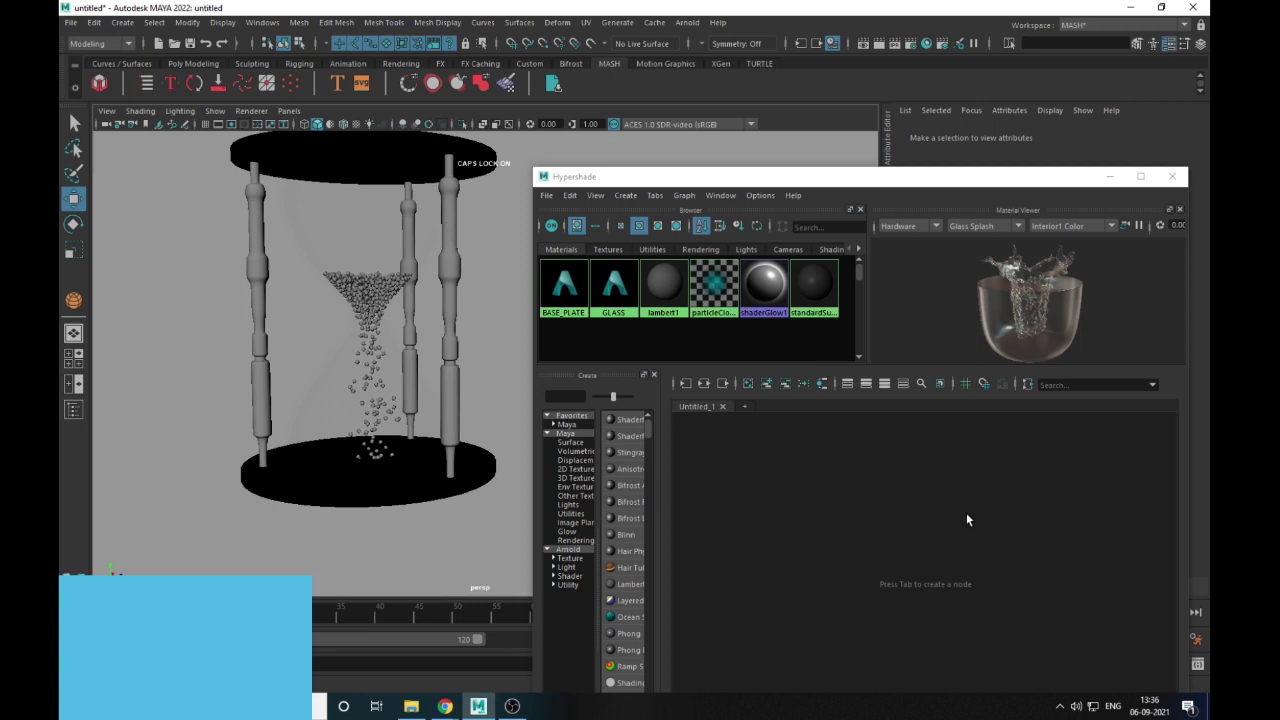
click(902, 479)
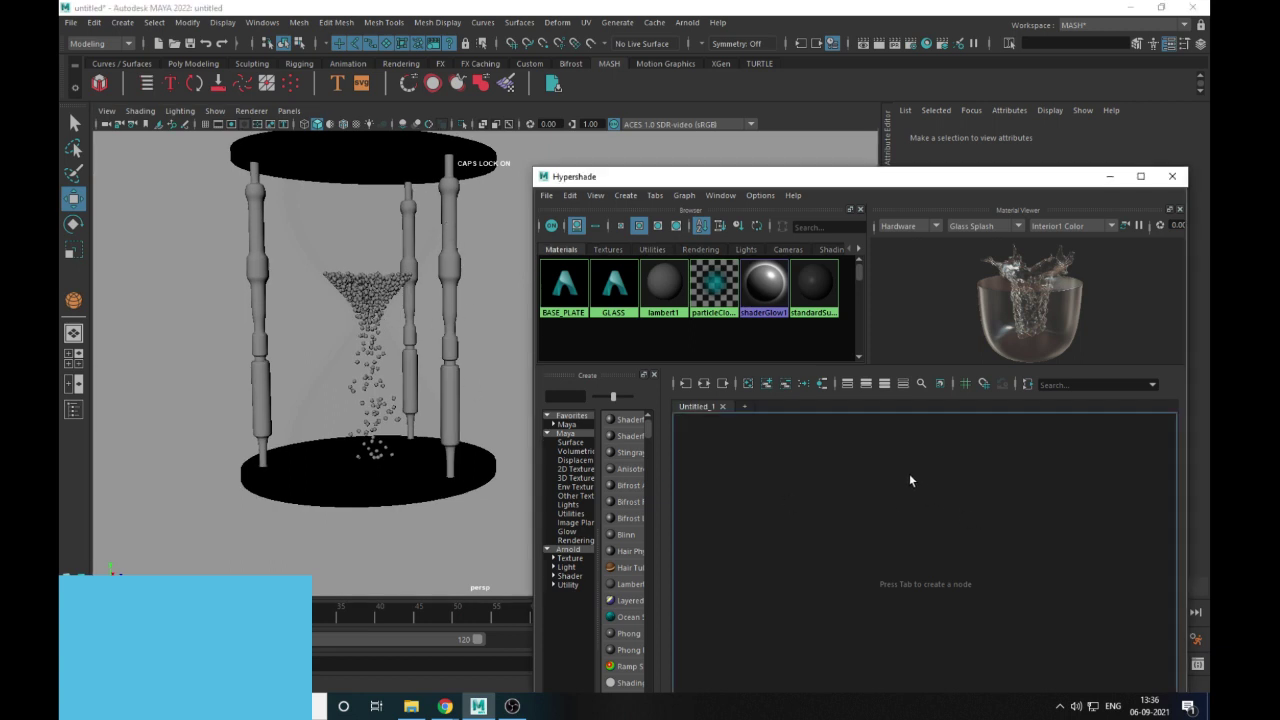
key(Tab)
text(AI)
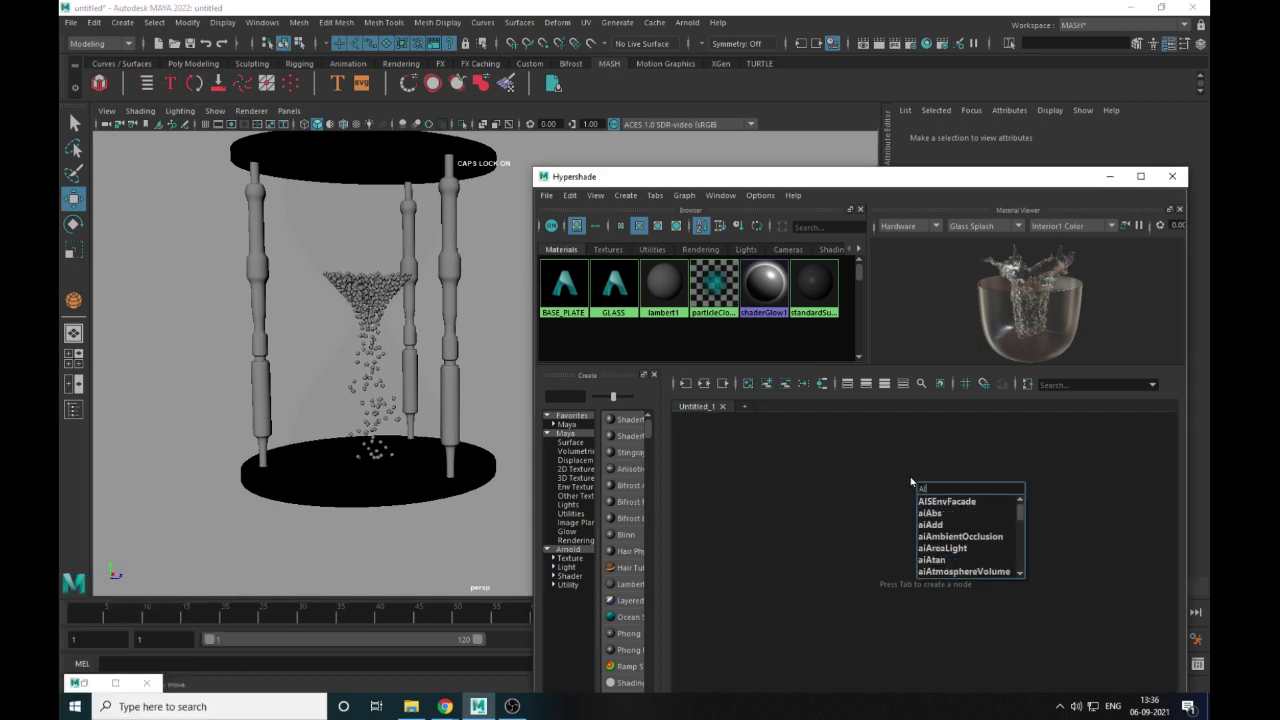
text(ST)
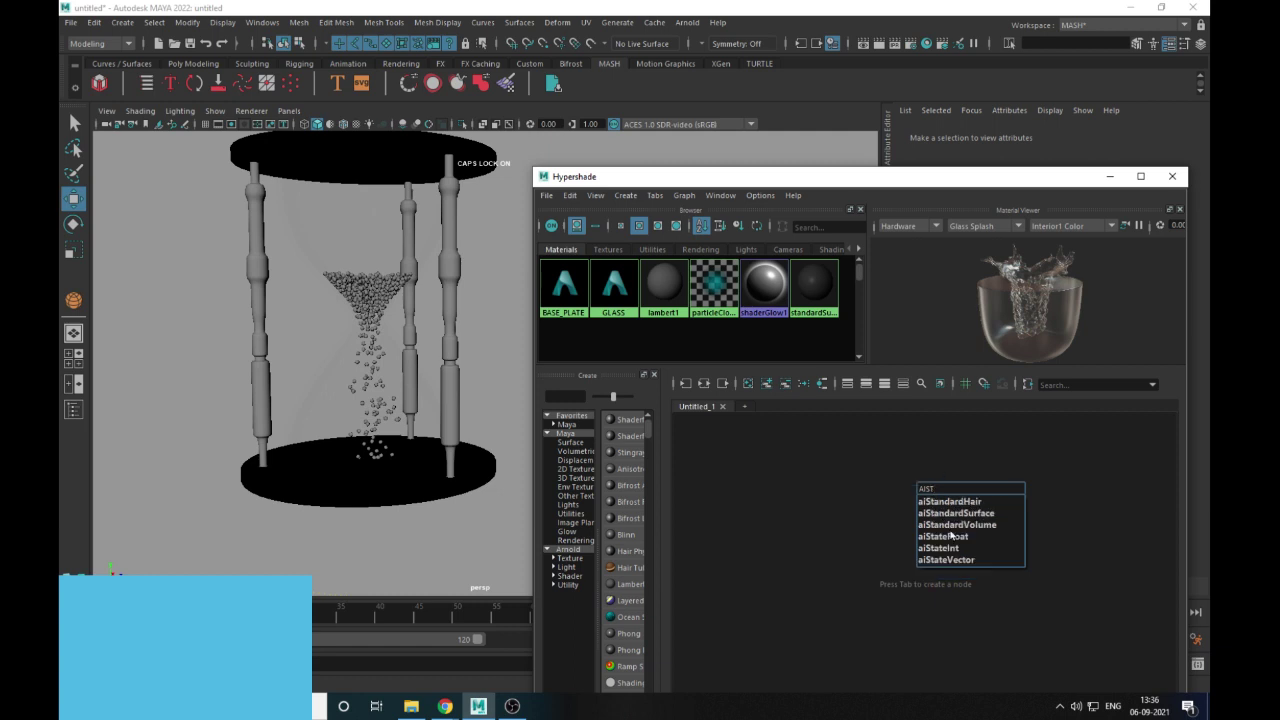
click(956, 514)
alt+middle_drag(924, 475, 886, 521)
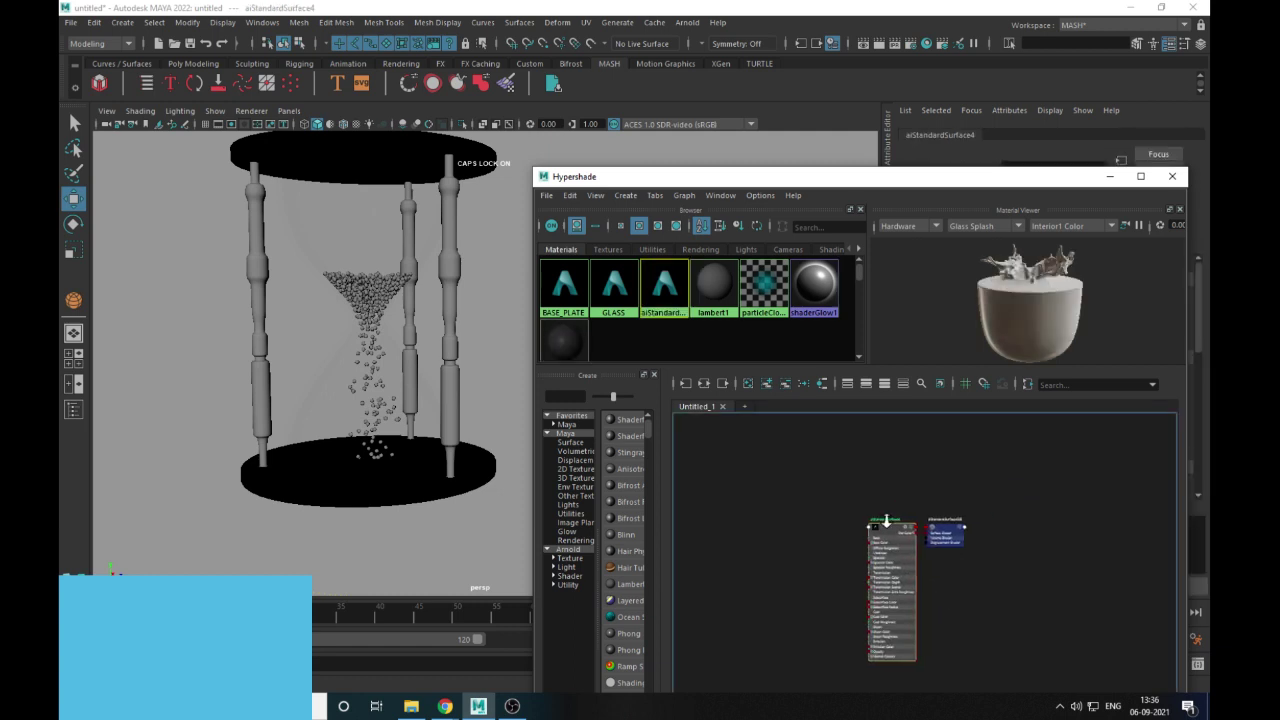
Rename the new aiStandardSurface node as SUPPORTING_ROD
scroll(886, 520, up, 5)
double_click(928, 484)
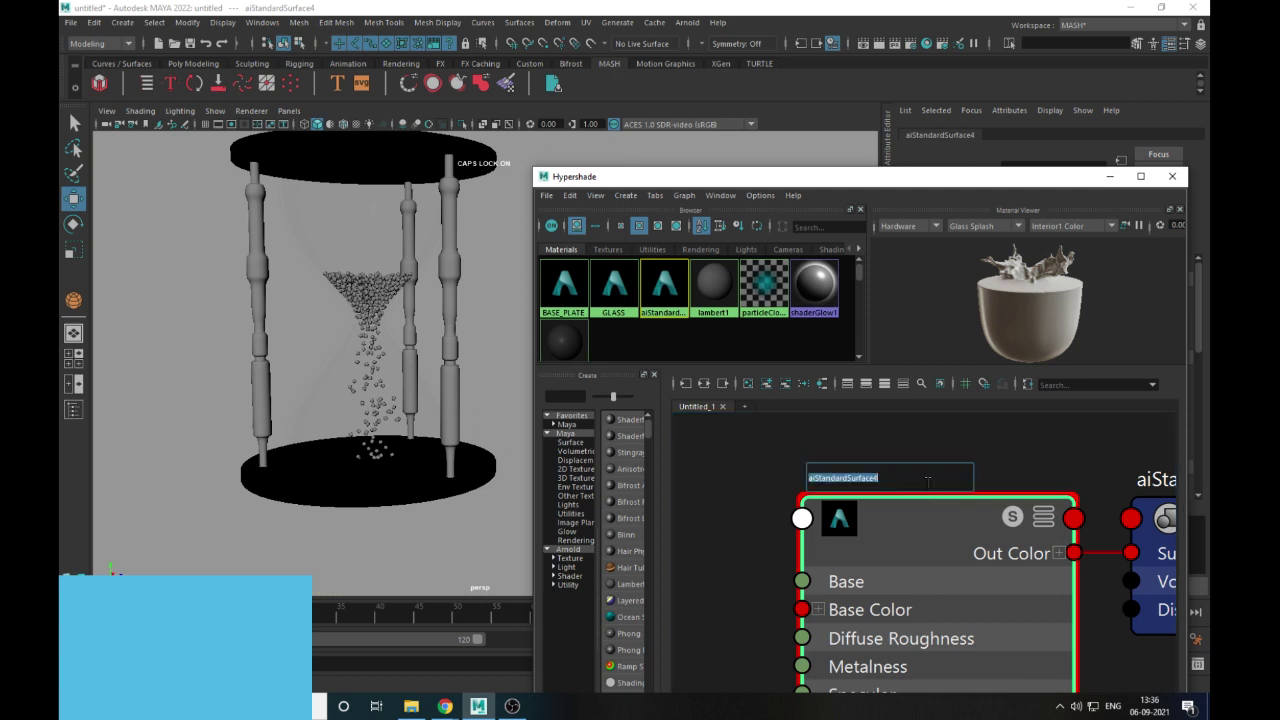
text(SUPPORTING_ROD)
key(Return)
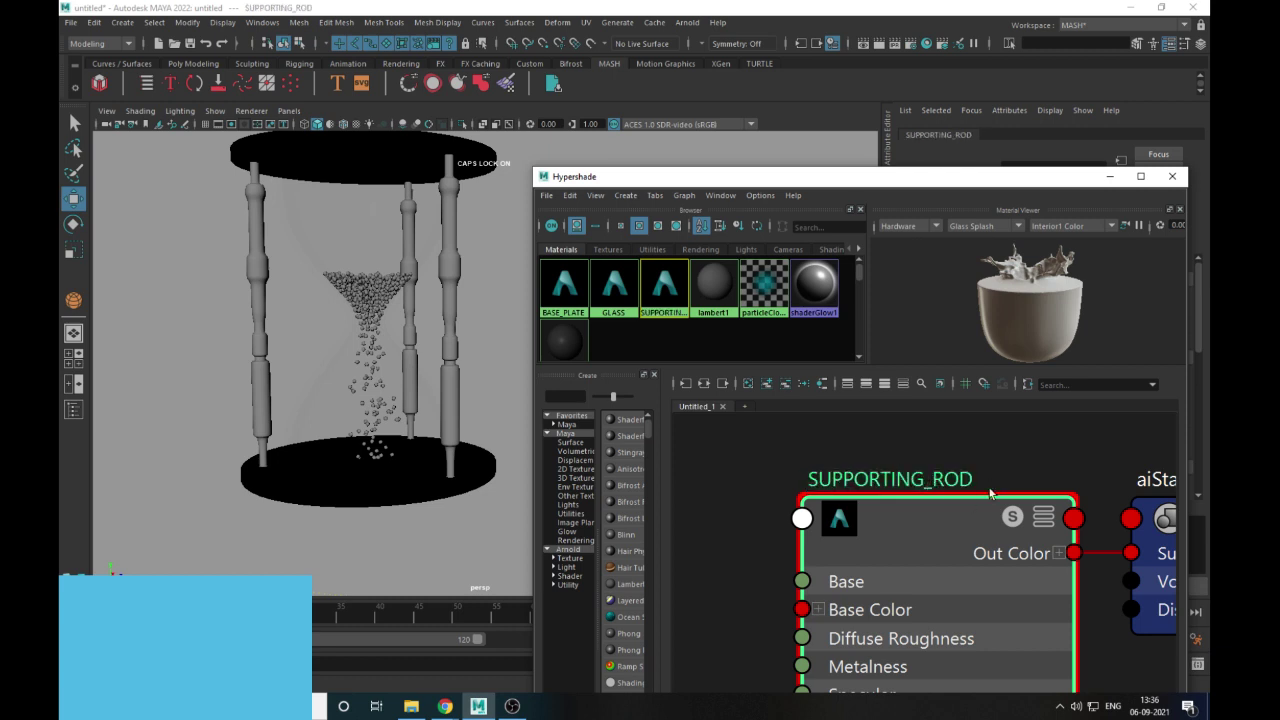
Assign the SUPPORTING_ROD material to all three supporting rods of the hourglass
scroll(990, 493, down, 2)
click(450, 405)
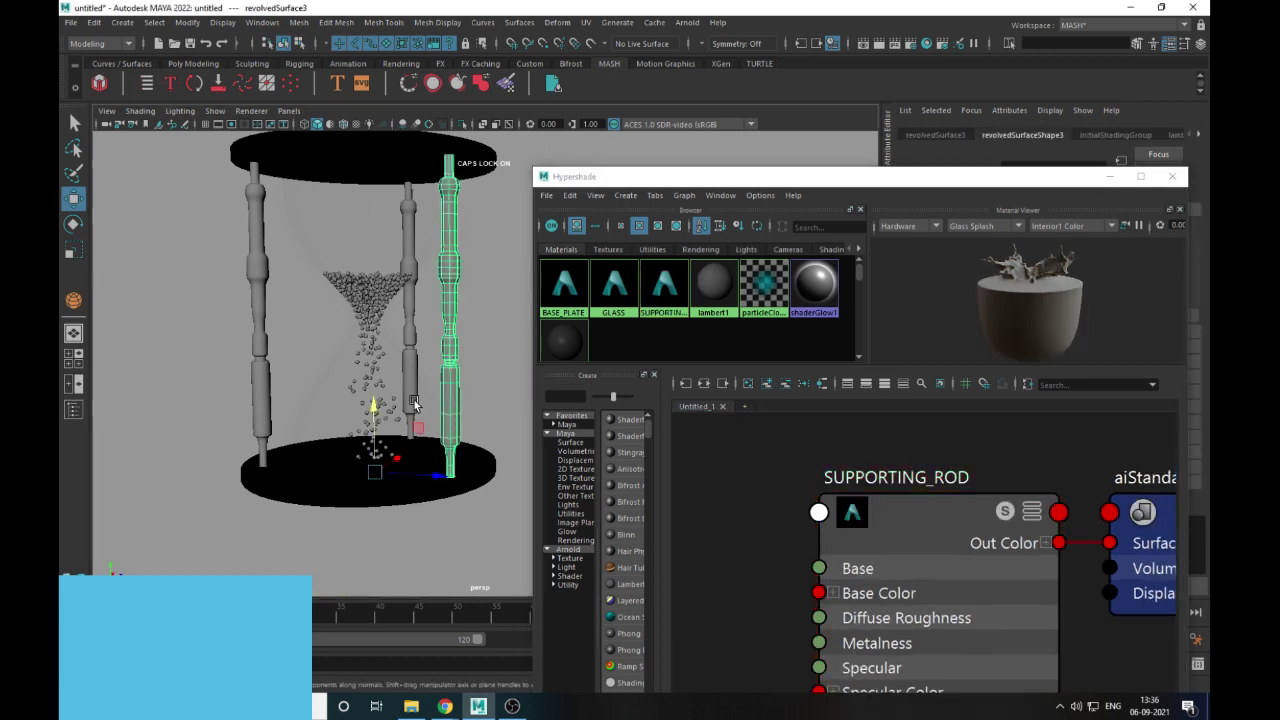
click(414, 396)
click(431, 375)
shift+click(414, 336)
shift+click(264, 342)
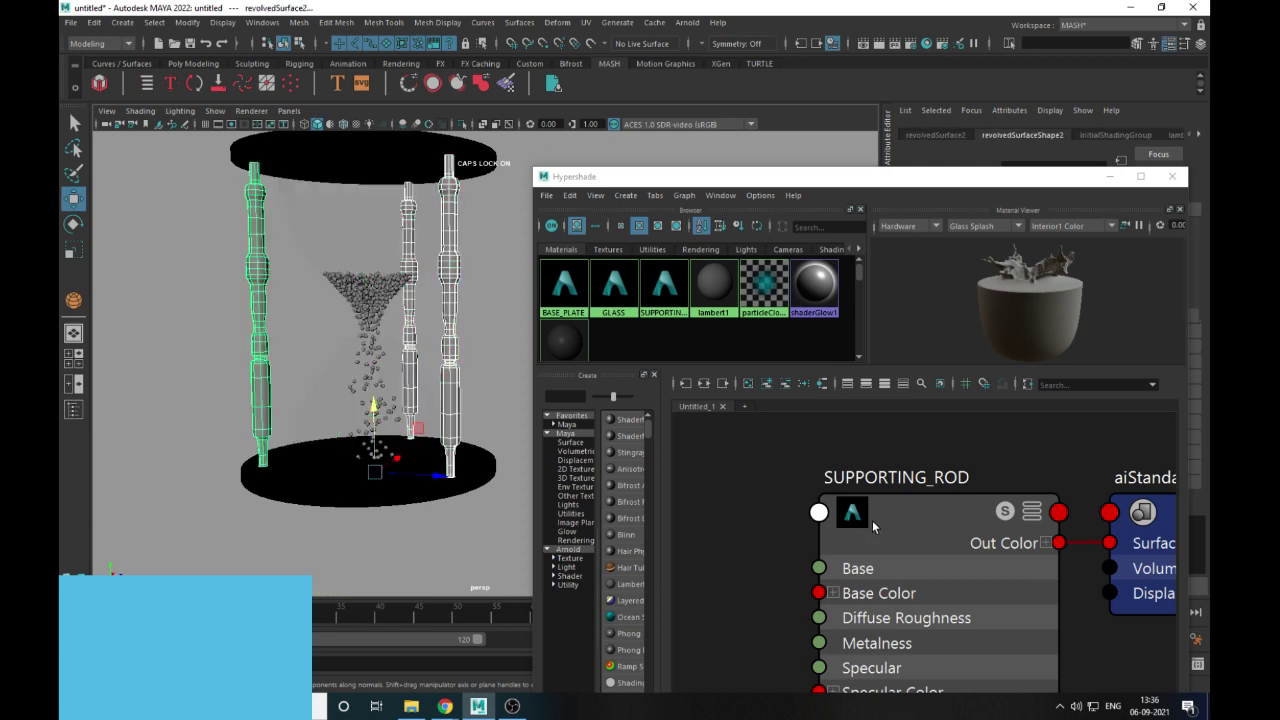
right_drag(894, 517, 886, 427)
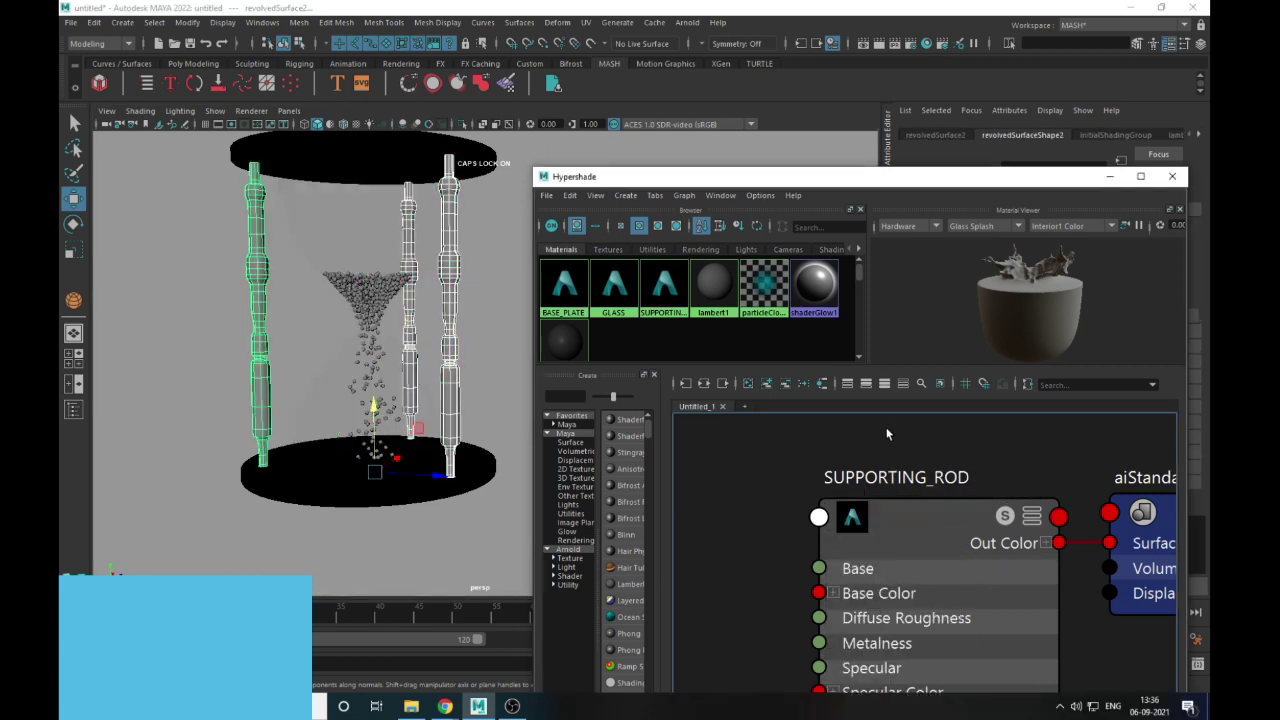
Add a file texture node to the SUPPORTING_ROD shader graph
click(921, 509)
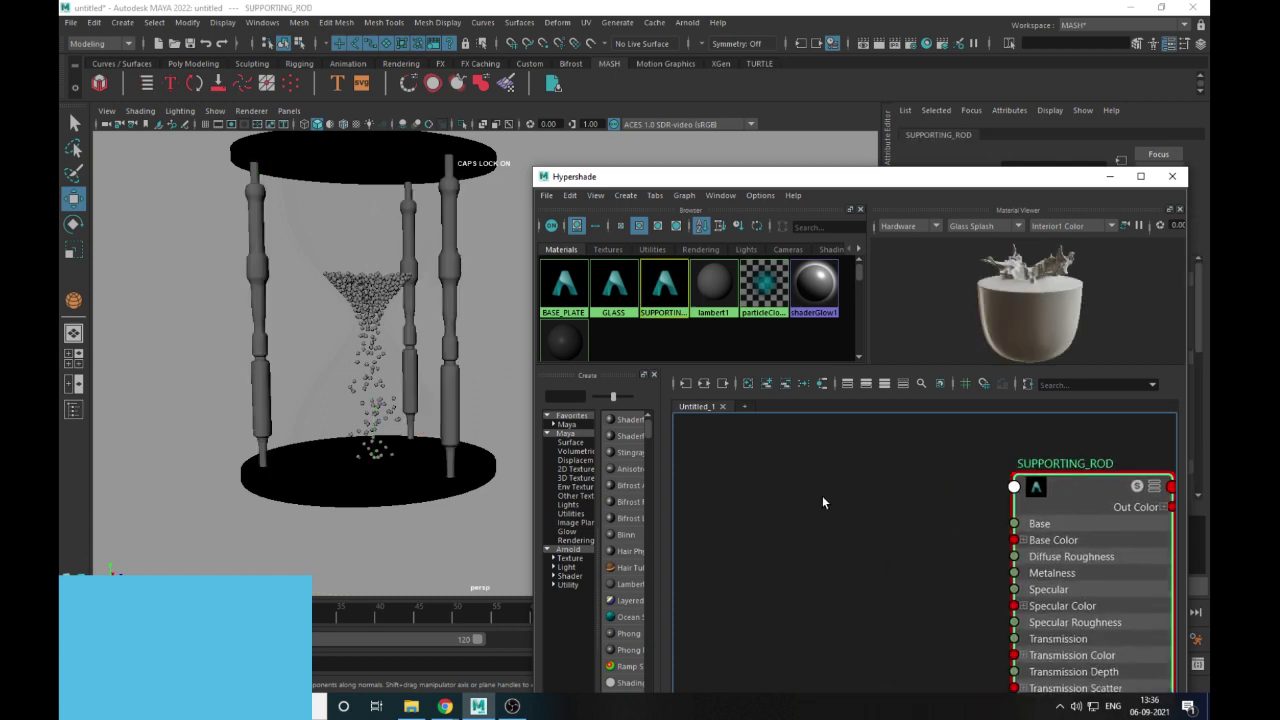
click(828, 498)
key(Tab)
text(FILE)
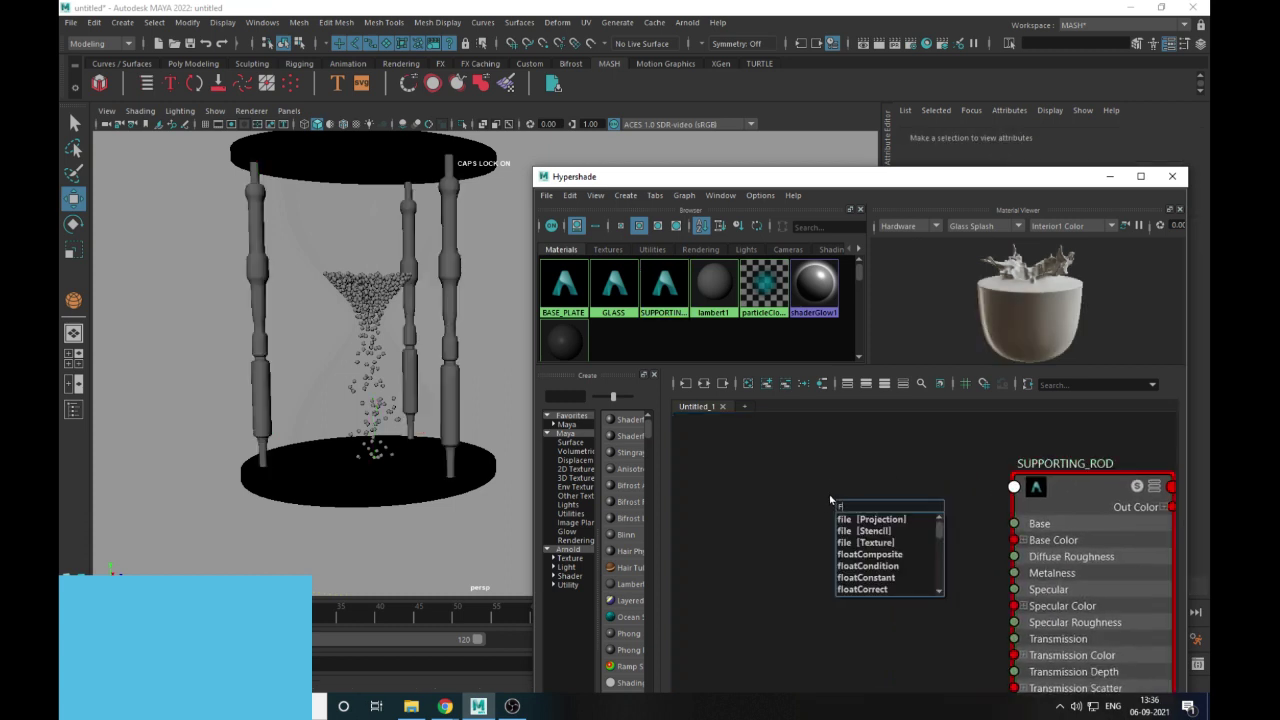
click(876, 543)
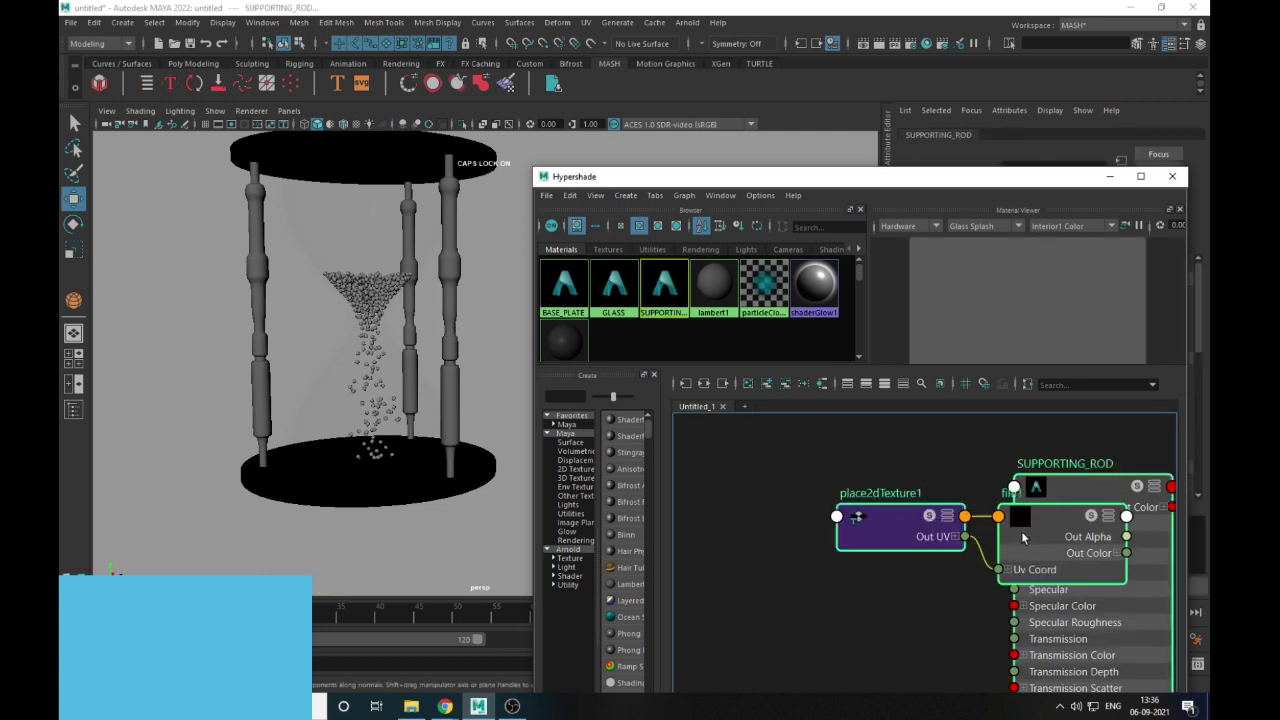
Space out the overlapping nodes and connect the file texture's Out Color to the SUPPORTING_ROD shader's Base Color
drag(1022, 532, 909, 528)
click(1014, 494)
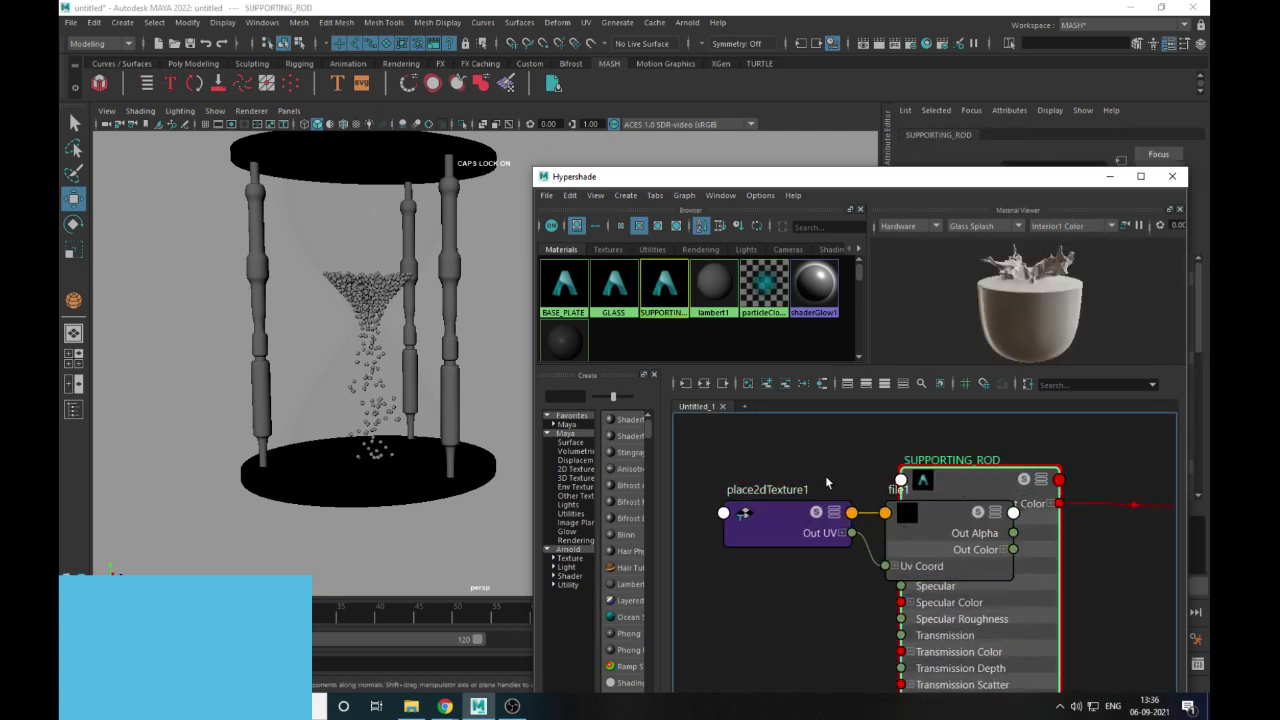
drag(988, 493, 1107, 491)
drag(993, 550, 1019, 534)
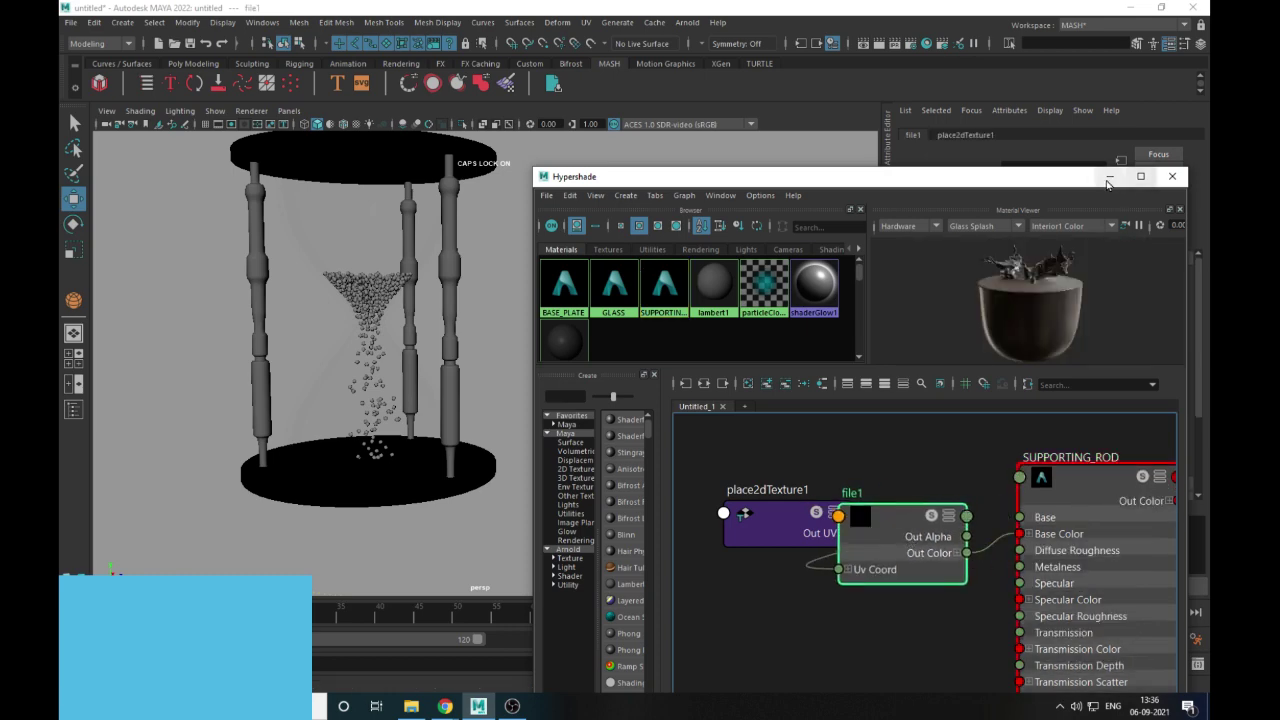
Load wood.jpeg from the parent textures folder as the file node's image
drag(1032, 180, 800, 166)
click(1180, 321)
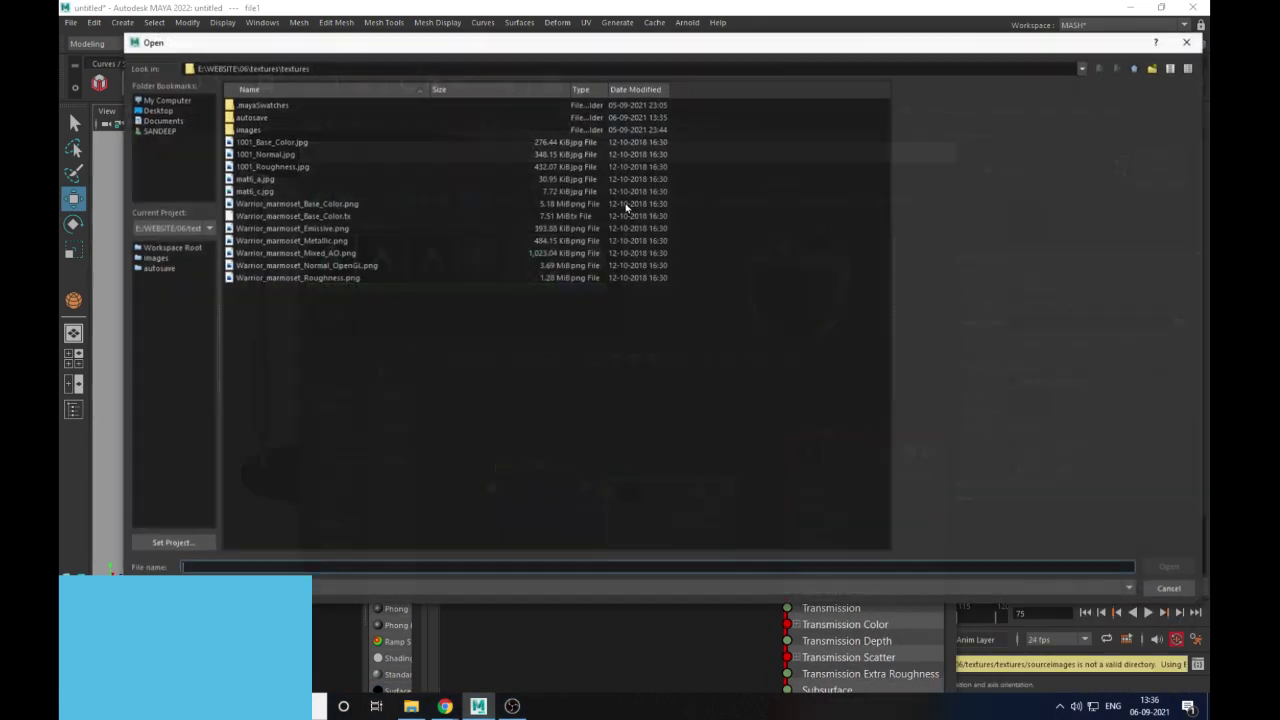
click(1133, 68)
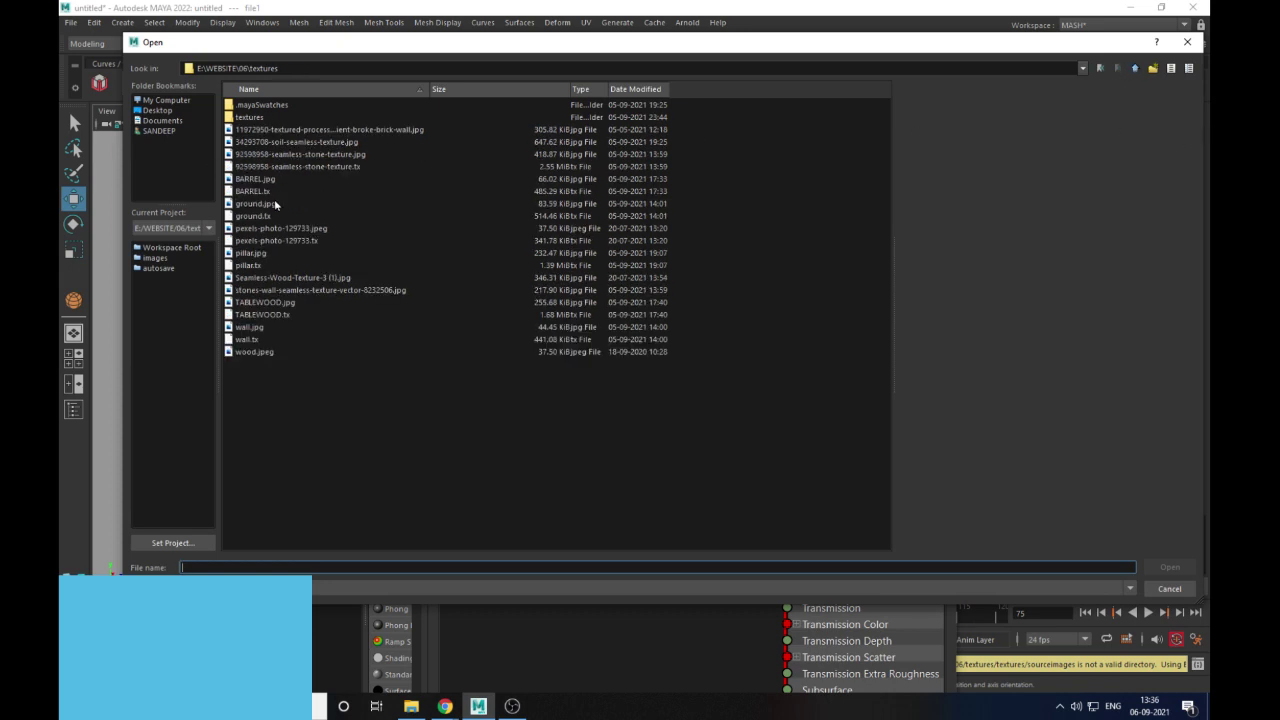
click(241, 353)
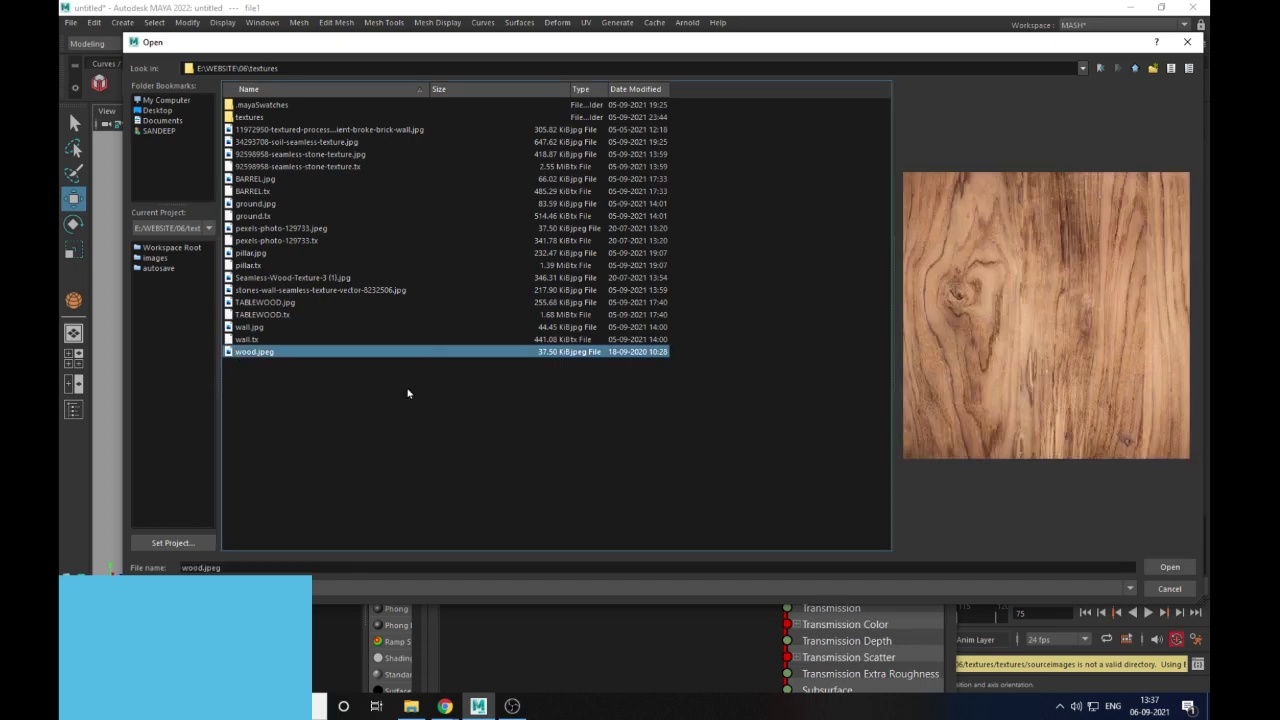
click(1167, 569)
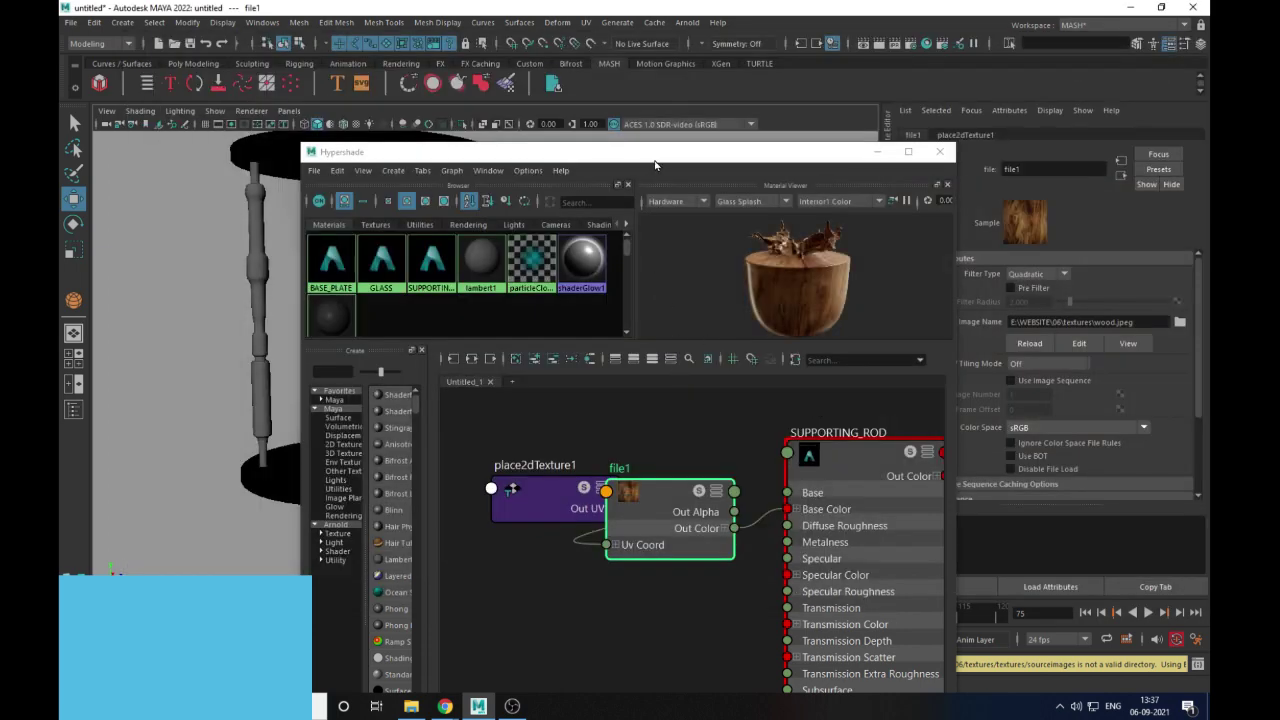
Show the viewport in textured display and examine the wood texture on the supporting rods from several angles
drag(655, 164, 931, 224)
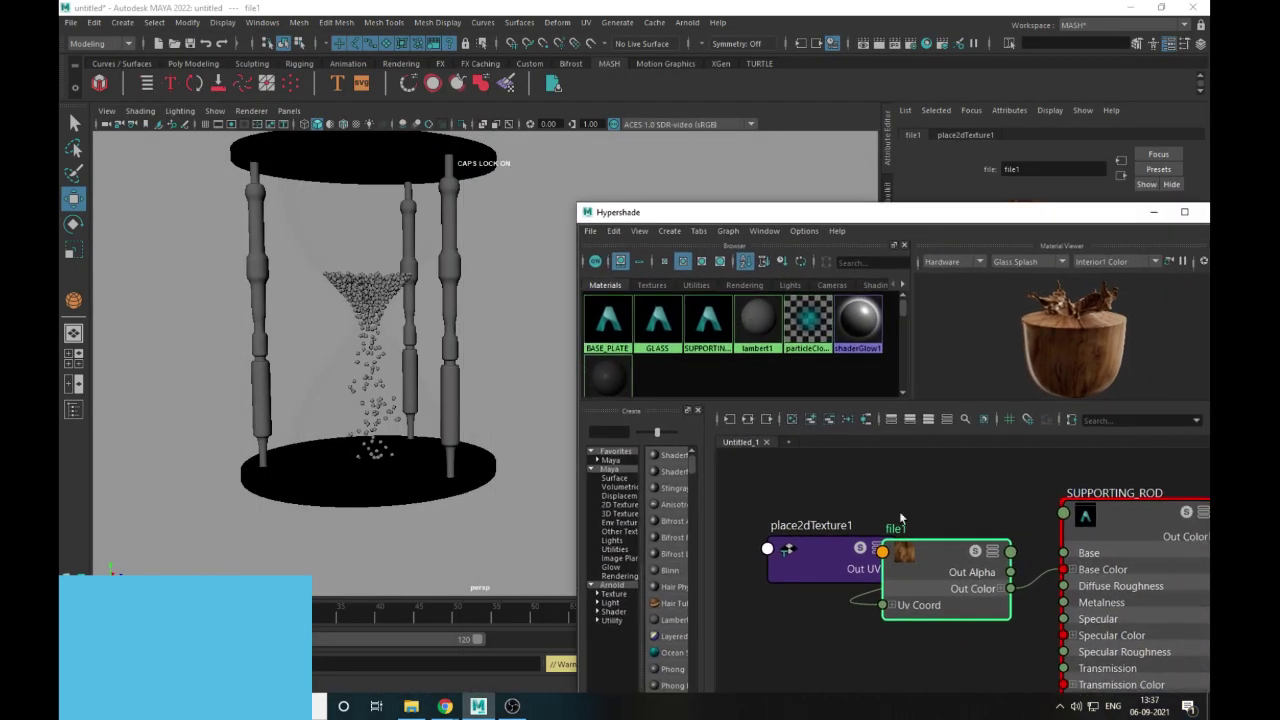
key(7)
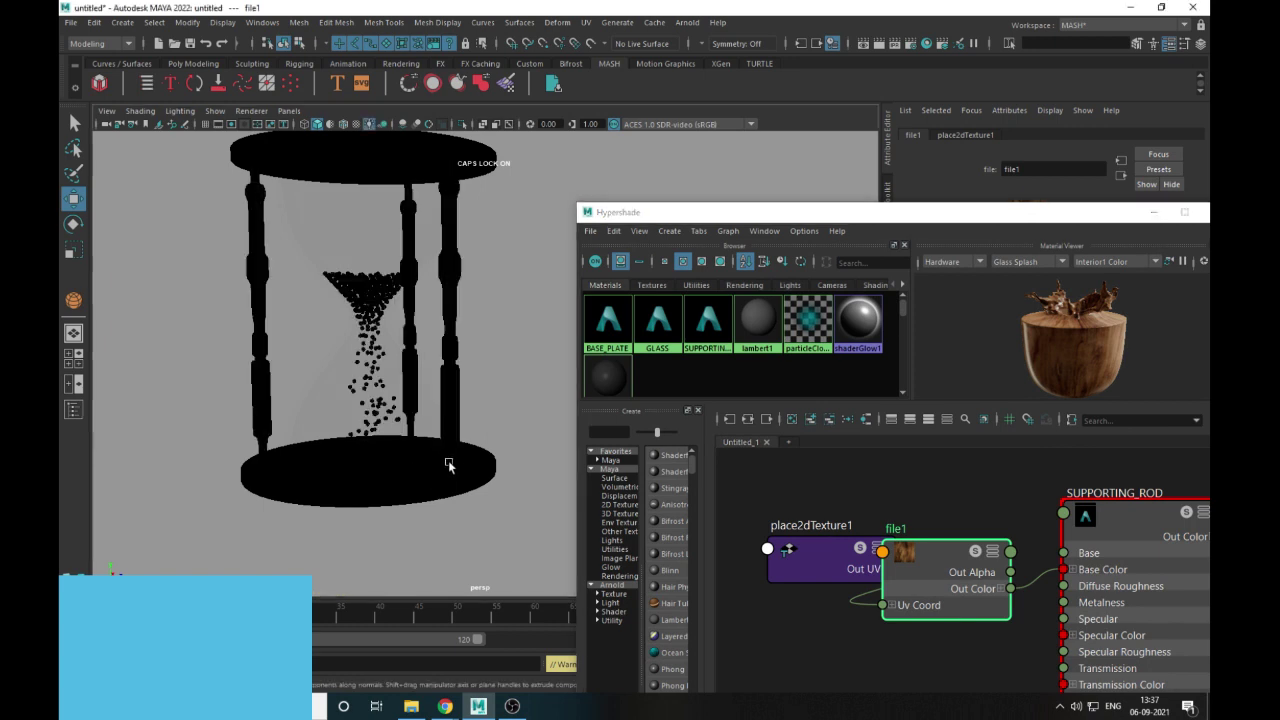
key(6)
alt+drag(467, 444, 437, 451)
alt+right_drag(437, 451, 332, 495)
alt+drag(332, 495, 429, 489)
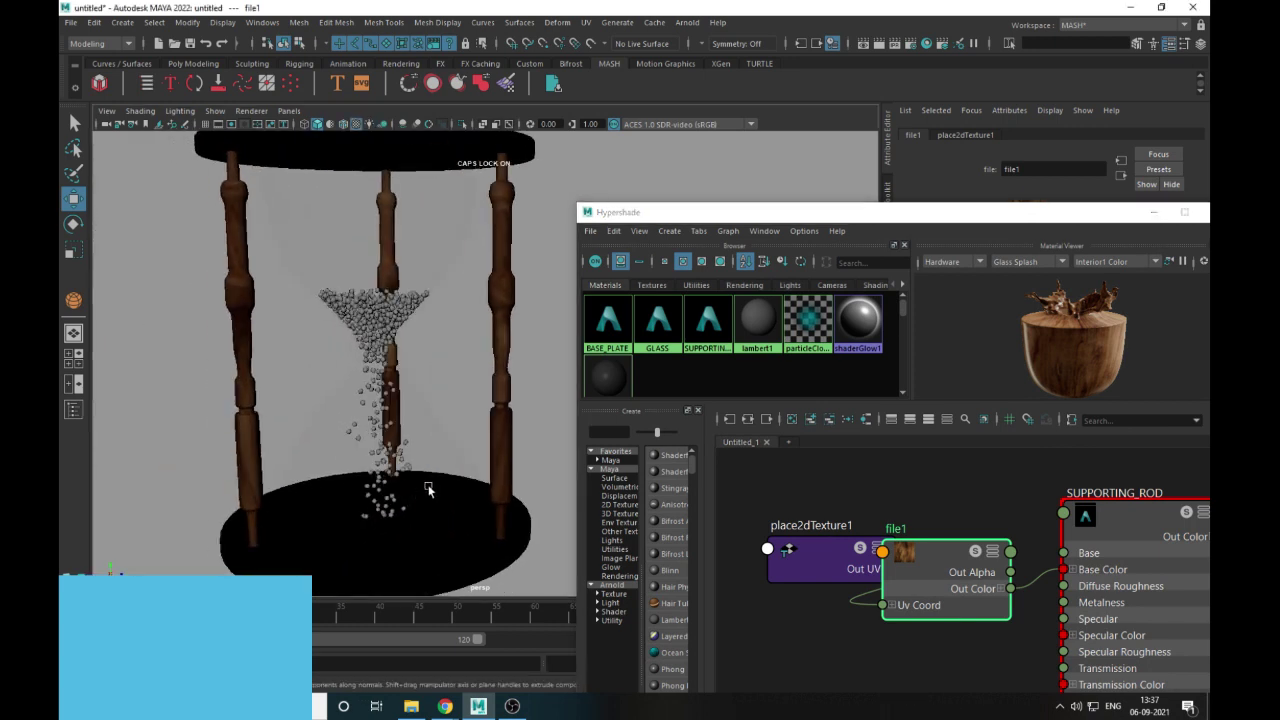
alt+right_drag(429, 489, 366, 426)
alt+drag(366, 426, 445, 431)
drag(1079, 219, 1209, 219)
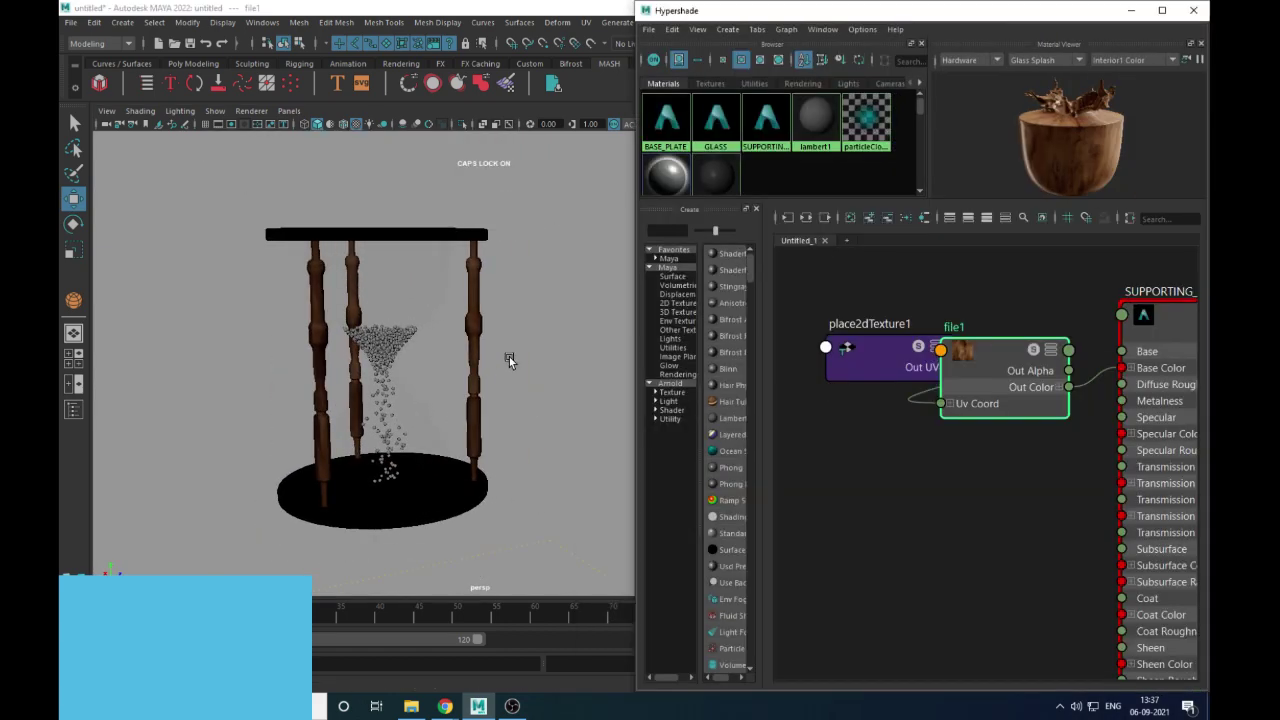
Minimize the Hypershade and draw a flat polygon cylinder beside the hourglass, about 9.57 in radius and 0.26 high
alt+right_drag(508, 359, 503, 334)
click(1136, 18)
click(1131, 10)
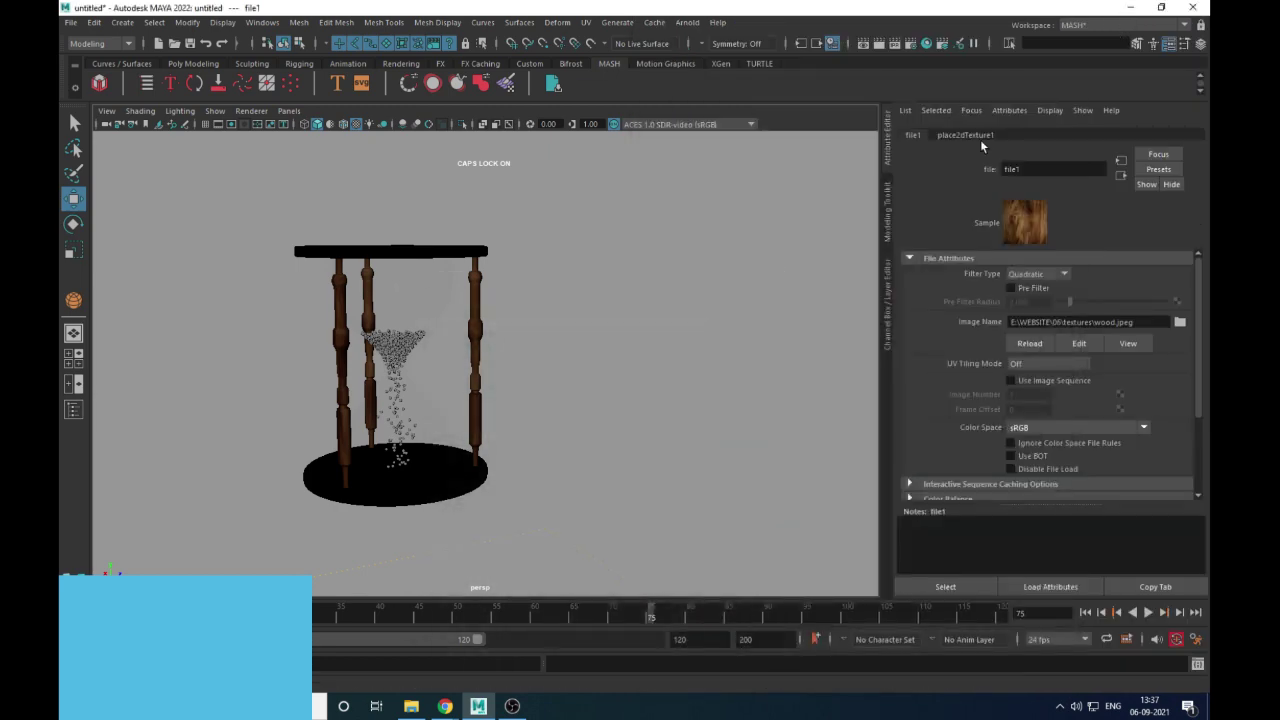
alt+drag(650, 440, 705, 330)
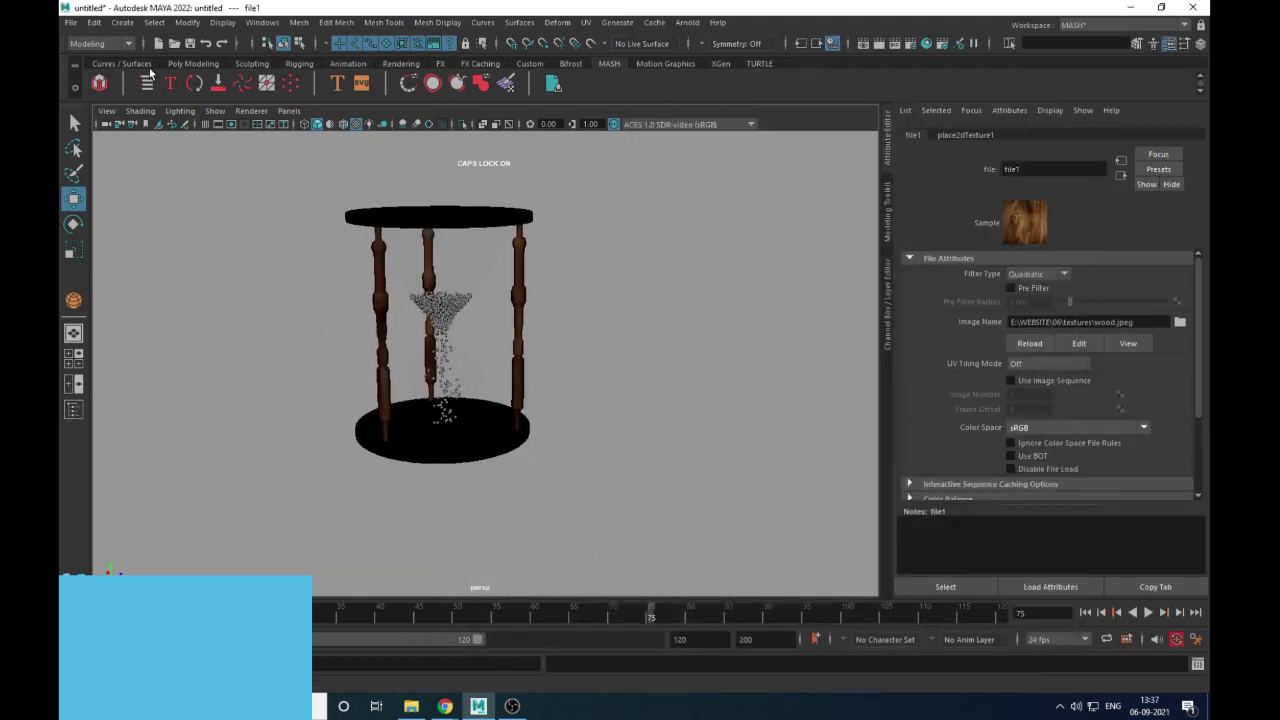
click(94, 22)
mouse_move(122, 22)
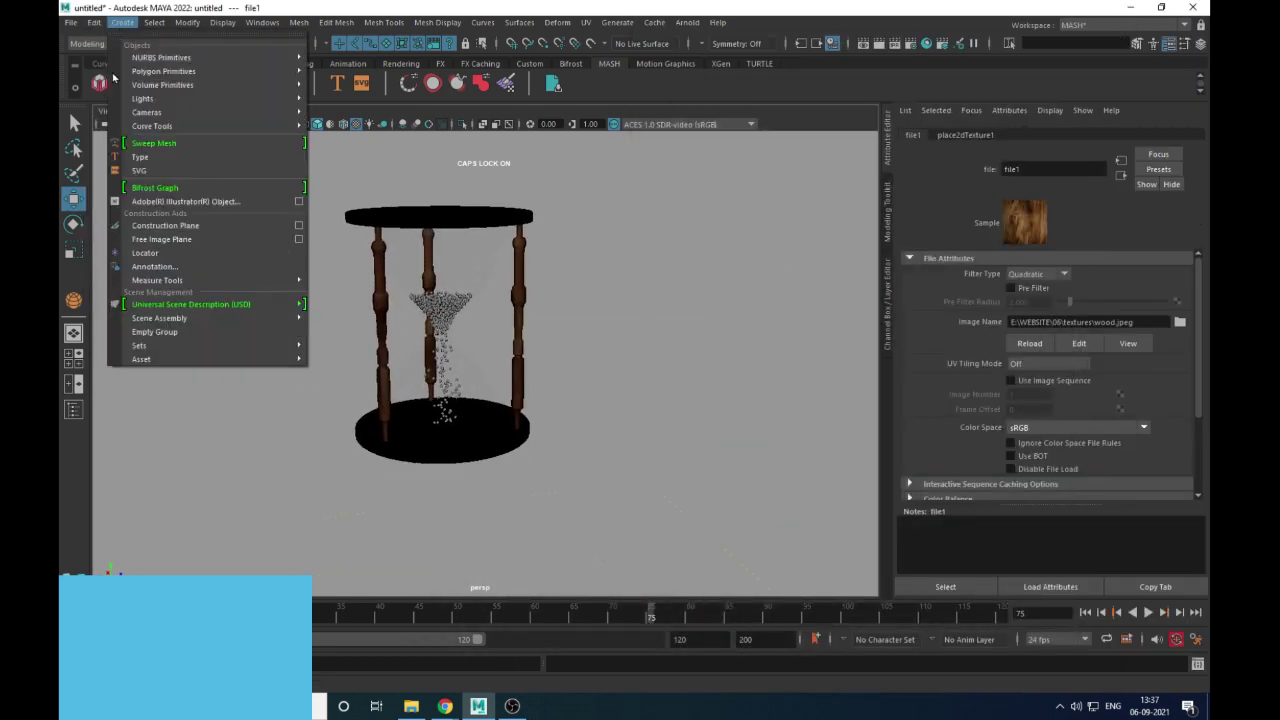
mouse_move(160, 71)
click(344, 99)
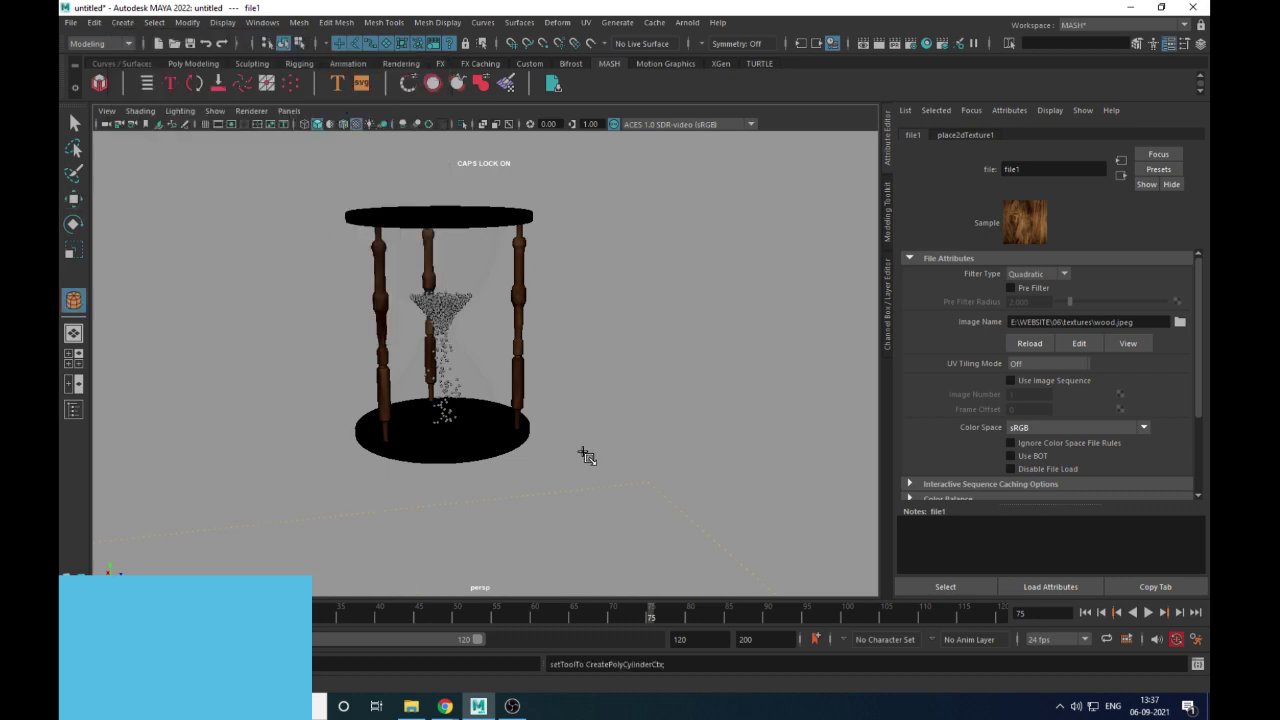
drag(600, 406, 663, 397)
alt+right_drag(706, 427, 554, 372)
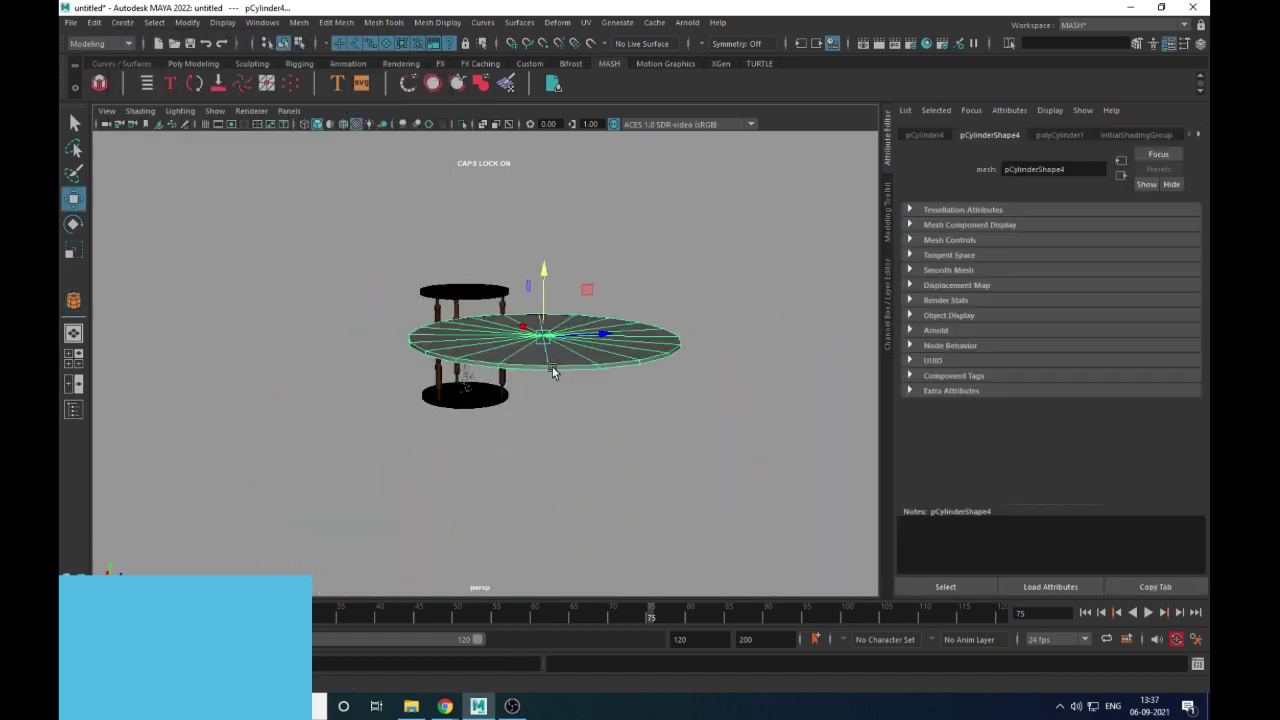
Lower the flat cylinder to floor level and centre it beneath the hourglass
alt+drag(554, 372, 598, 372)
drag(580, 254, 553, 364)
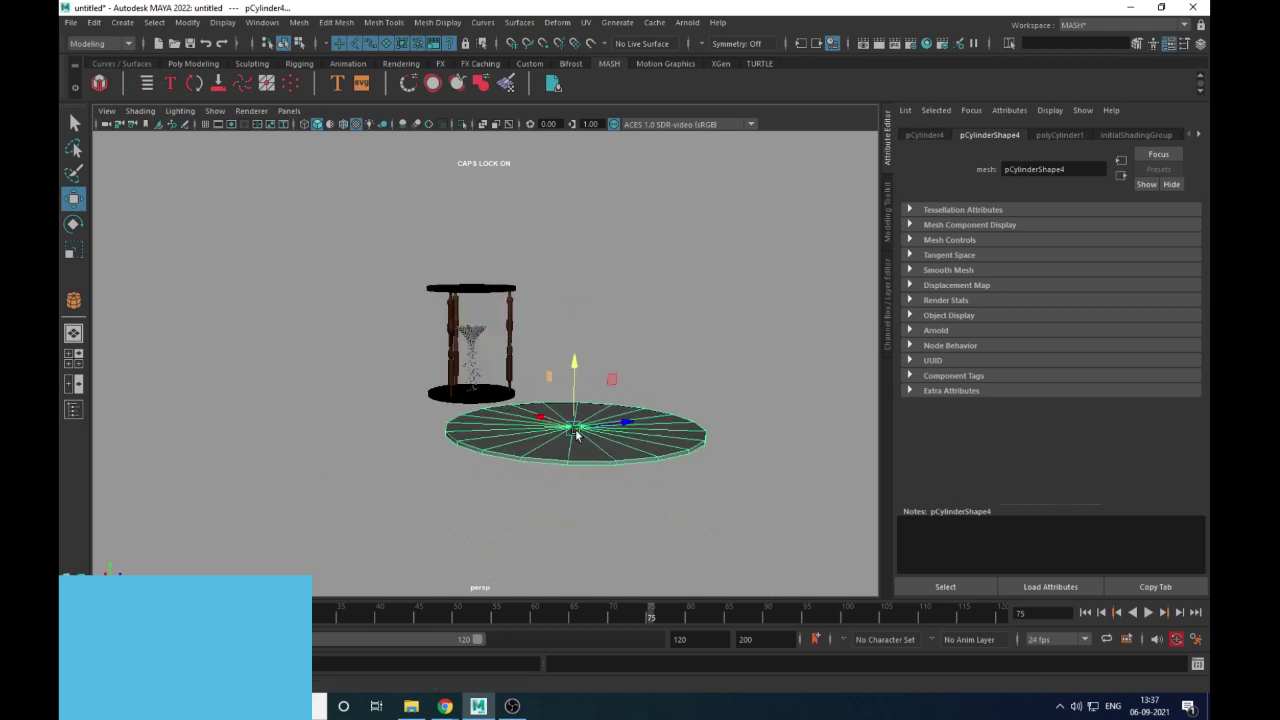
alt+drag(621, 524, 705, 537)
drag(585, 417, 470, 401)
alt+drag(549, 453, 476, 446)
drag(558, 406, 545, 406)
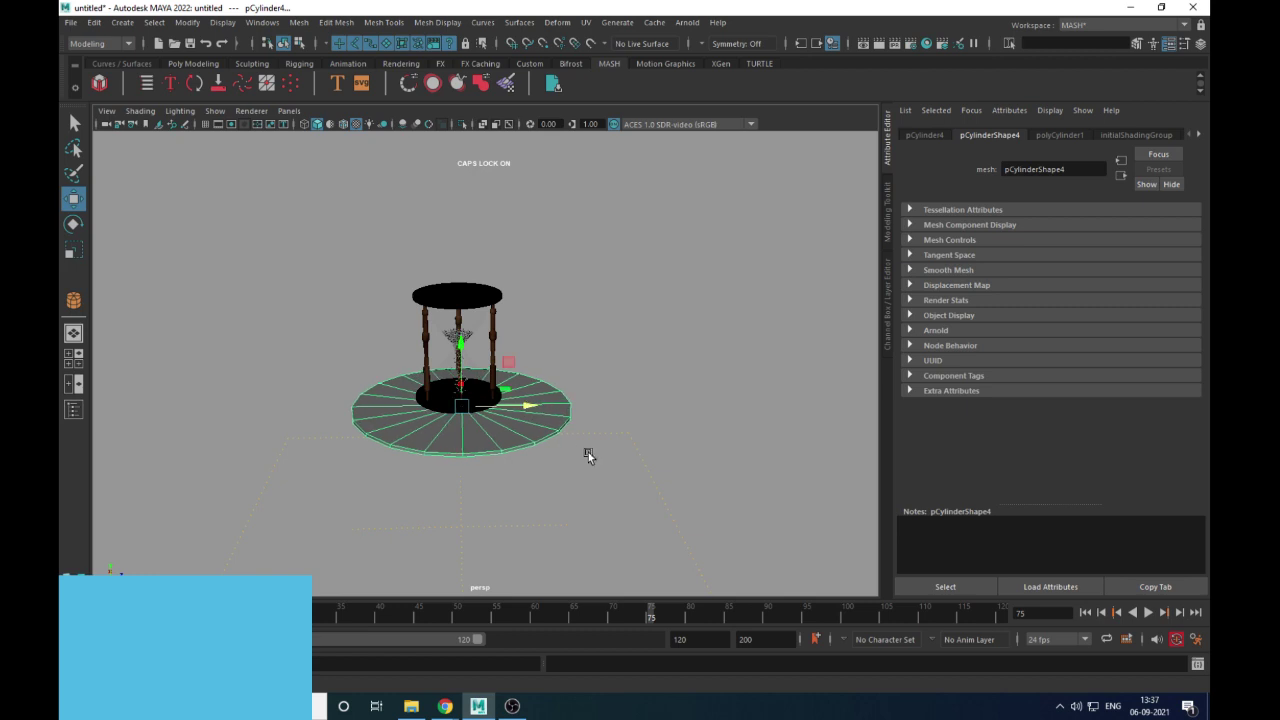
In the front view, adjust the disc's height so it sits just under the hourglass's bottom plate, at about -7.16 in Y
key(space)
drag(590, 455, 605, 487)
alt+middle_drag(605, 487, 678, 370)
scroll(678, 370, down, 6)
alt+middle_drag(503, 476, 552, 306)
scroll(545, 350, up, 1)
mouse_move(495, 413)
mouse_down()
mouse_move(496, 386)
mouse_move(498, 397)
mouse_up()
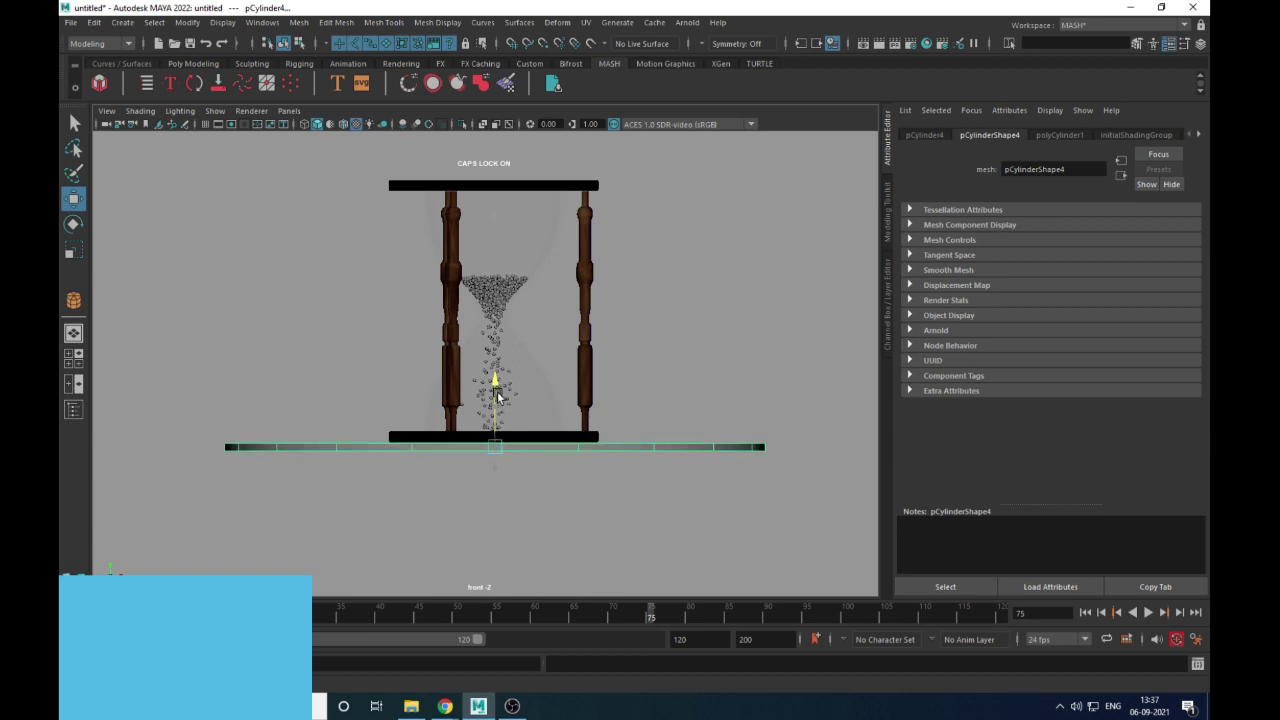
key(space)
key(space)
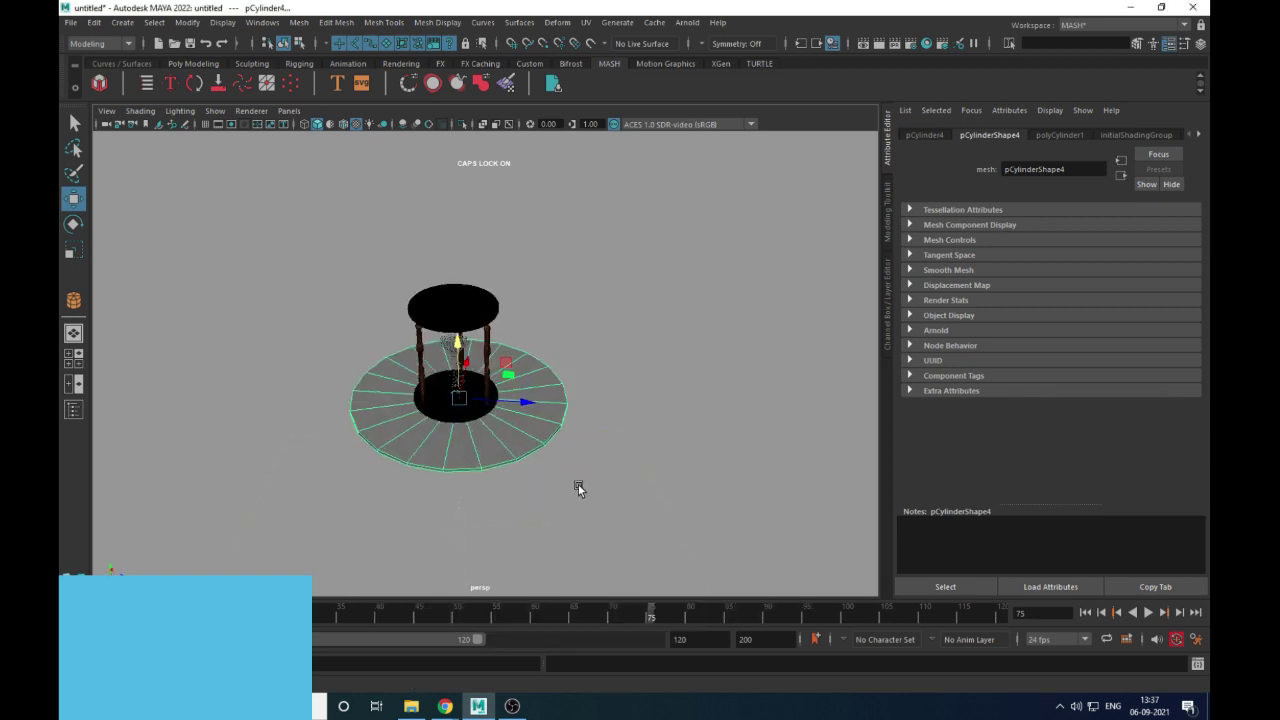
Scale the ground disc up uniformly to about 2.96
key(e)
key(r)
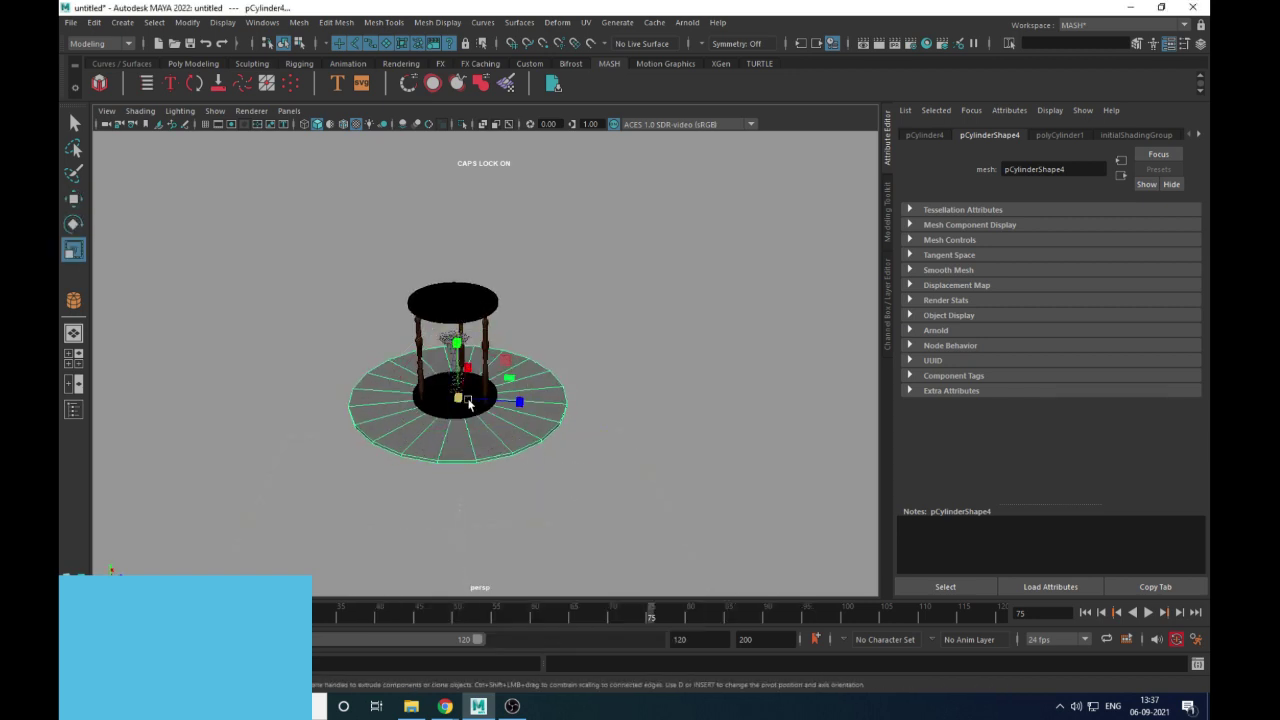
drag(505, 380, 600, 404)
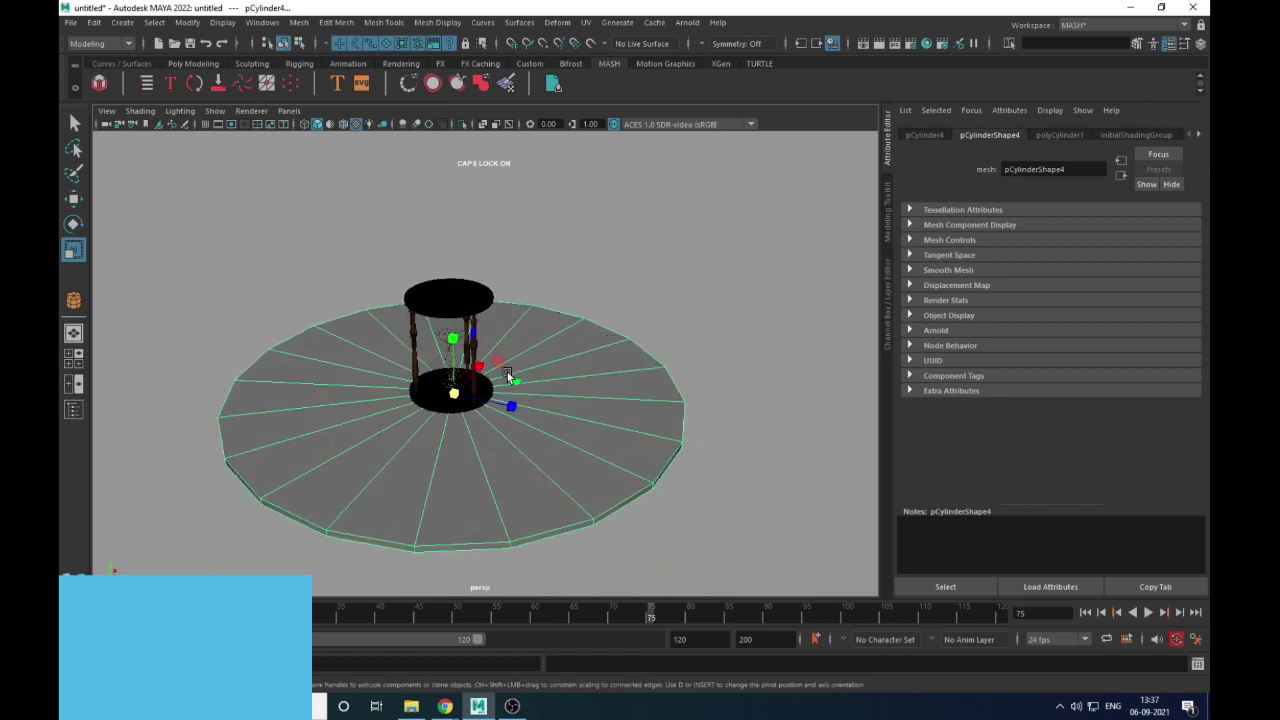
drag(454, 393, 676, 263)
click(676, 263)
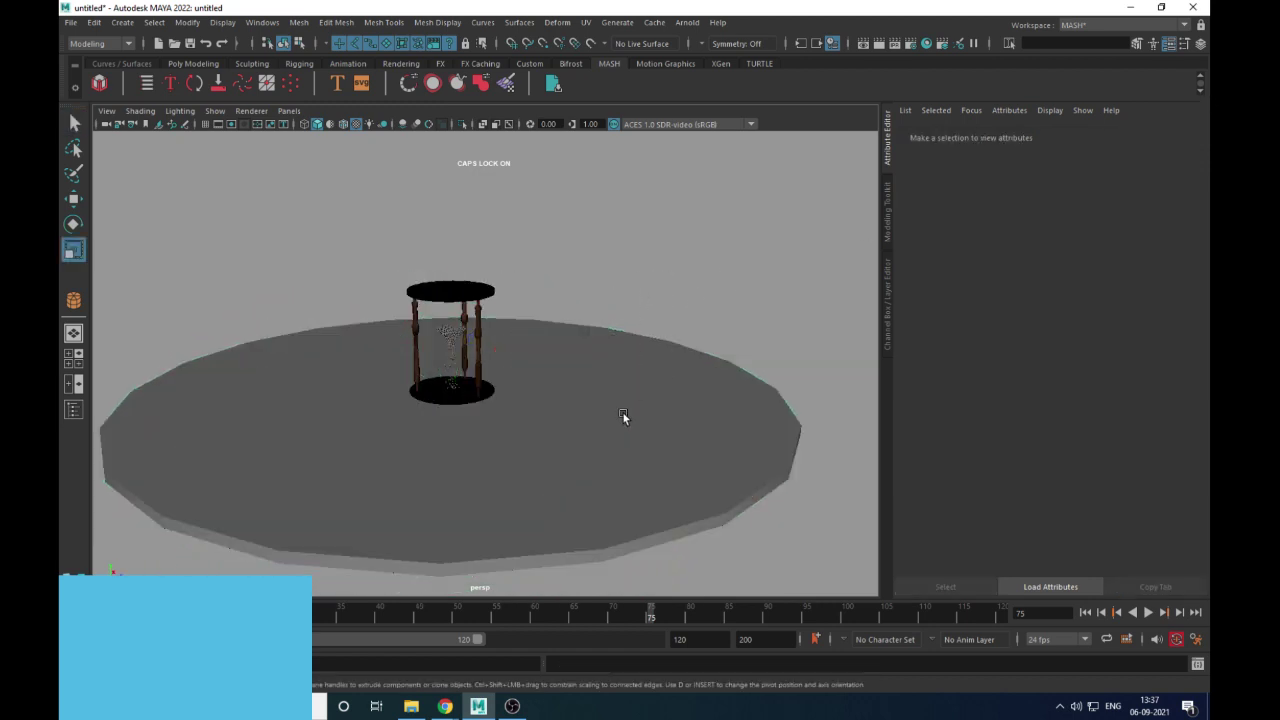
Set the ground disc's Subdivisions Axis to 50 to smooth its outline
click(622, 411)
key(ctrl+a)
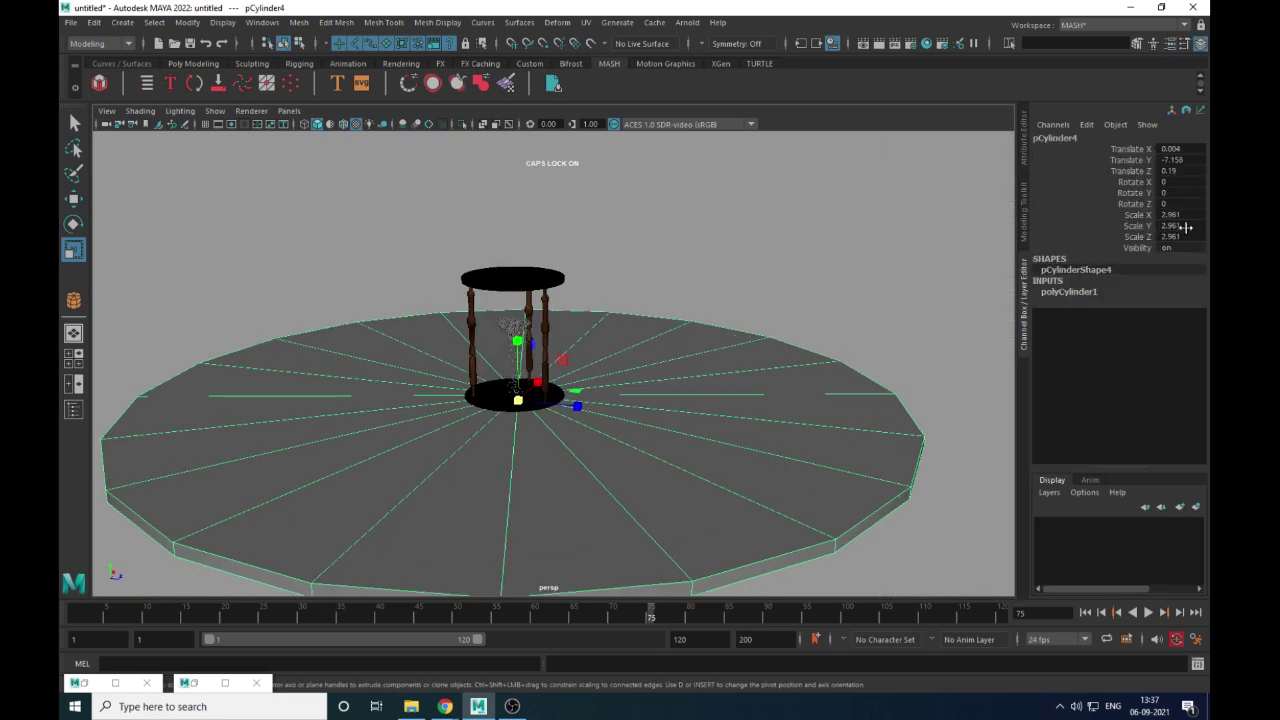
click(1063, 292)
click(1122, 325)
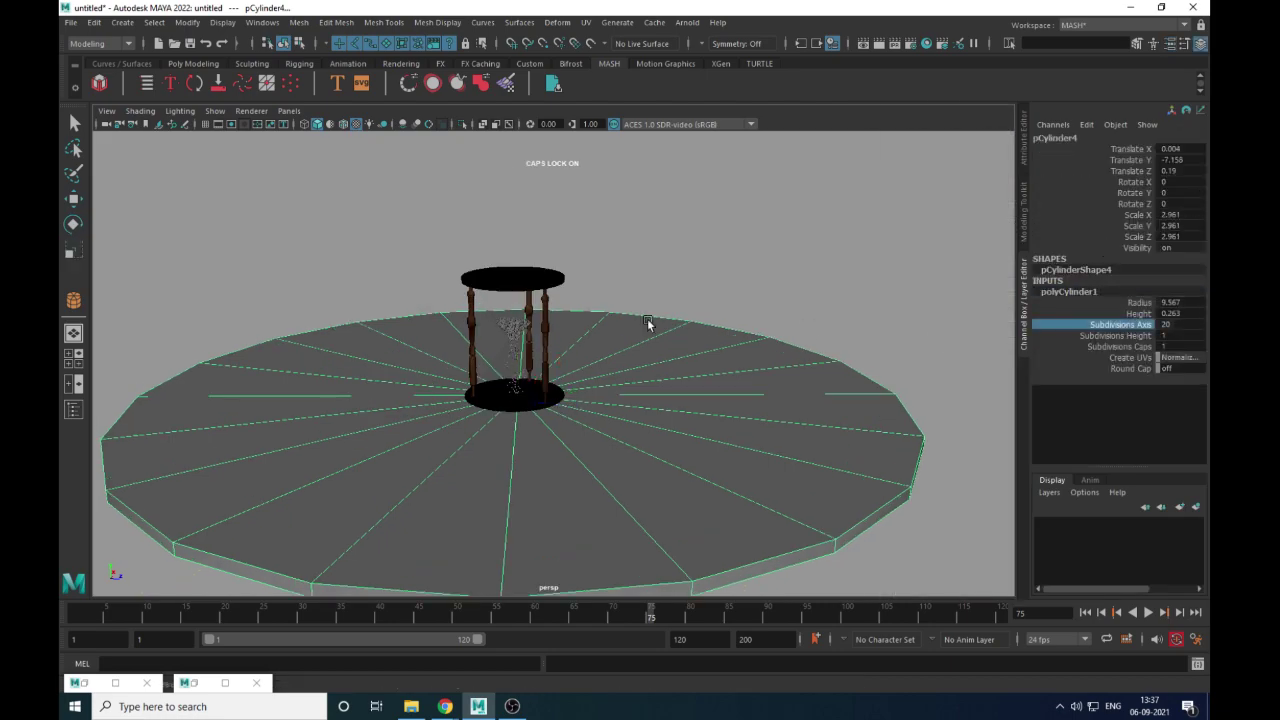
middle_drag(648, 323, 900, 322)
alt+drag(700, 325, 563, 329)
alt+right_drag(563, 329, 731, 459)
alt+drag(730, 460, 735, 430)
click(1146, 345)
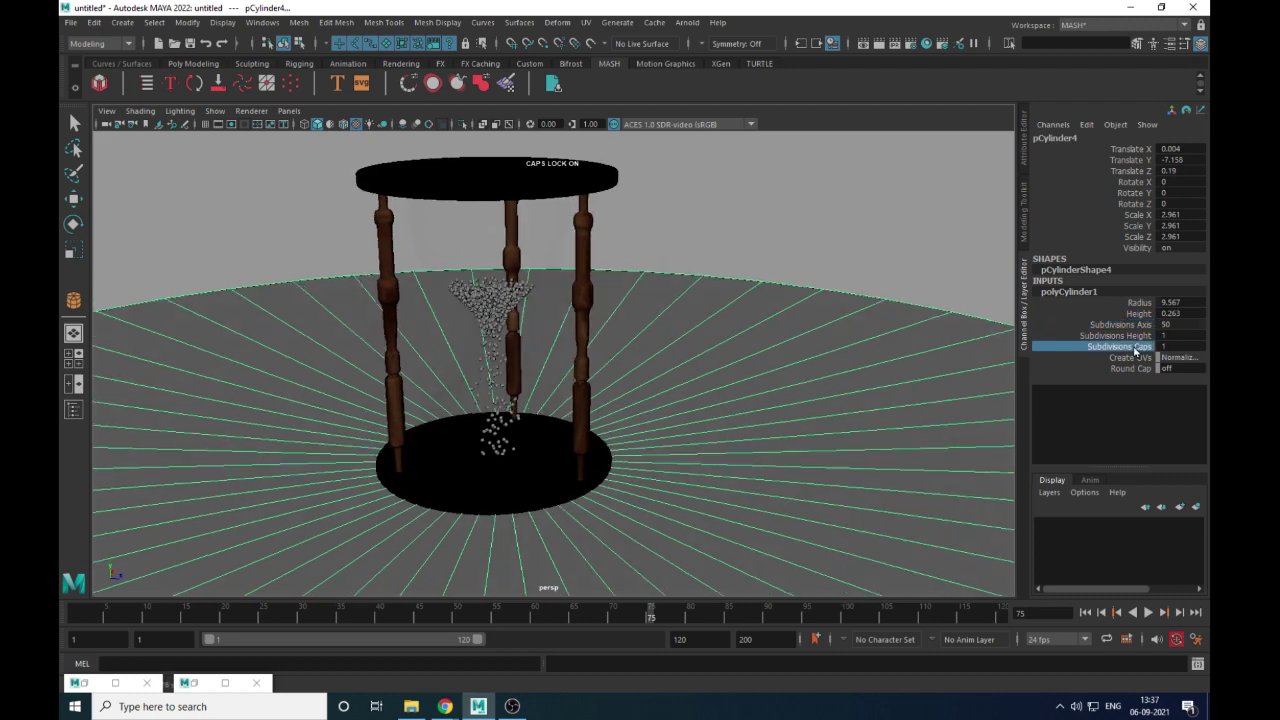
click(754, 250)
alt+drag(754, 248, 738, 356)
scroll(738, 356, down, 5)
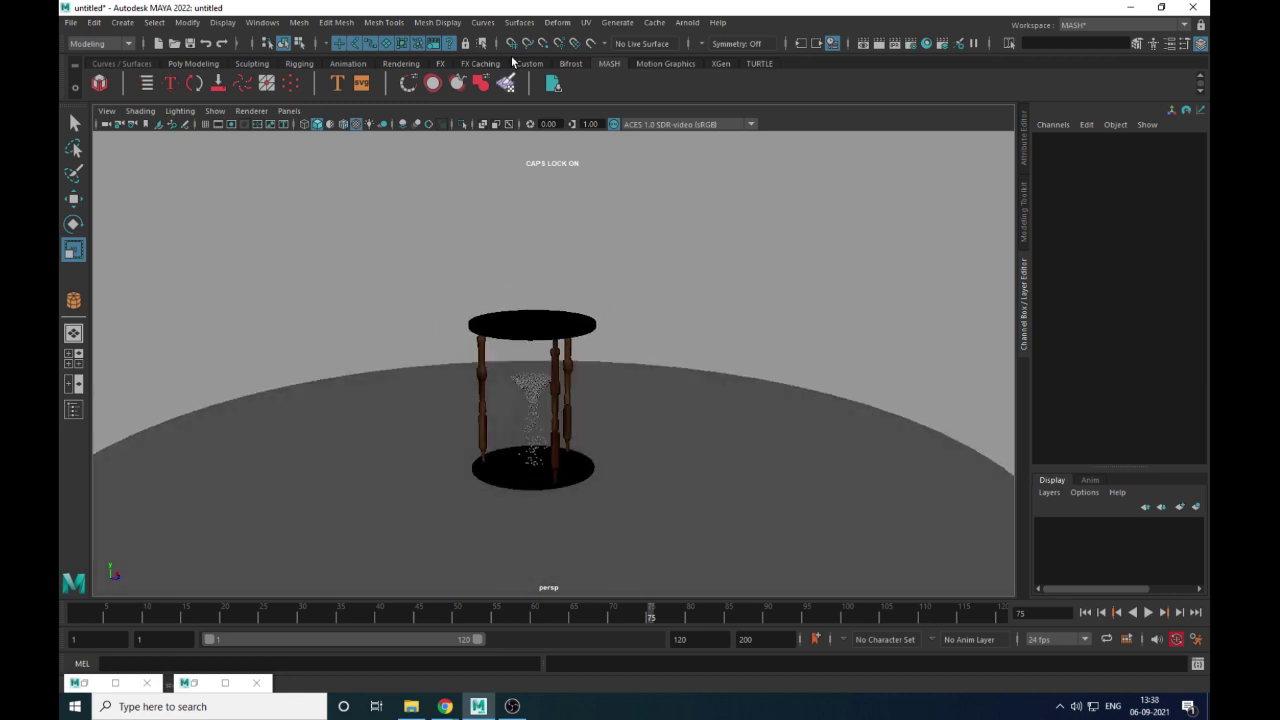
Create an Arnold area light and move it up and away from the hourglass to about X -4.6, Y 7.56, Z 16.21
click(687, 22)
mouse_move(750, 91)
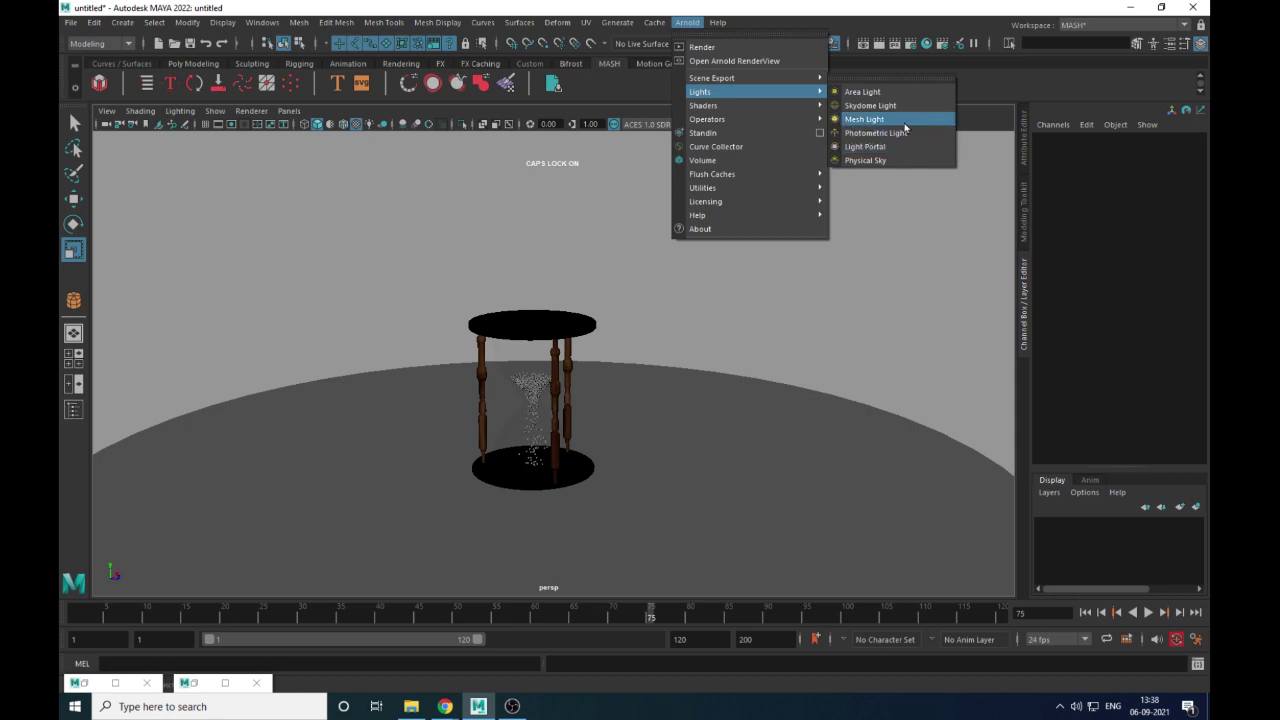
click(860, 91)
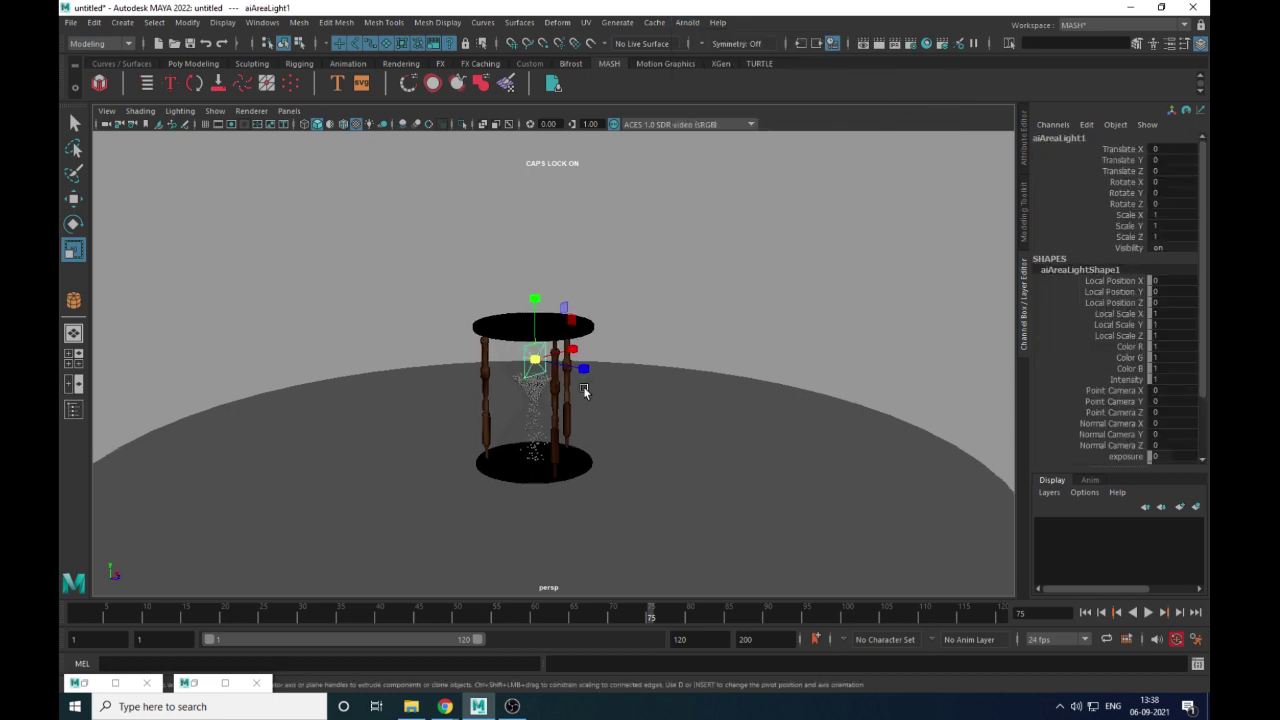
key(w)
drag(582, 374, 676, 440)
alt+drag(676, 440, 560, 462)
drag(582, 402, 313, 376)
drag(350, 318, 241, 280)
Tilt the area light to about -36° in X and move it to about X -4.68, Y 14.59, Z 19.68
key(e)
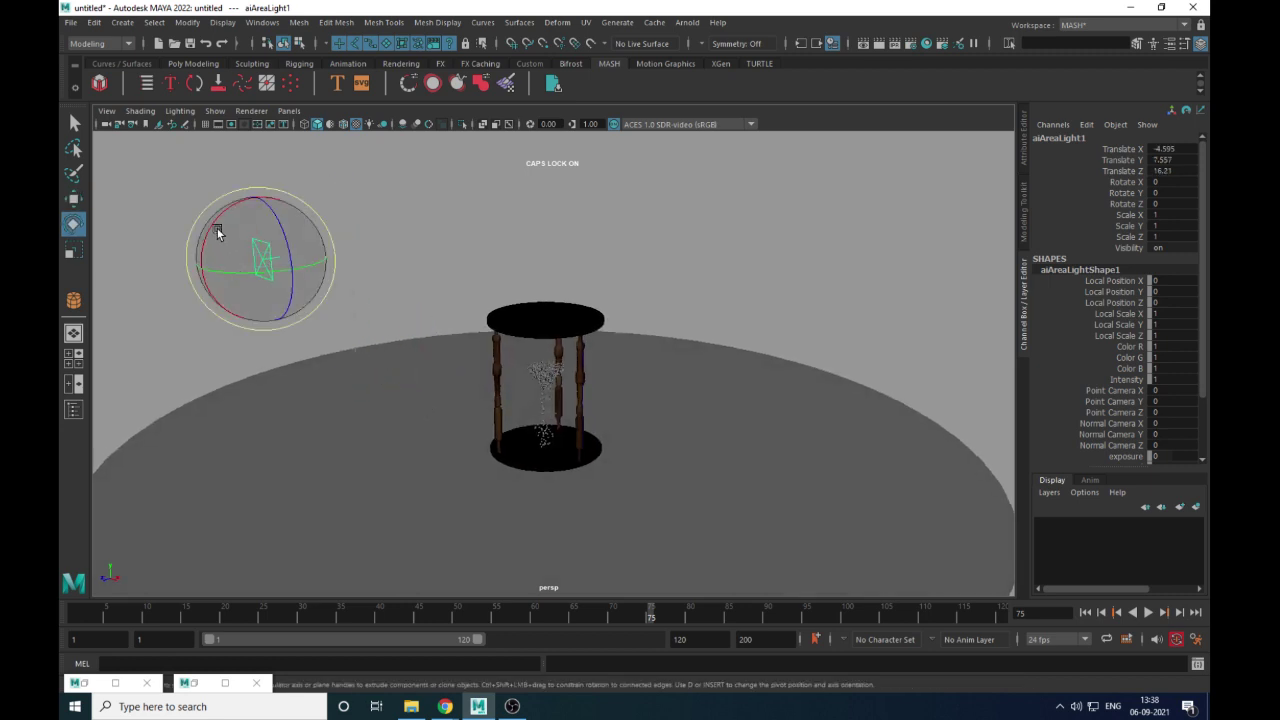
drag(217, 228, 237, 191)
key(w)
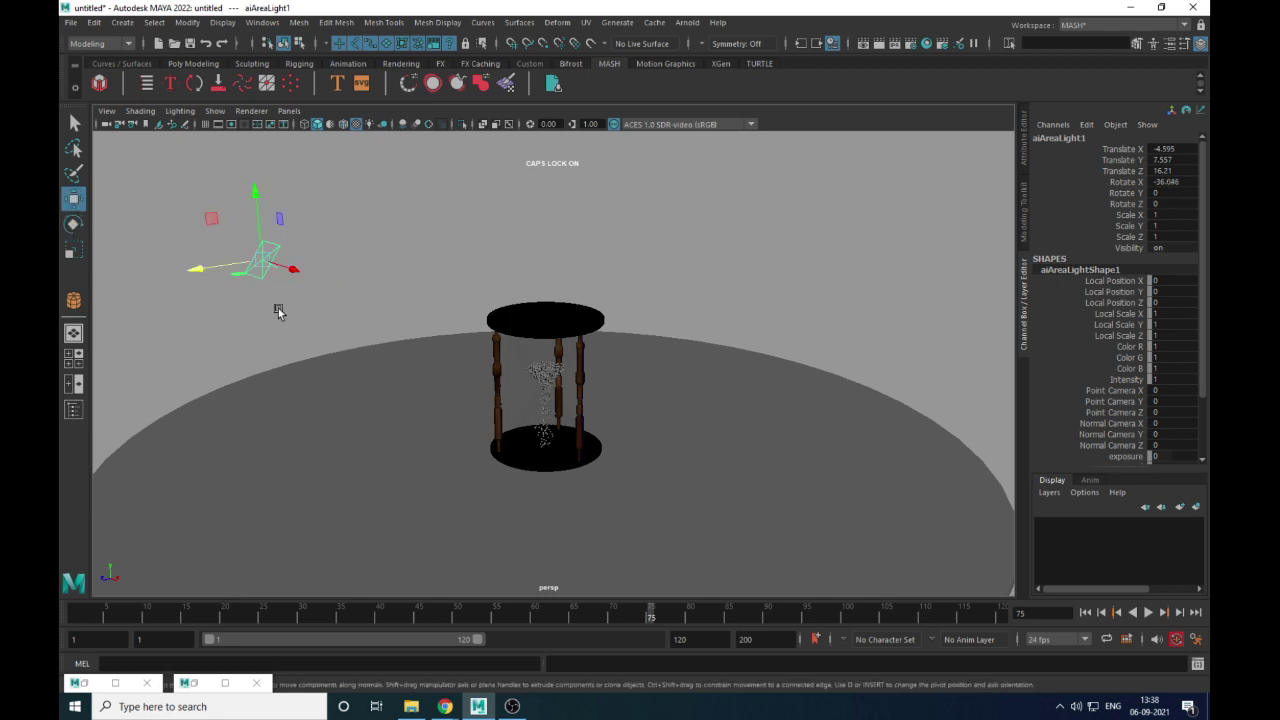
drag(260, 263, 170, 191)
alt+drag(390, 330, 322, 294)
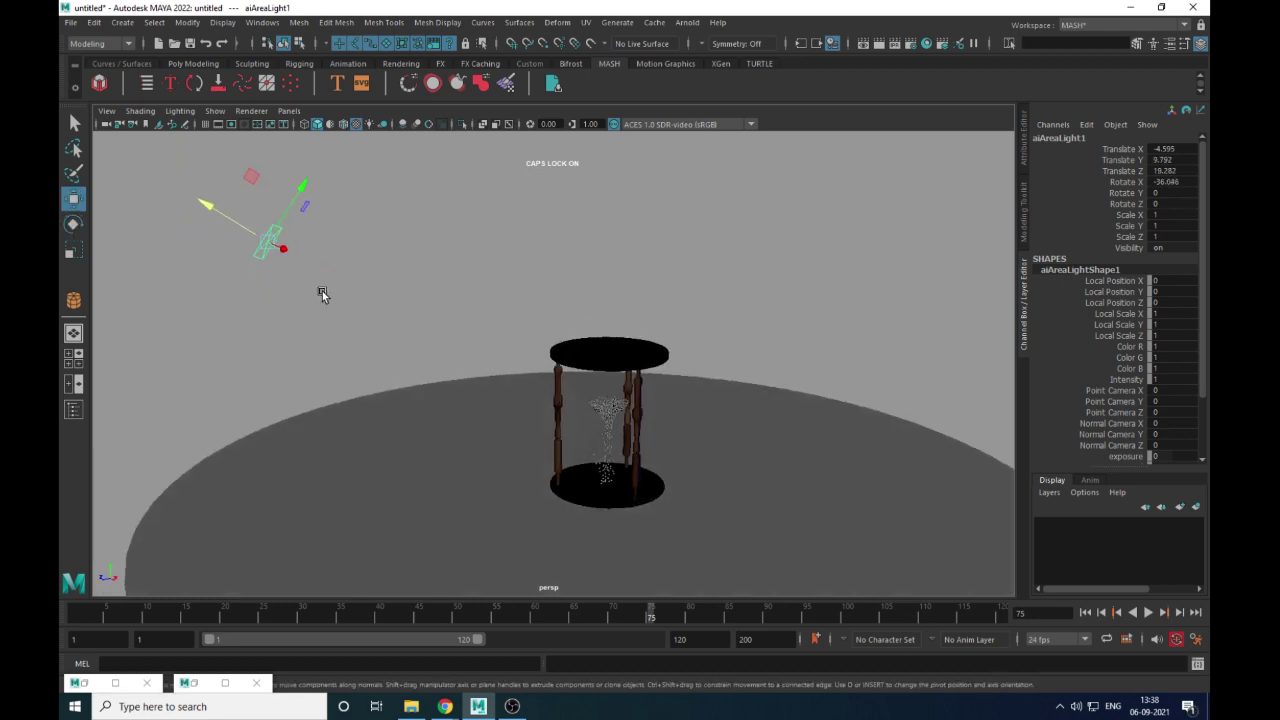
drag(266, 247, 752, 427)
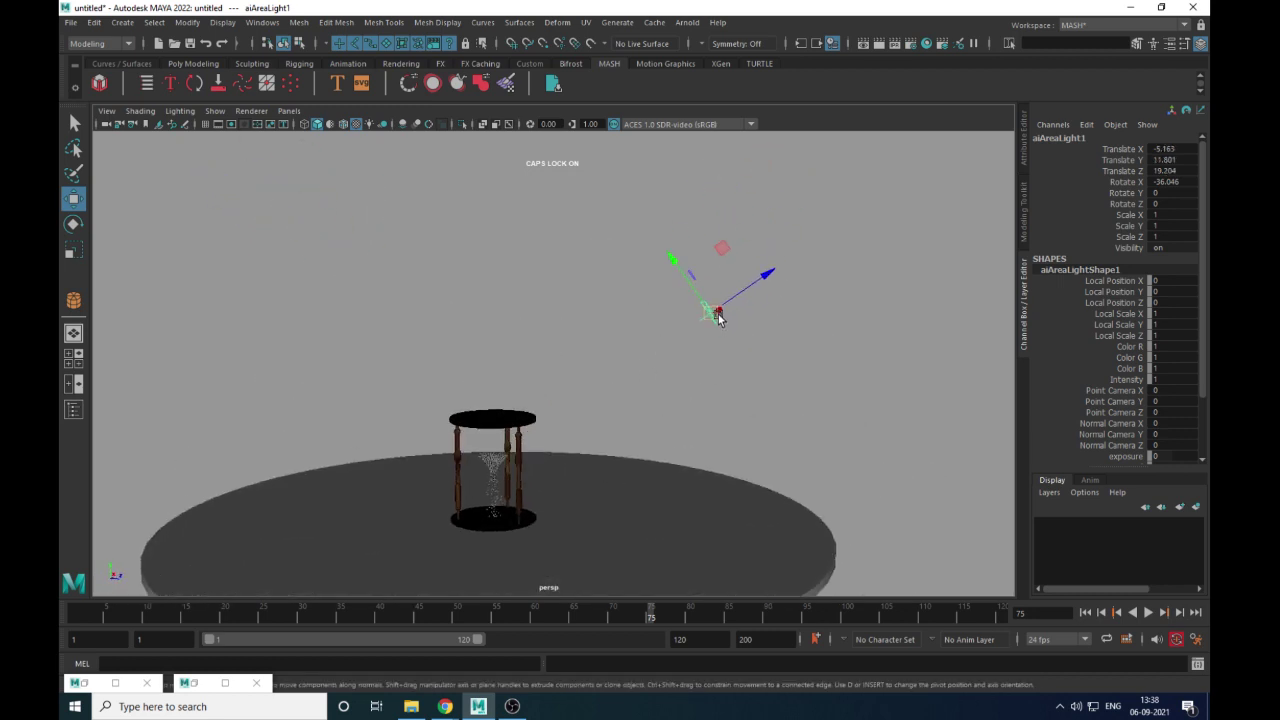
drag(718, 316, 721, 277)
alt+drag(734, 371, 708, 343)
Duplicate the area light, move the copy to about X 4.7, Z 0.67 and rotate it to about -254.6° in Y
key(ctrl+d)
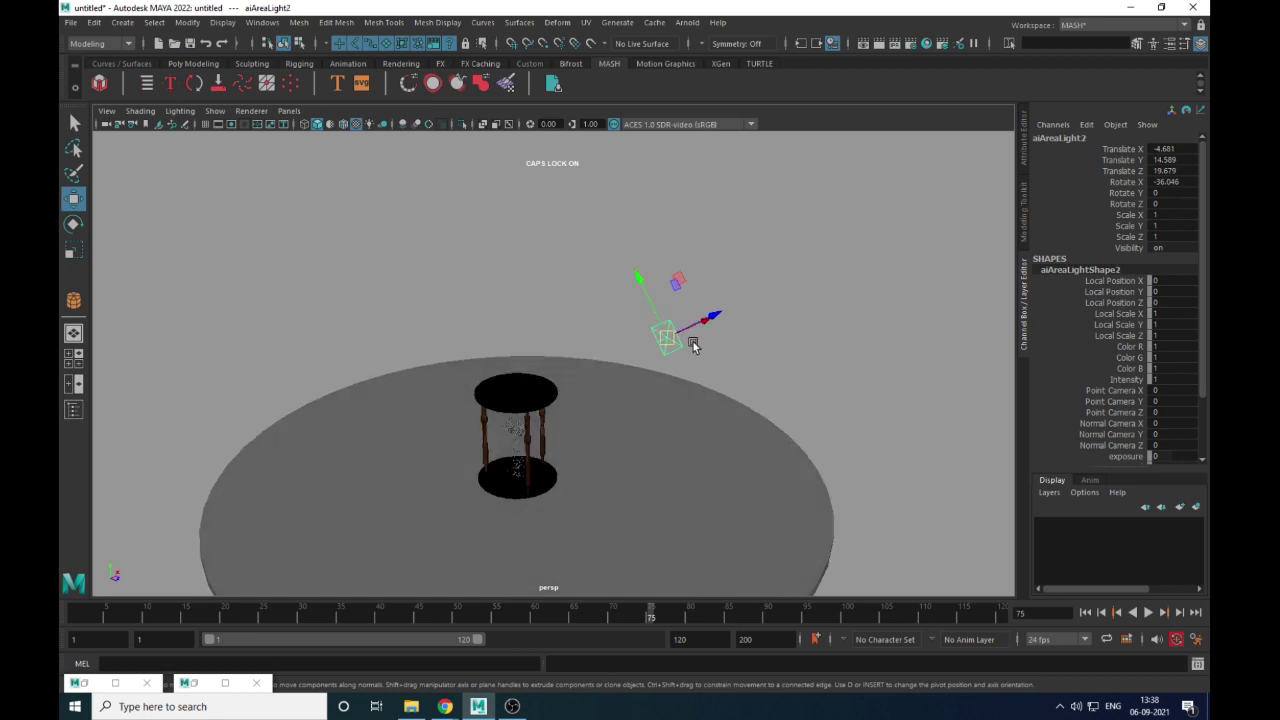
right_click(676, 337)
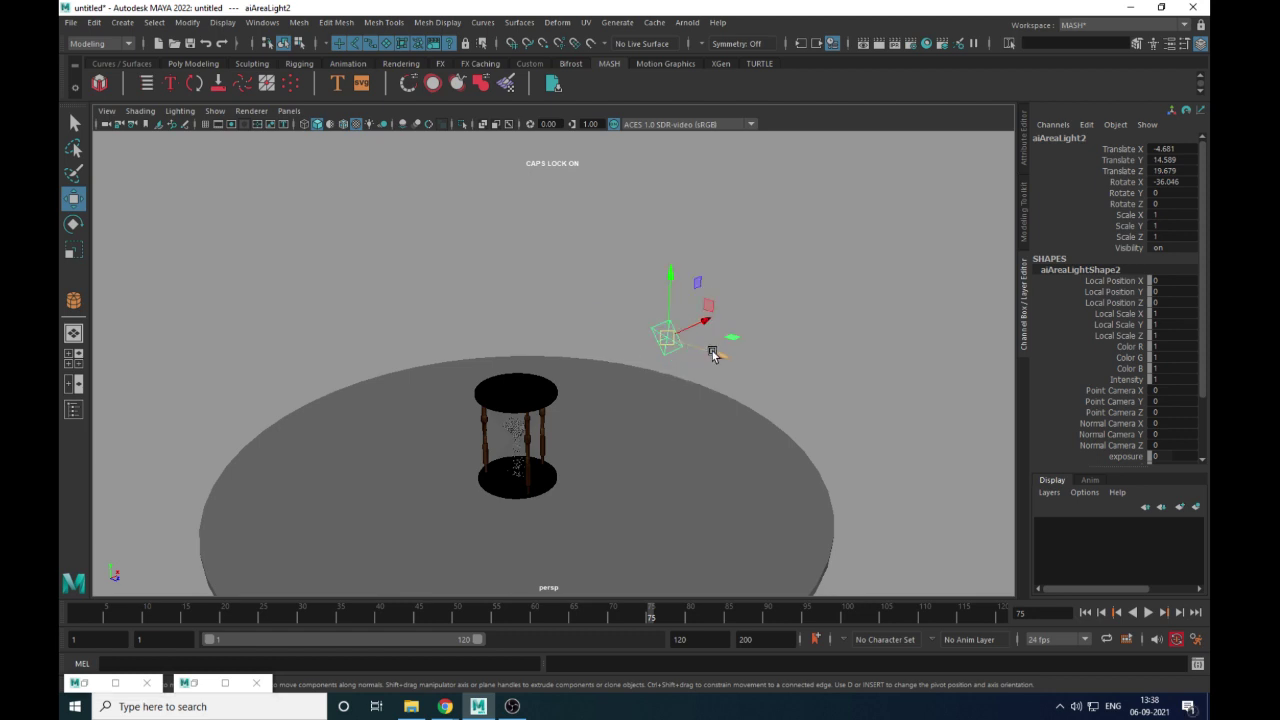
drag(711, 351, 460, 271)
key(e)
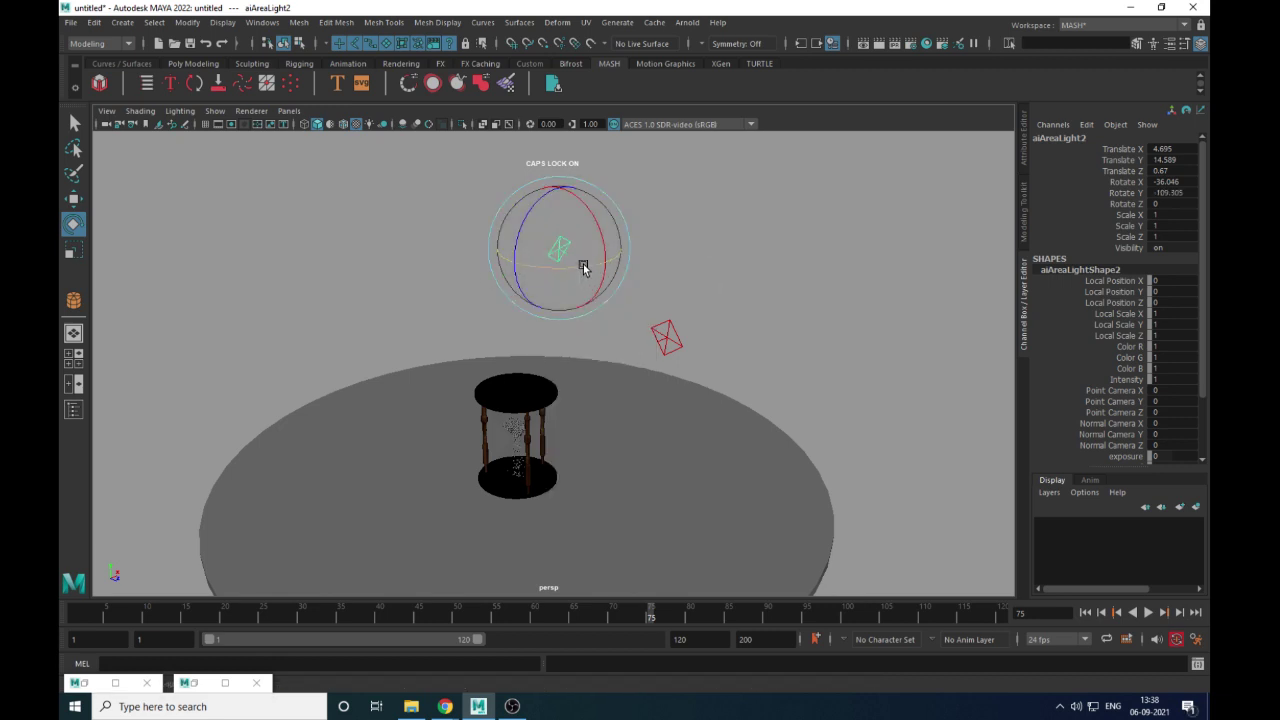
drag(583, 266, 522, 269)
scroll(691, 403, up, 4)
alt+drag(705, 385, 643, 334)
Move the duplicated area light farther from the hourglass and higher, to about X 16.58, Y 15.93
key(w)
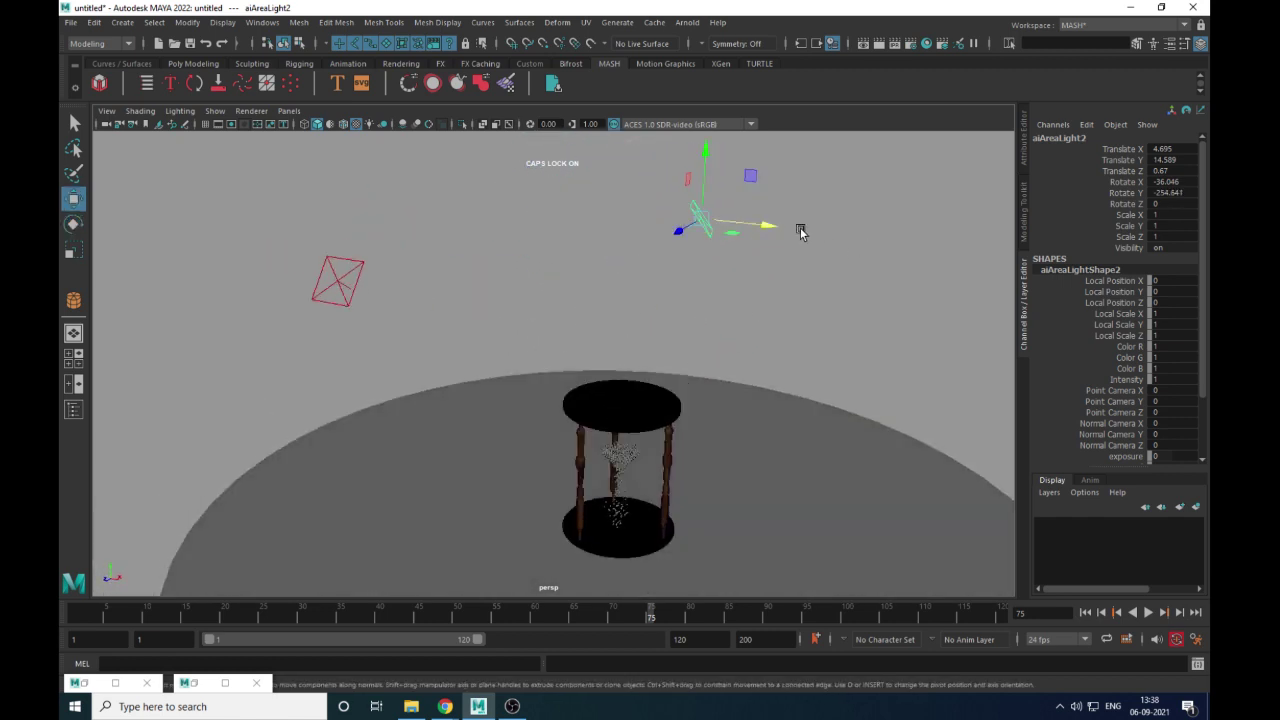
drag(800, 232, 986, 274)
alt+drag(609, 360, 523, 338)
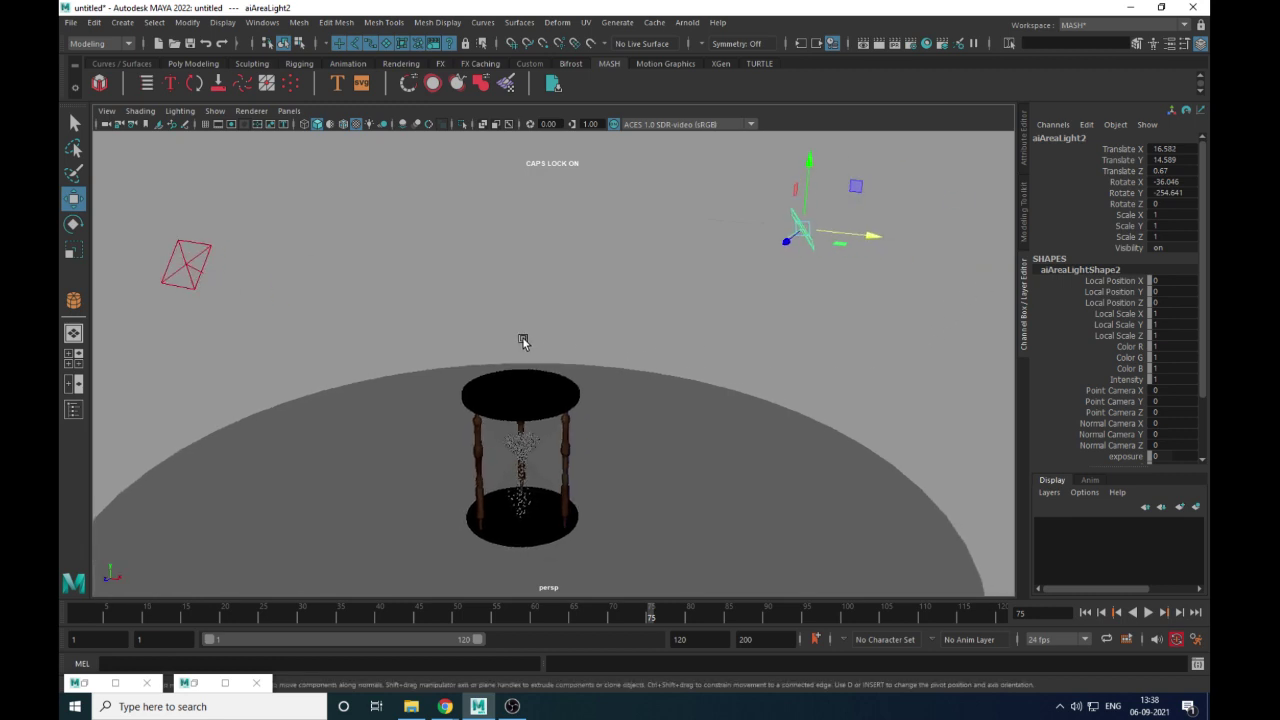
drag(796, 183, 808, 152)
alt+drag(834, 314, 525, 235)
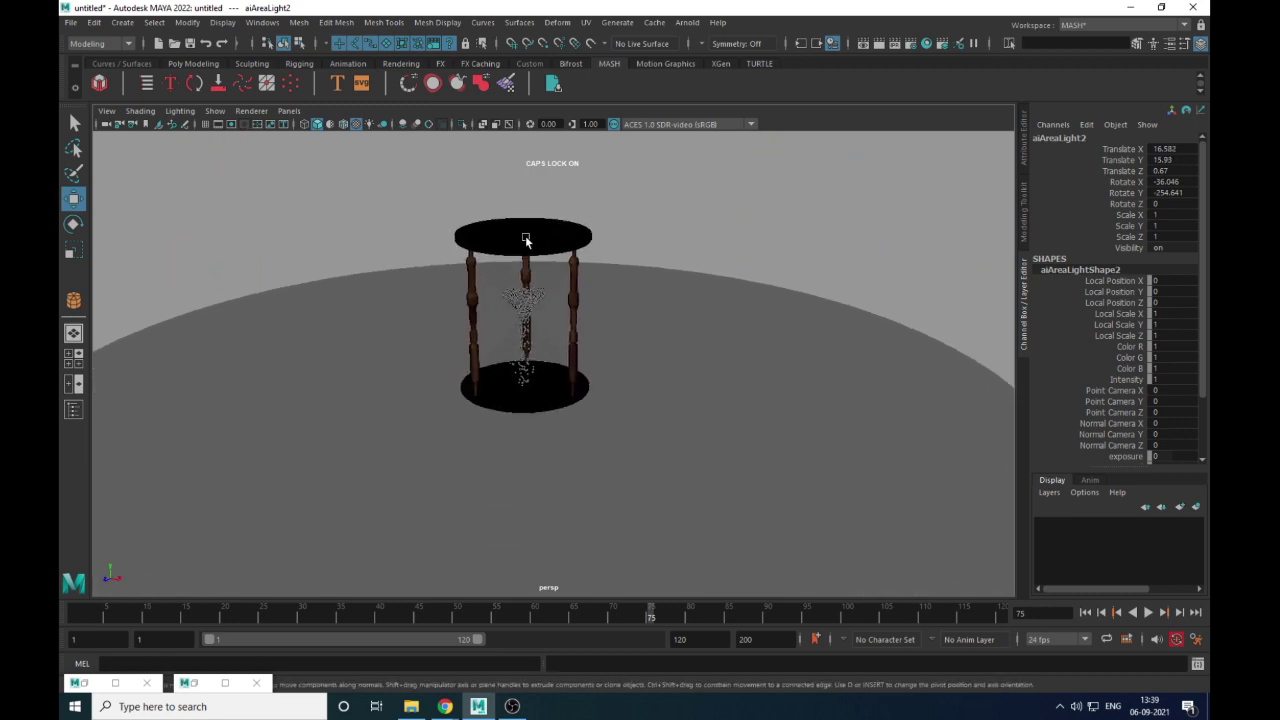
Open Arnold's Light Manager to access the settings of both area lights
click(687, 22)
click(729, 257)
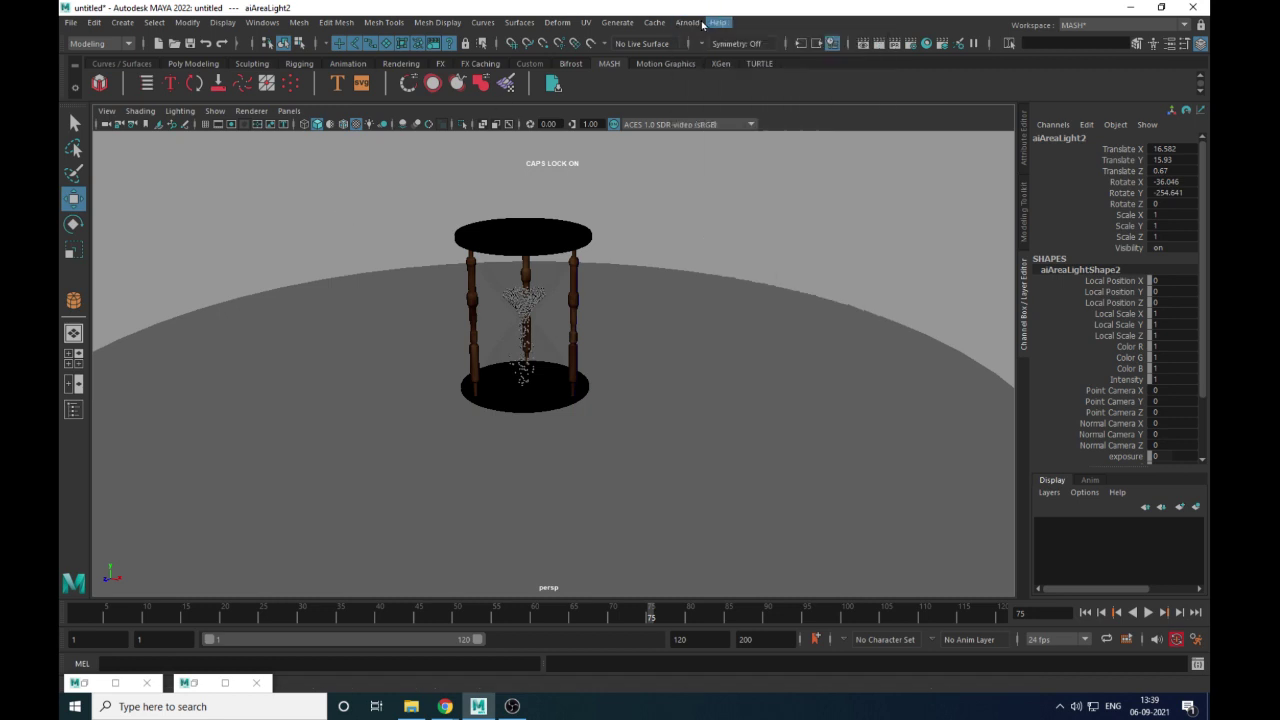
click(681, 22)
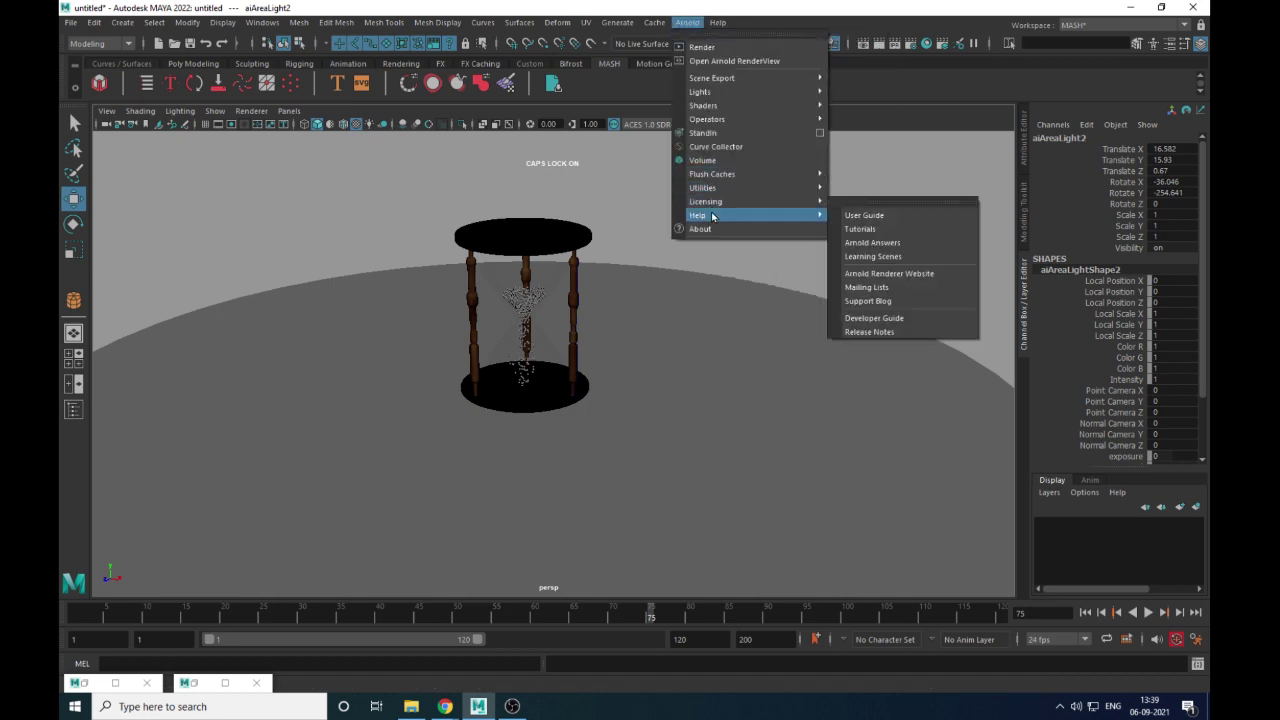
mouse_move(711, 96)
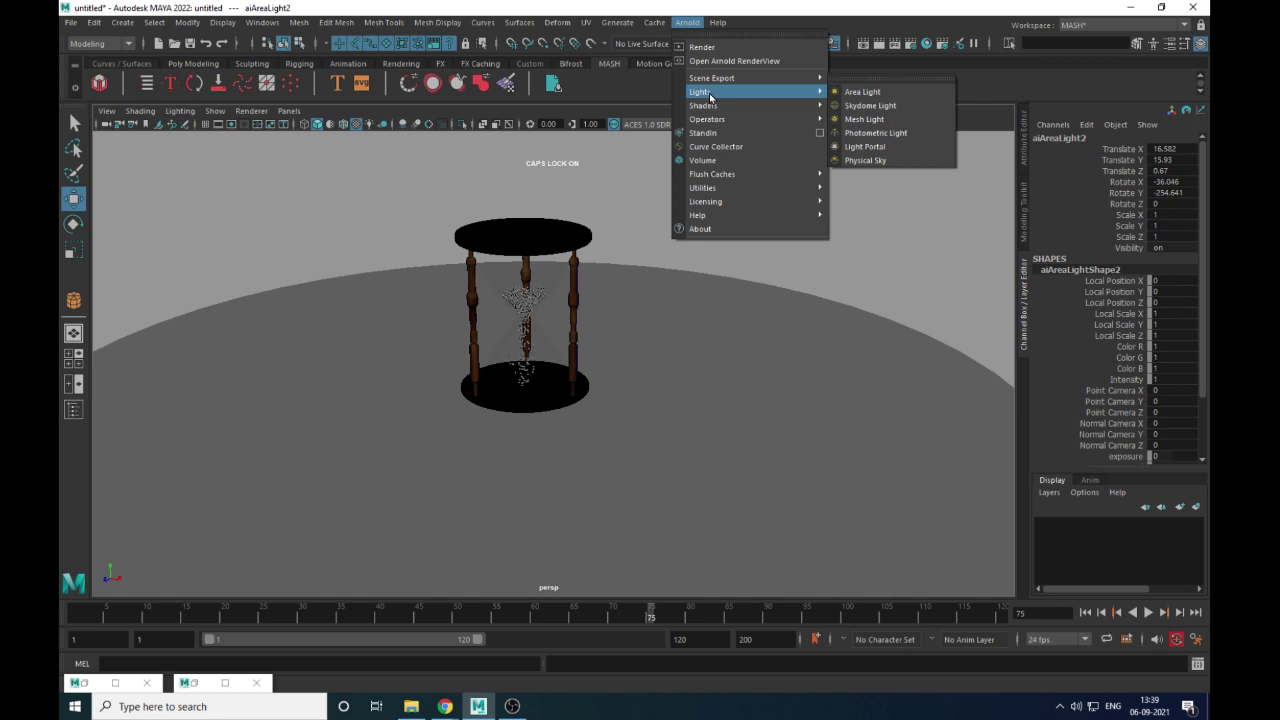
mouse_move(722, 189)
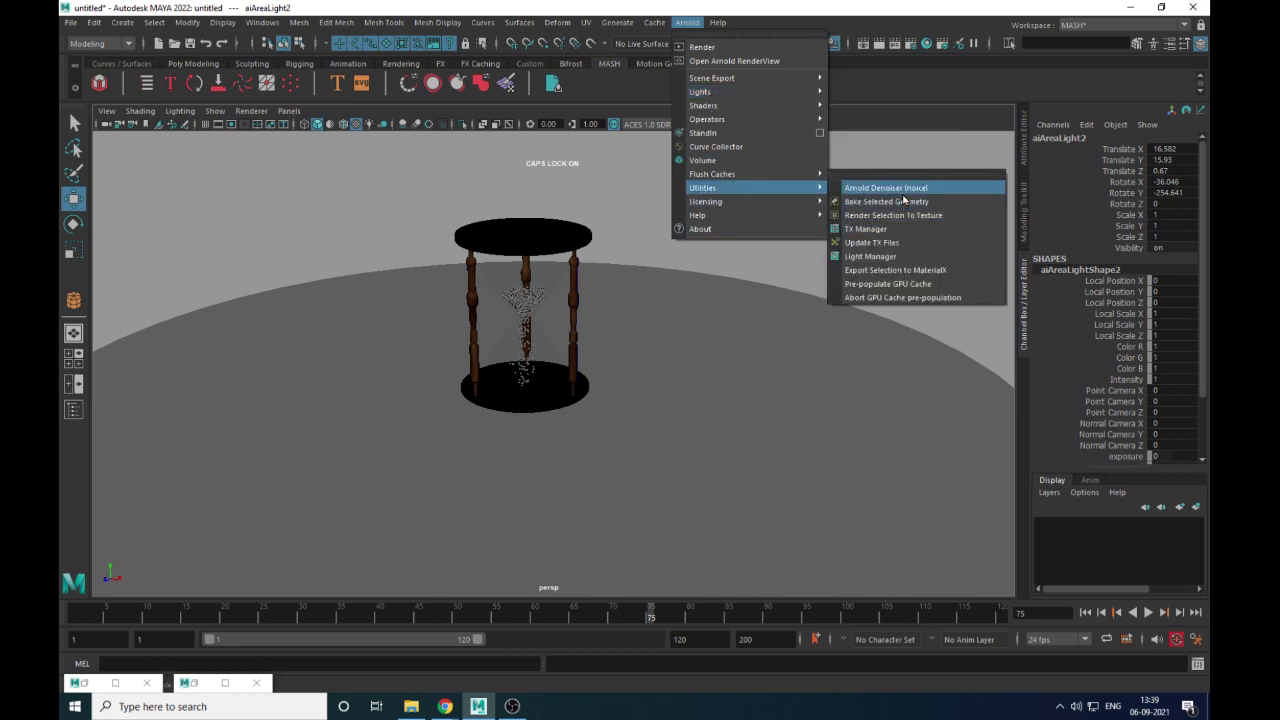
click(870, 256)
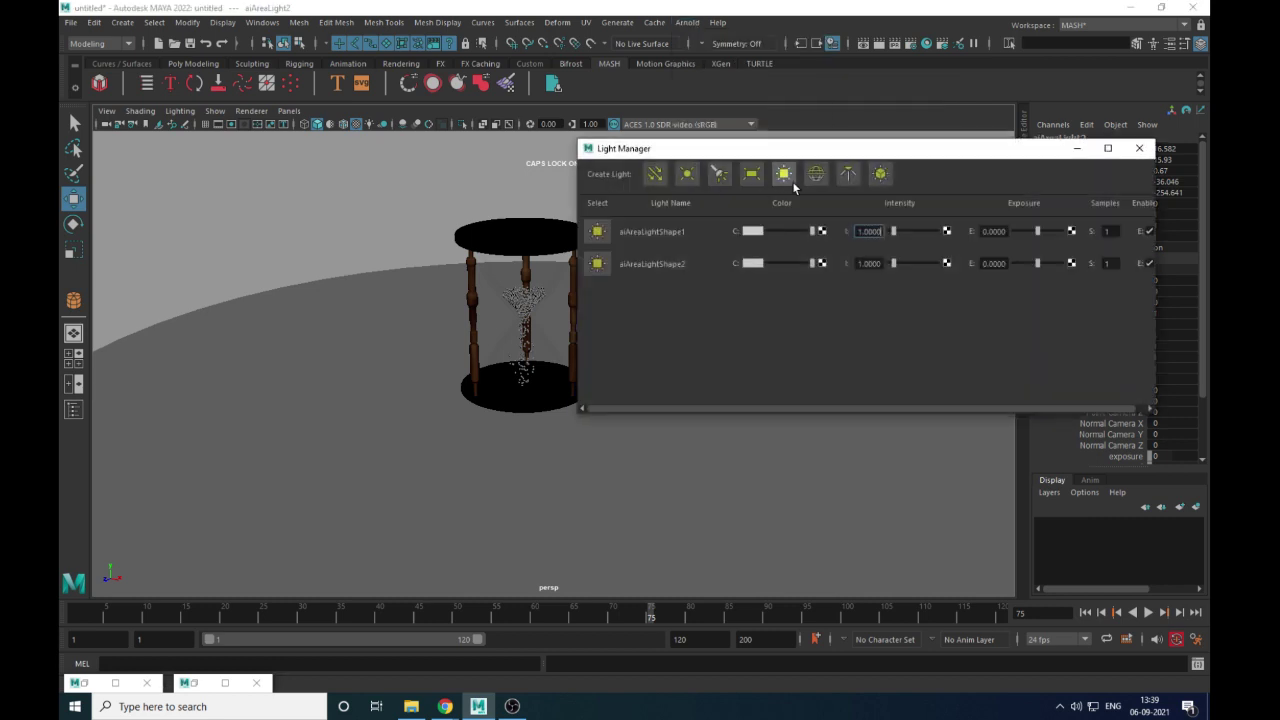
alt+right_drag(389, 378, 529, 501)
alt+middle_drag(529, 501, 536, 528)
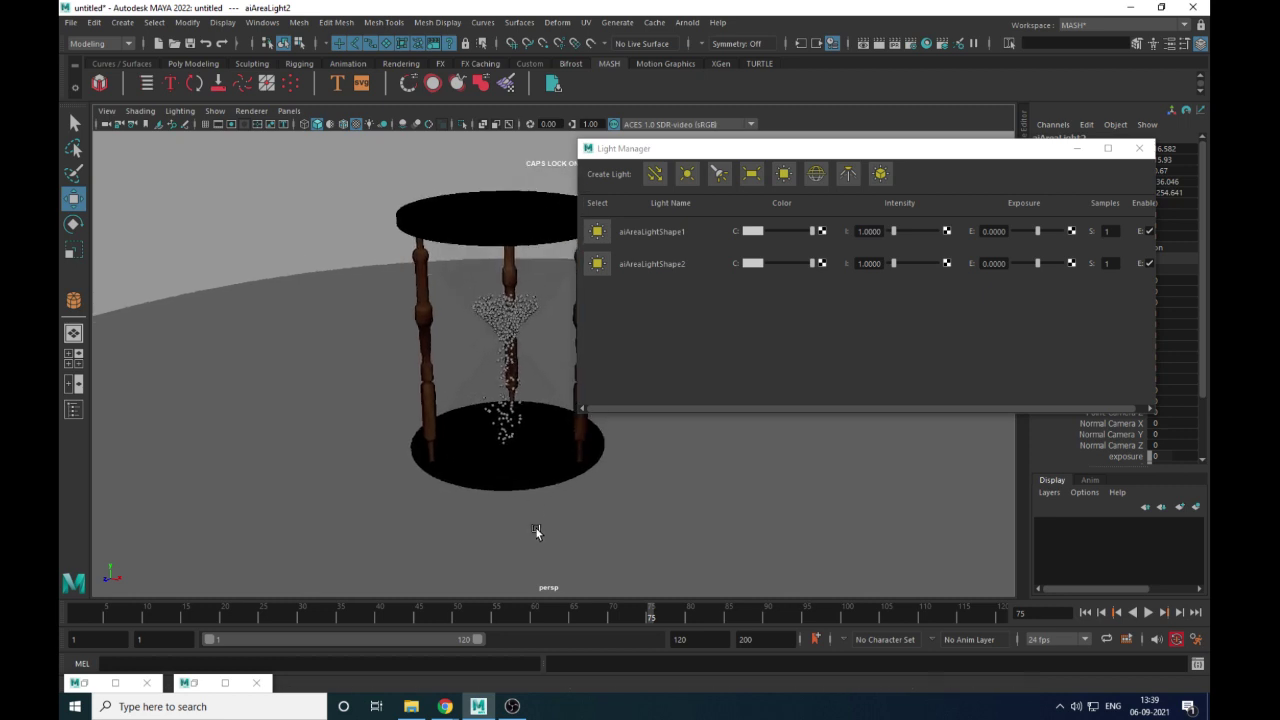
alt+right_drag(536, 528, 600, 558)
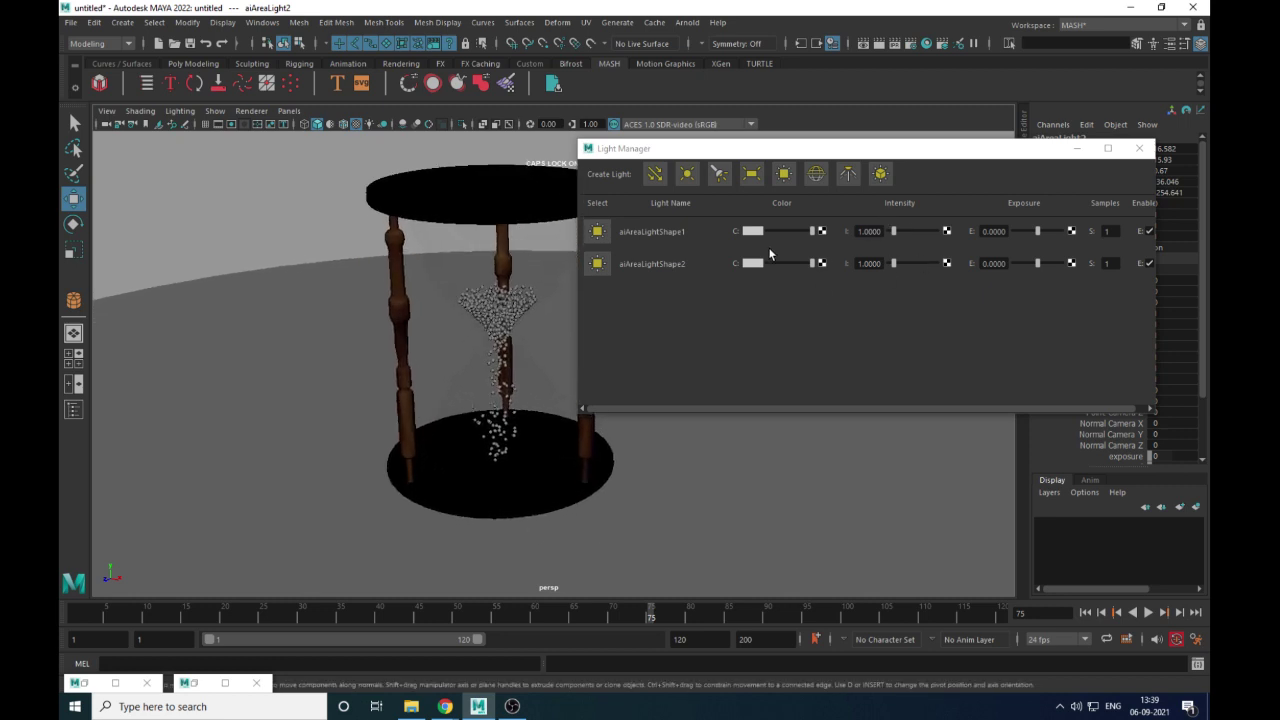
Switch the viewport to wireframe display and select the MASH1_ReproMesh sand grains inside the hourglass
alt+drag(546, 428, 537, 404)
scroll(535, 400, up, 2)
click(519, 318)
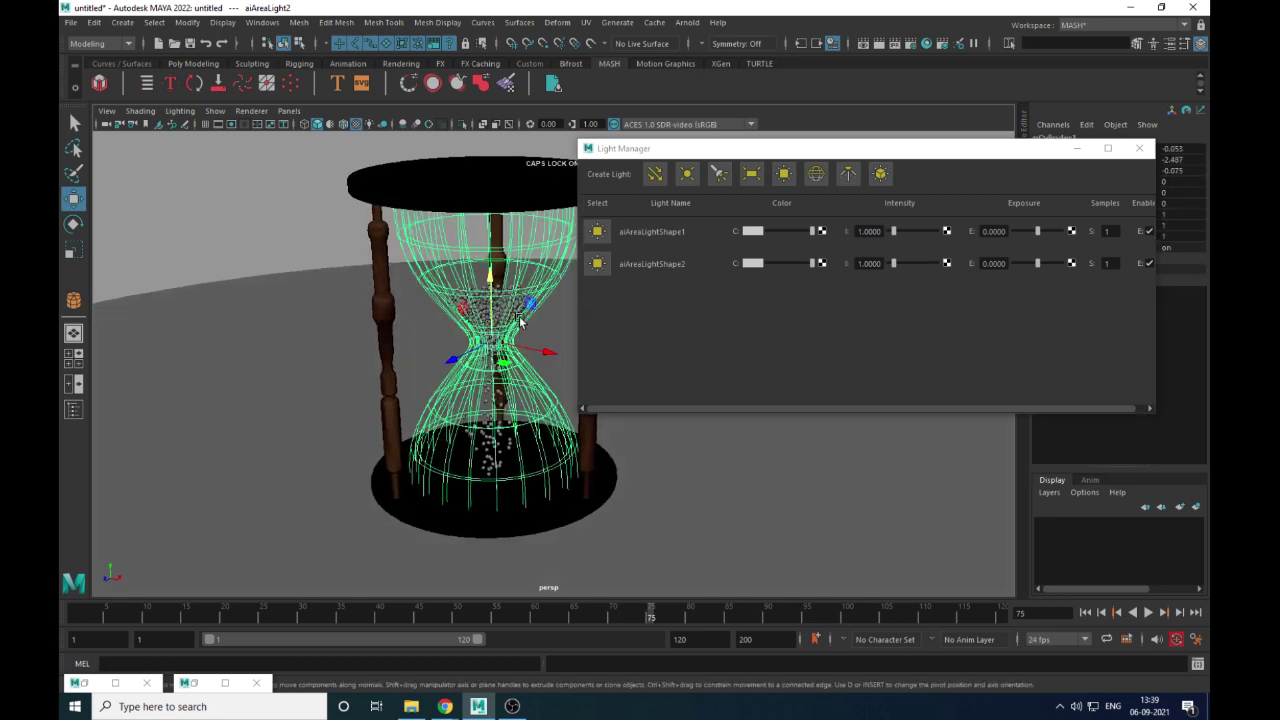
alt+right_drag(520, 322, 577, 441)
alt+right_drag(413, 238, 532, 385)
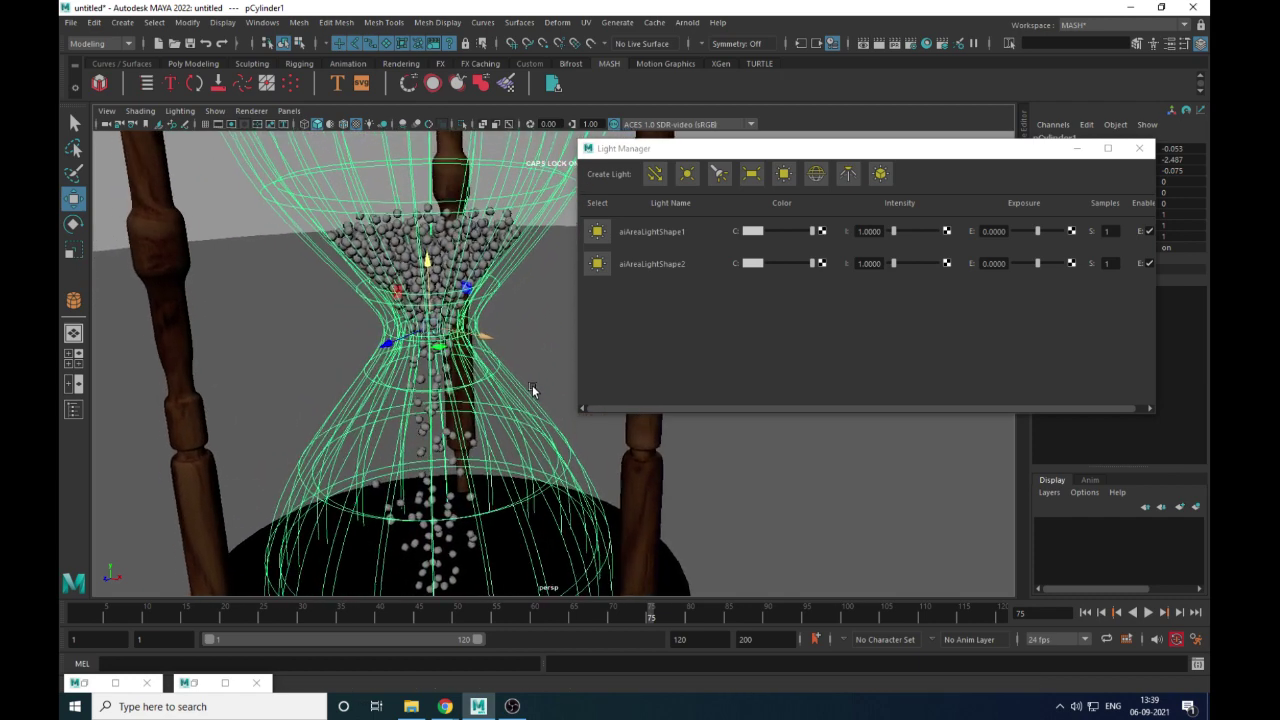
alt+middle_drag(436, 293, 460, 312)
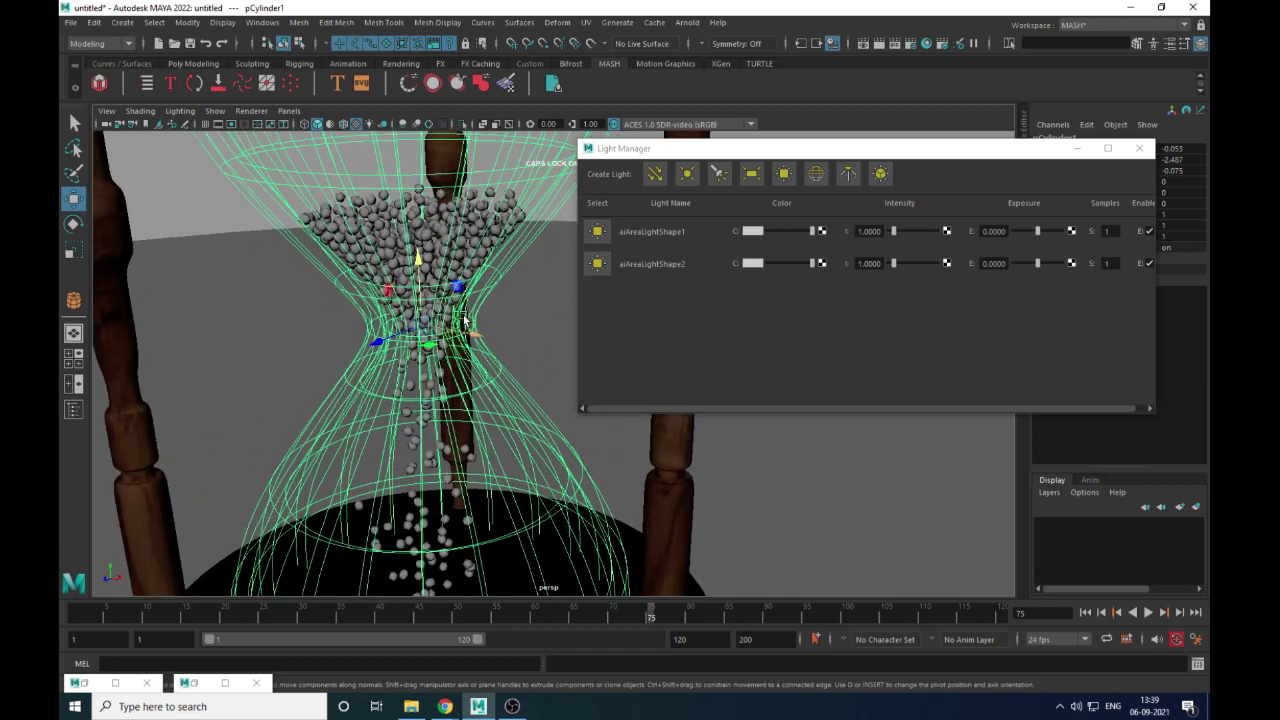
key(4)
click(438, 247)
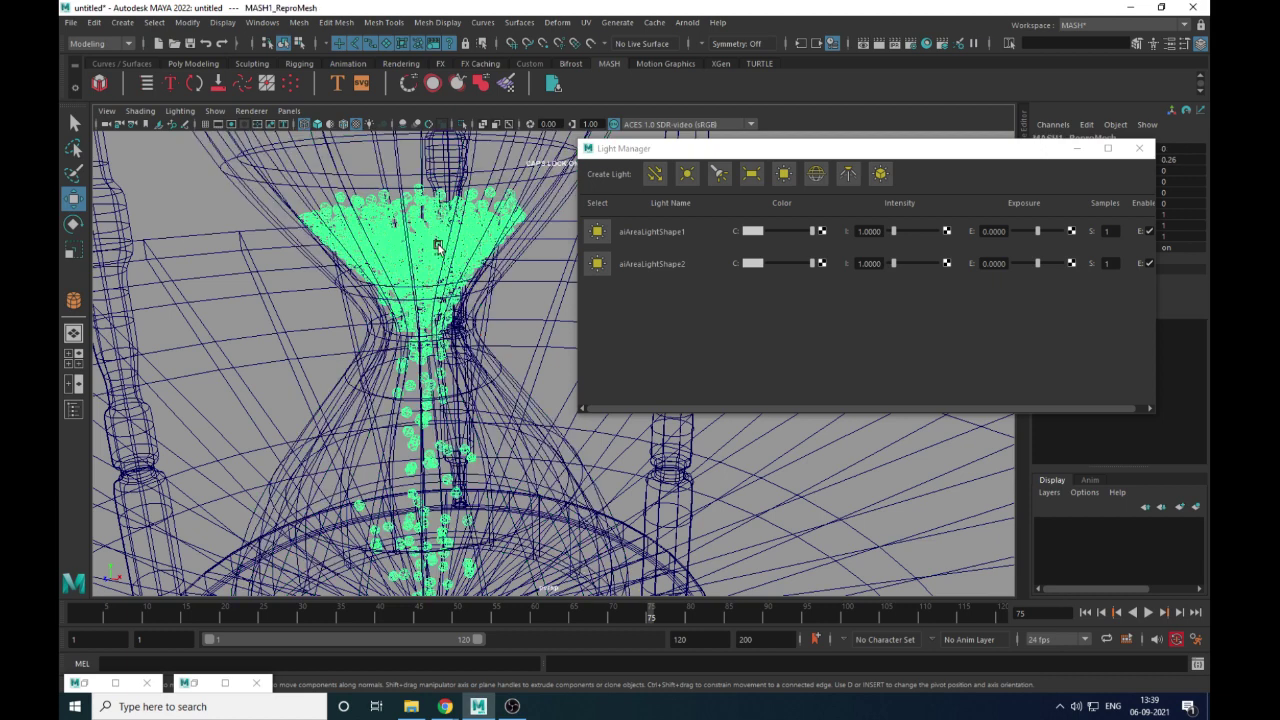
Assign a new Arnold aiStandardSurface material to the selected sand grains
right_drag(437, 232, 432, 581)
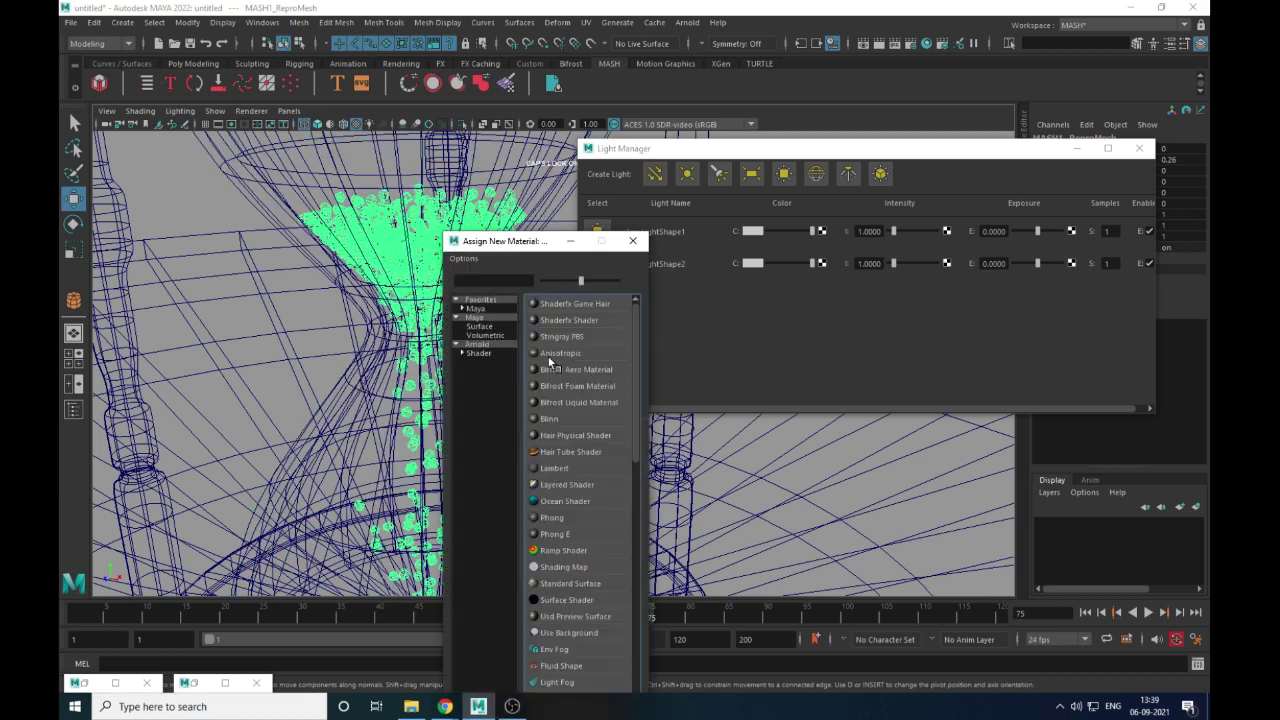
click(486, 352)
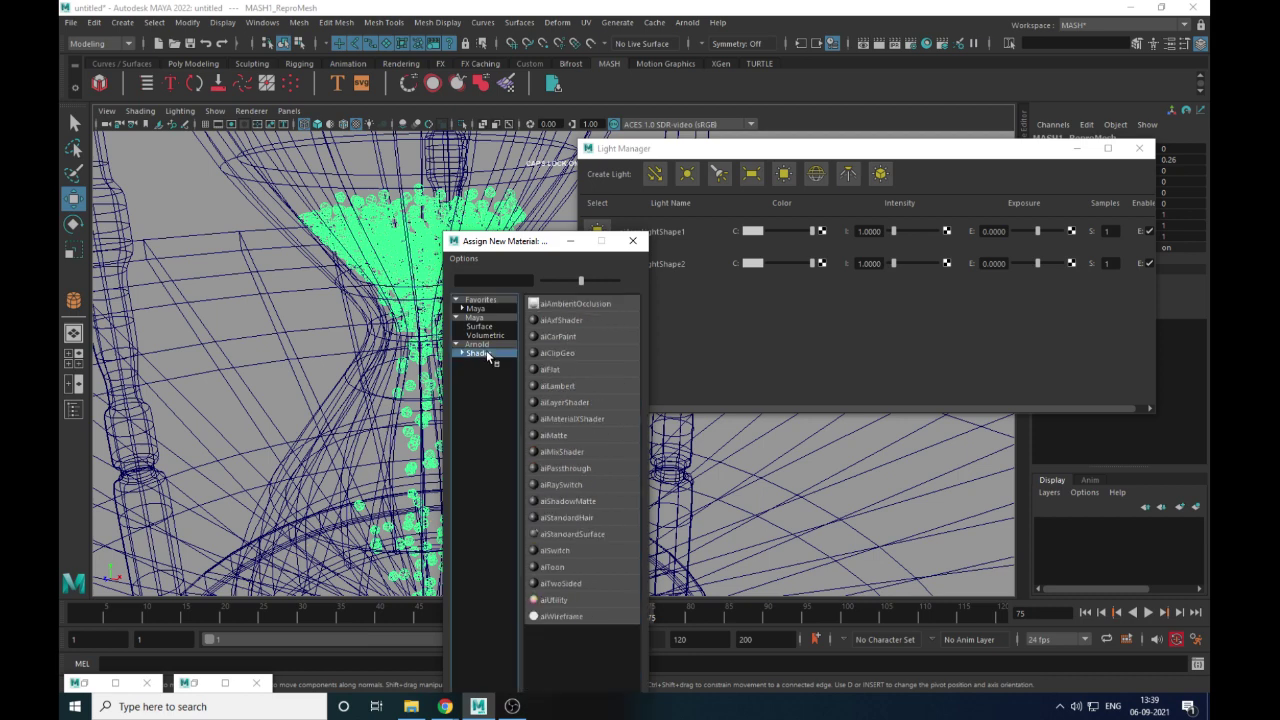
click(491, 344)
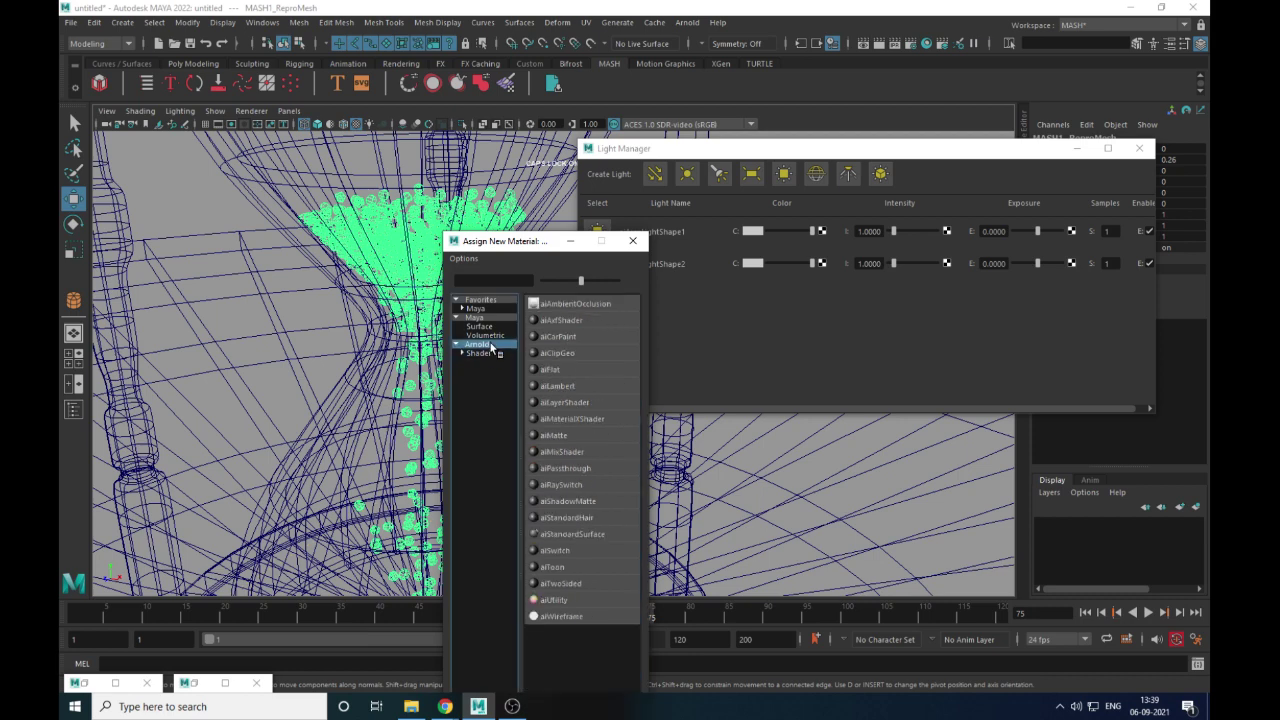
click(579, 533)
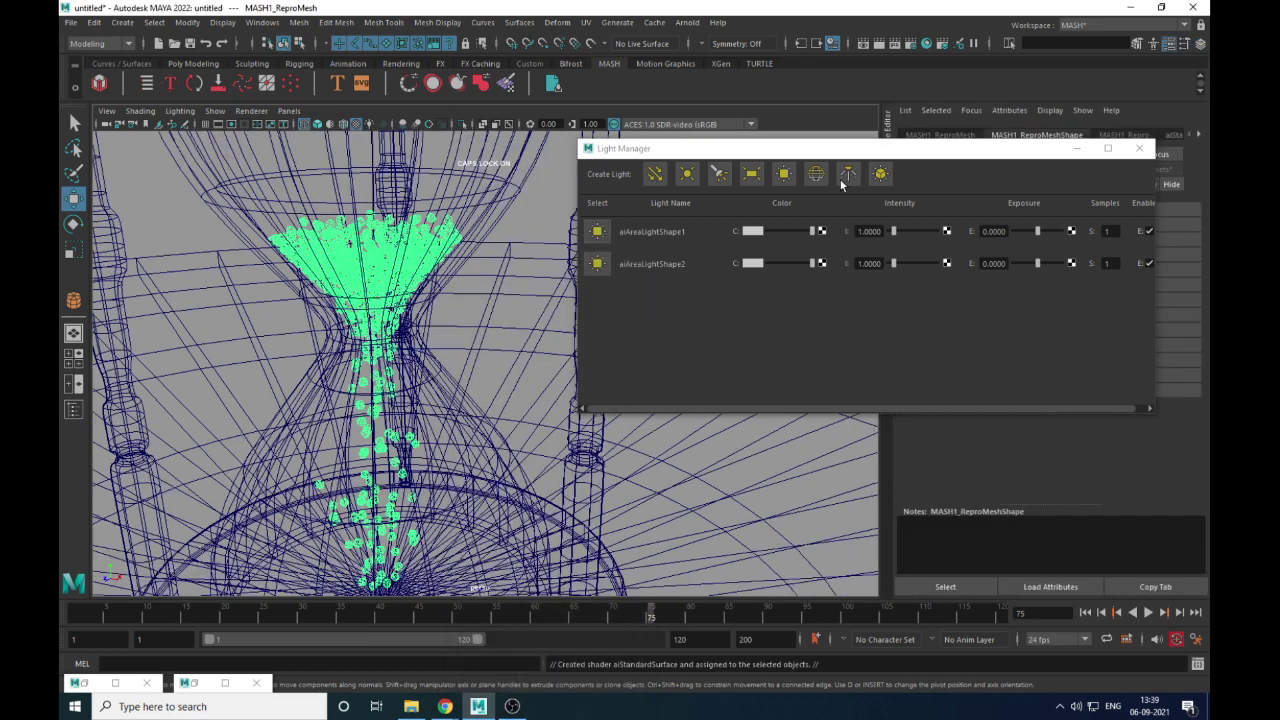
In Hypershade, clear the node graph and graph the network of the sand grains' new aiStandardSurface material
click(1076, 148)
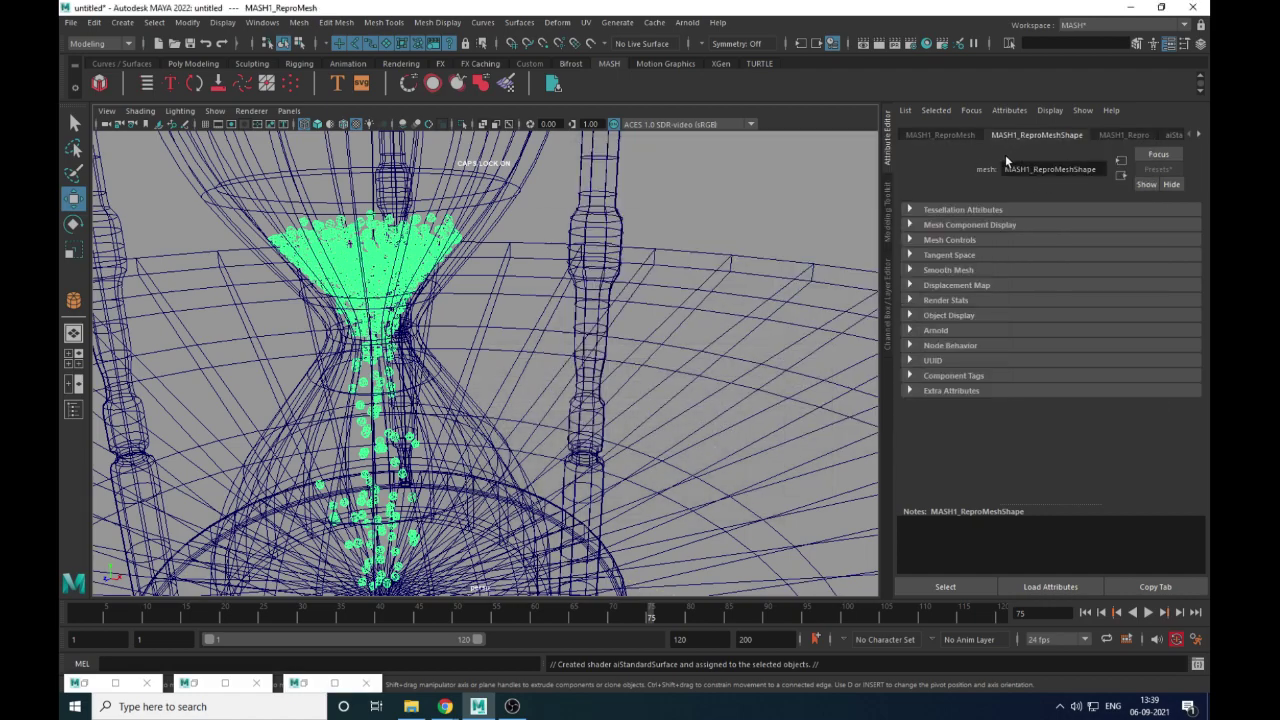
alt+right_drag(470, 395, 100, 532)
alt+middle_drag(100, 532, 130, 508)
double_click(314, 682)
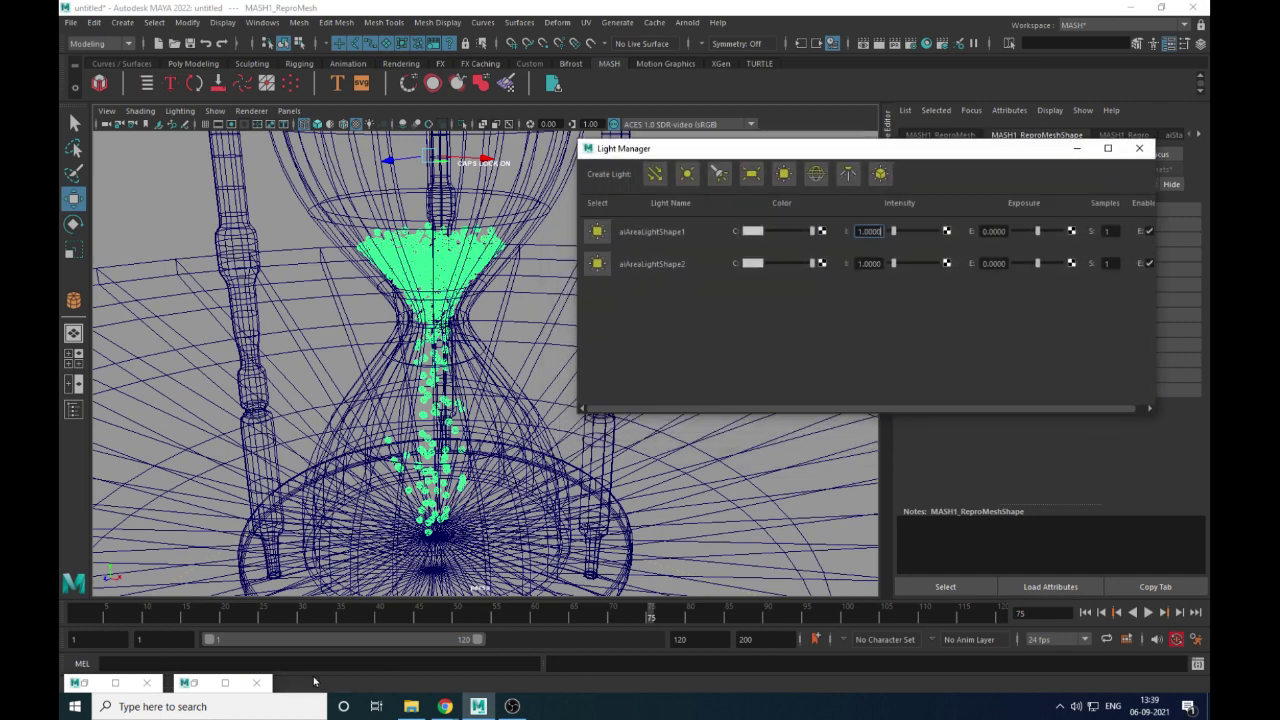
double_click(192, 682)
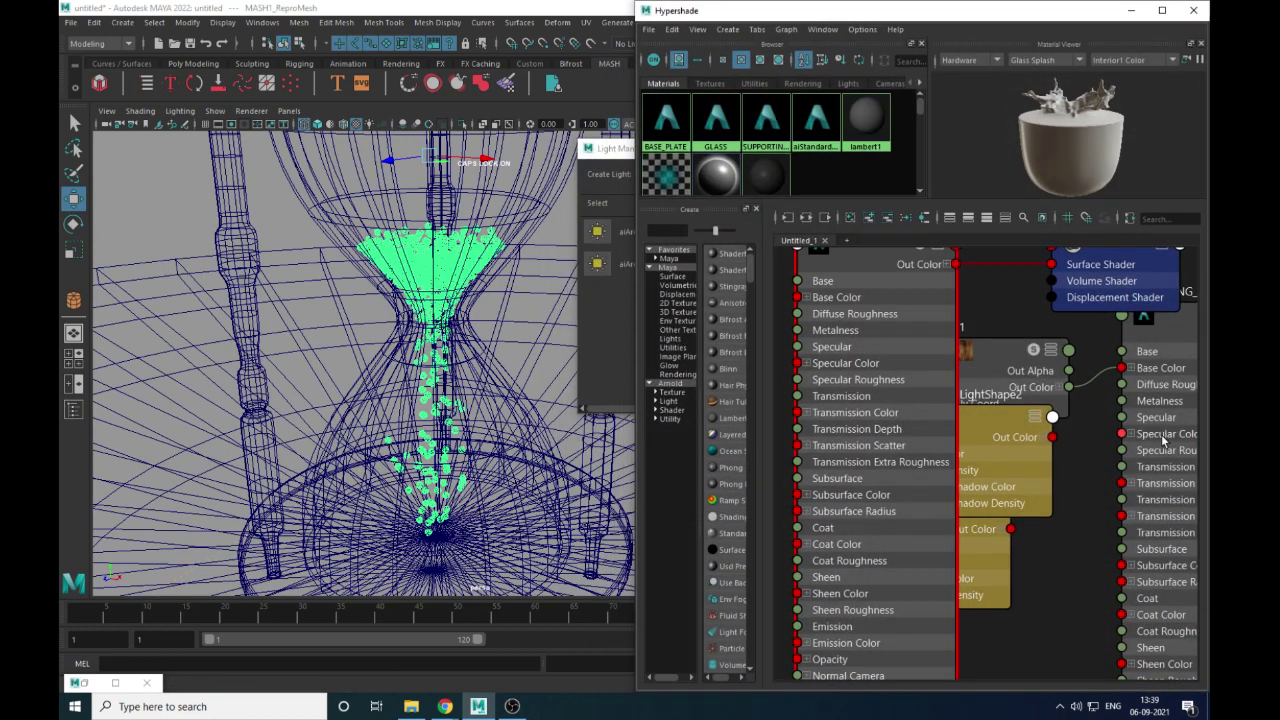
scroll(1161, 434, down, 5)
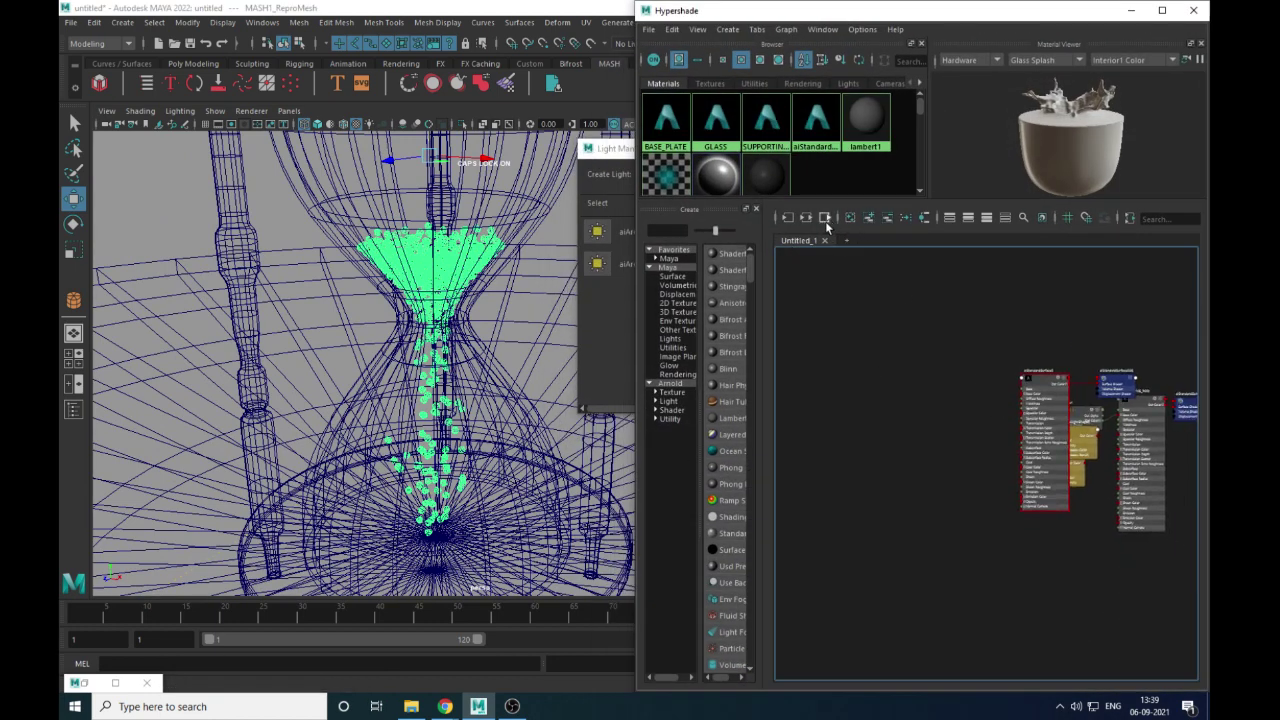
click(851, 217)
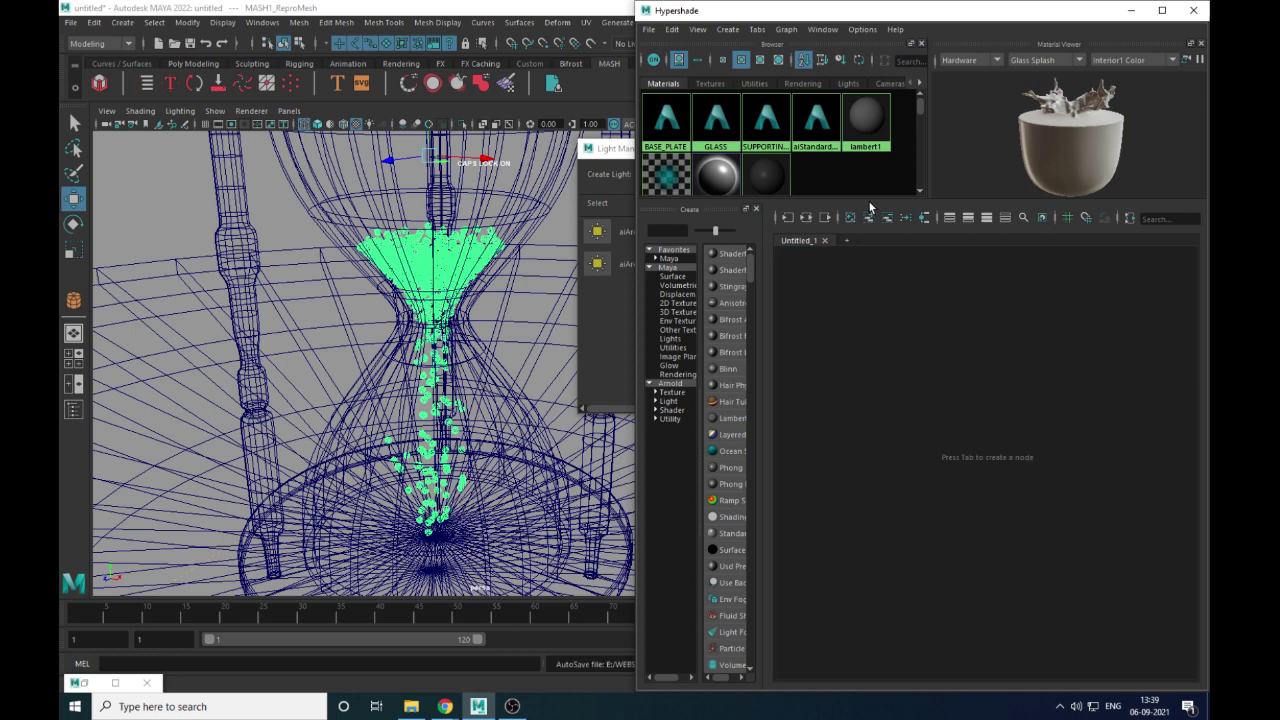
drag(868, 200, 866, 318)
right_click(812, 148)
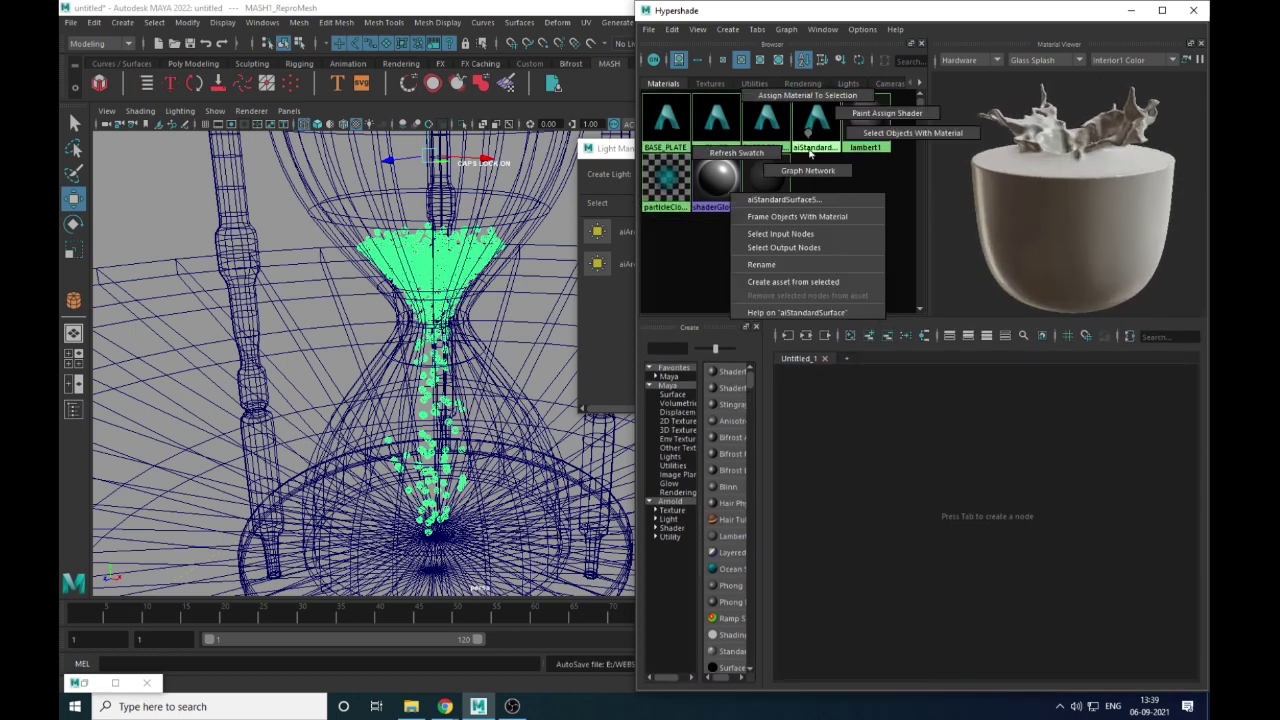
click(808, 170)
click(938, 412)
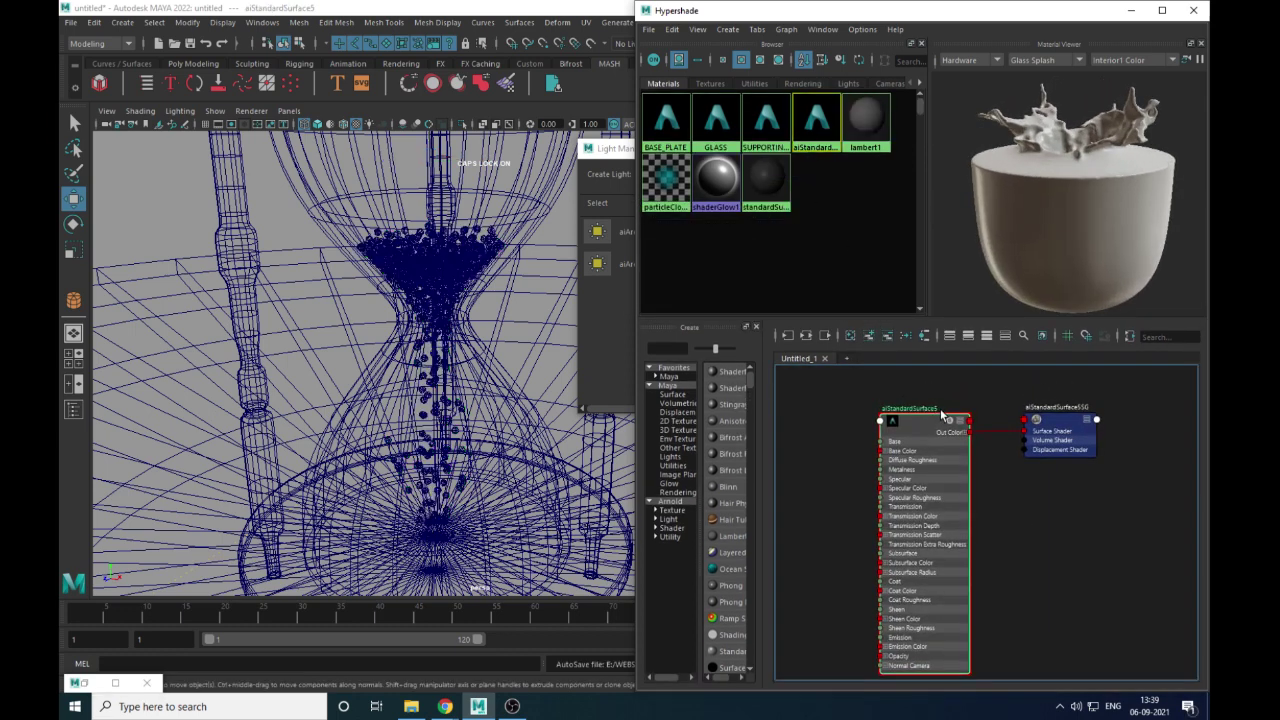
Rename the sand grains' aiStandardSurface material to GRAINS
scroll(909, 405, up, 4)
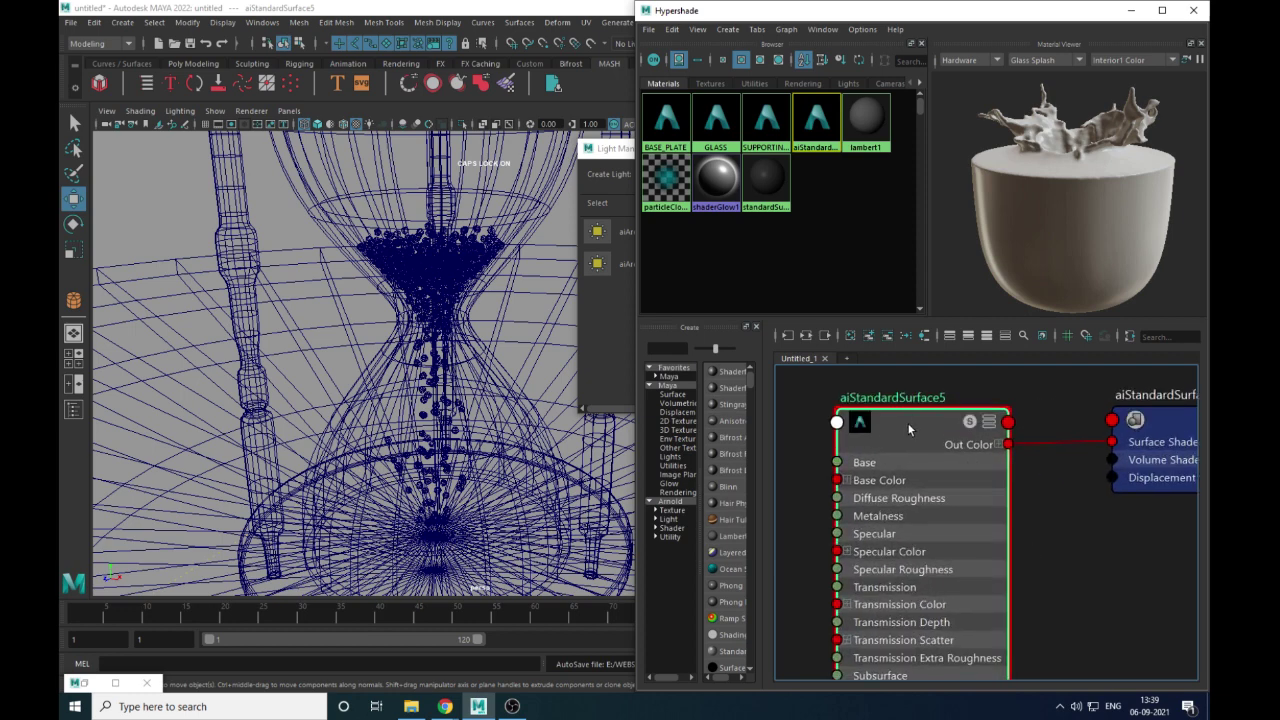
right_drag(909, 429, 974, 429)
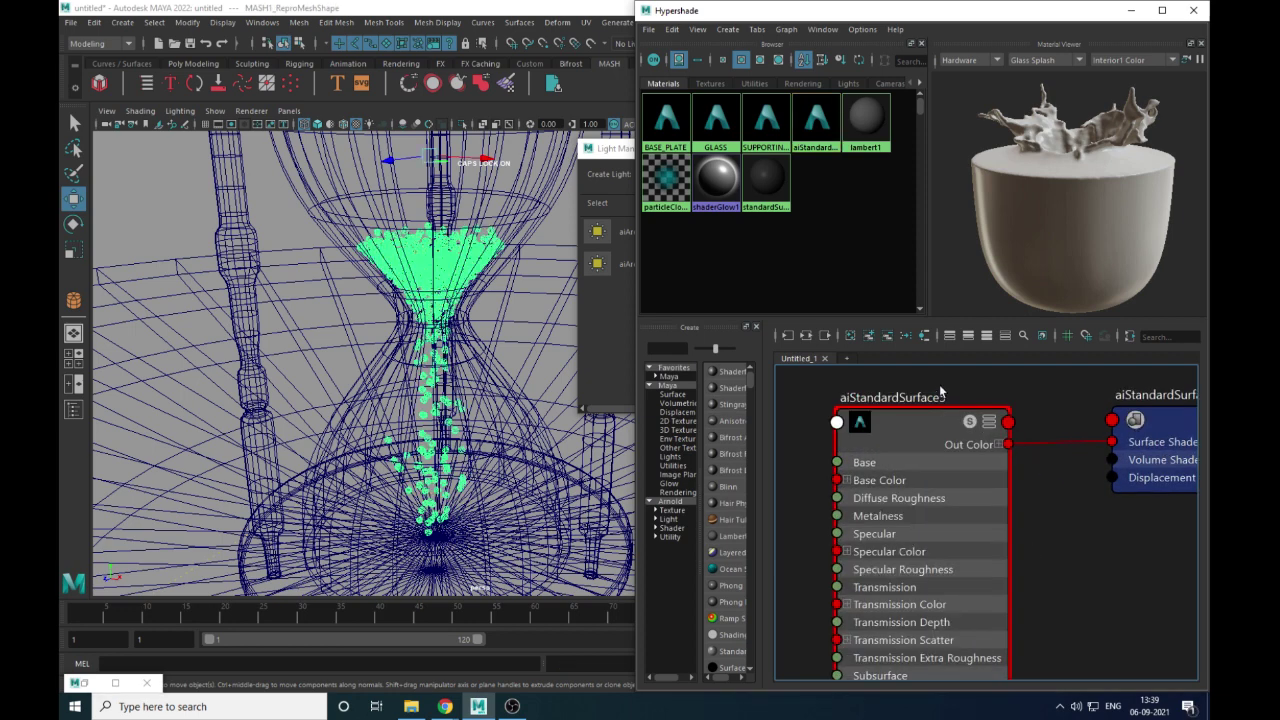
click(940, 394)
double_click(938, 397)
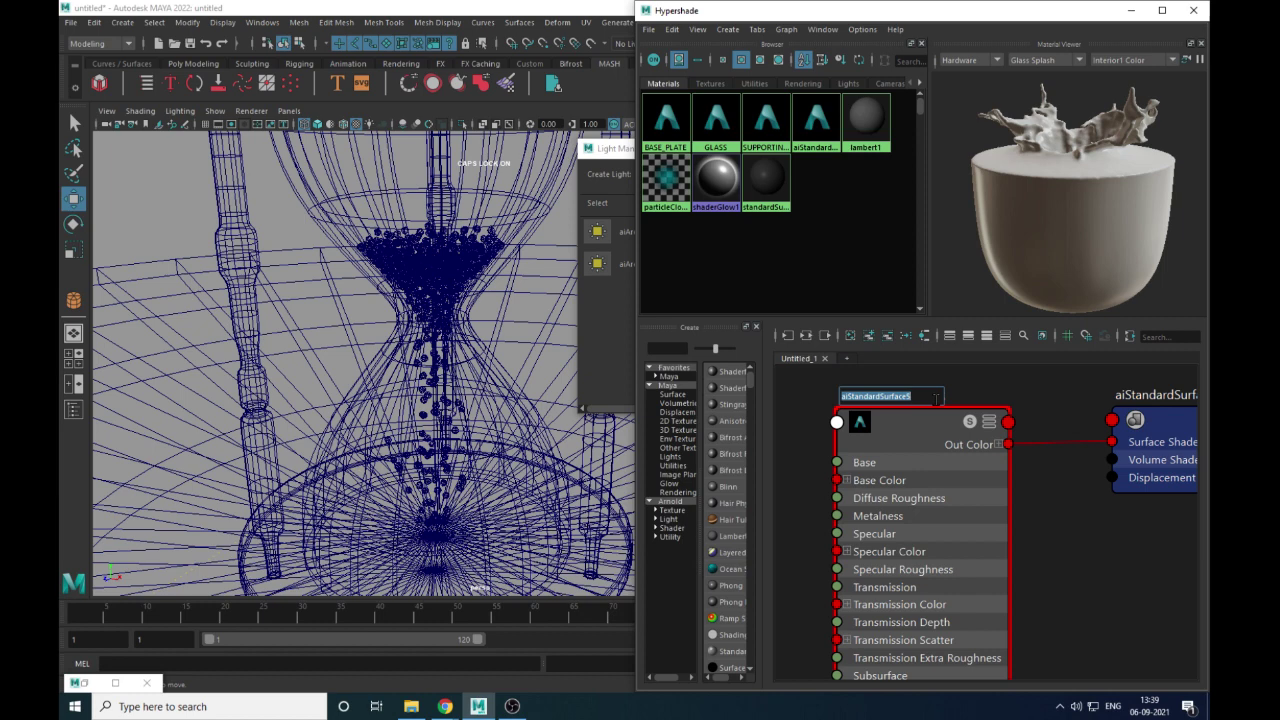
text(GRAINS)
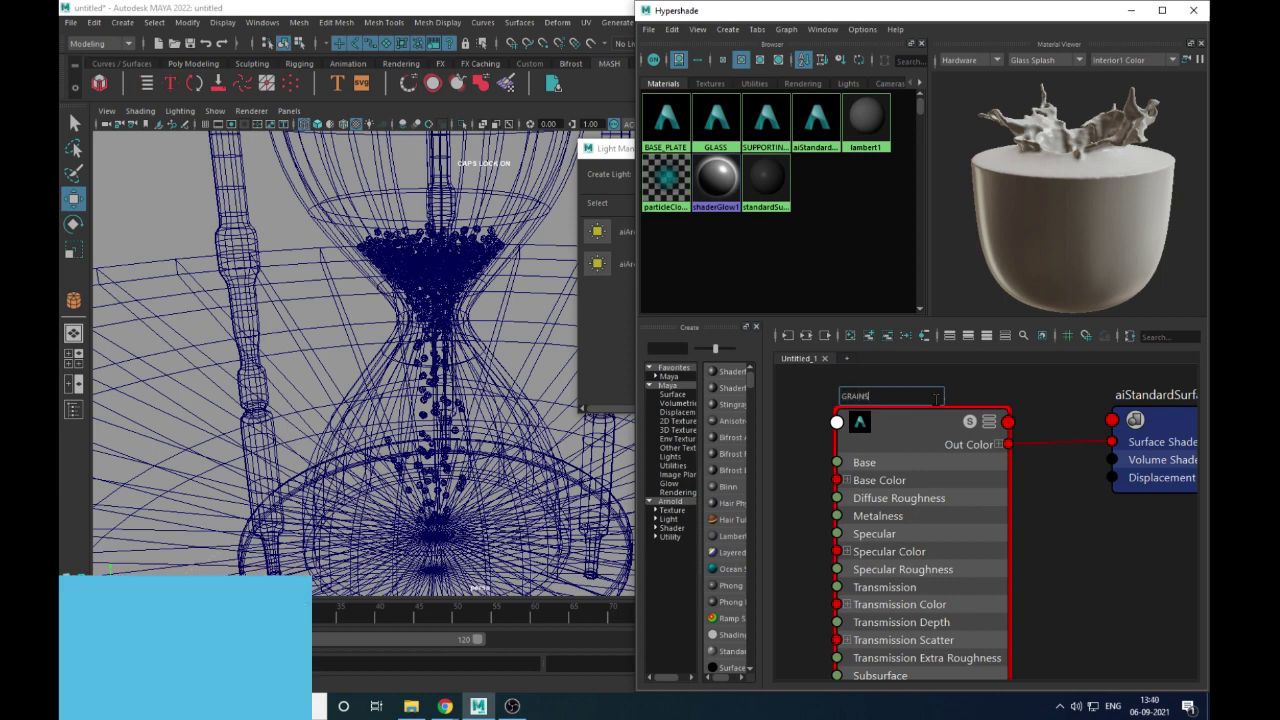
key(Return)
scroll(950, 410, down, 3)
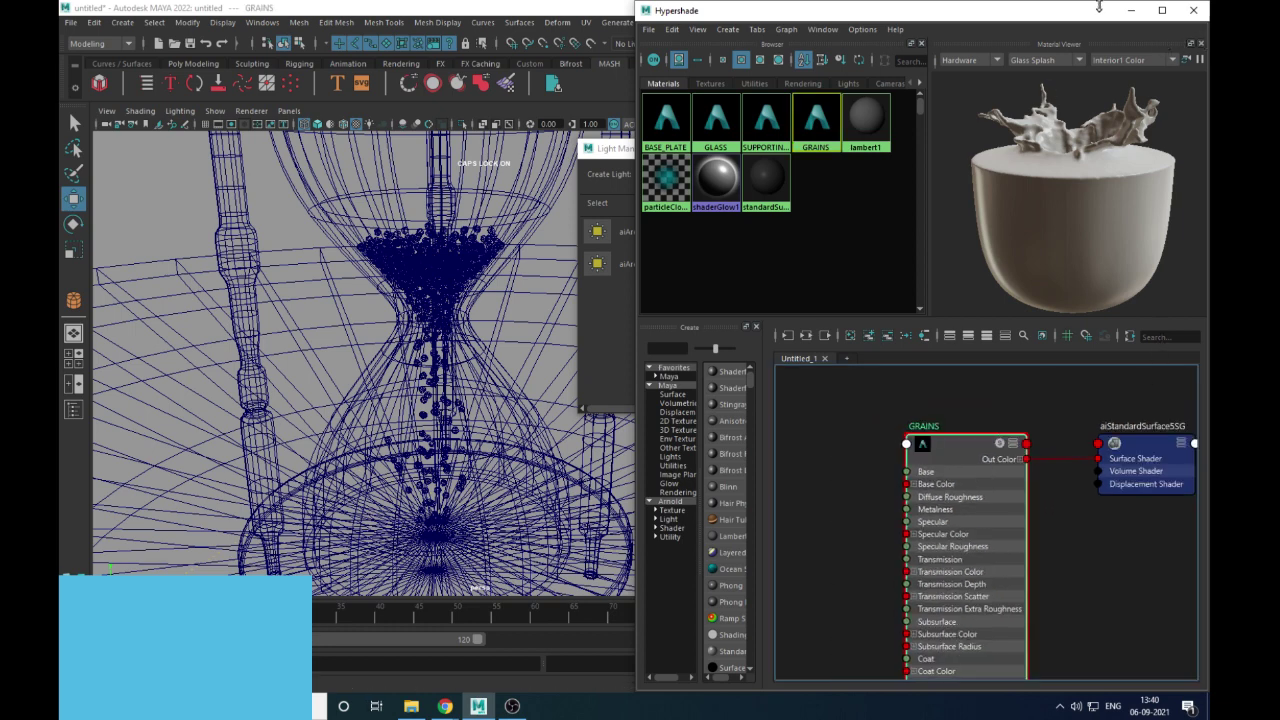
Set aside the Hypershade and Light Manager windows and replace the GRAINS material's settings with the Chrome preset
drag(1099, 7, 846, 265)
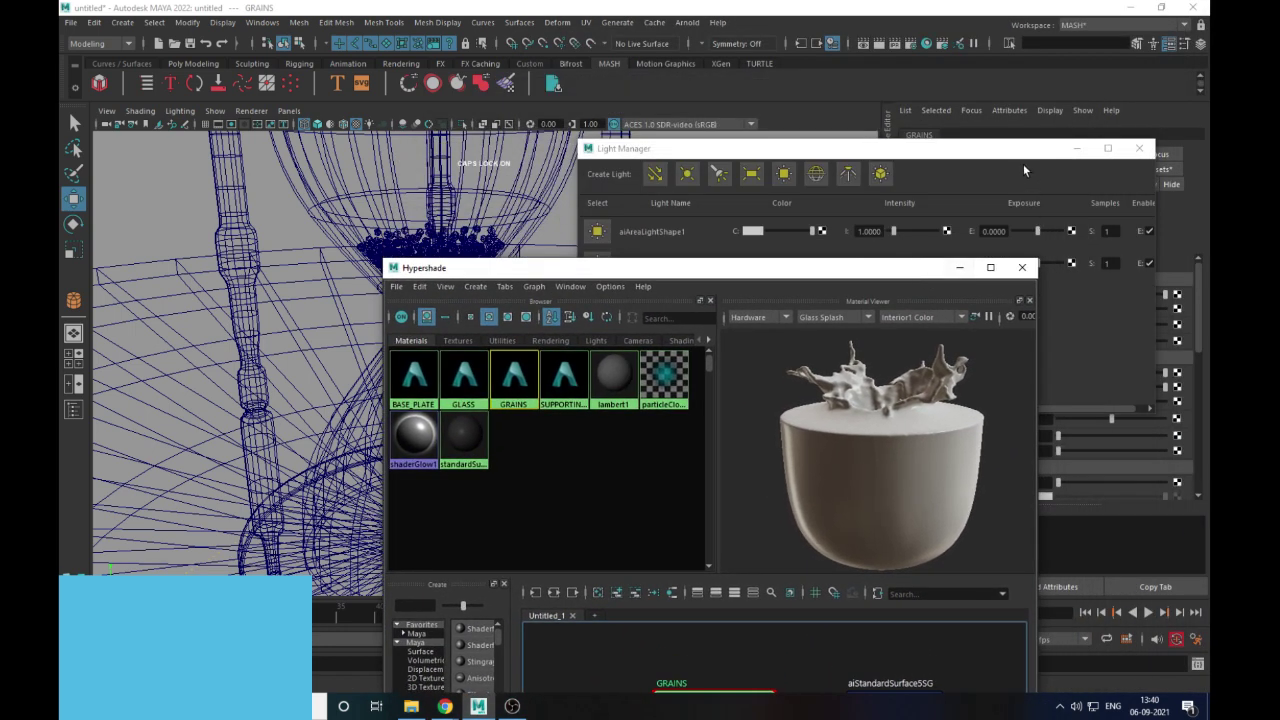
click(960, 267)
click(1077, 149)
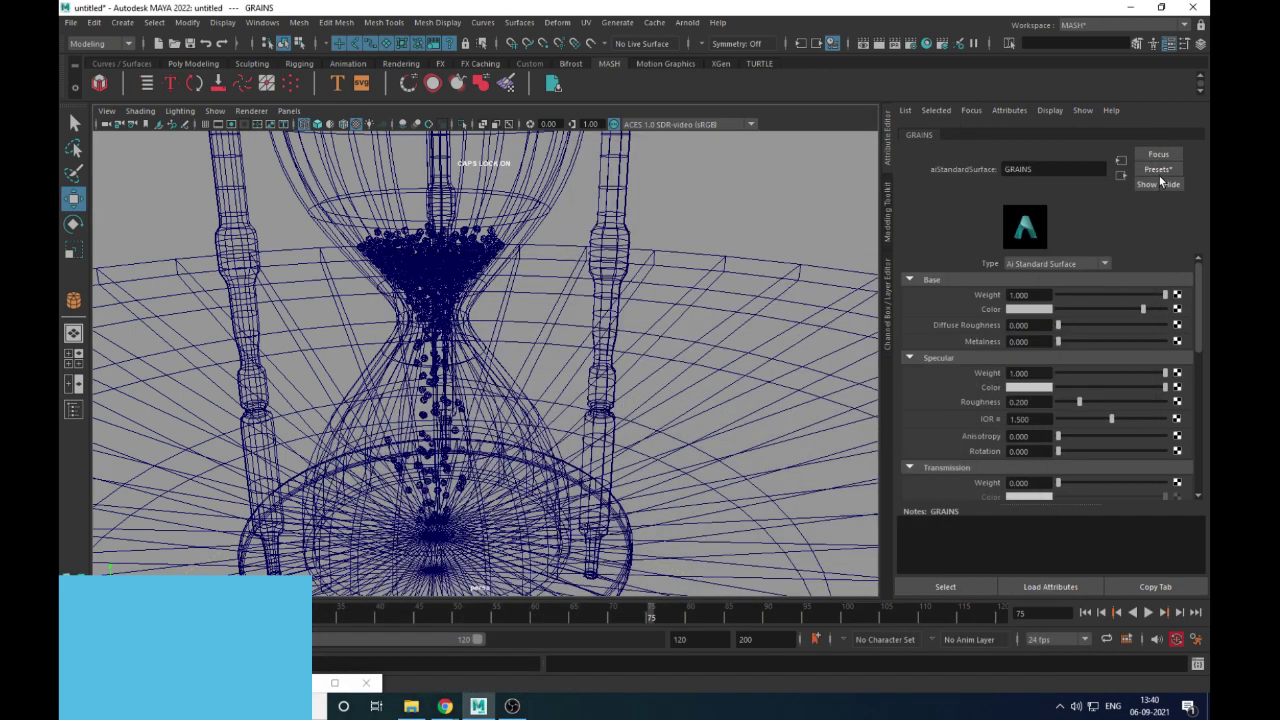
click(1158, 171)
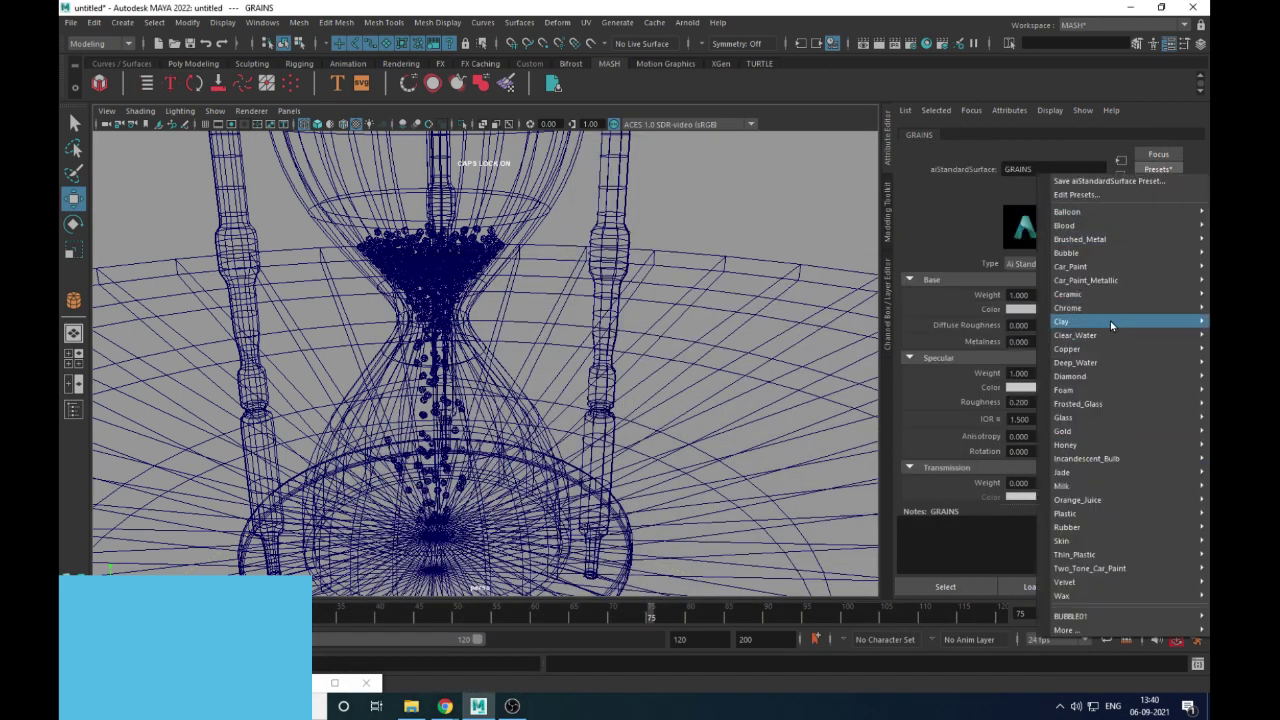
mouse_move(1112, 314)
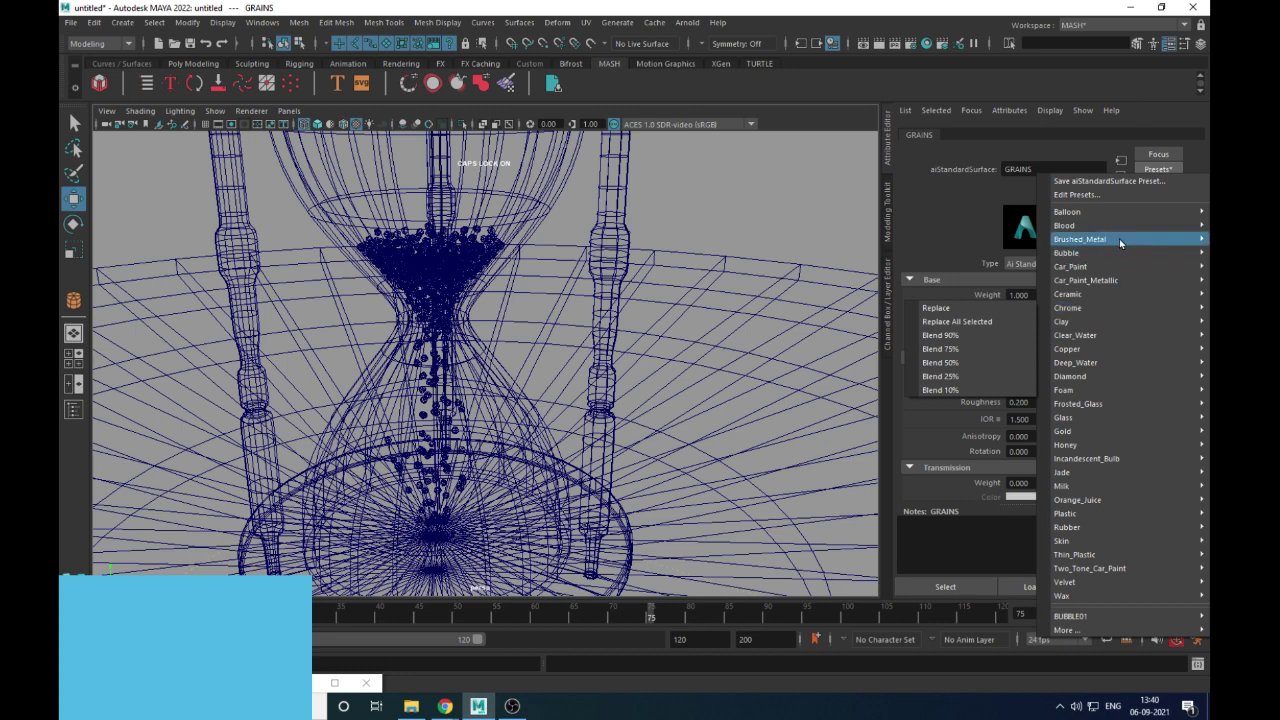
click(990, 308)
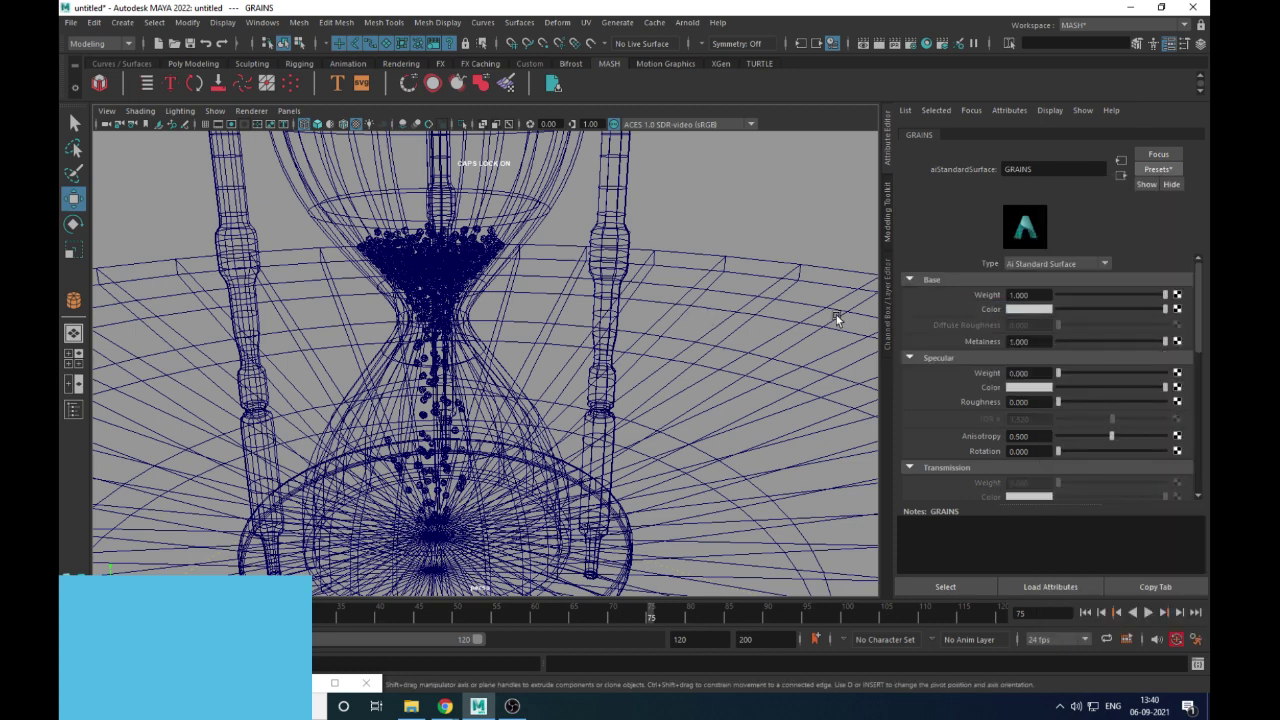
Frame the whole hourglass in the perspective view and restore the Light Manager beside the material attributes
scroll(686, 392, down, 3)
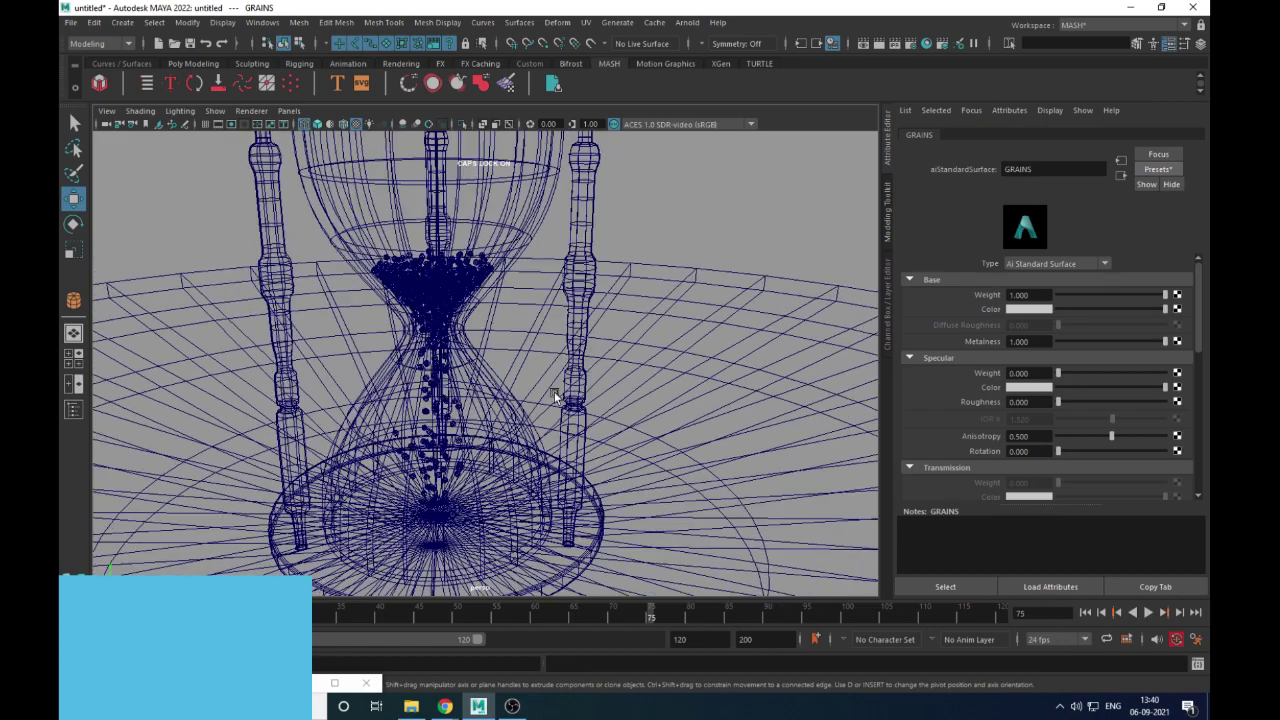
scroll(552, 394, down, 4)
alt+middle_drag(517, 351, 566, 335)
alt+right_drag(566, 335, 630, 358)
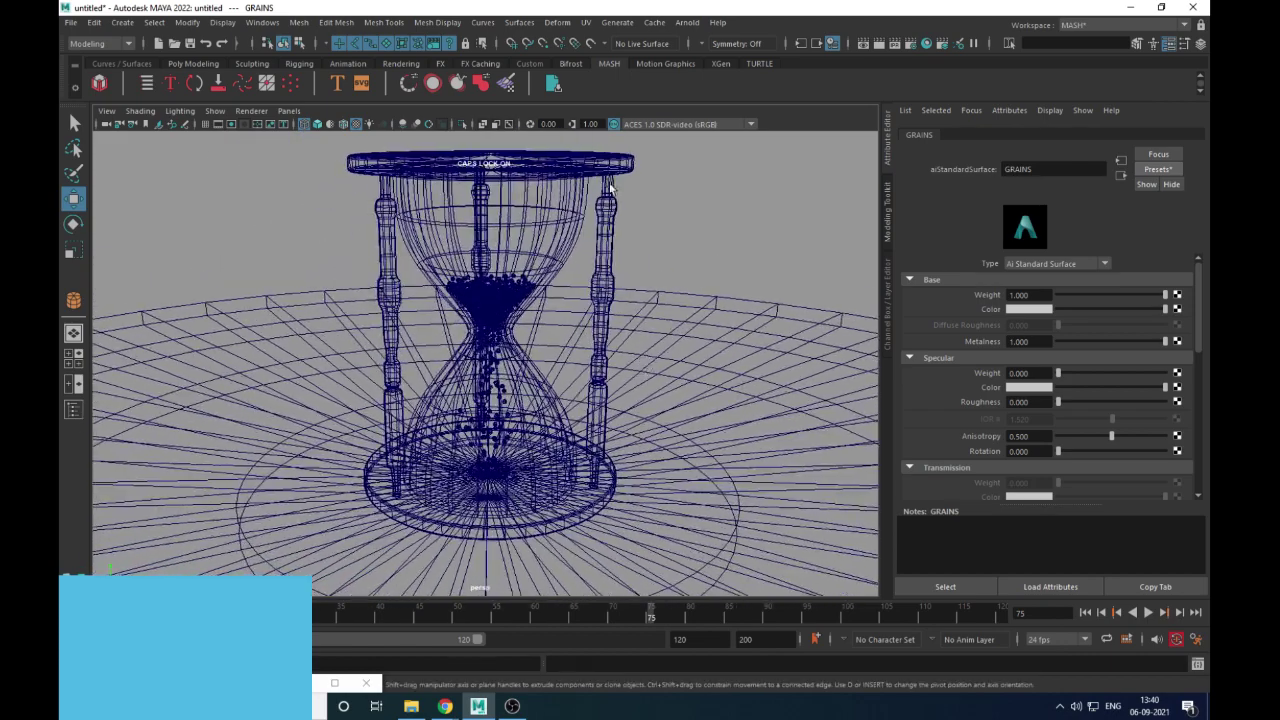
click(314, 687)
drag(927, 150, 424, 150)
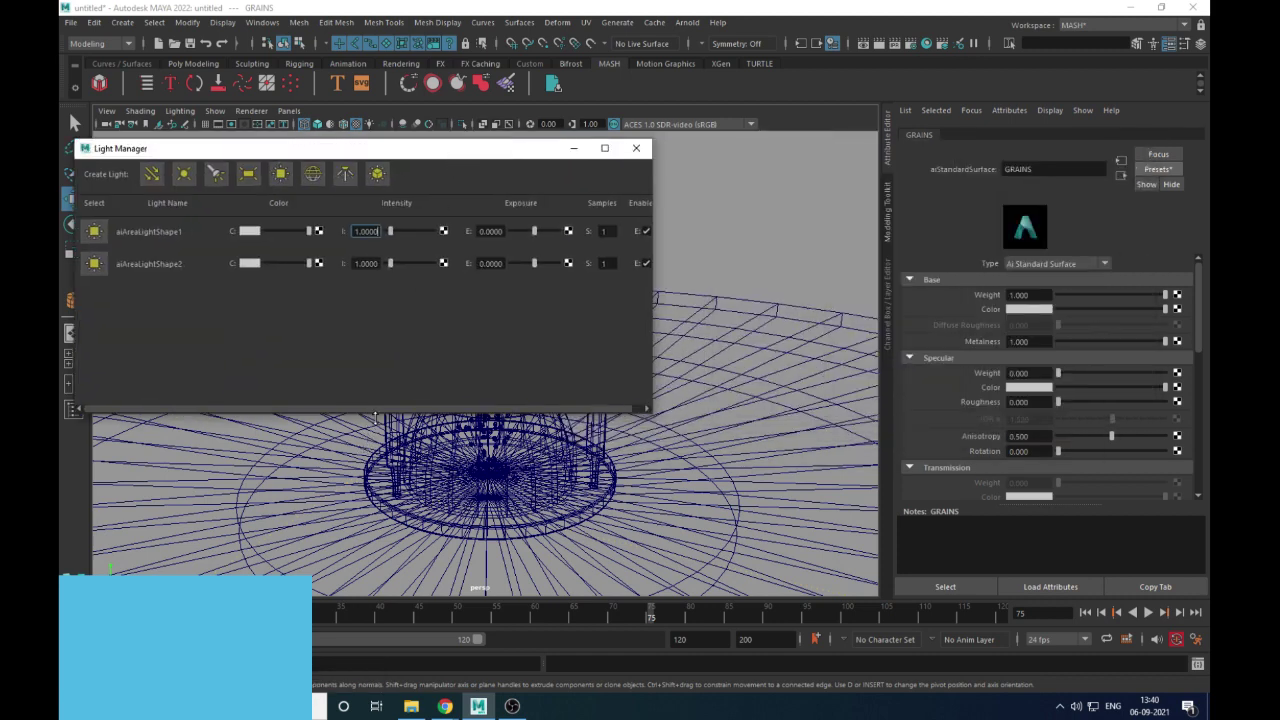
drag(376, 413, 376, 382)
drag(496, 150, 503, 175)
Open the Arnold RenderView and arrange it together with the Light Manager so both are accessible
click(689, 22)
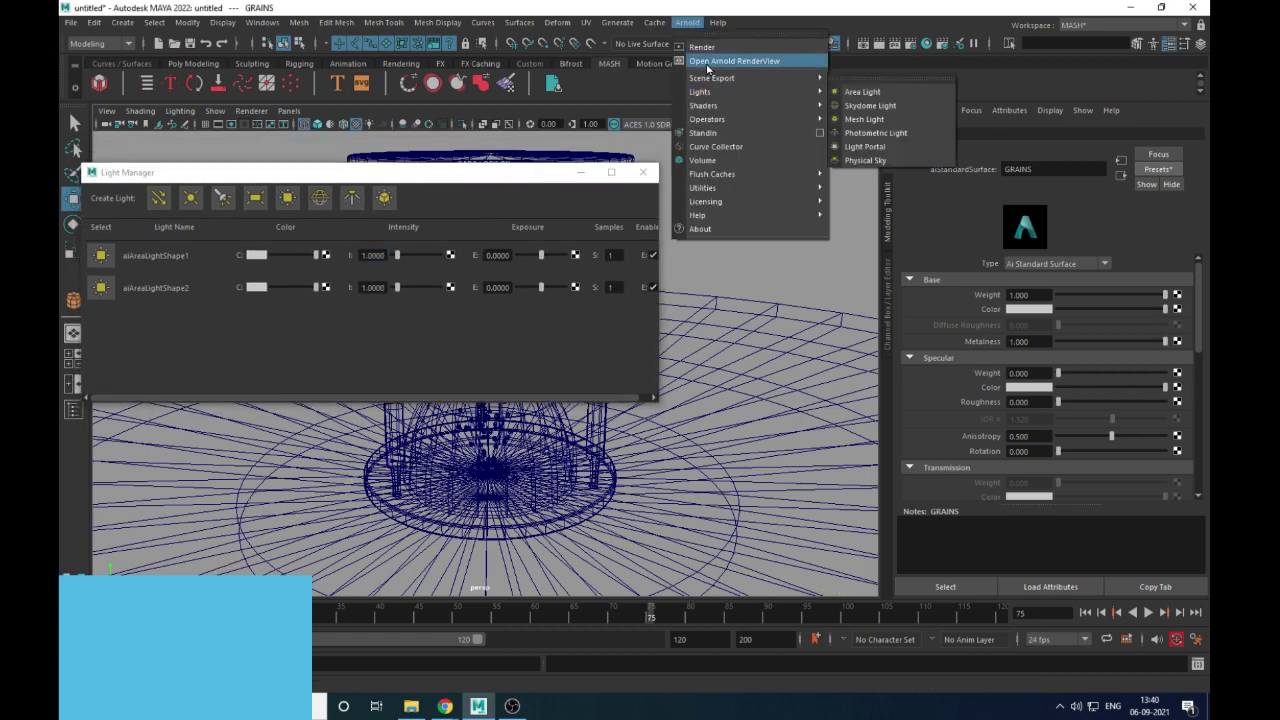
key(Escape)
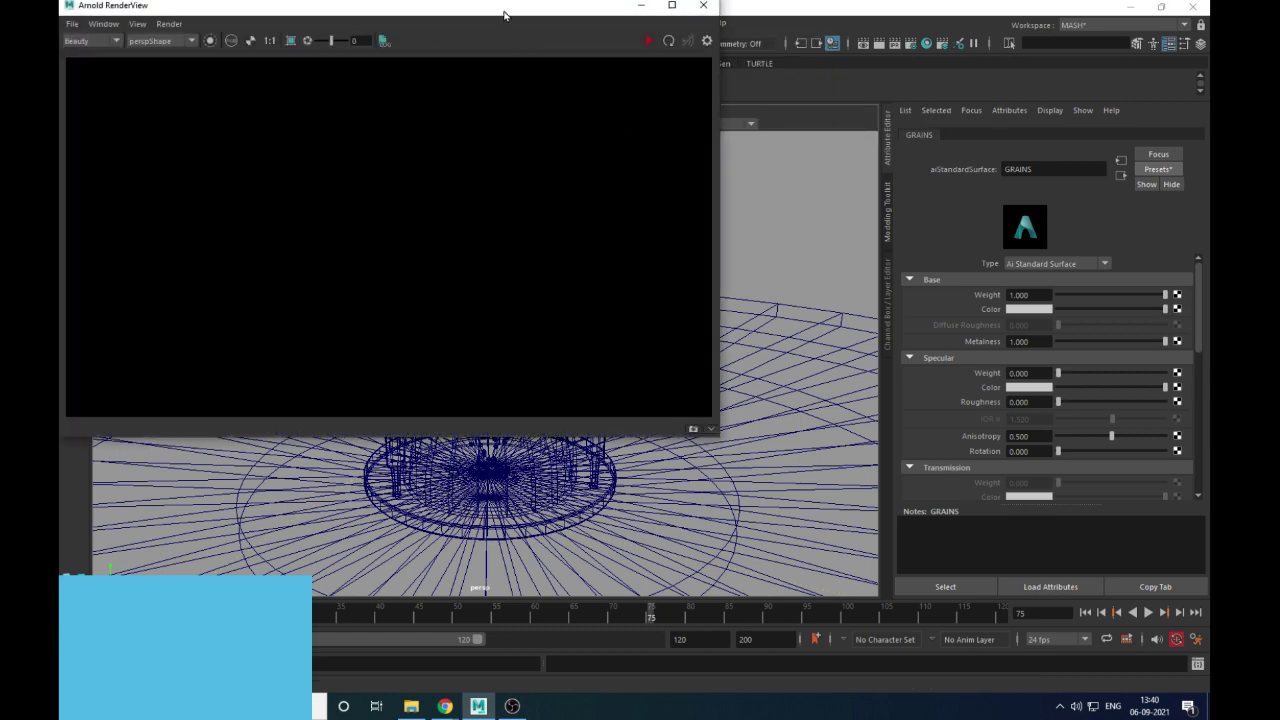
drag(504, 14, 918, 157)
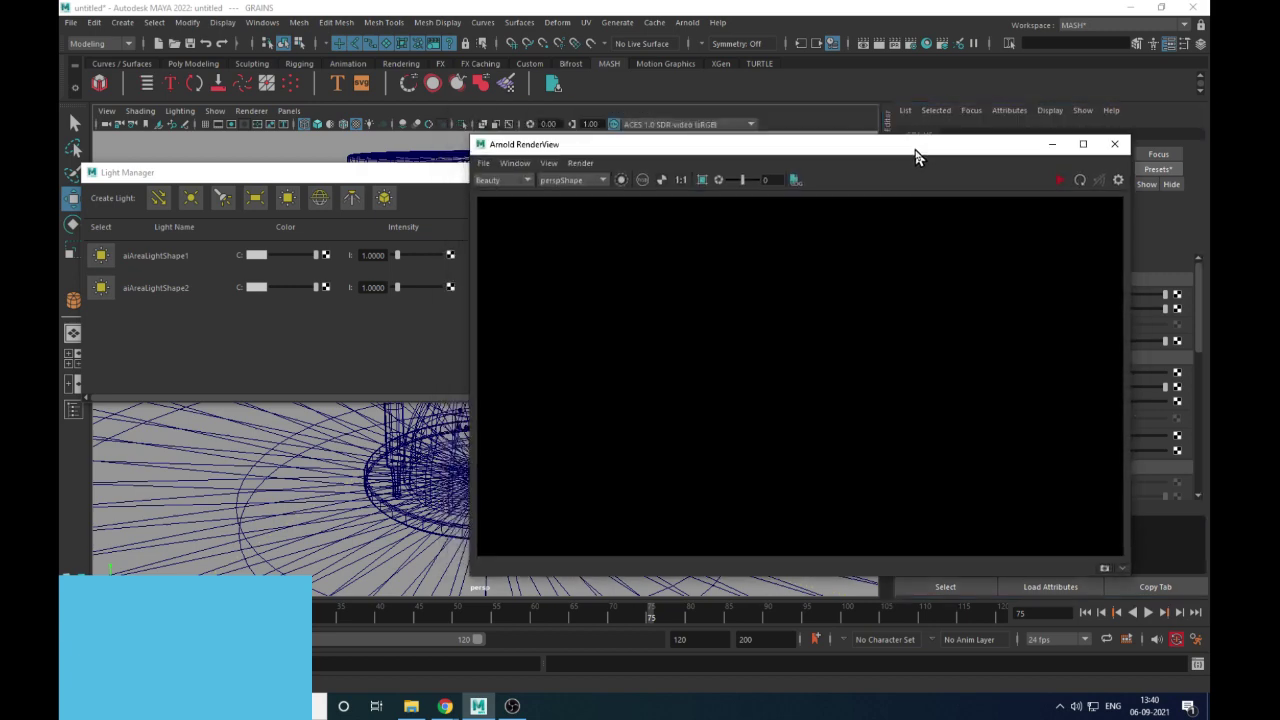
drag(278, 174, 720, 486)
Create a new camera from the current perspective view and uncover the hourglass viewport from the render window
click(107, 111)
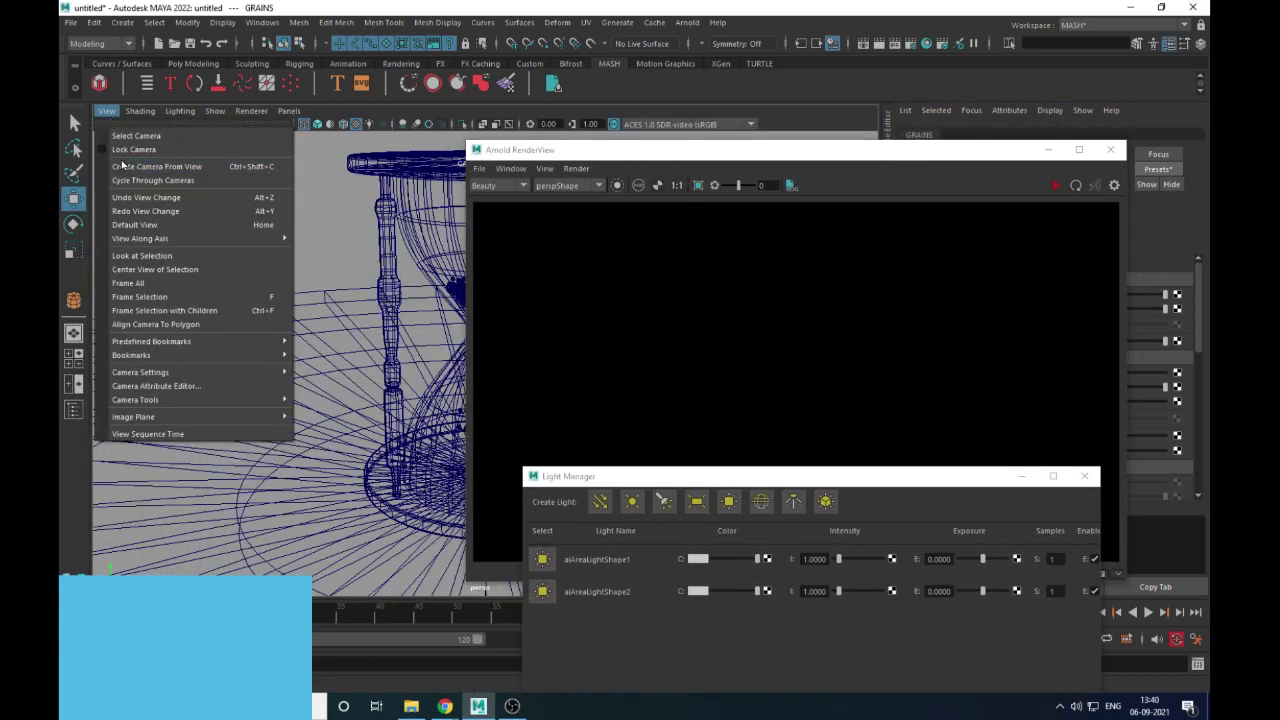
click(122, 170)
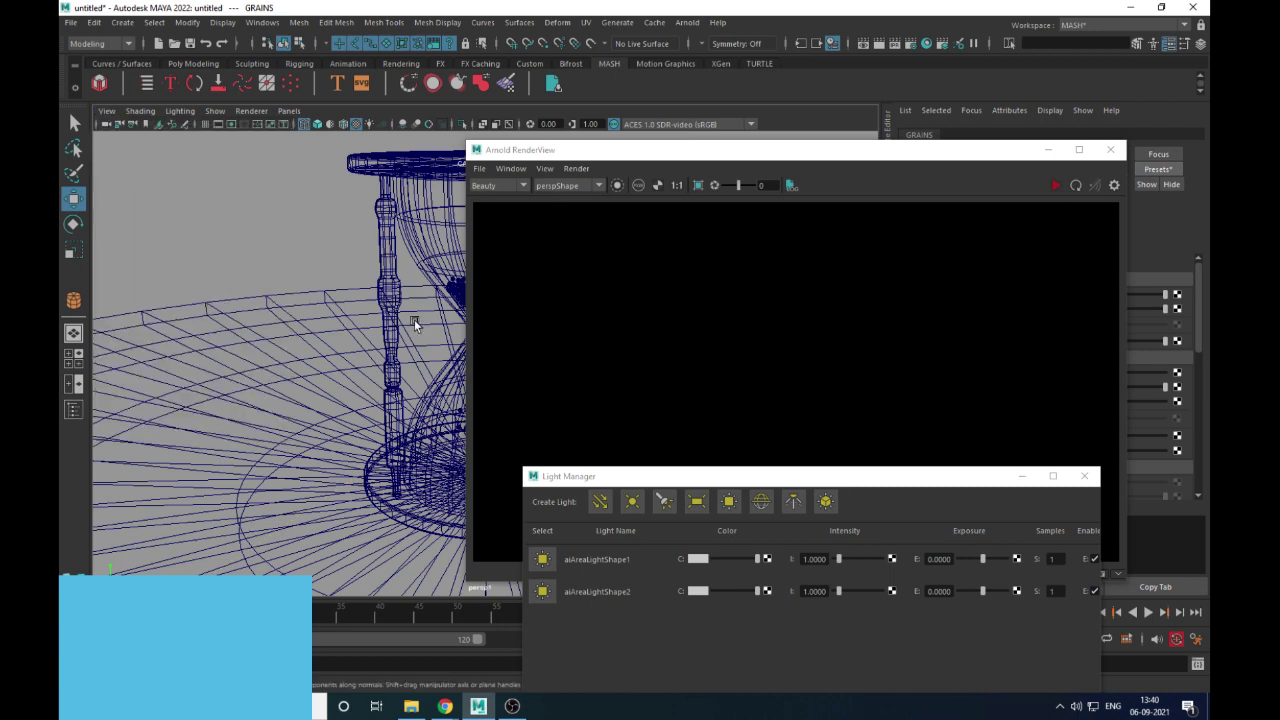
drag(736, 155, 577, 211)
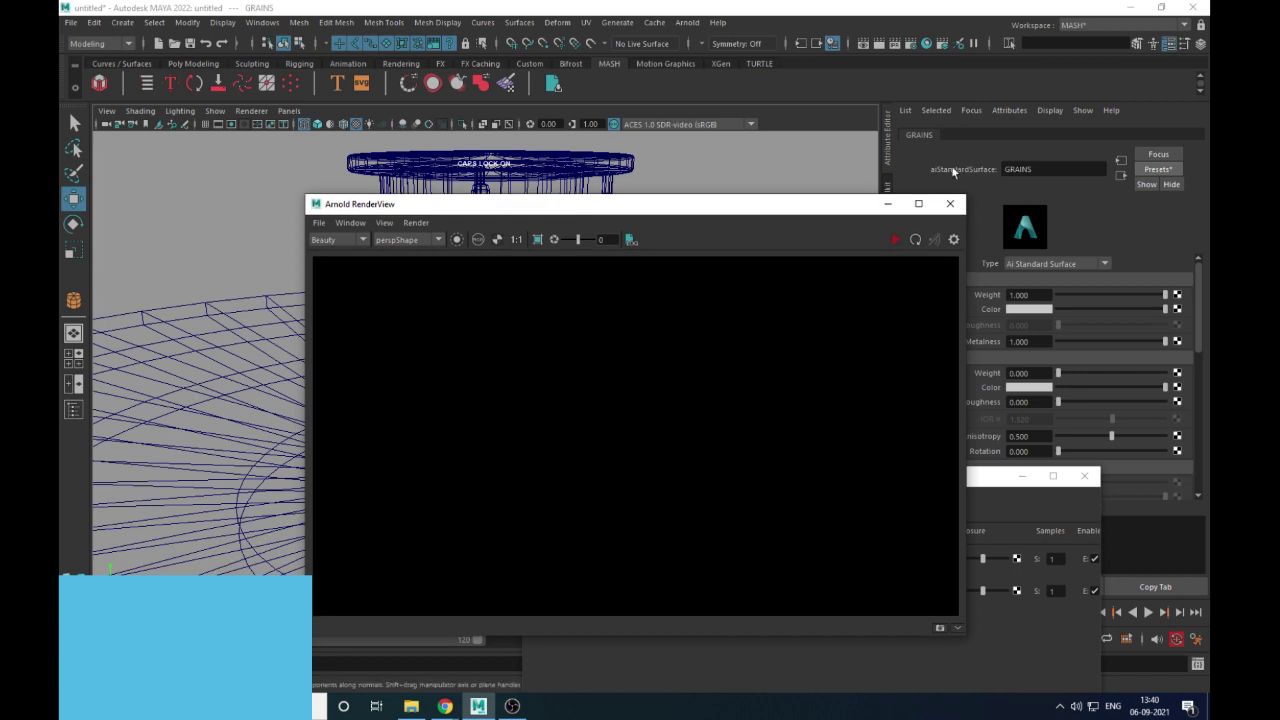
Select the newly created camera and rename its transform SHOT_CAM
click(107, 111)
click(125, 131)
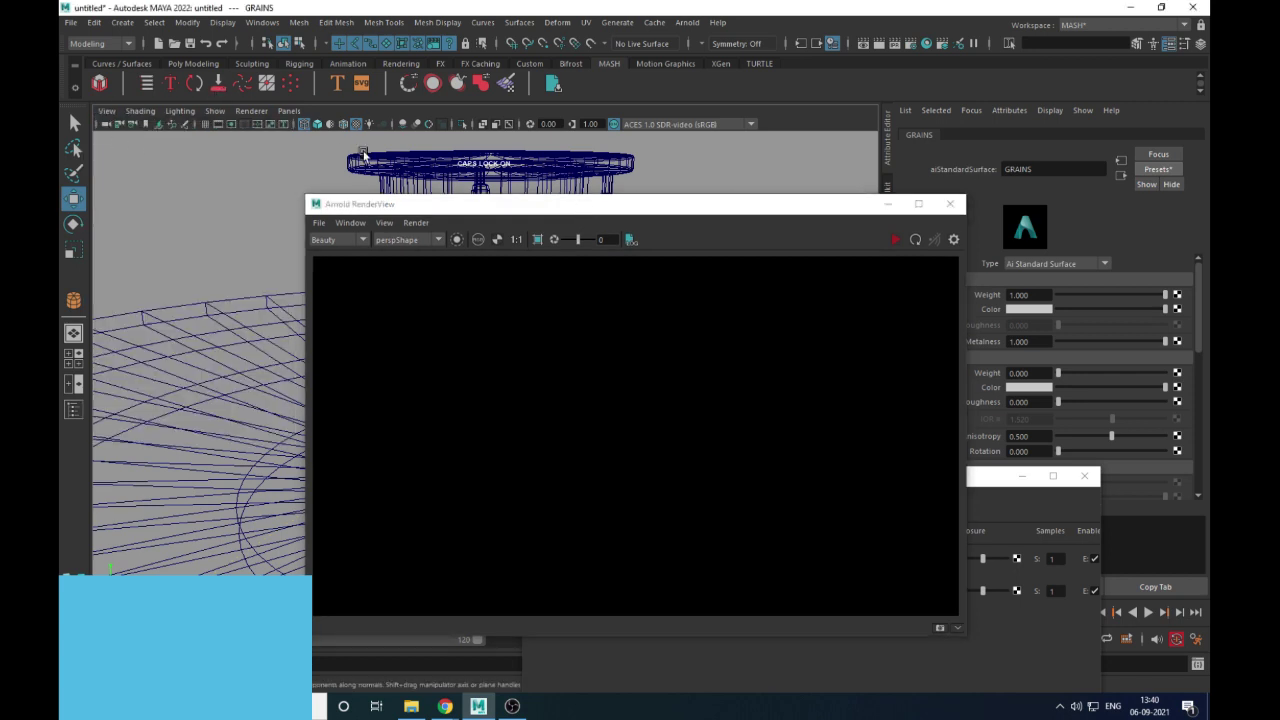
drag(679, 211, 625, 313)
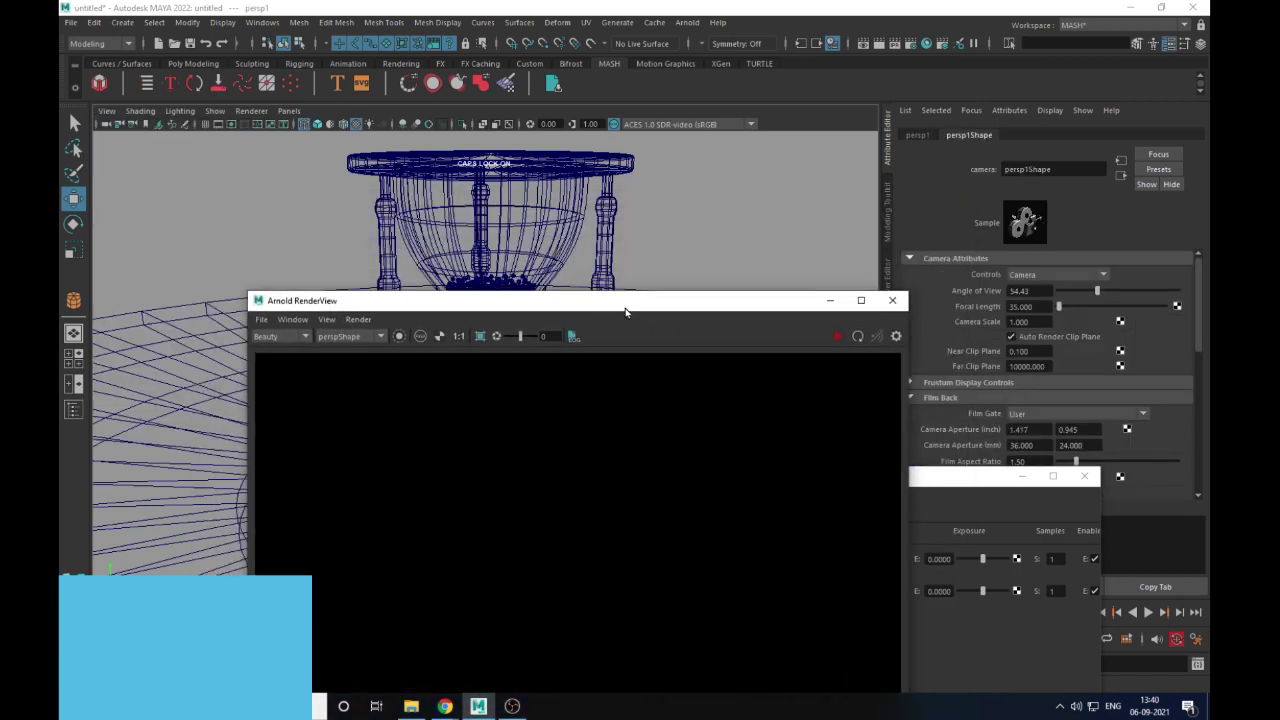
click(915, 135)
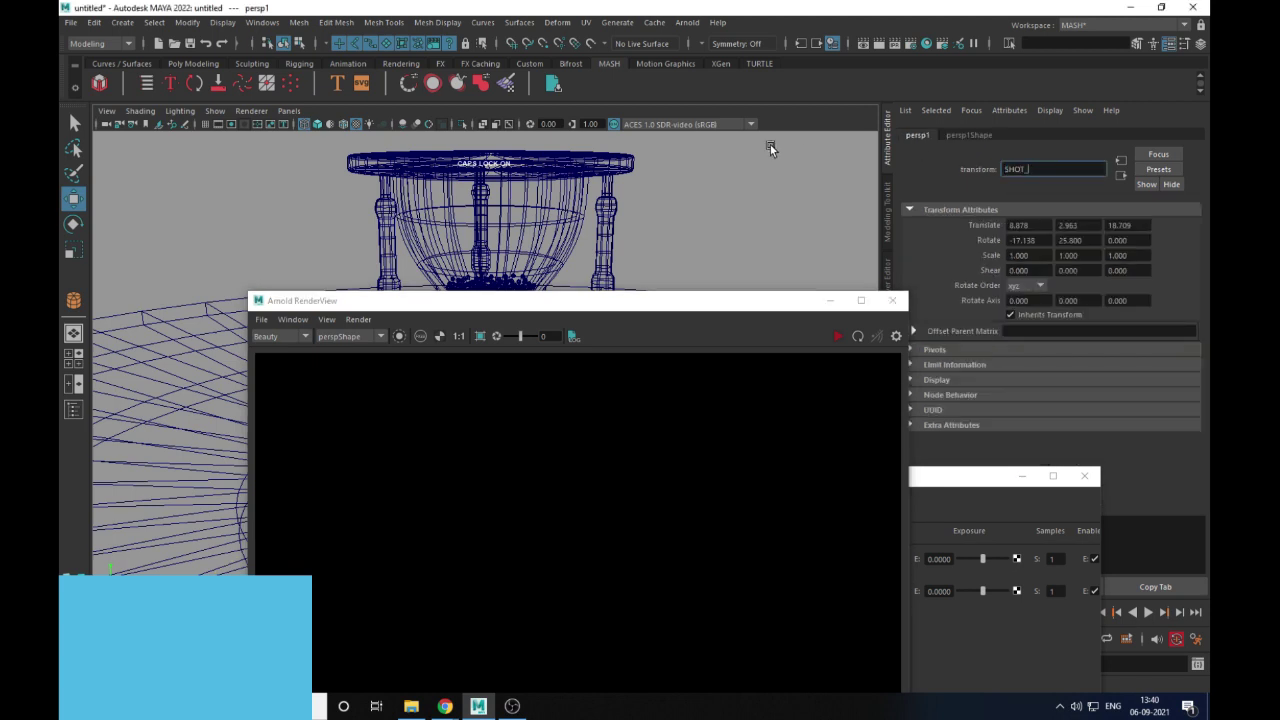
text(SHOT_CA)
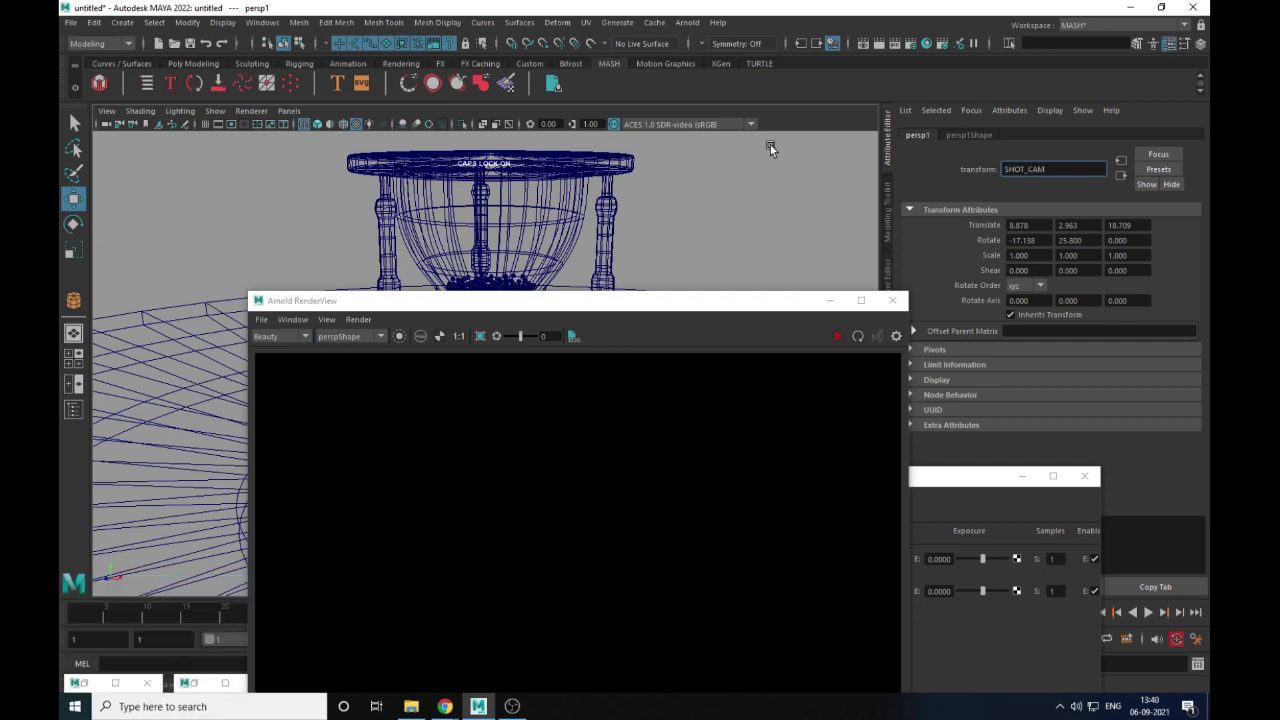
text(M)
key(Return)
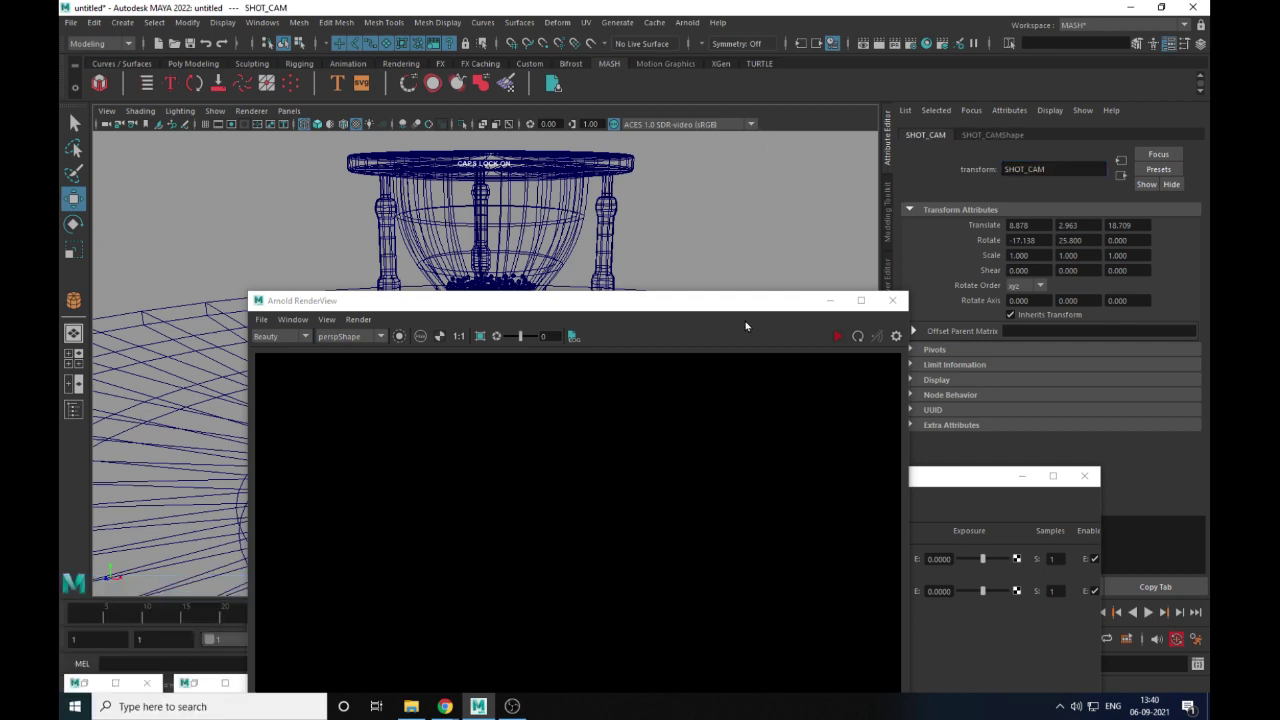
Start the Arnold preview render through SHOT_CAM and set the exposure of aiAreaLightShape1 to 10
drag(760, 310, 844, 138)
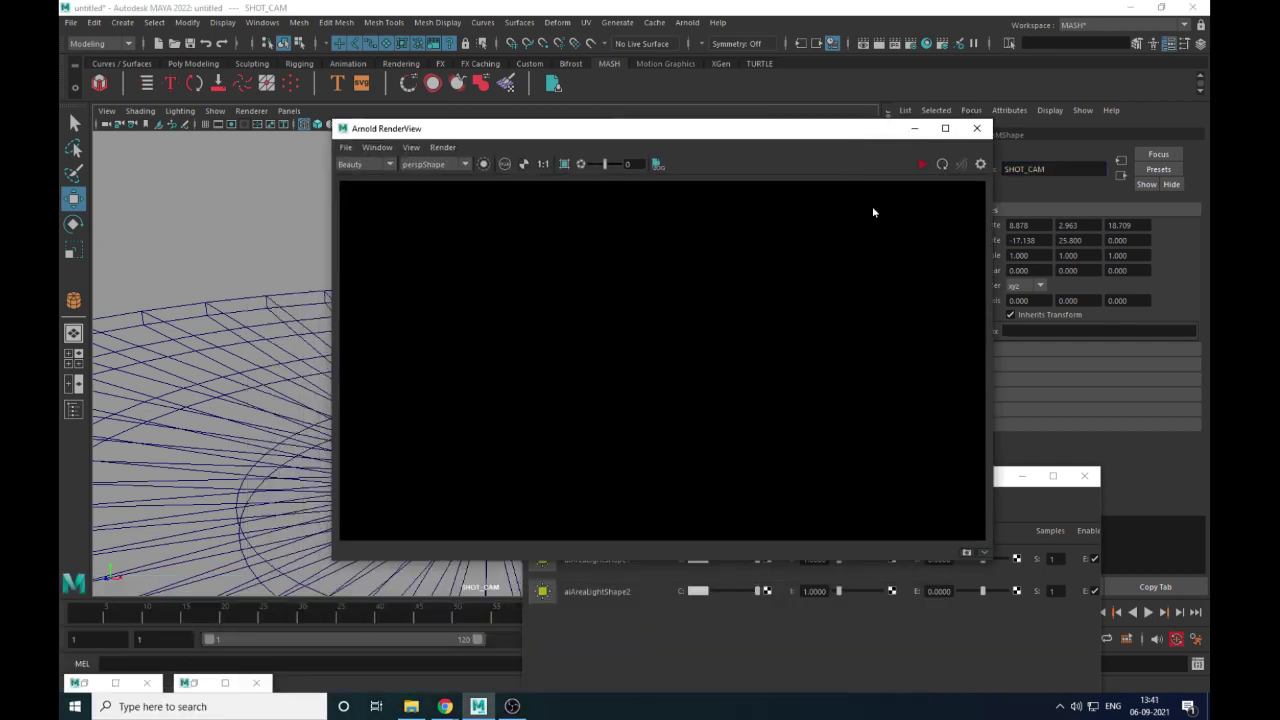
click(923, 168)
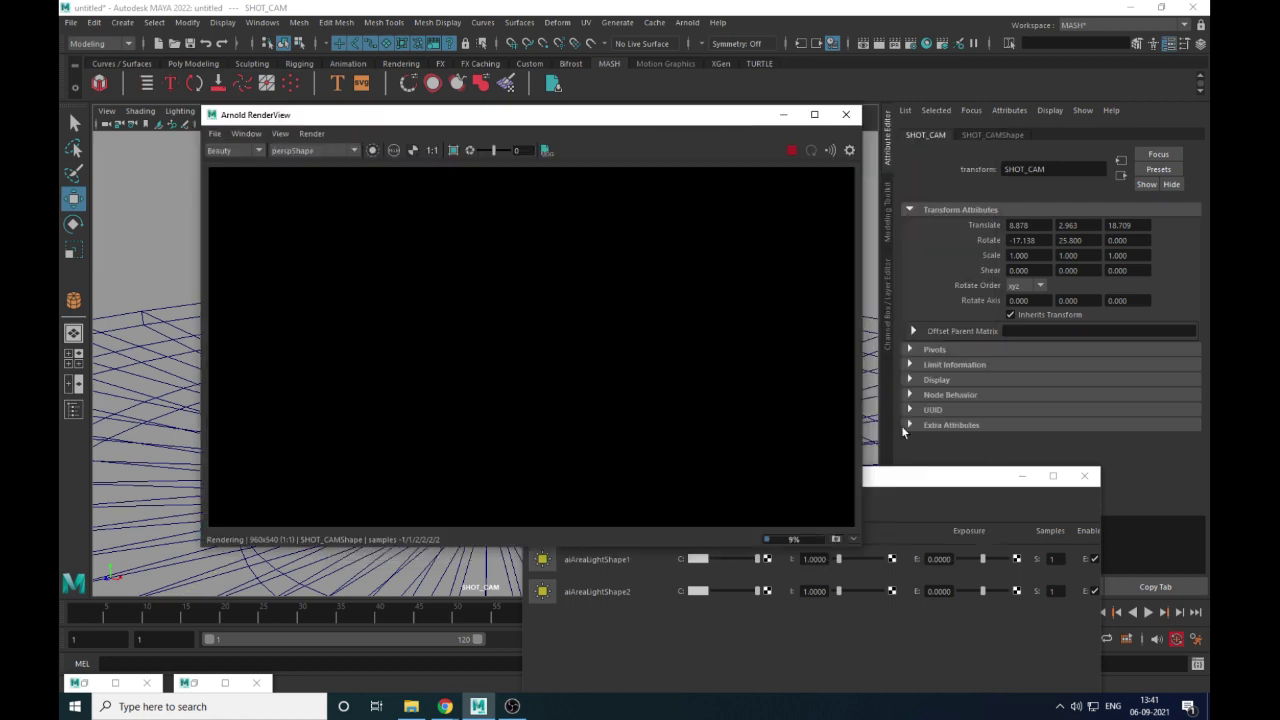
click(932, 479)
drag(910, 477, 874, 309)
click(904, 393)
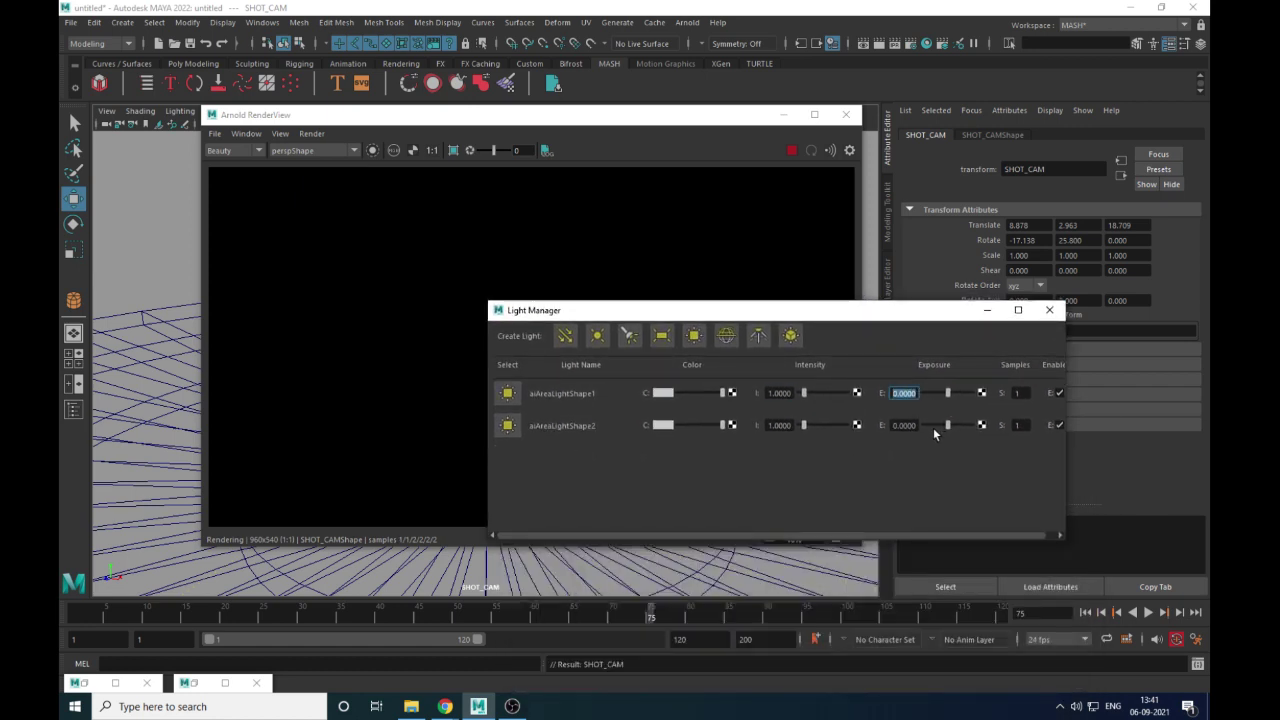
text(1.0)
key(Return)
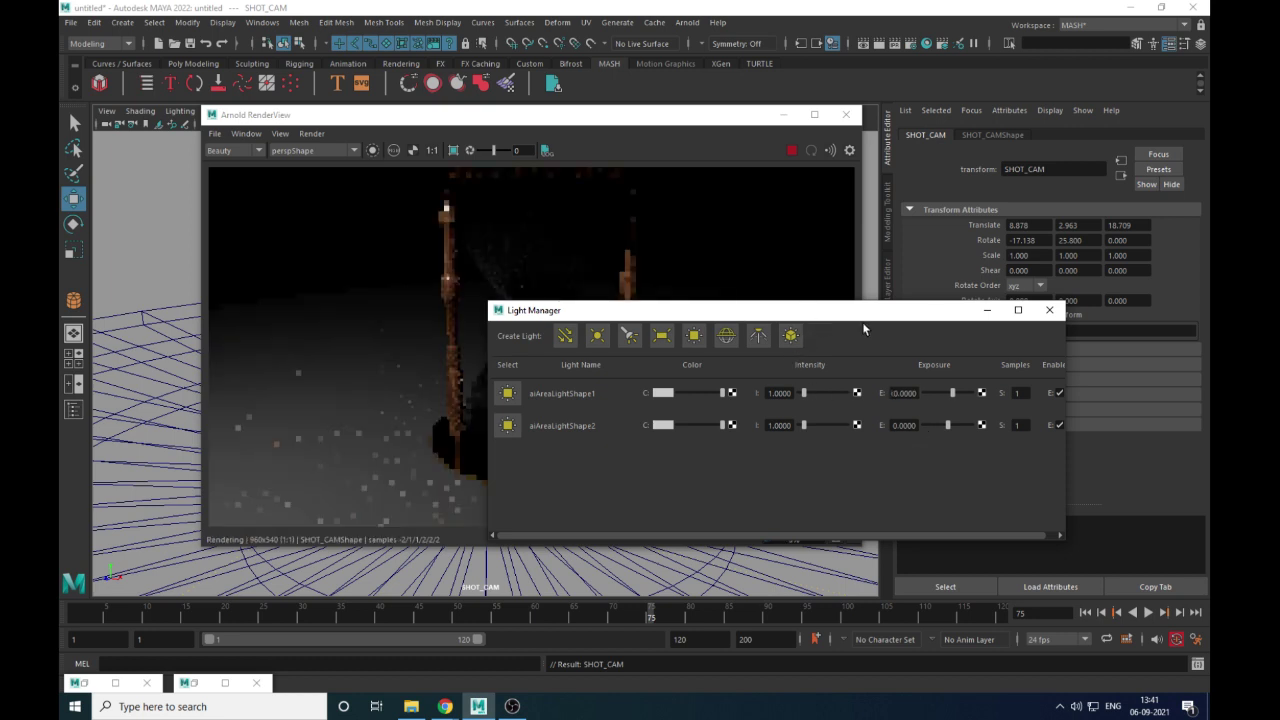
Set the exposure of aiAreaLightShape2 to 10, keeping the rendered hourglass uncovered
drag(836, 323, 960, 519)
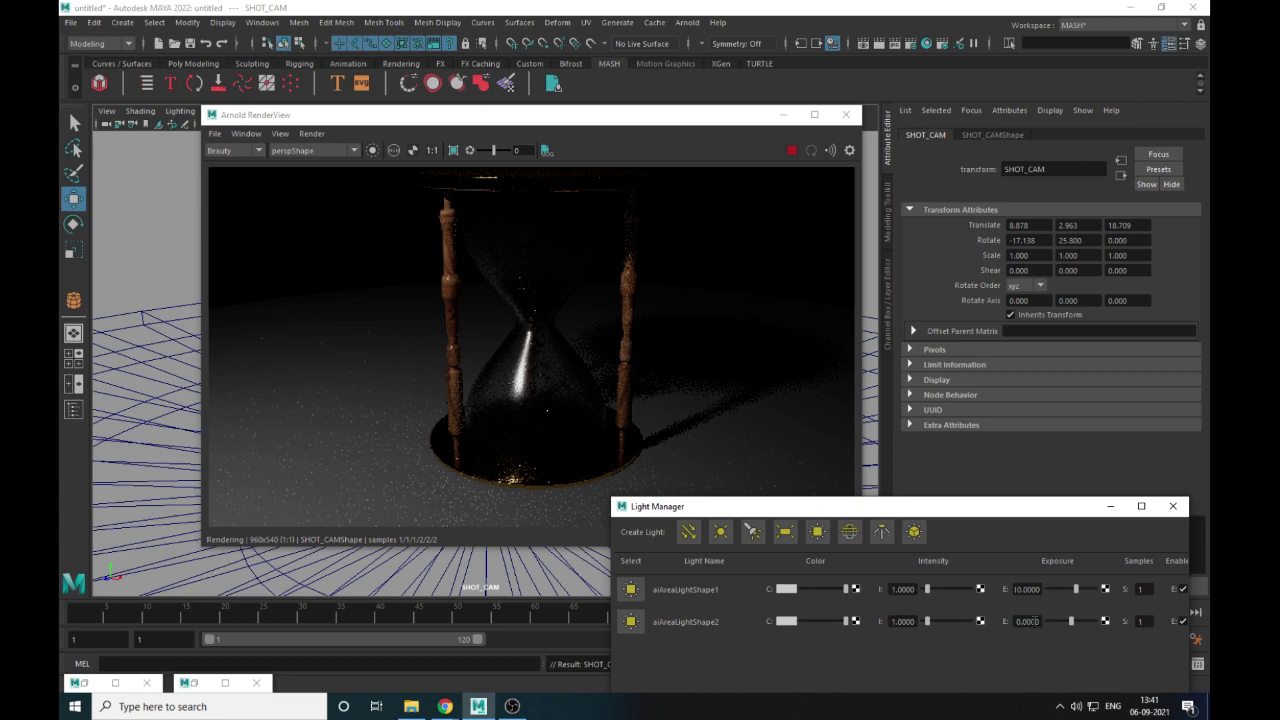
click(1042, 621)
text(10)
key(Return)
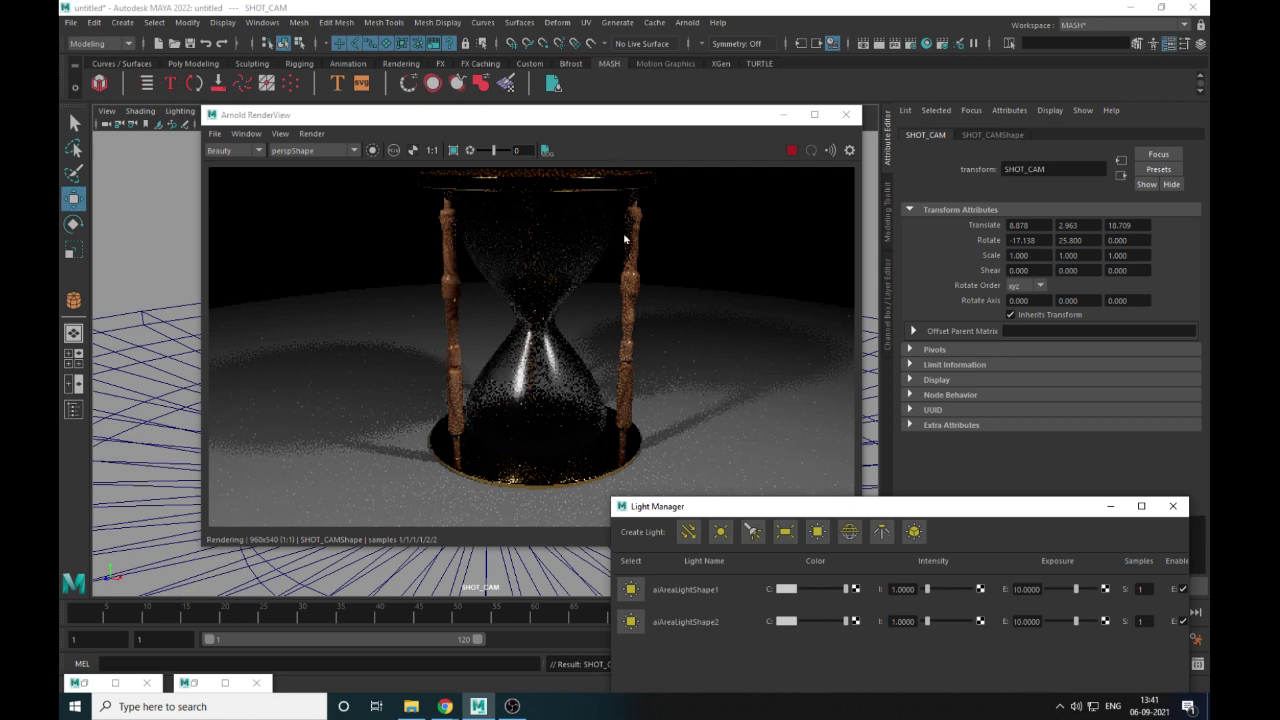
Set the hourglass GLASS material's specular roughness to 0 and its specular weight to about 0.2
click(569, 260)
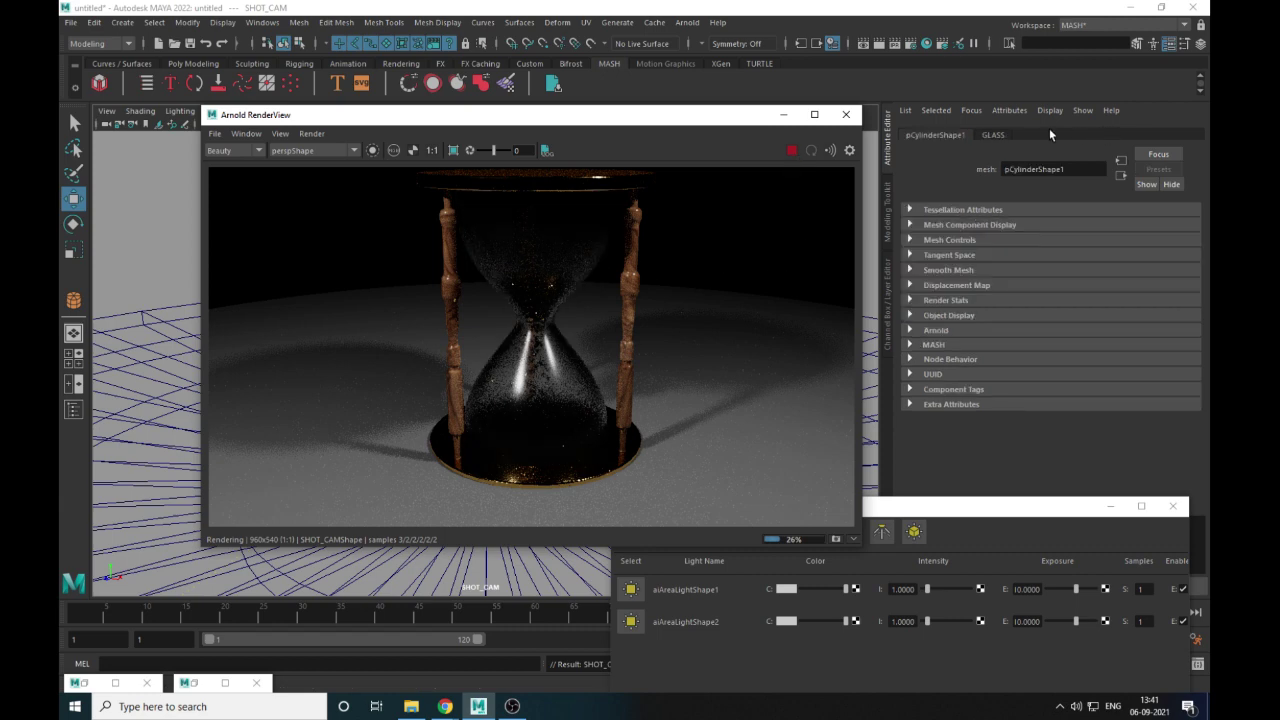
click(991, 139)
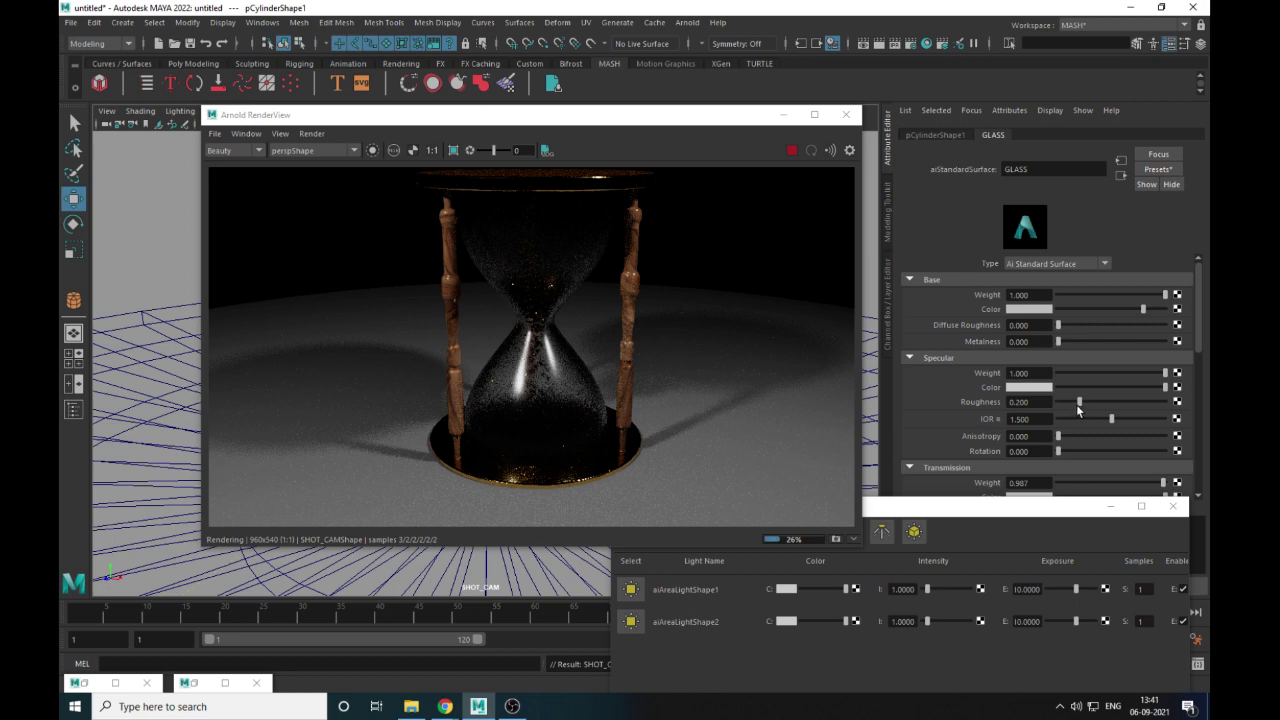
drag(1078, 409, 1048, 410)
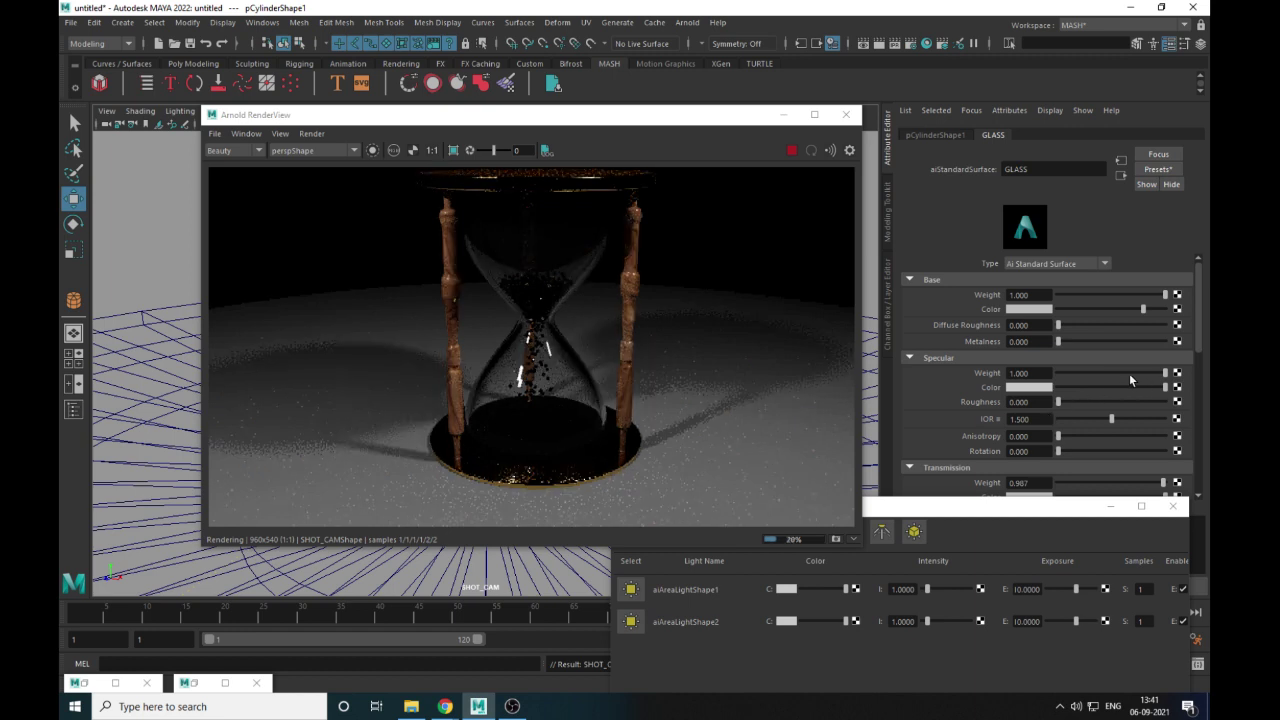
click(1091, 372)
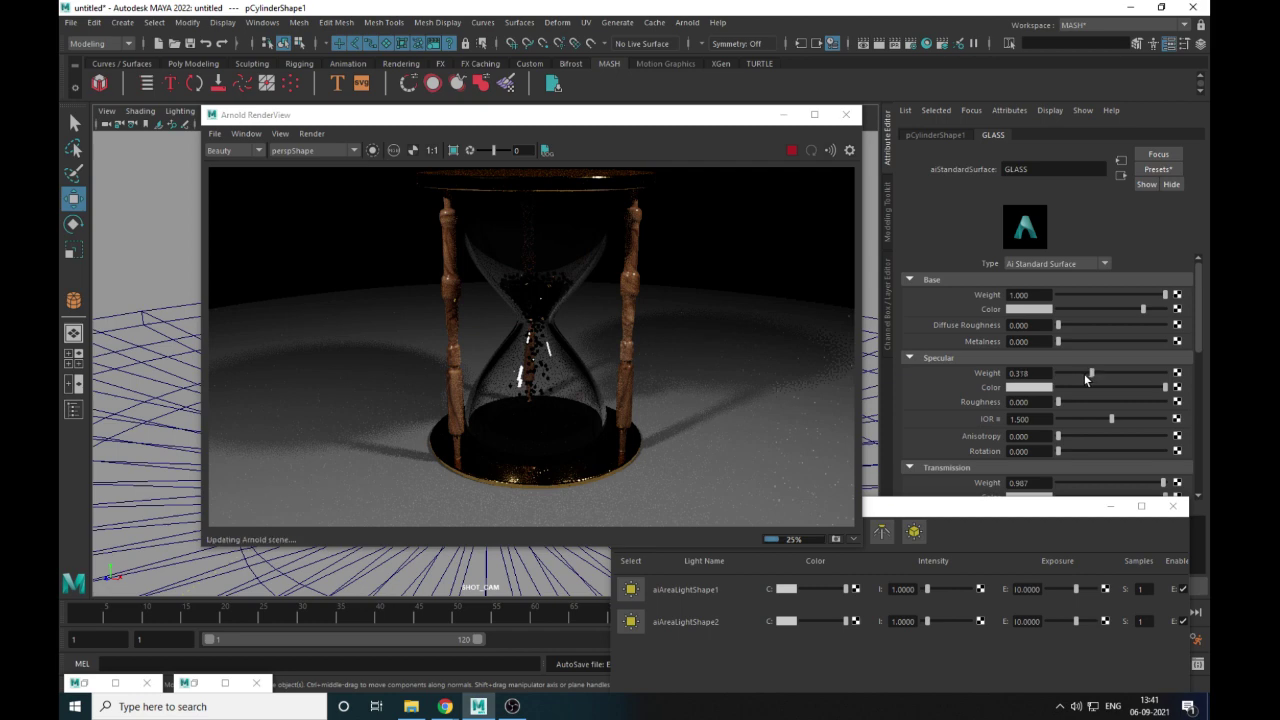
click(1082, 374)
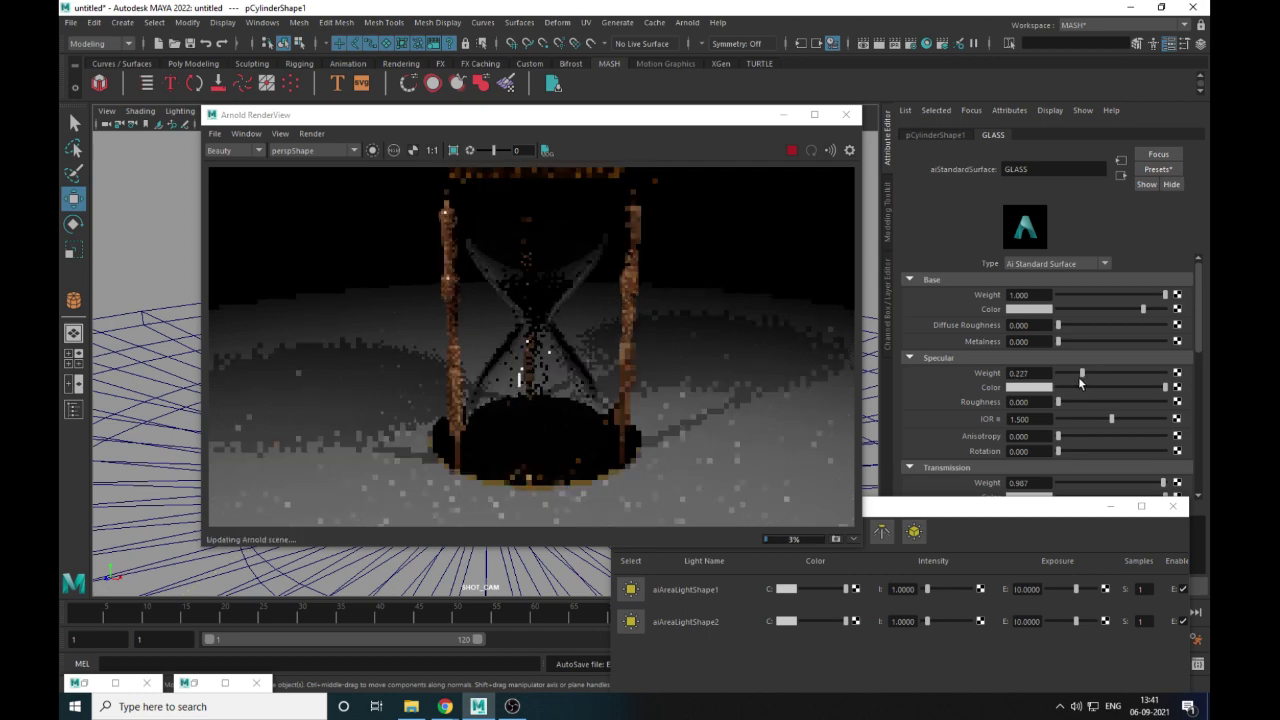
click(1079, 377)
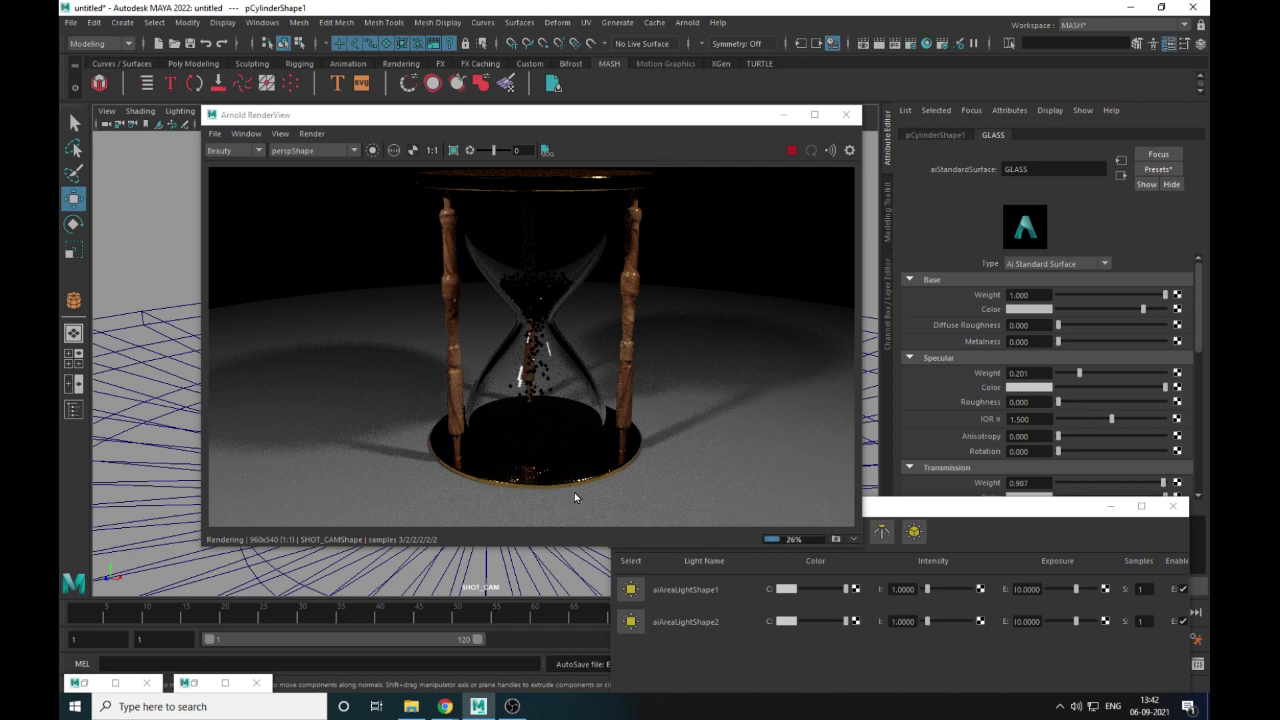
Stop the render and reduce the SUPPORTING_ROD material's specular weight to 0 and its specular color to black
click(637, 293)
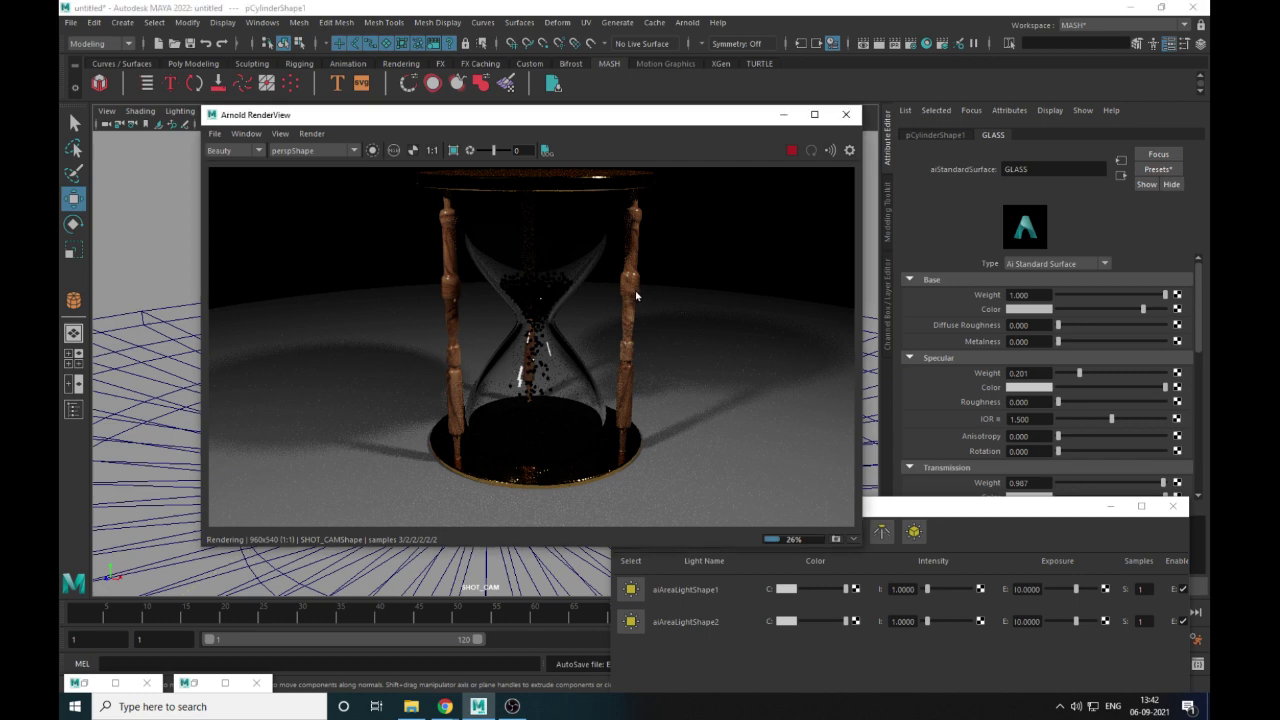
click(631, 292)
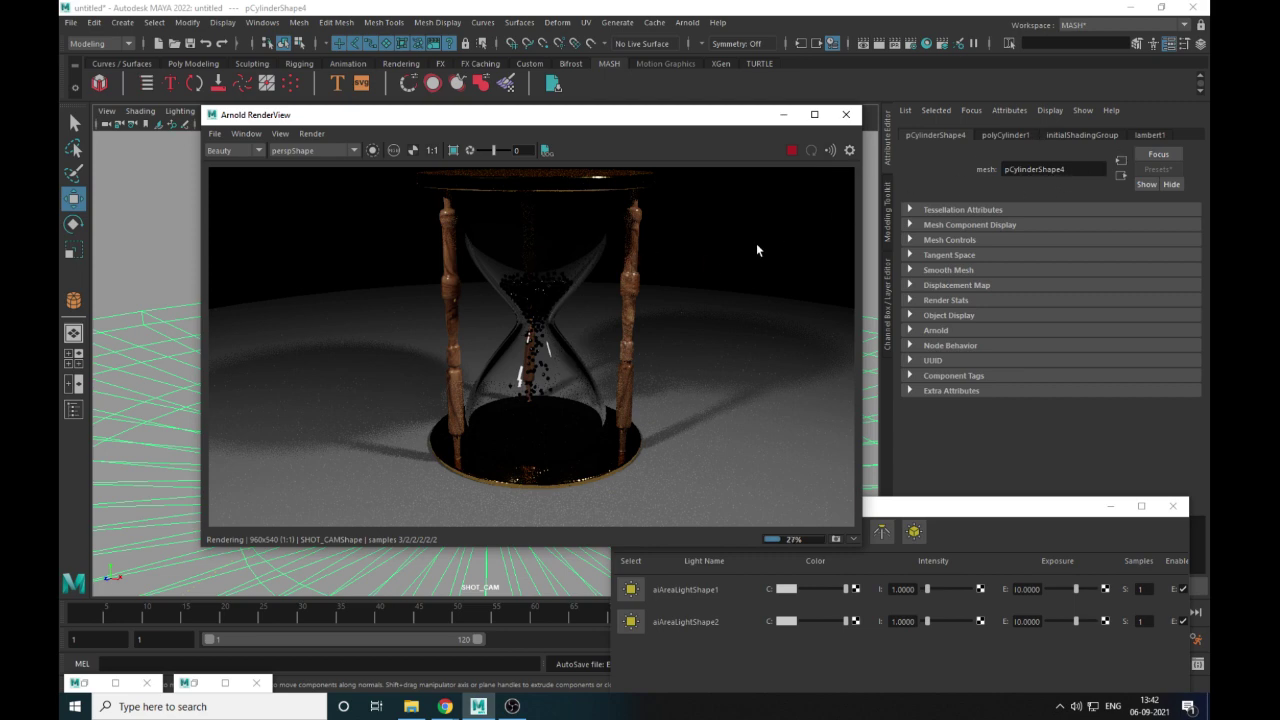
click(791, 150)
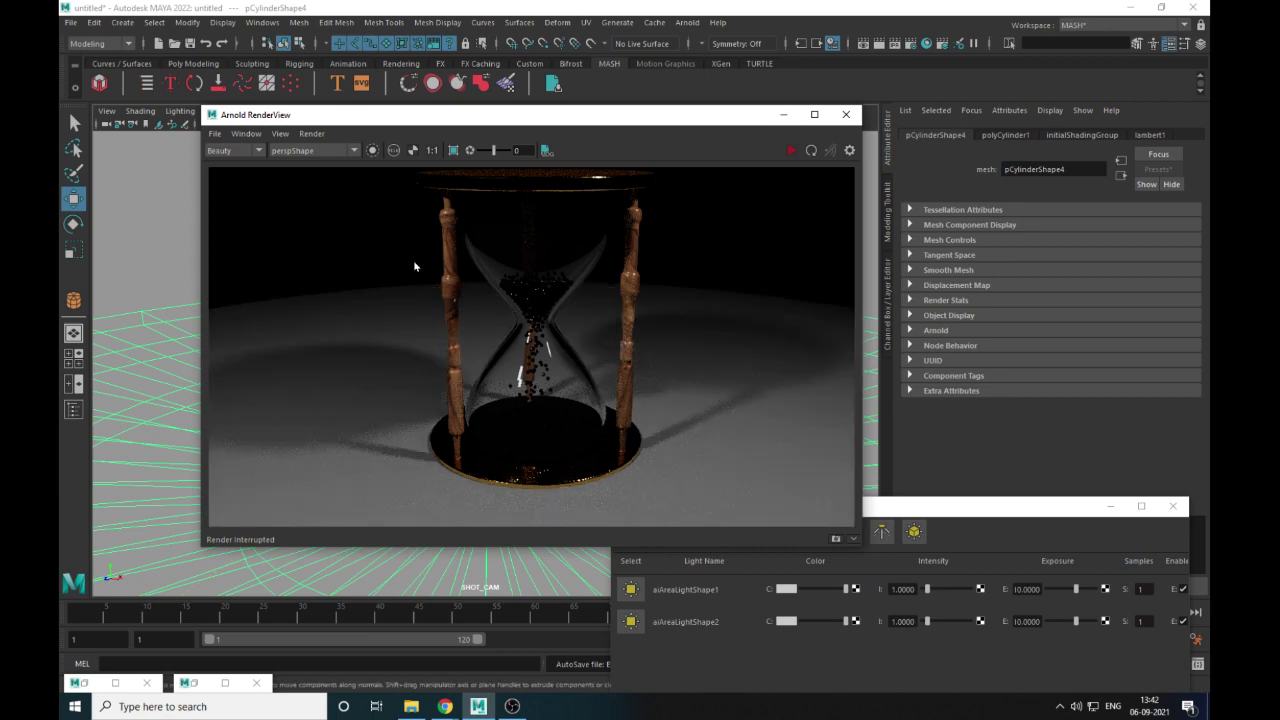
click(441, 255)
click(1040, 134)
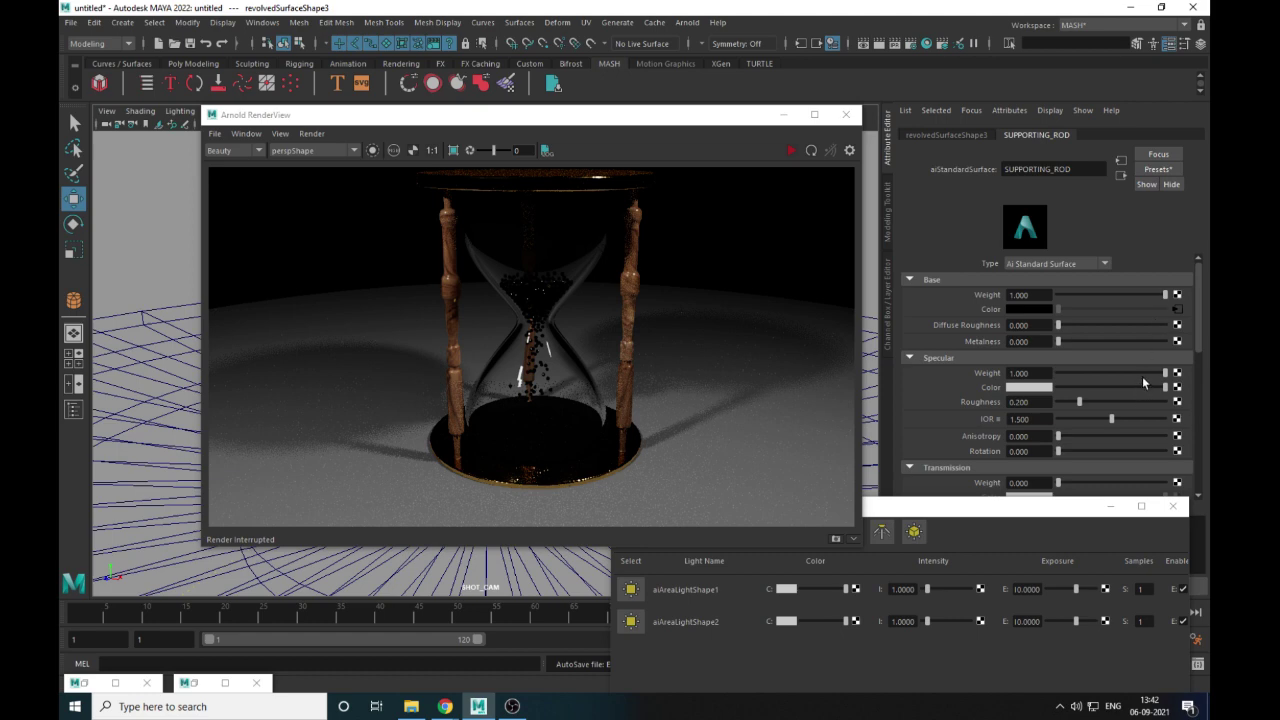
drag(1140, 375, 953, 372)
drag(1104, 386, 946, 377)
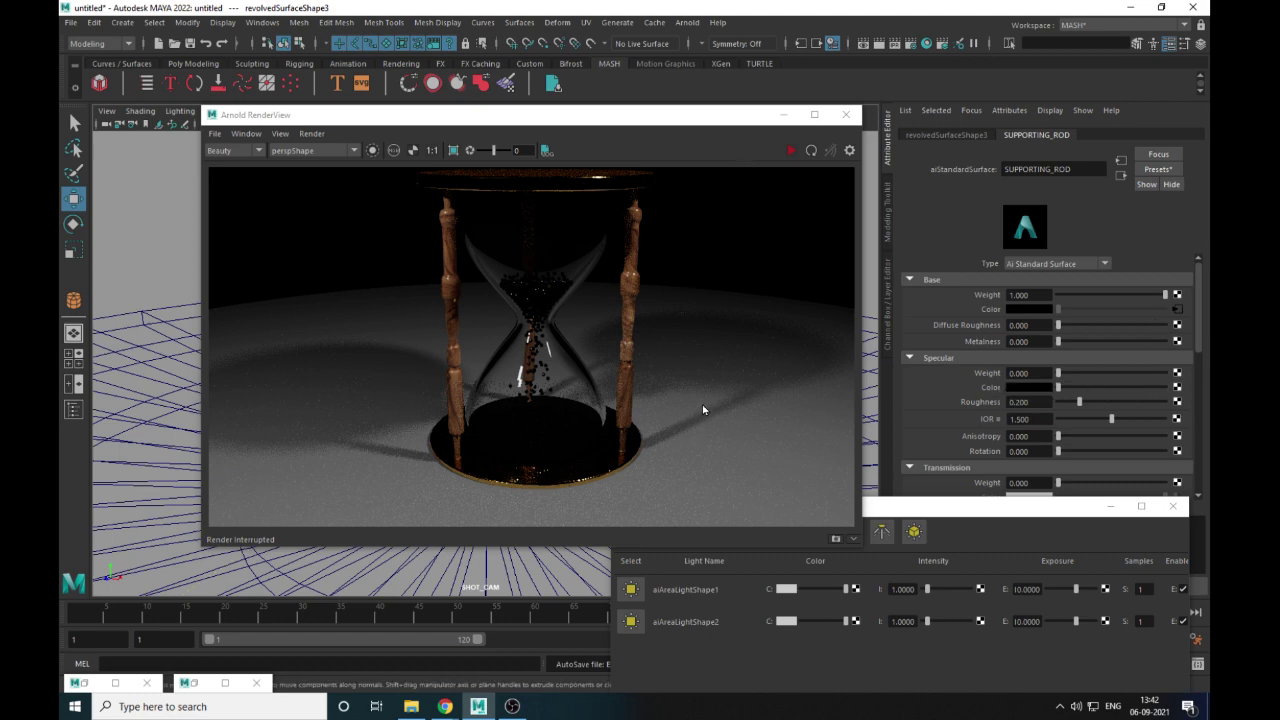
Raise the BASE_PLATE material's specular roughness to about 0.63 and restart the Arnold render
click(598, 474)
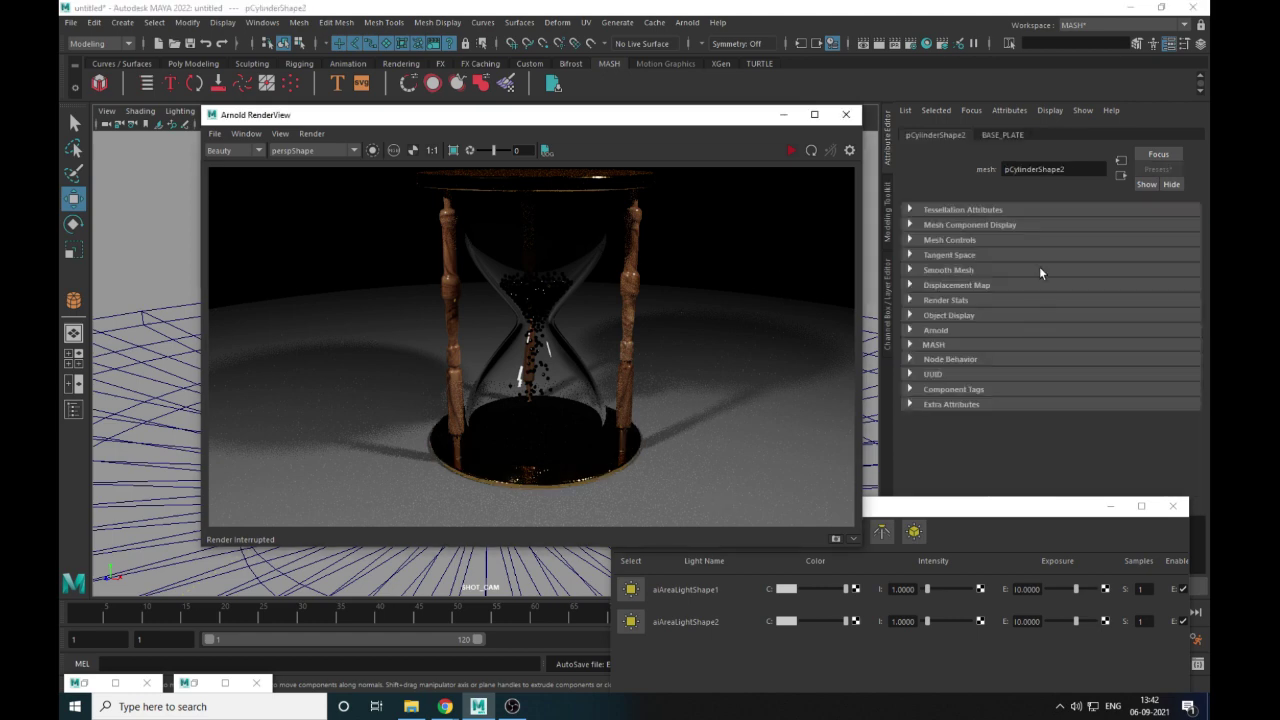
click(1002, 135)
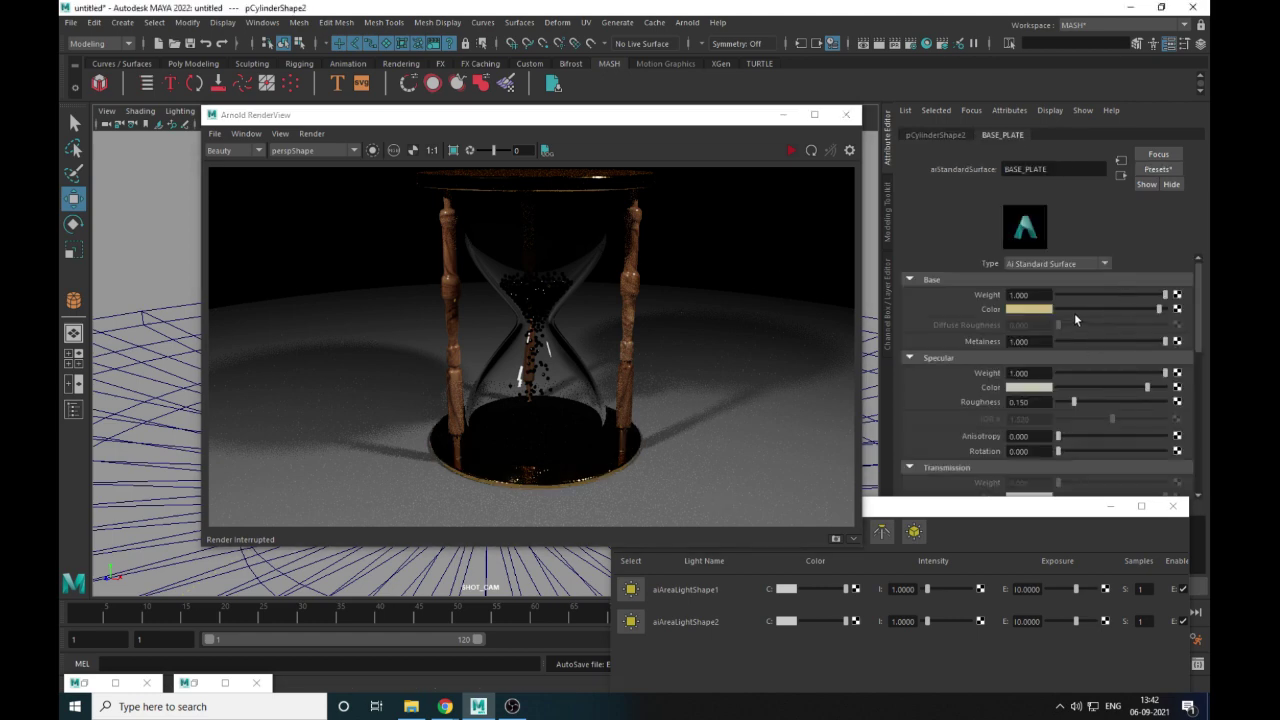
drag(1080, 402, 1125, 402)
click(791, 150)
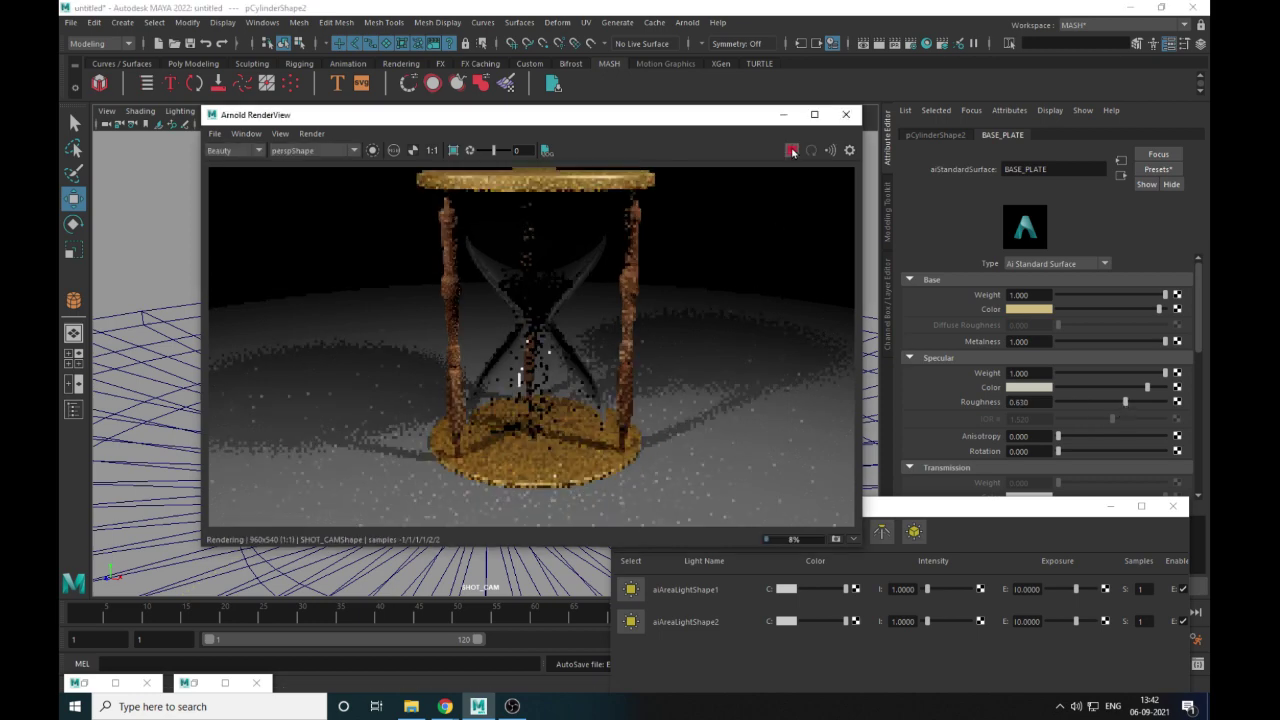
Slightly darken the BASE_PLATE material's specular color and adjust its specular roughness to about 0.7
click(1131, 387)
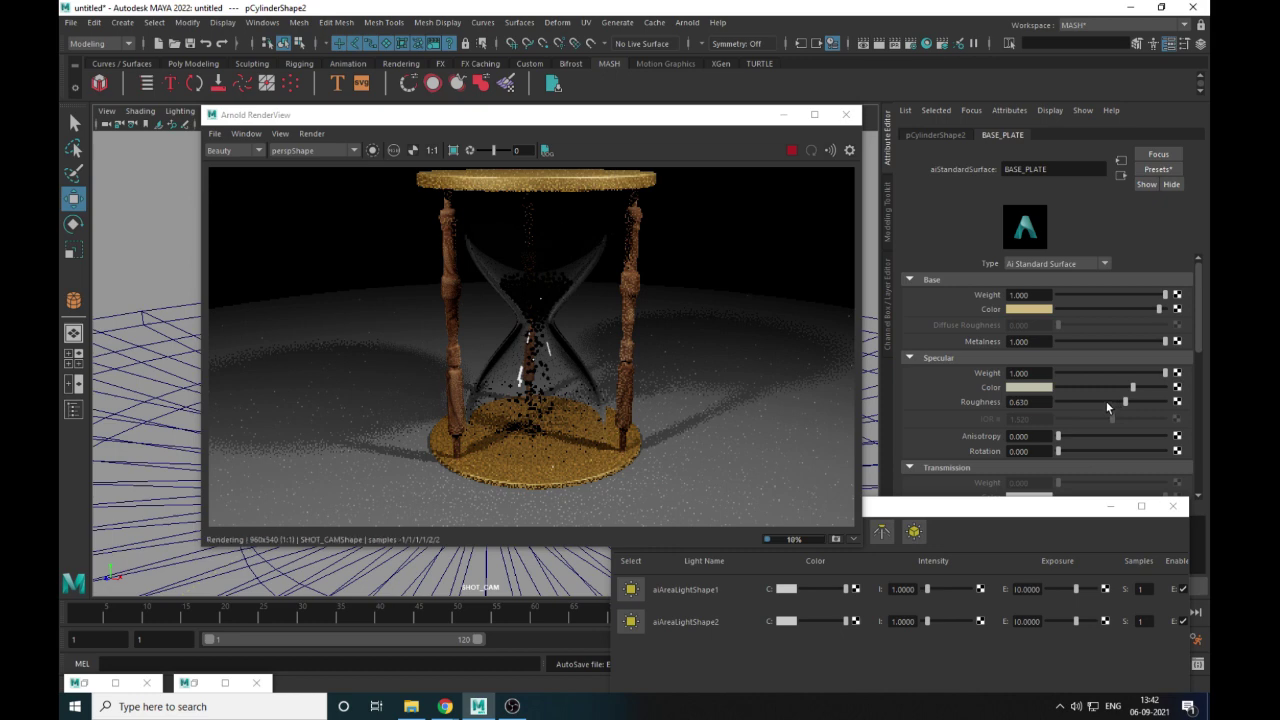
click(1106, 402)
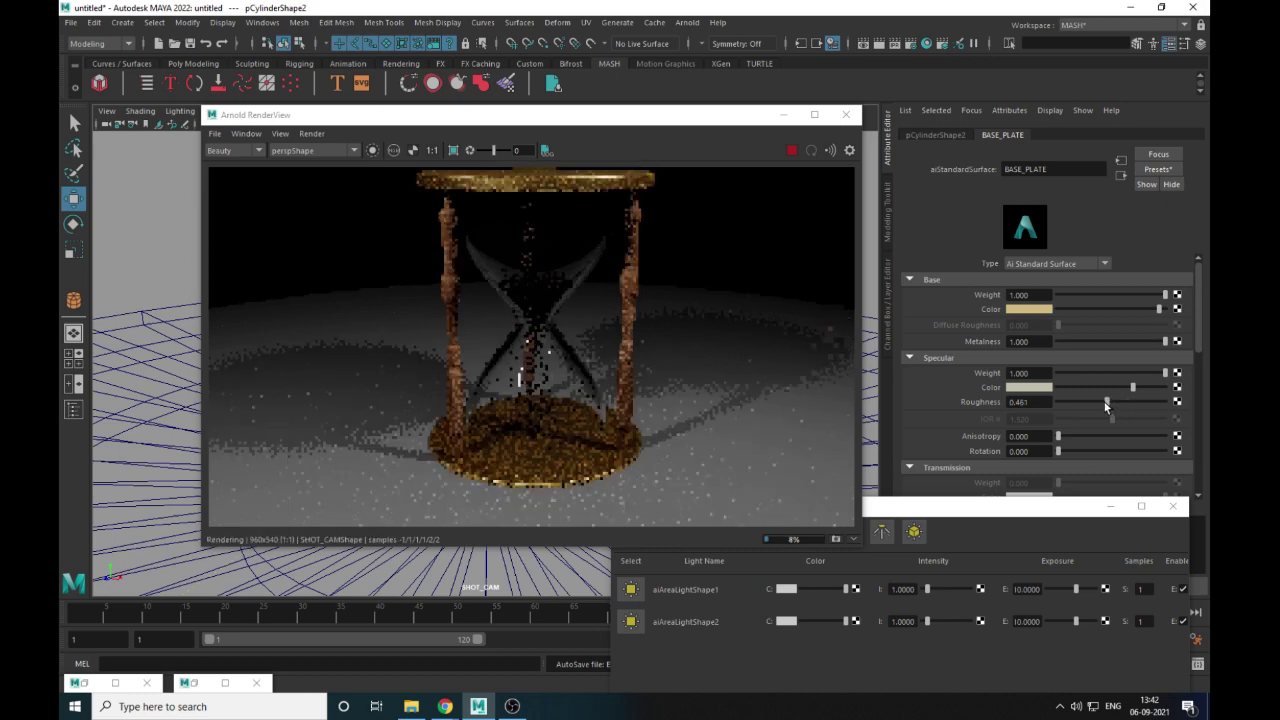
click(1120, 402)
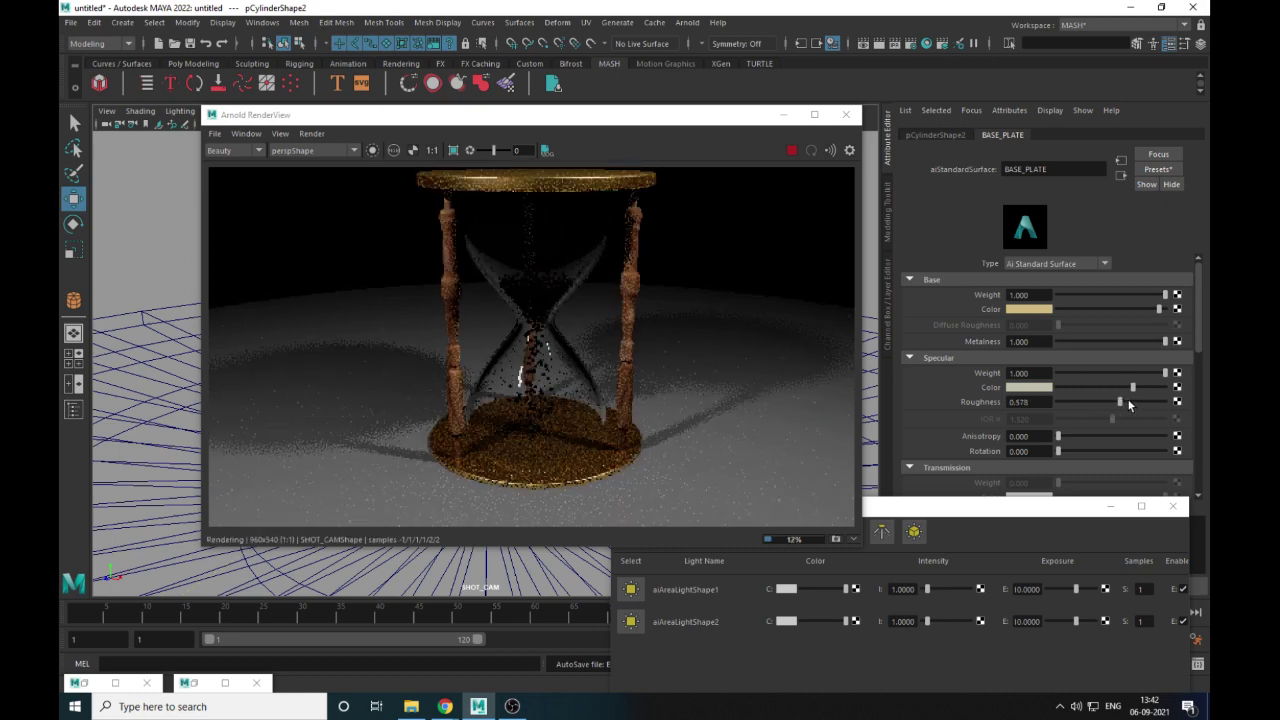
click(1131, 402)
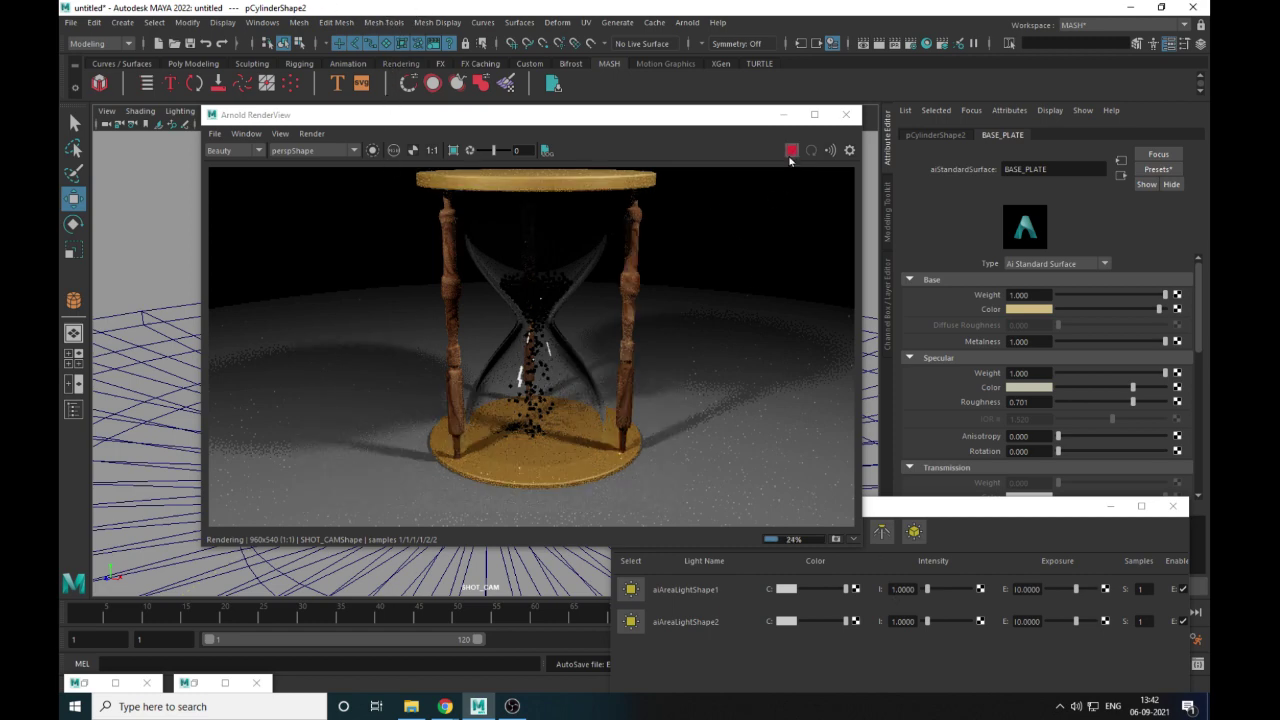
Select the sand grains, restart the render and raise the GRAINS material's specular roughness to about 0.45
click(602, 133)
drag(605, 121, 655, 184)
click(476, 291)
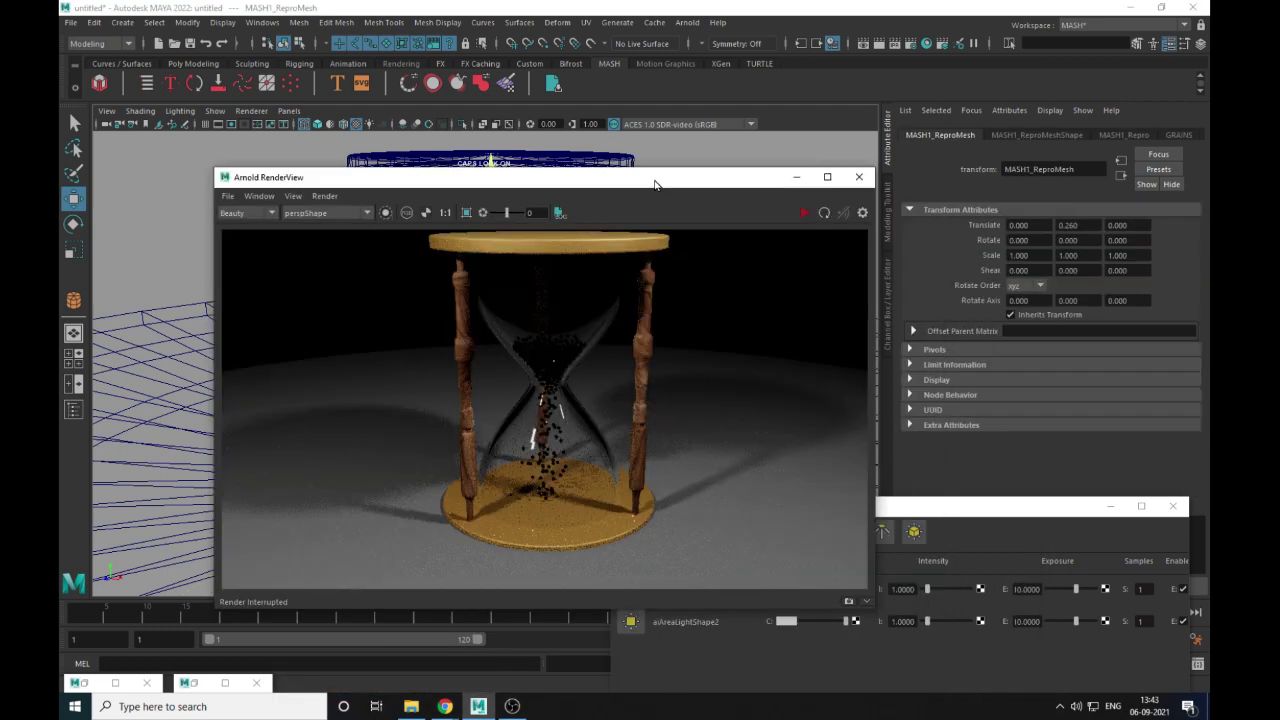
click(1180, 135)
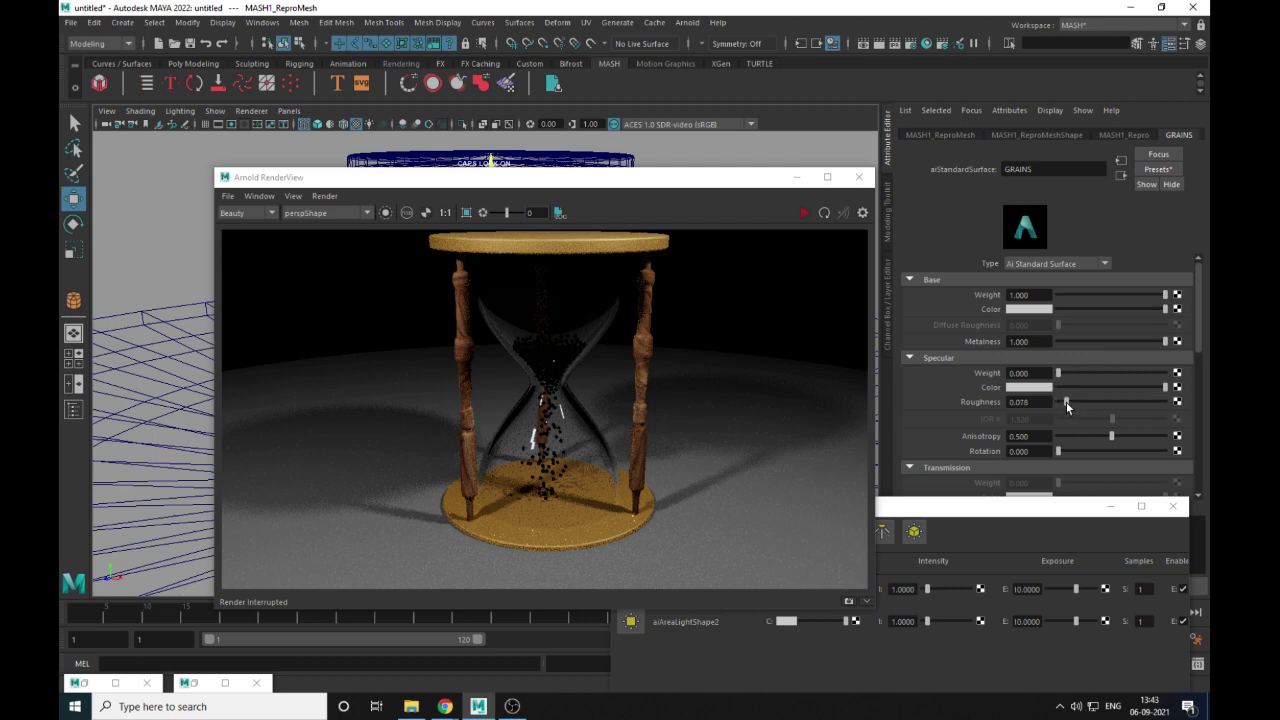
drag(1066, 401, 1090, 402)
click(803, 213)
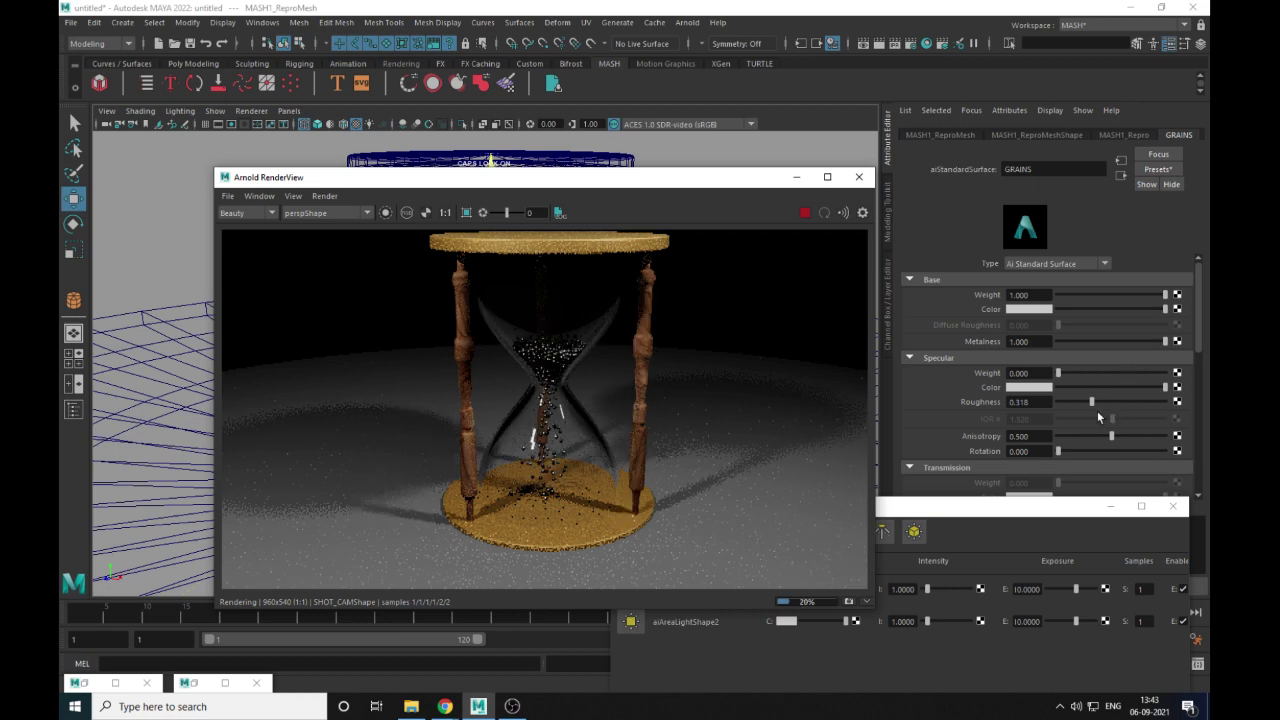
drag(1093, 404, 1105, 403)
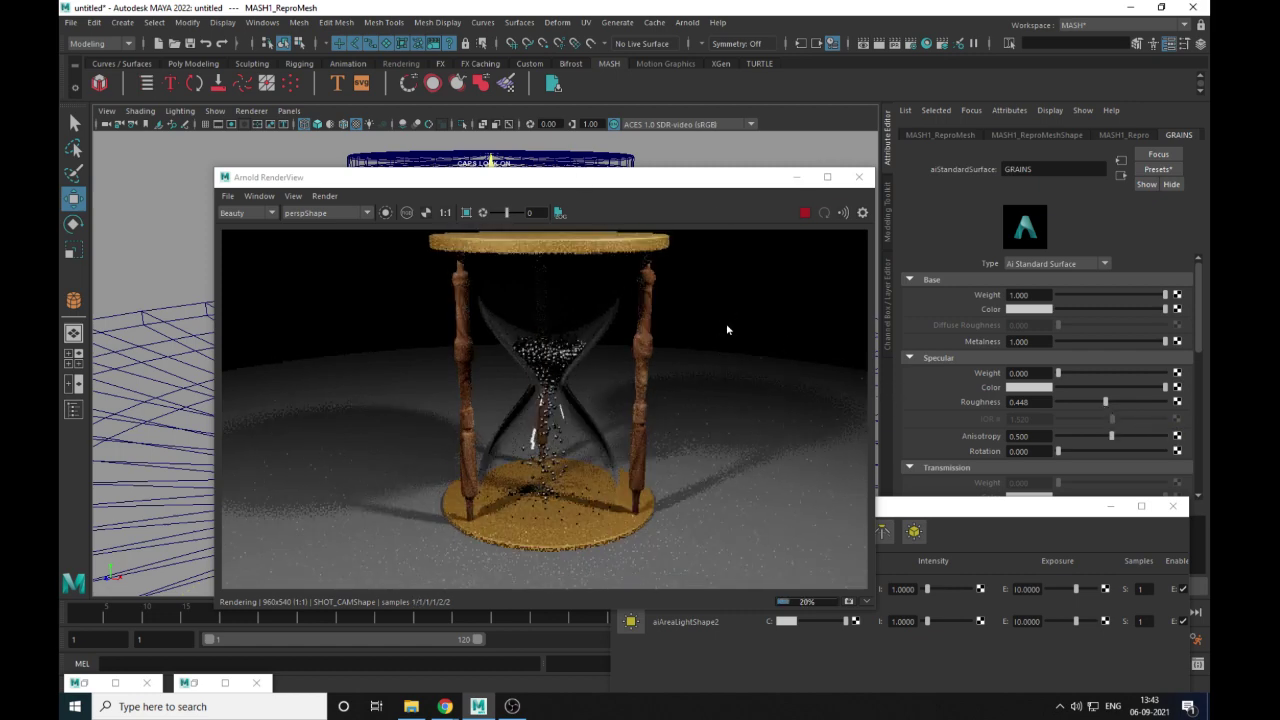
Reframe SHOT_CAM so the whole hourglass fits in the rendered image, and stop the Arnold render
drag(697, 183, 910, 207)
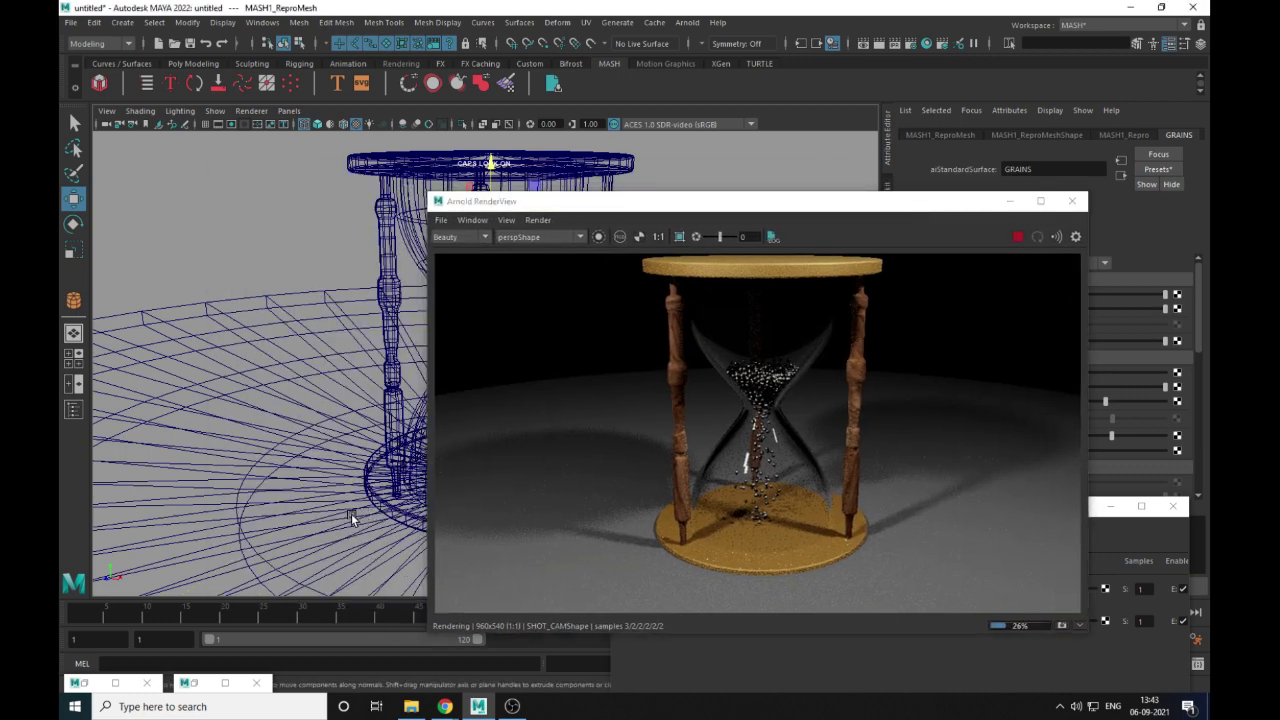
mouse_move(339, 515)
alt+mouse_down()
mouse_move(328, 516)
mouse_move(342, 493)
mouse_move(325, 517)
mouse_move(345, 510)
alt+mouse_up()
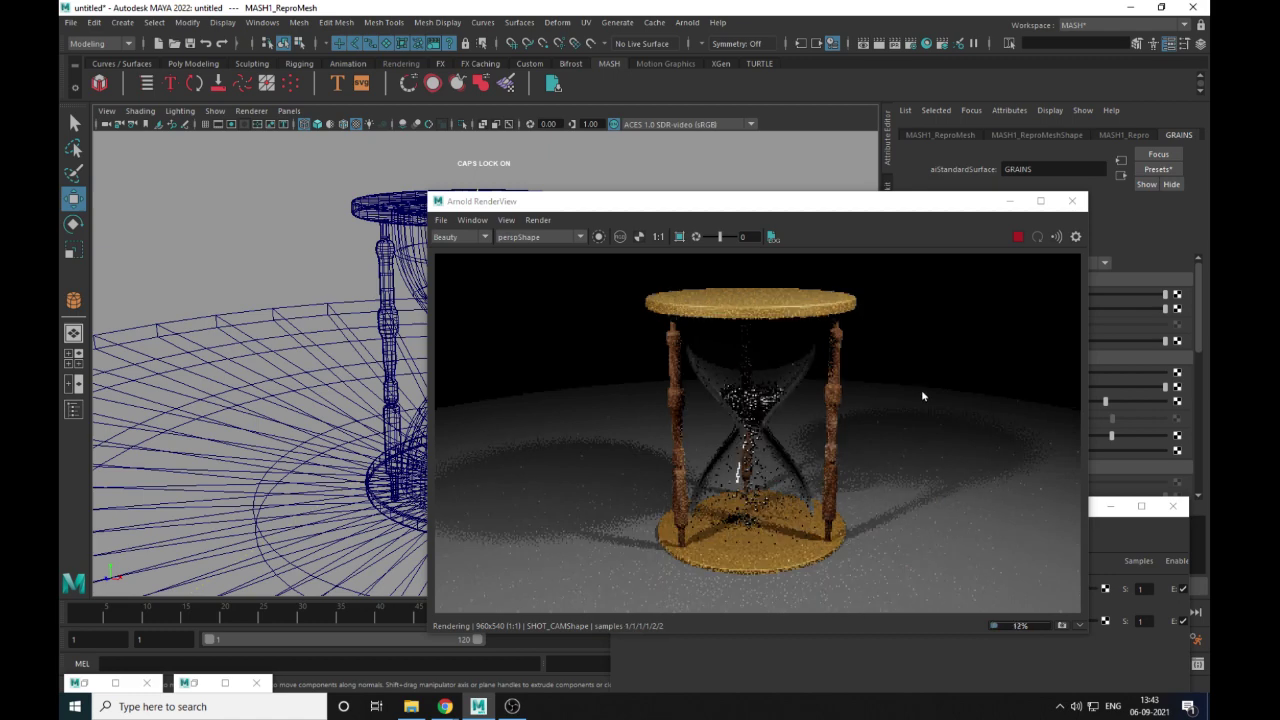
click(1018, 238)
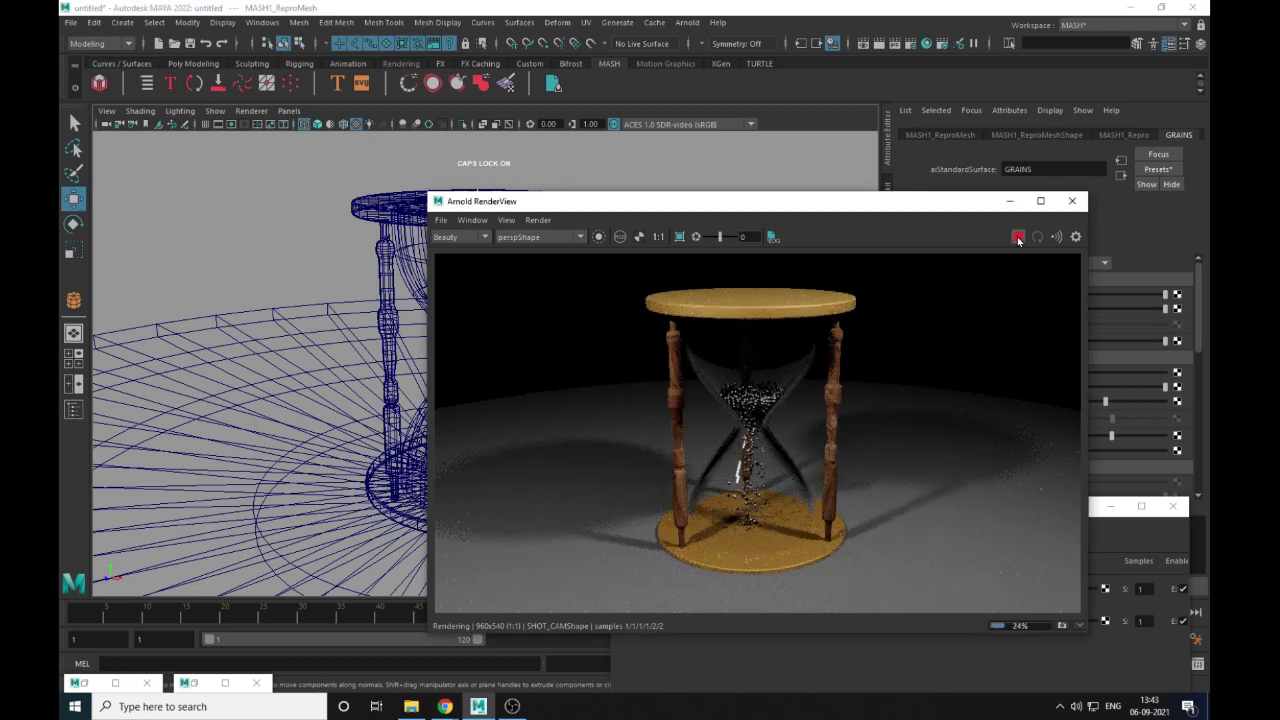
mouse_move(512, 705)
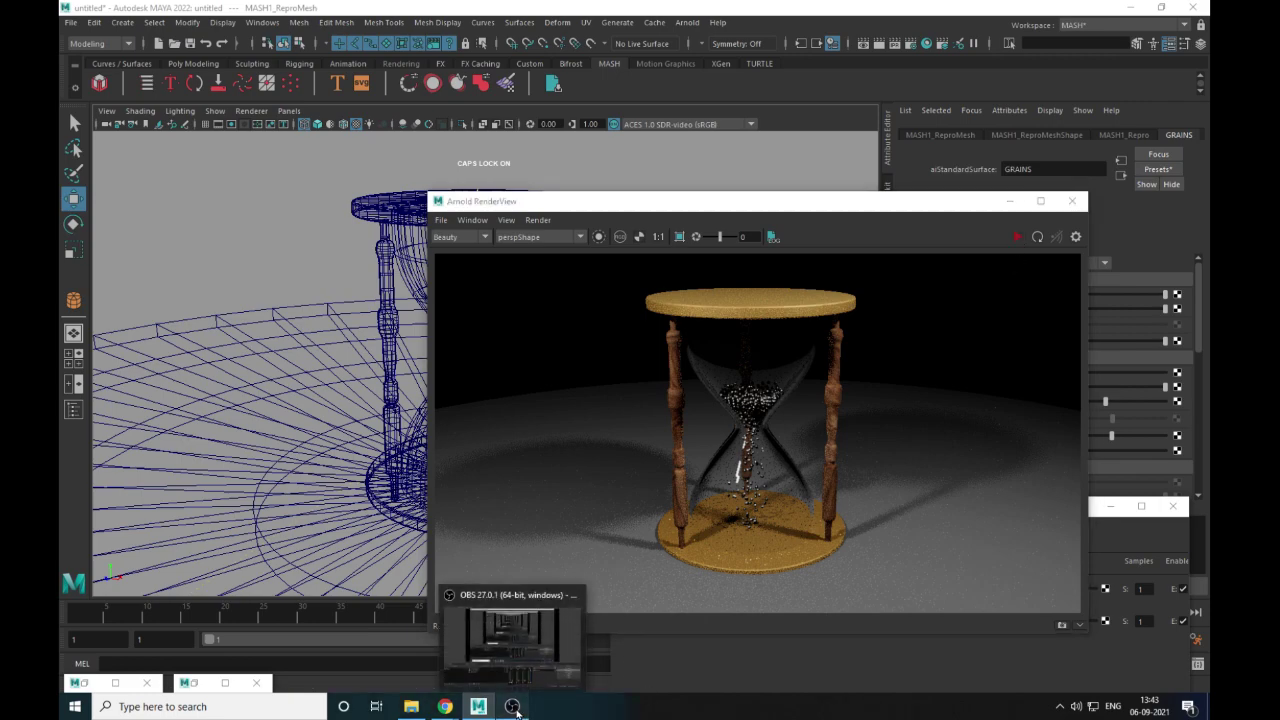